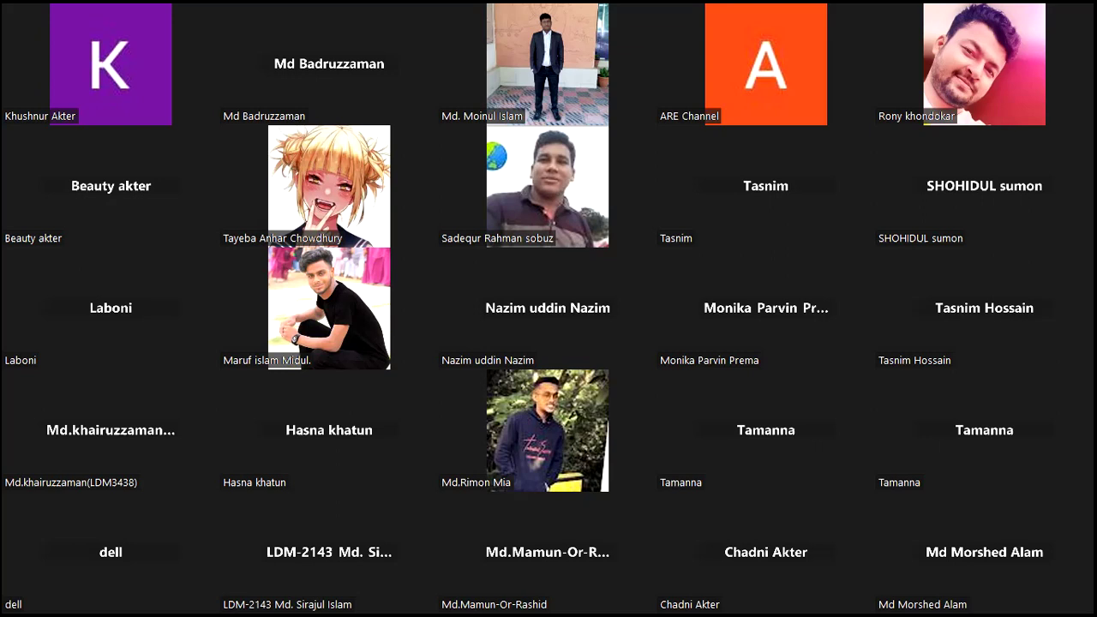
pyautogui.press('pagedown')
pyautogui.press('pagedown')
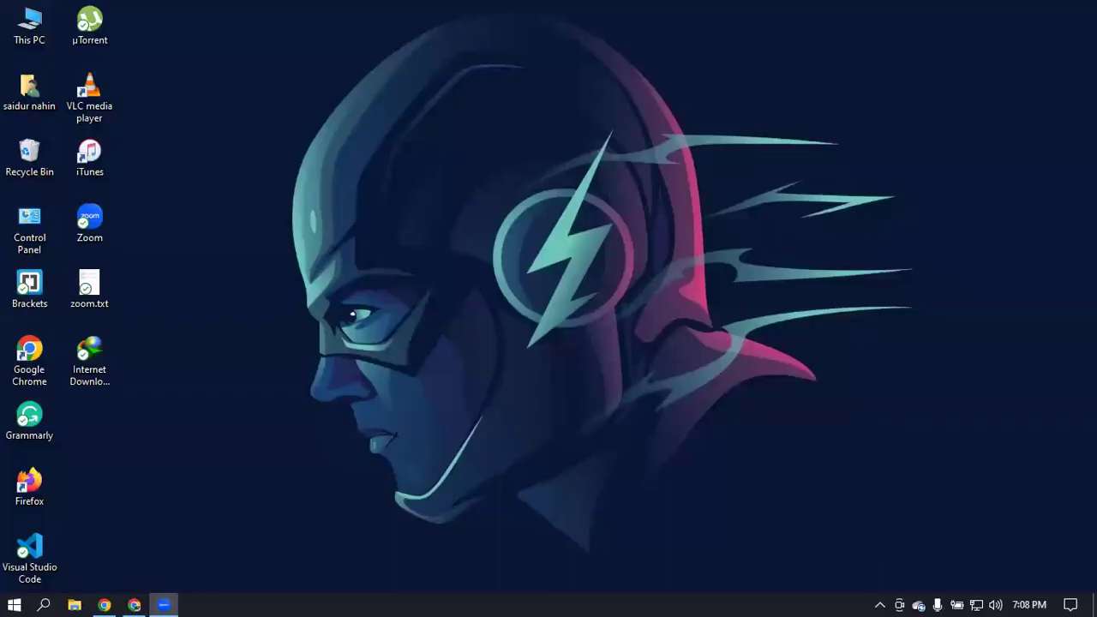
# Switch to Chrome and open Meta Business Suite in a new tab from Facebook's professional tools.
pyautogui.click(104, 605)
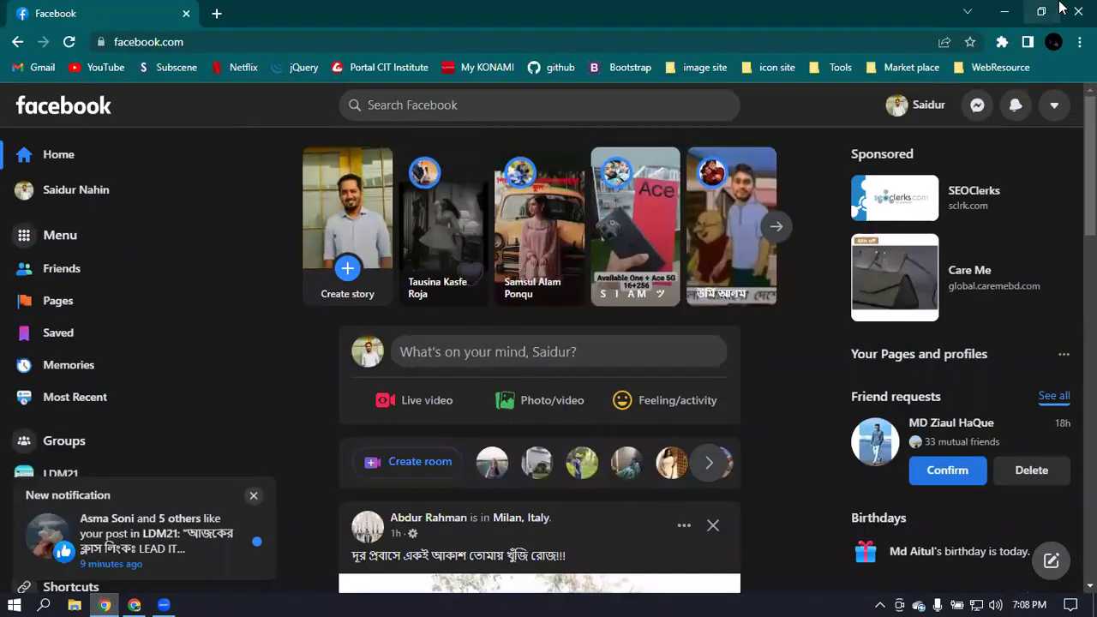
pyautogui.click(253, 496)
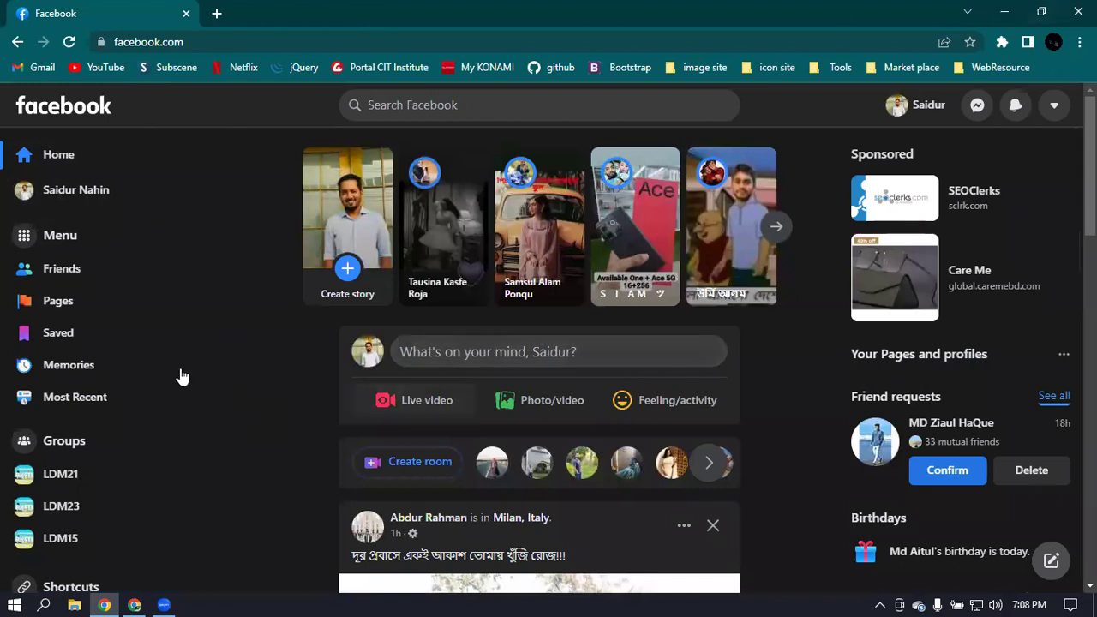
pyautogui.click(30, 243)
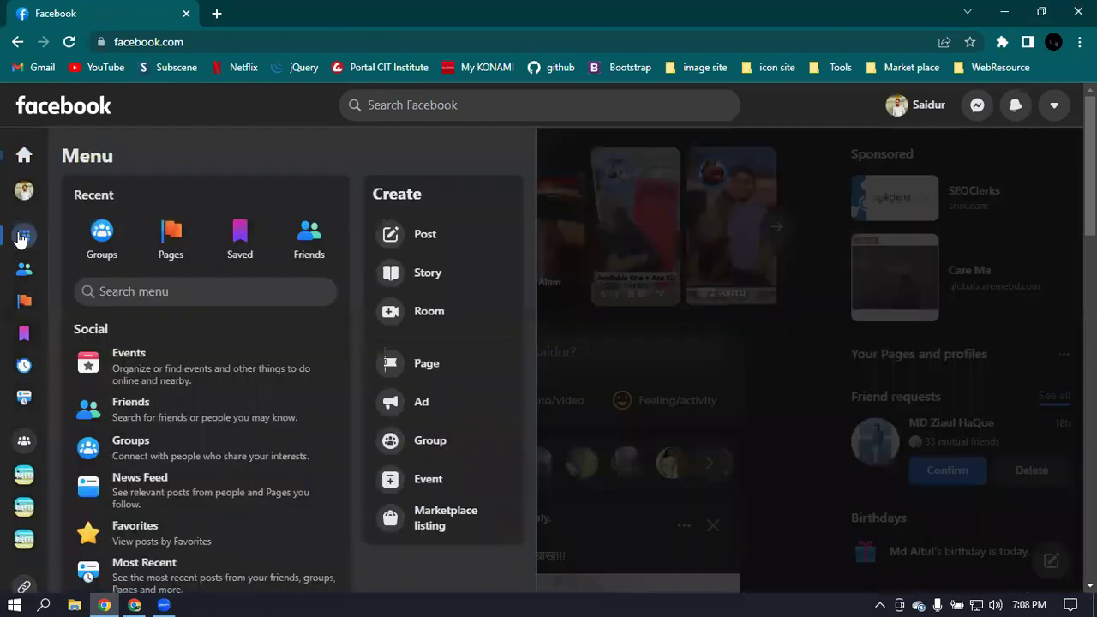
pyautogui.scroll(-8, 183, 282)
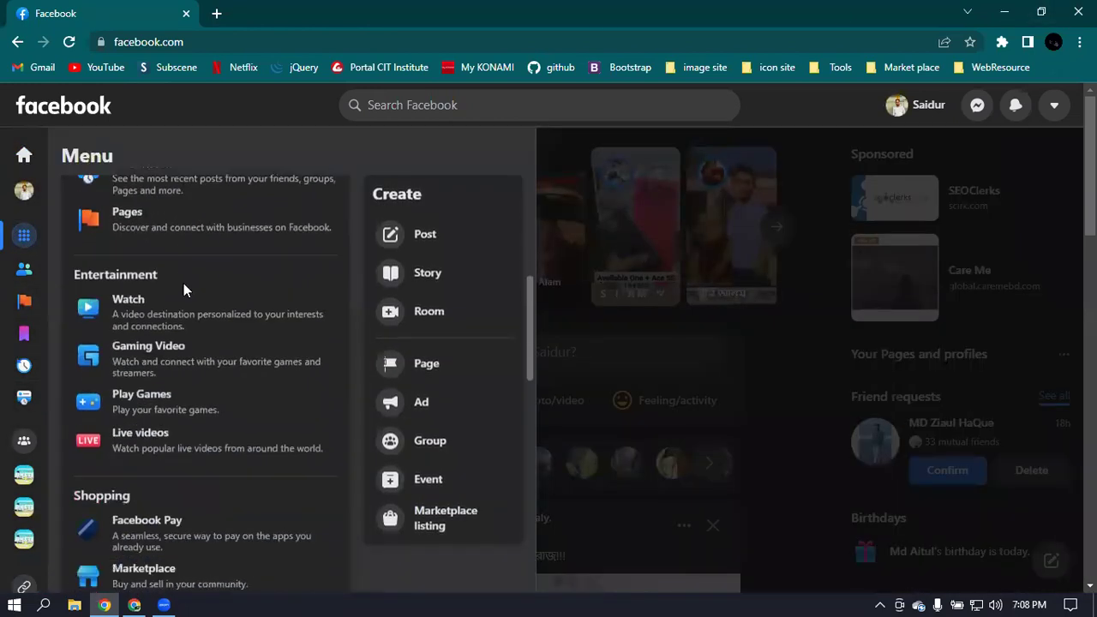
pyautogui.scroll(-3, 184, 283)
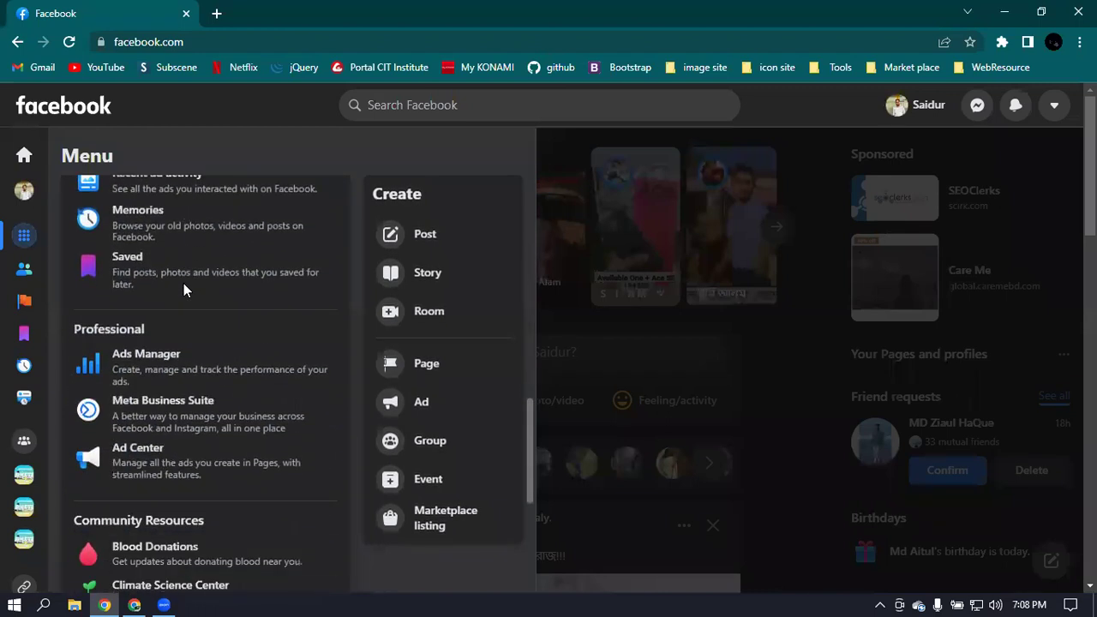
pyautogui.rightClick(145, 416)
pyautogui.click(189, 433)
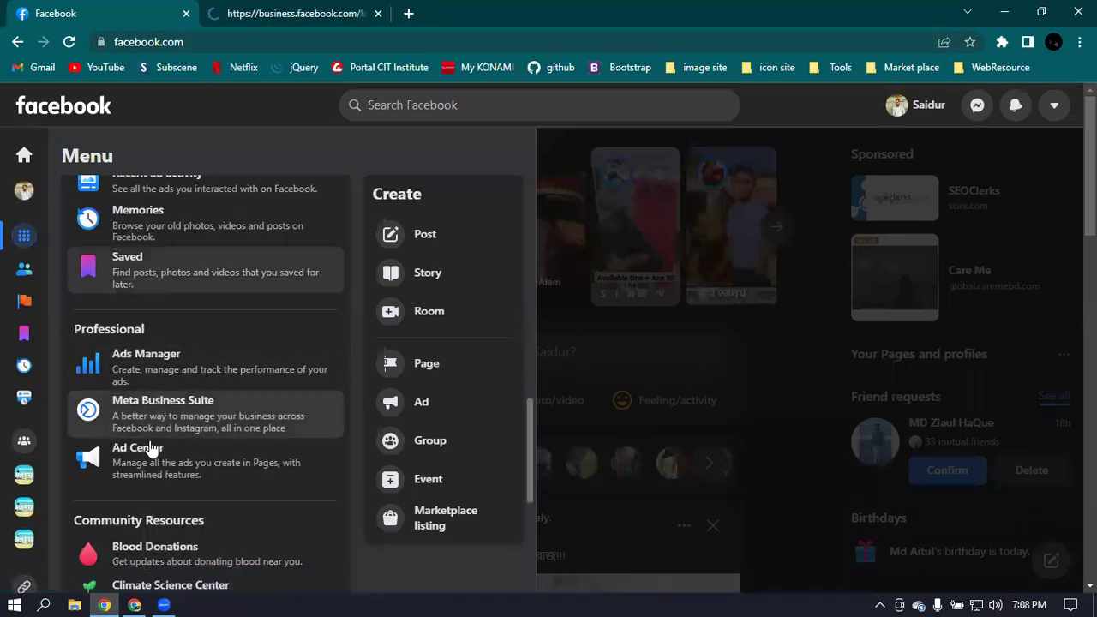
pyautogui.click(262, 11)
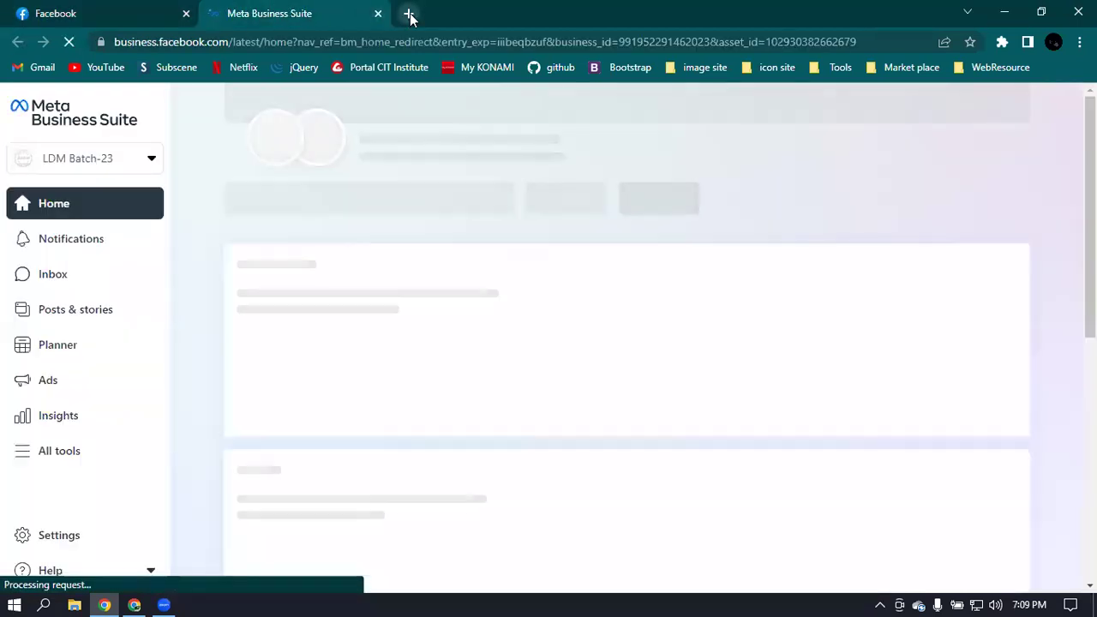
# Search the web for business.facebook.com in a new tab and open the Meta Business Manager result.
pyautogui.click(410, 14)
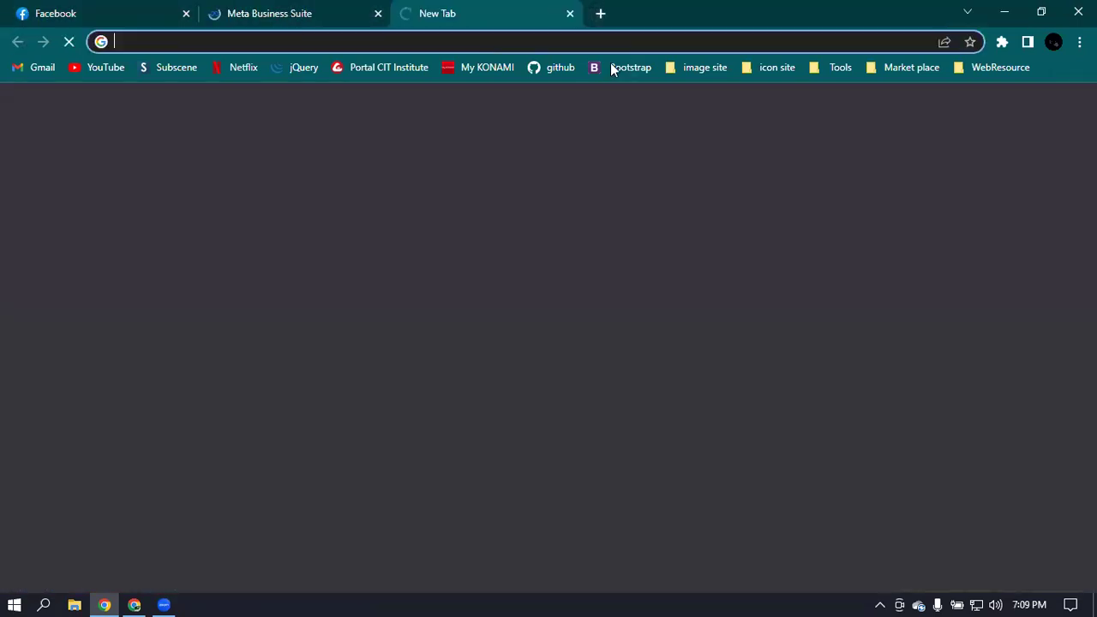
pyautogui.write('busi')
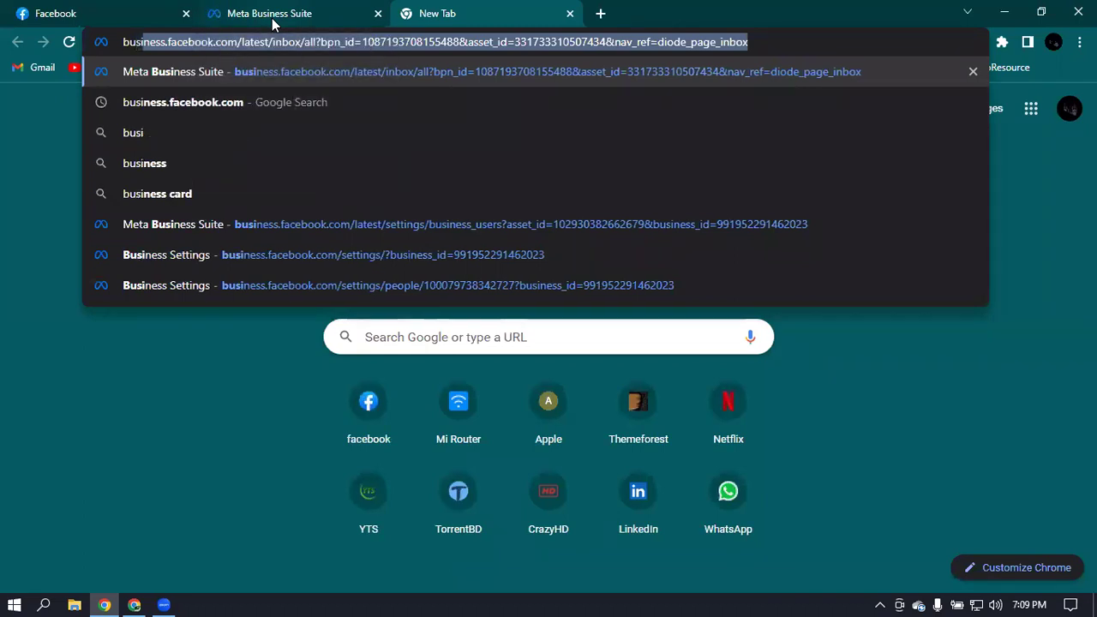
pyautogui.write('ness.f')
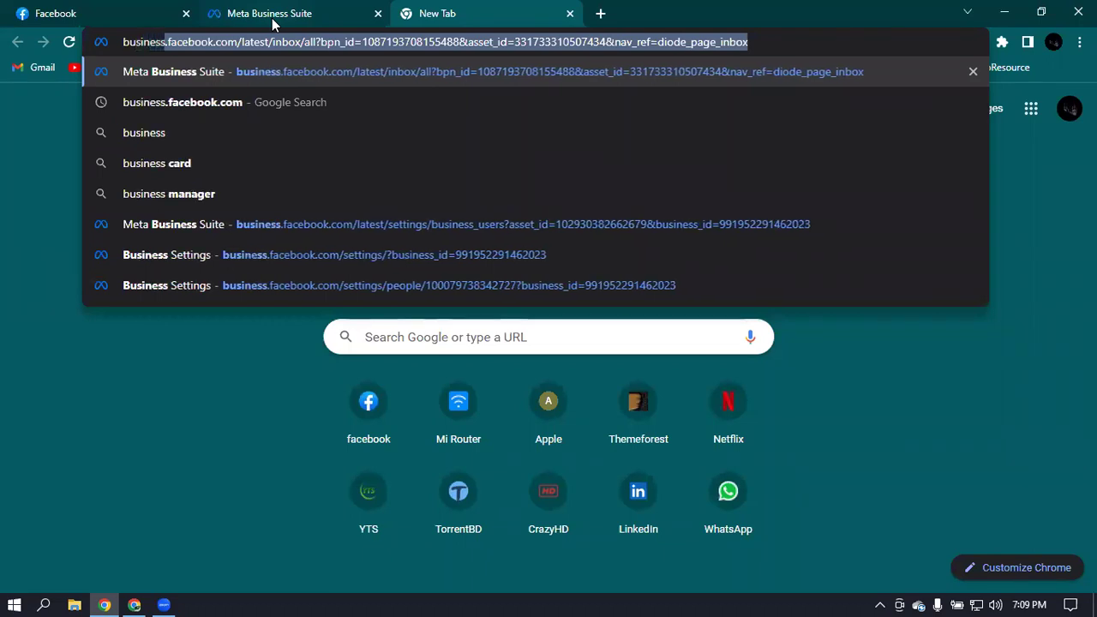
pyautogui.write('ac')
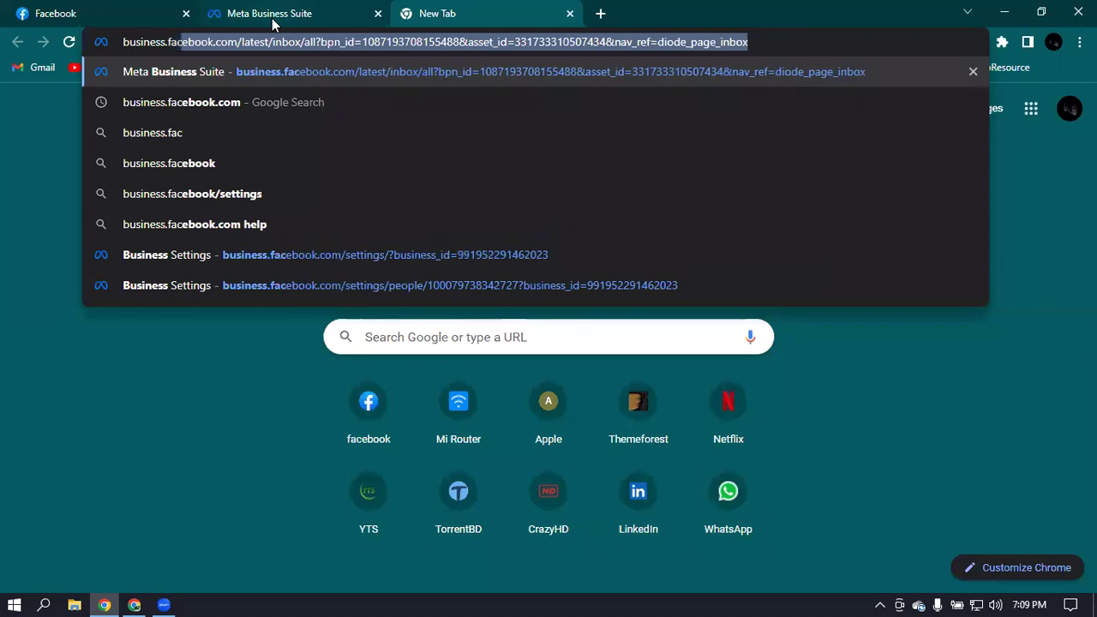
pyautogui.write('ebook.com/')
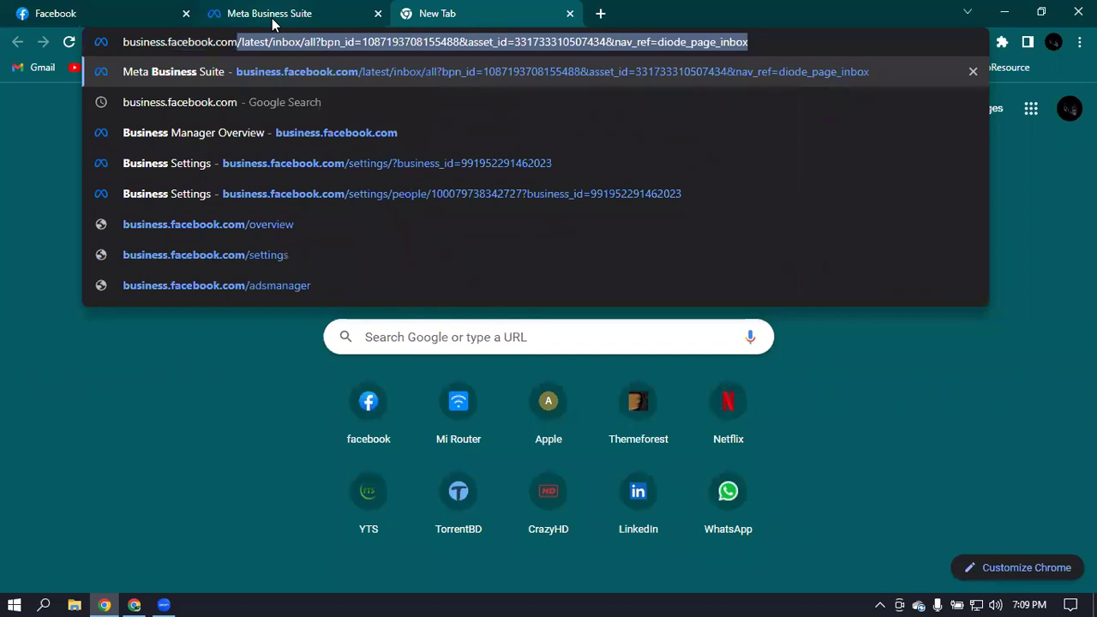
pyautogui.press('BackSpace')
pyautogui.press('BackSpace')
pyautogui.press('Return')
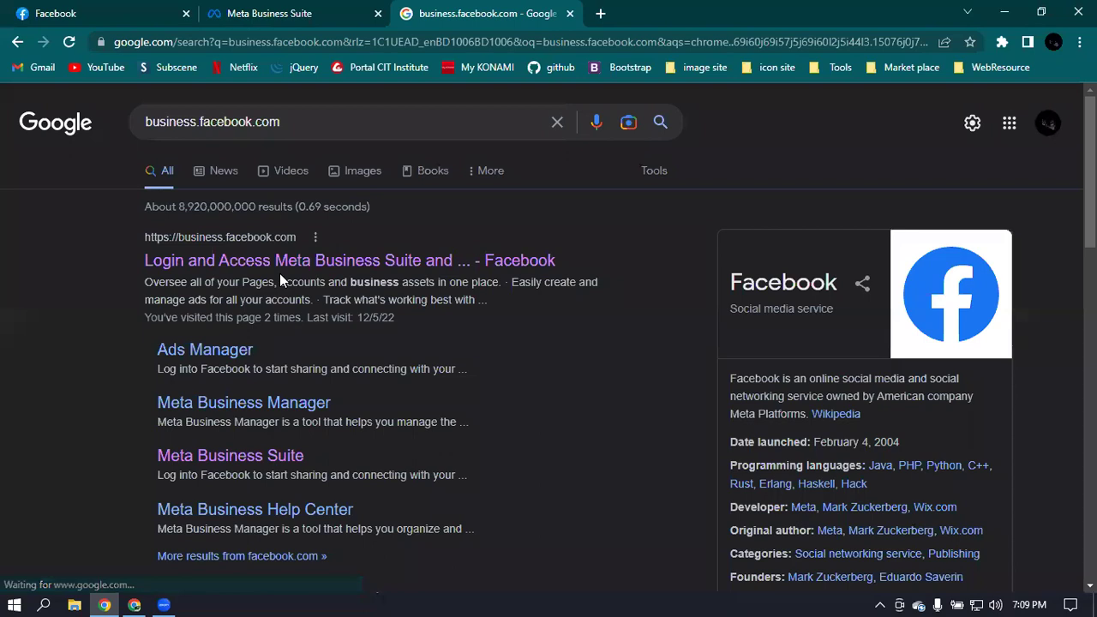
pyautogui.click(221, 411)
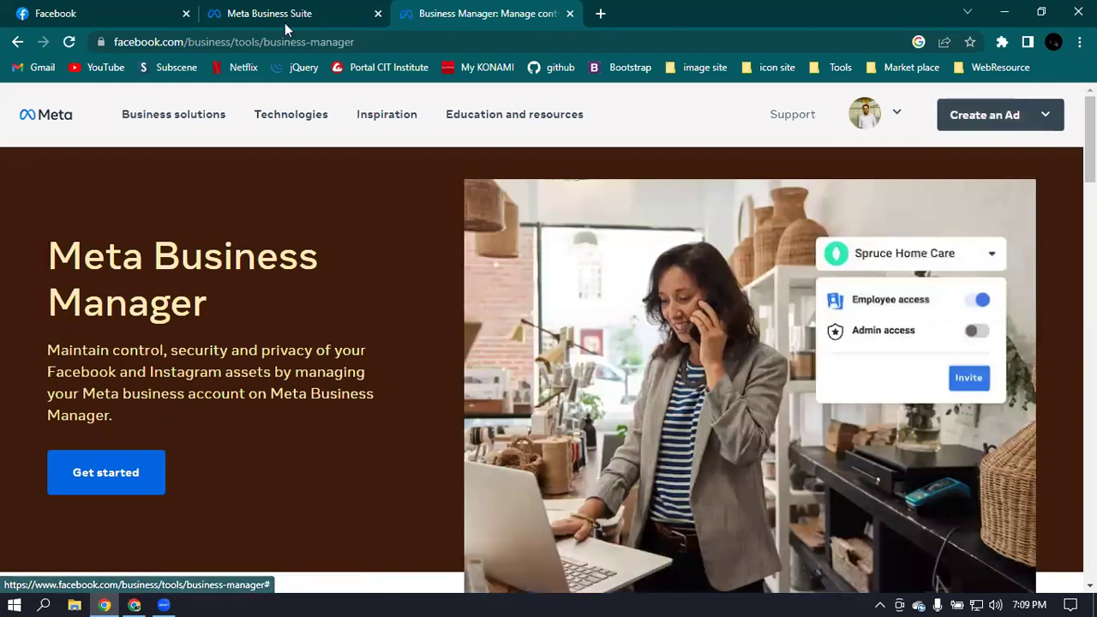
# Compare the open Meta Business Suite and Facebook tabs, and close the Business Manager page.
pyautogui.click(269, 13)
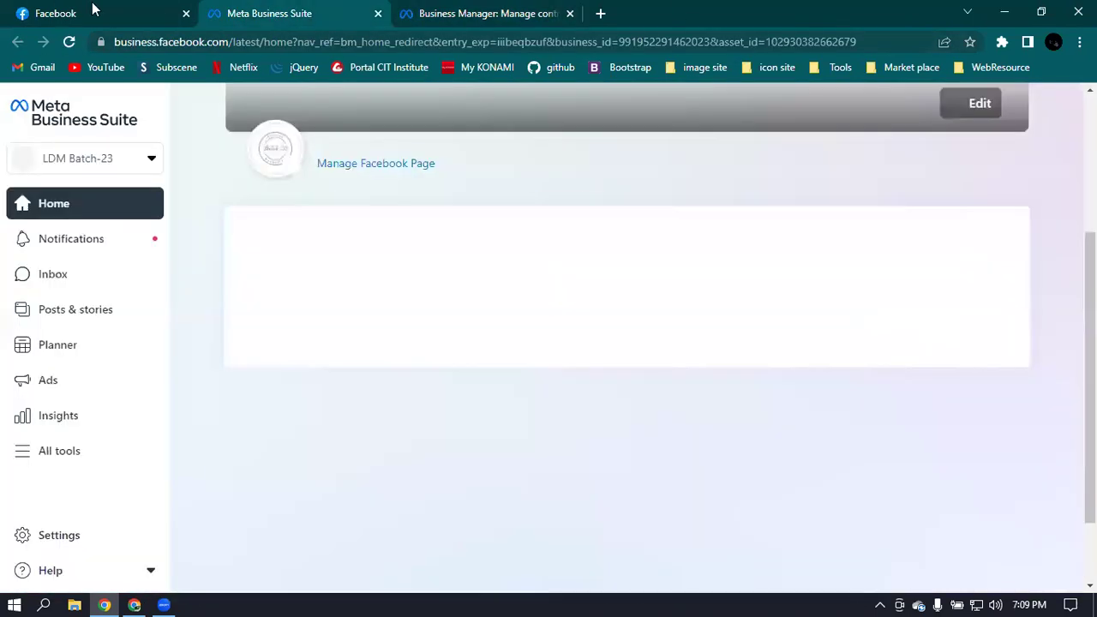
pyautogui.click(92, 12)
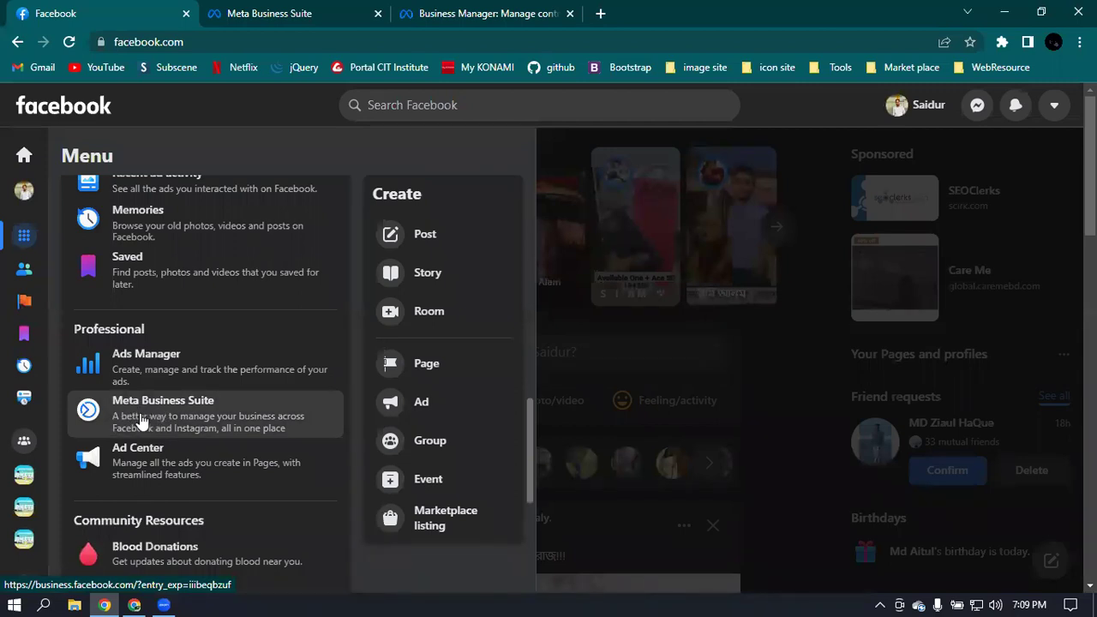
pyautogui.click(463, 14)
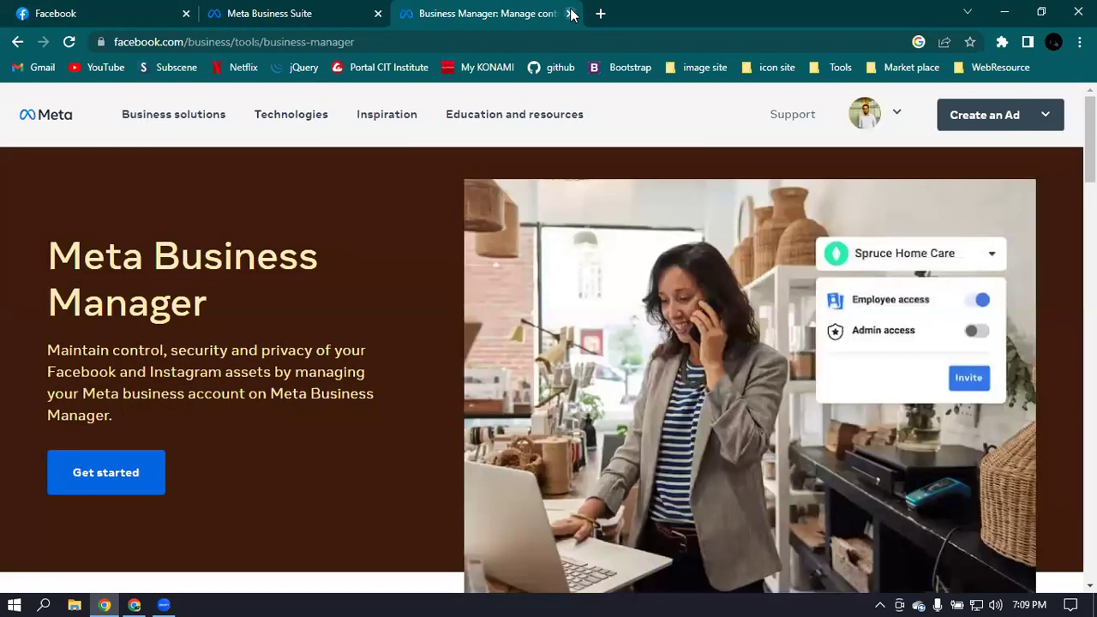
pyautogui.click(569, 13)
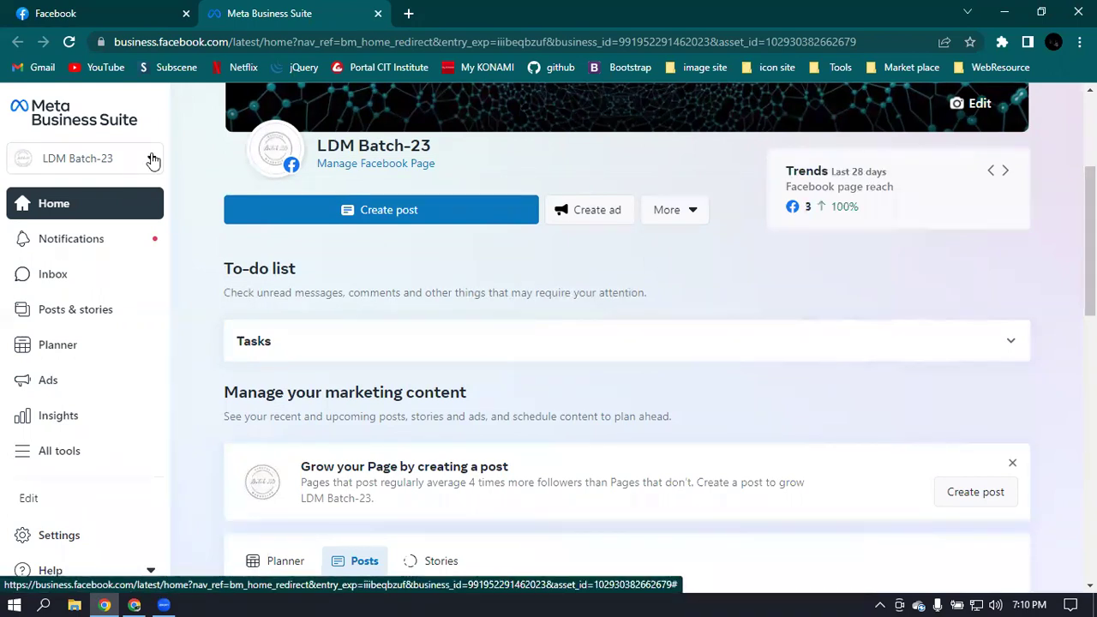
# Open the settings of the business account that owns LDM Batch-23 and go to its full Business settings.
pyautogui.click(151, 161)
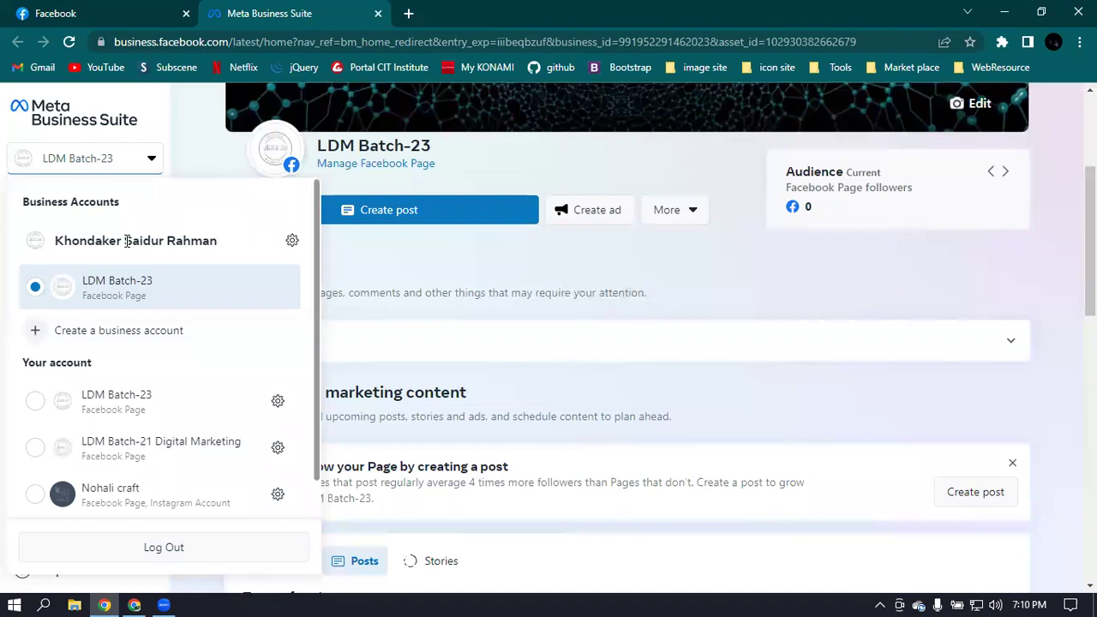
pyautogui.click(291, 245)
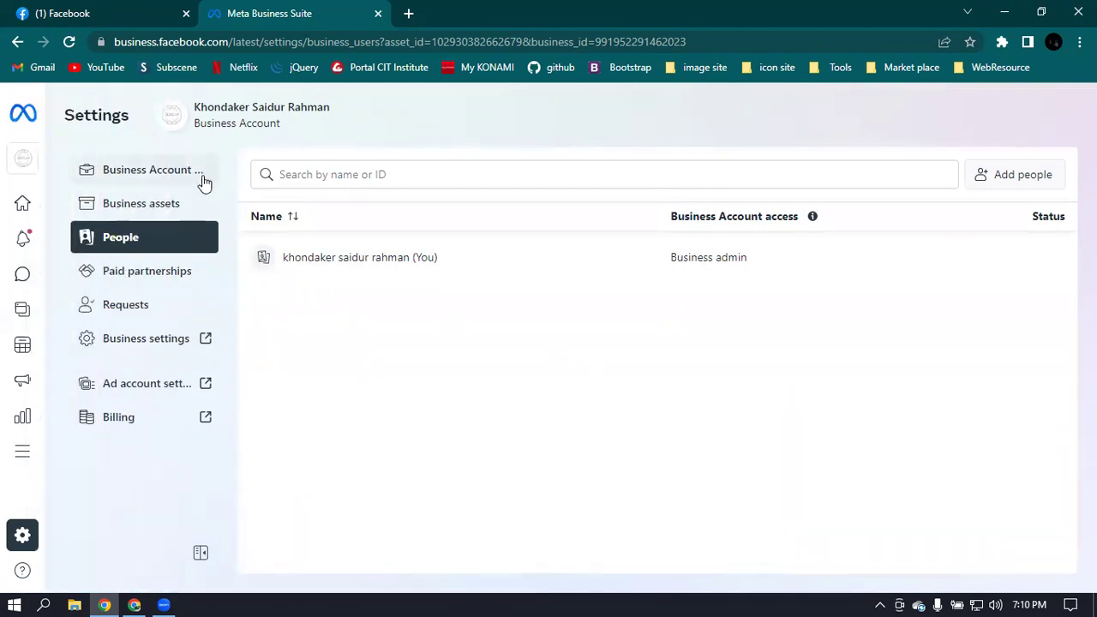
pyautogui.click(123, 351)
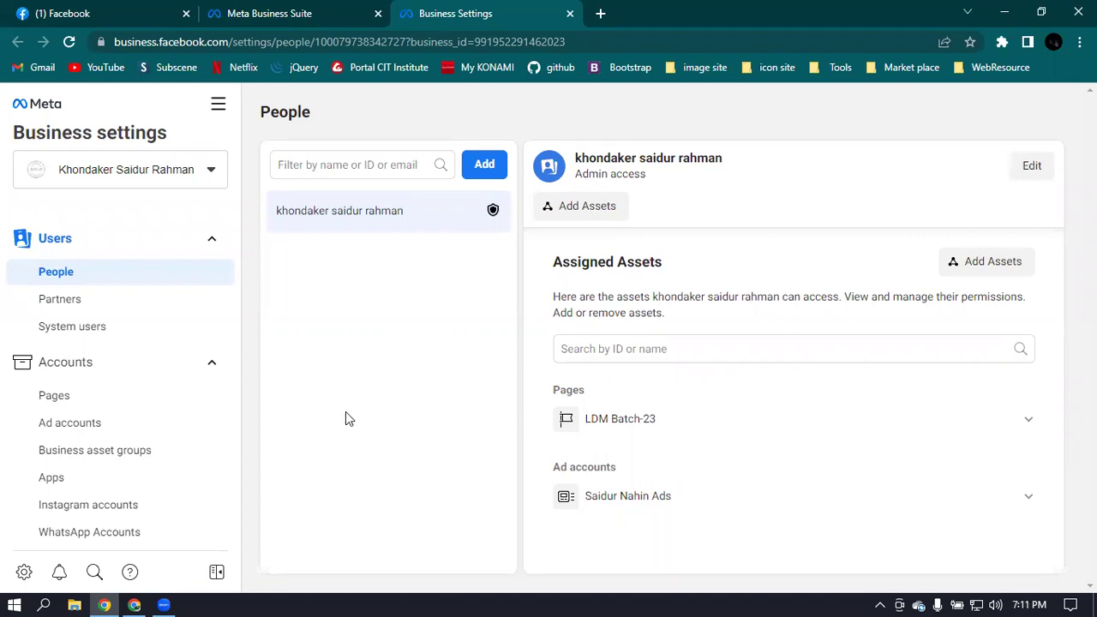
pyautogui.click(249, 10)
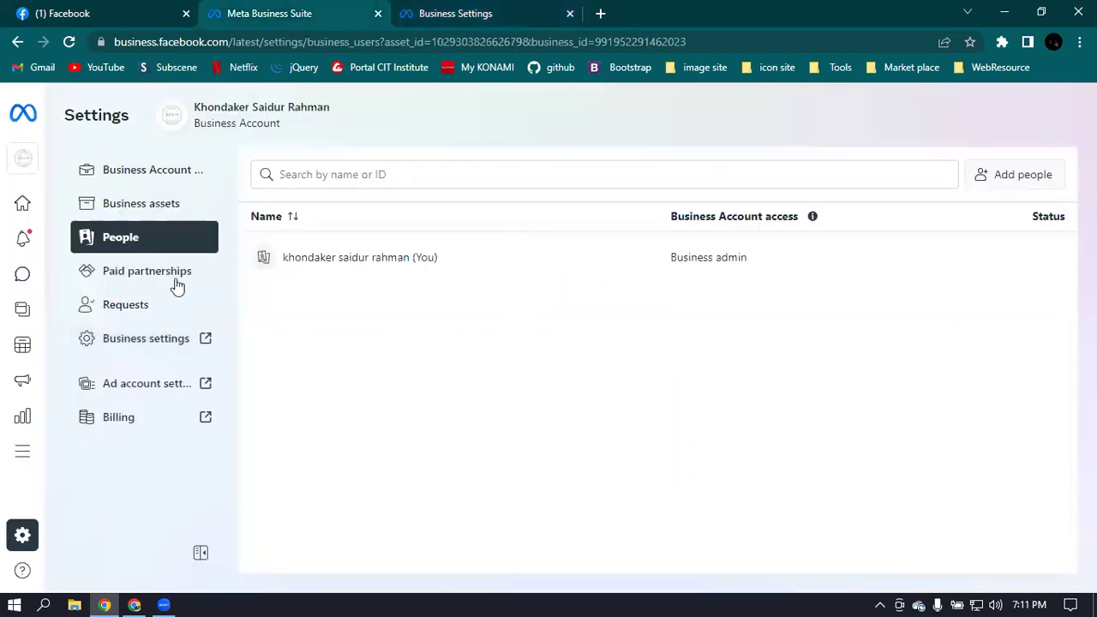
pyautogui.click(476, 11)
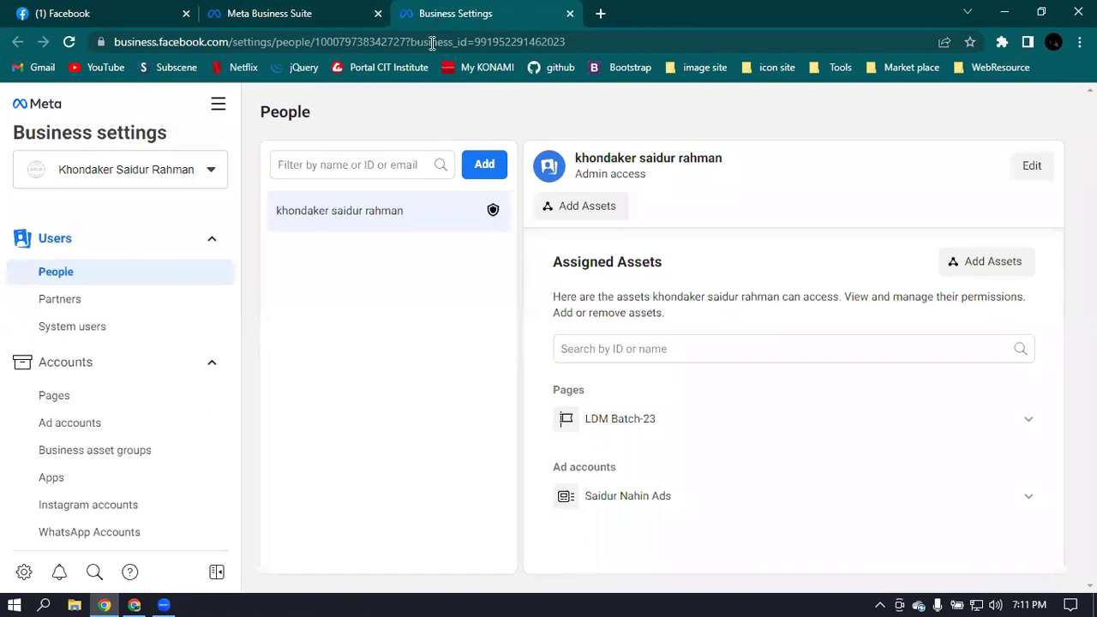
# Add the existing Facebook Page LDM Batch-21 Digital Marketing to the business account's Pages.
pyautogui.click(54, 397)
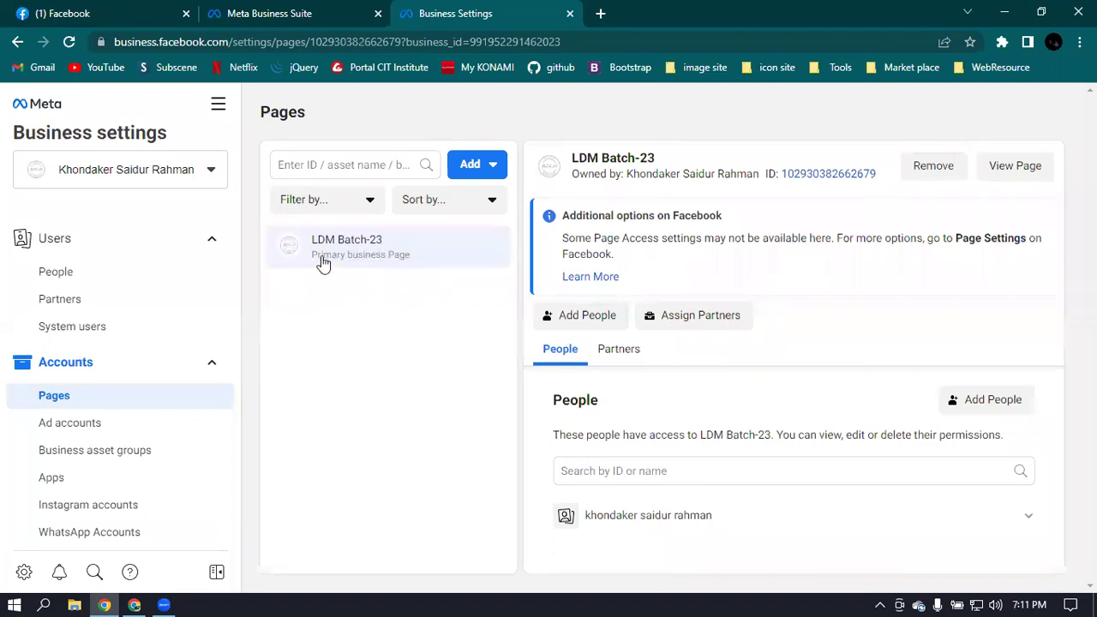
pyautogui.click(482, 165)
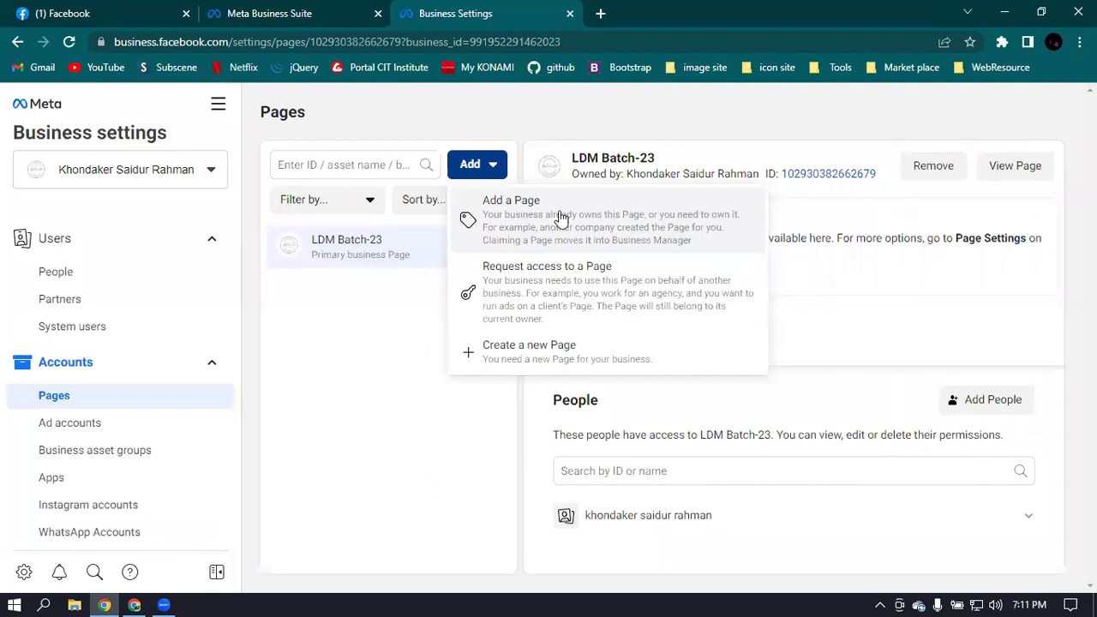
pyautogui.click(588, 221)
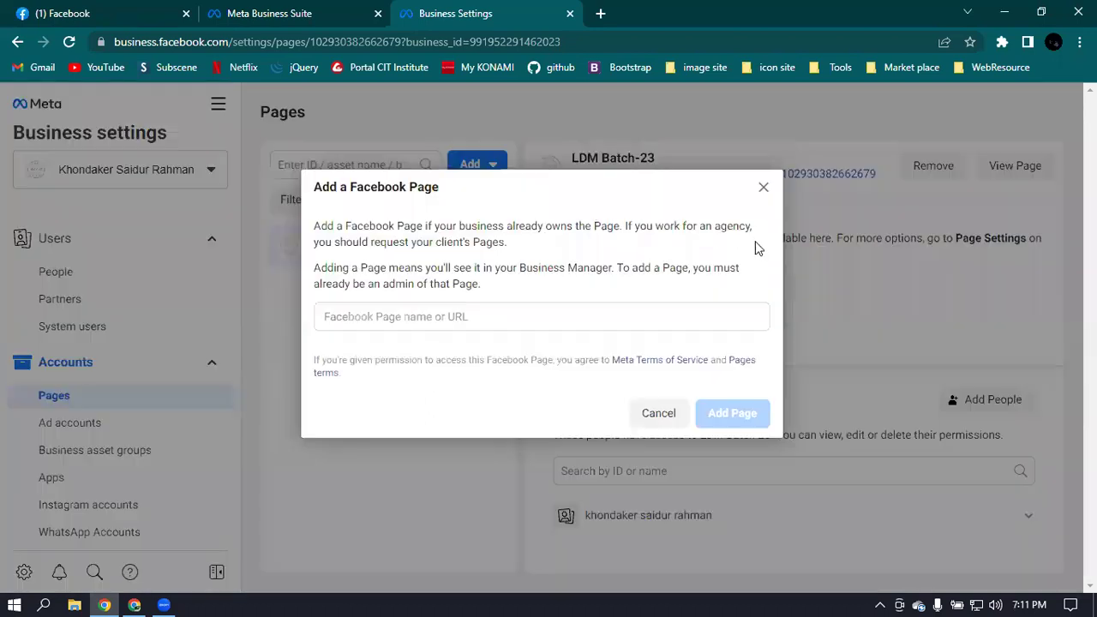
pyautogui.click(389, 320)
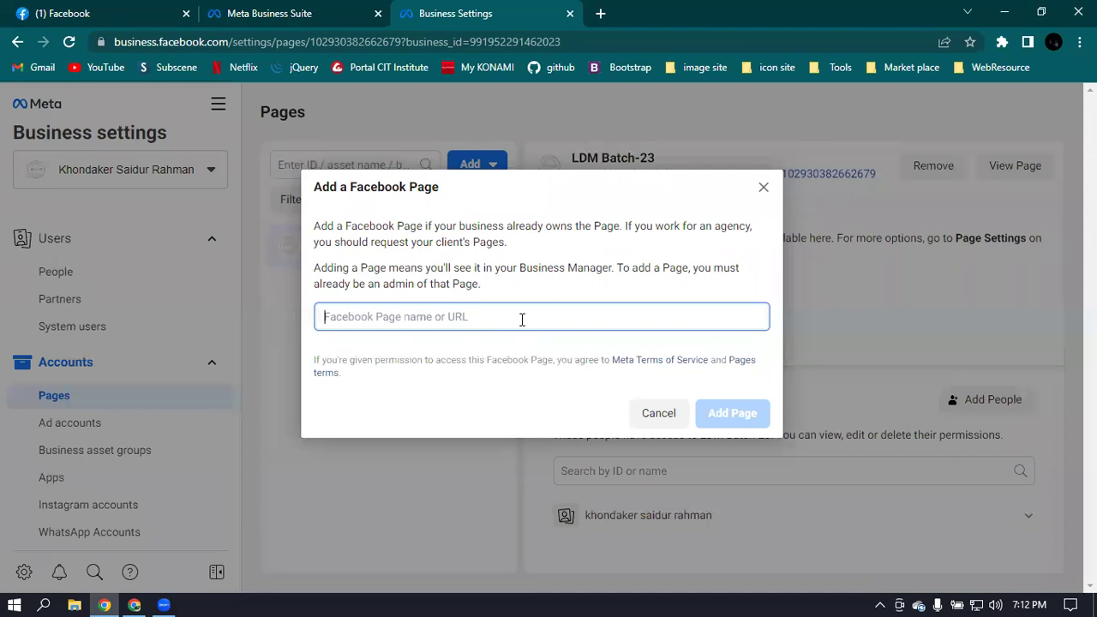
pyautogui.write('L')
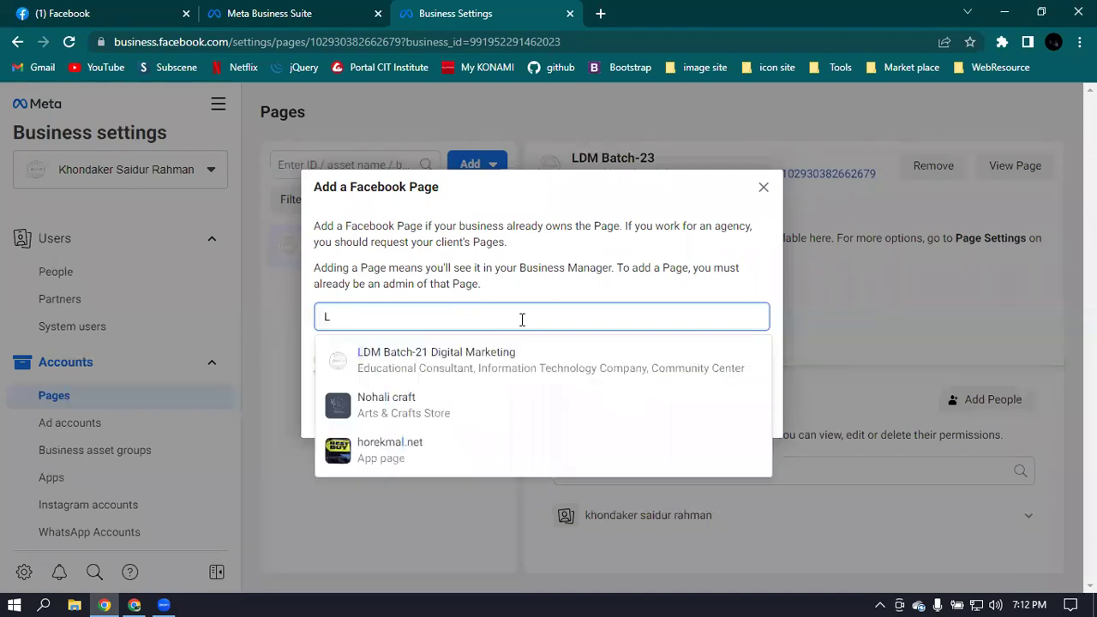
pyautogui.write('DM')
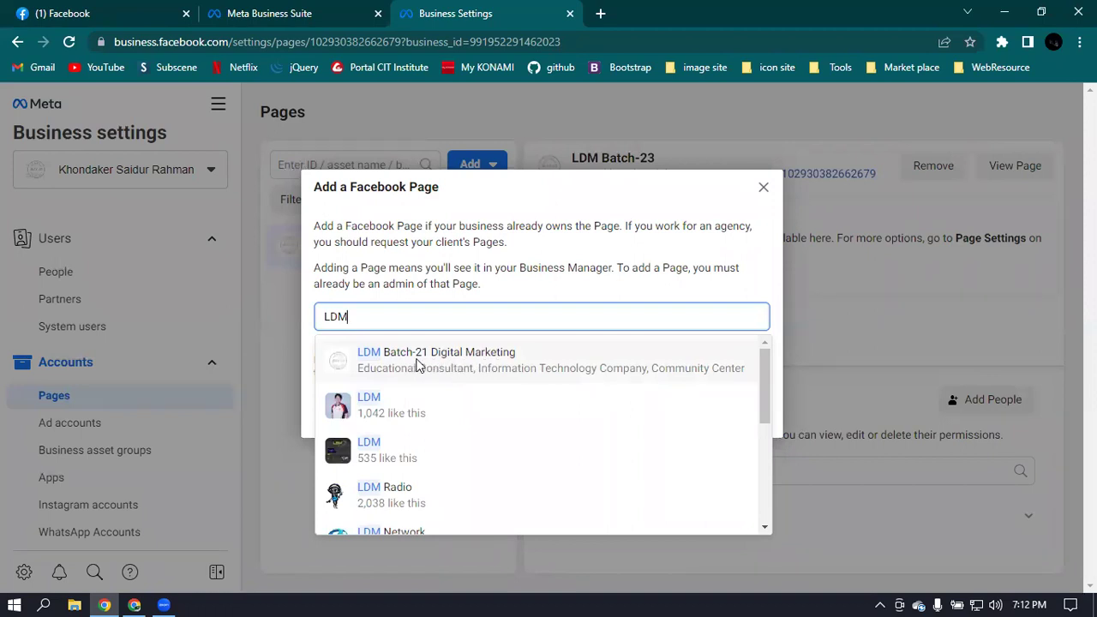
pyautogui.click(461, 361)
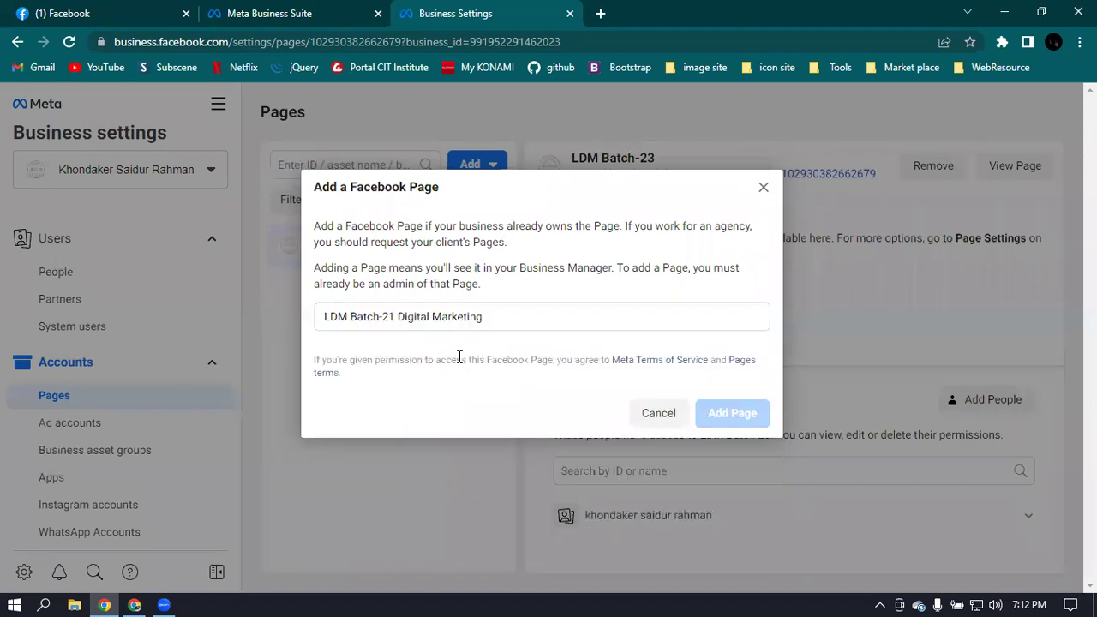
pyautogui.click(735, 464)
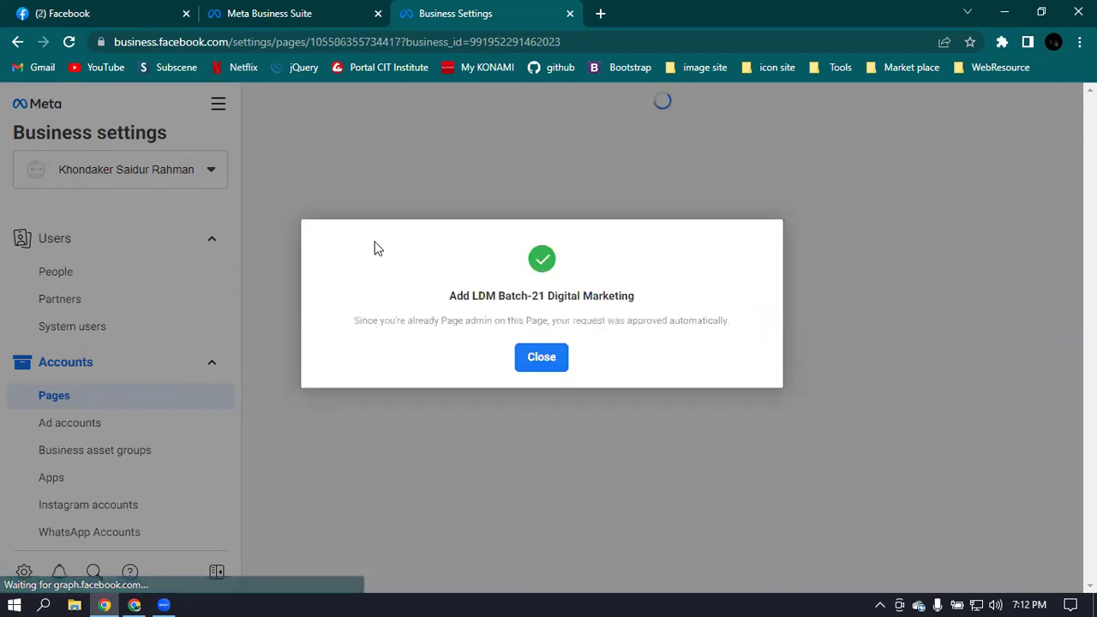
pyautogui.click(542, 357)
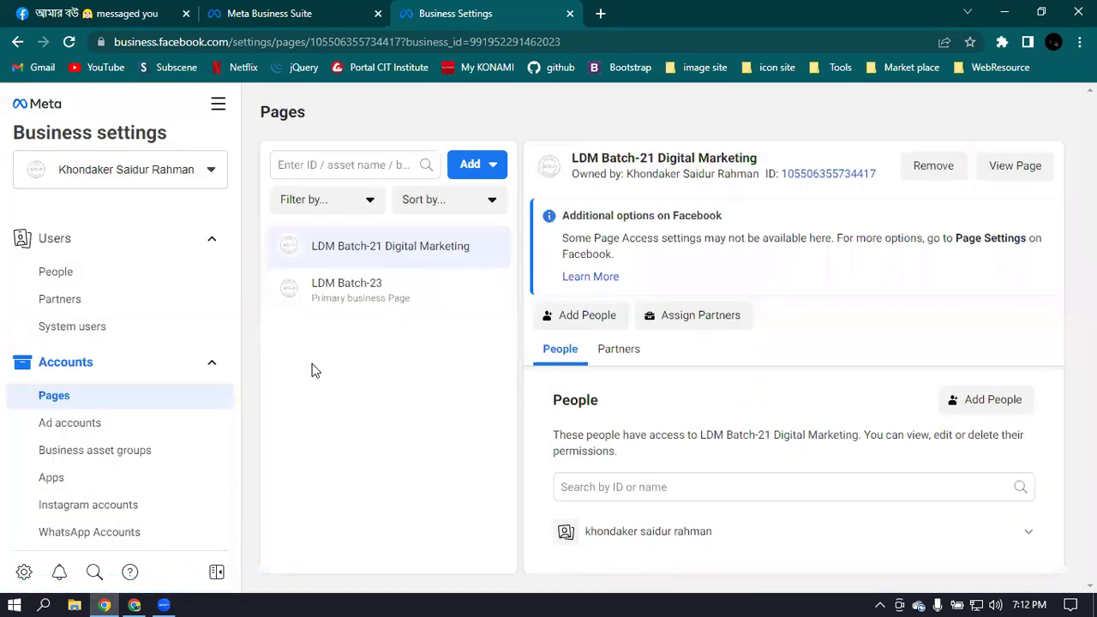
# Close the Facebook tab, and start an access request for the Page Nohali craft from the business account's Pages.
pyautogui.click(187, 13)
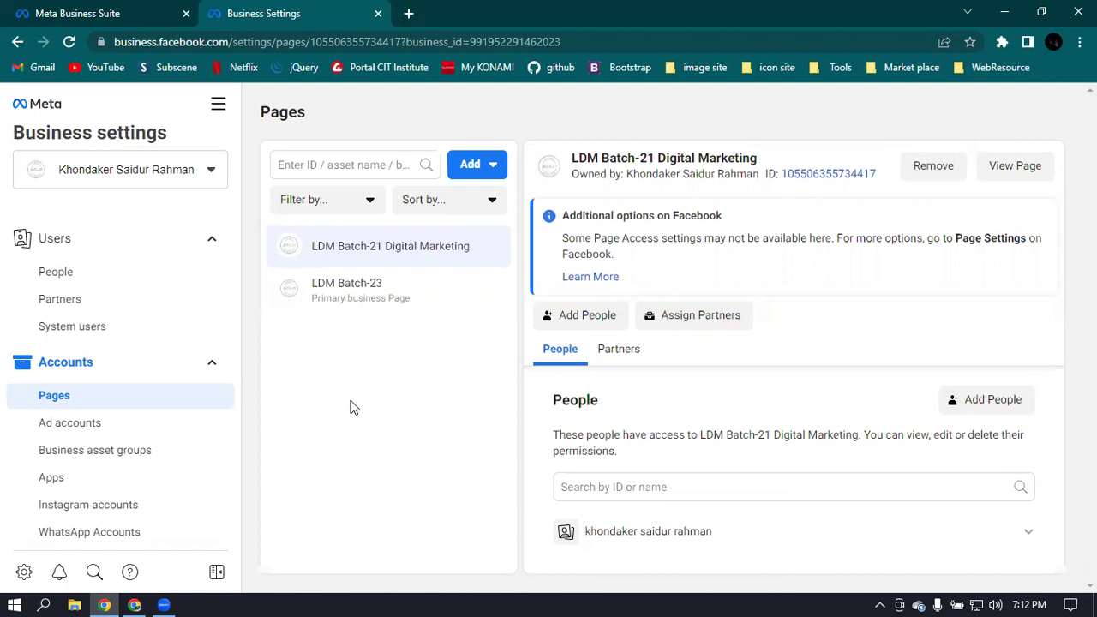
pyautogui.click(470, 162)
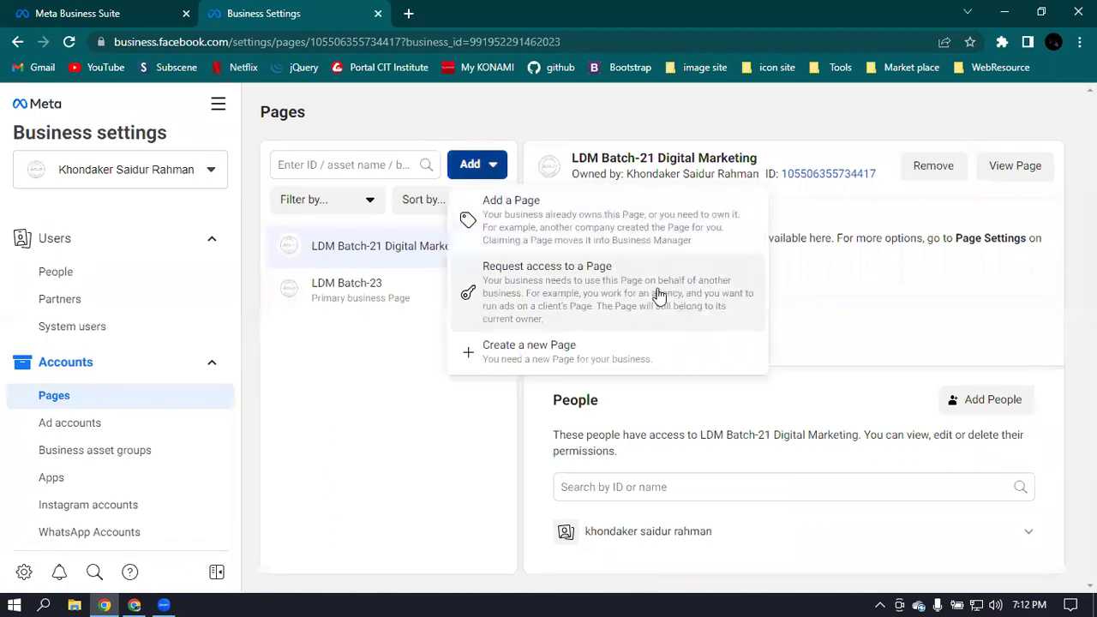
pyautogui.click(566, 292)
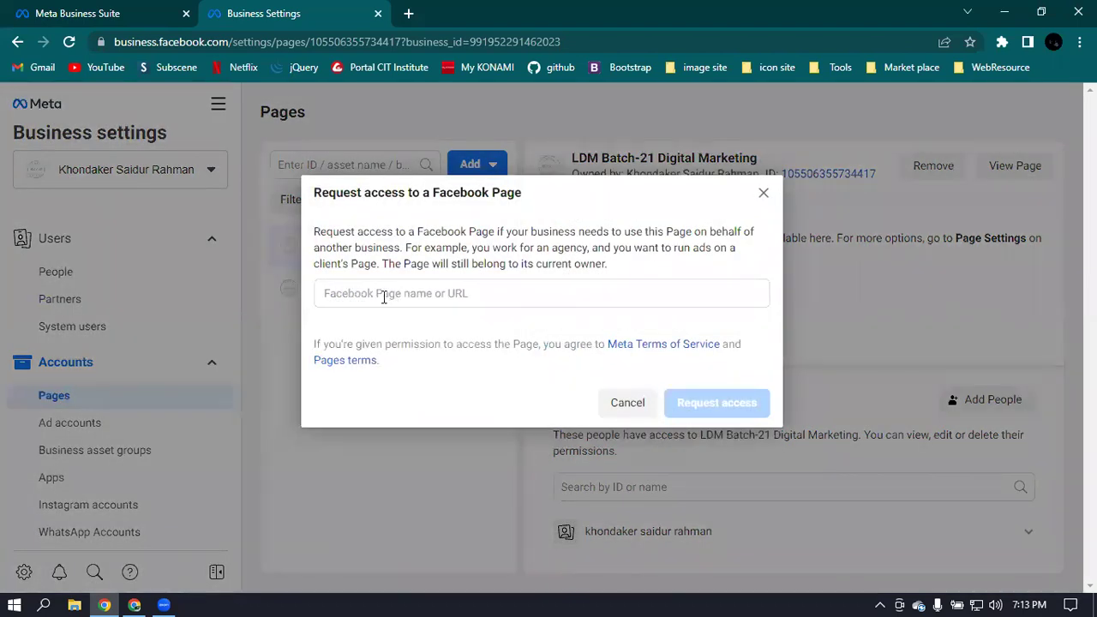
pyautogui.click(429, 288)
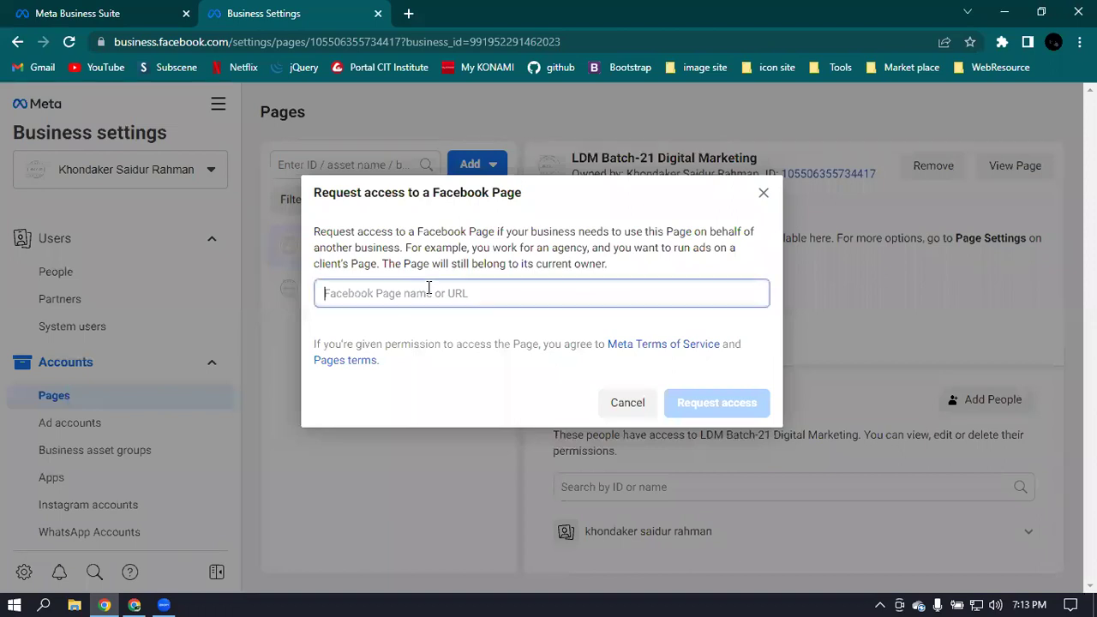
pyautogui.write('no')
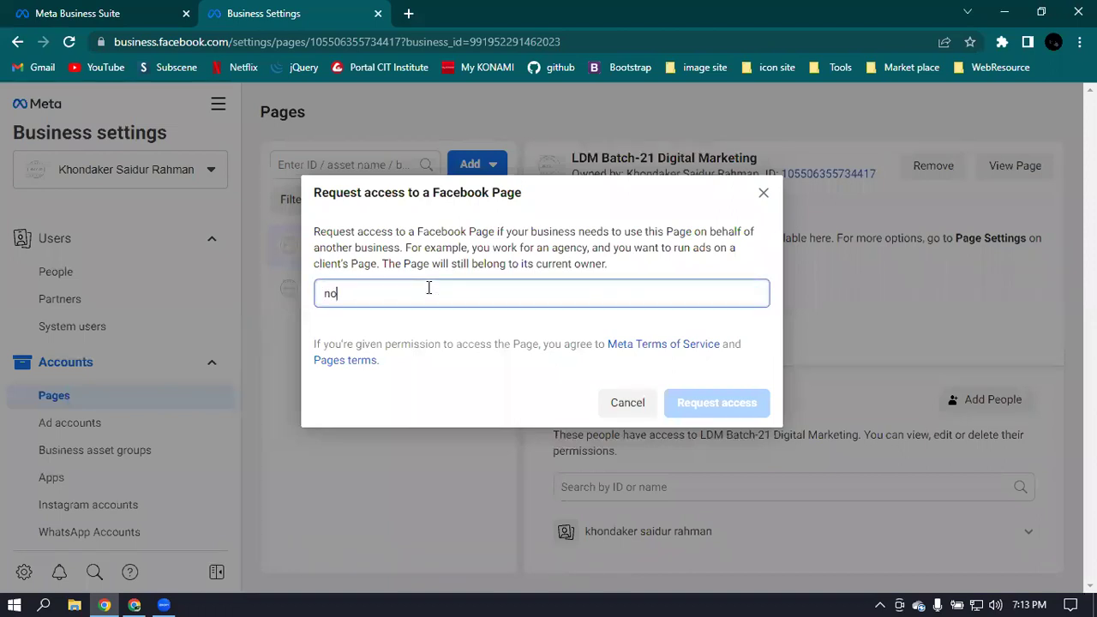
pyautogui.write('hali')
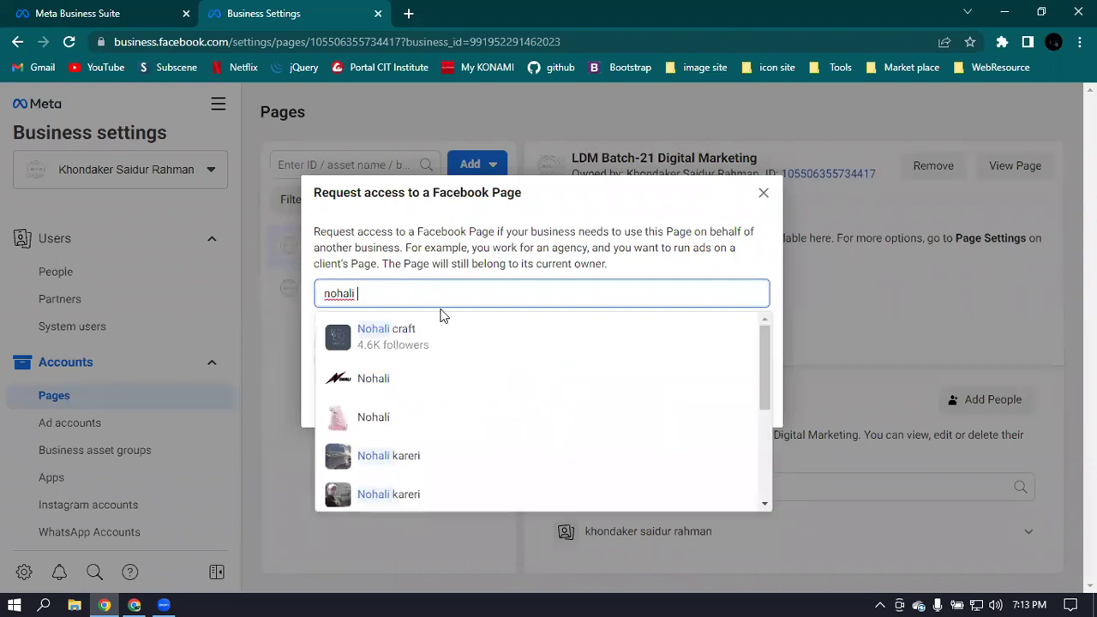
pyautogui.click(366, 343)
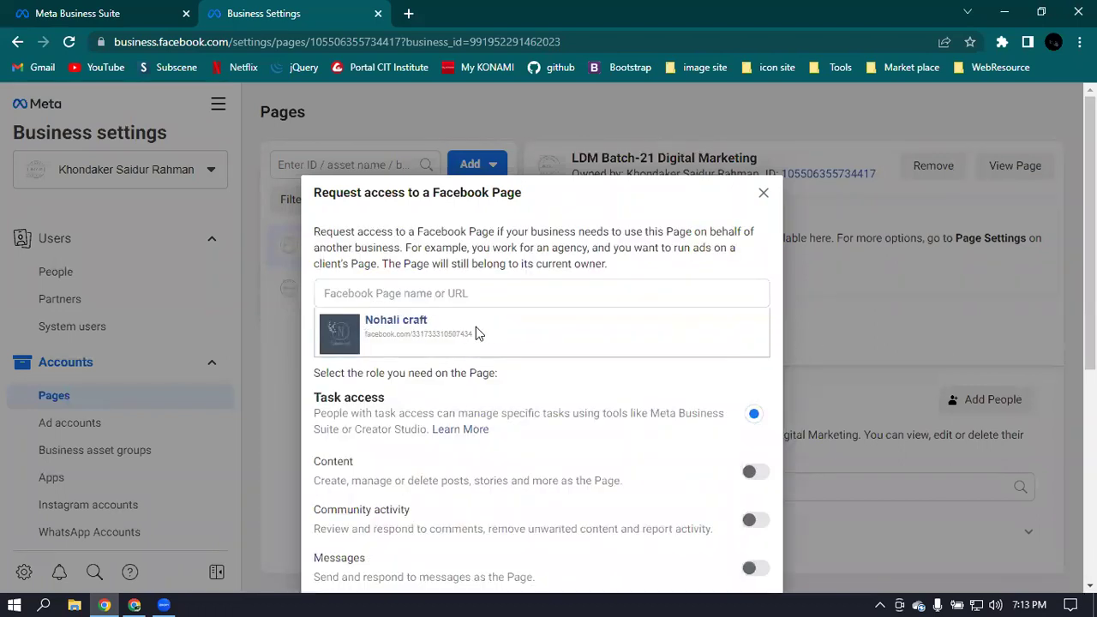
# Under Task access, turn on Messages, Community activity, Content, Ads and Insights for the Nohali craft request.
pyautogui.scroll(-1, 521, 368)
pyautogui.scroll(-1, 480, 313)
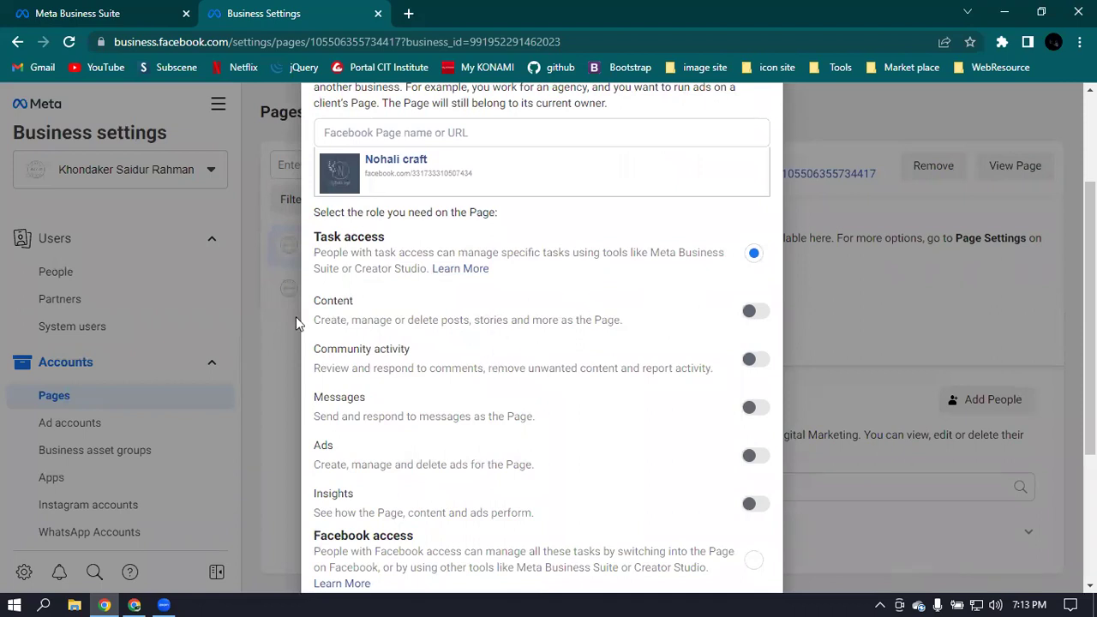
pyautogui.scroll(1, 588, 312)
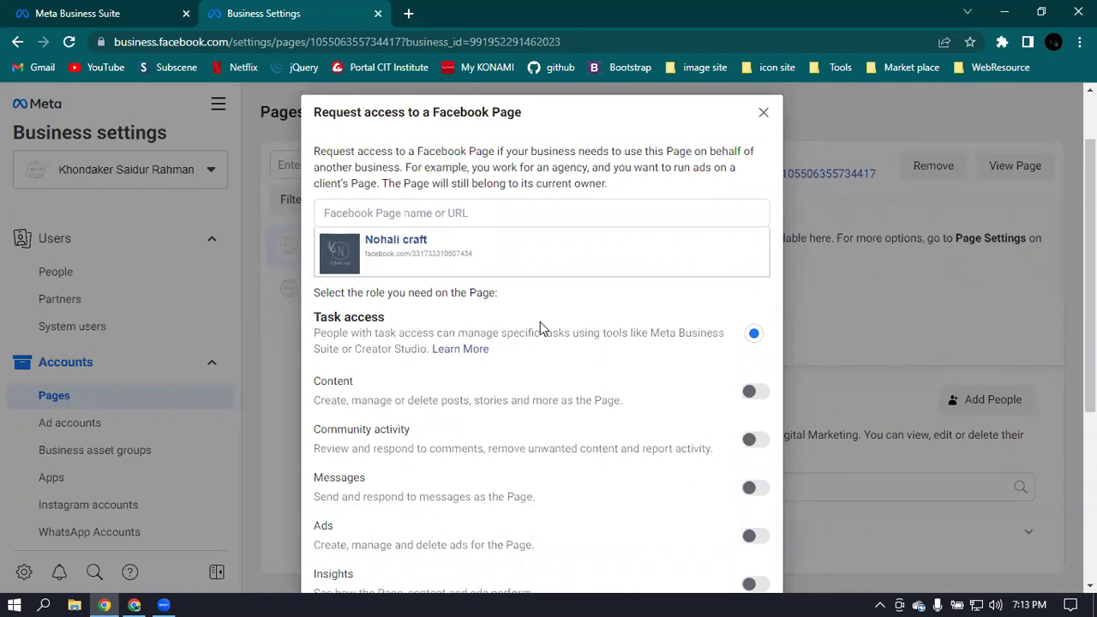
pyautogui.scroll(-1, 403, 352)
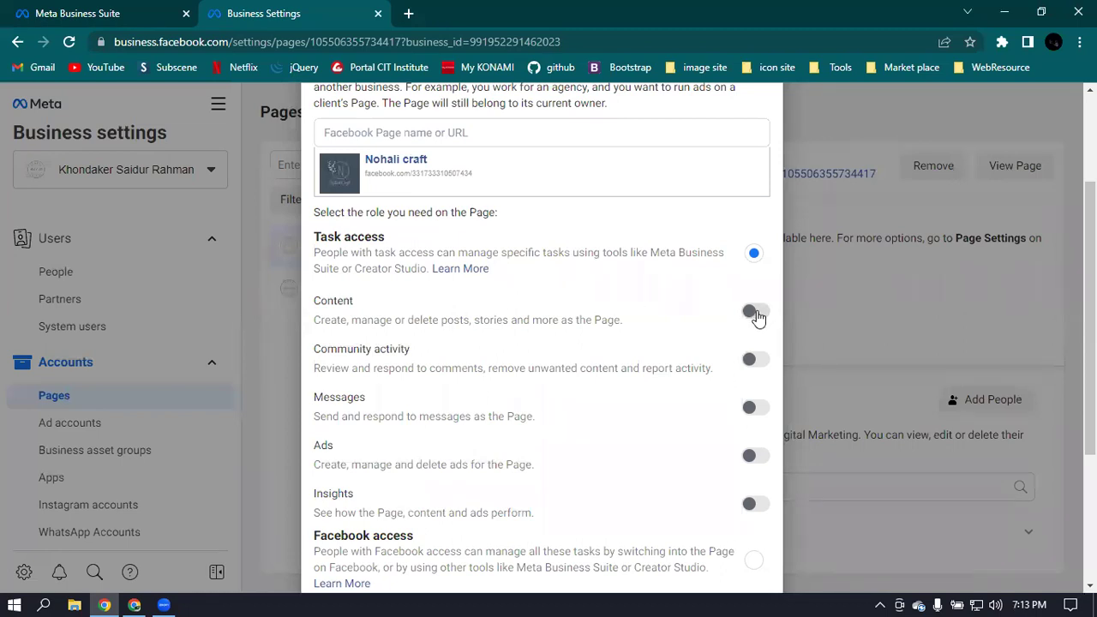
pyautogui.click(751, 410)
pyautogui.click(752, 363)
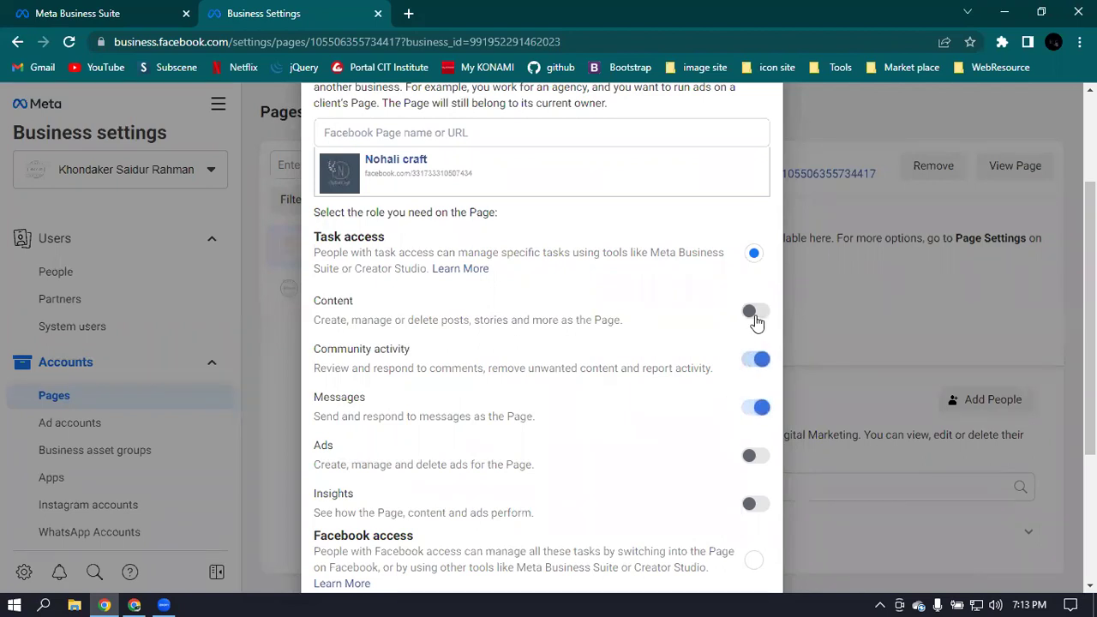
pyautogui.click(756, 316)
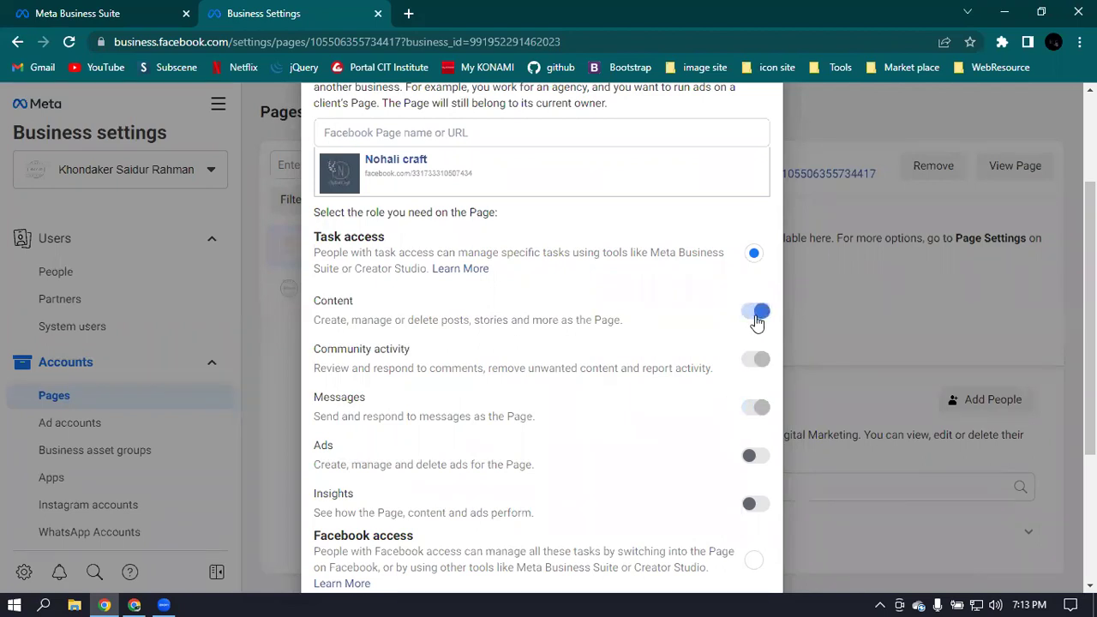
pyautogui.click(758, 464)
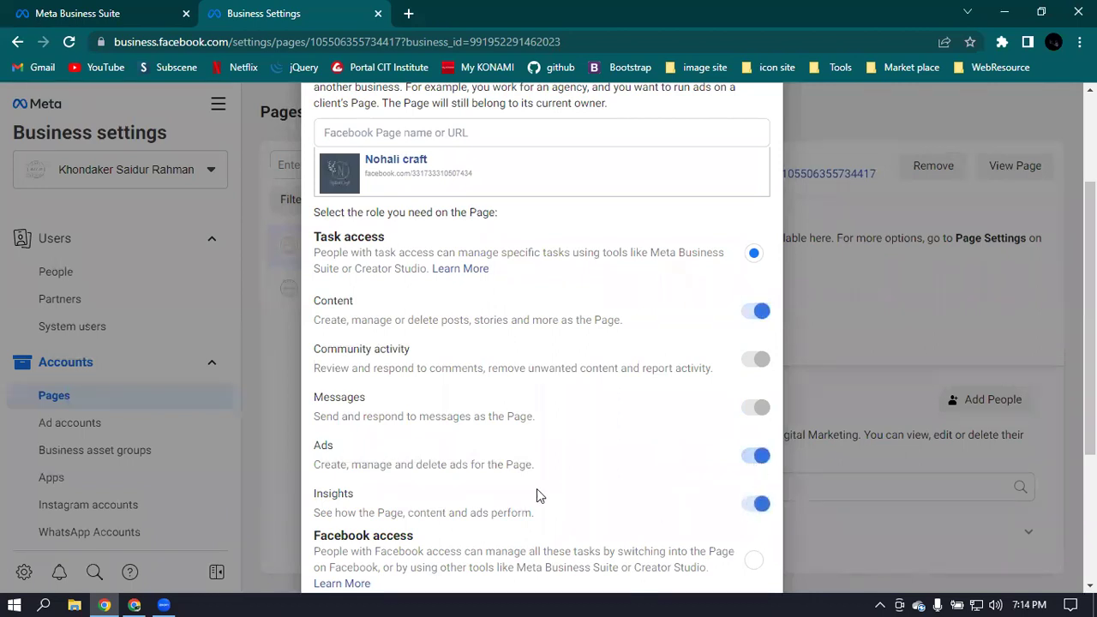
# Choose Facebook access as the role for Nohali craft, submit the access request and close the confirmation.
pyautogui.scroll(-3, 537, 488)
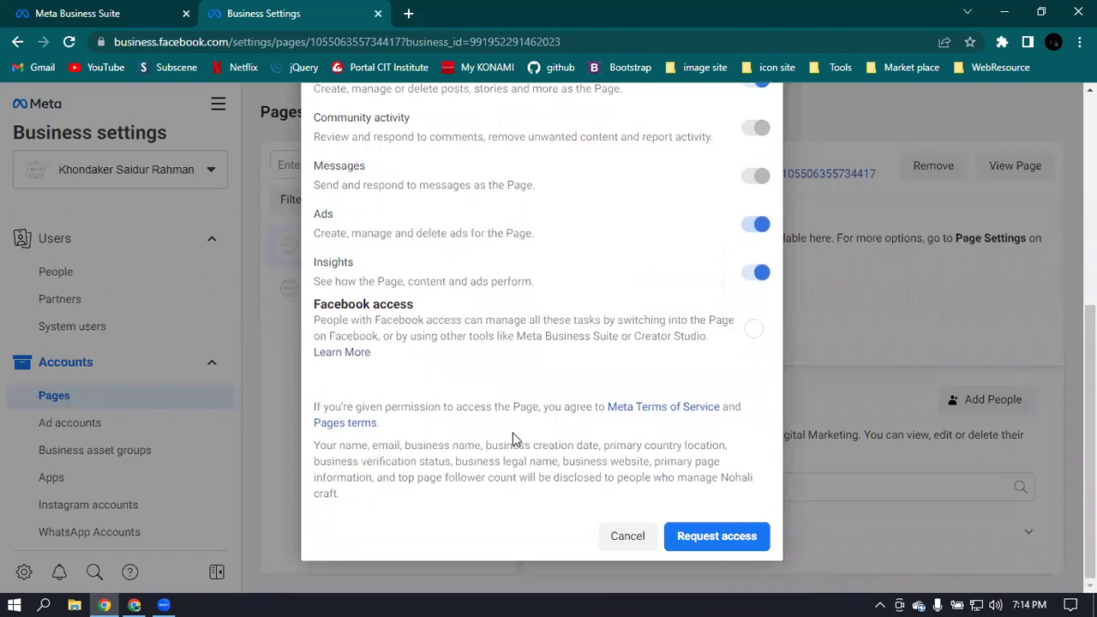
pyautogui.click(754, 330)
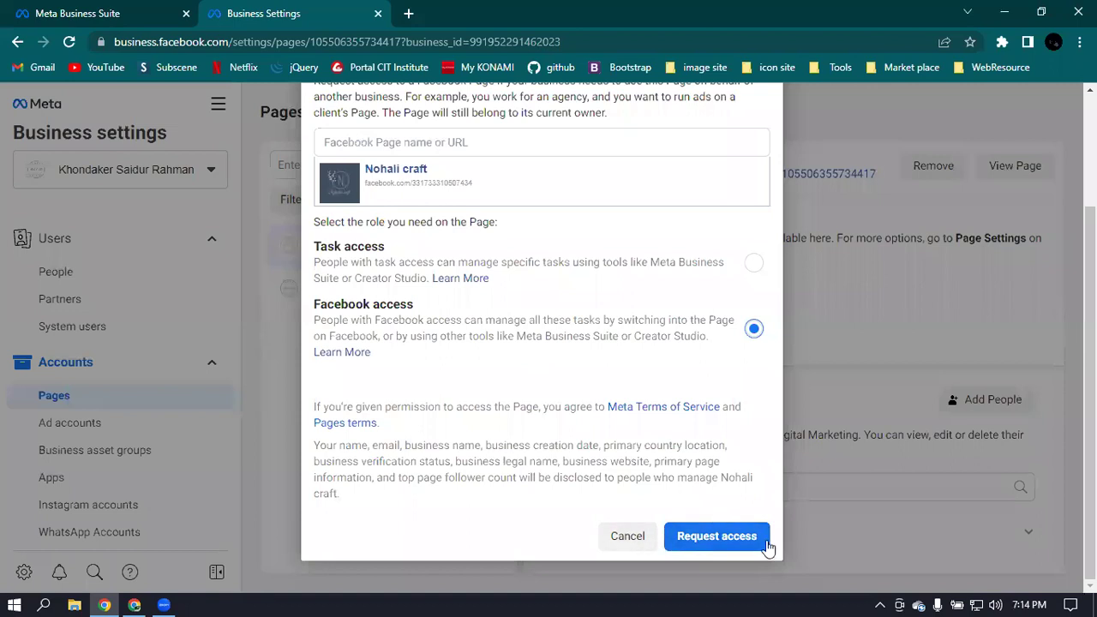
pyautogui.click(727, 546)
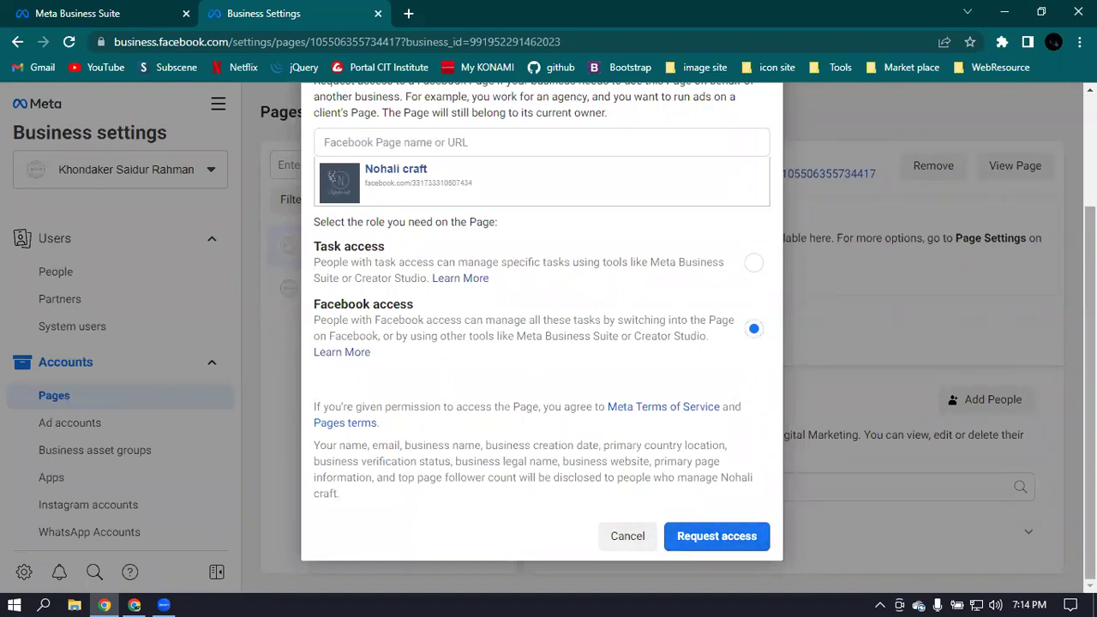
pyautogui.click(717, 535)
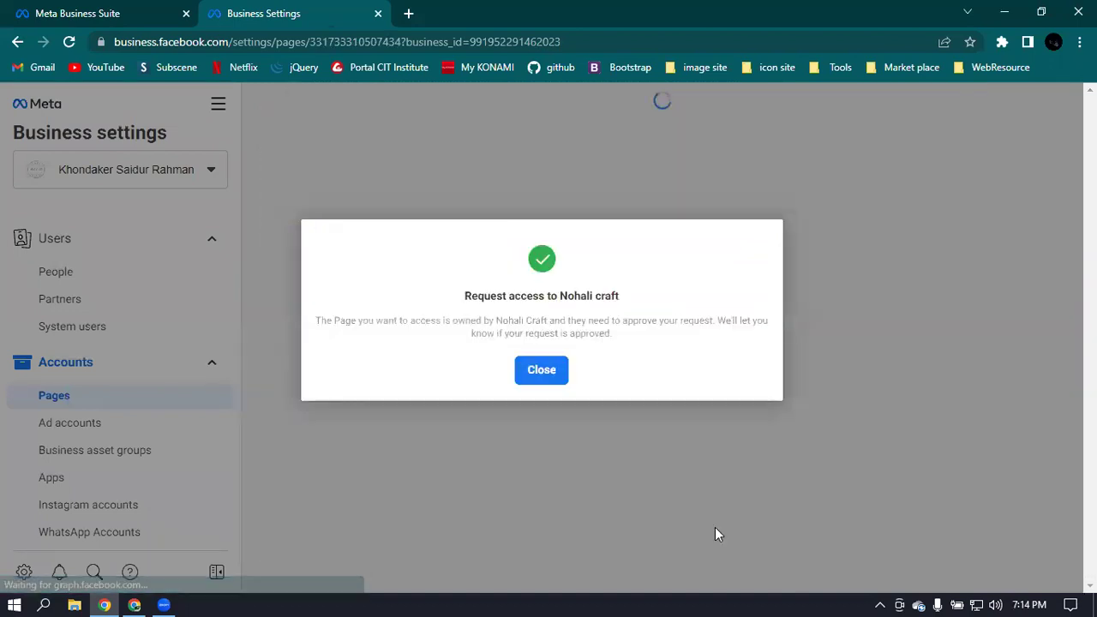
pyautogui.click(542, 370)
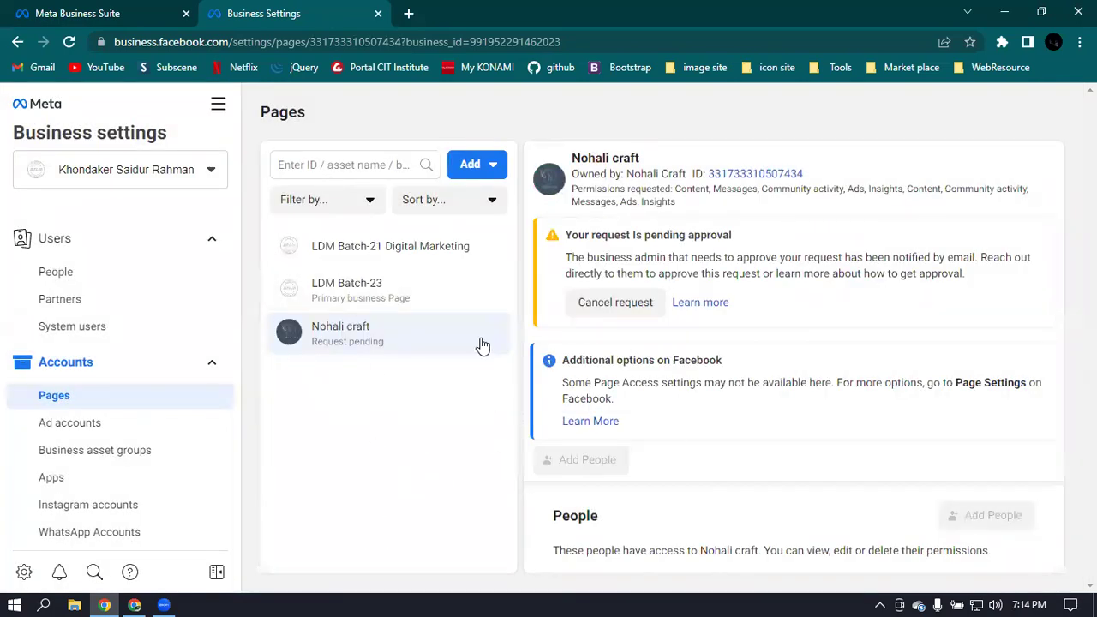
# Compare the details of the LDM Batch-23, LDM Batch-21 Digital Marketing and Nohali craft Pages.
pyautogui.click(401, 290)
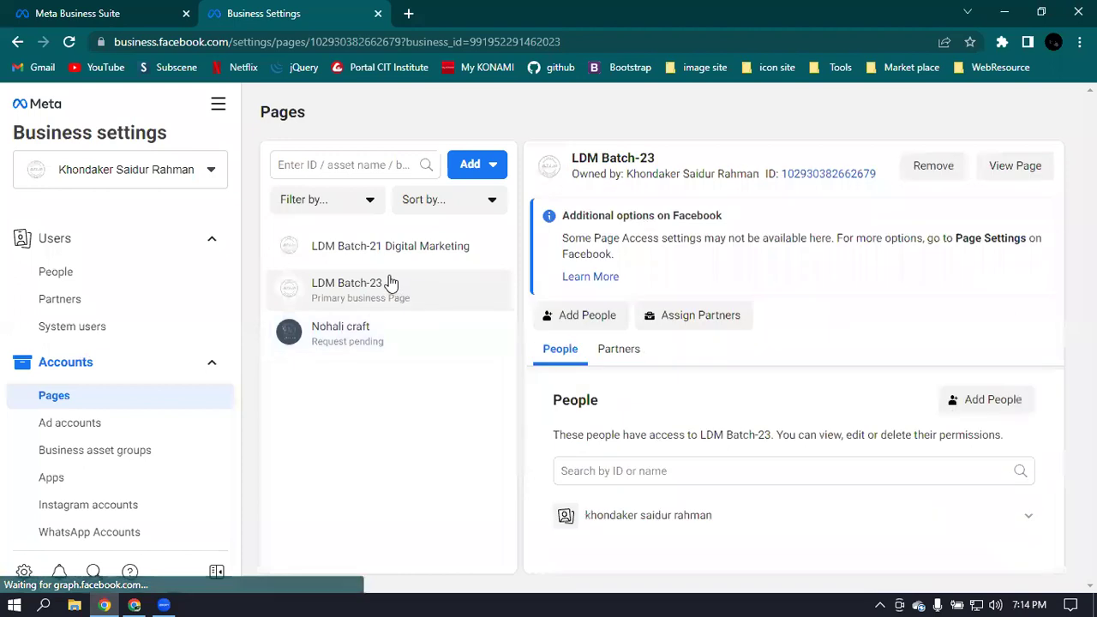
pyautogui.click(401, 252)
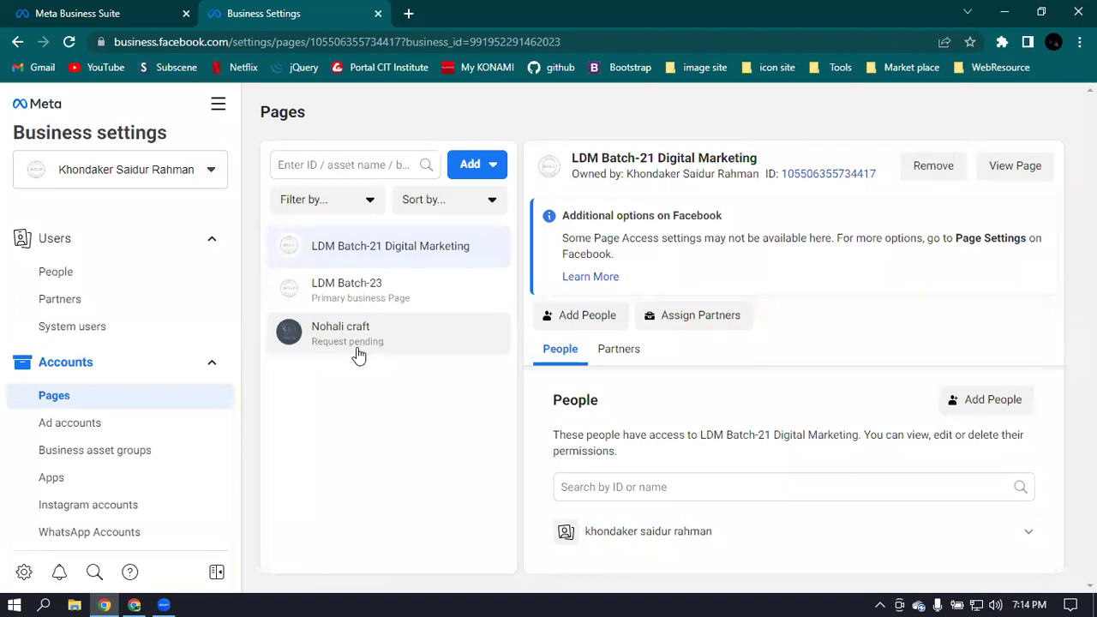
pyautogui.click(365, 334)
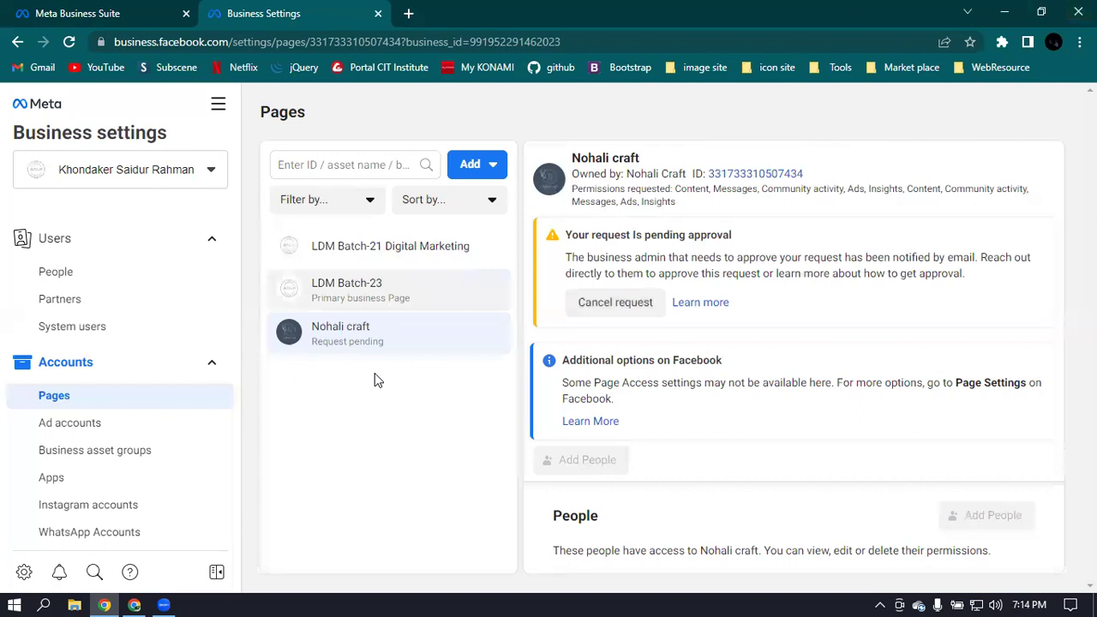
# In the owner's browser window, approve the newest Nohali craft access request from the notifications, and reload Pages in the requesting business's window.
pyautogui.click(134, 606)
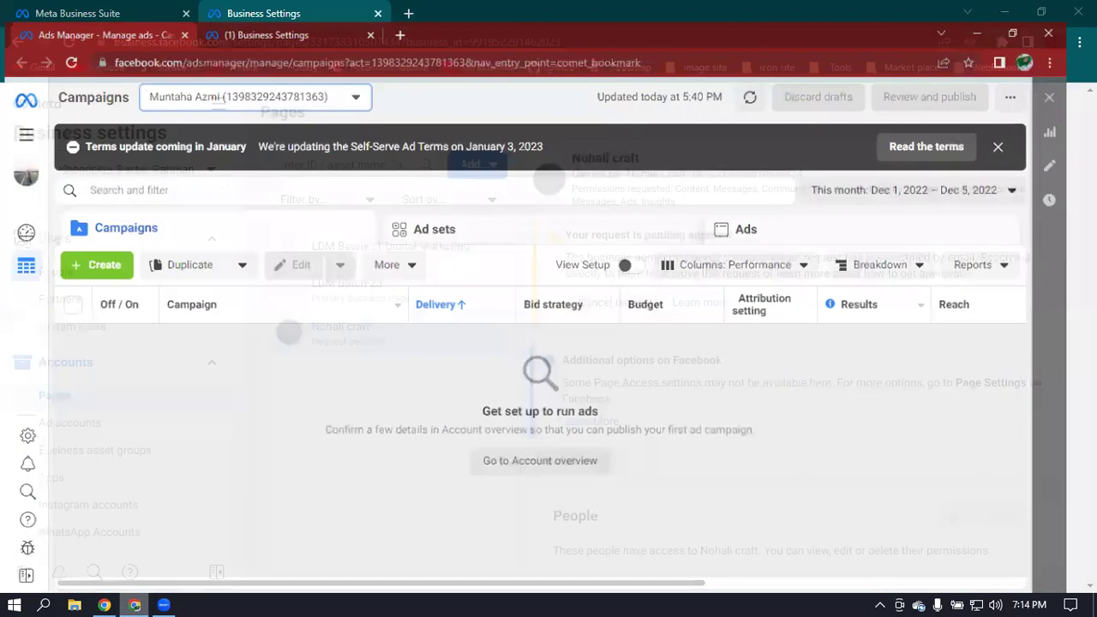
pyautogui.click(300, 11)
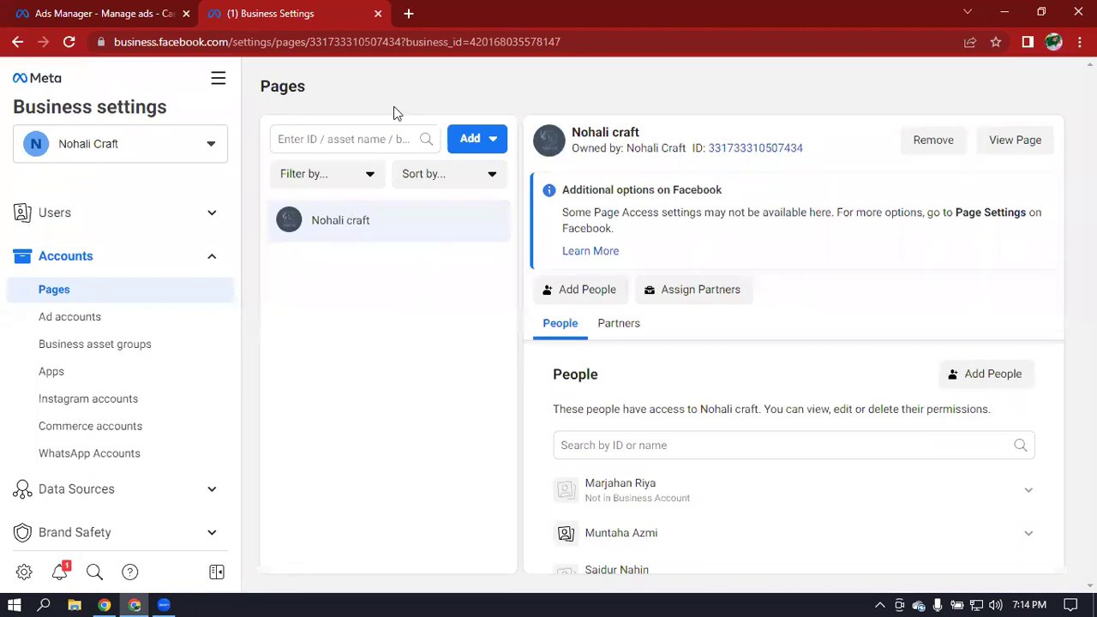
pyautogui.click(60, 575)
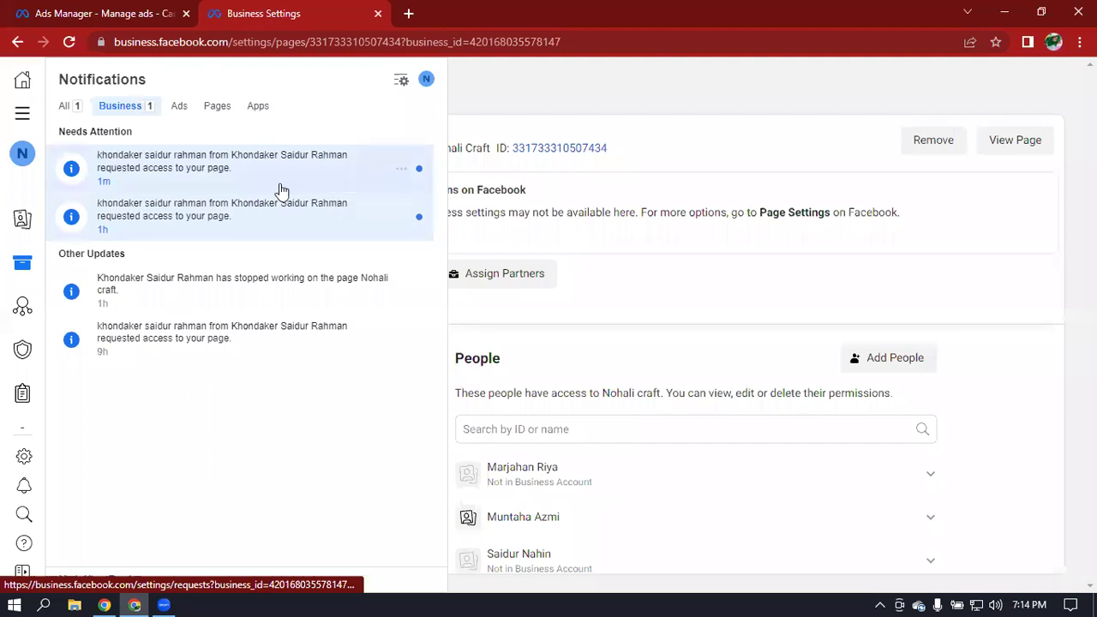
pyautogui.click(228, 177)
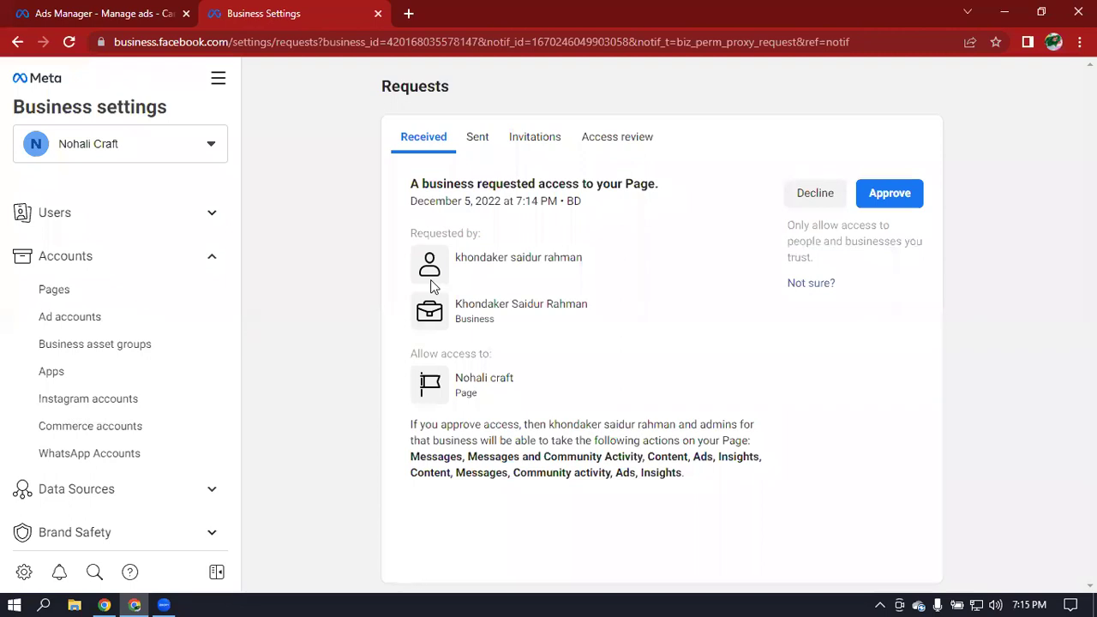
pyautogui.click(892, 207)
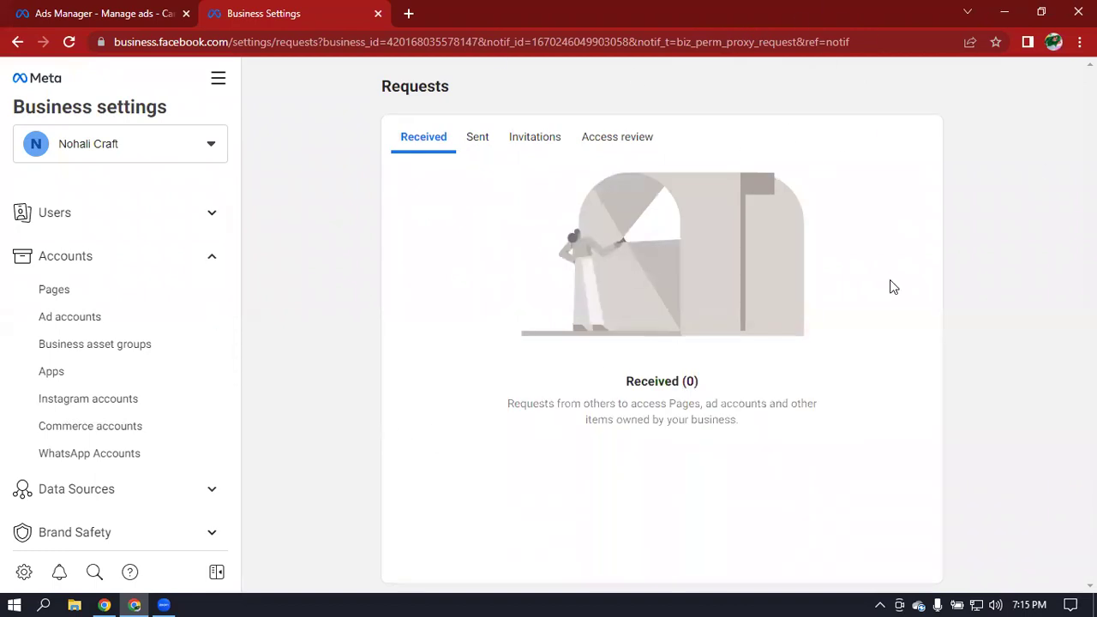
pyautogui.click(104, 605)
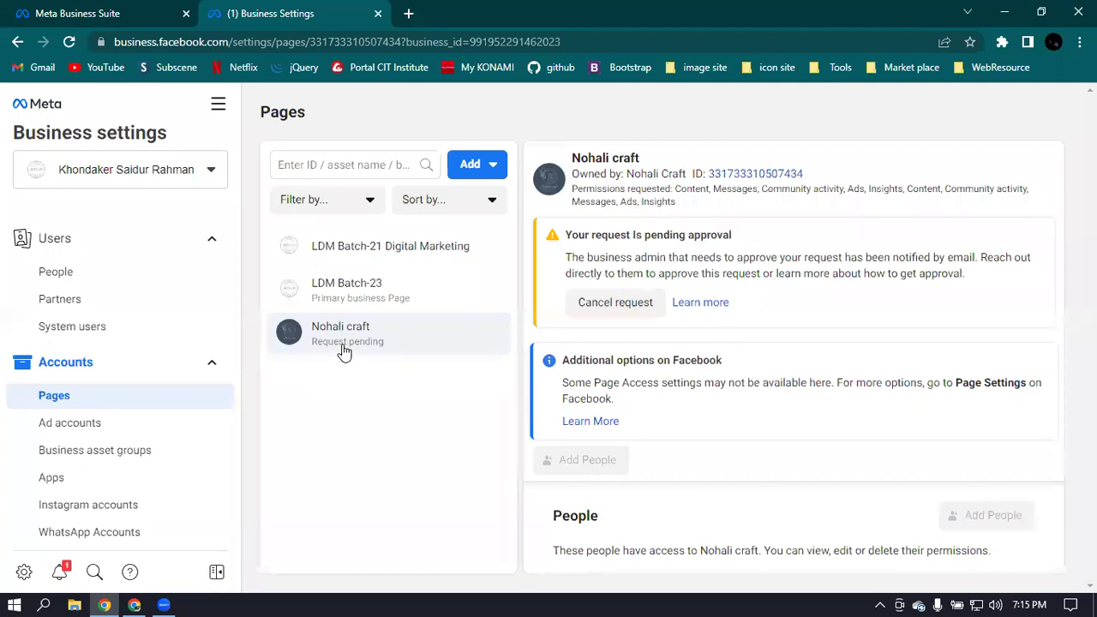
pyautogui.click(70, 44)
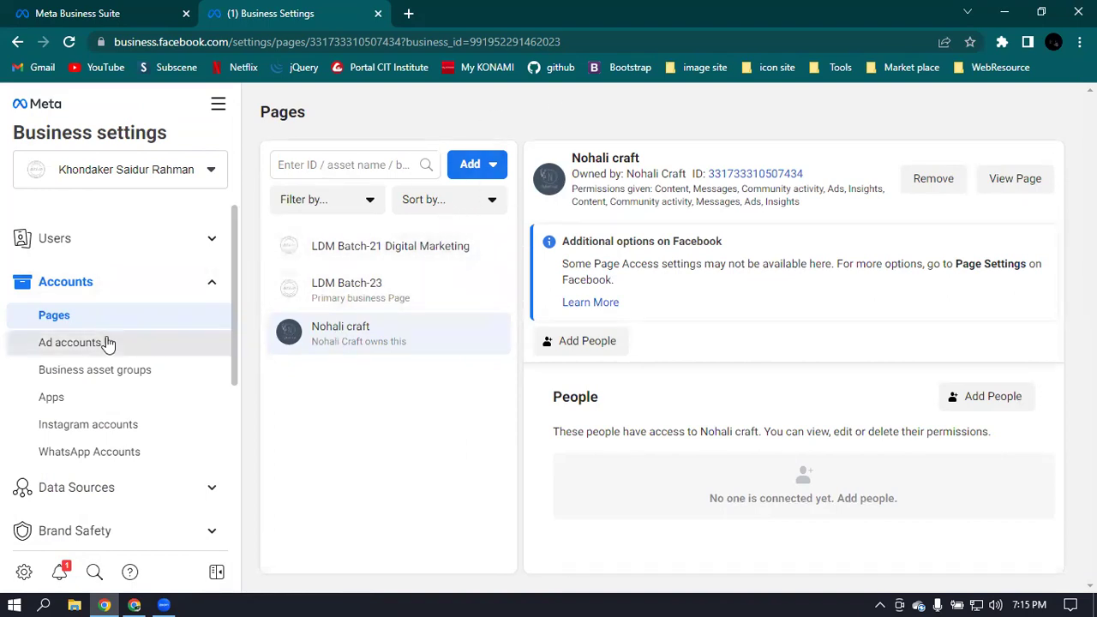
# View the form for requesting access to an ad account under Ad accounts, and close it without submitting.
pyautogui.click(77, 346)
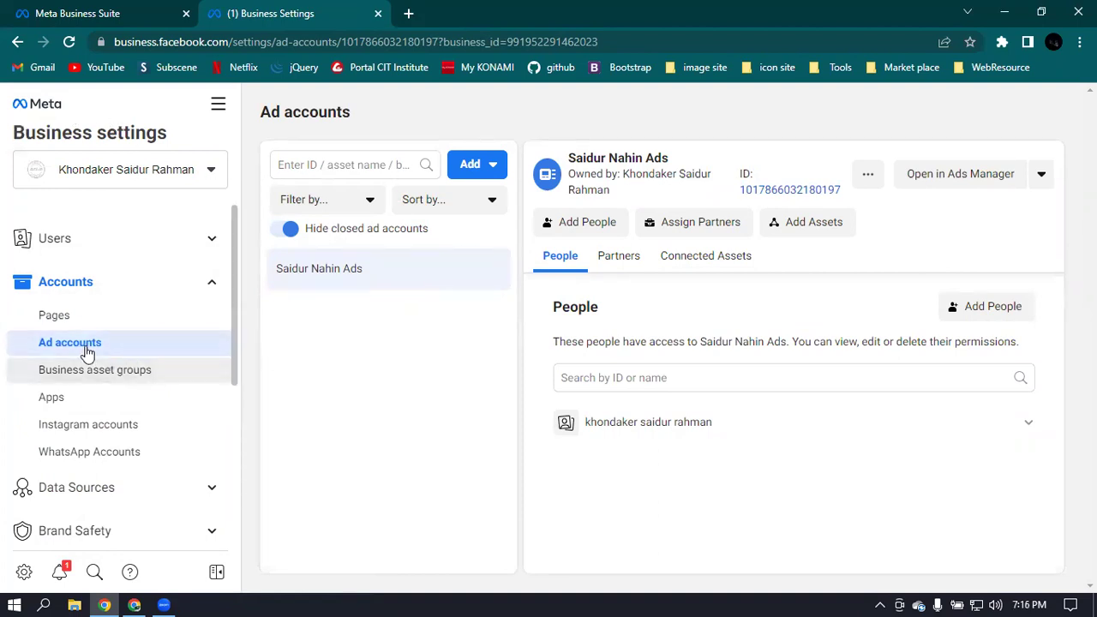
pyautogui.click(494, 167)
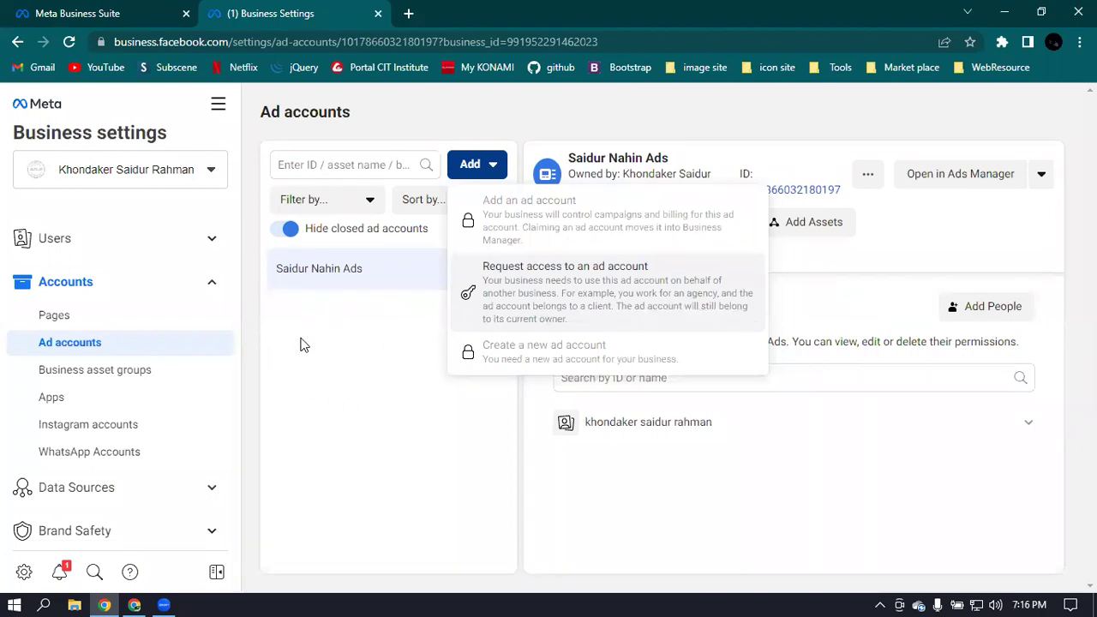
pyautogui.click(578, 296)
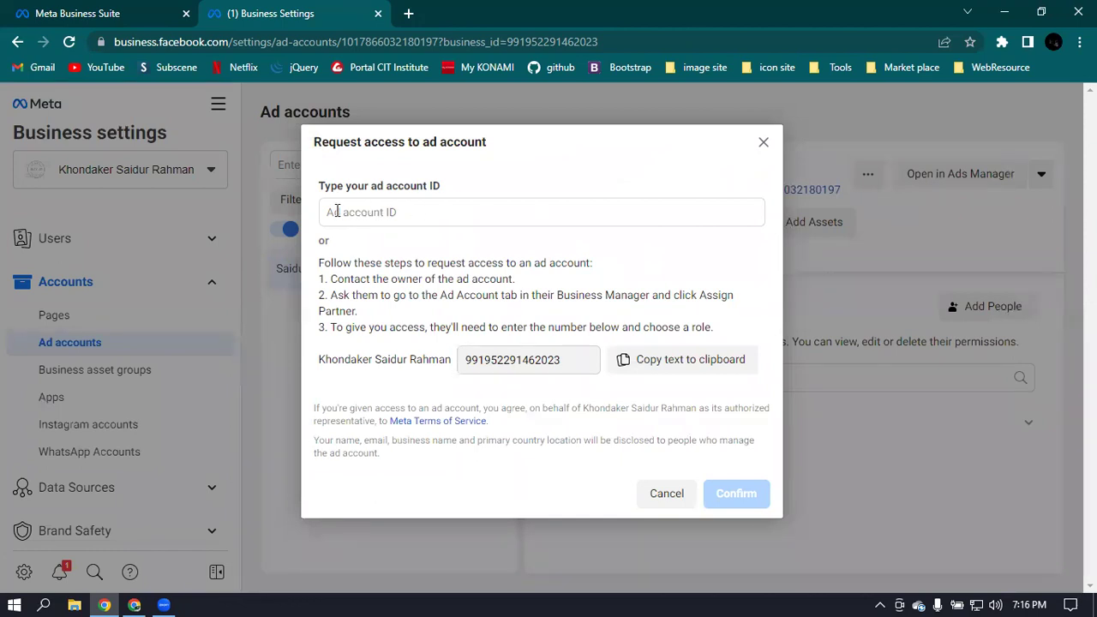
pyautogui.click(438, 216)
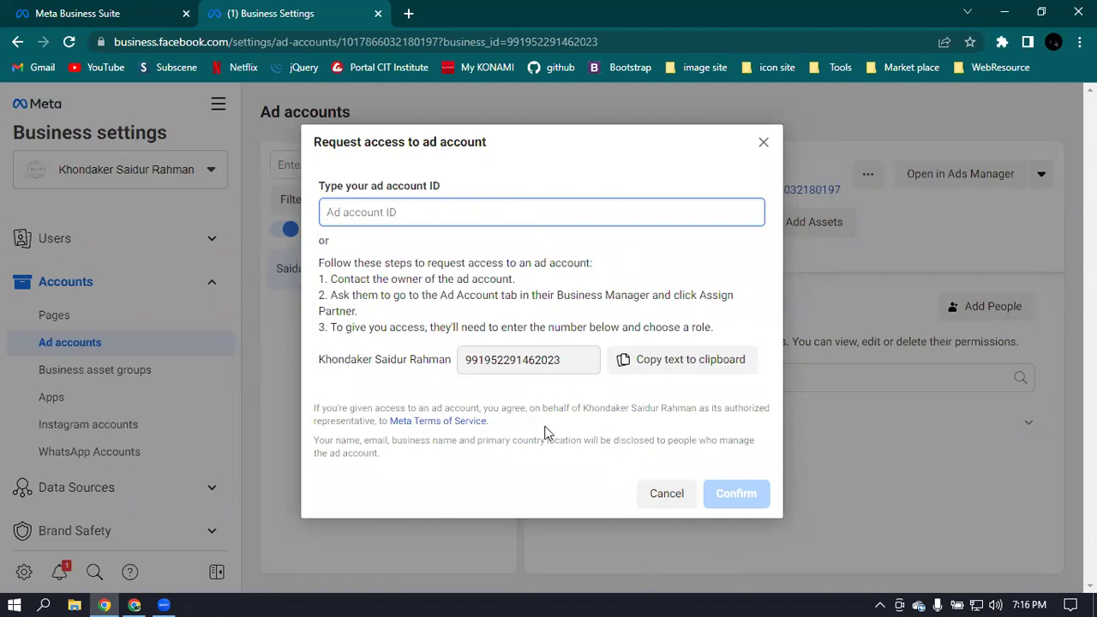
pyautogui.click(764, 142)
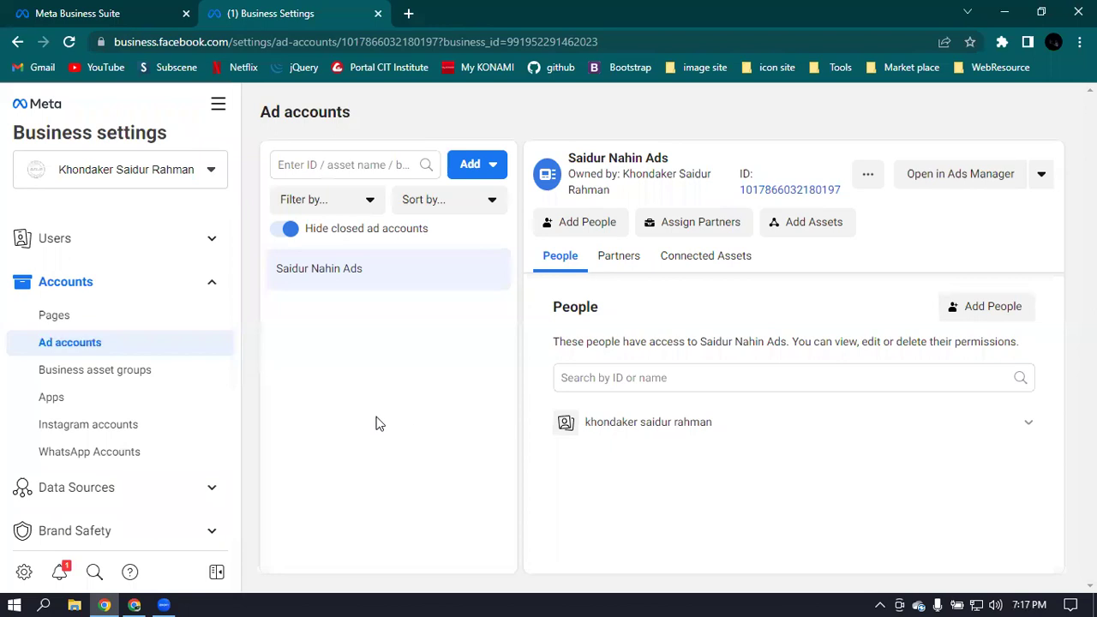
# Return to Pages, switch from the business account to the personal account, and dismiss the payment method notice in Ads Manager.
pyautogui.click(78, 317)
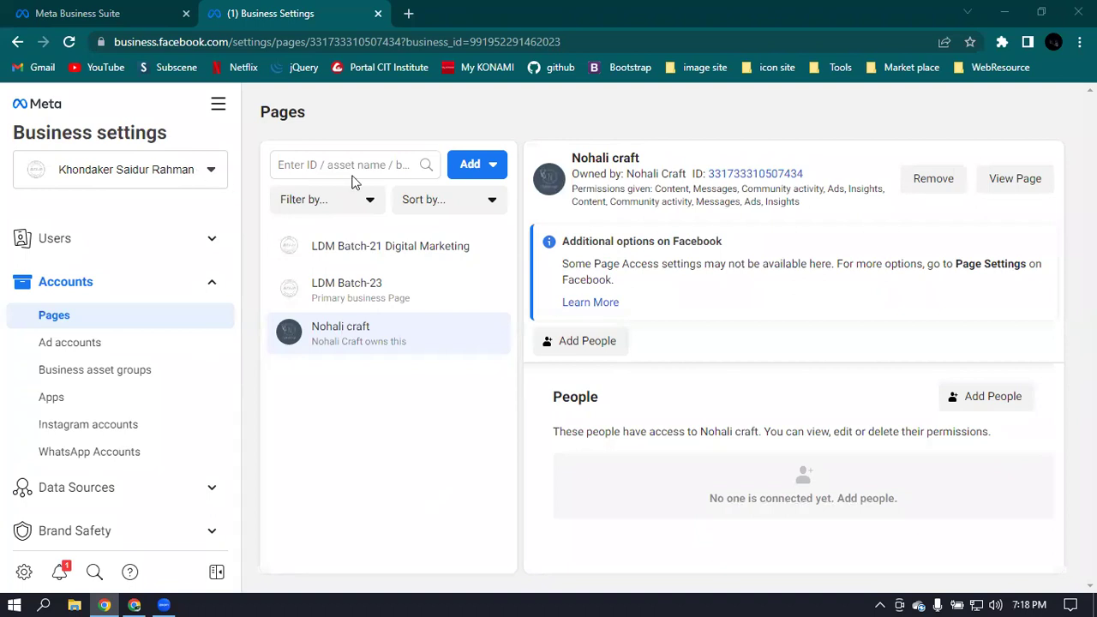
pyautogui.click(210, 171)
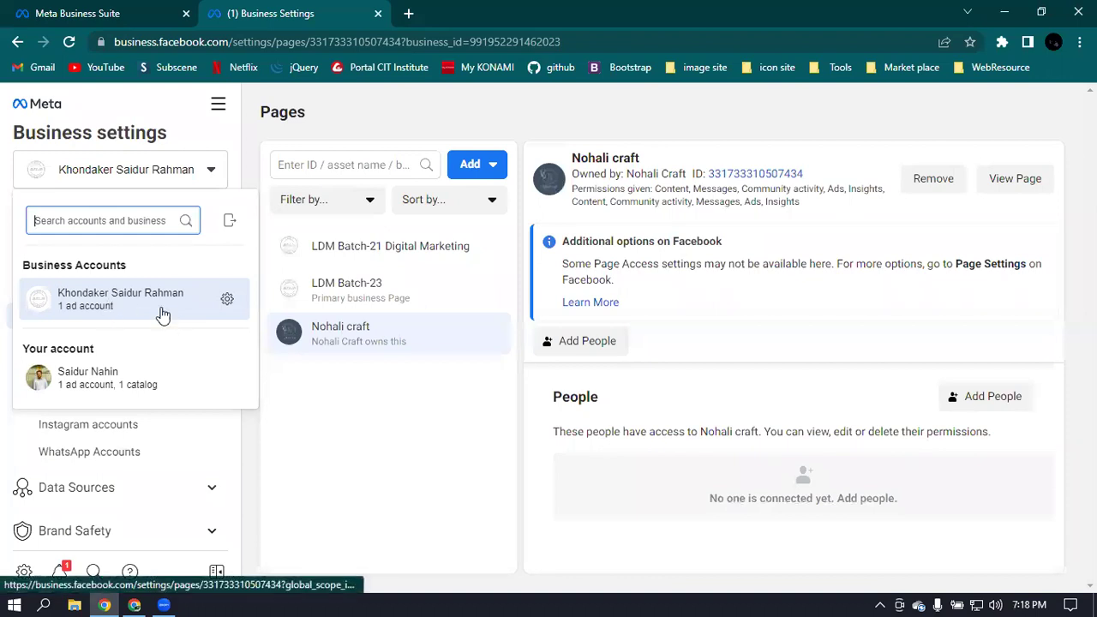
pyautogui.click(97, 382)
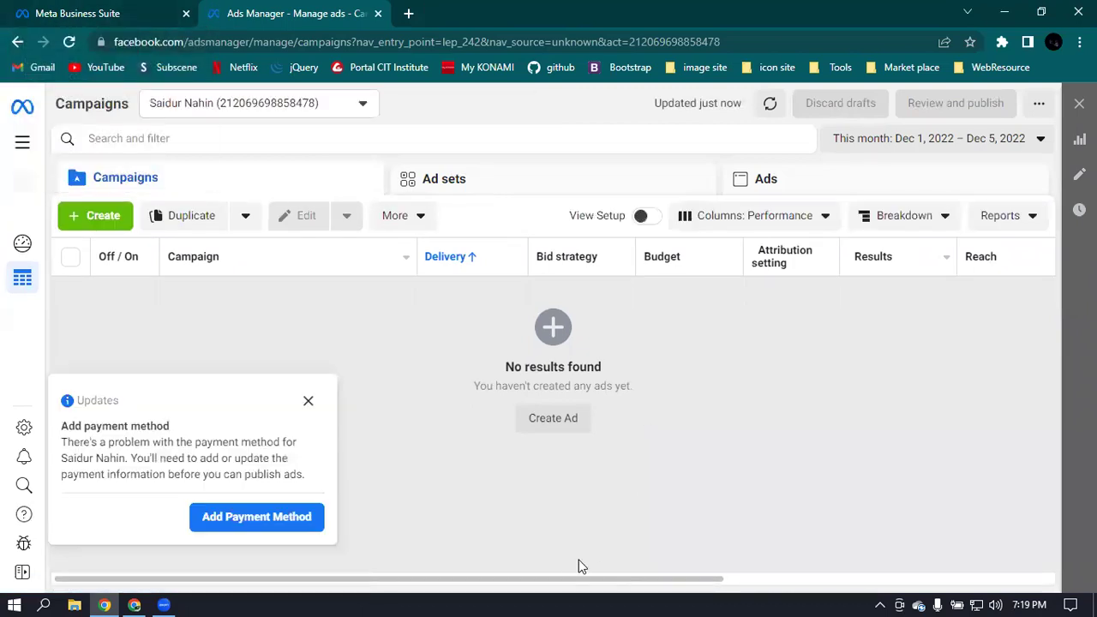
pyautogui.click(309, 401)
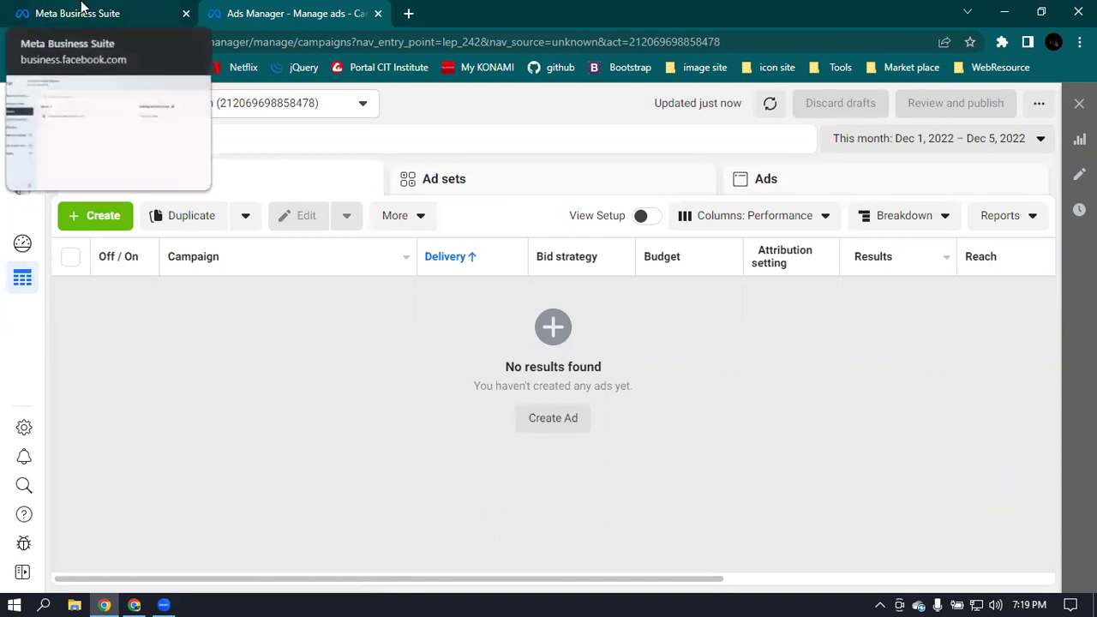
pyautogui.click(83, 10)
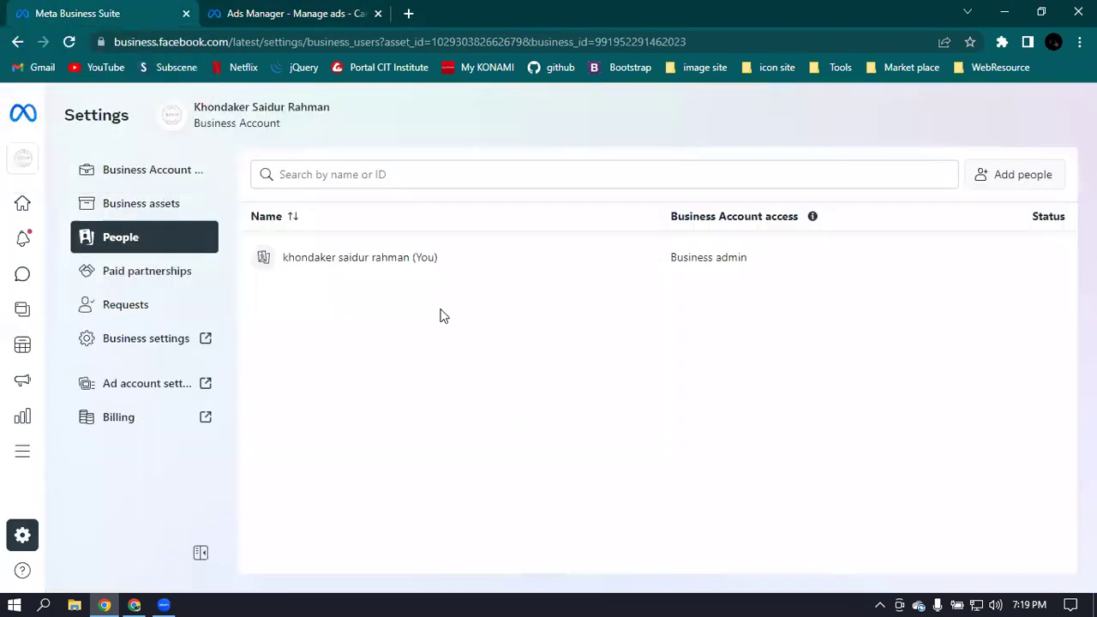
pyautogui.moveTo(42, 166)
pyautogui.click(152, 164)
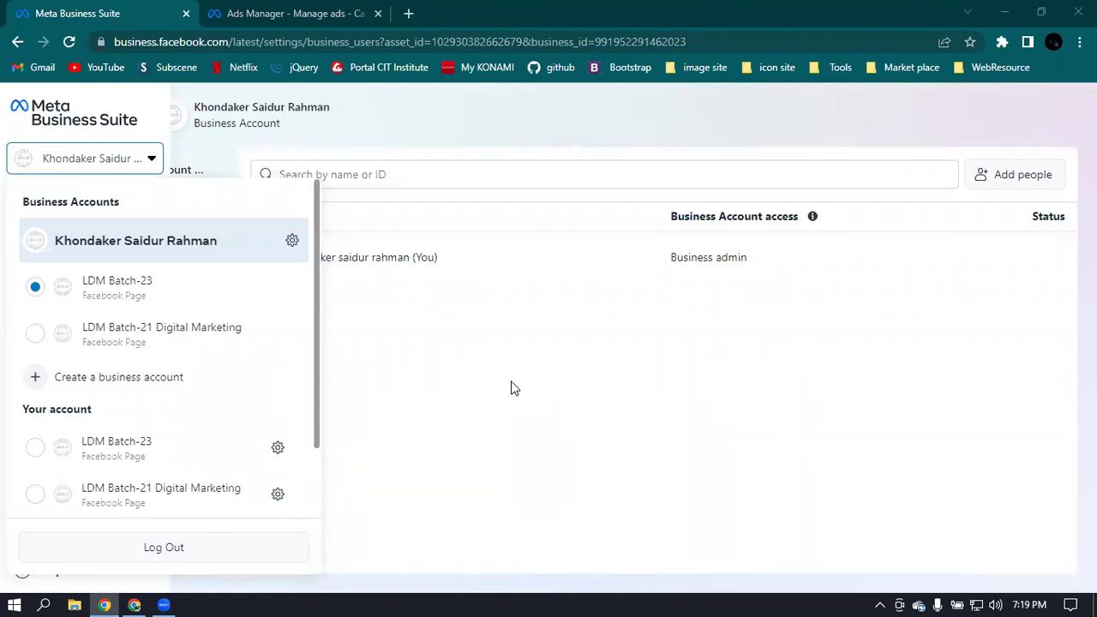
pyautogui.click(103, 10)
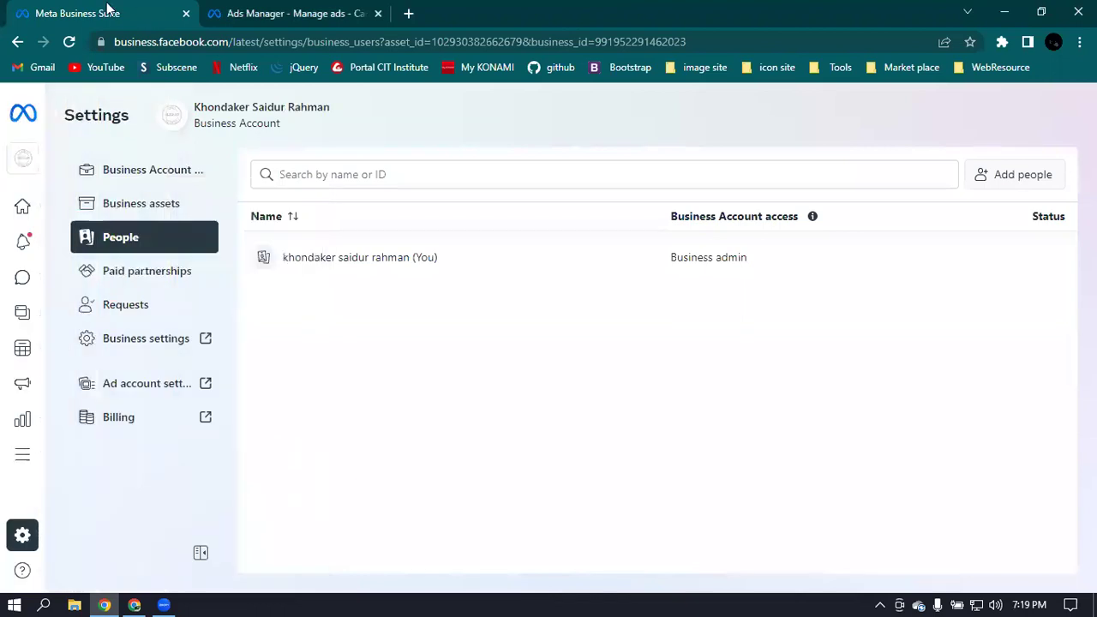
pyautogui.moveTo(31, 183)
pyautogui.moveTo(270, 11)
pyautogui.moveTo(17, 157)
pyautogui.click(377, 13)
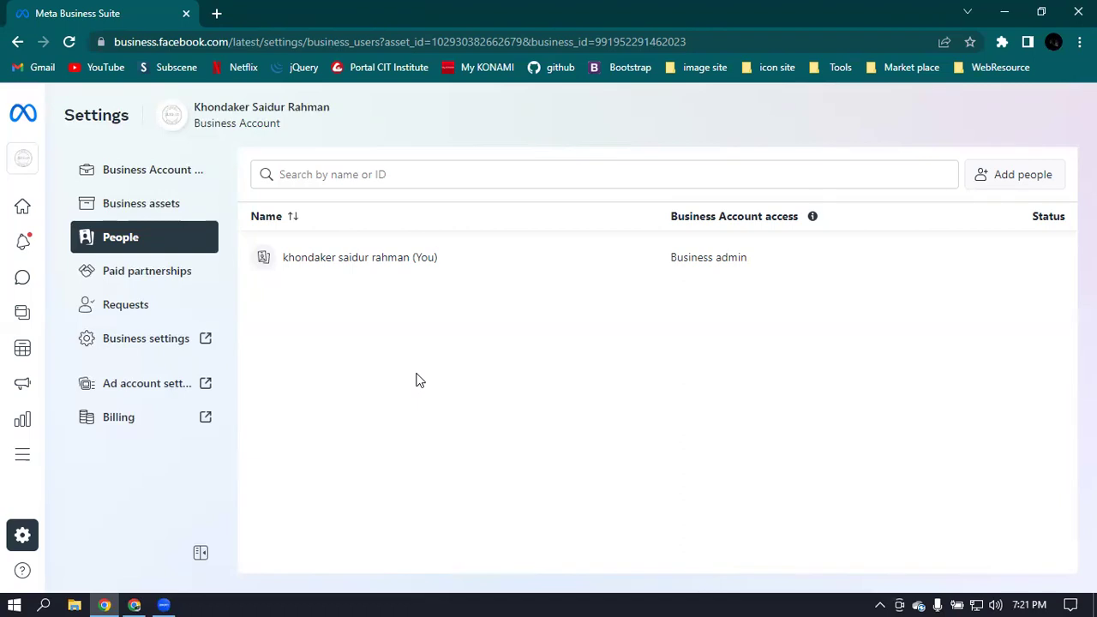
# Open Business settings, view the Nohali craft Page's access details, and check the notifications.
pyautogui.click(135, 346)
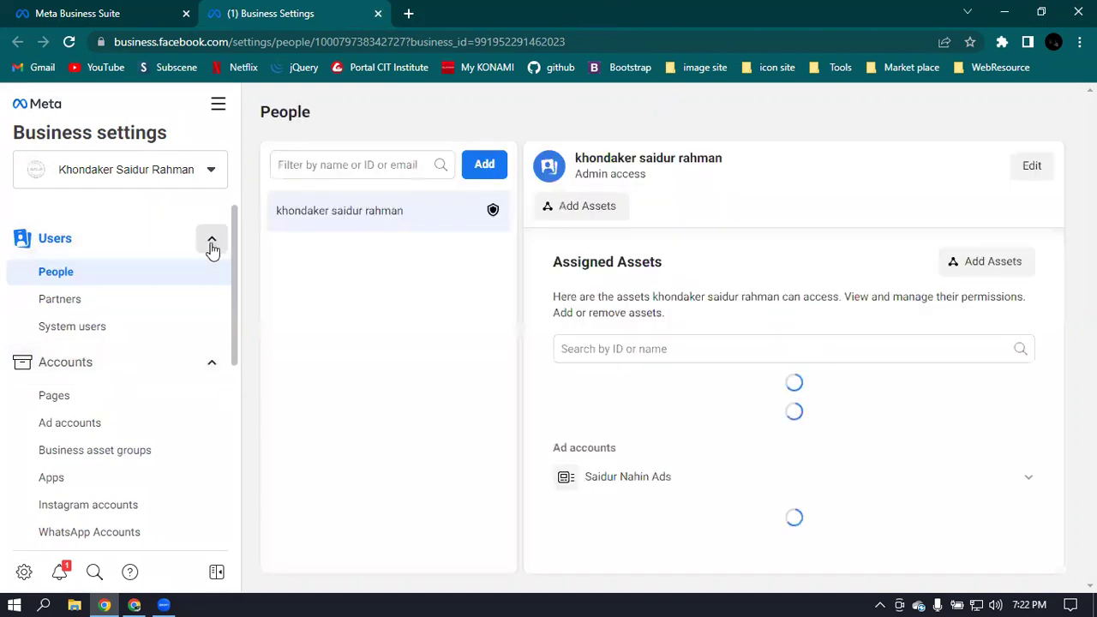
pyautogui.click(212, 241)
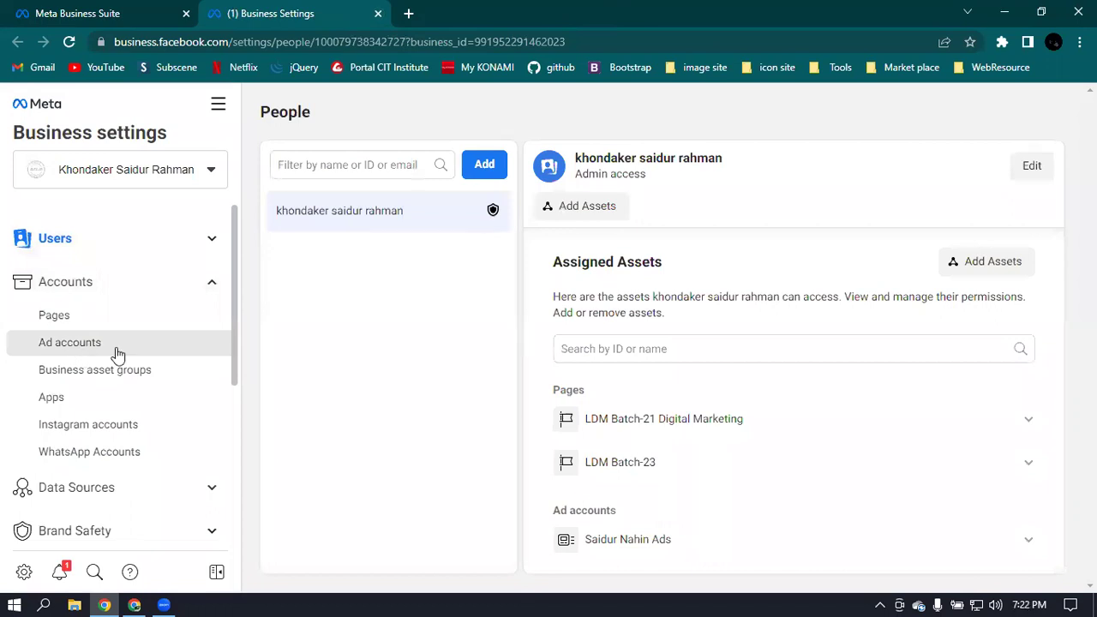
pyautogui.click(127, 316)
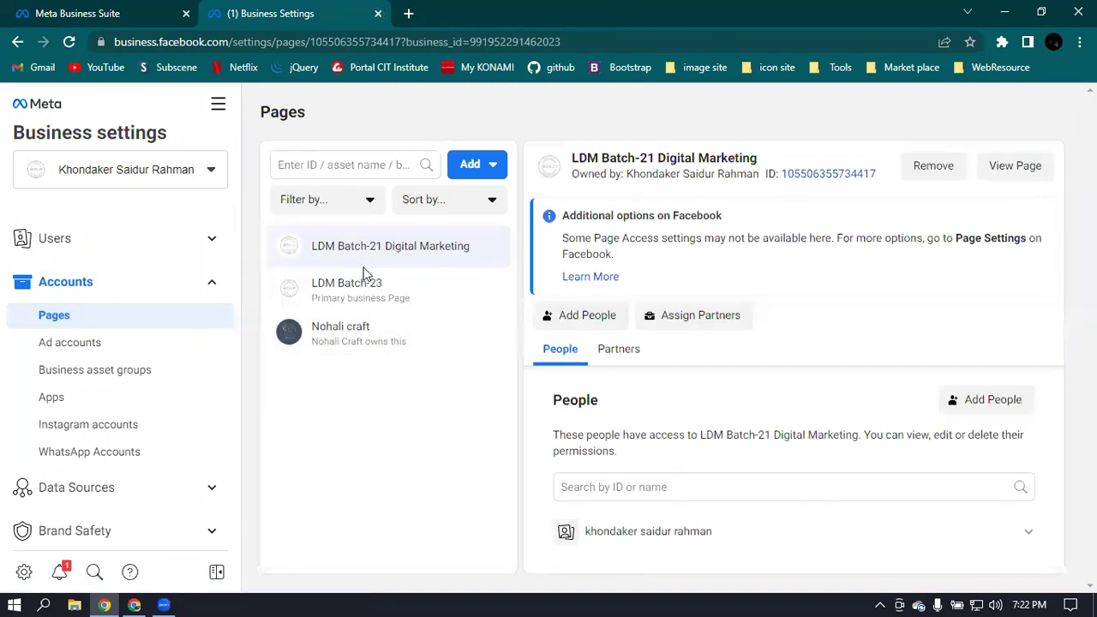
pyautogui.click(352, 341)
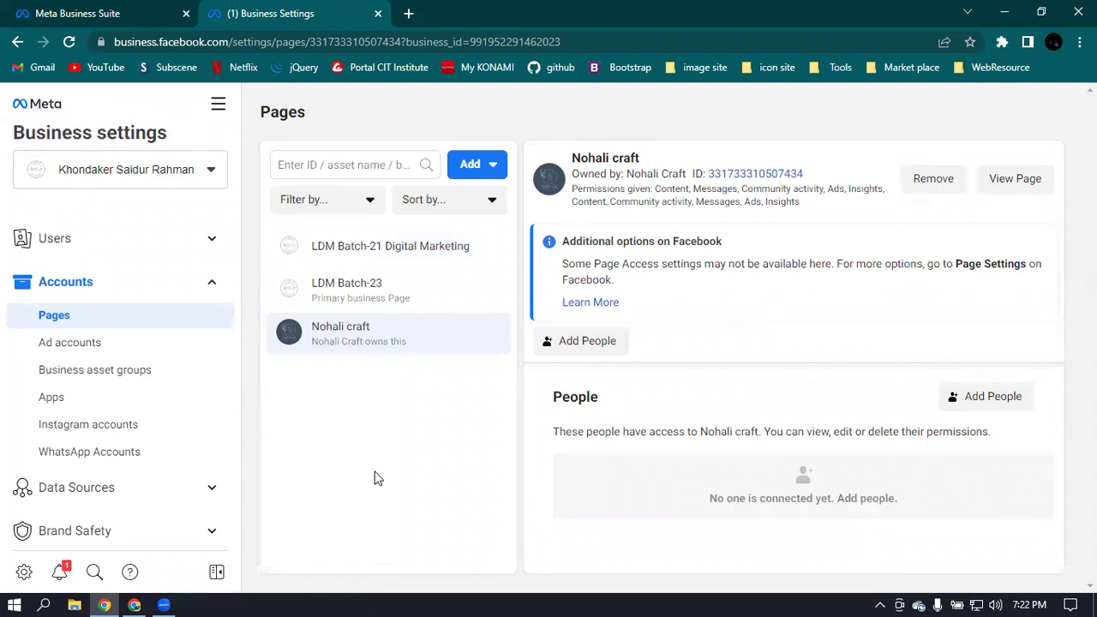
pyautogui.click(60, 572)
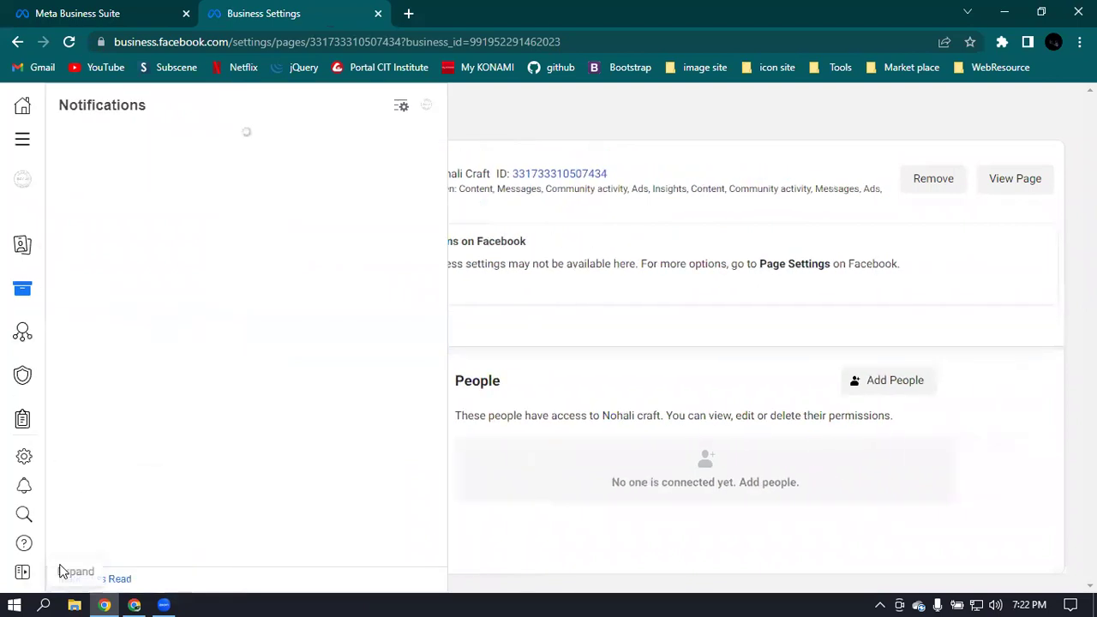
pyautogui.click(522, 105)
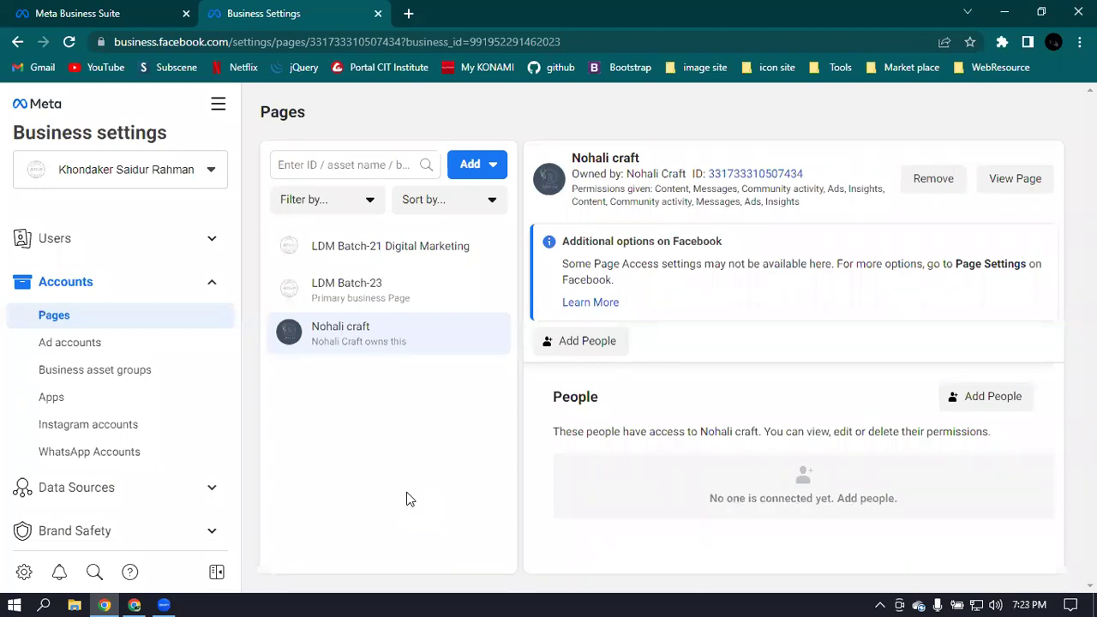
# Review the account list in Meta Business Suite again, and briefly open and close the ad account settings.
pyautogui.click(142, 9)
pyautogui.moveTo(31, 179)
pyautogui.click(123, 163)
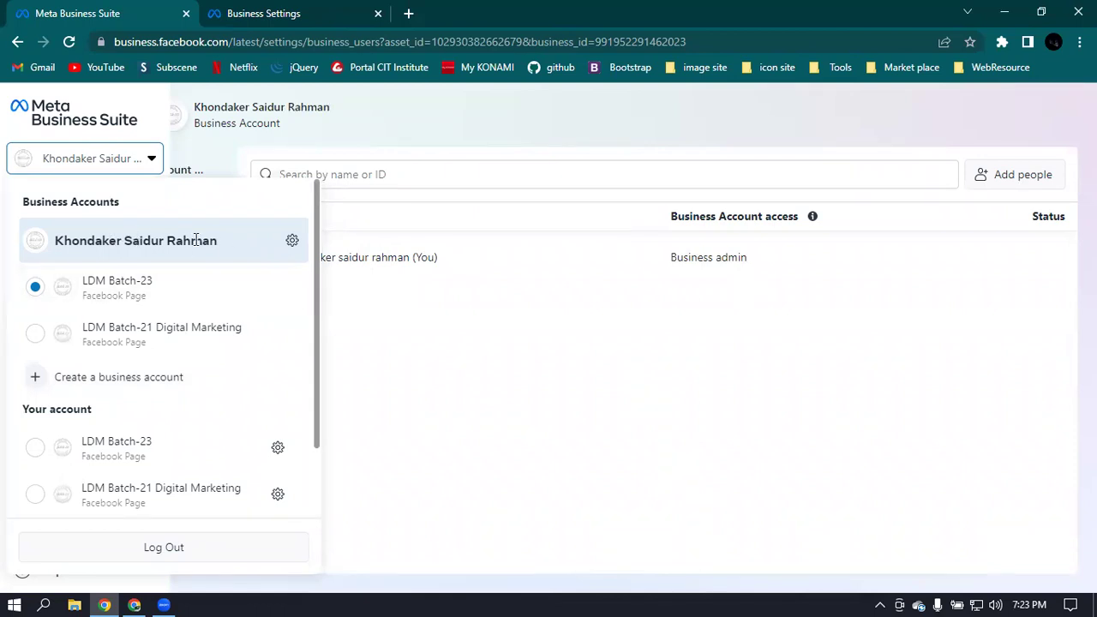
pyautogui.click(493, 353)
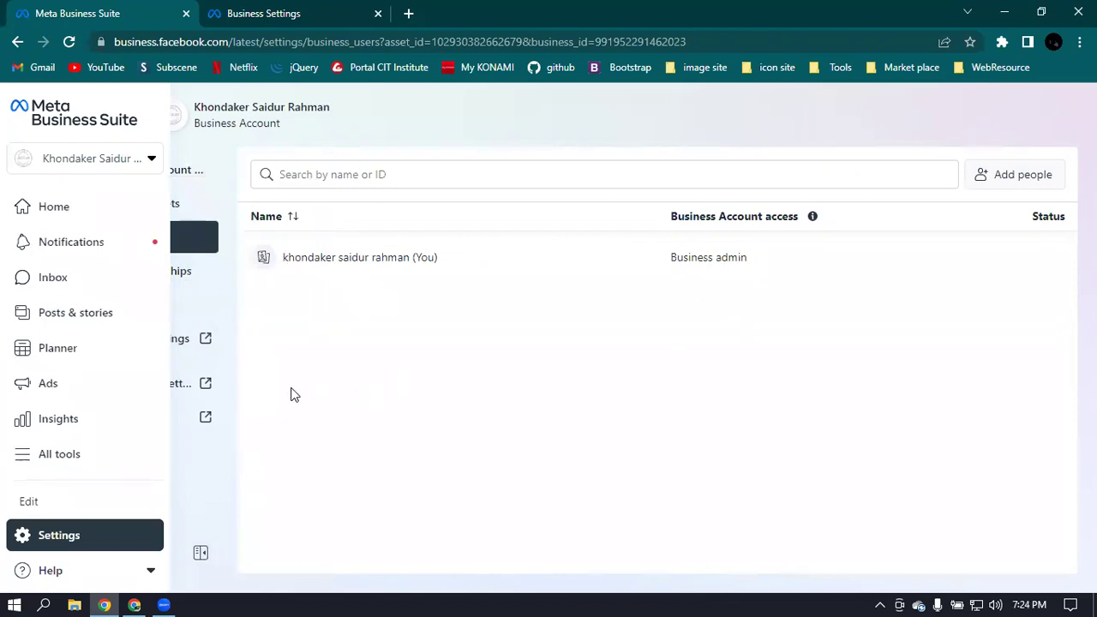
pyautogui.click(196, 384)
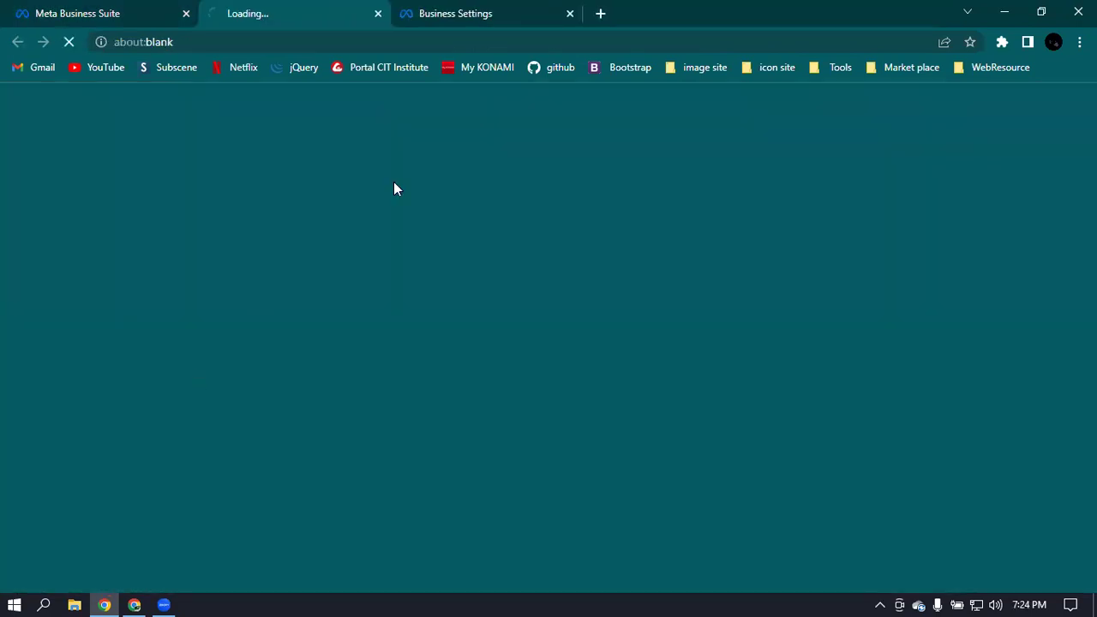
pyautogui.click(378, 13)
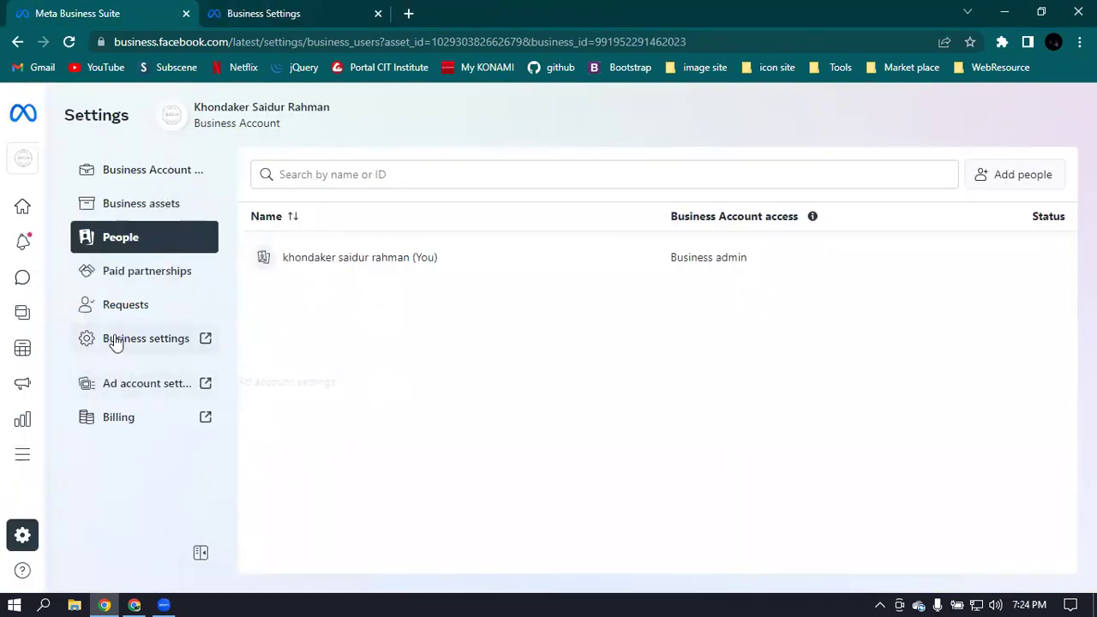
# Reopen Business settings, view the form for requesting access to a Facebook Page under Pages, and cancel it.
pyautogui.click(169, 347)
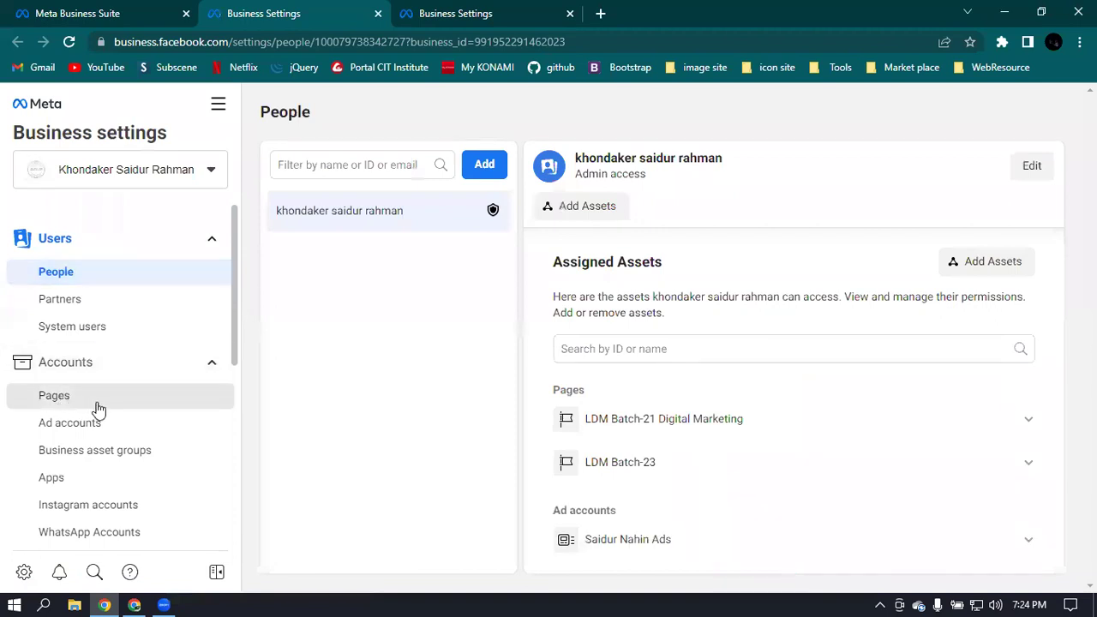
pyautogui.click(98, 405)
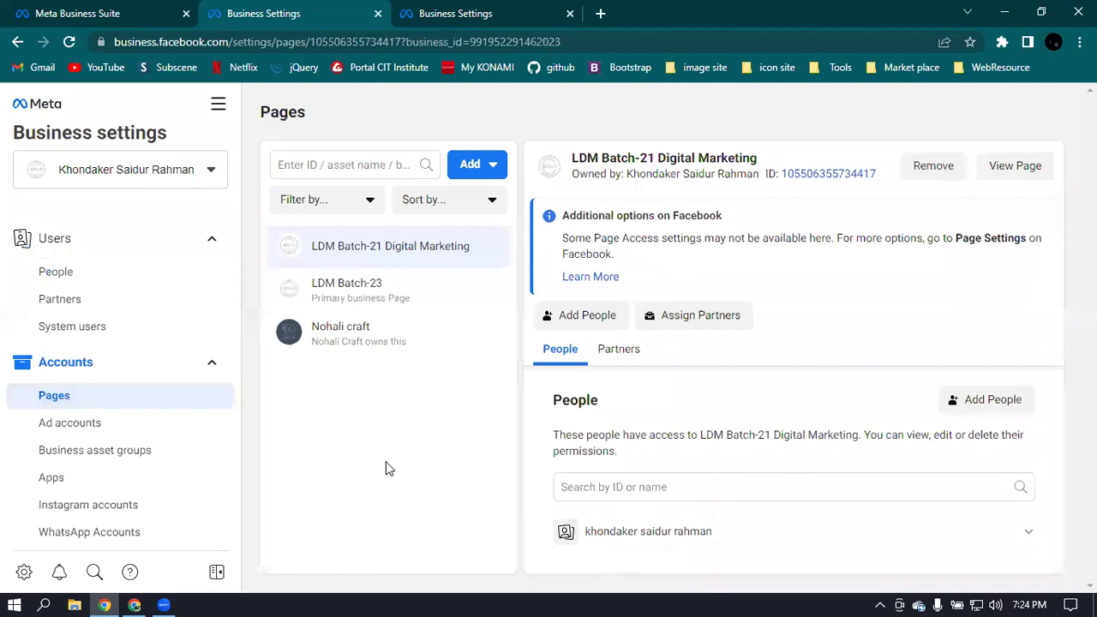
pyautogui.click(486, 169)
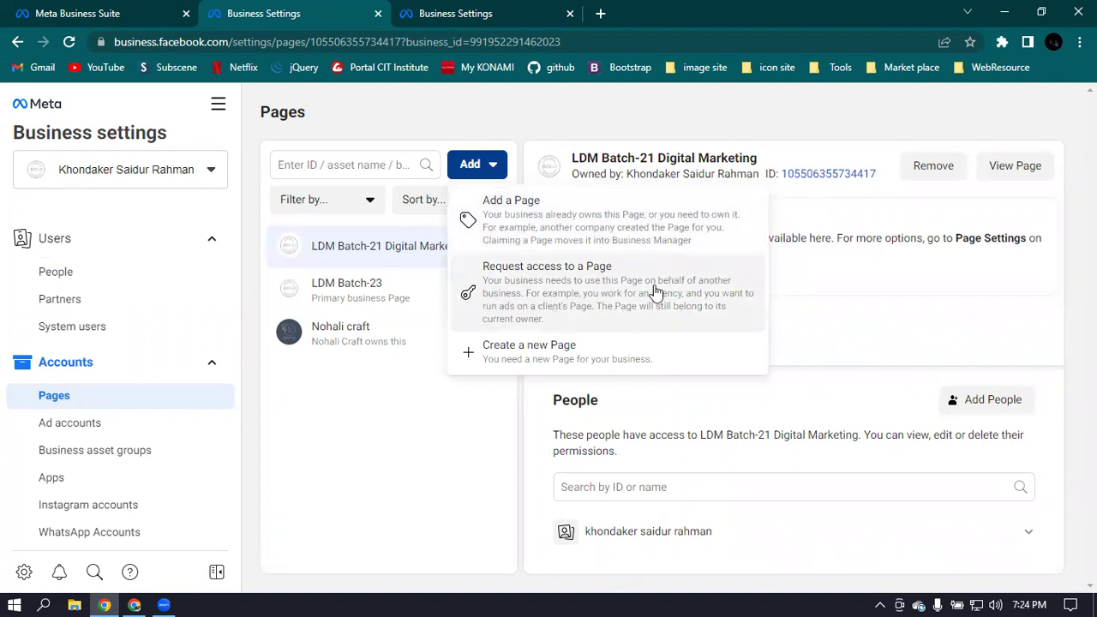
pyautogui.click(531, 296)
pyautogui.click(364, 294)
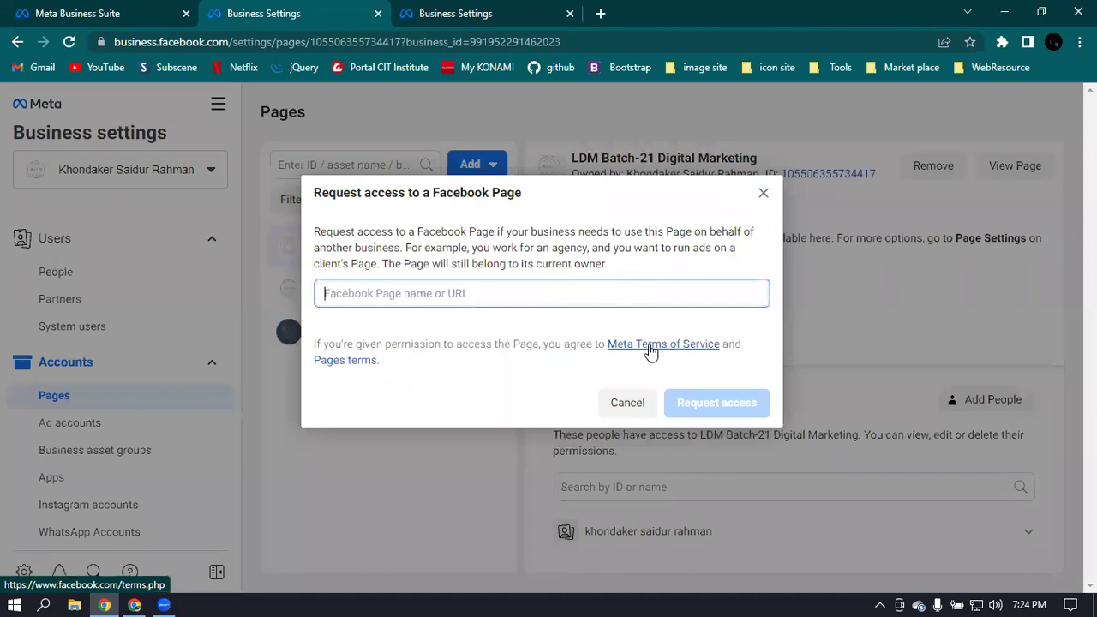
pyautogui.click(625, 404)
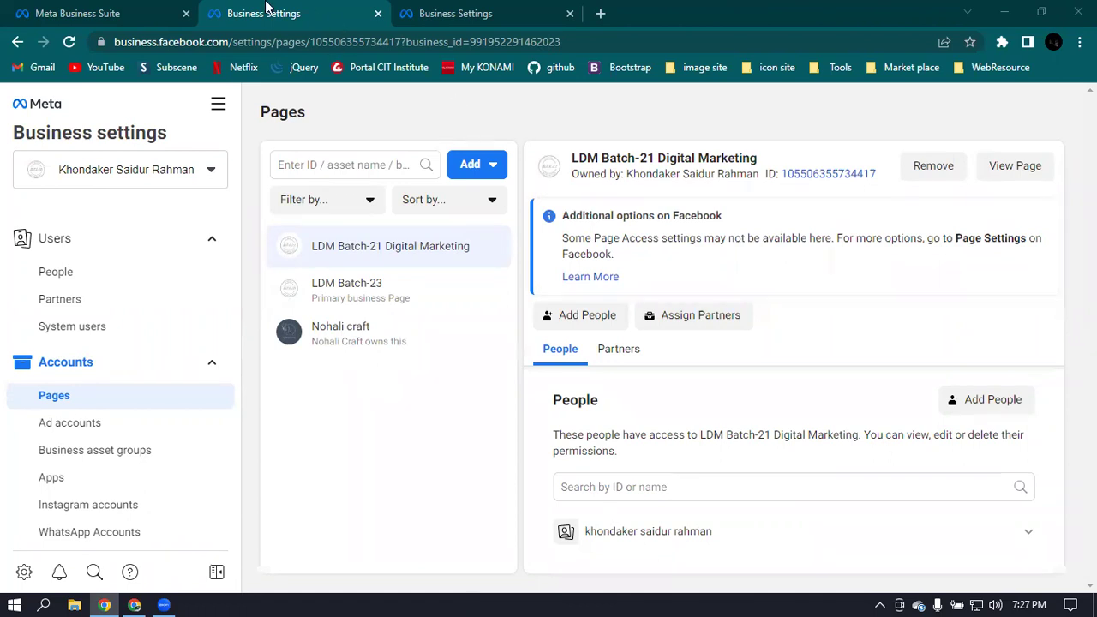
# View the ad account access request form, look up the ad account ID in the owner's Ads Manager window, and close the form without submitting.
pyautogui.click(131, 6)
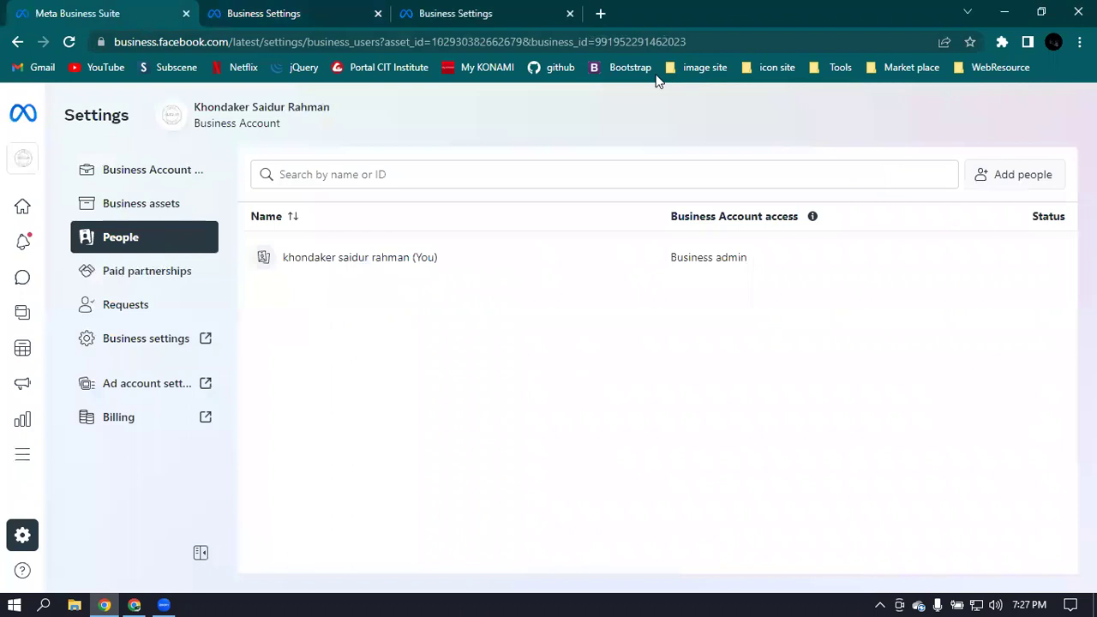
pyautogui.click(311, 7)
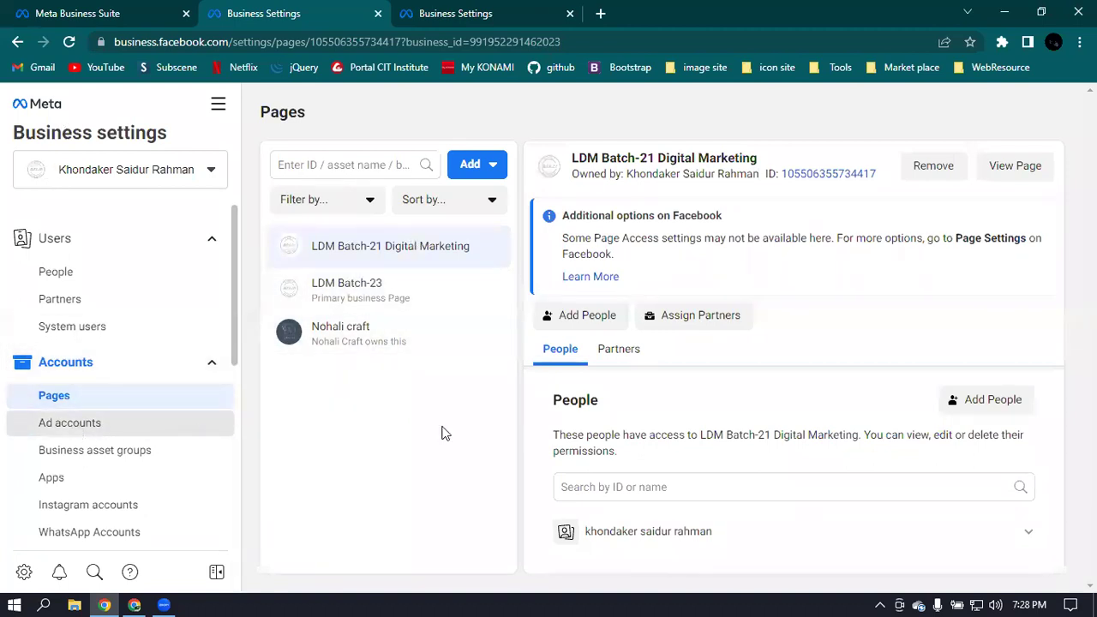
pyautogui.click(66, 429)
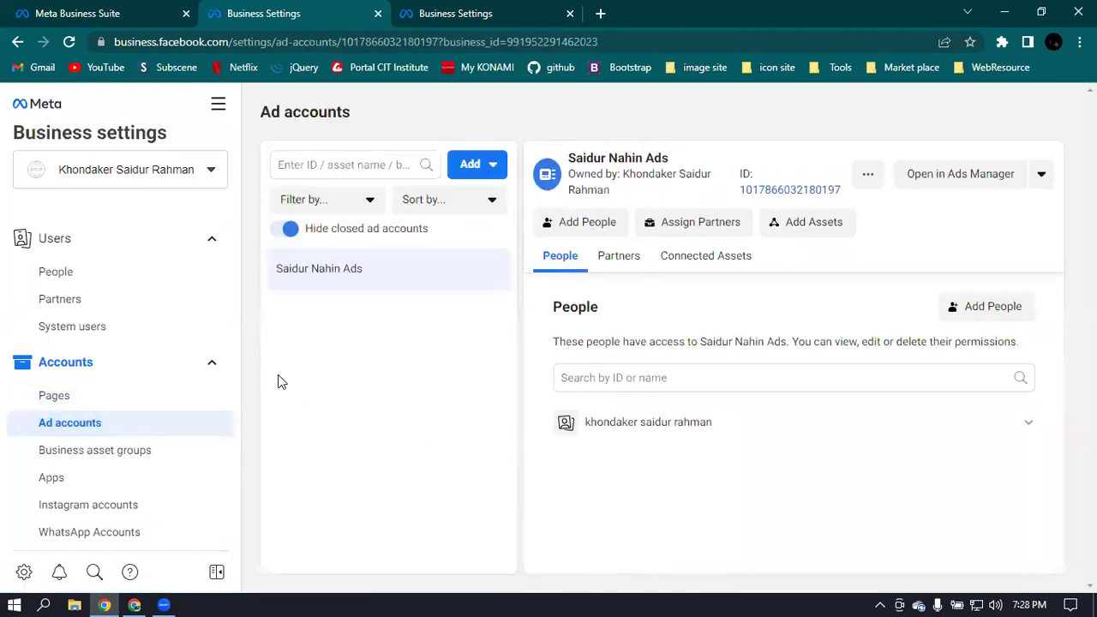
pyautogui.click(478, 171)
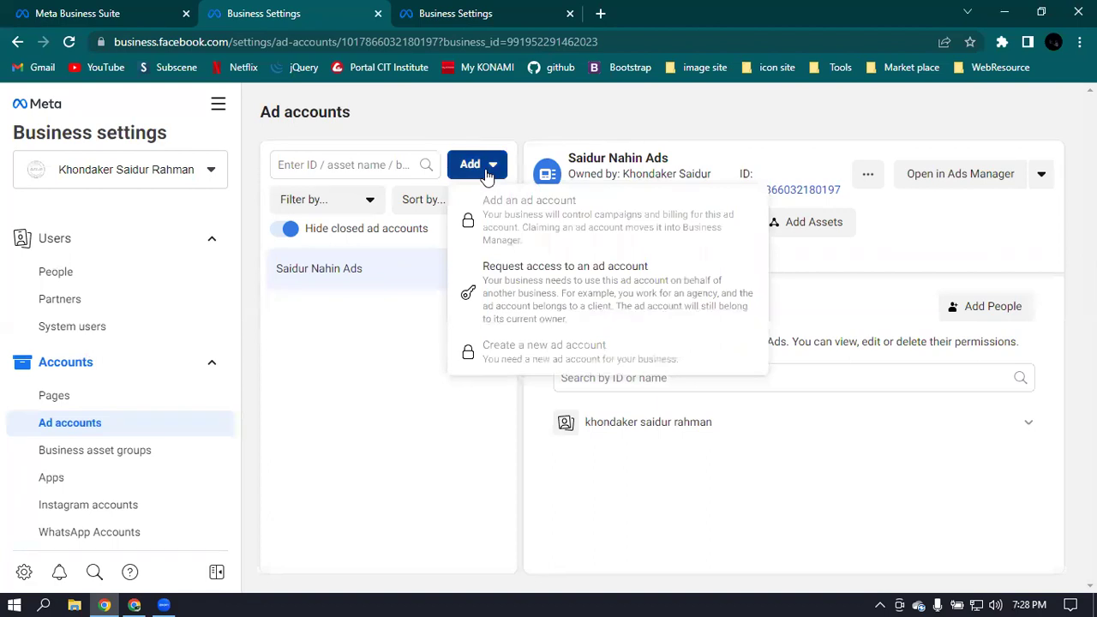
pyautogui.click(557, 293)
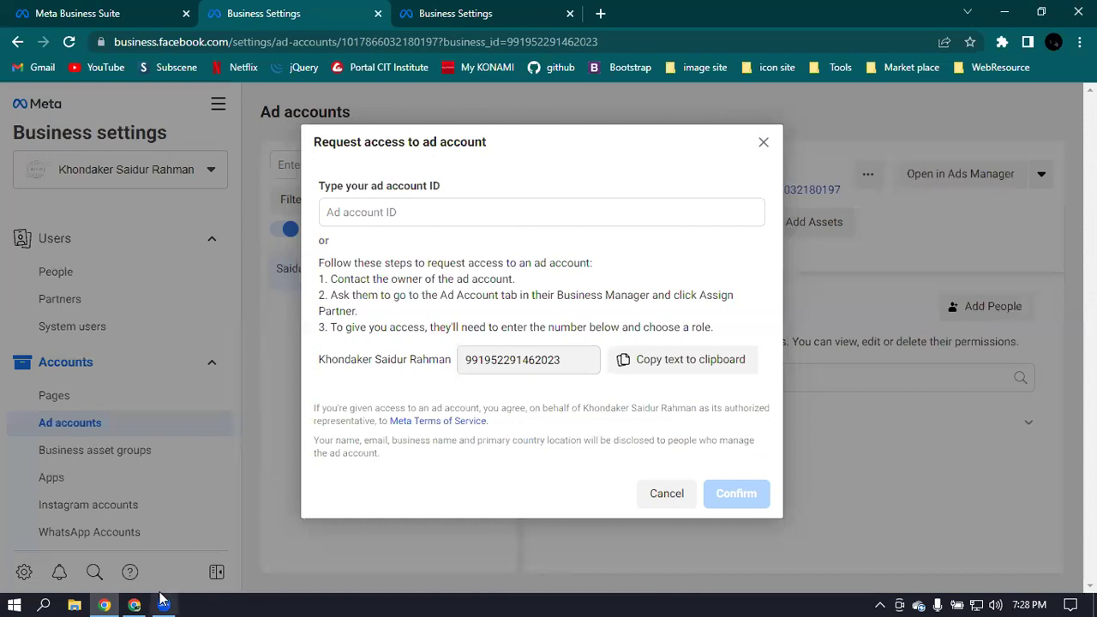
pyautogui.click(134, 605)
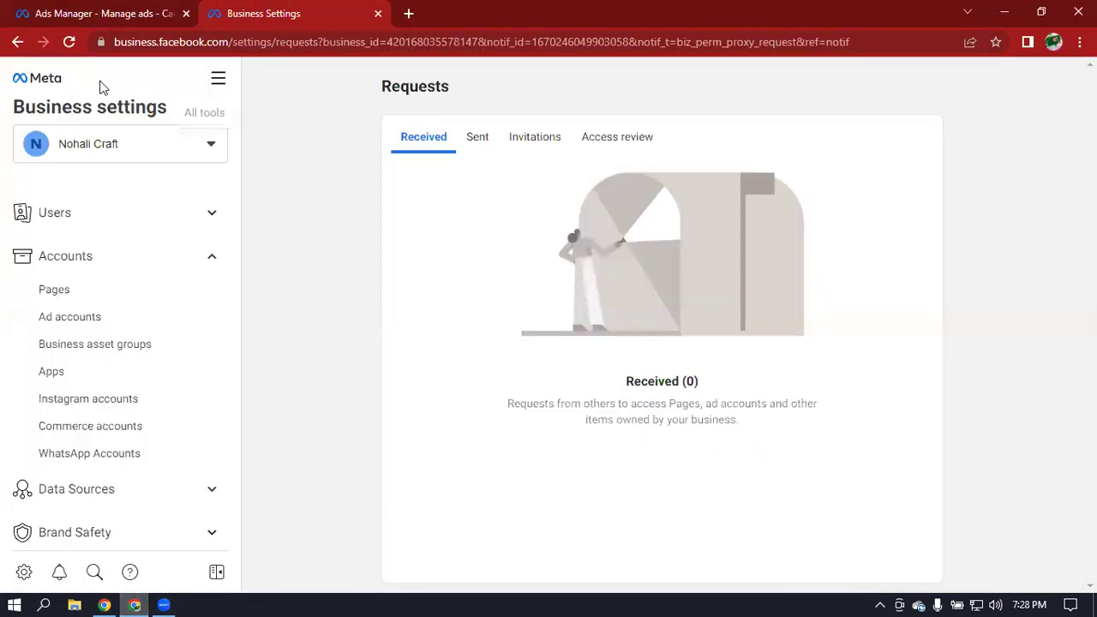
pyautogui.click(106, 13)
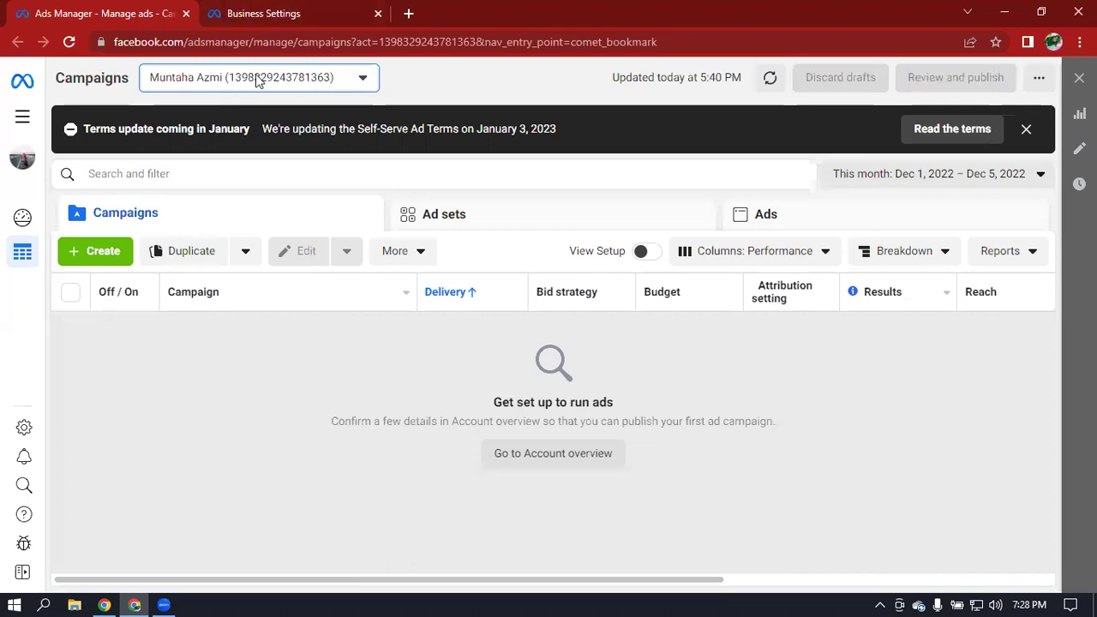
pyautogui.click(103, 604)
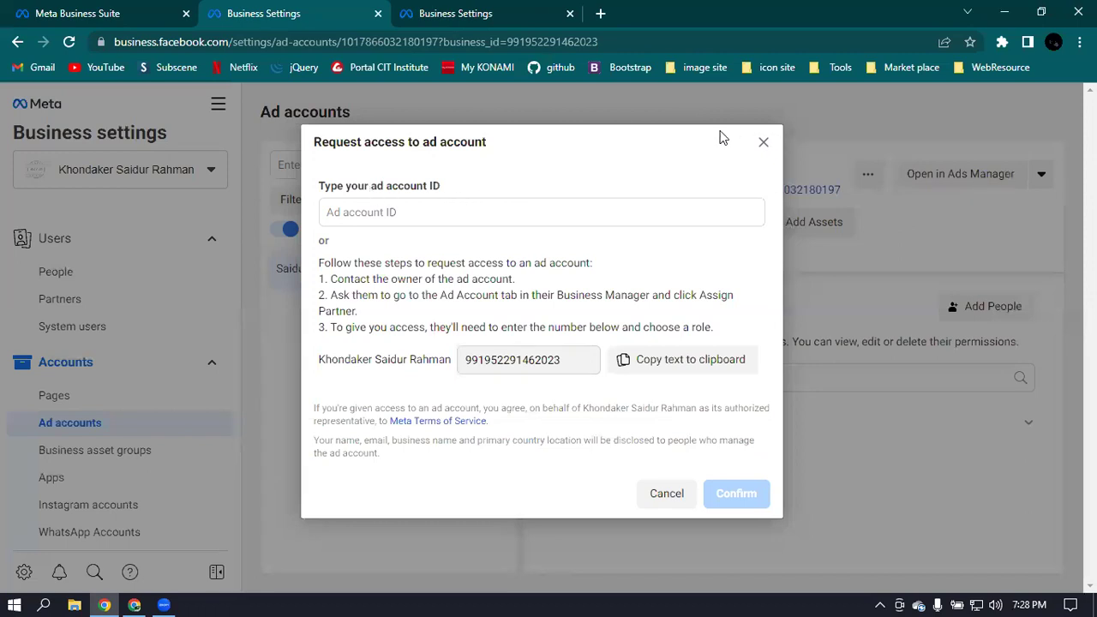
pyautogui.click(764, 144)
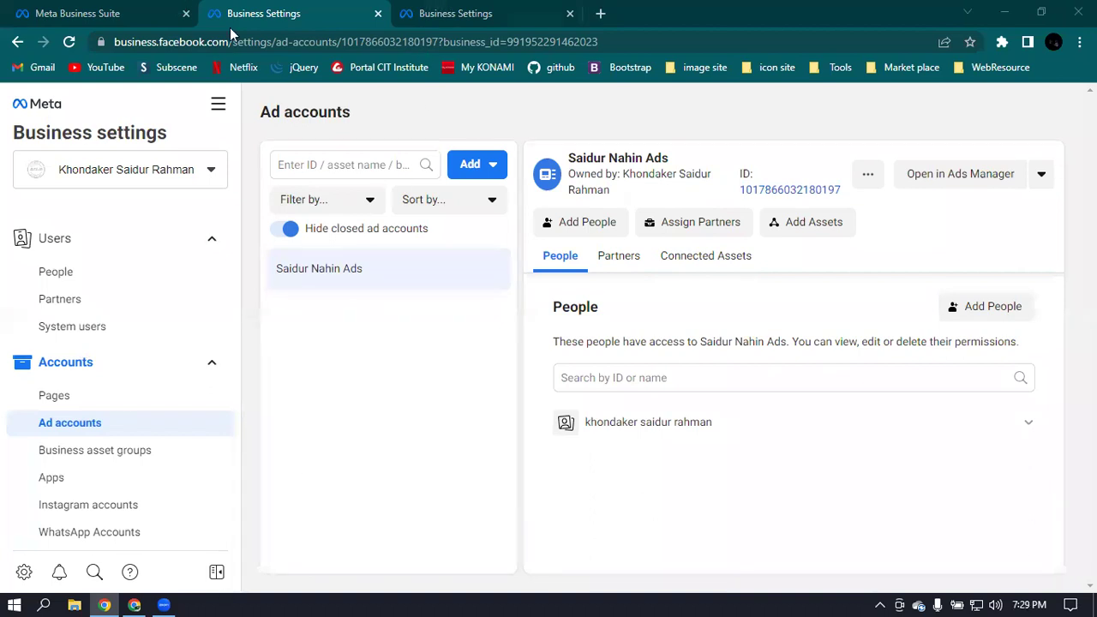
pyautogui.click(82, 12)
pyautogui.click(455, 13)
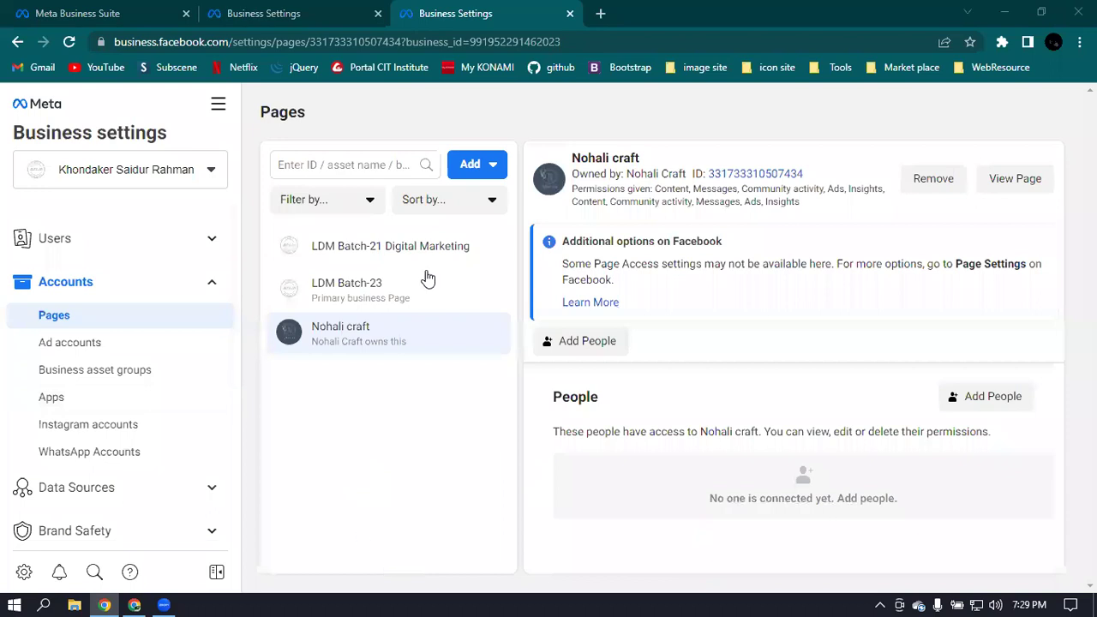
pyautogui.click(96, 12)
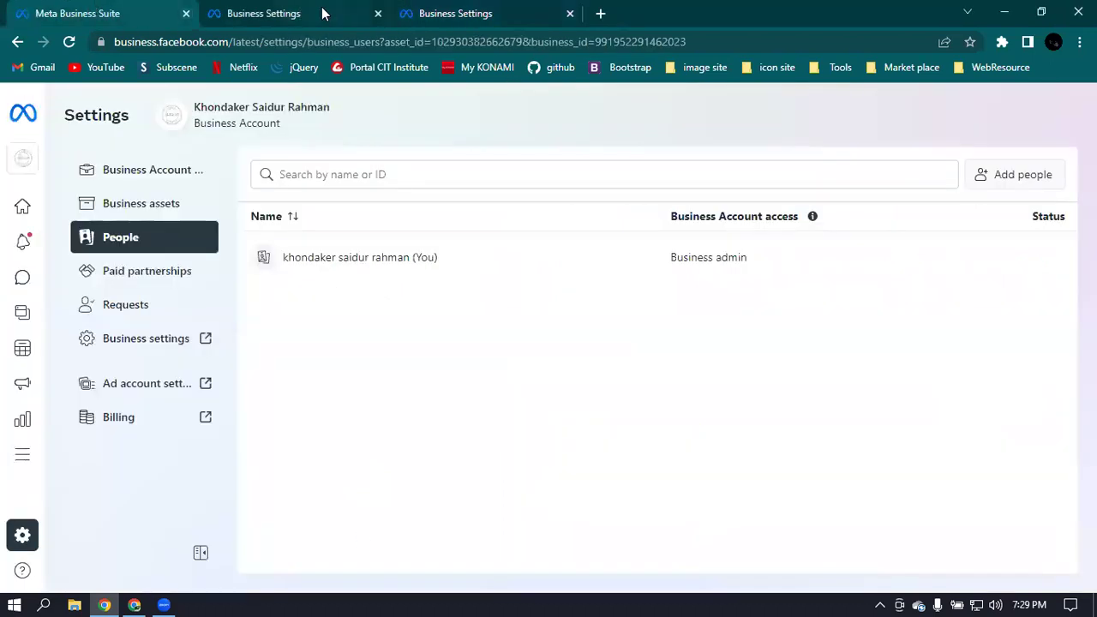
pyautogui.click(283, 11)
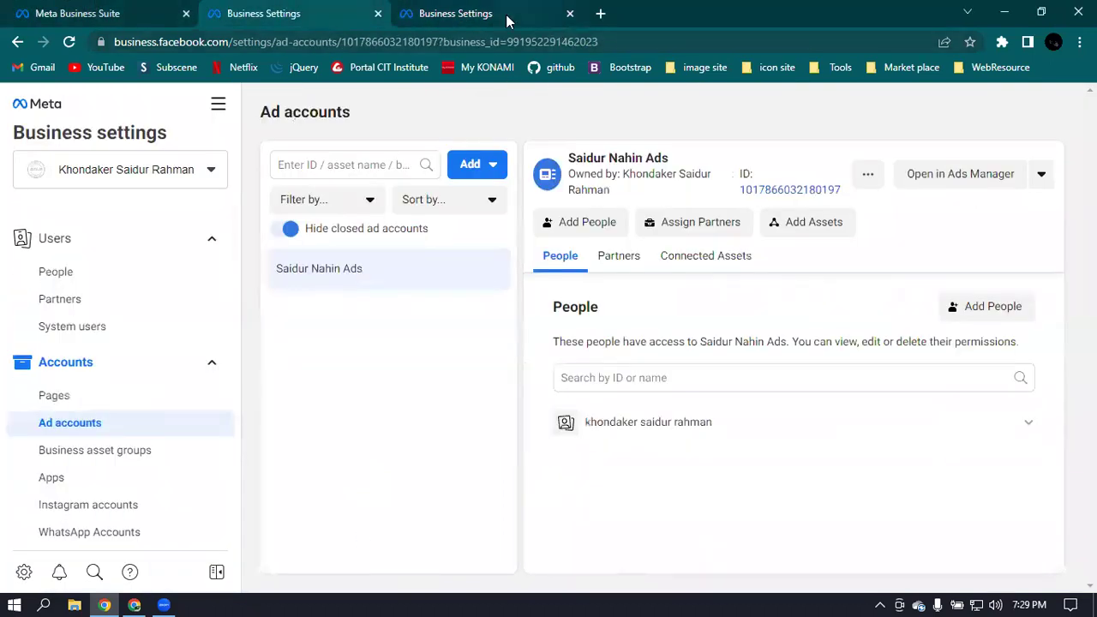
pyautogui.click(73, 9)
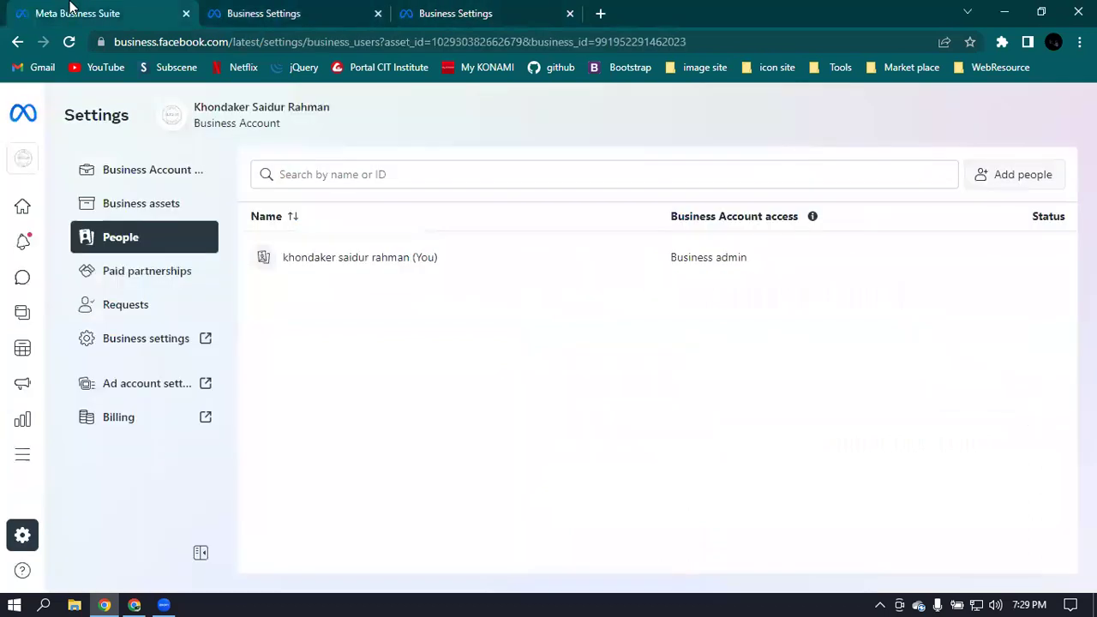
pyautogui.click(429, 10)
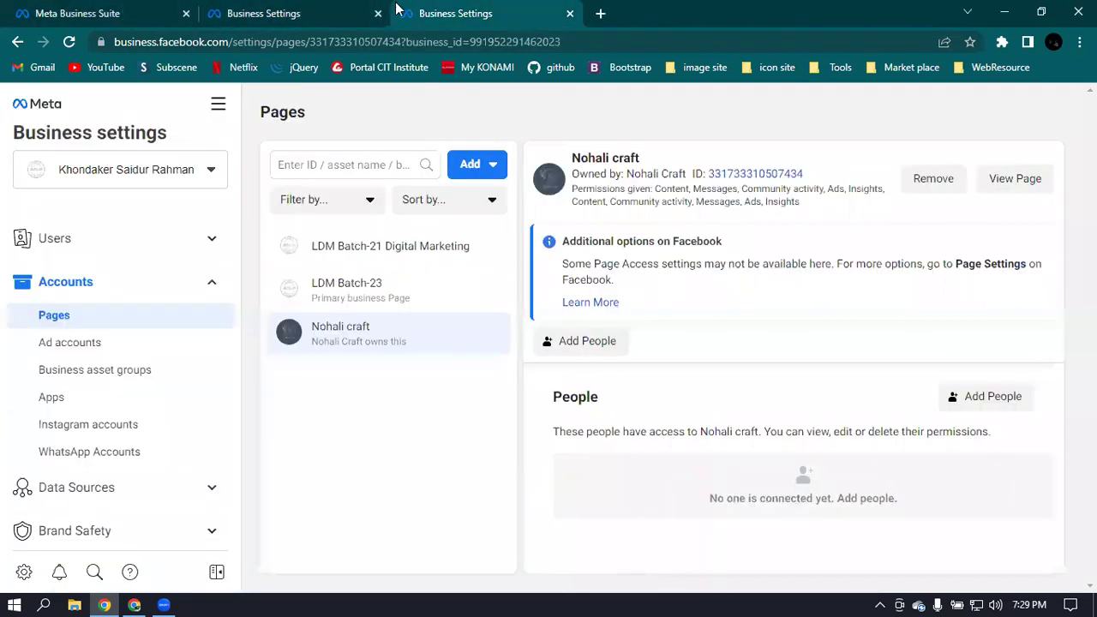
pyautogui.click(336, 11)
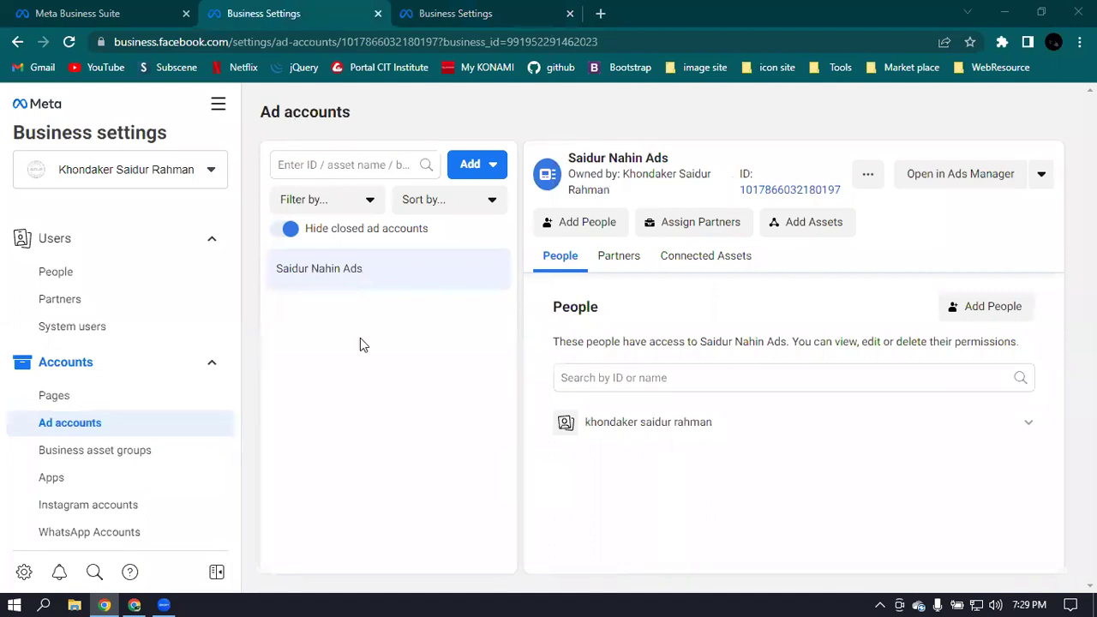
pyautogui.click(489, 8)
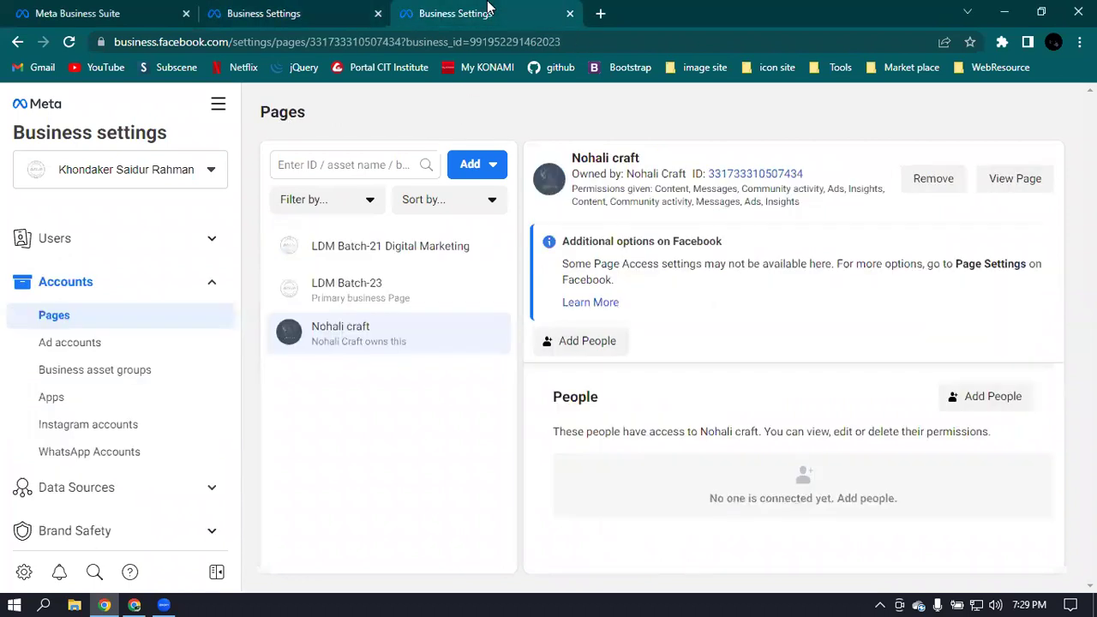
# Open Facebook in a new browser tab and close the Business Settings tab showing Pages.
pyautogui.click(600, 13)
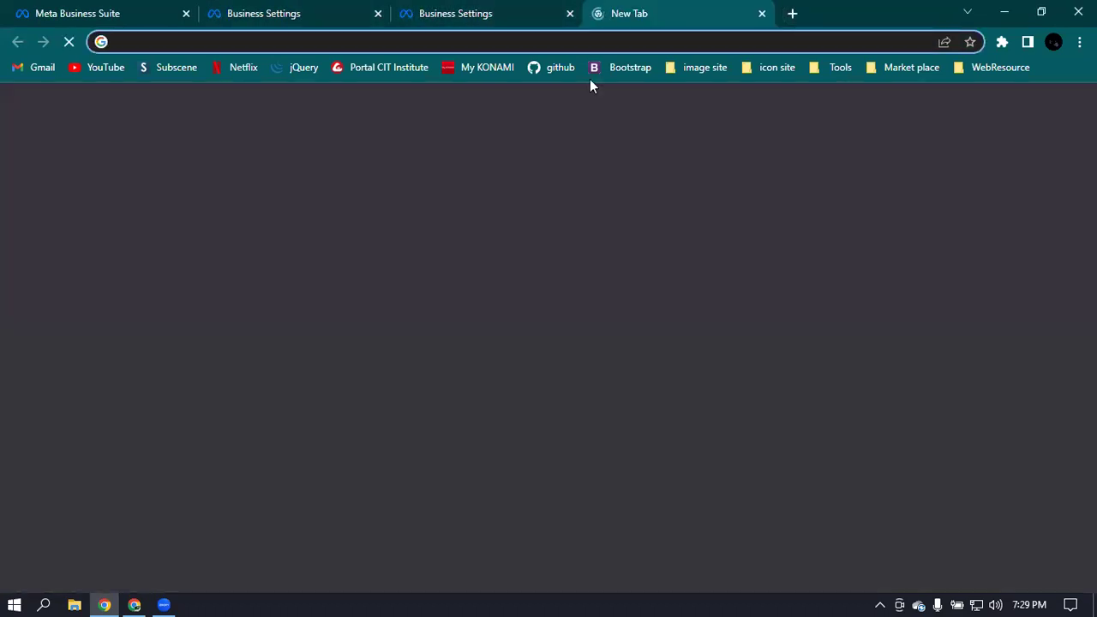
pyautogui.click(368, 403)
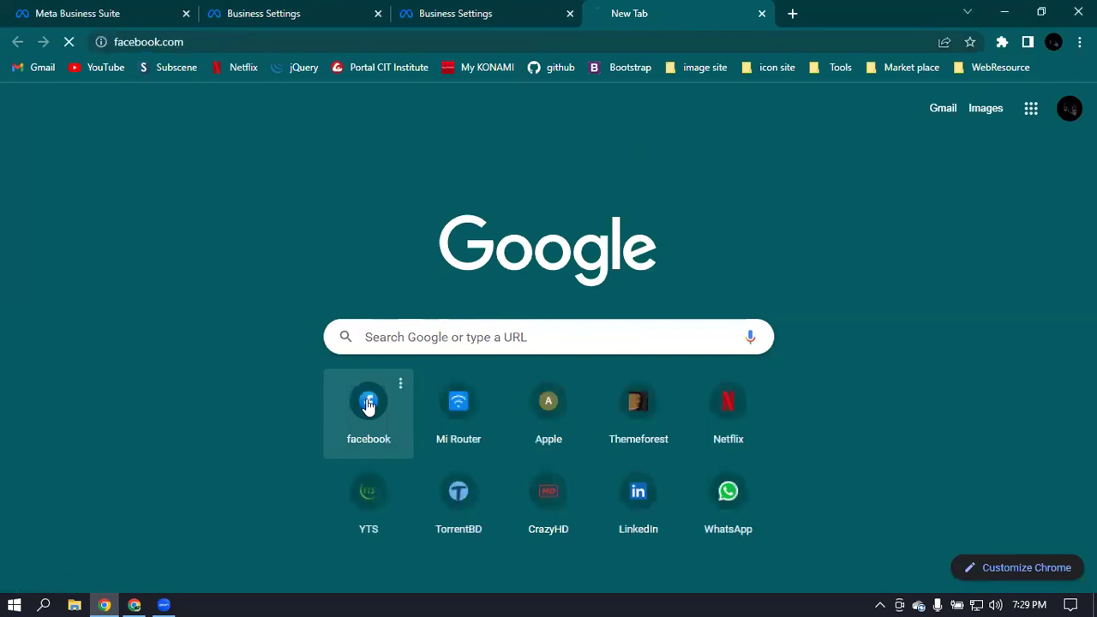
pyautogui.click(570, 13)
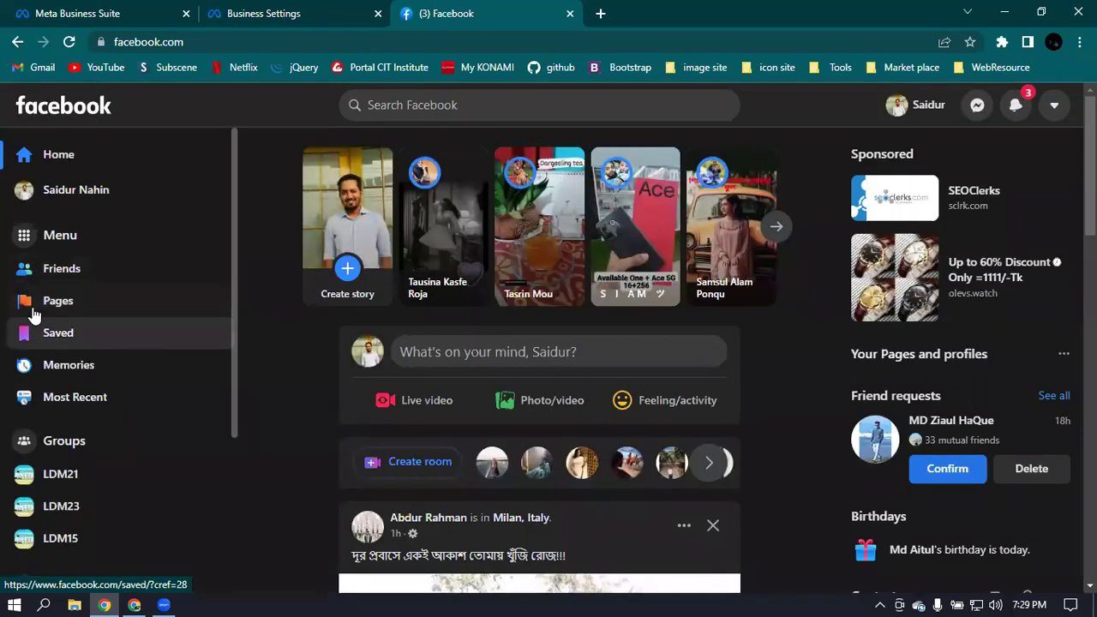
# Open Ads Manager in a separate tab from the Professional section of Facebook's menu.
pyautogui.click(24, 244)
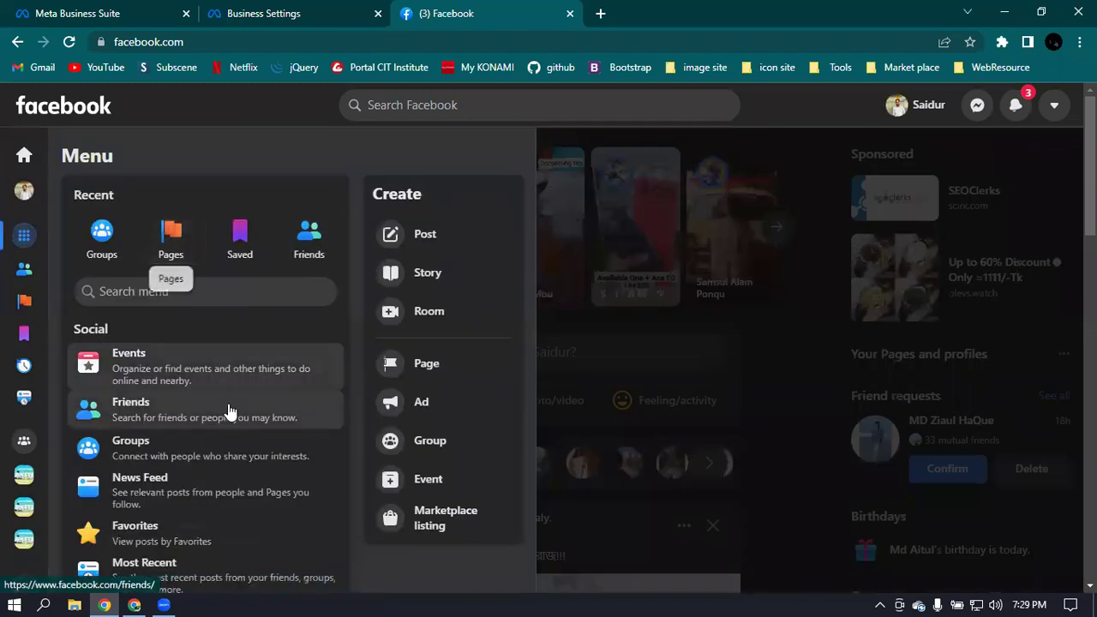
pyautogui.scroll(-5, 228, 412)
pyautogui.scroll(-5, 223, 370)
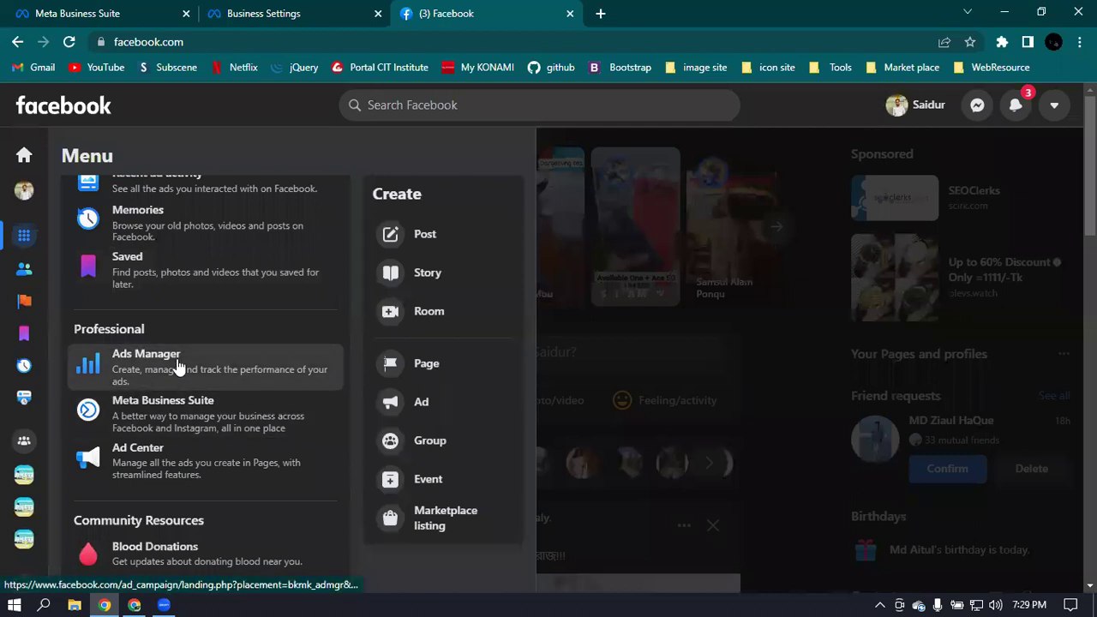
pyautogui.rightClick(176, 367)
pyautogui.click(210, 374)
pyautogui.click(725, 12)
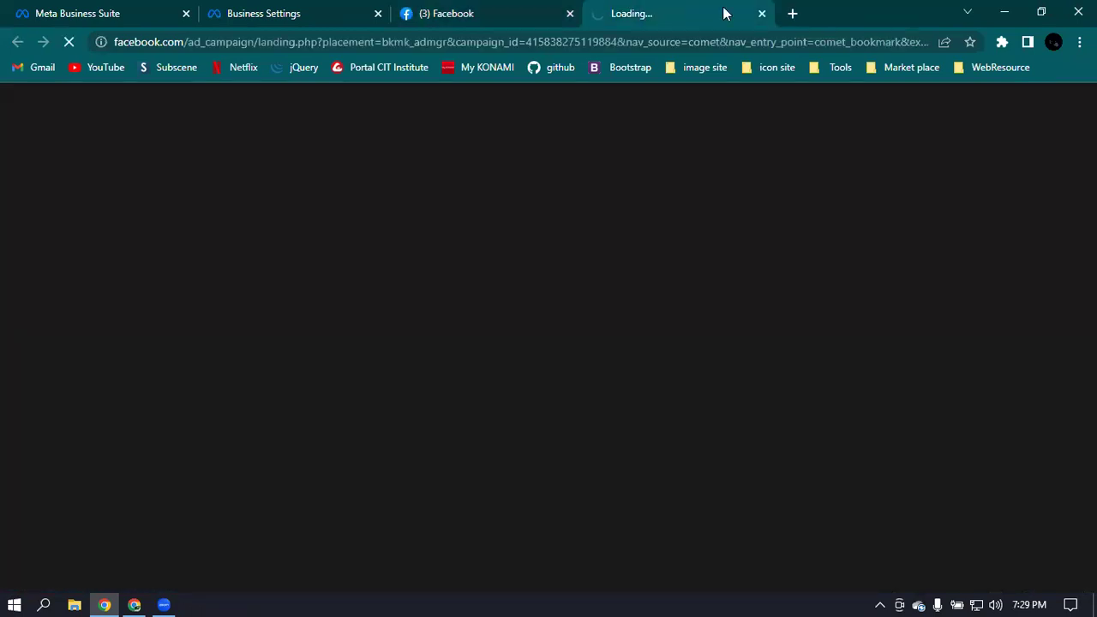
# Load ads.facebook.com in another tab, launch Ads Manager through Create an Ad, and close that duplicate tab.
pyautogui.click(791, 15)
pyautogui.click(316, 40)
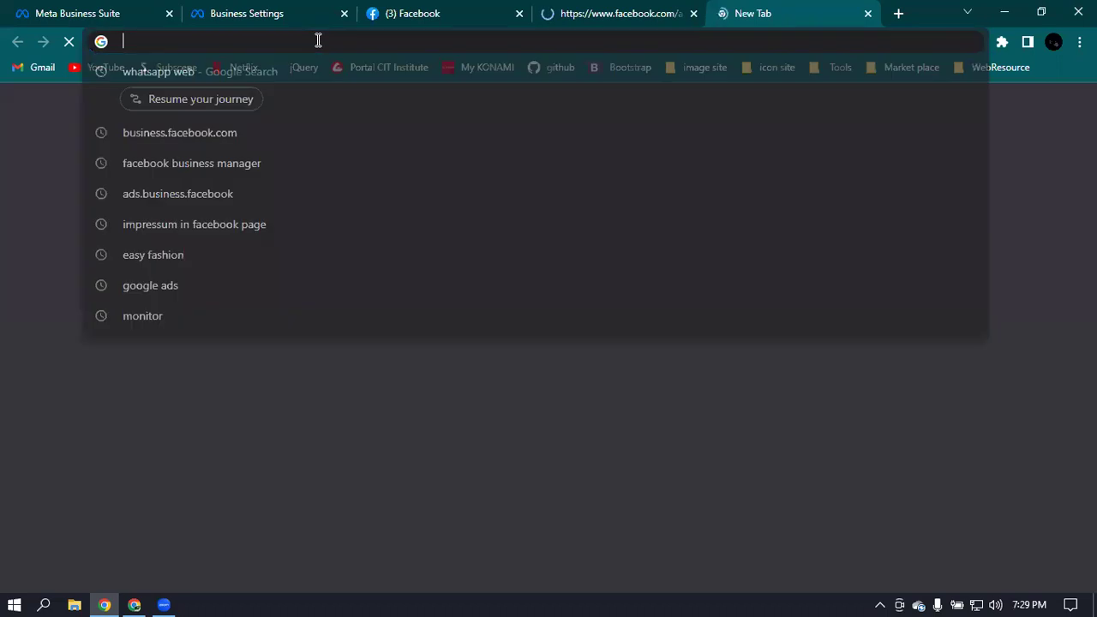
pyautogui.write('ads')
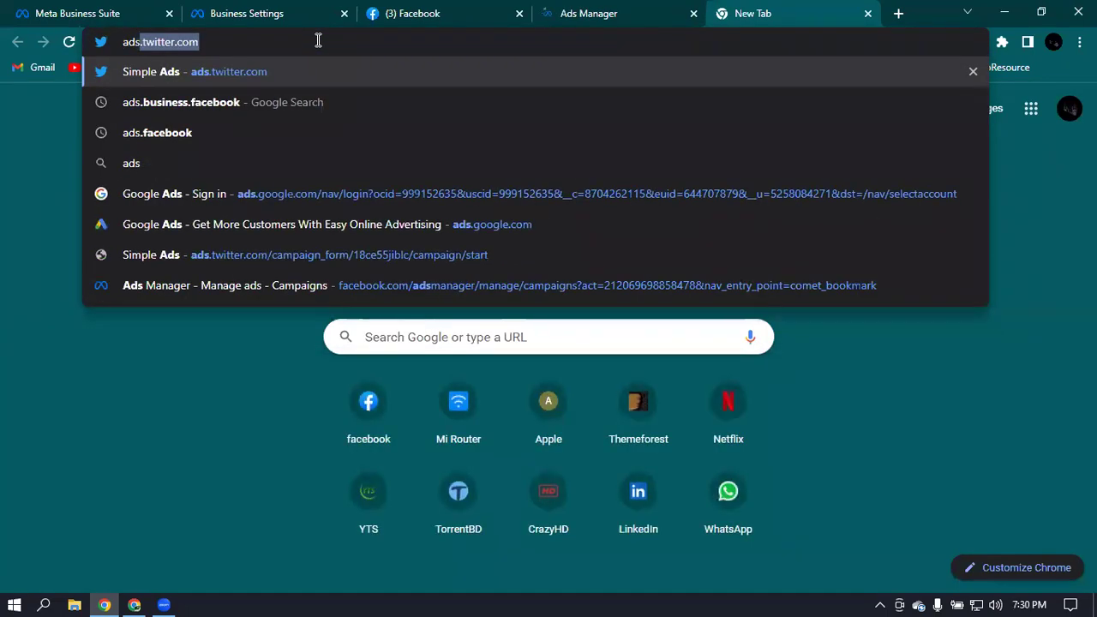
pyautogui.write('.f')
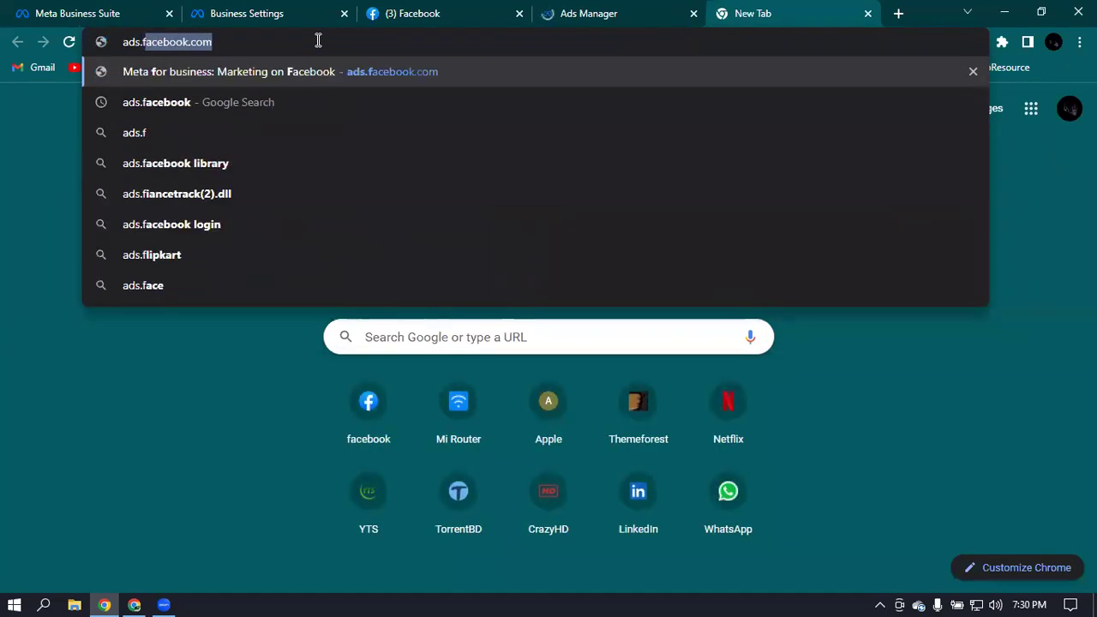
pyautogui.press('Return')
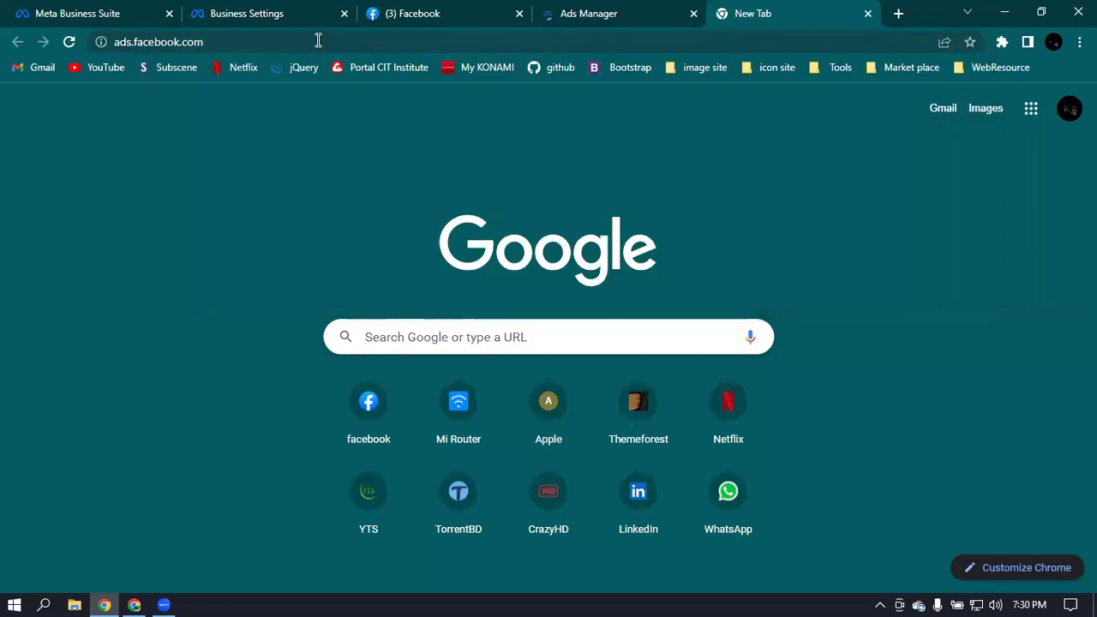
pyautogui.click(610, 11)
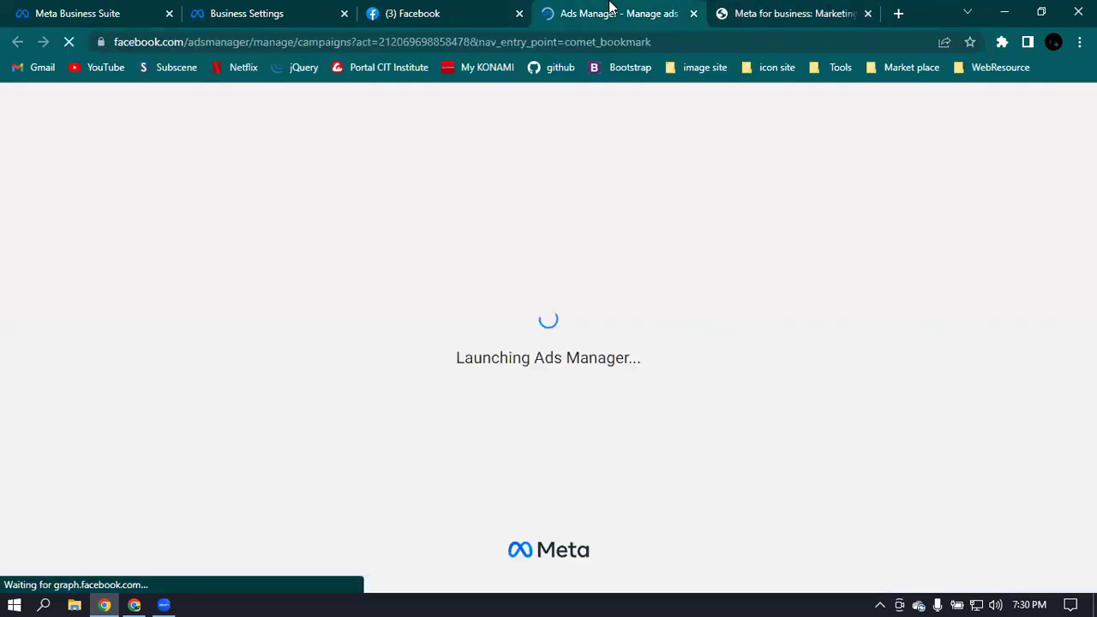
pyautogui.click(524, 6)
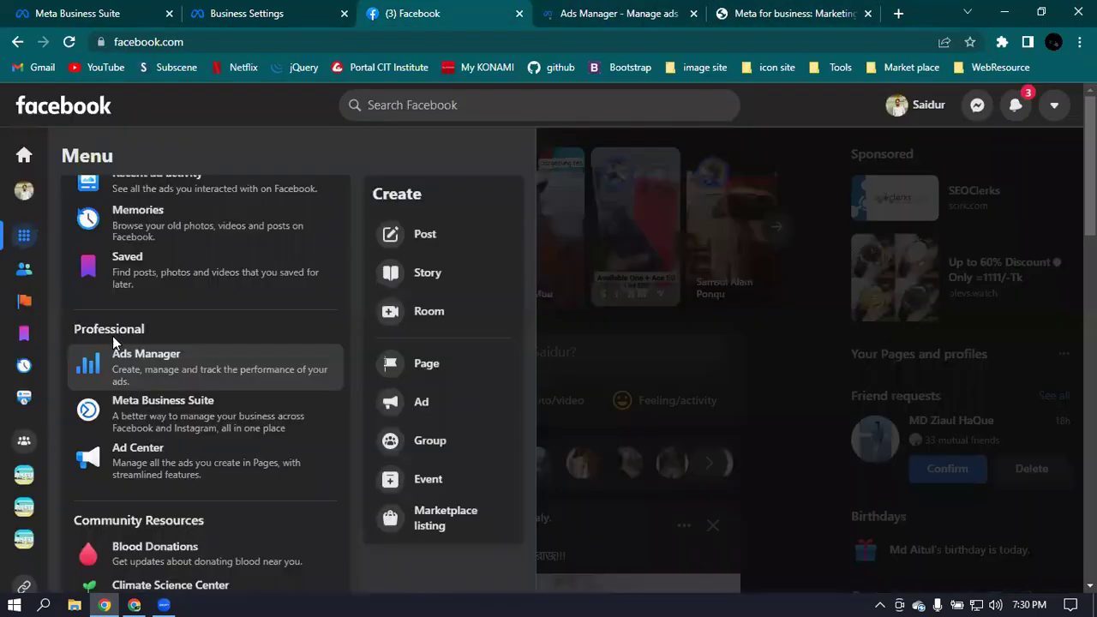
pyautogui.click(783, 10)
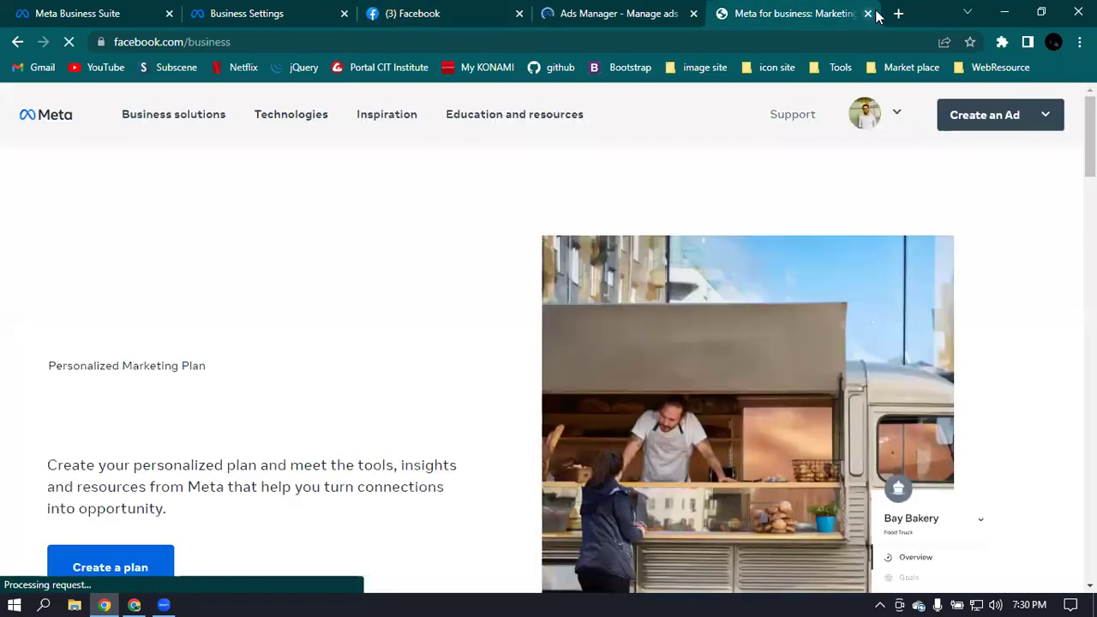
pyautogui.click(992, 115)
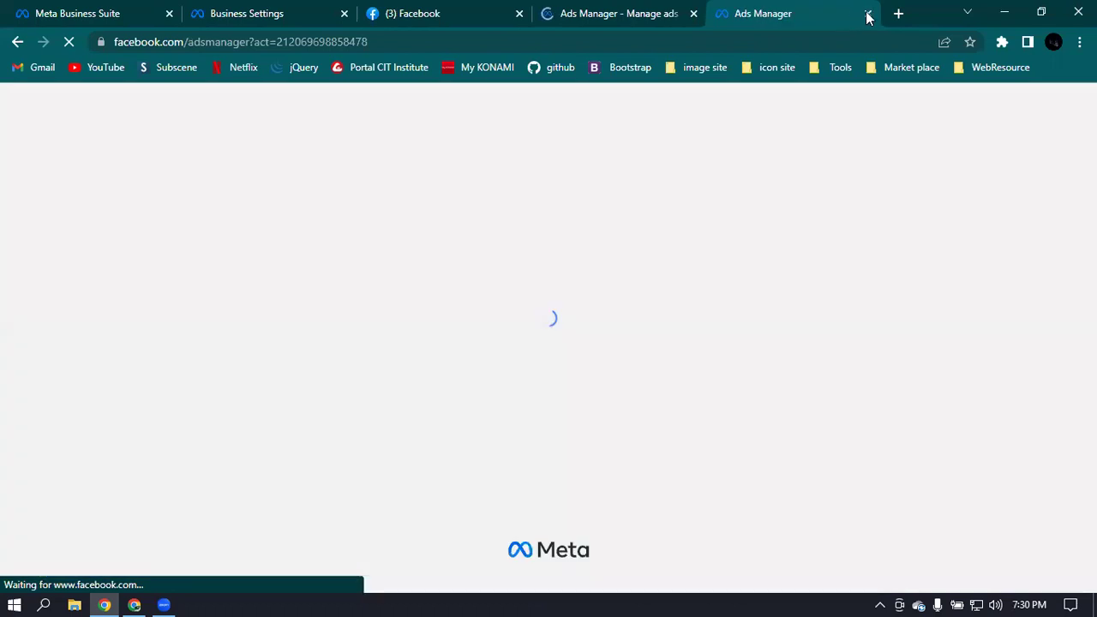
pyautogui.middleClick(586, 7)
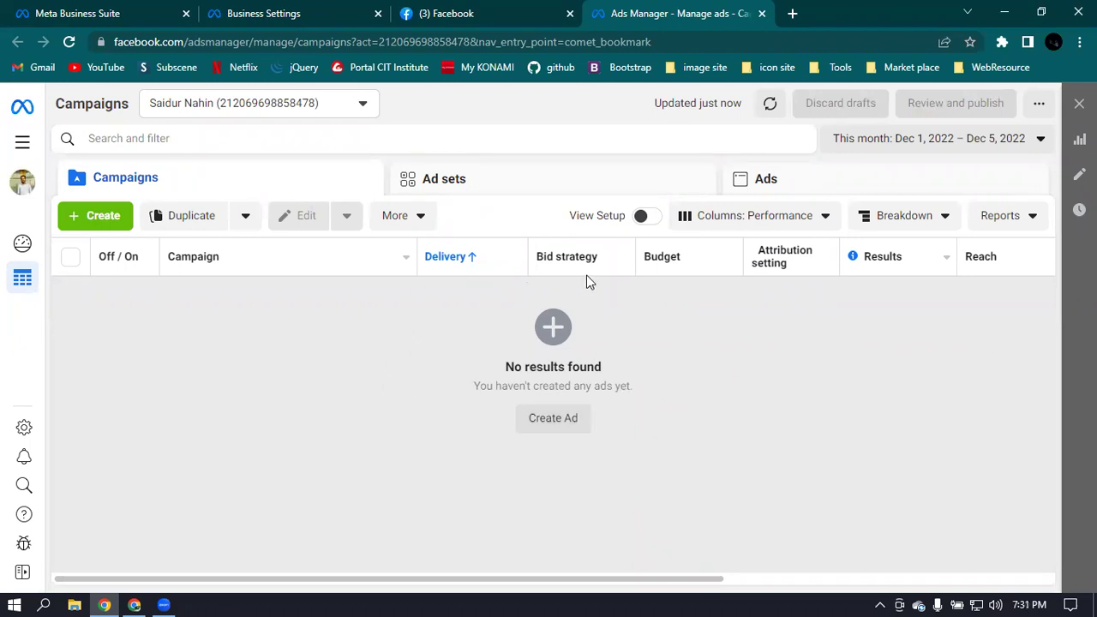
# Start creating a new campaign and review the simplified campaign objectives, from Awareness to Sales.
pyautogui.click(87, 218)
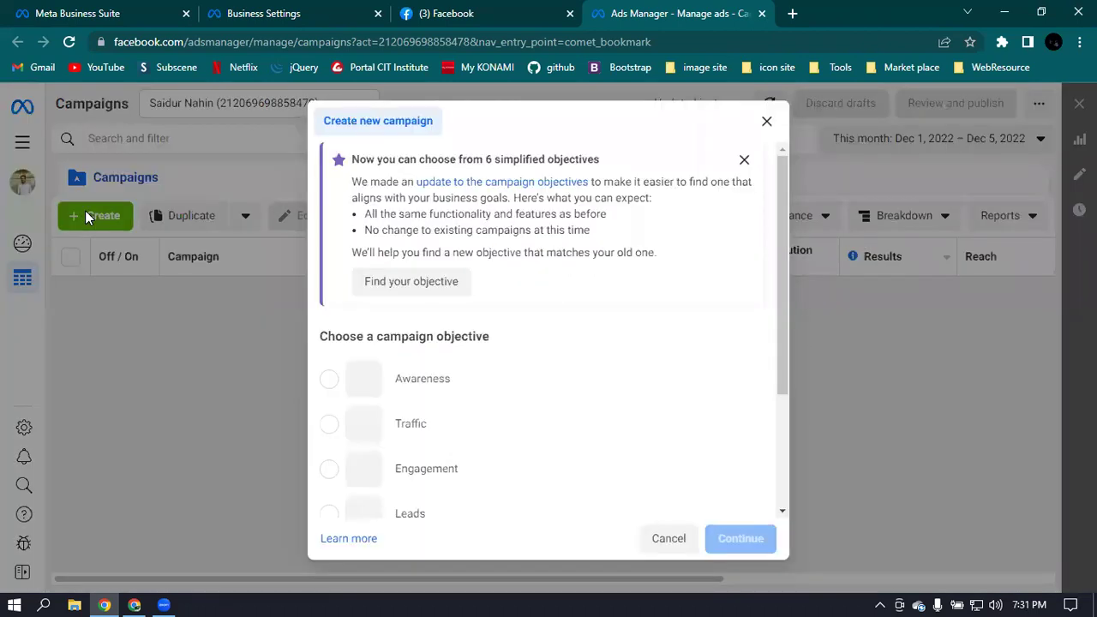
pyautogui.scroll(-3, 591, 369)
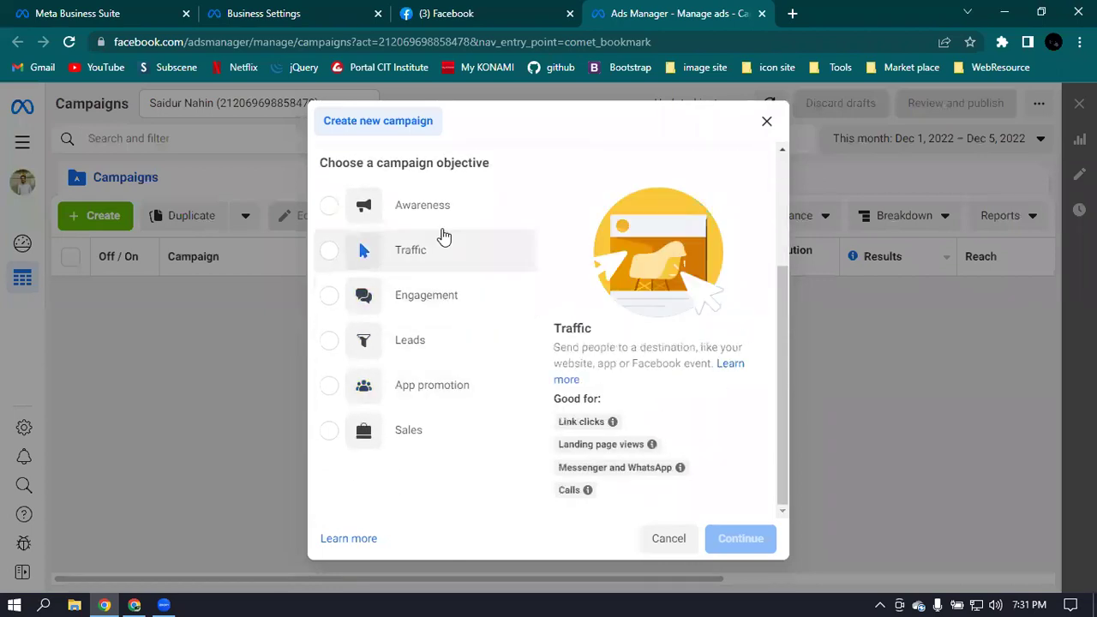
pyautogui.moveTo(386, 219)
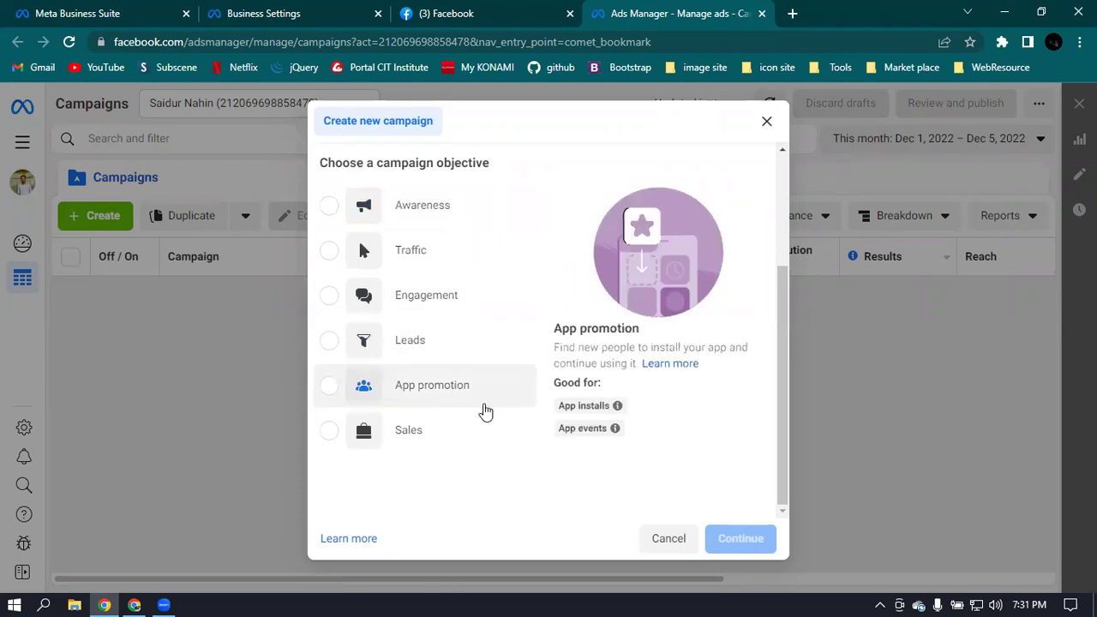
pyautogui.scroll(2, 552, 385)
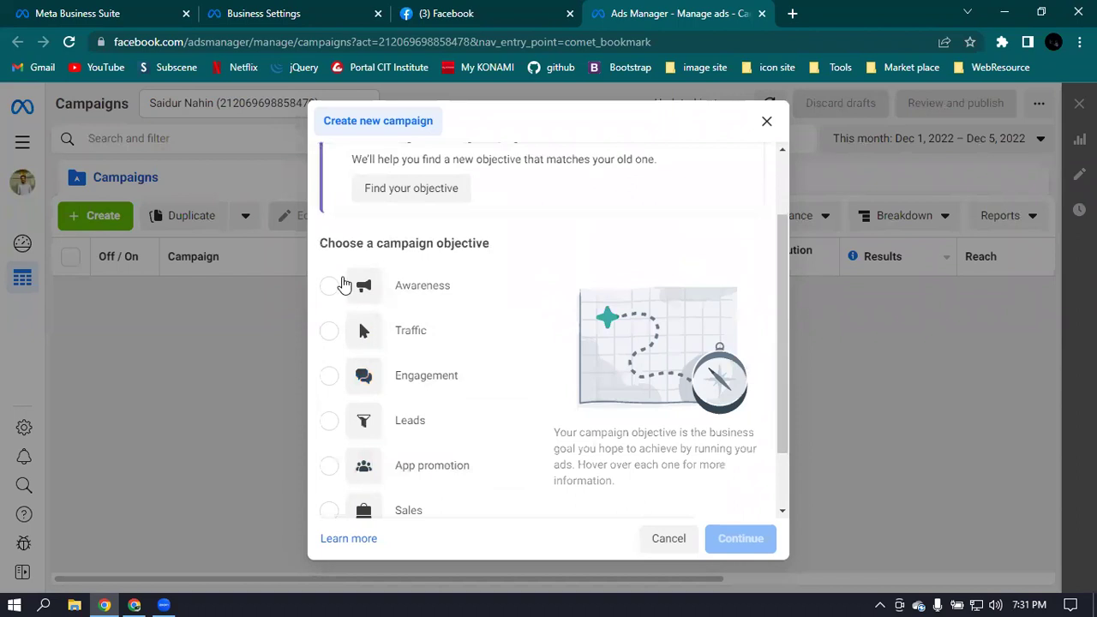
pyautogui.scroll(-2, 369, 335)
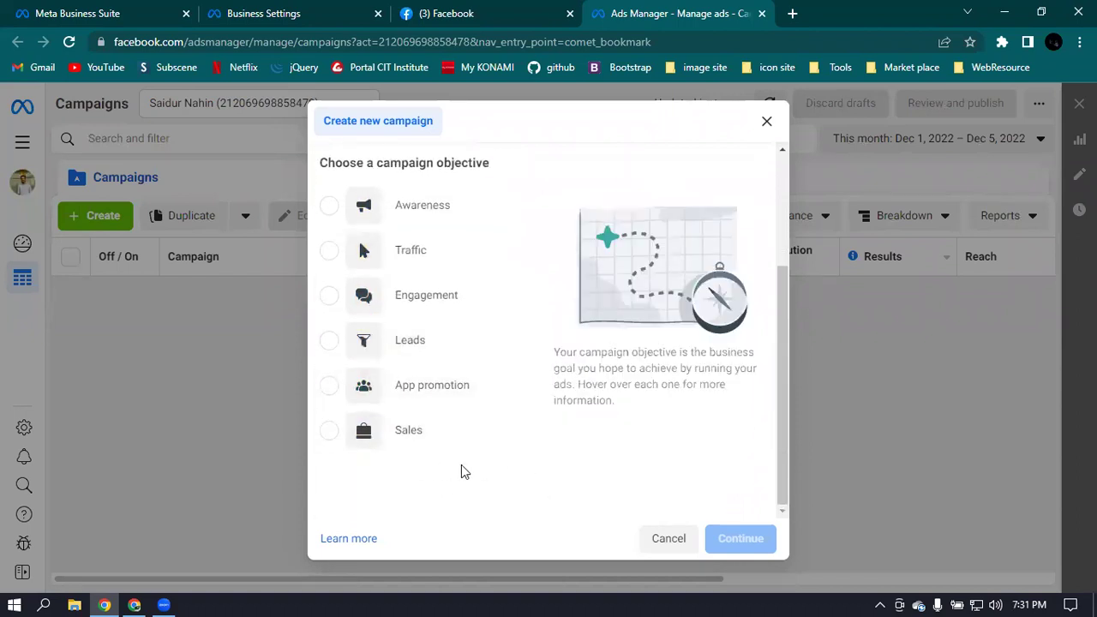
pyautogui.scroll(2, 485, 426)
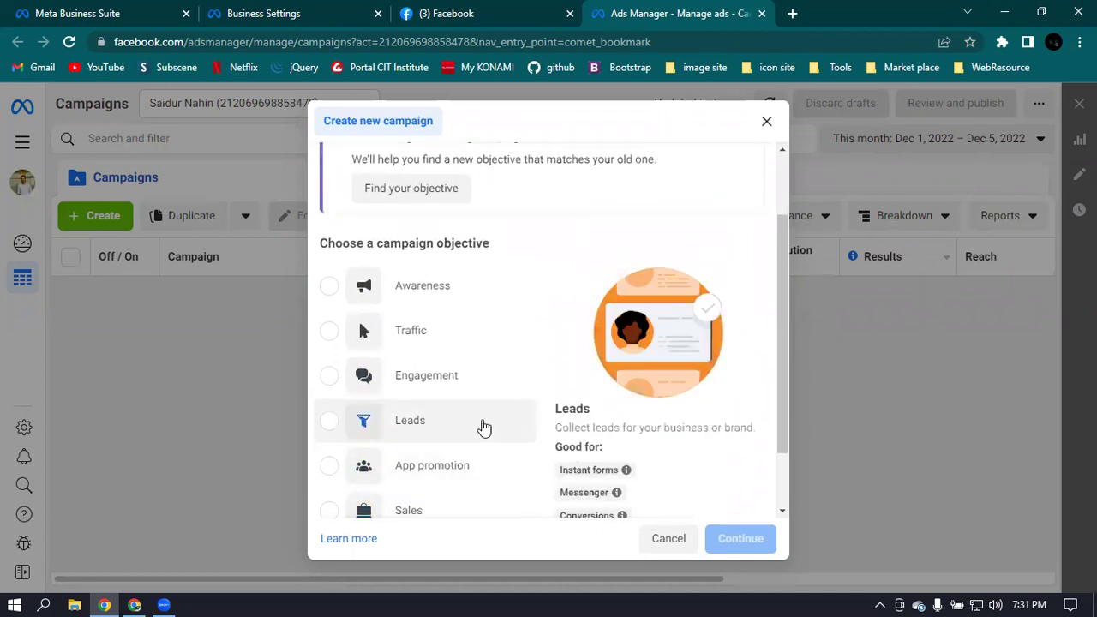
pyautogui.scroll(2, 644, 304)
pyautogui.scroll(1, 717, 294)
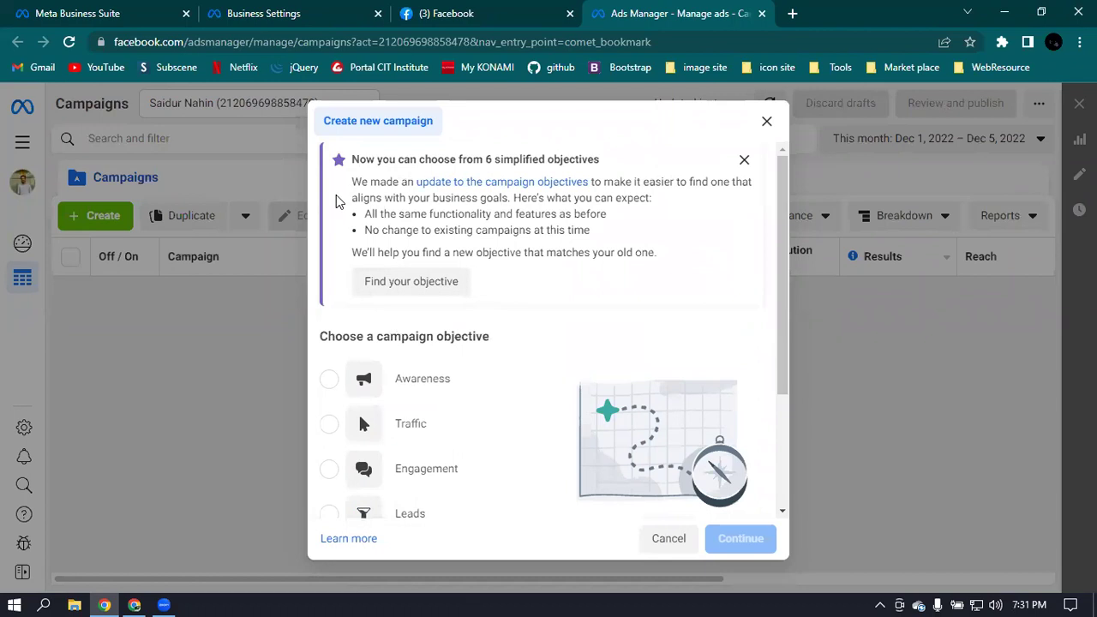
# Use Find your objective to review the previously used objectives under Awareness, Consideration and Conversion.
pyautogui.click(385, 285)
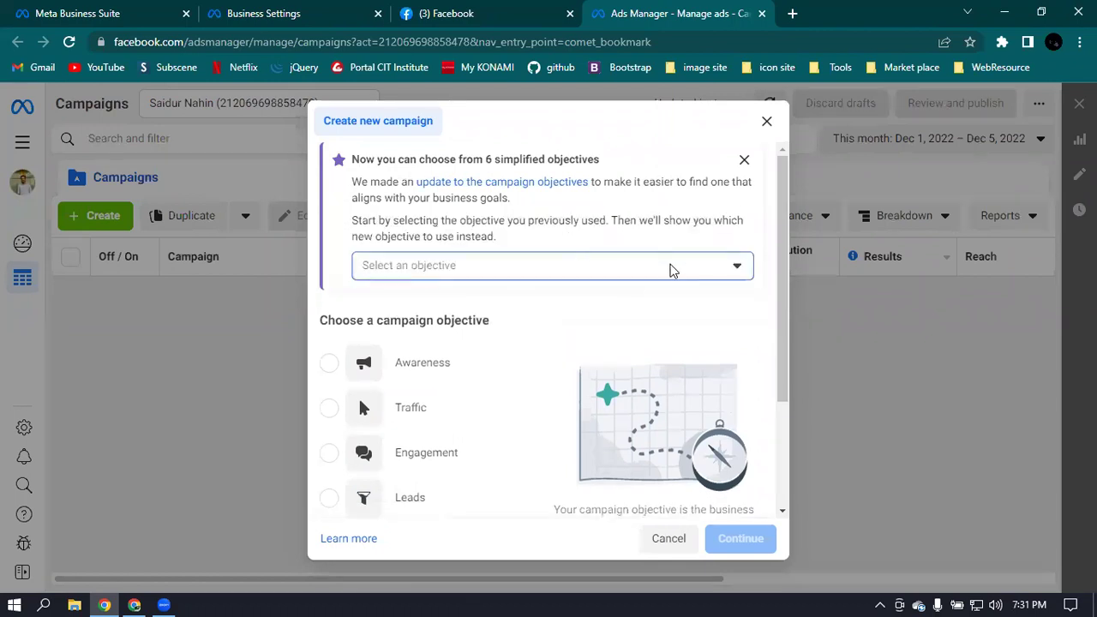
pyautogui.click(673, 268)
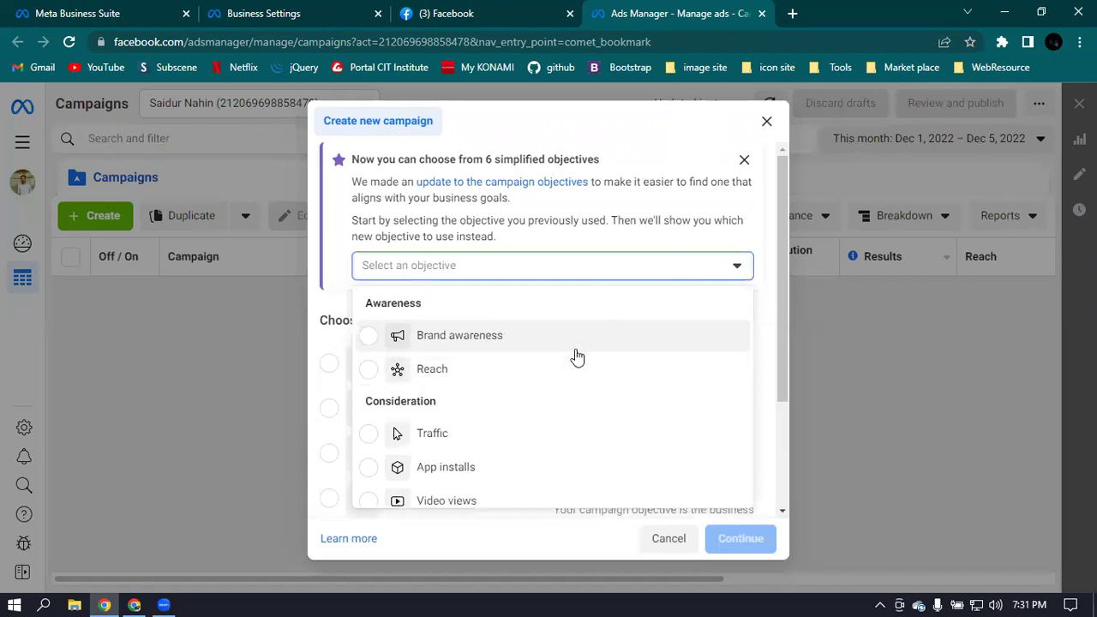
pyautogui.scroll(-4, 577, 356)
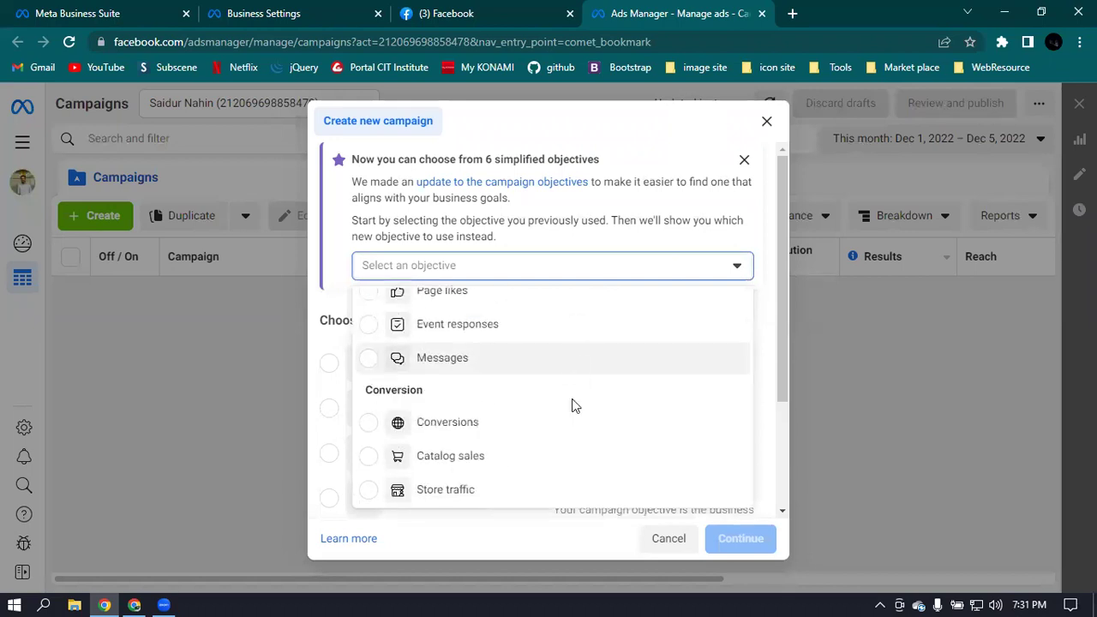
pyautogui.scroll(4, 566, 439)
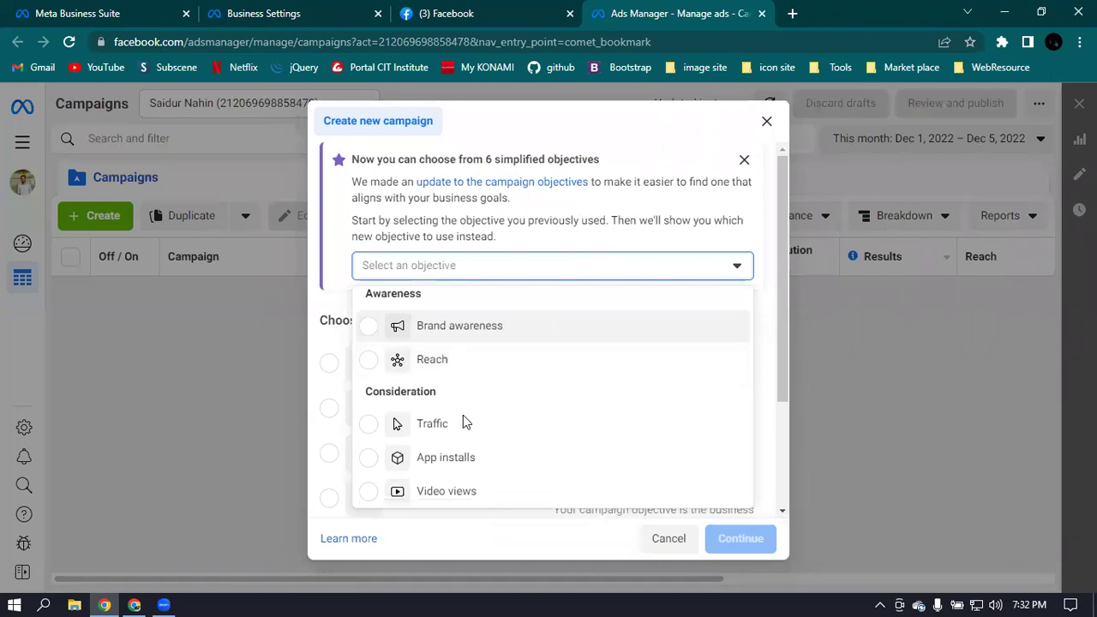
pyautogui.scroll(-1, 431, 419)
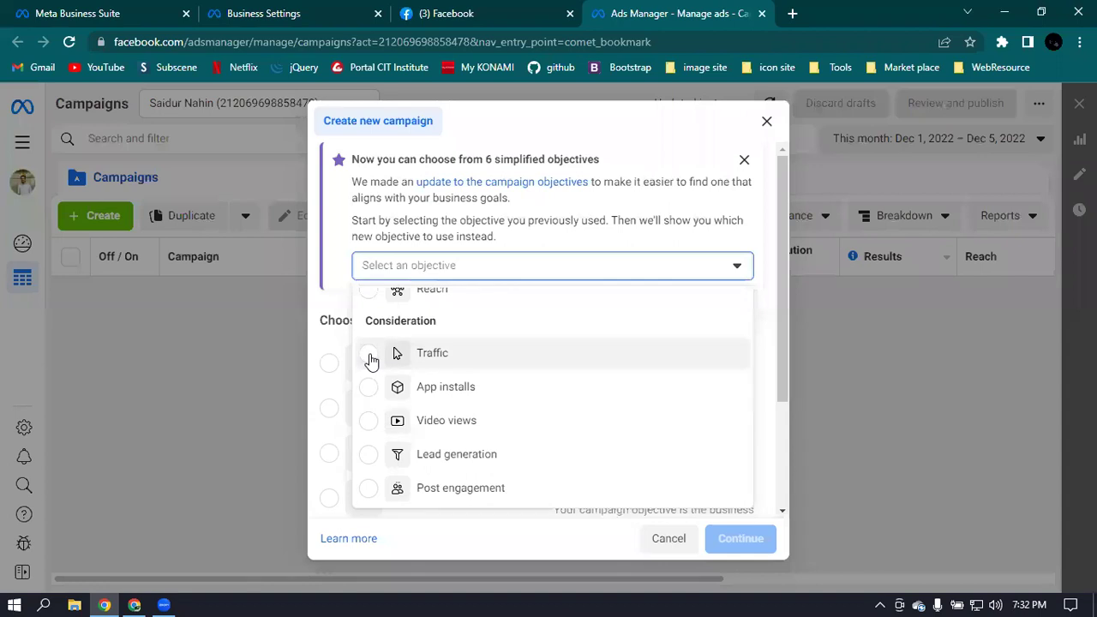
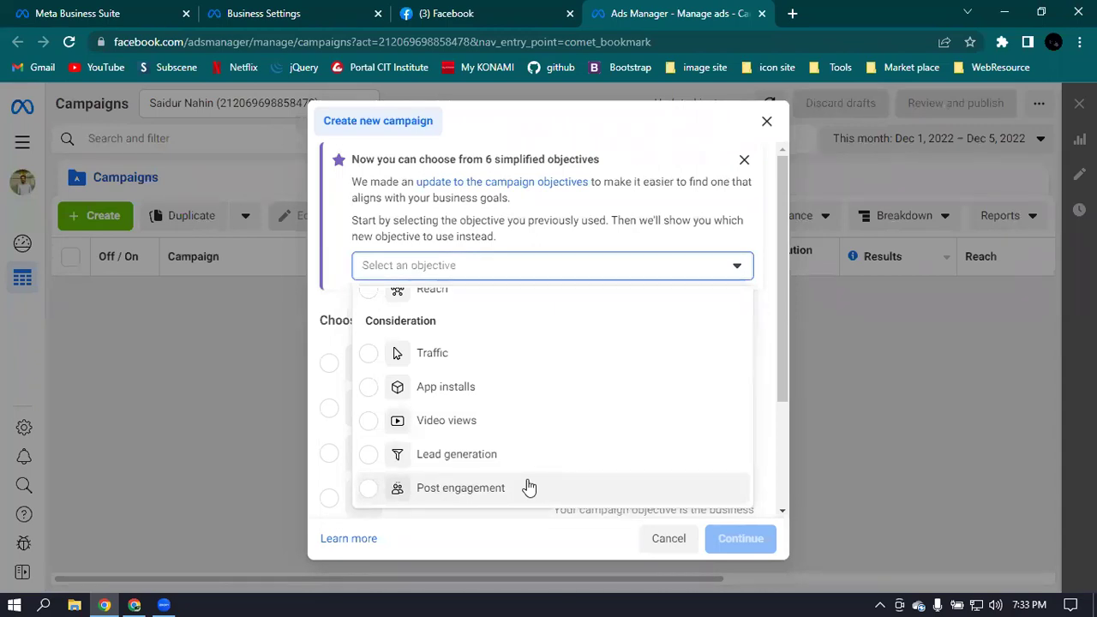
pyautogui.scroll(-3, 536, 480)
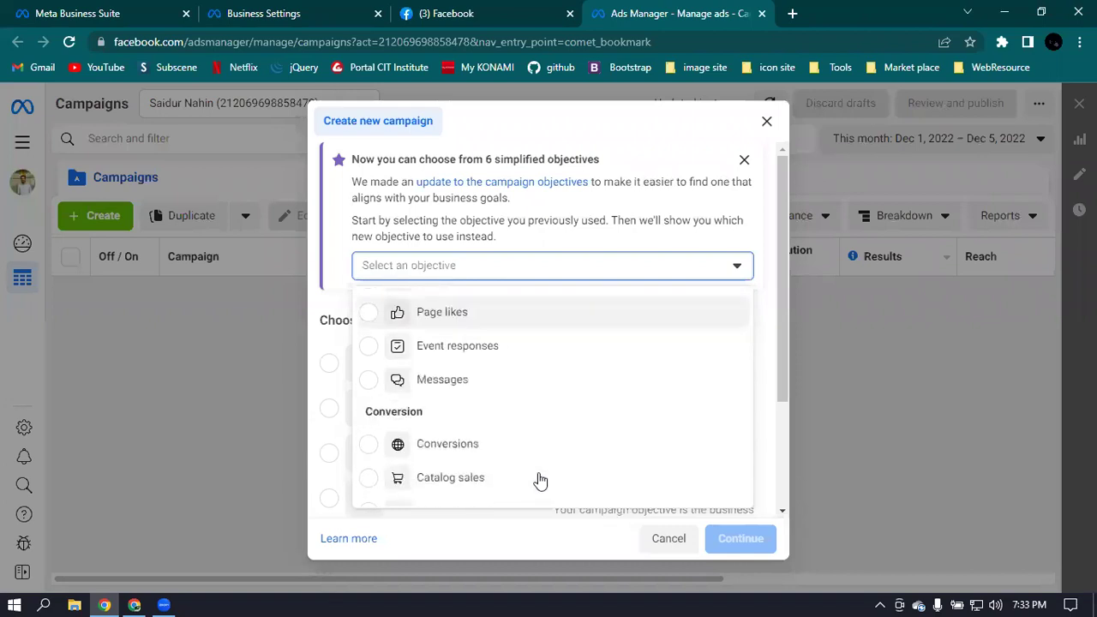
pyautogui.scroll(1, 555, 442)
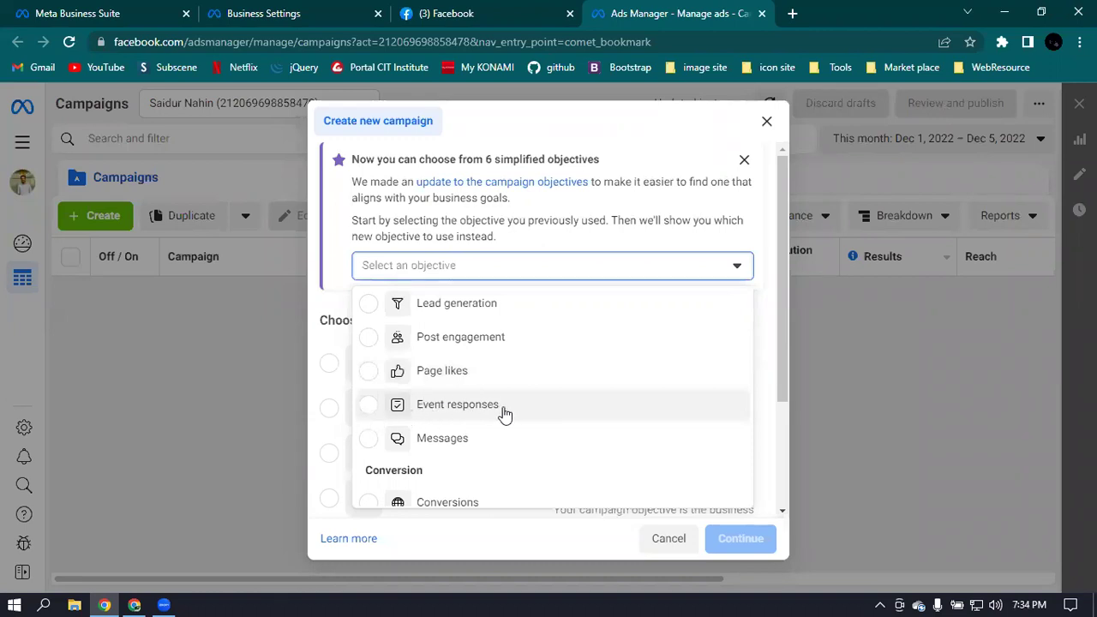
pyautogui.scroll(3, 582, 428)
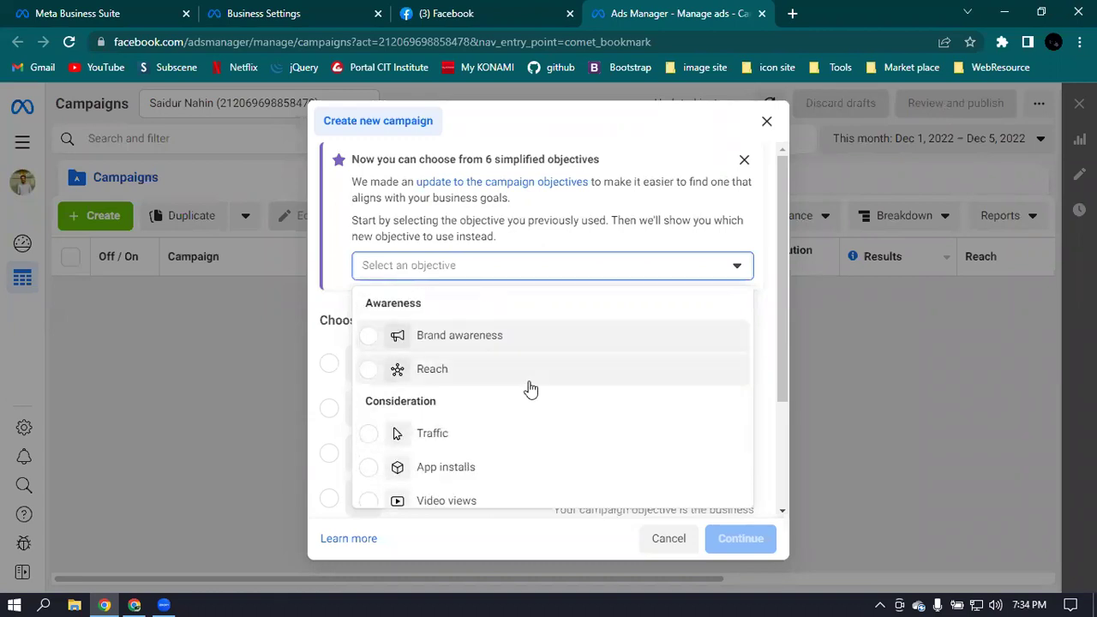
# Examine the Consideration and Conversion entries among the previously used objectives, from Traffic to Store traffic.
pyautogui.scroll(-2, 530, 386)
pyautogui.scroll(-2, 531, 386)
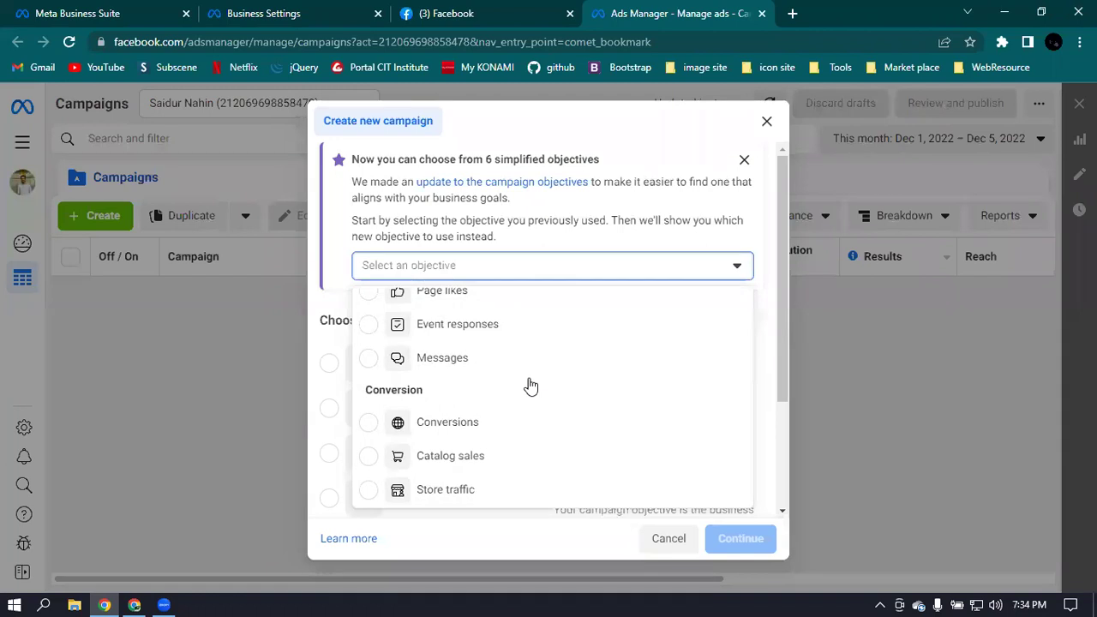
pyautogui.scroll(1, 529, 385)
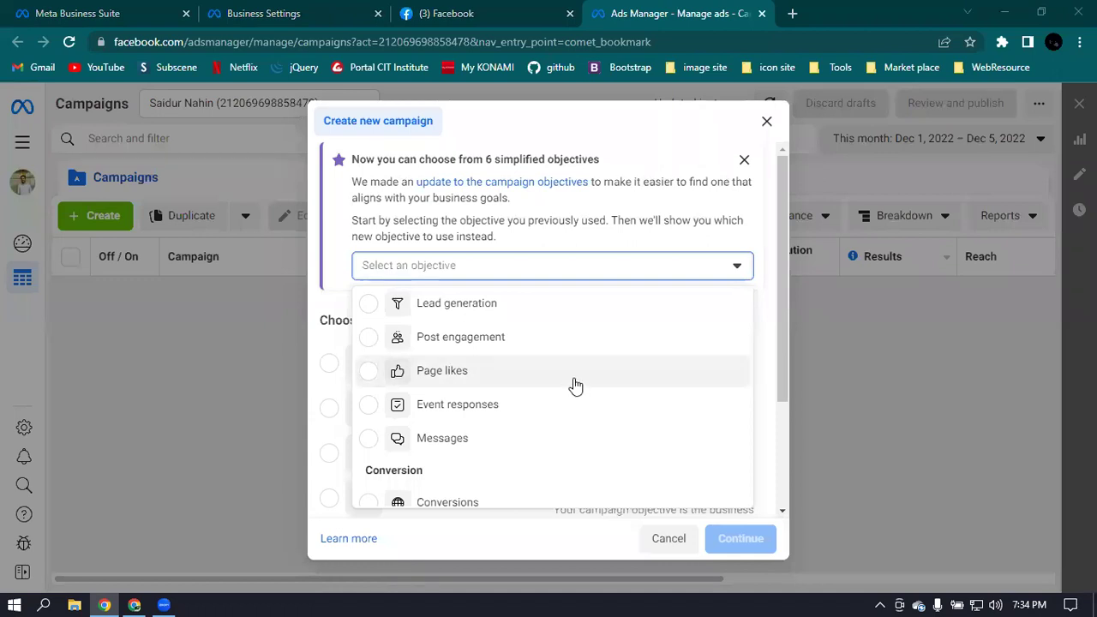
pyautogui.scroll(-1, 575, 387)
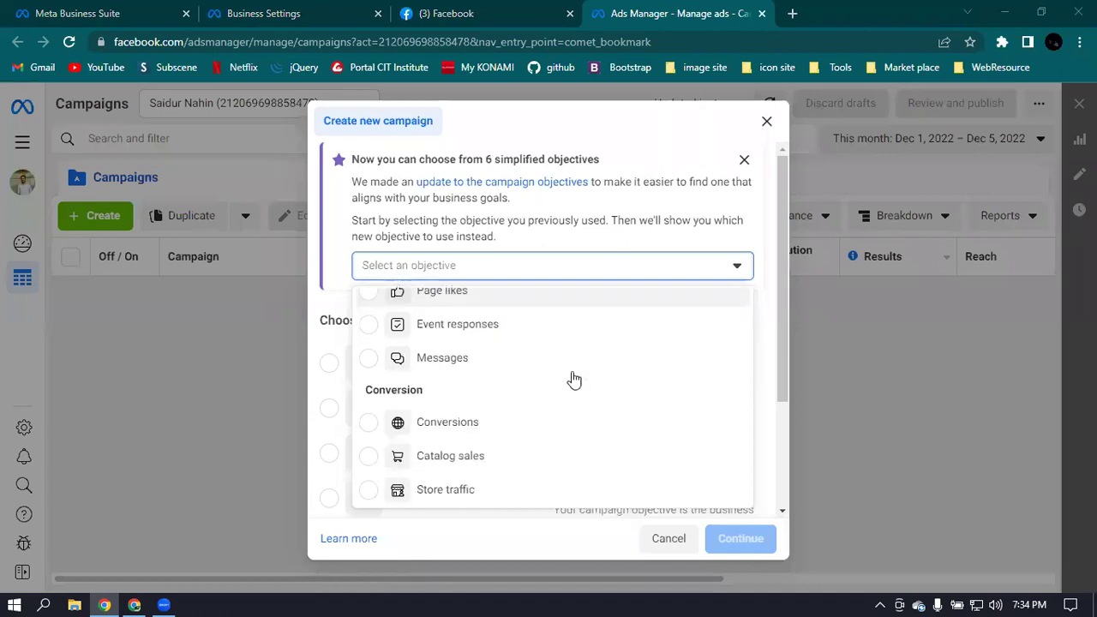
pyautogui.scroll(1, 365, 371)
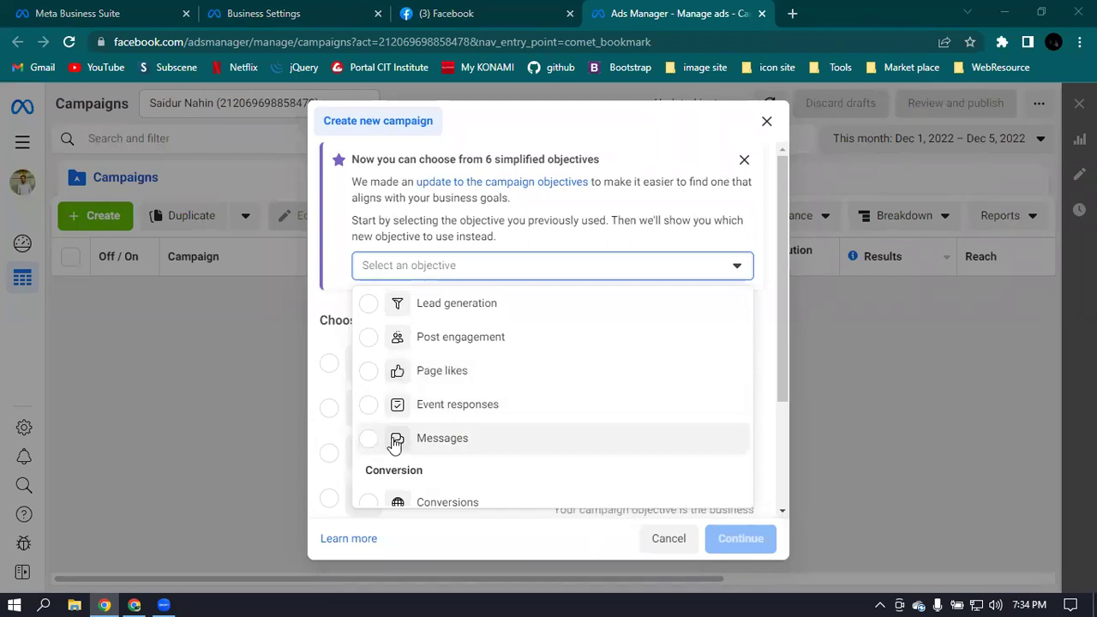
pyautogui.scroll(-1, 553, 447)
pyautogui.scroll(-1, 553, 447)
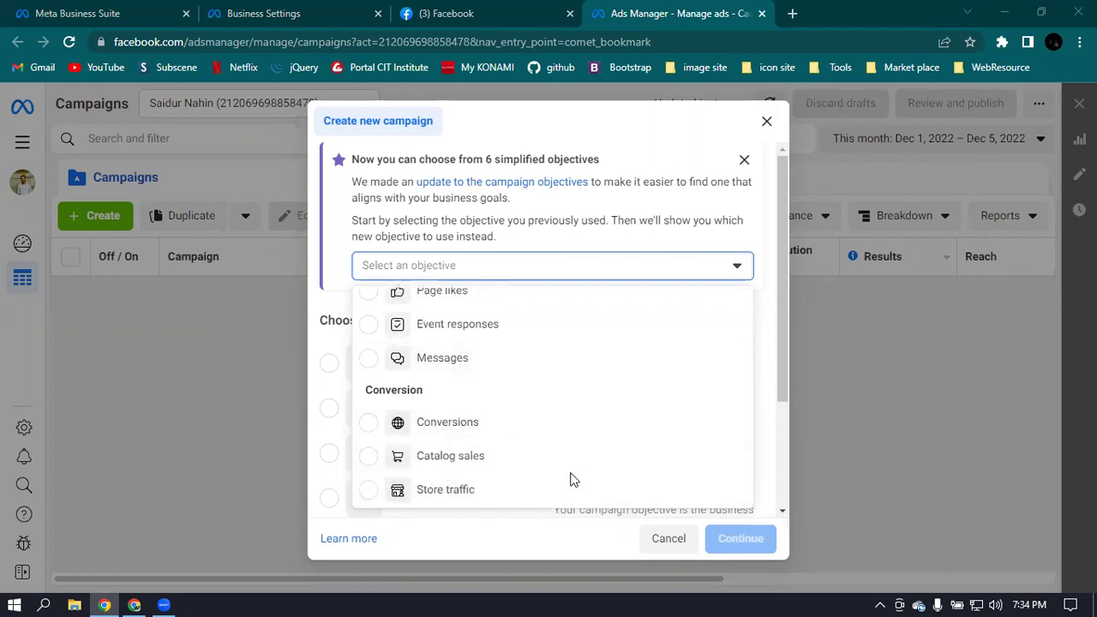
pyautogui.scroll(2, 505, 457)
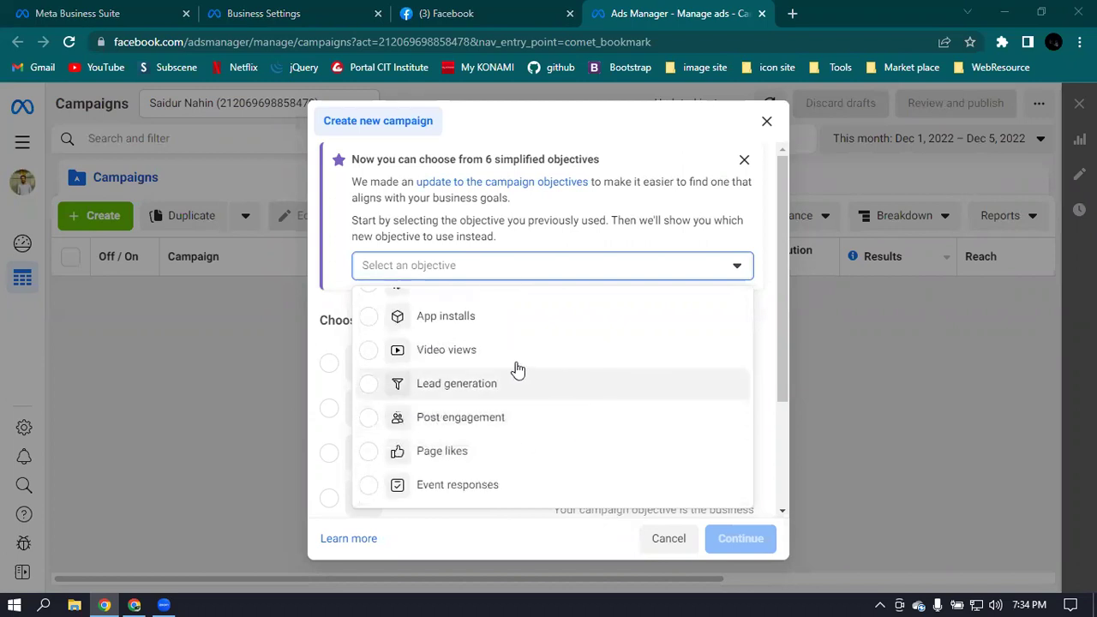
# Choose Lead generation as the previously used objective, dismiss the Leads tip, and continue to the campaign setup.
pyautogui.click(370, 390)
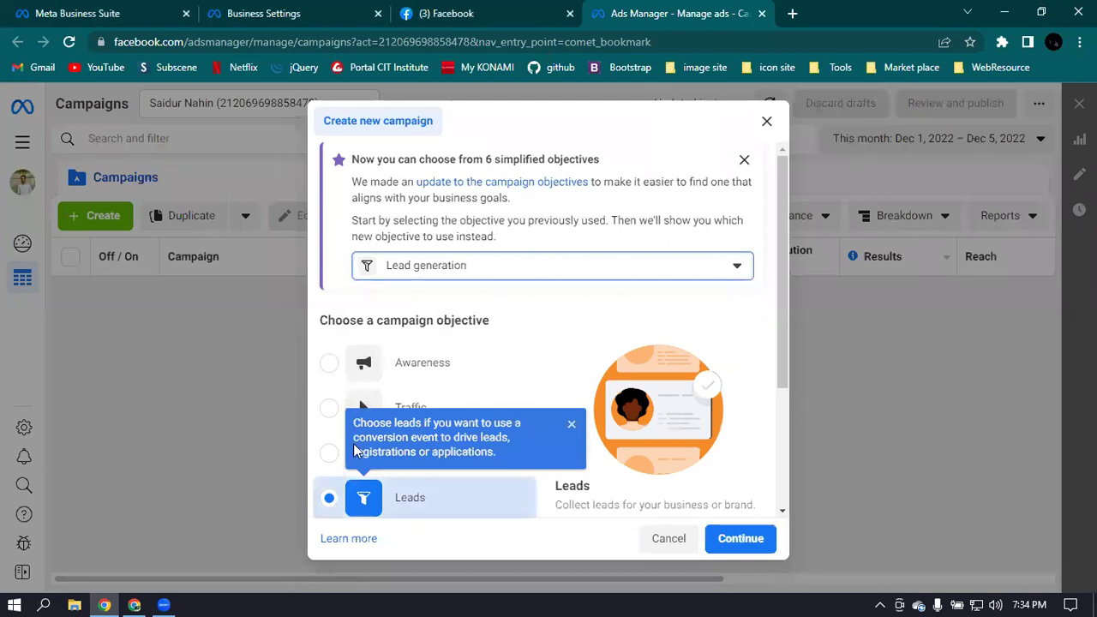
pyautogui.click(572, 426)
pyautogui.click(737, 538)
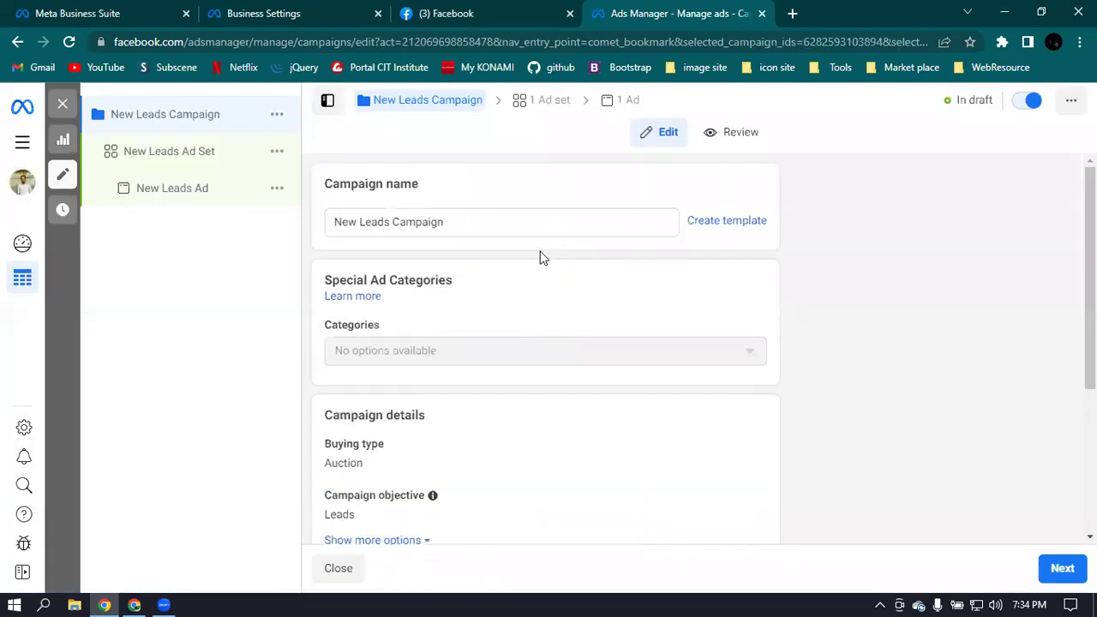
# Rename the campaign as "Leda Generation".
pyautogui.click(521, 228)
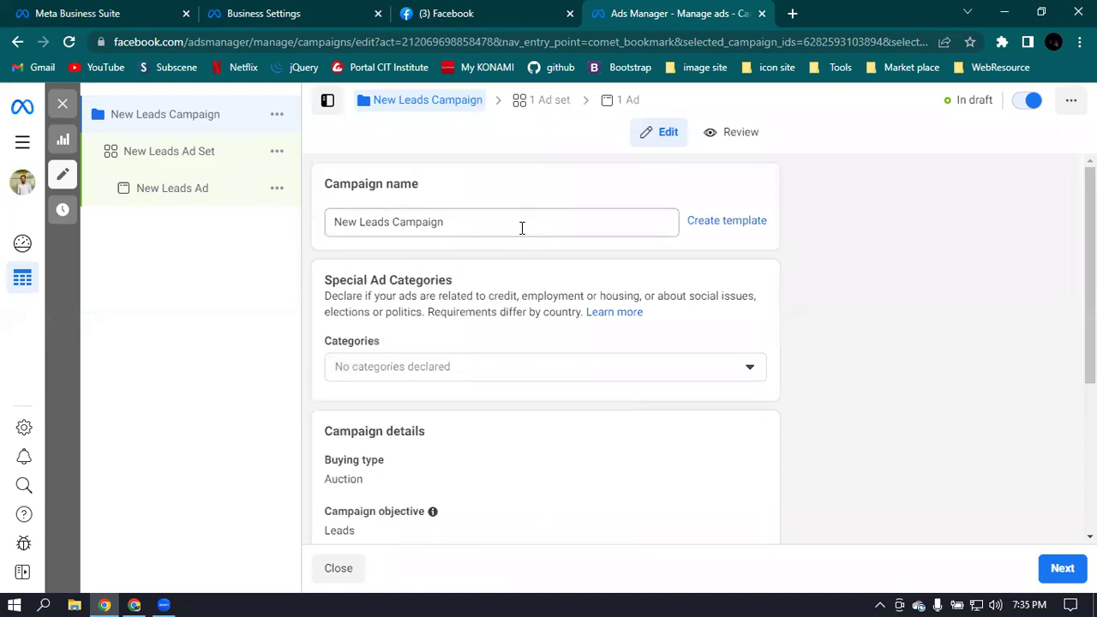
pyautogui.doubleClick(521, 228)
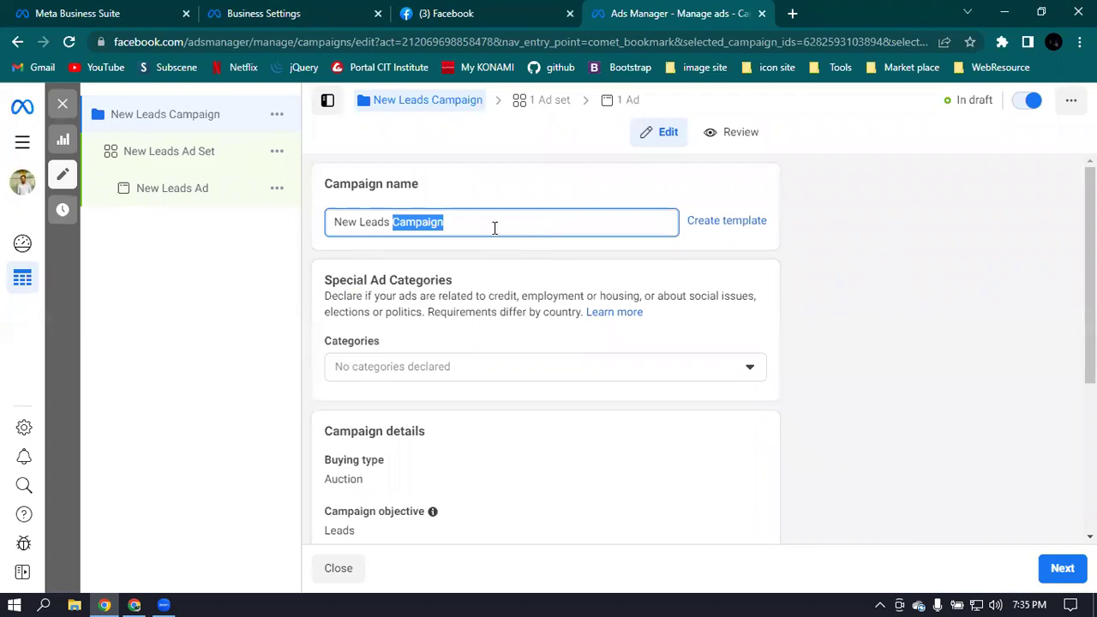
pyautogui.tripleClick(502, 224)
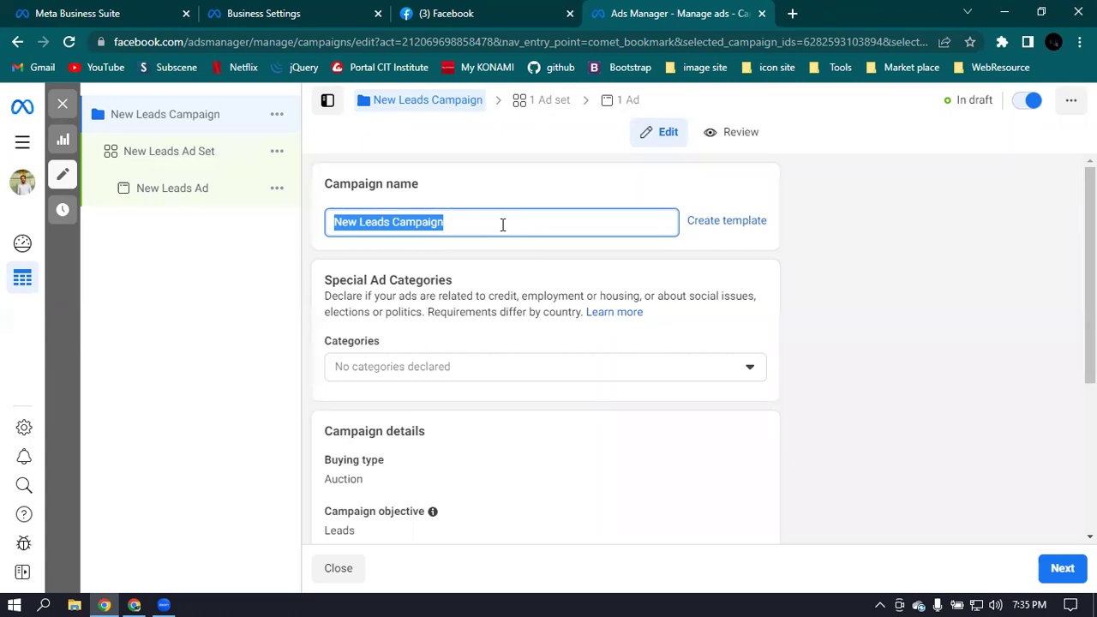
pyautogui.write('LE')
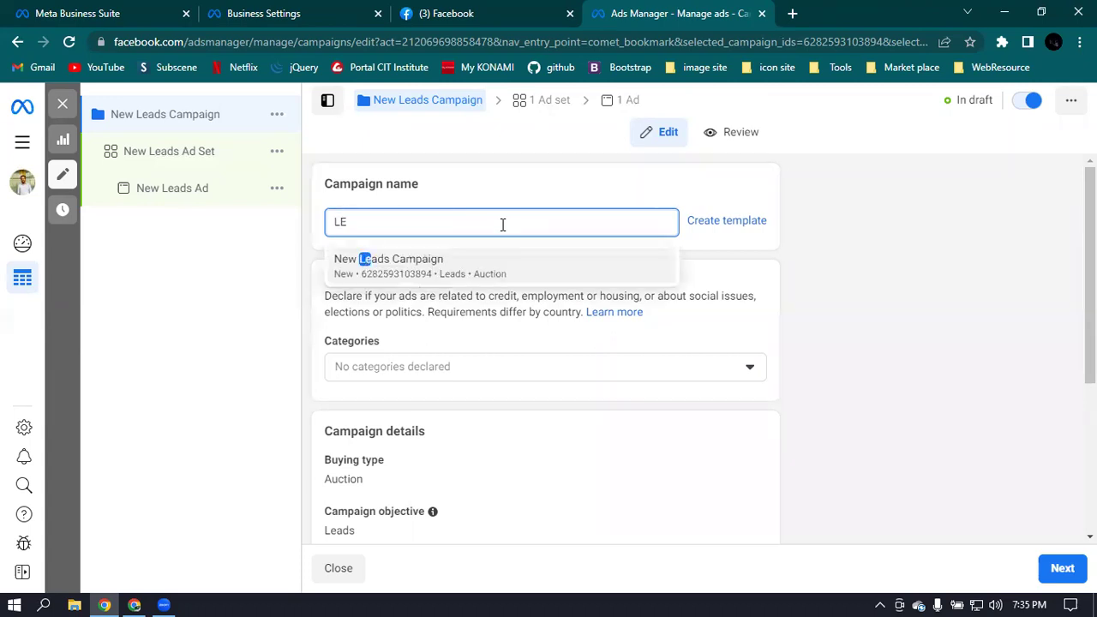
pyautogui.press('BackSpace')
pyautogui.write('e')
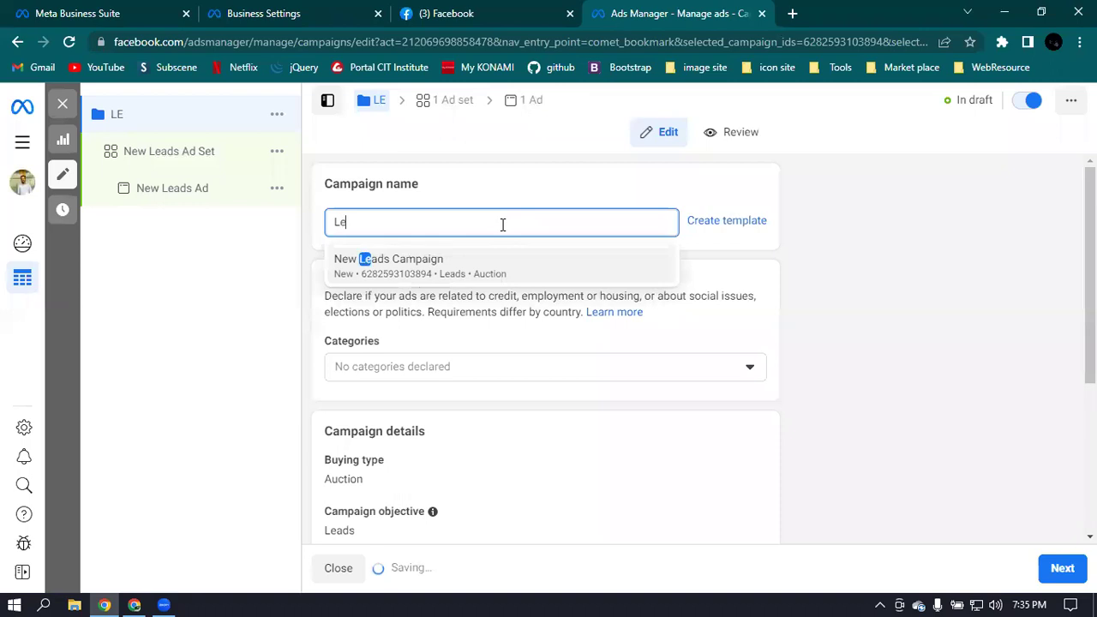
pyautogui.write('da G')
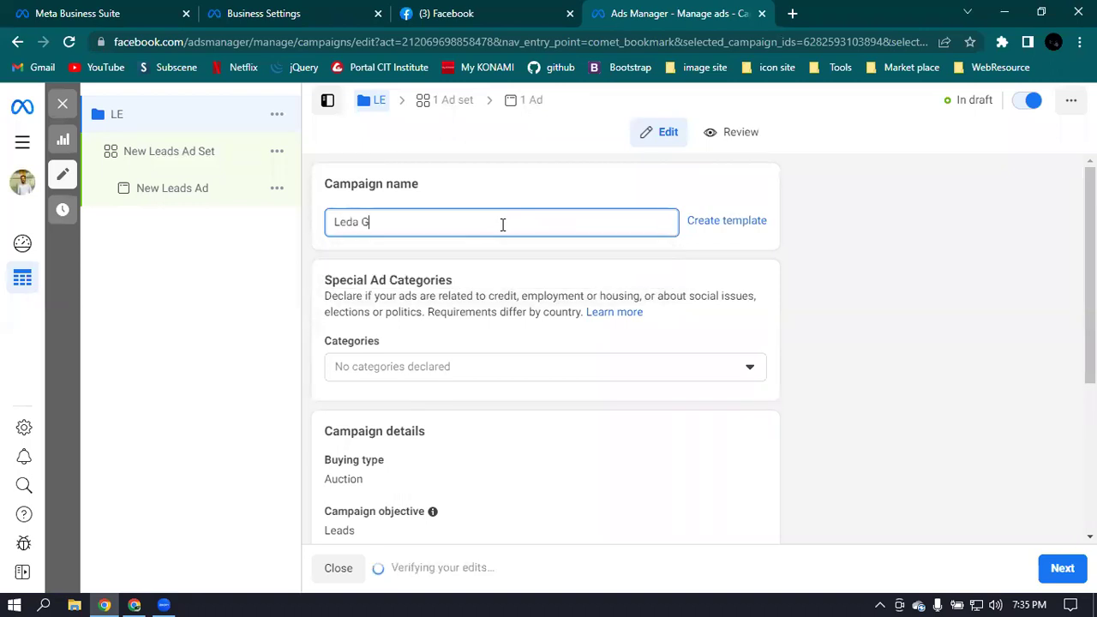
pyautogui.write('eneration')
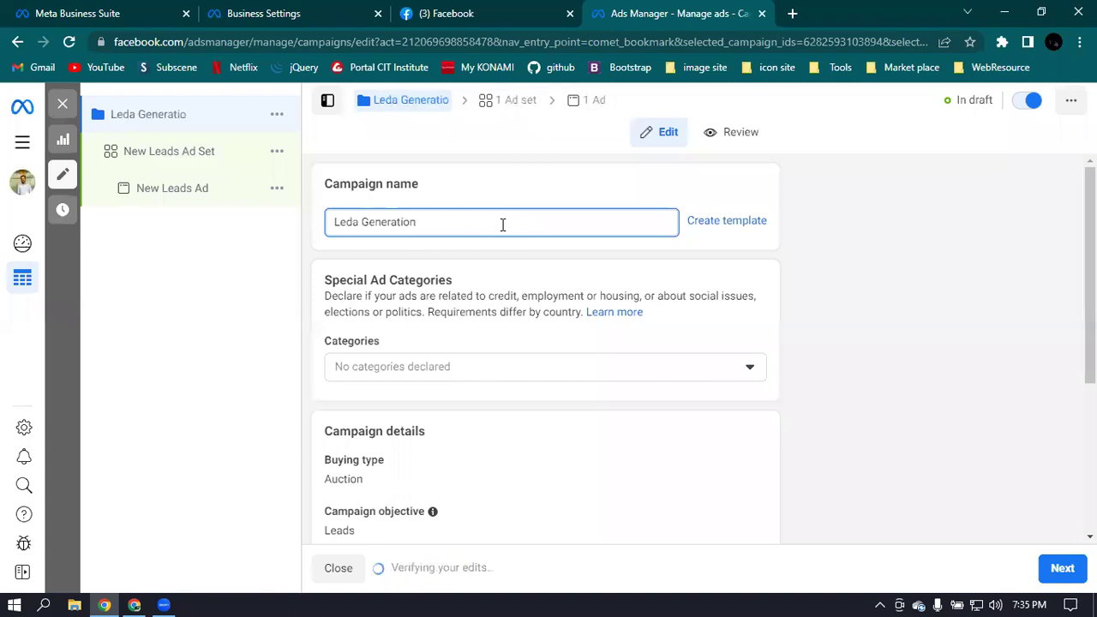
# Examine the campaign settings and the available Special Ad Categories without declaring a category.
pyautogui.scroll(-1, 576, 202)
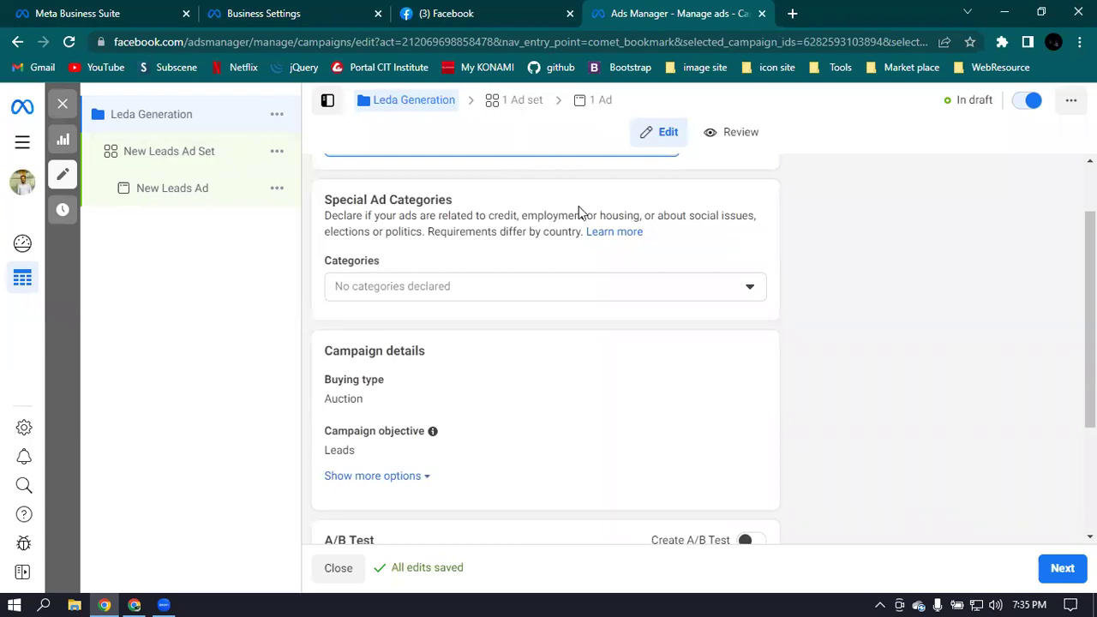
pyautogui.scroll(1, 428, 180)
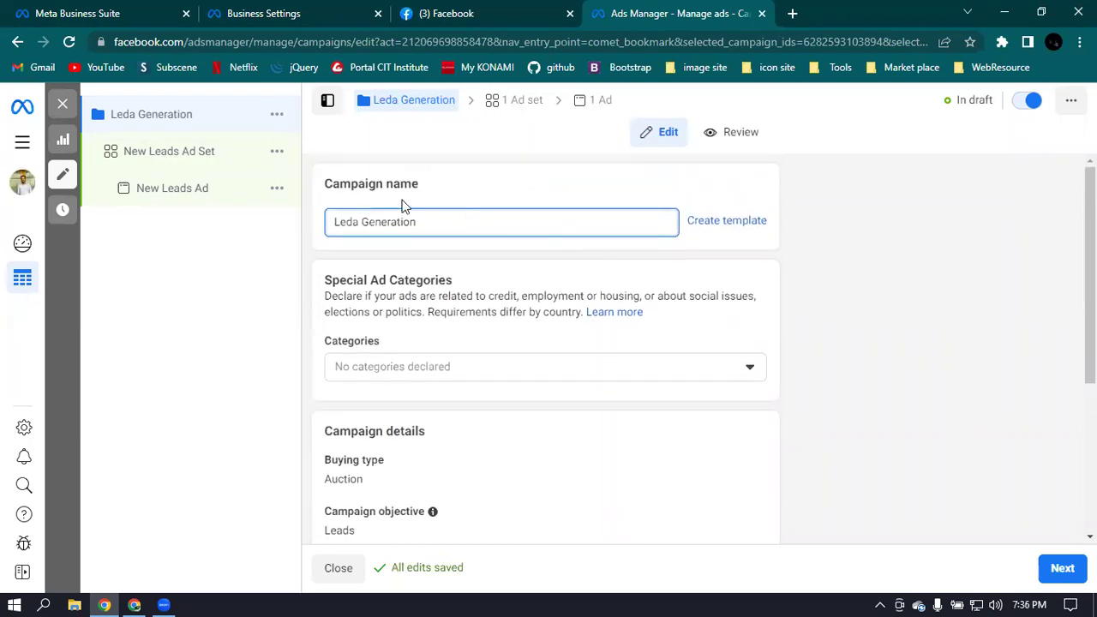
pyautogui.scroll(-2, 404, 206)
pyautogui.scroll(1, 463, 204)
pyautogui.scroll(1, 514, 204)
pyautogui.scroll(-1, 549, 206)
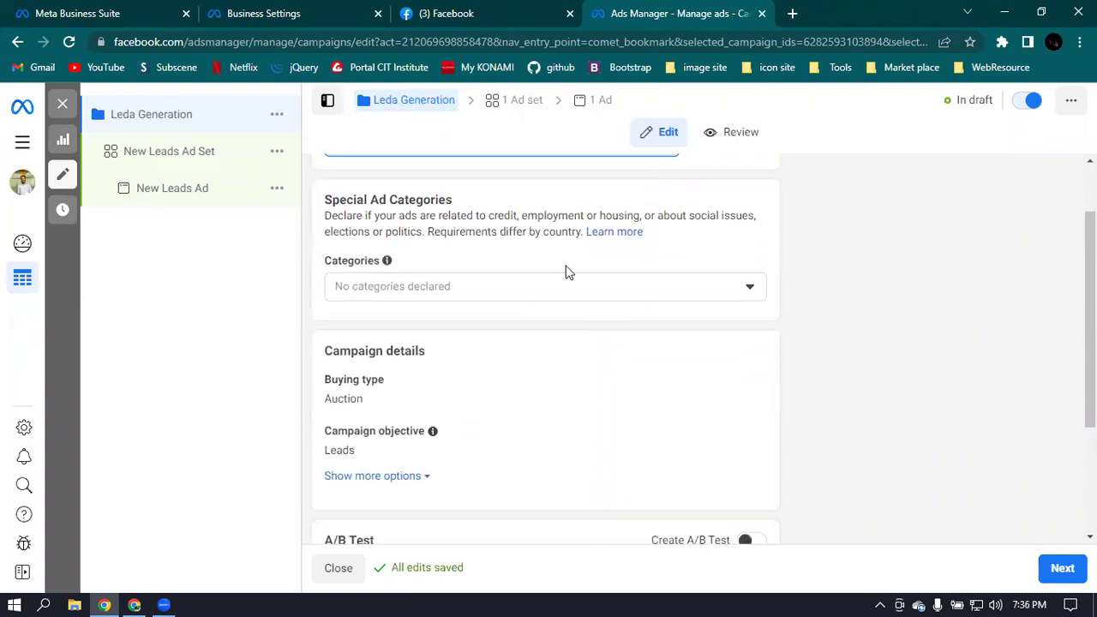
pyautogui.scroll(1, 566, 273)
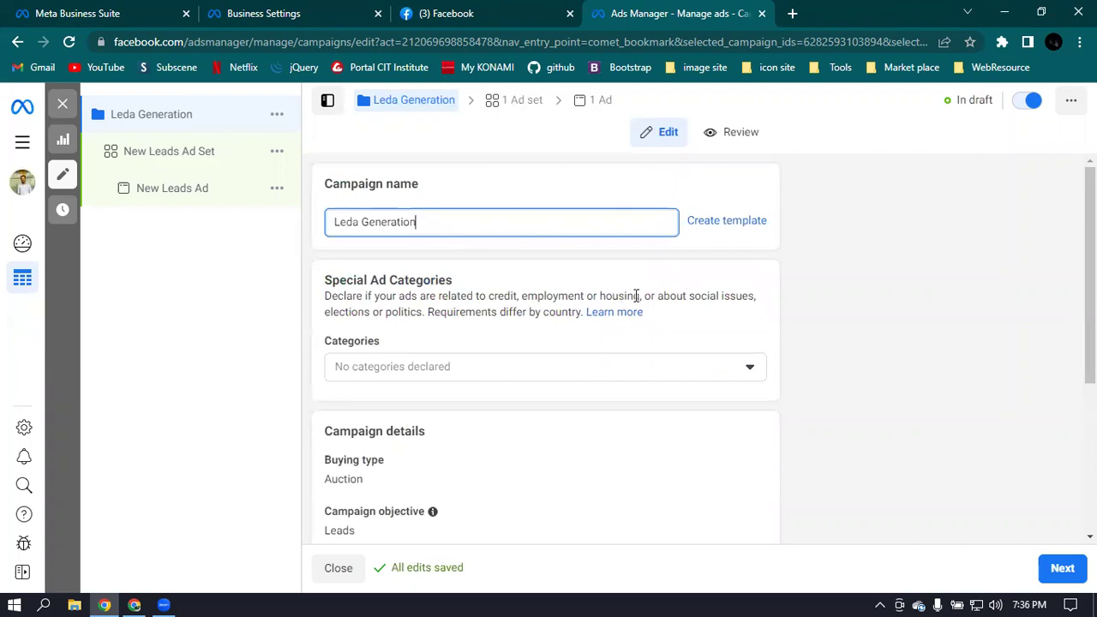
pyautogui.scroll(-1, 643, 313)
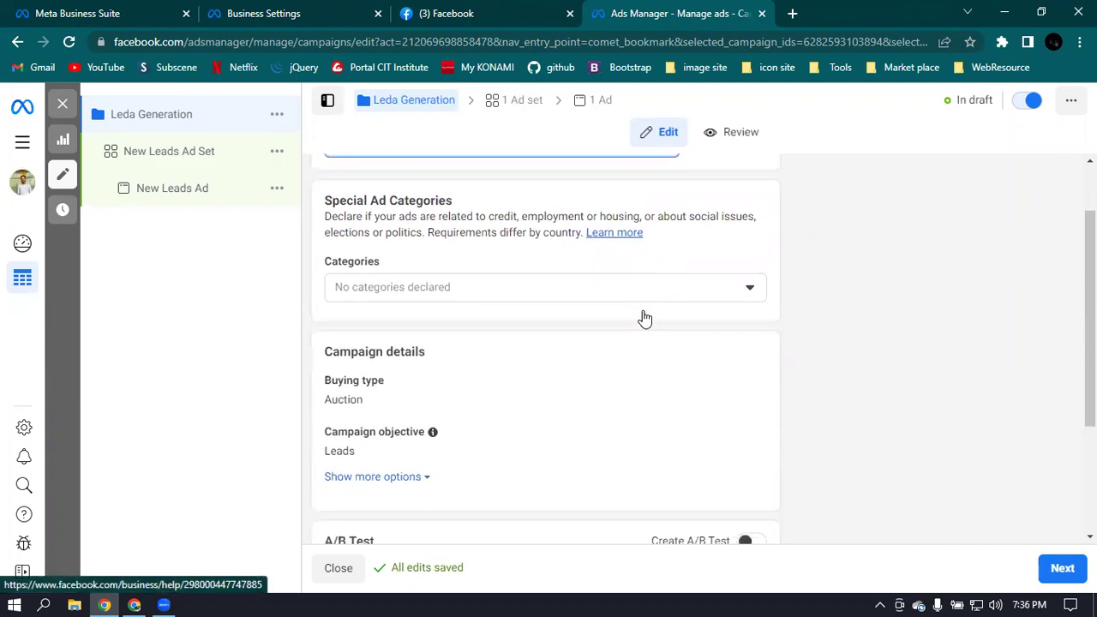
pyautogui.click(742, 291)
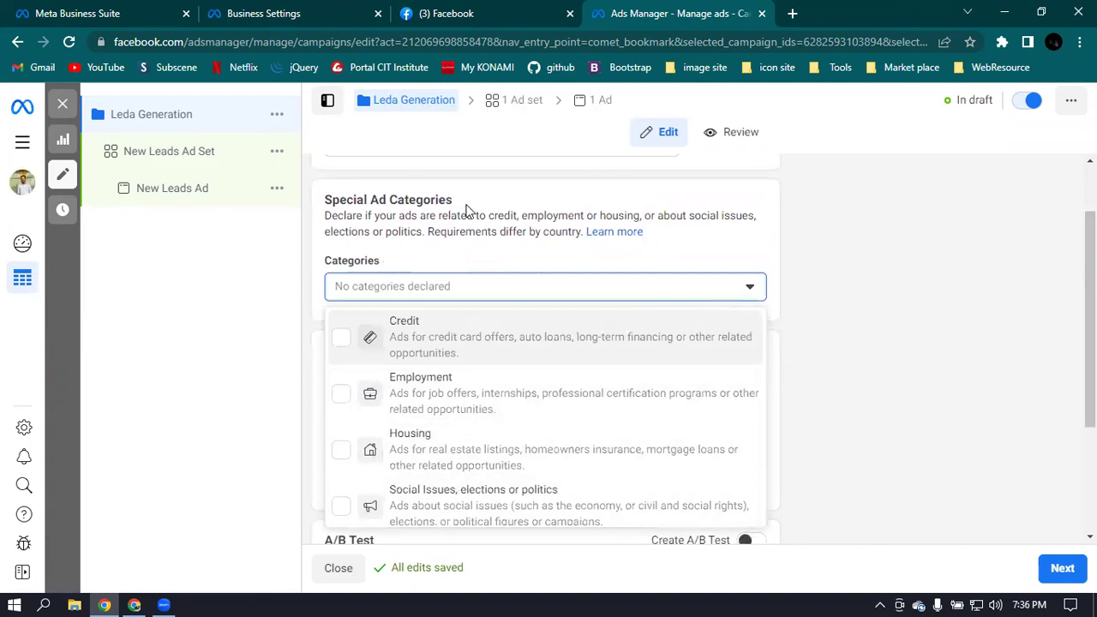
pyautogui.scroll(1, 481, 211)
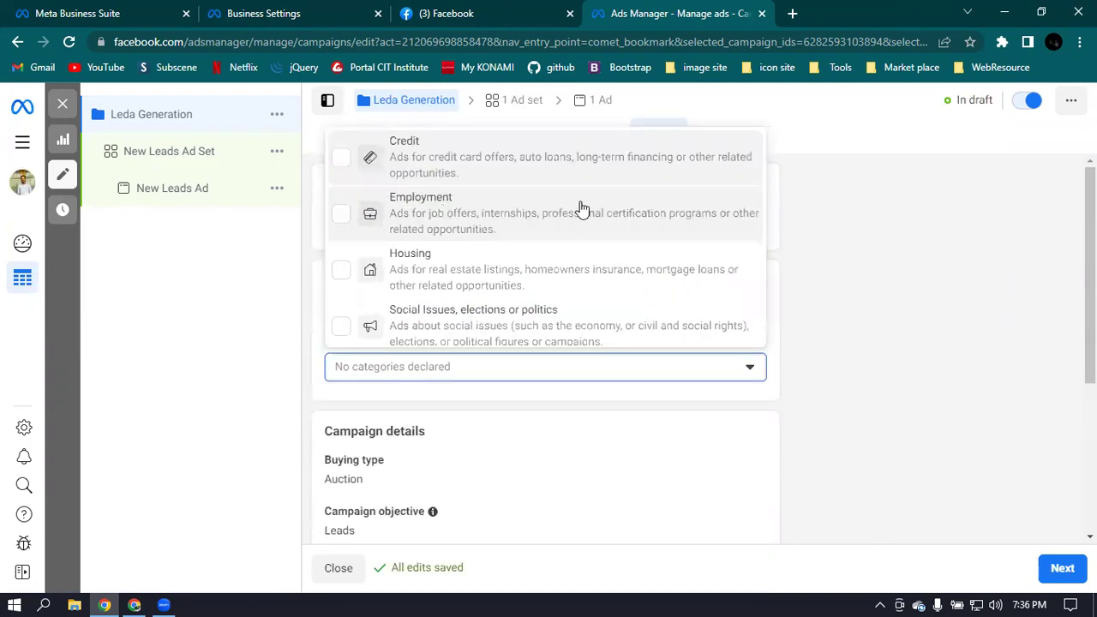
pyautogui.click(739, 371)
# Open the campaign's buying type for editing and check its choices, keeping Auction.
pyautogui.scroll(-2, 710, 277)
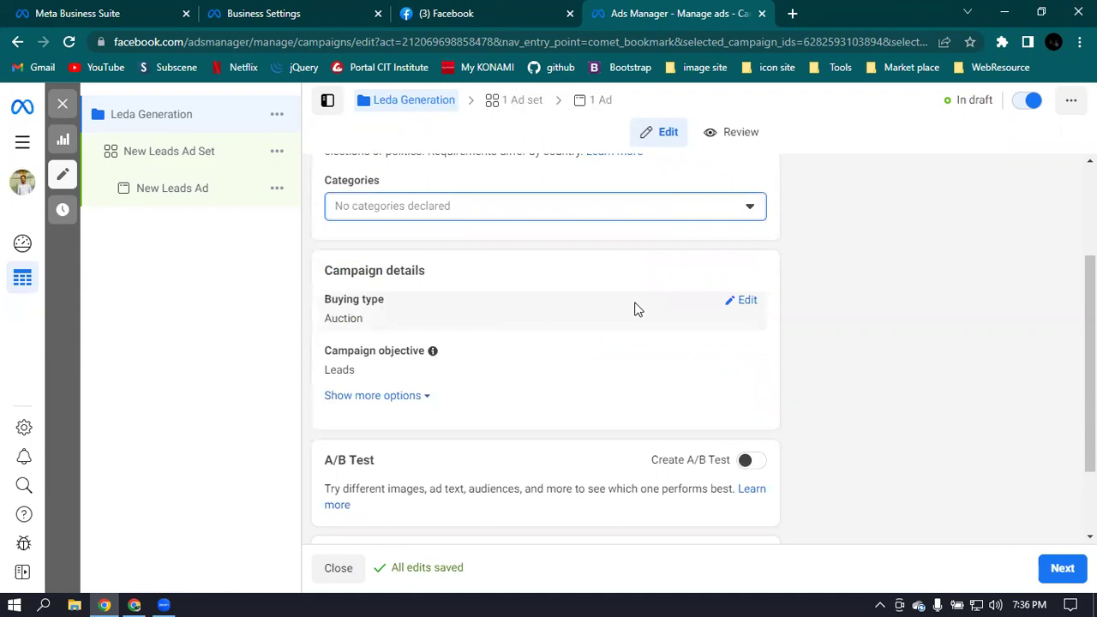
pyautogui.click(743, 303)
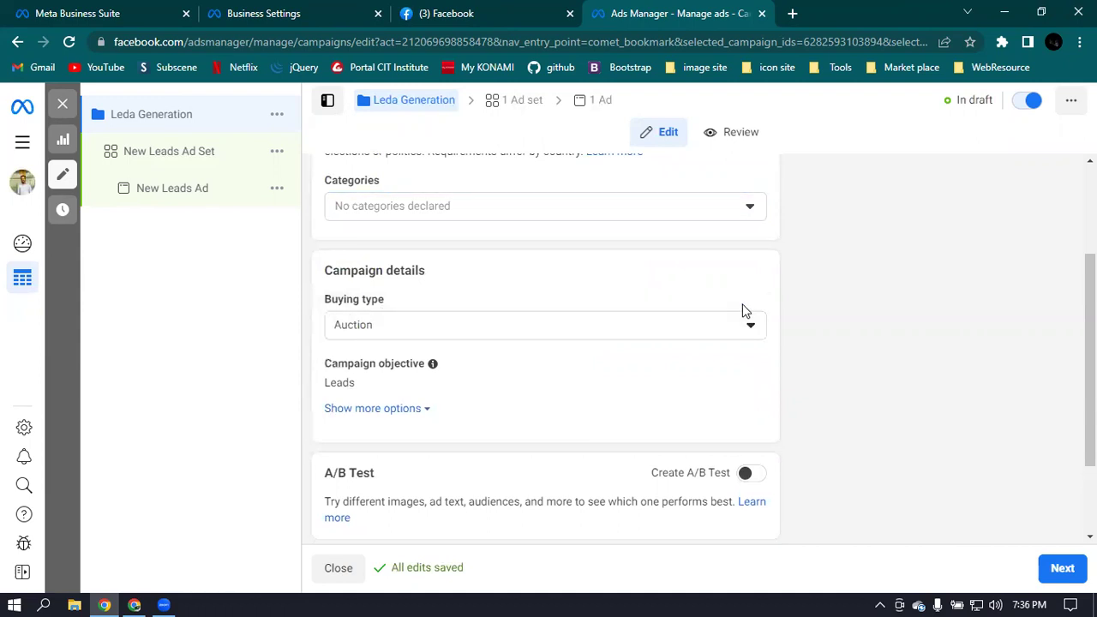
pyautogui.click(674, 326)
pyautogui.click(675, 327)
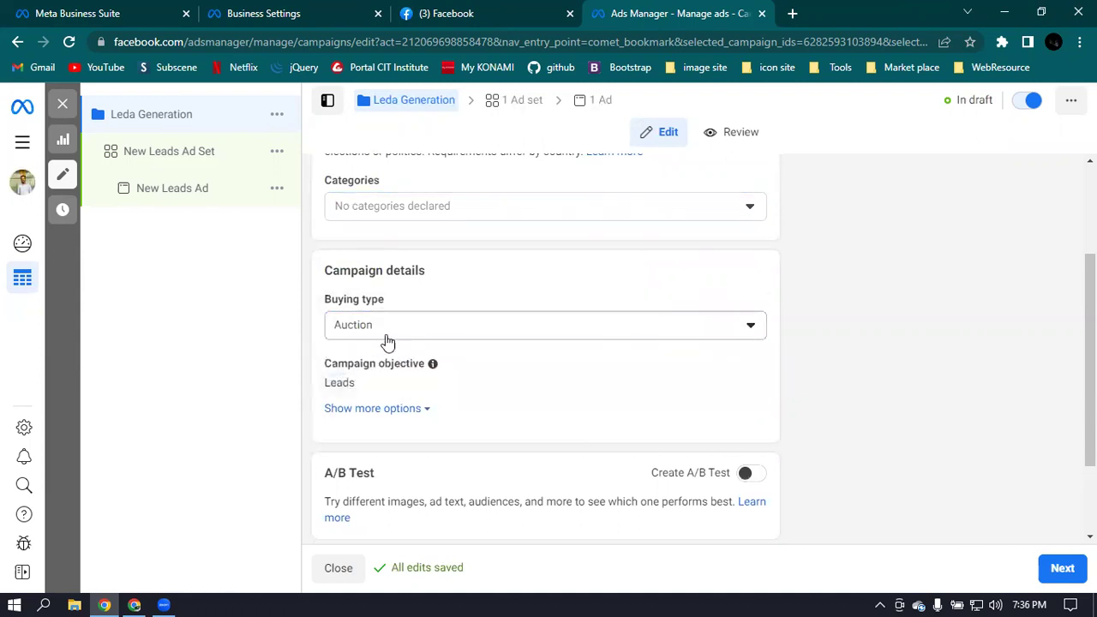
# Open the campaign objective for editing and review the objectives from Awareness to Sales, keeping Leads.
pyautogui.scroll(-1, 669, 343)
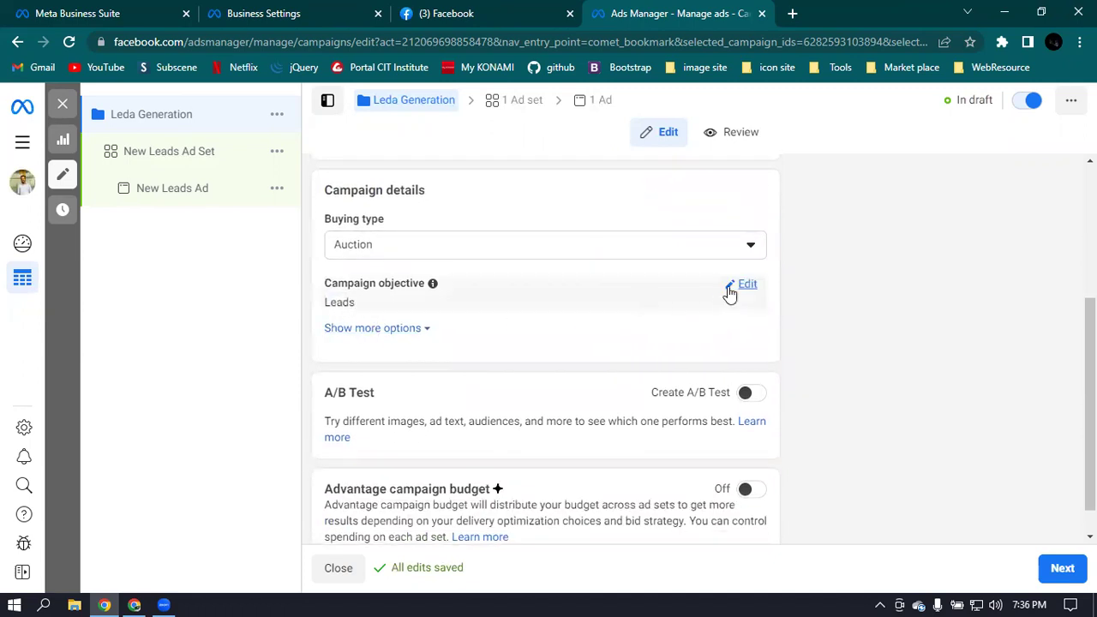
pyautogui.click(742, 285)
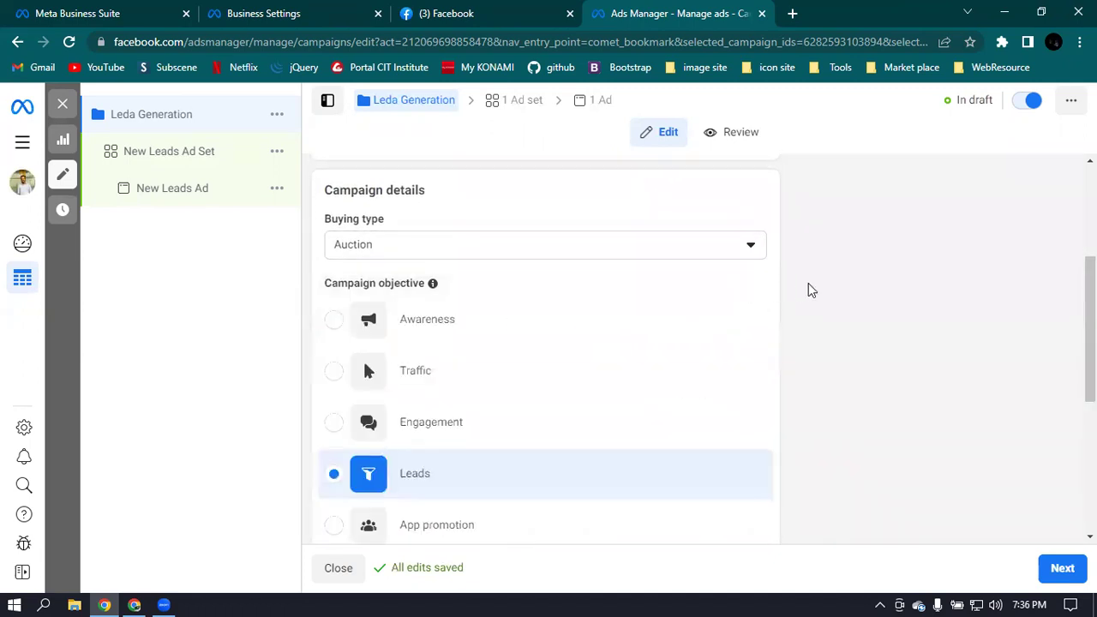
pyautogui.scroll(-3, 646, 321)
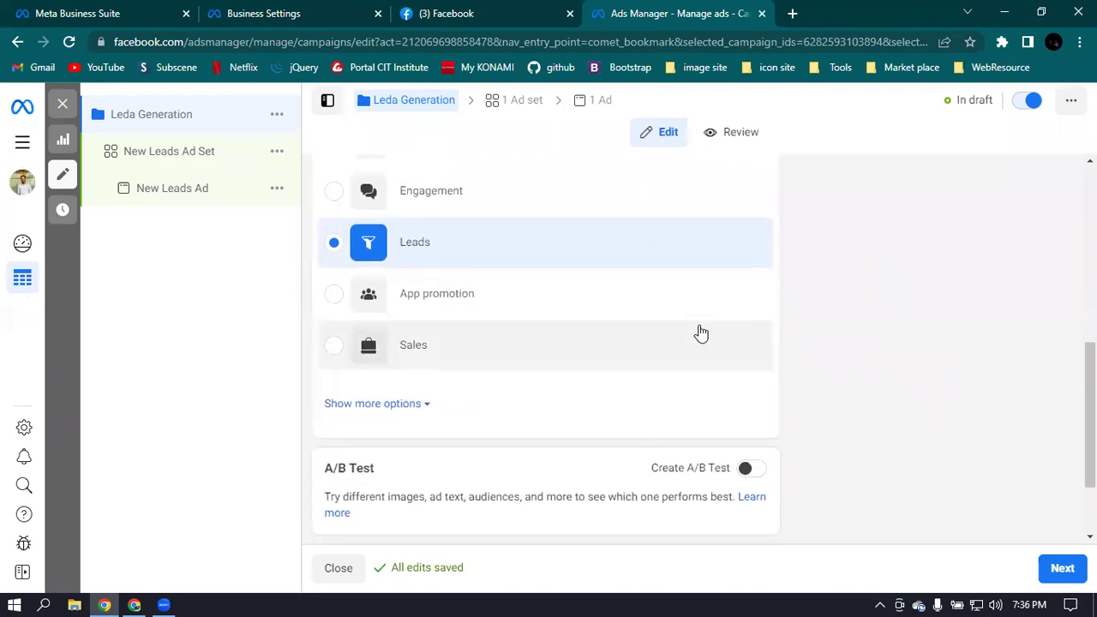
pyautogui.scroll(3, 701, 332)
pyautogui.scroll(-1, 620, 302)
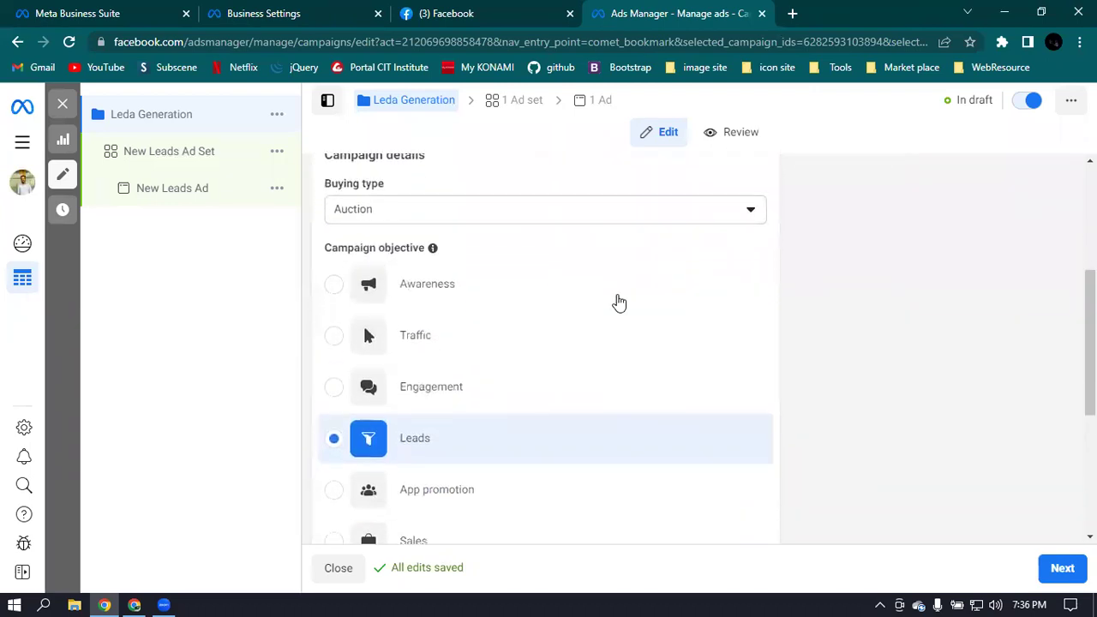
pyautogui.scroll(-3, 600, 318)
pyautogui.scroll(-1, 522, 318)
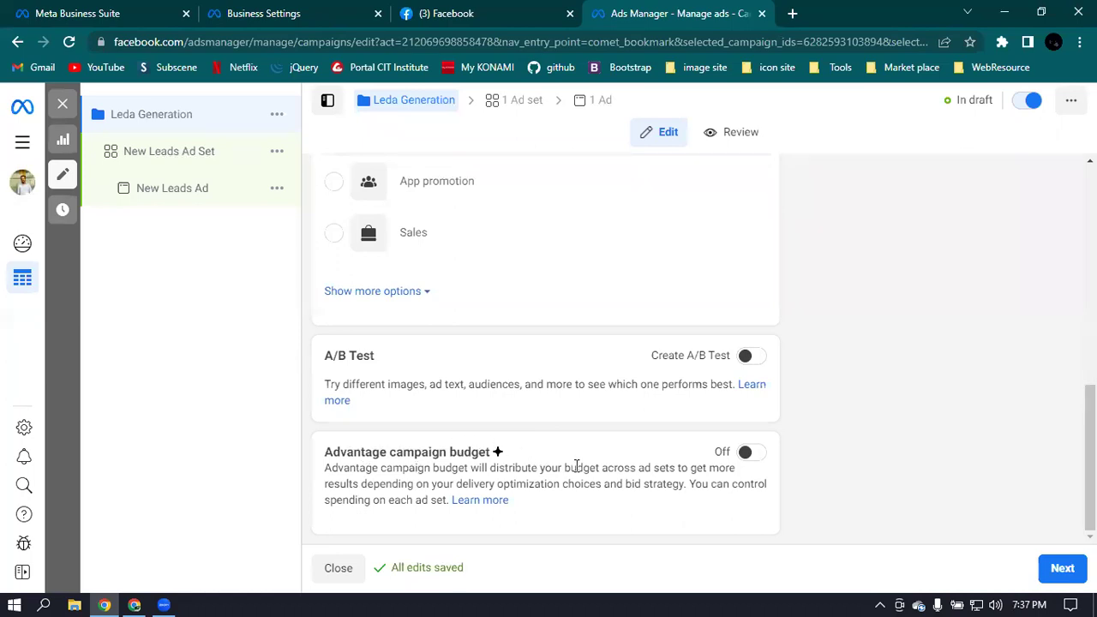
# Turn on Advantage campaign budget and choose Daily Budget as the campaign budget type.
pyautogui.click(748, 452)
pyautogui.scroll(-3, 537, 426)
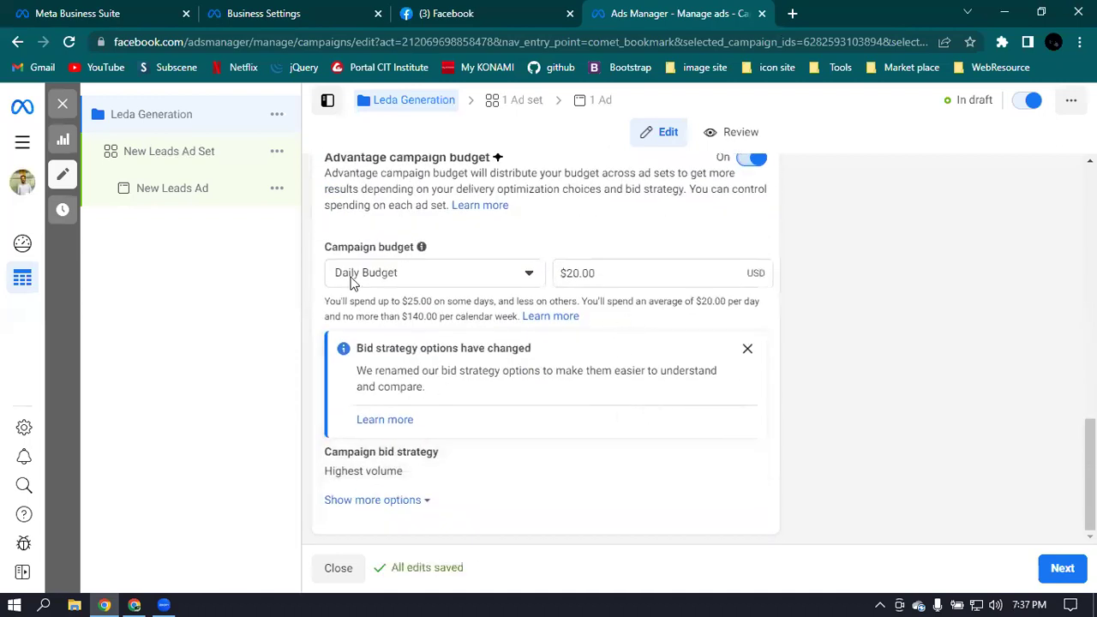
pyautogui.click(502, 273)
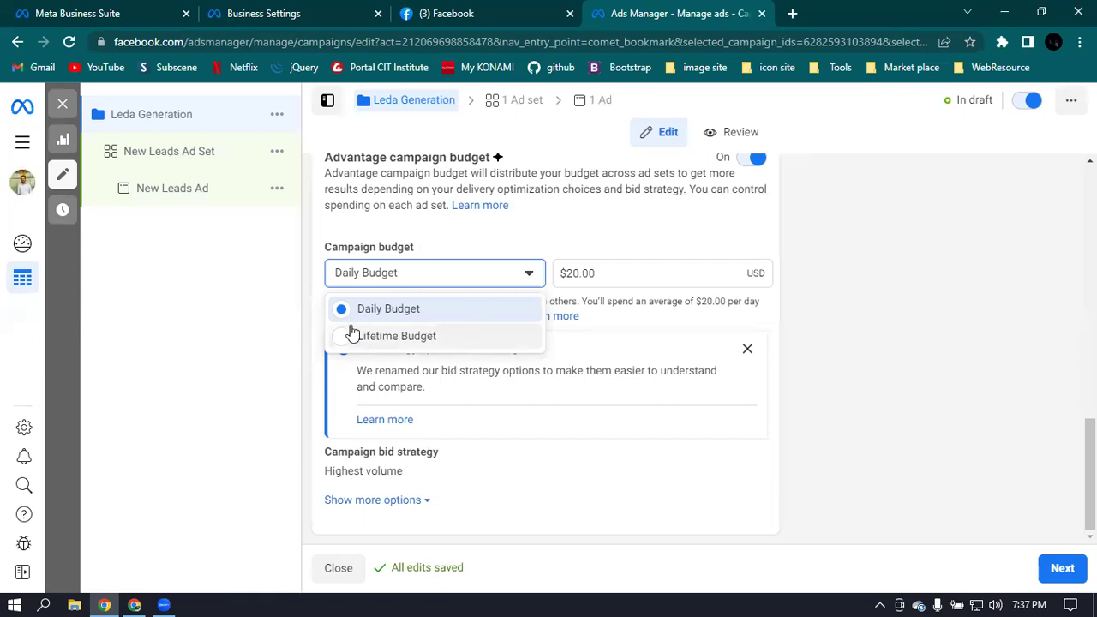
pyautogui.click(430, 311)
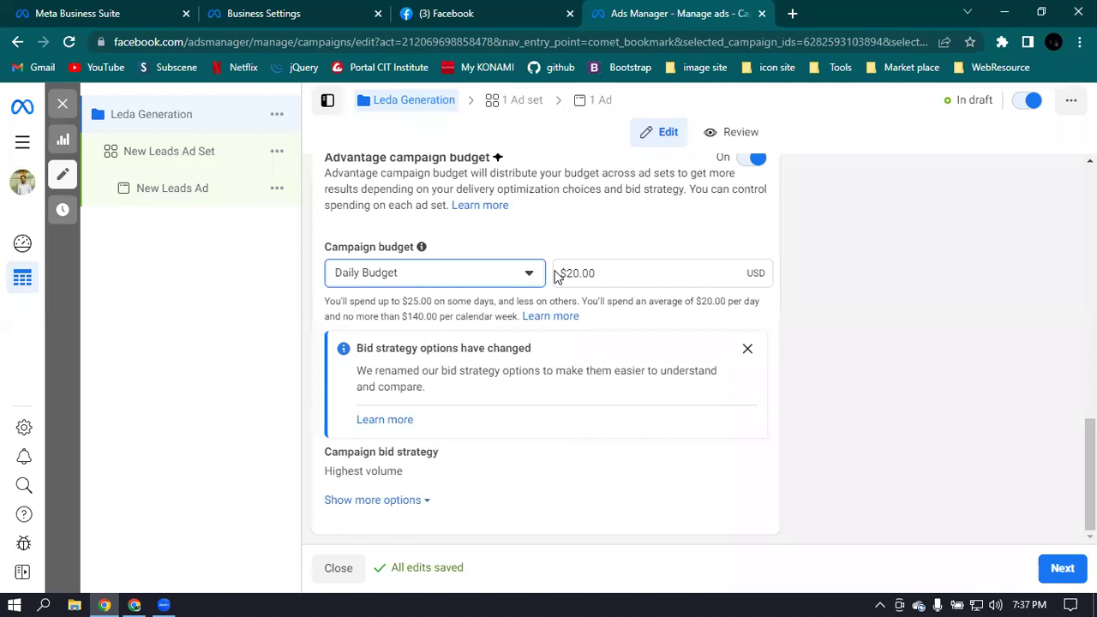
# Set the campaign's daily budget to $1,000.00.
pyautogui.click(616, 272)
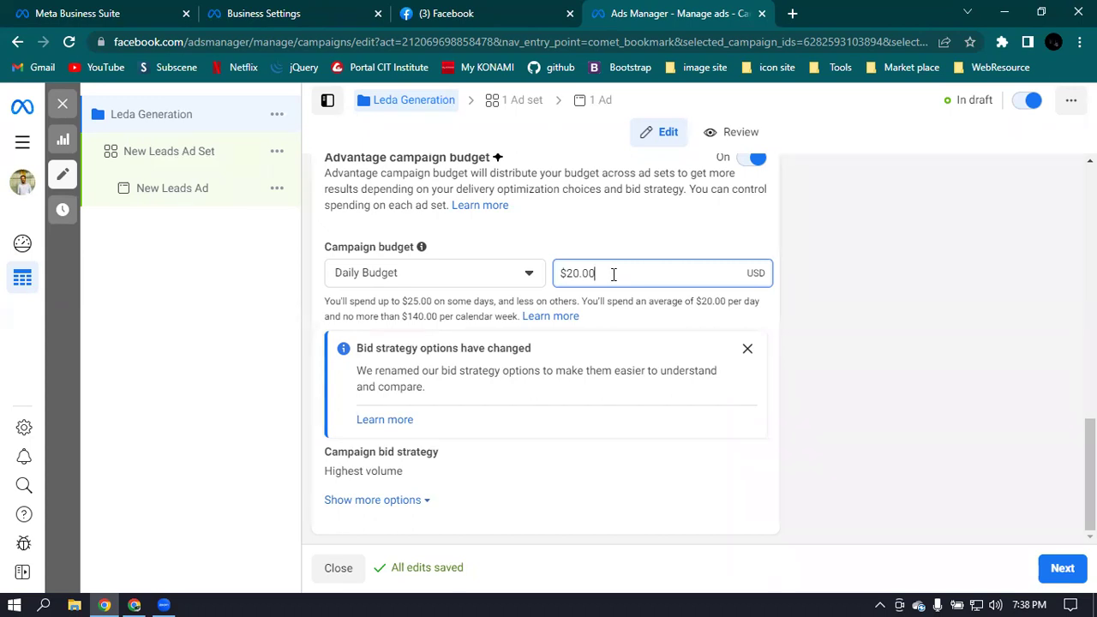
pyautogui.press('BackSpace')
pyautogui.press('BackSpace')
pyautogui.press('BackSpace')
pyautogui.write('000')
pyautogui.click(605, 240)
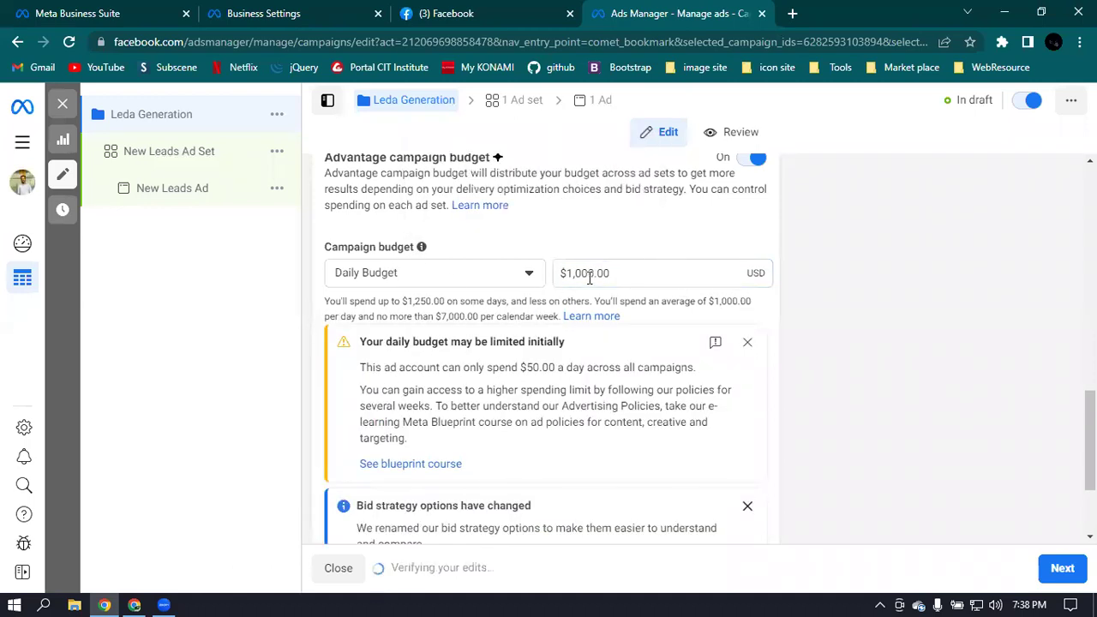
# Dismiss the notices about the changed bid strategy options and the initially limited daily budget.
pyautogui.scroll(2, 583, 284)
pyautogui.scroll(-1, 595, 380)
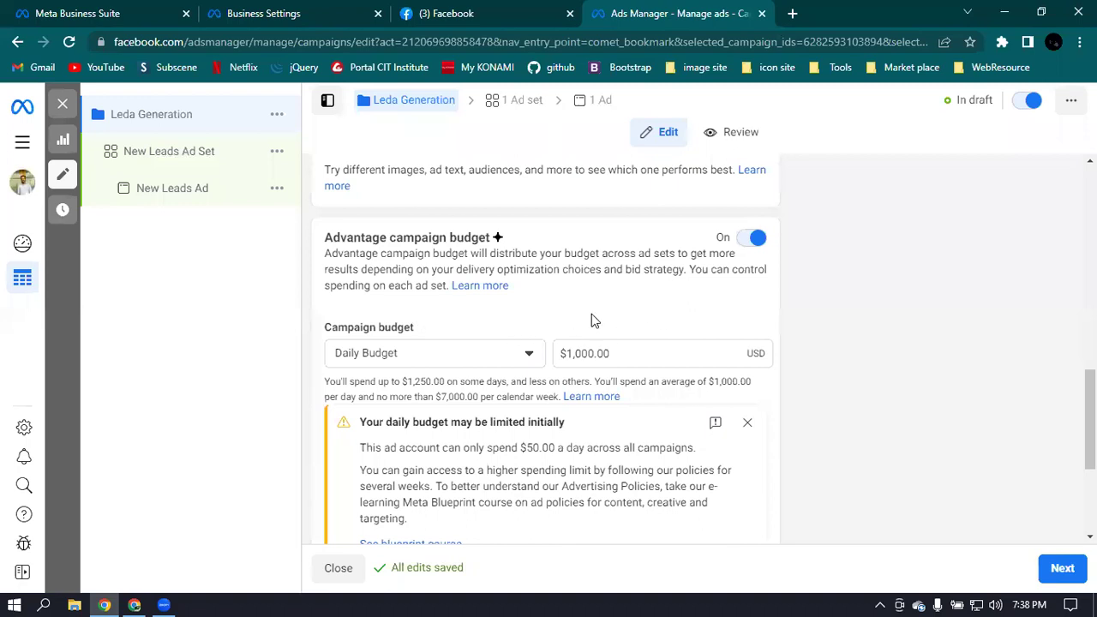
pyautogui.scroll(-3, 611, 305)
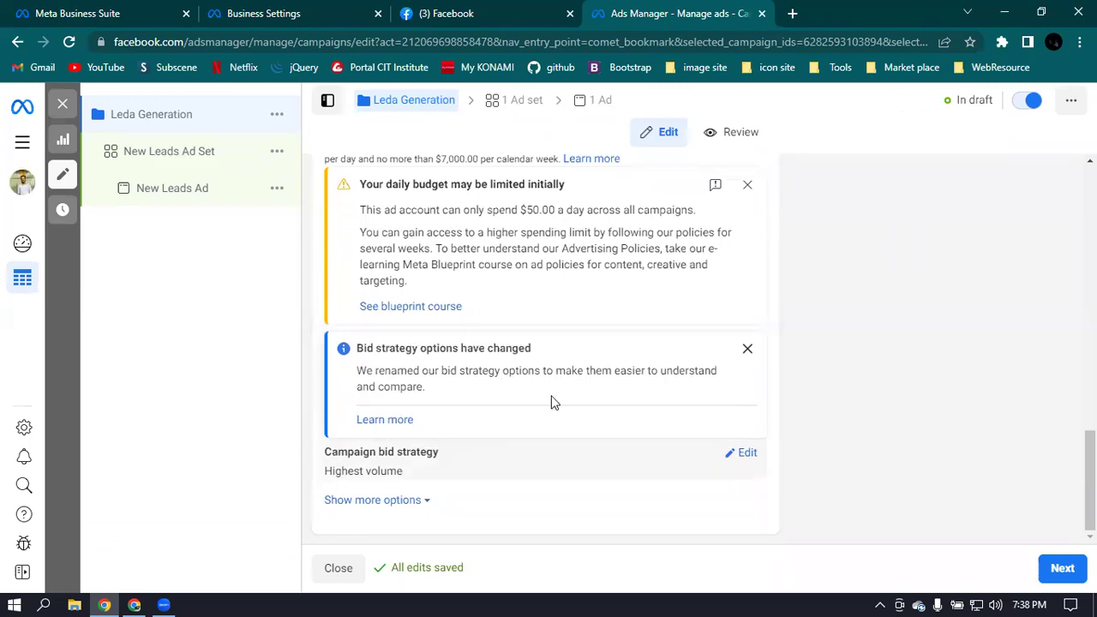
pyautogui.click(747, 349)
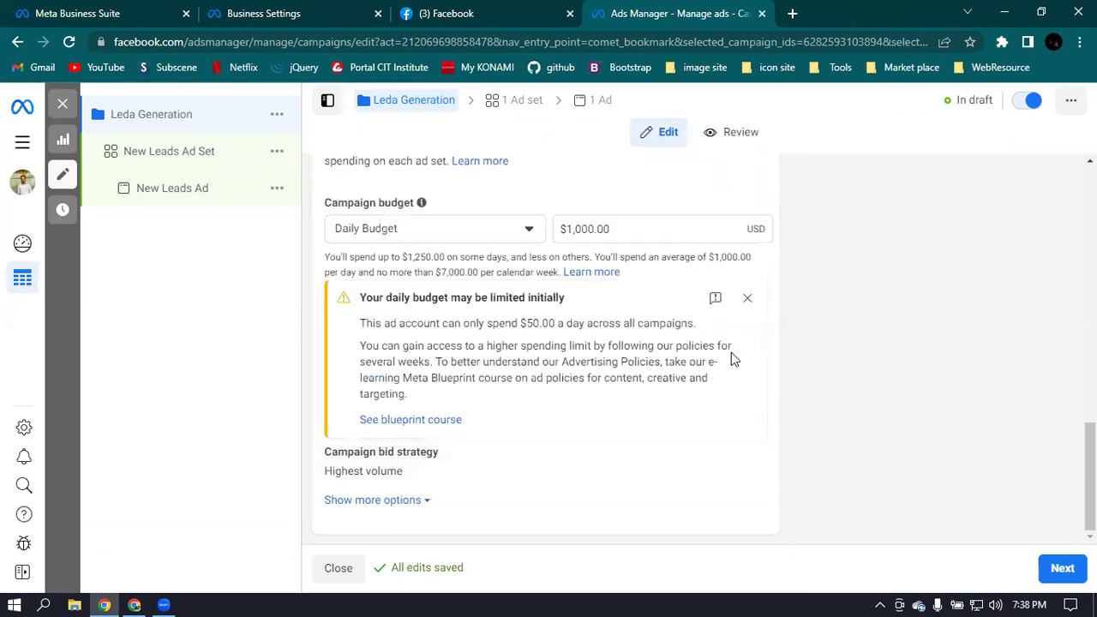
pyautogui.click(747, 298)
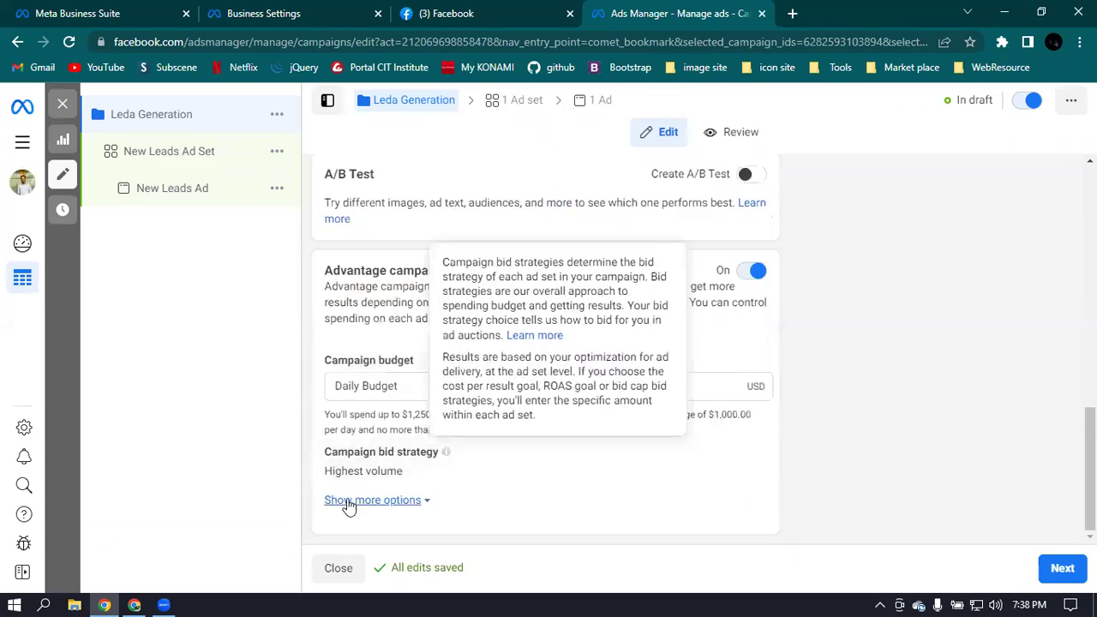
# Open the campaign bid strategy for editing and review its choices, including Cost per result goal and Bid cap, keeping Highest volume.
pyautogui.moveTo(387, 468)
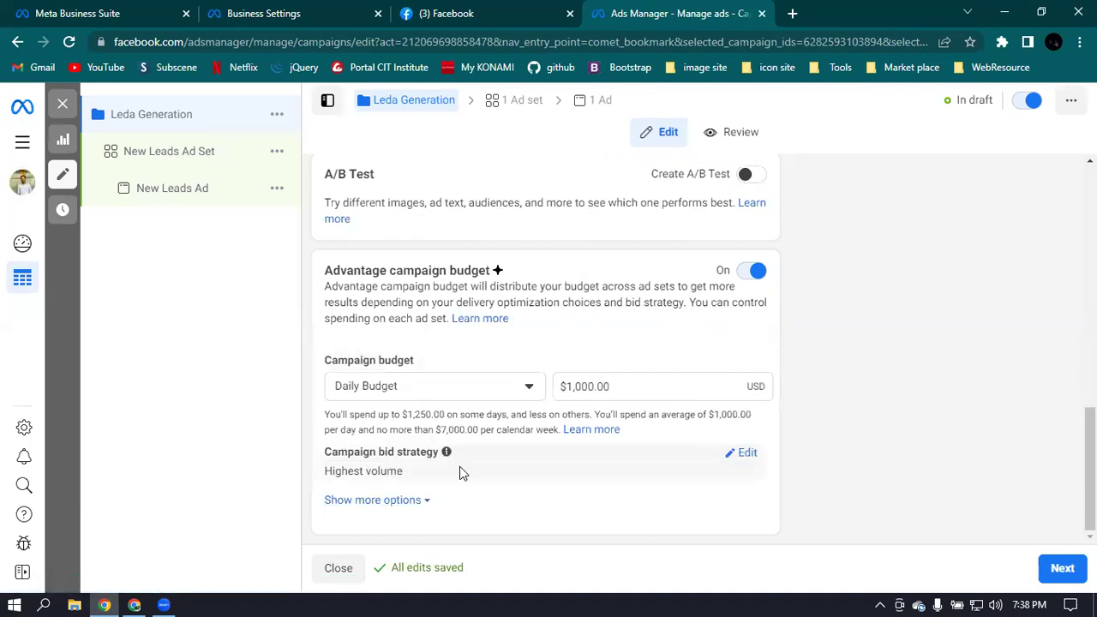
pyautogui.click(742, 455)
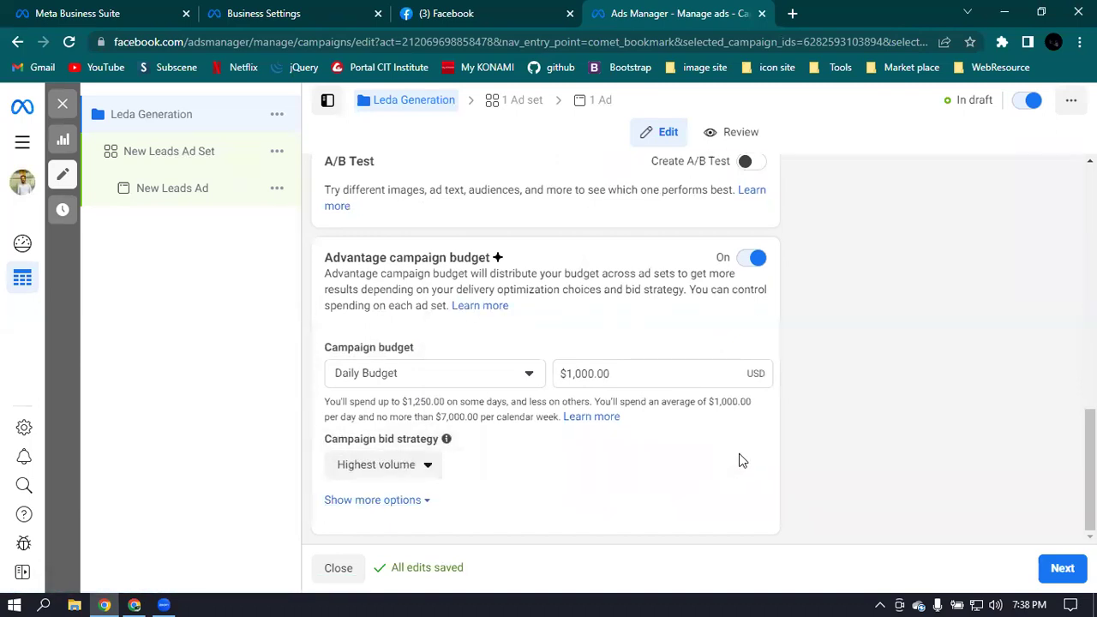
pyautogui.click(403, 474)
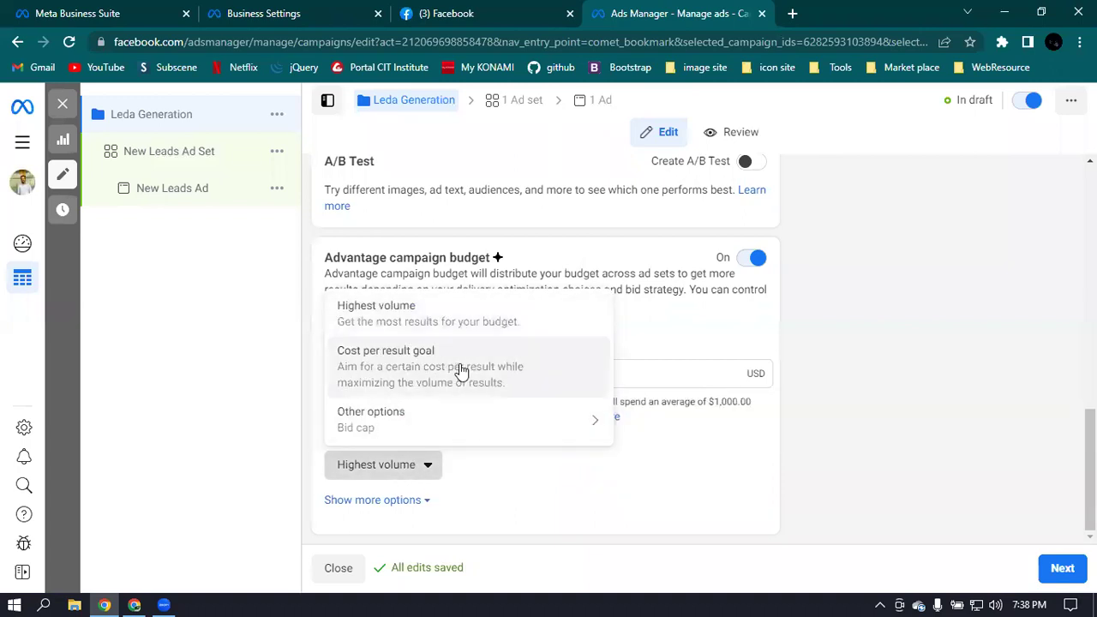
pyautogui.moveTo(370, 431)
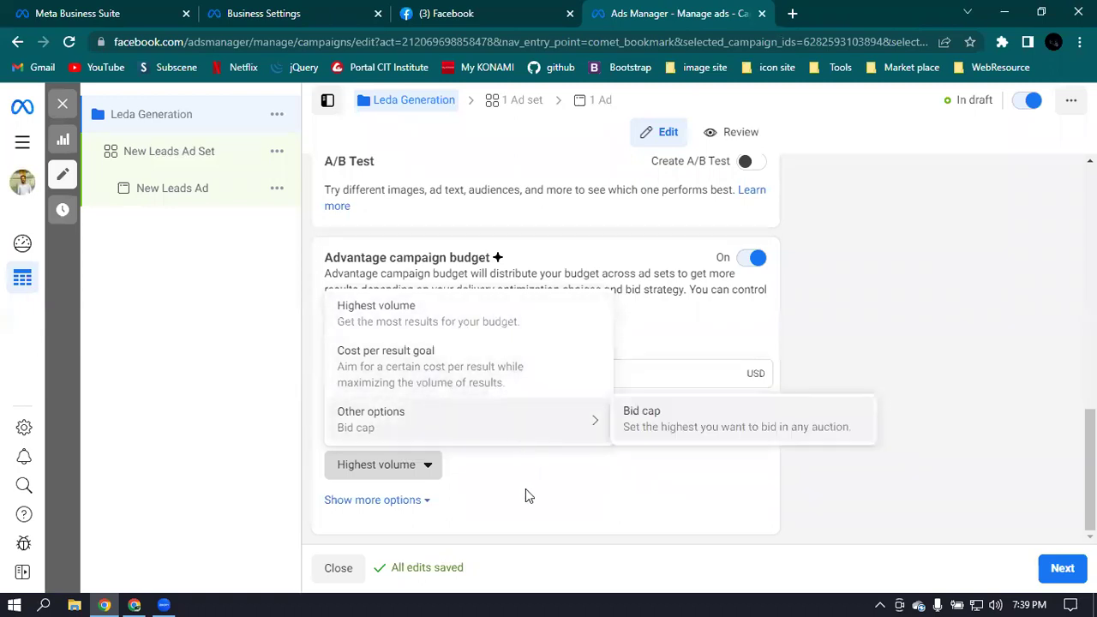
pyautogui.click(699, 458)
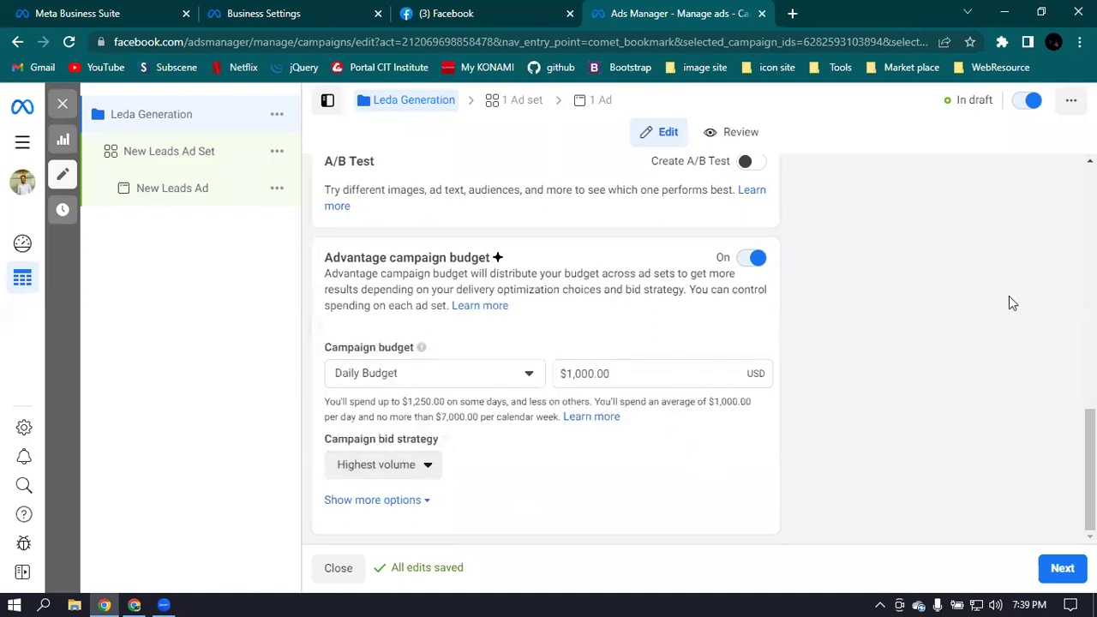
# Turn off Advantage campaign budget and continue to the ad set settings.
pyautogui.scroll(1, 790, 264)
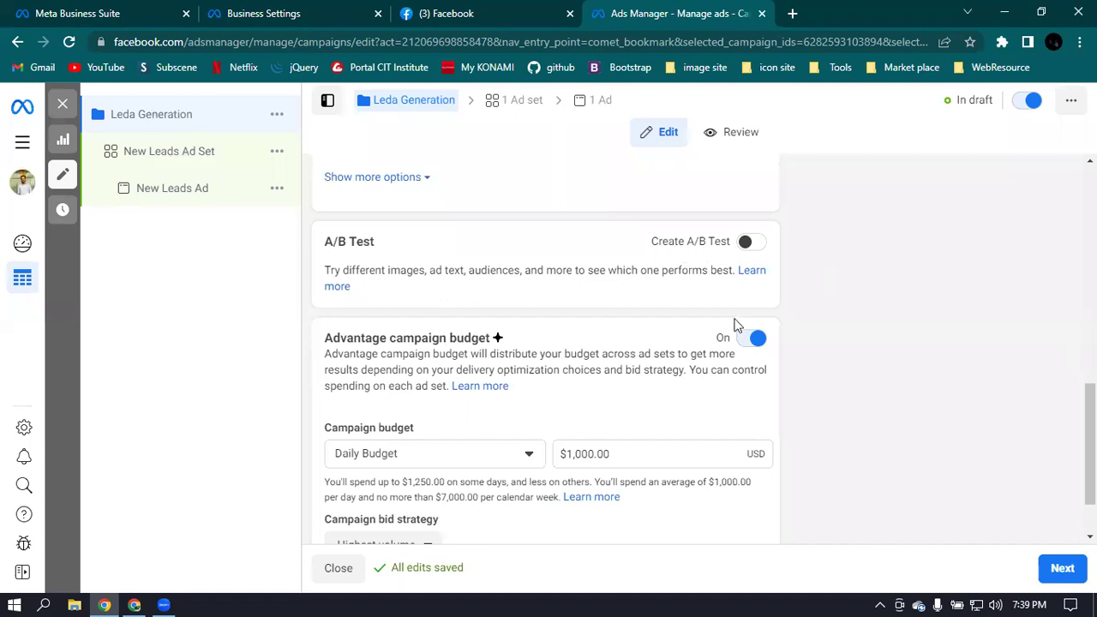
pyautogui.click(752, 338)
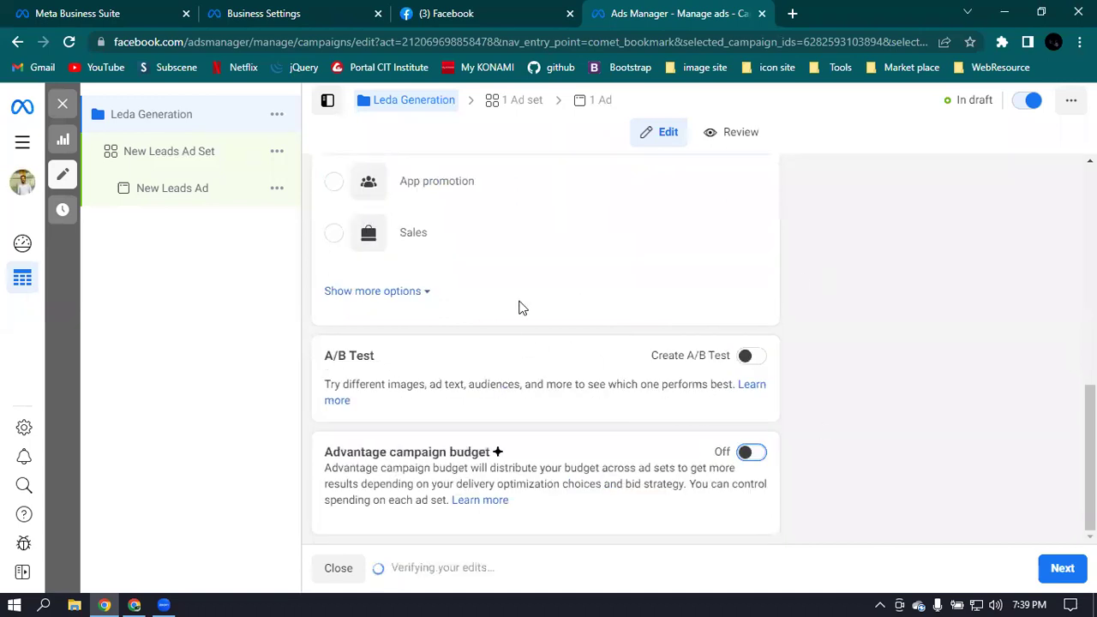
pyautogui.click(1062, 570)
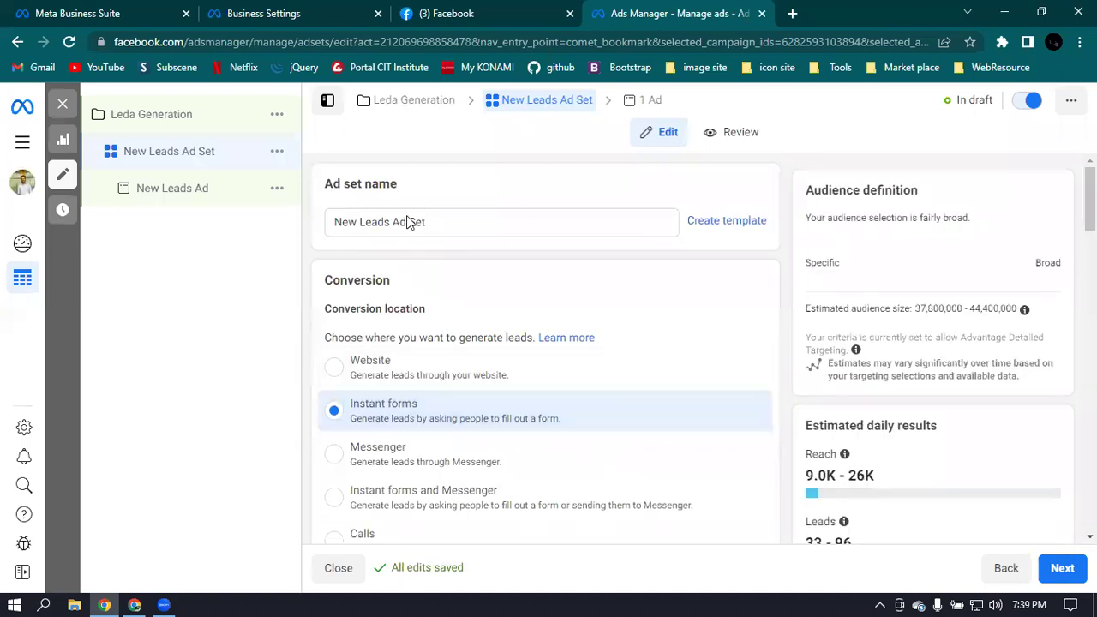
# Dismiss the conversion location recommendation and rename the ad set as University Lead Generation.
pyautogui.click(454, 219)
pyautogui.hotkey('ctrl', 'a')
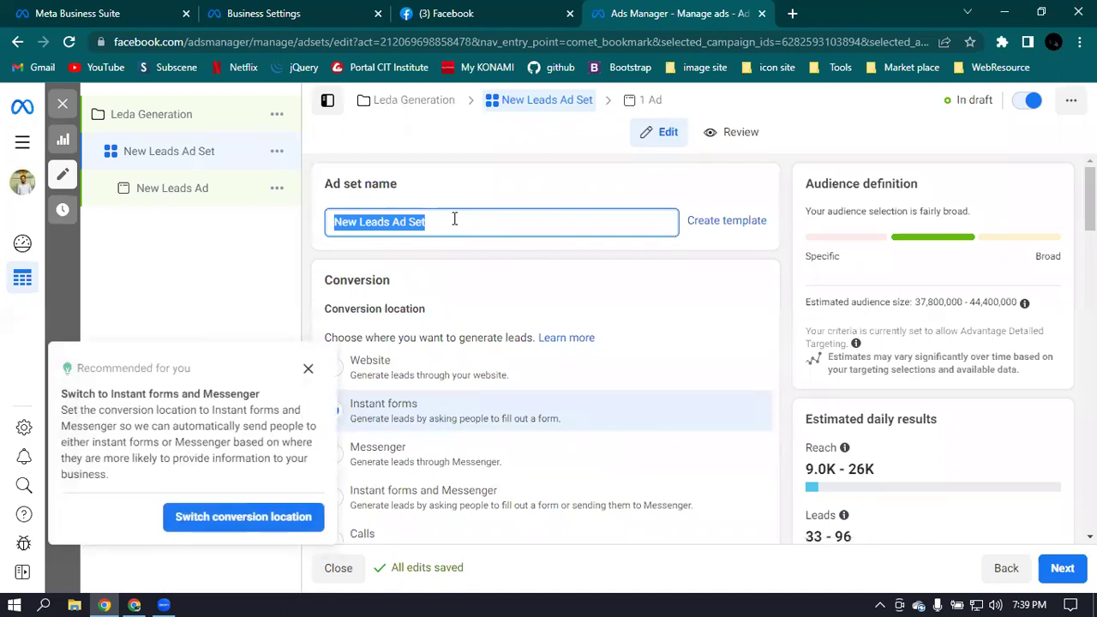
pyautogui.click(306, 369)
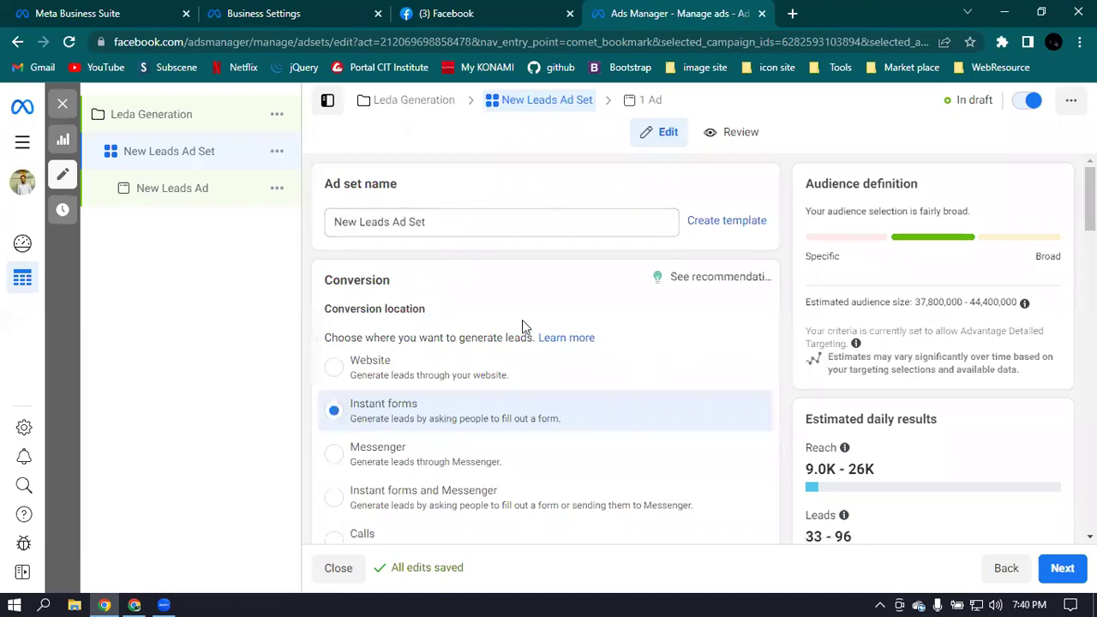
pyautogui.tripleClick(486, 221)
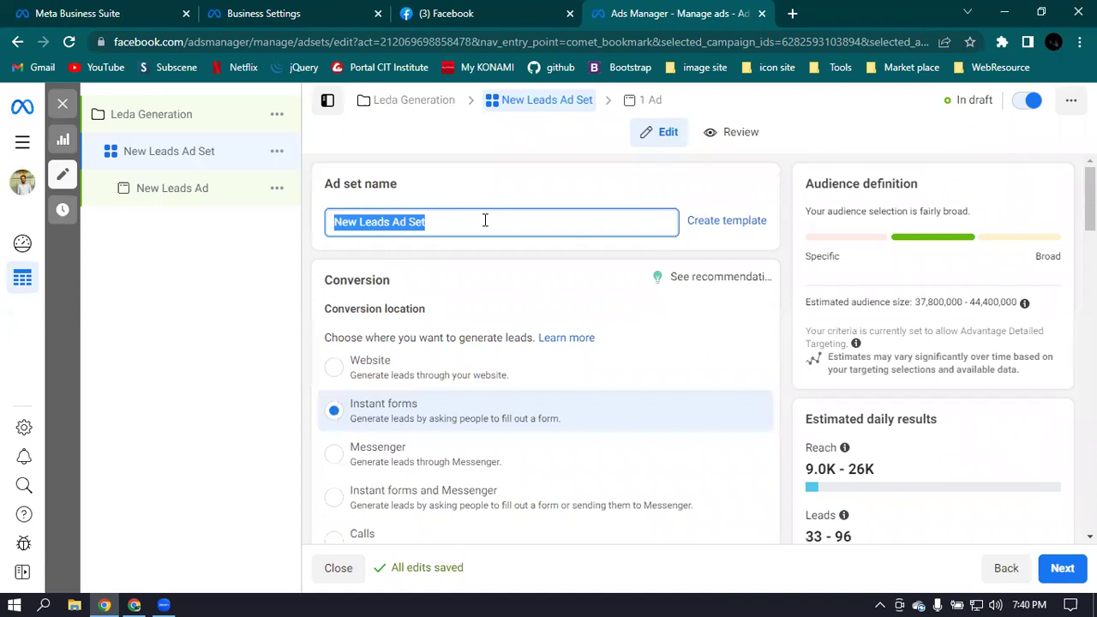
pyautogui.write('U')
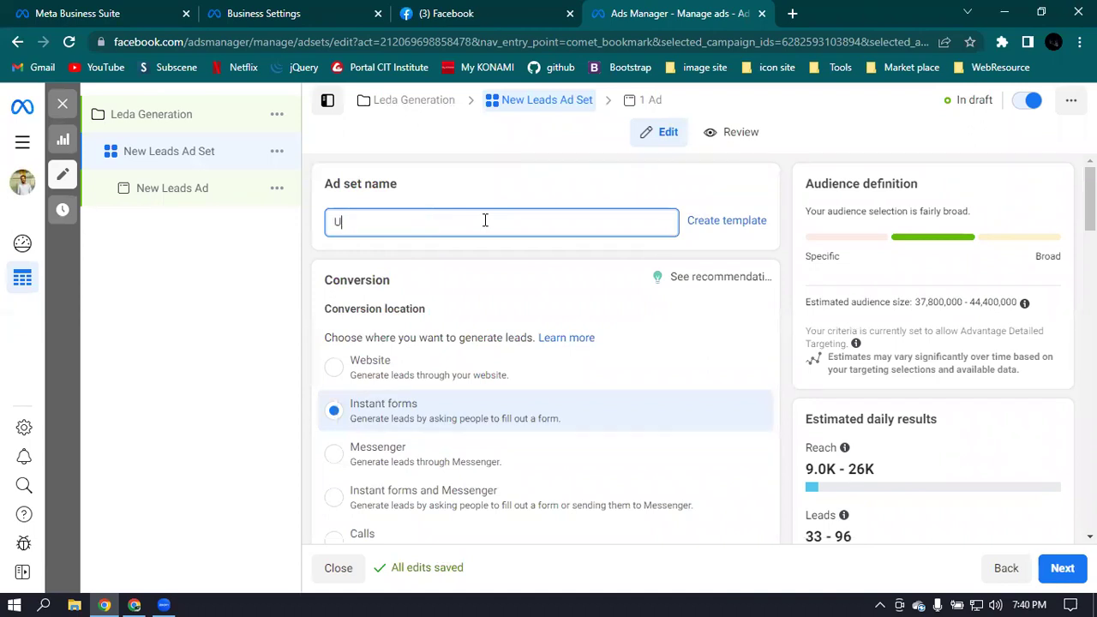
pyautogui.write('nive')
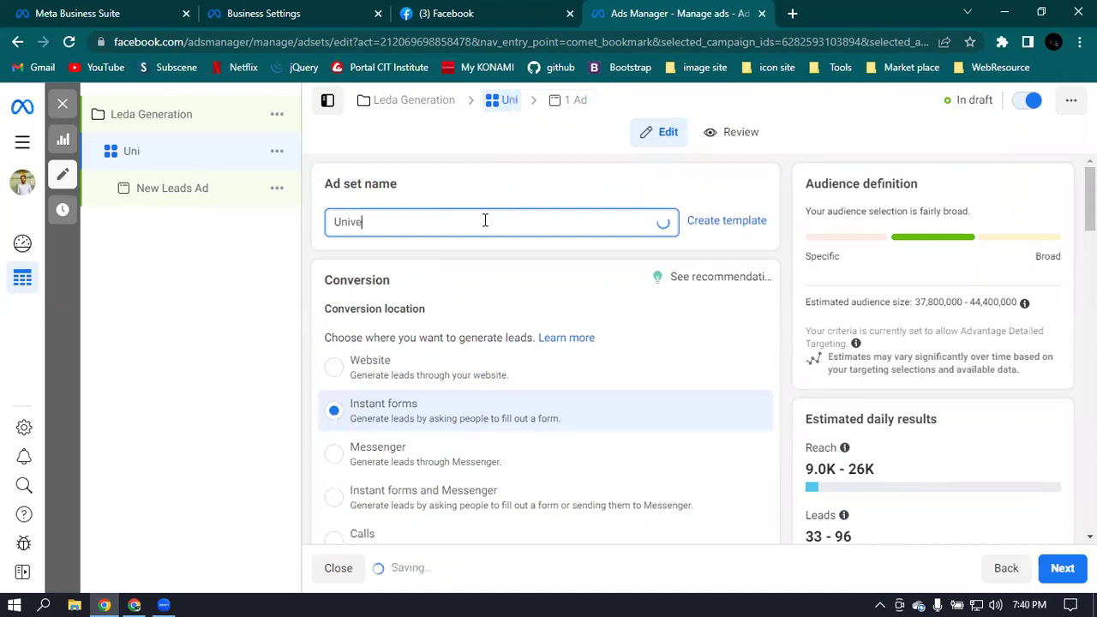
pyautogui.write('rsty')
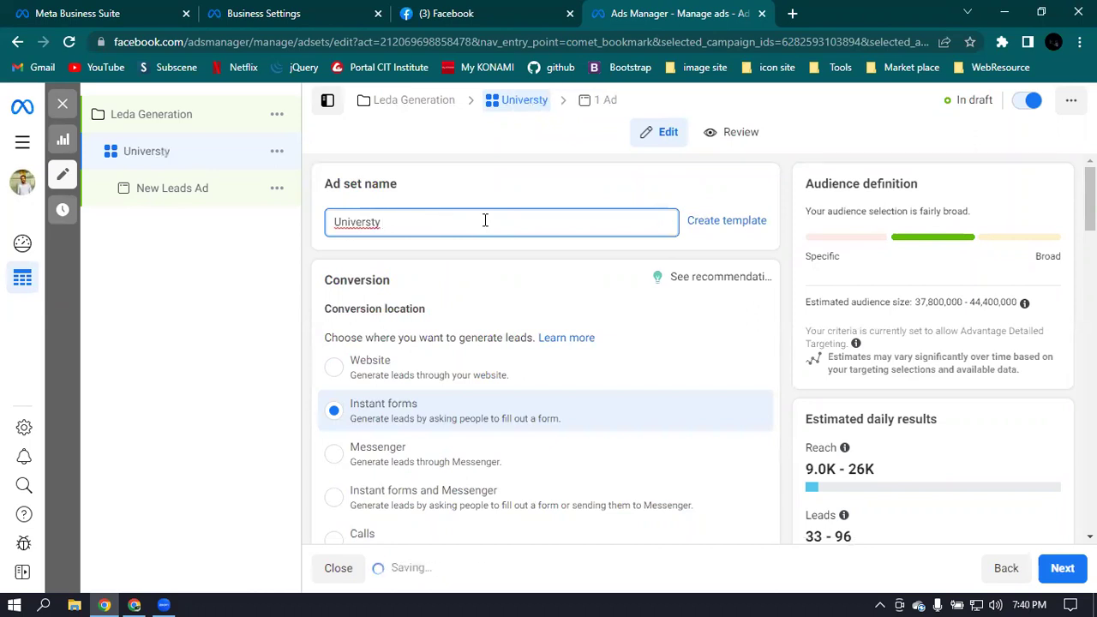
pyautogui.press('BackSpace')
pyautogui.press('BackSpace')
pyautogui.press('BackSpace')
pyautogui.press('BackSpace')
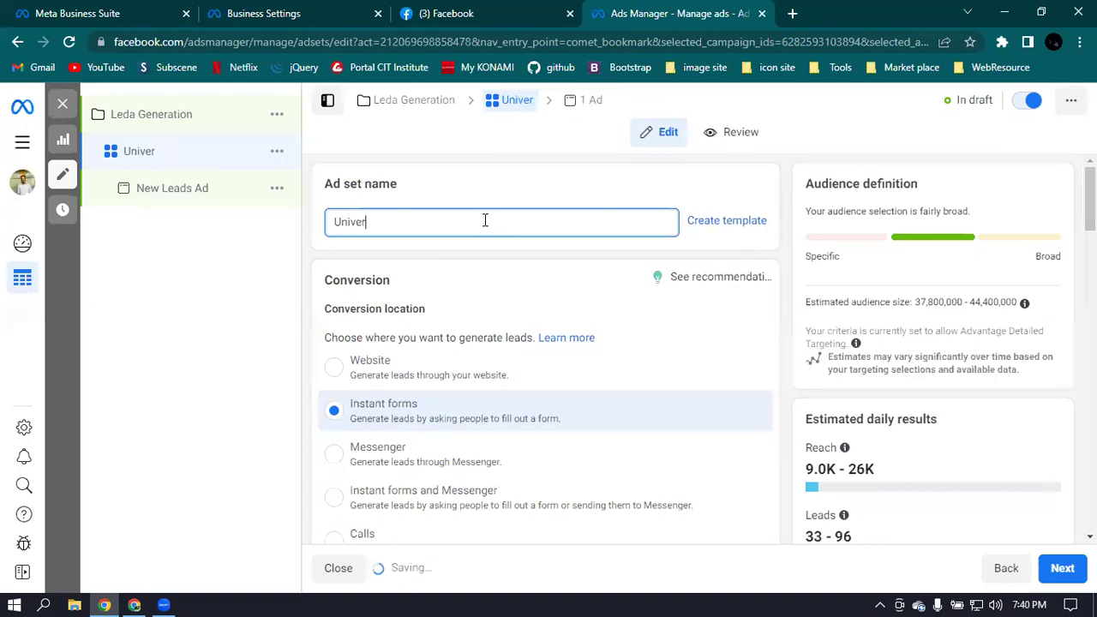
pyautogui.write('sity')
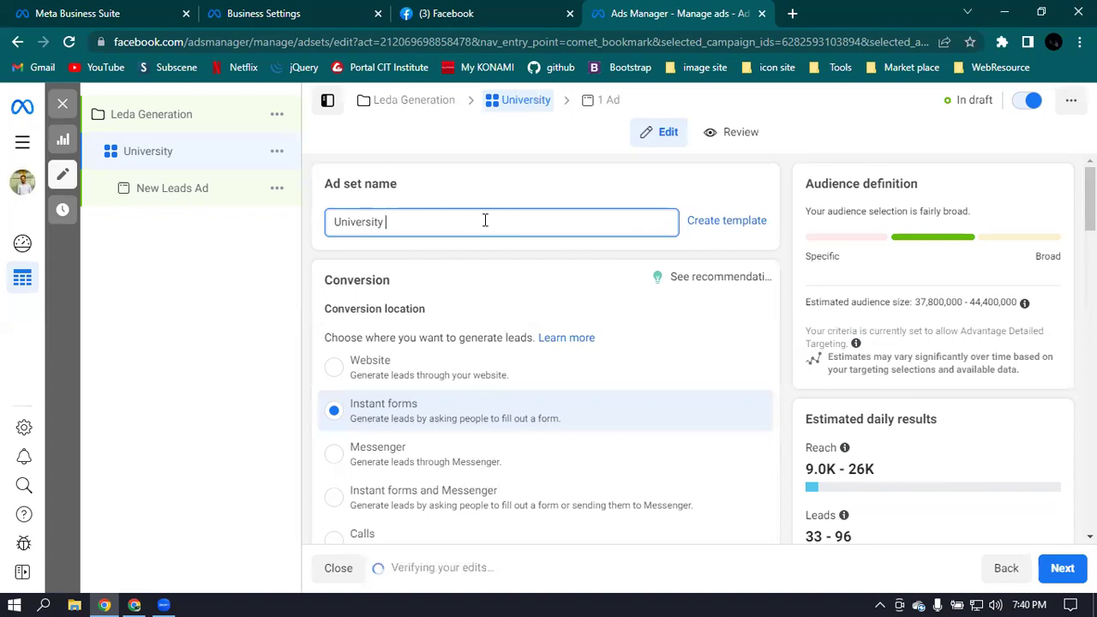
pyautogui.write('Lead ')
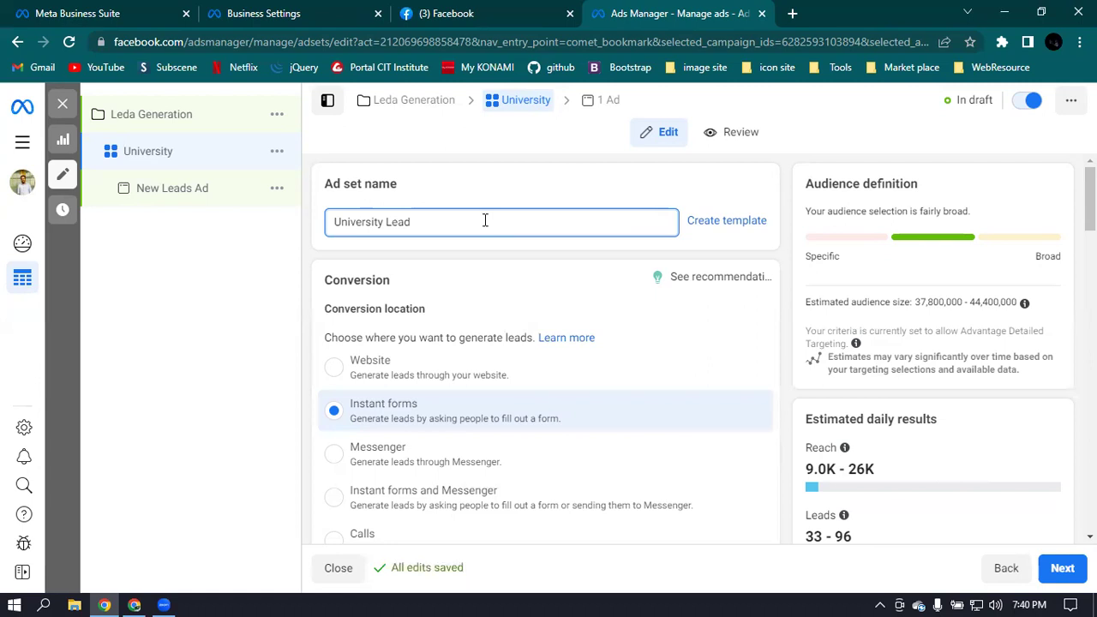
pyautogui.write('Genera')
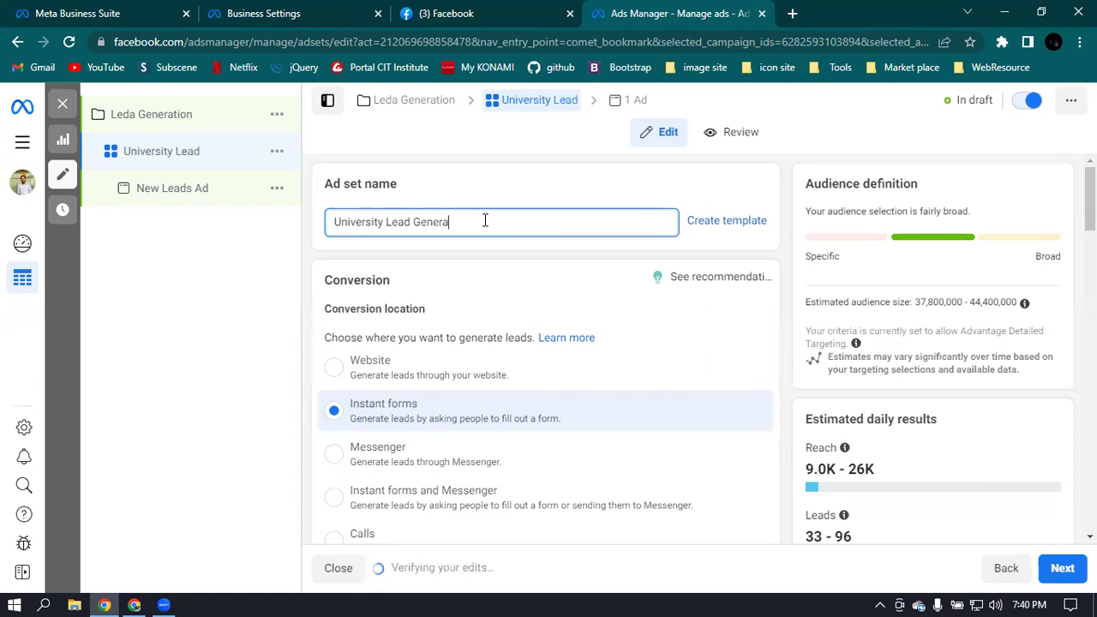
pyautogui.write('tion')
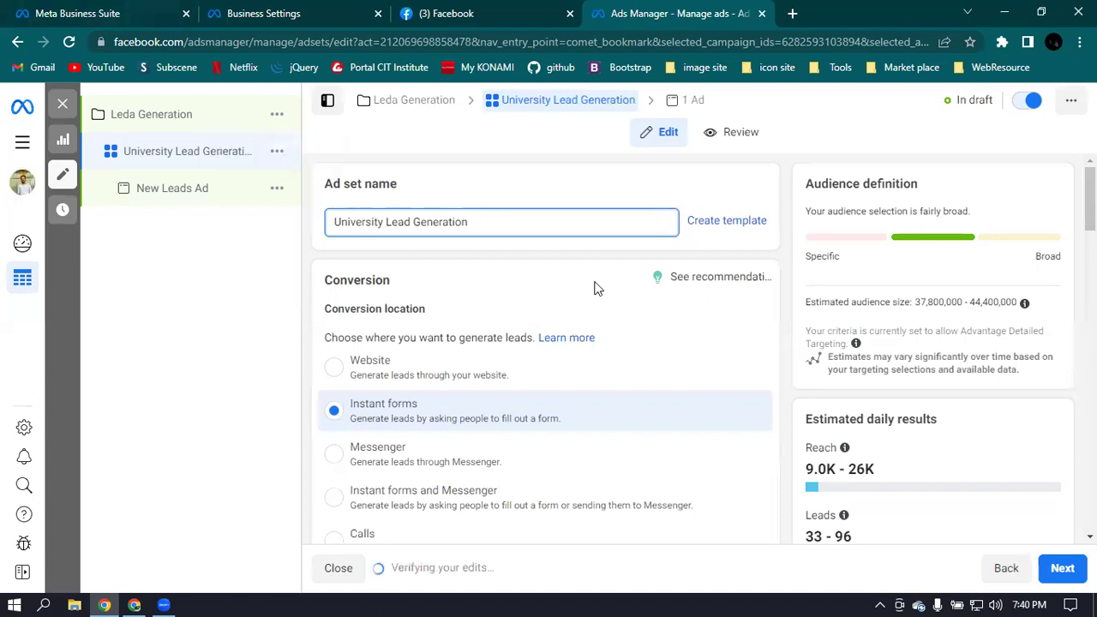
# Try Website as the ad set's conversion location, and switch back to Instant forms.
pyautogui.scroll(-1, 577, 289)
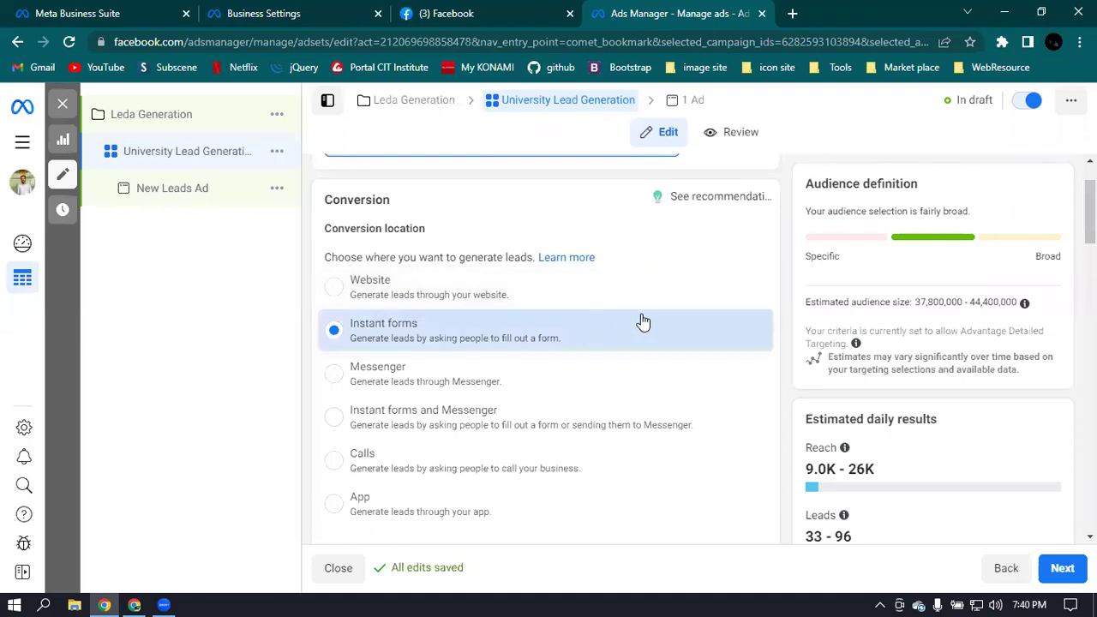
pyautogui.scroll(-1, 706, 240)
pyautogui.scroll(1, 706, 241)
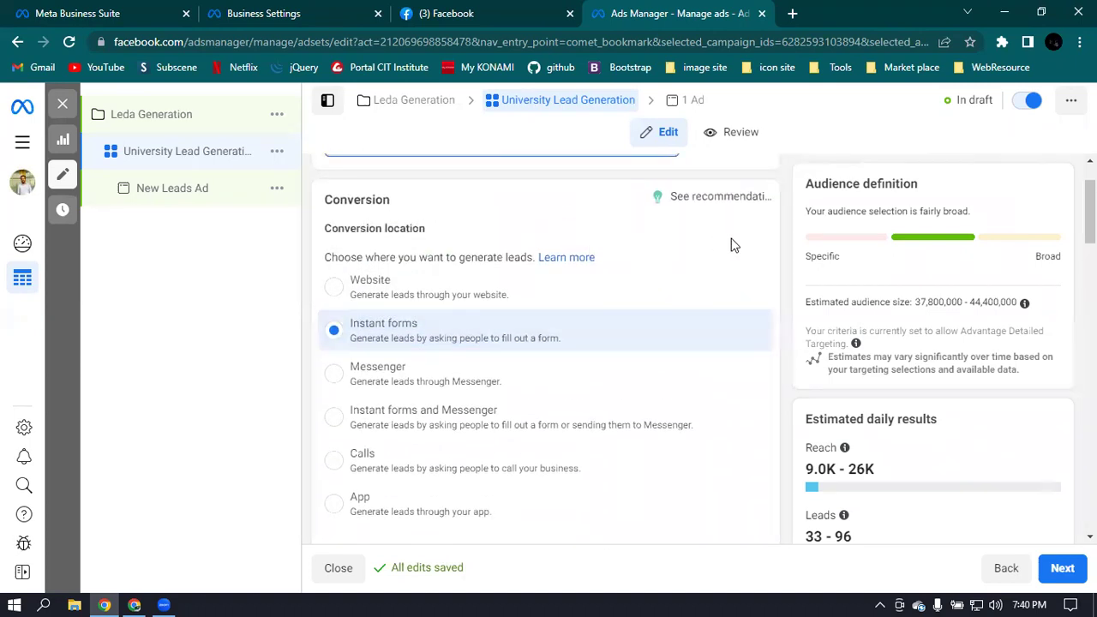
pyautogui.click(336, 289)
pyautogui.click(560, 293)
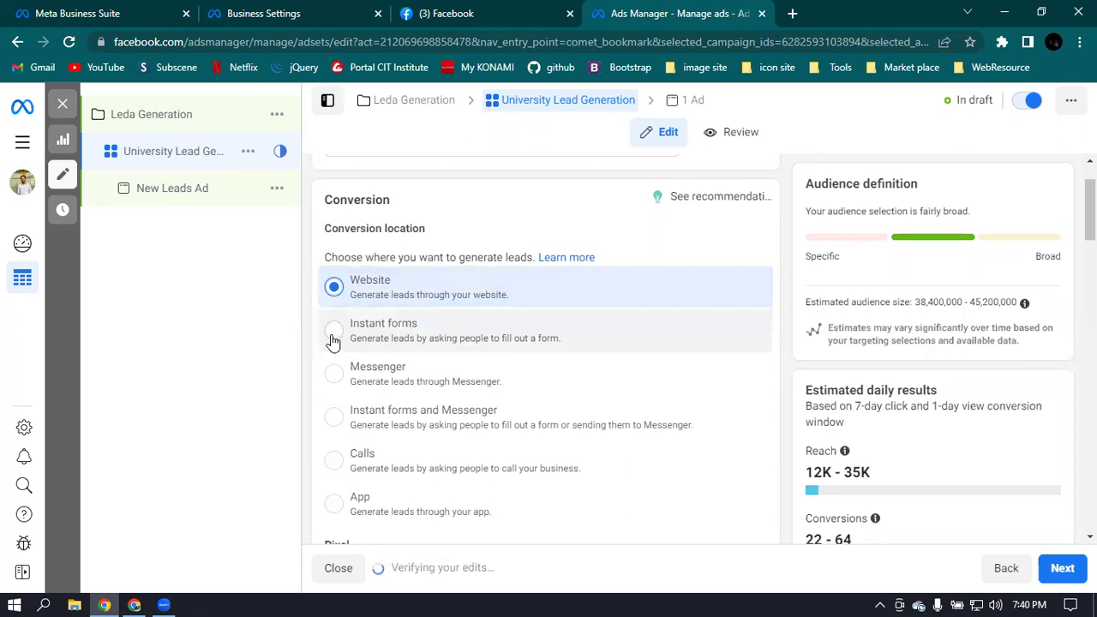
pyautogui.click(567, 343)
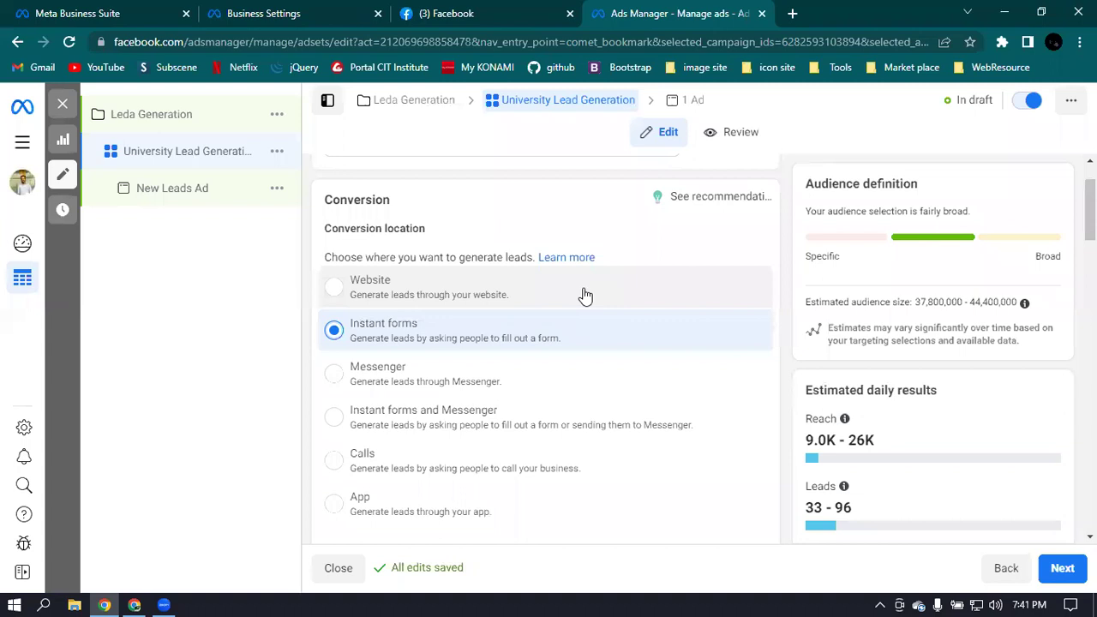
# Try Instant forms and Messenger as the conversion location, and return to Instant forms.
pyautogui.scroll(-1, 509, 340)
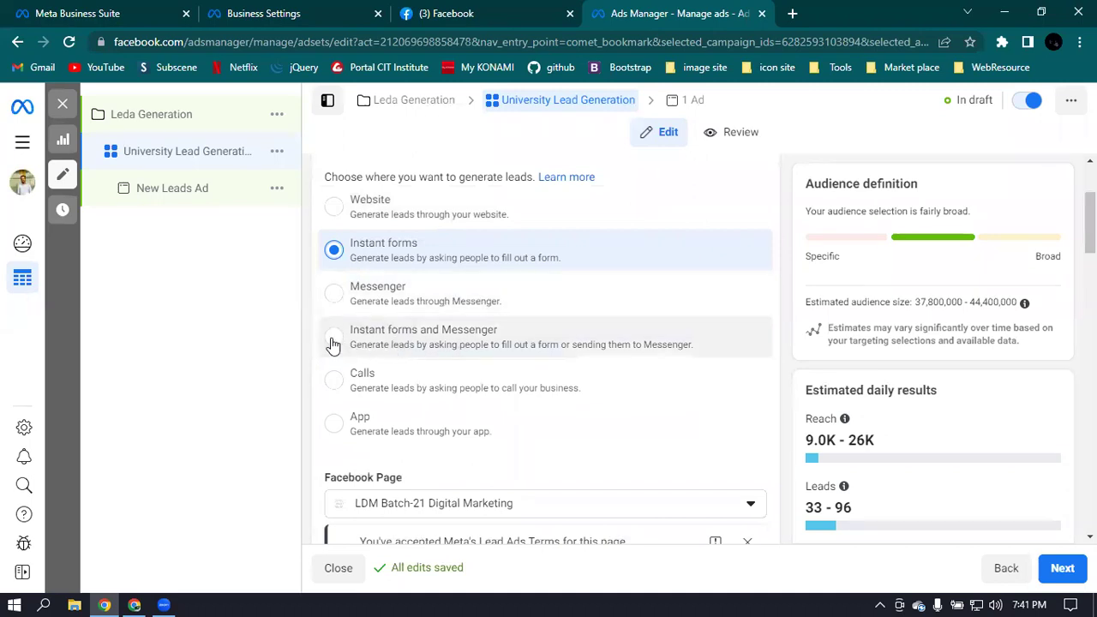
pyautogui.click(525, 350)
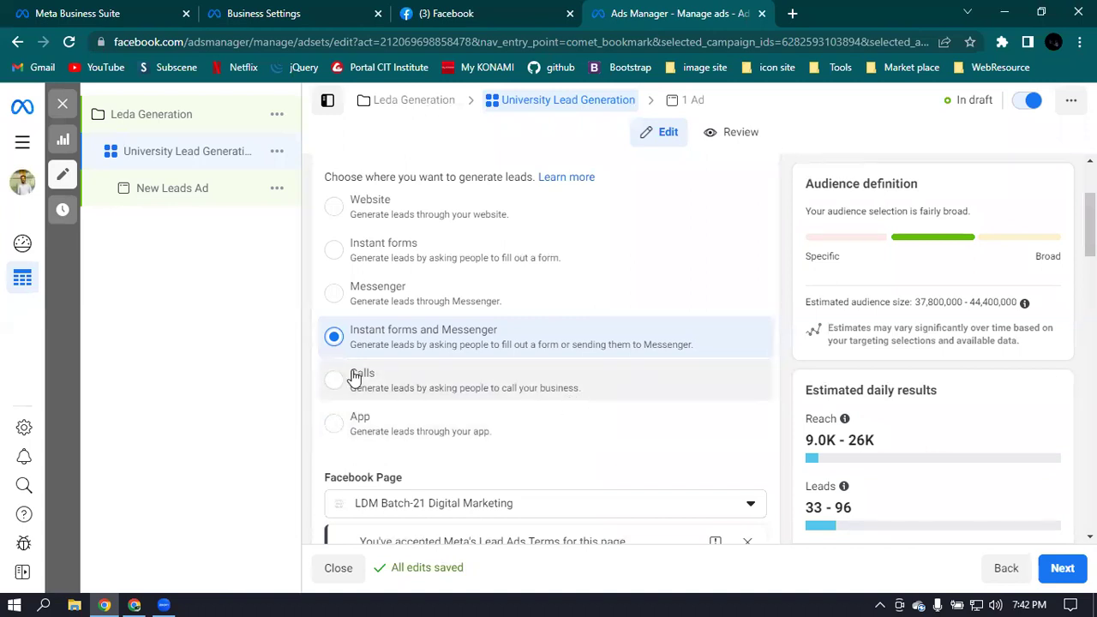
pyautogui.click(334, 249)
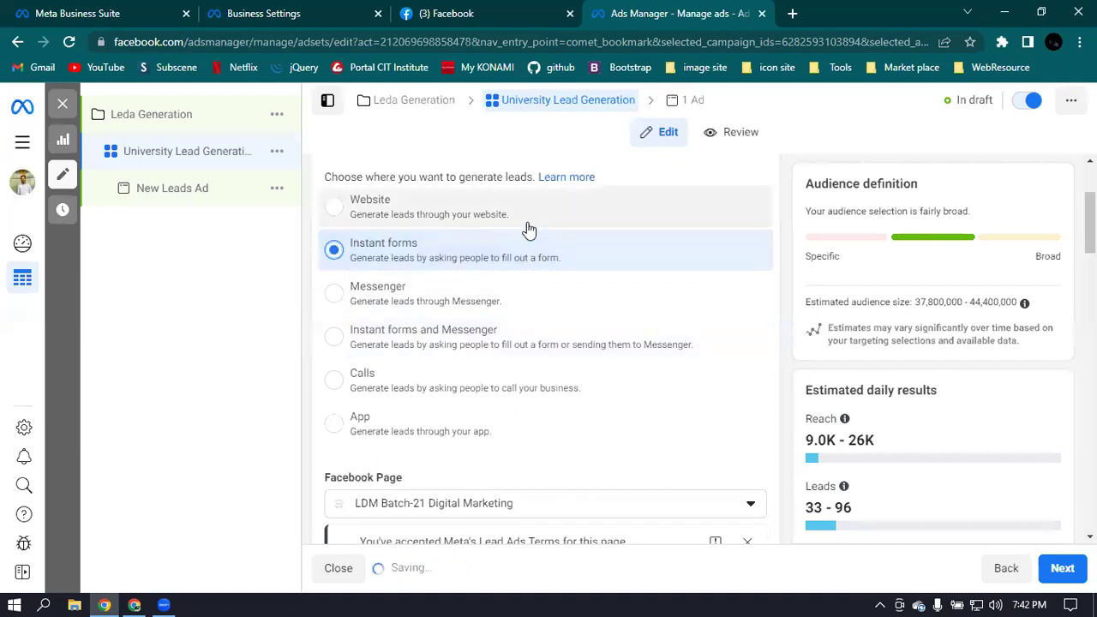
# Change the ad set's Facebook Page to horekmal.net.
pyautogui.scroll(-3, 610, 343)
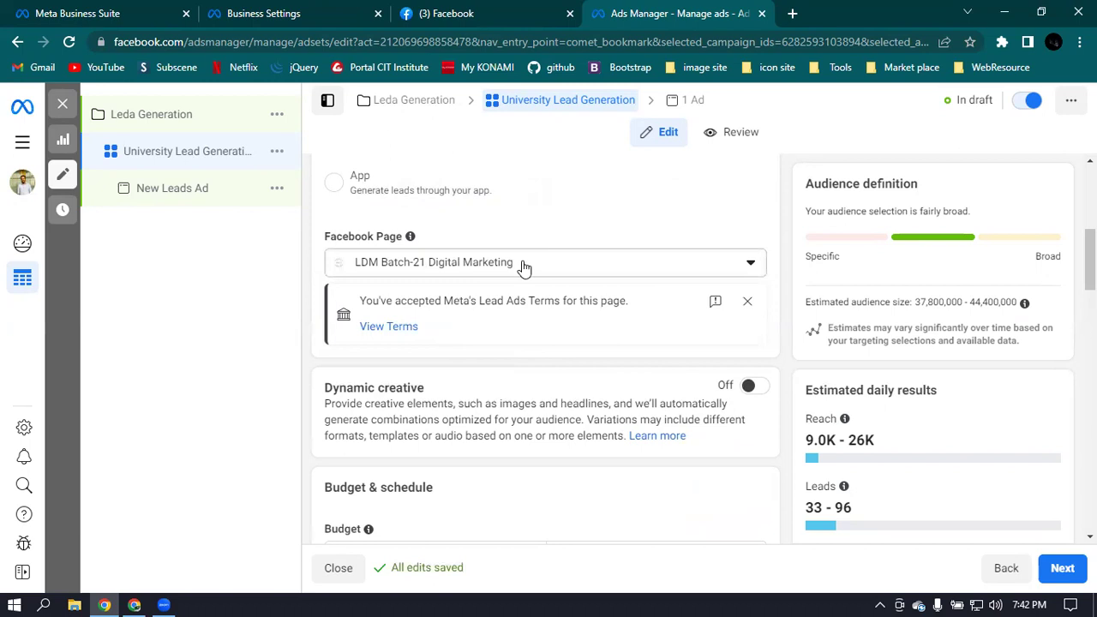
pyautogui.scroll(2, 568, 283)
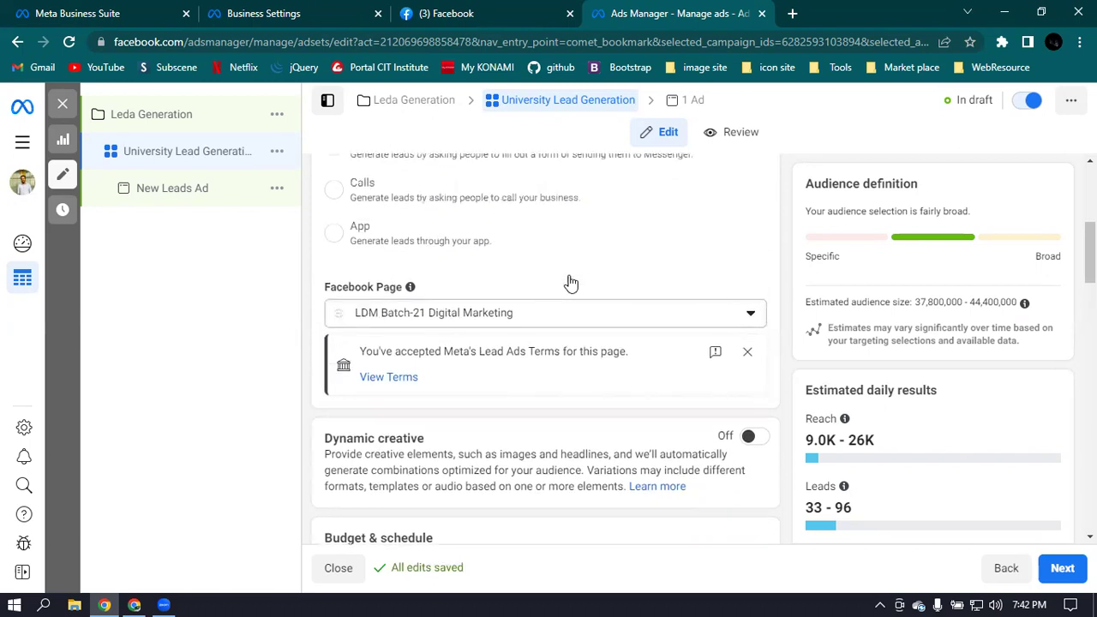
pyautogui.scroll(-2, 463, 289)
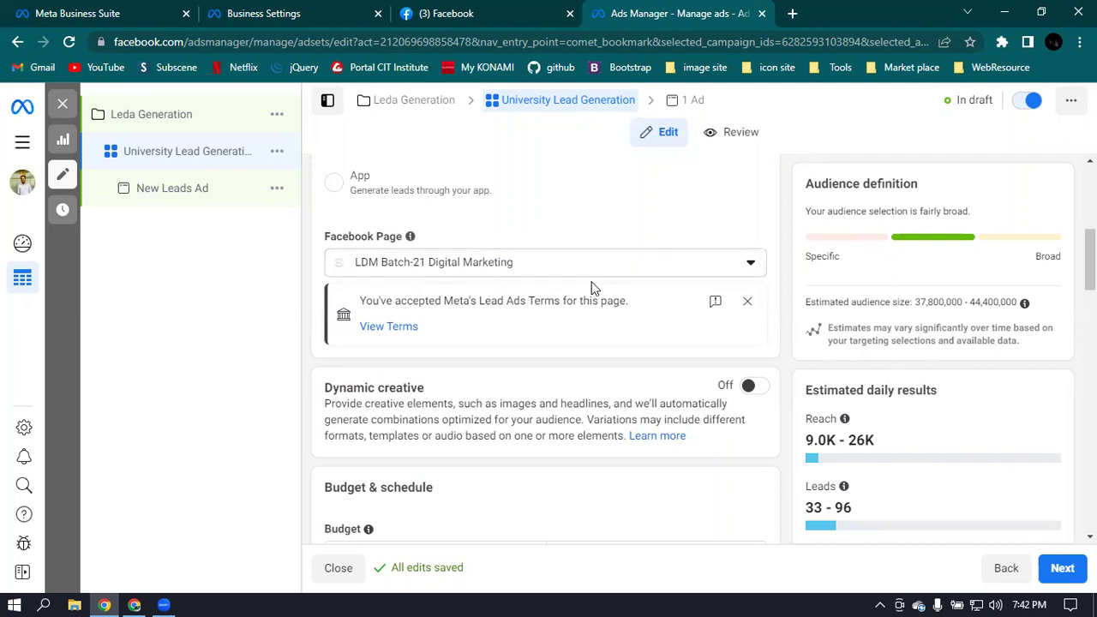
pyautogui.click(669, 268)
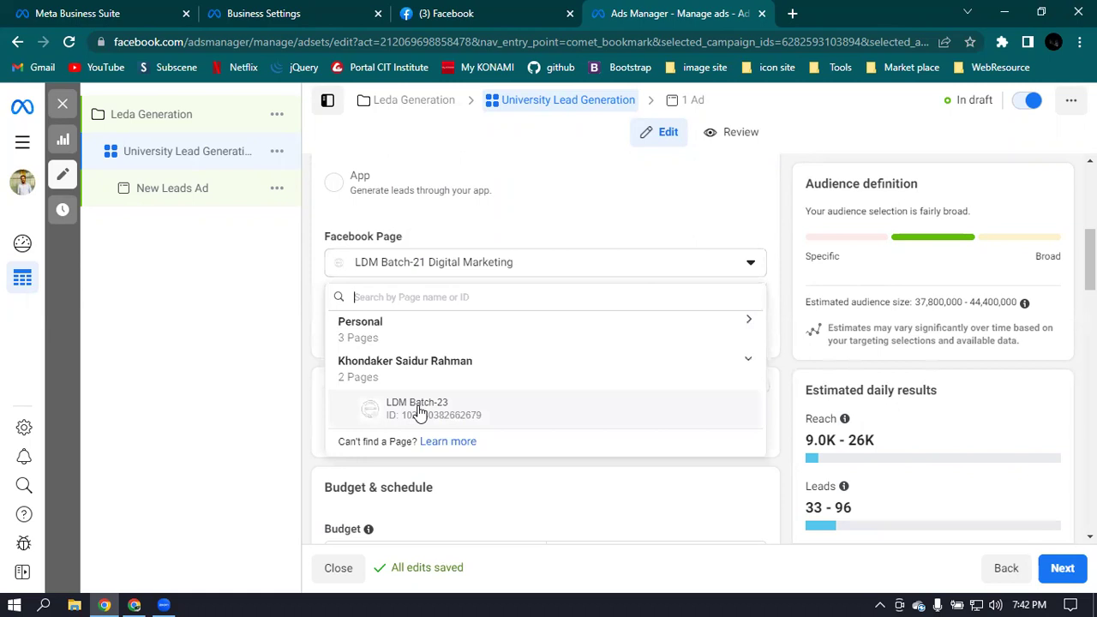
pyautogui.click(736, 330)
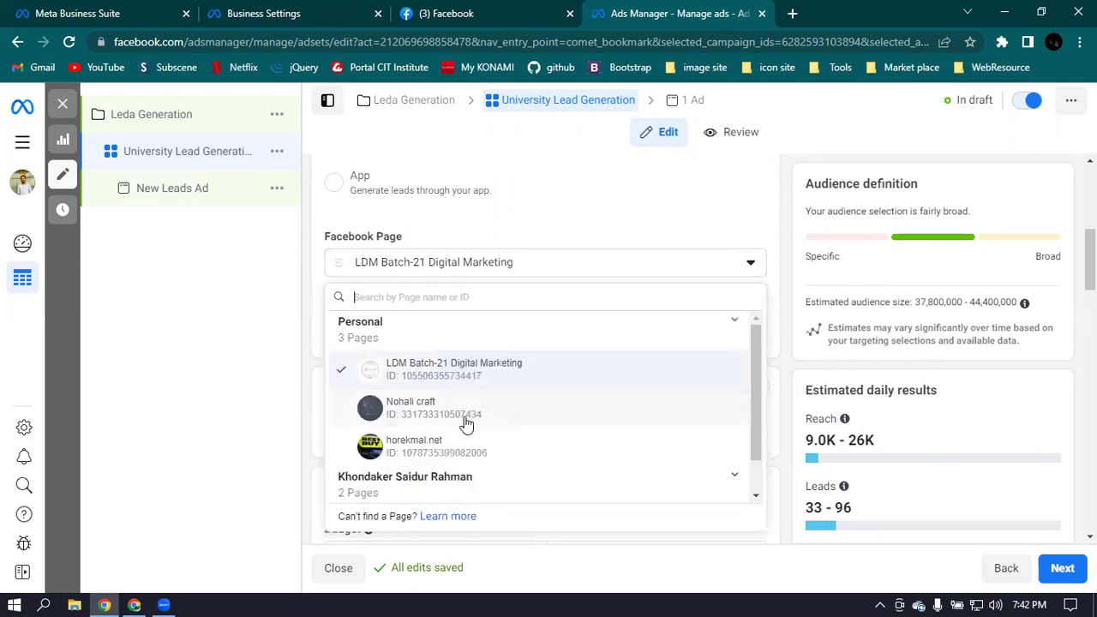
pyautogui.click(403, 446)
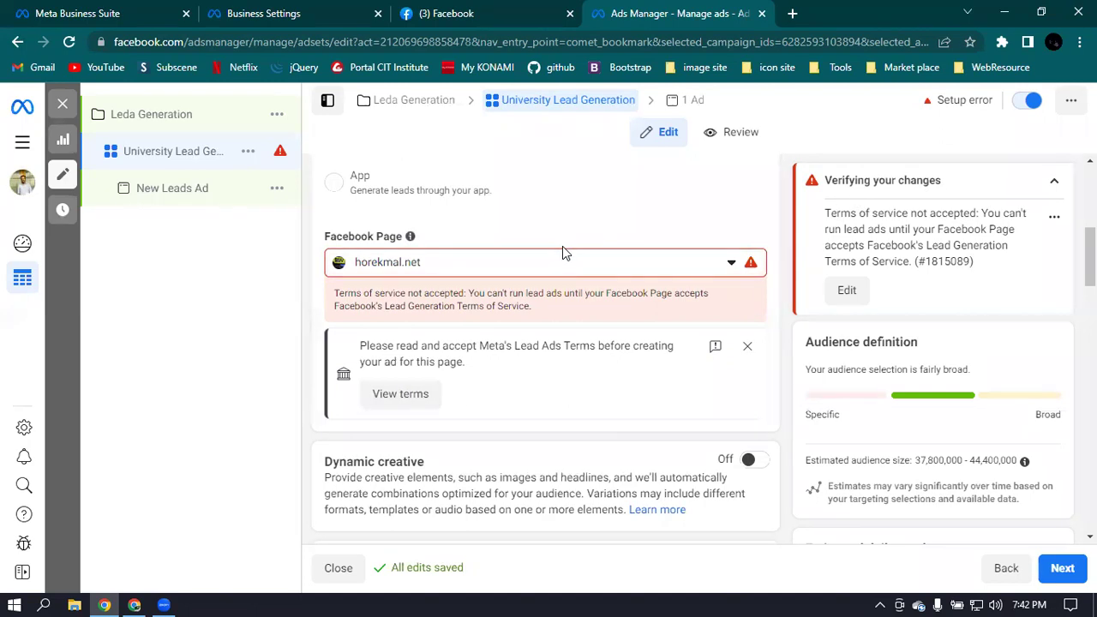
# Accept Meta's Lead Ads Terms for horekmal.net, and switch the ad set's Page back to LDM Batch-21 Digital Marketing.
pyautogui.click(410, 399)
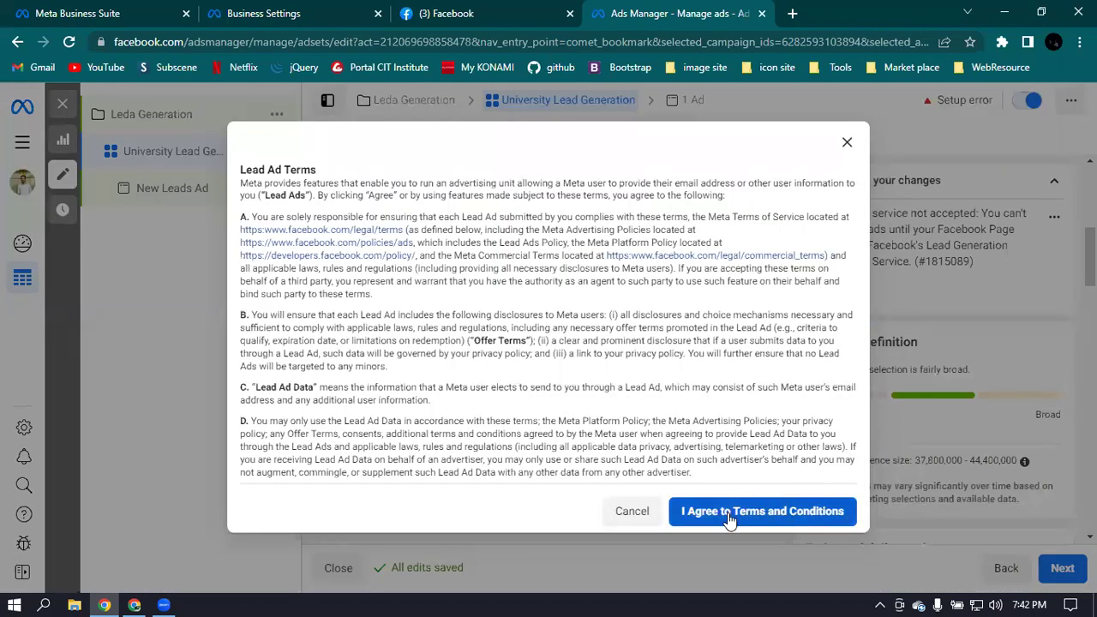
pyautogui.click(785, 515)
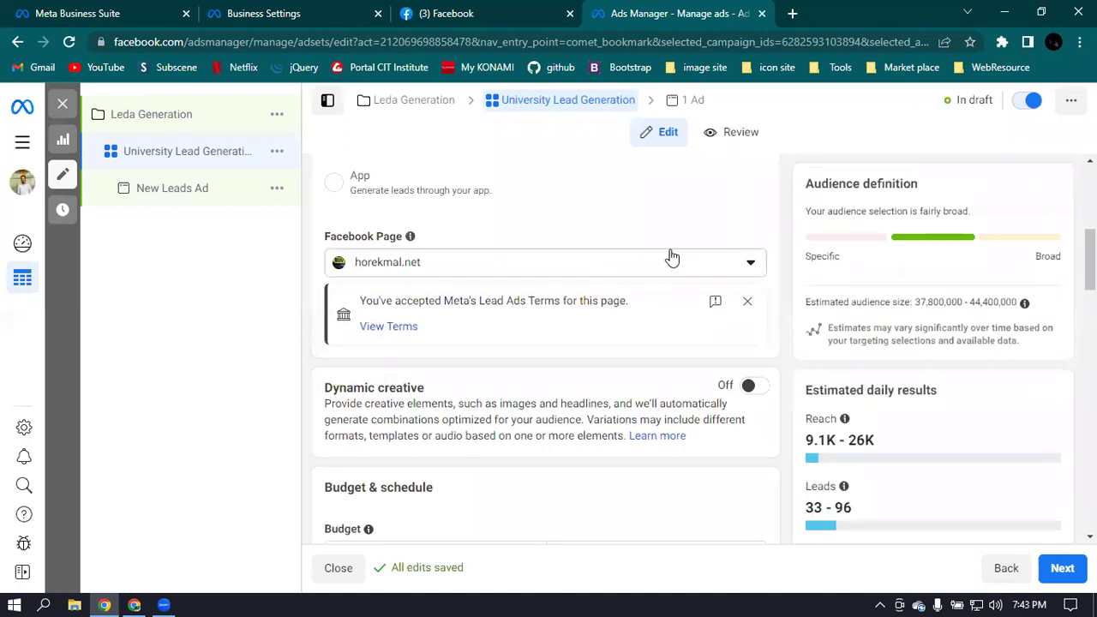
pyautogui.click(536, 273)
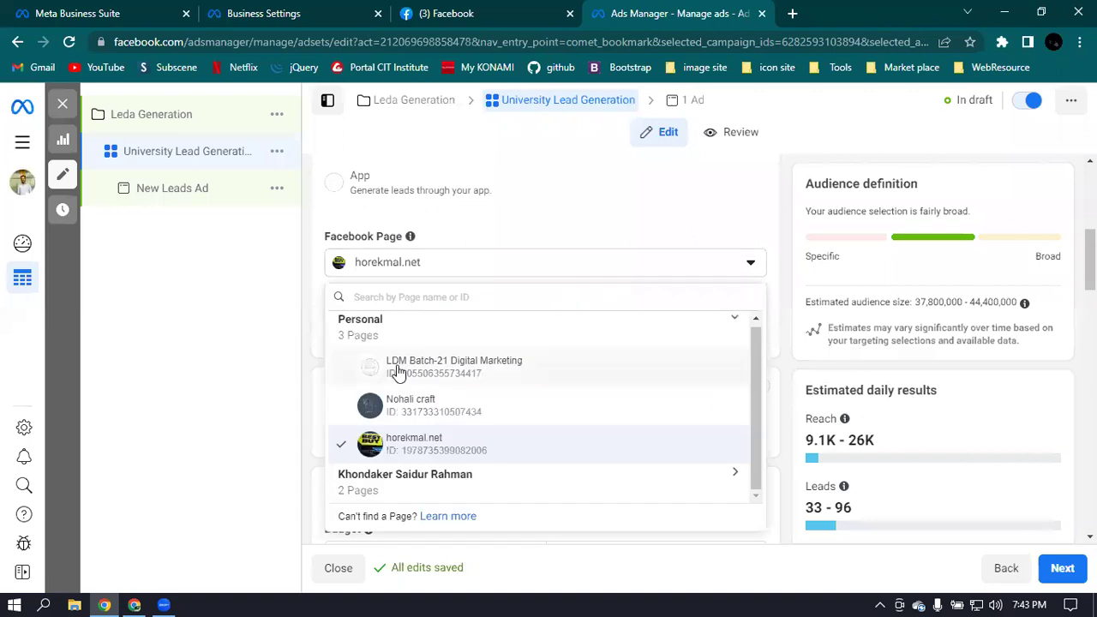
pyautogui.click(453, 366)
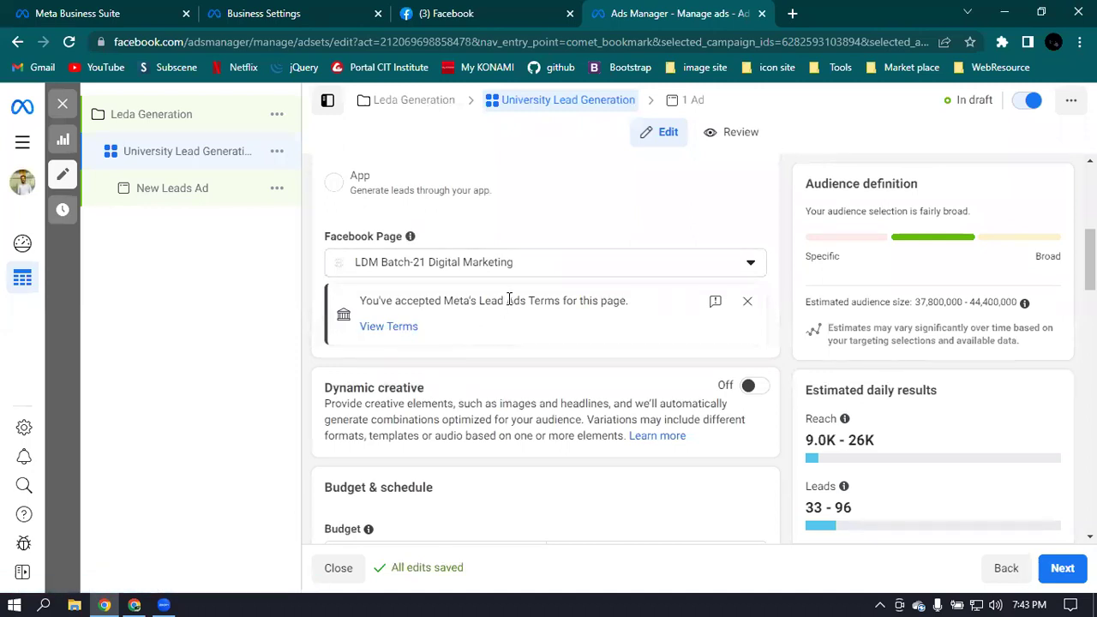
# Keep the ad set on Daily Budget, set the amount to $10,000.00 and dismiss the spending limit notice.
pyautogui.scroll(-2, 507, 303)
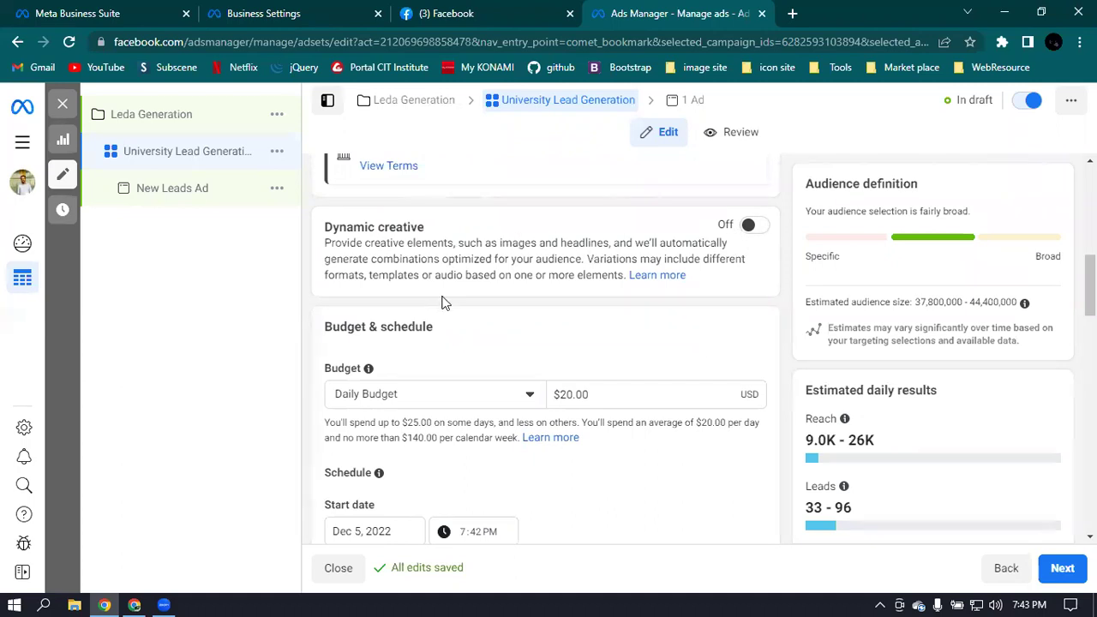
pyautogui.scroll(-1, 463, 302)
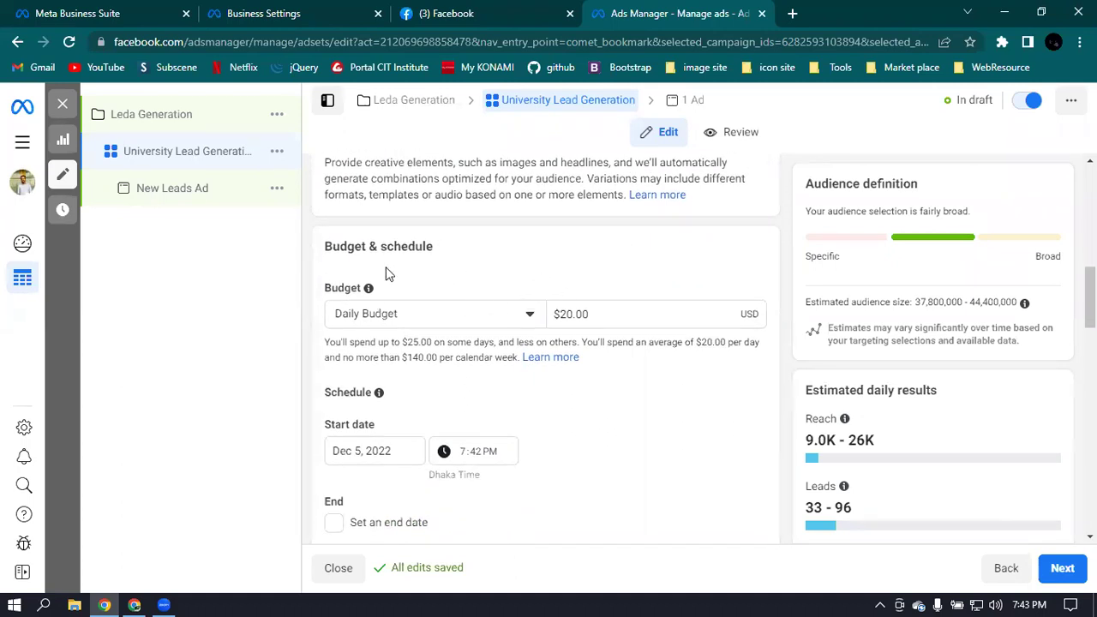
pyautogui.click(518, 316)
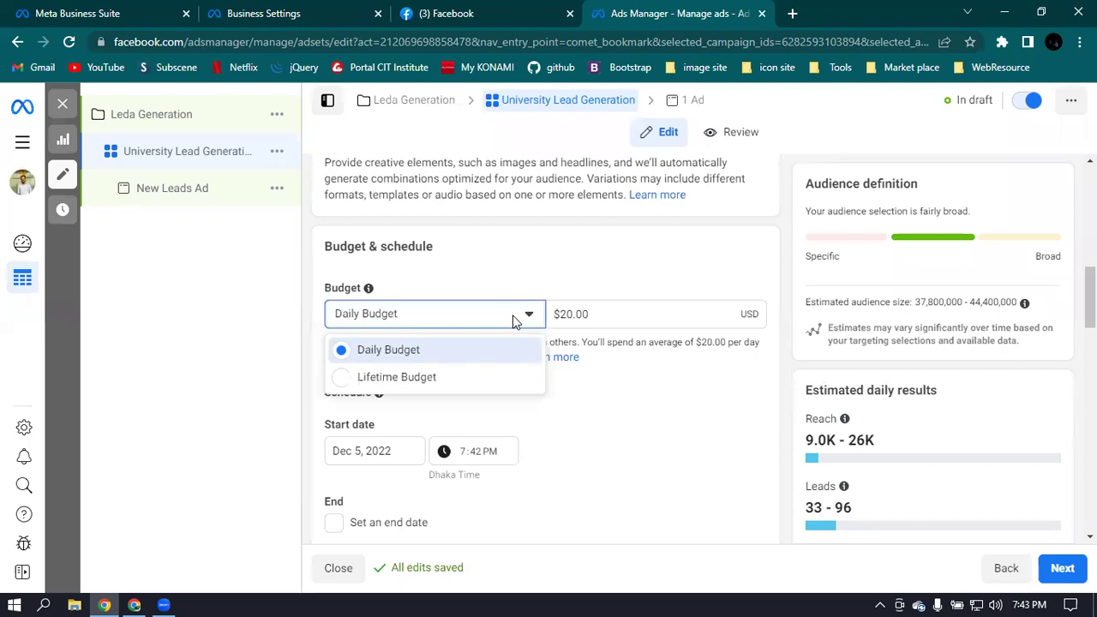
pyautogui.click(693, 400)
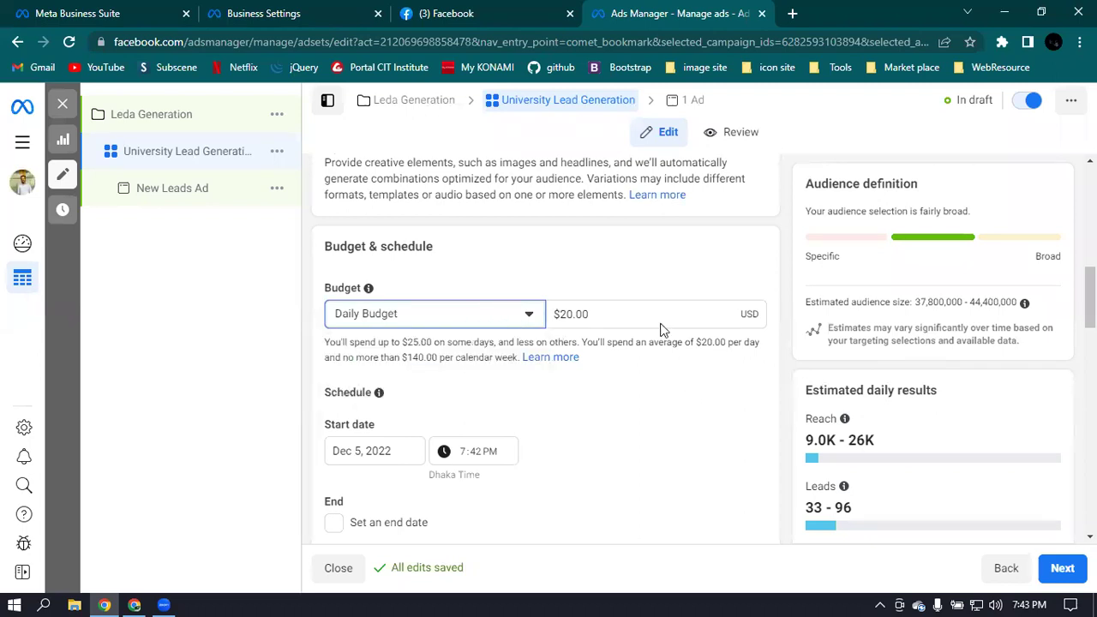
pyautogui.click(670, 314)
pyautogui.tripleClick(670, 315)
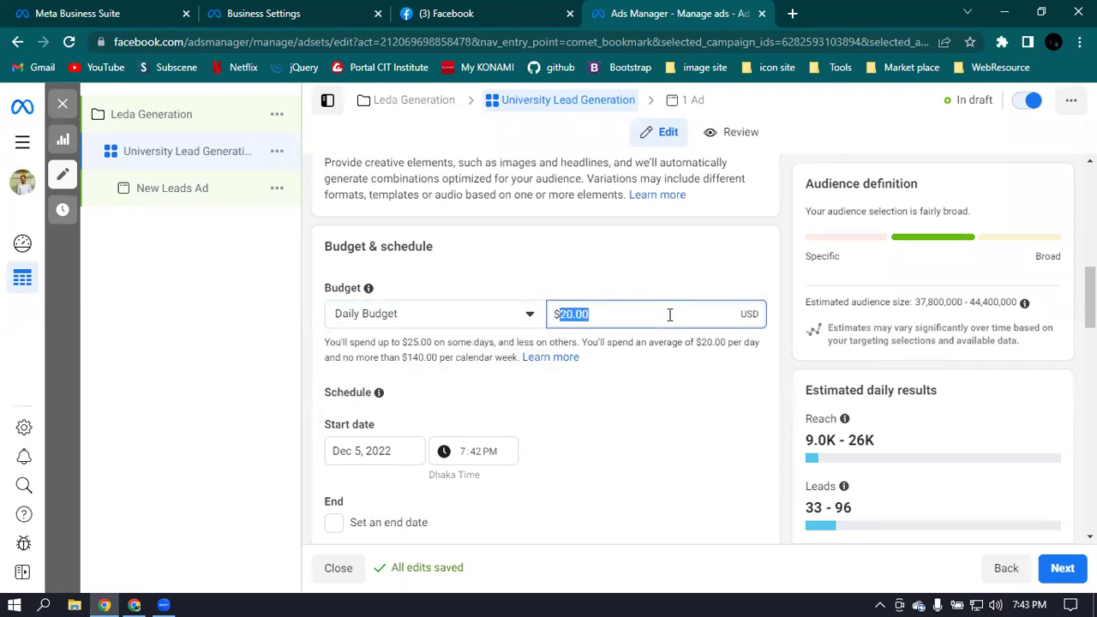
pyautogui.write('10,')
pyautogui.write('0000')
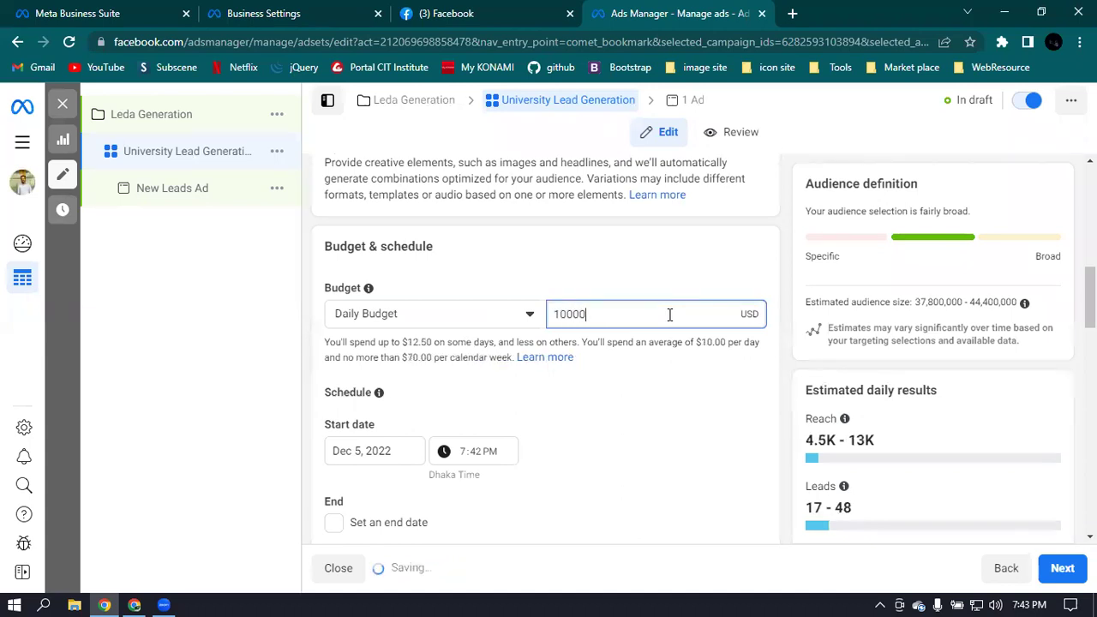
pyautogui.click(614, 412)
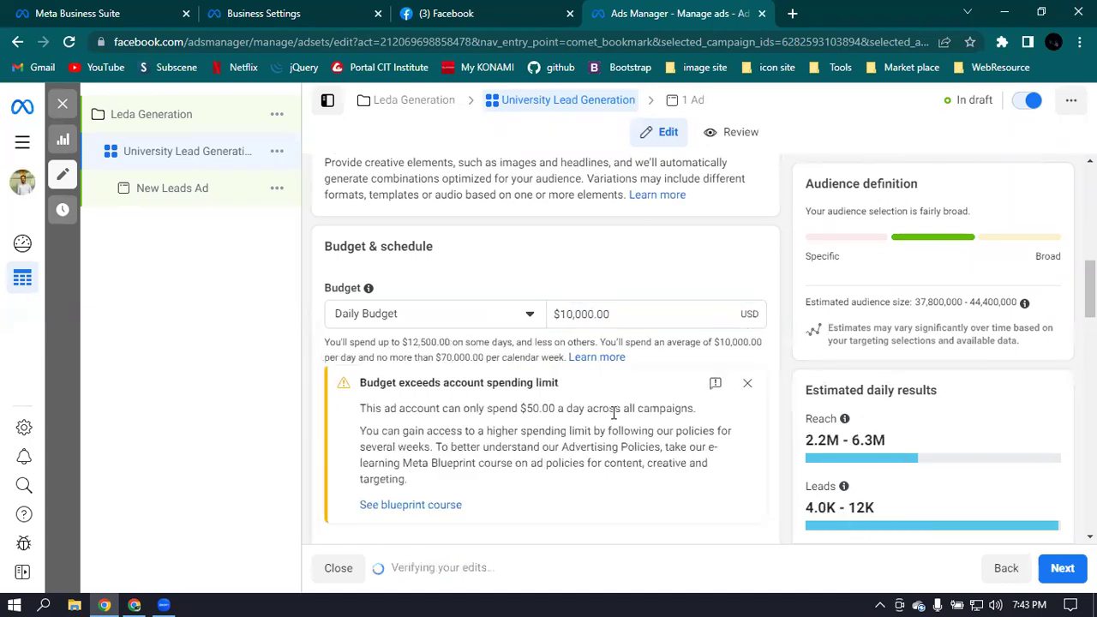
pyautogui.click(748, 384)
# Set the ad set's start date to December 15, 2022.
pyautogui.scroll(-1, 591, 423)
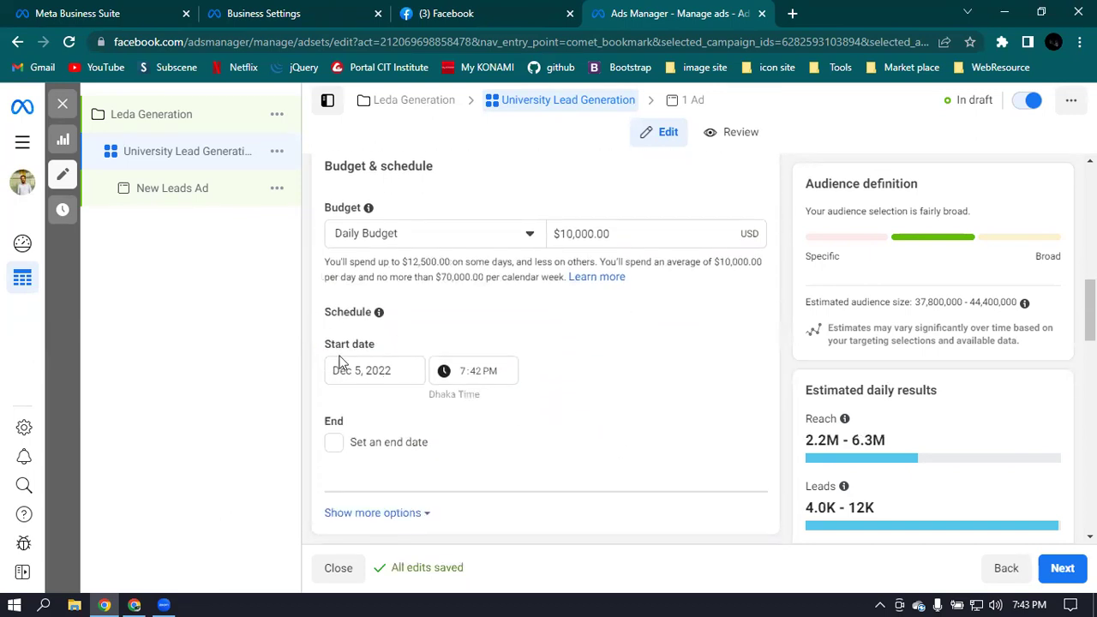
pyautogui.click(394, 371)
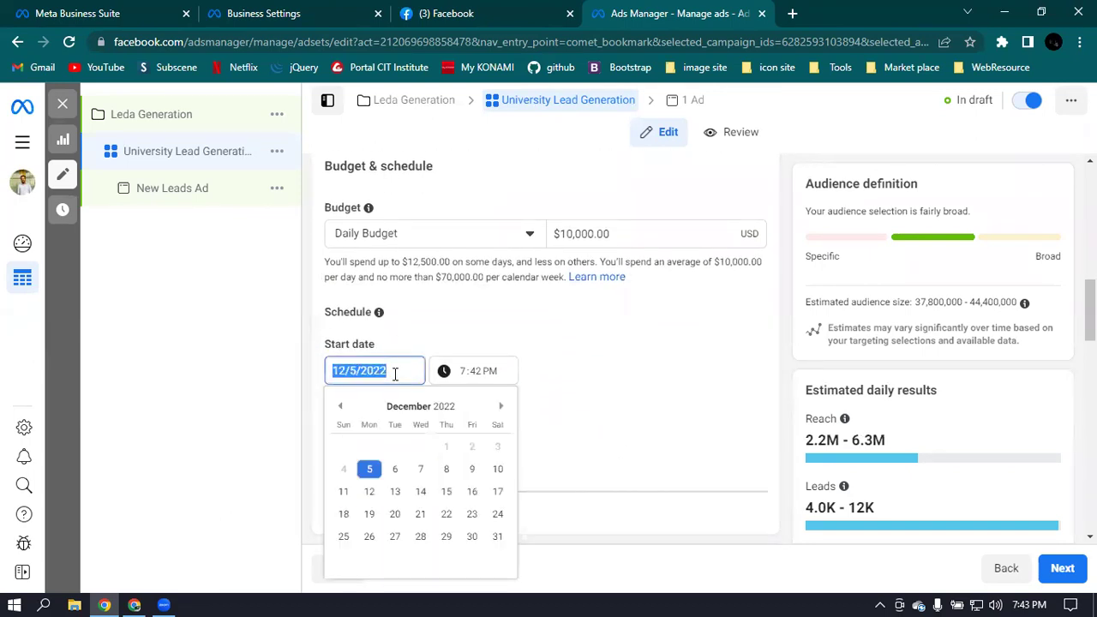
pyautogui.scroll(-1, 458, 372)
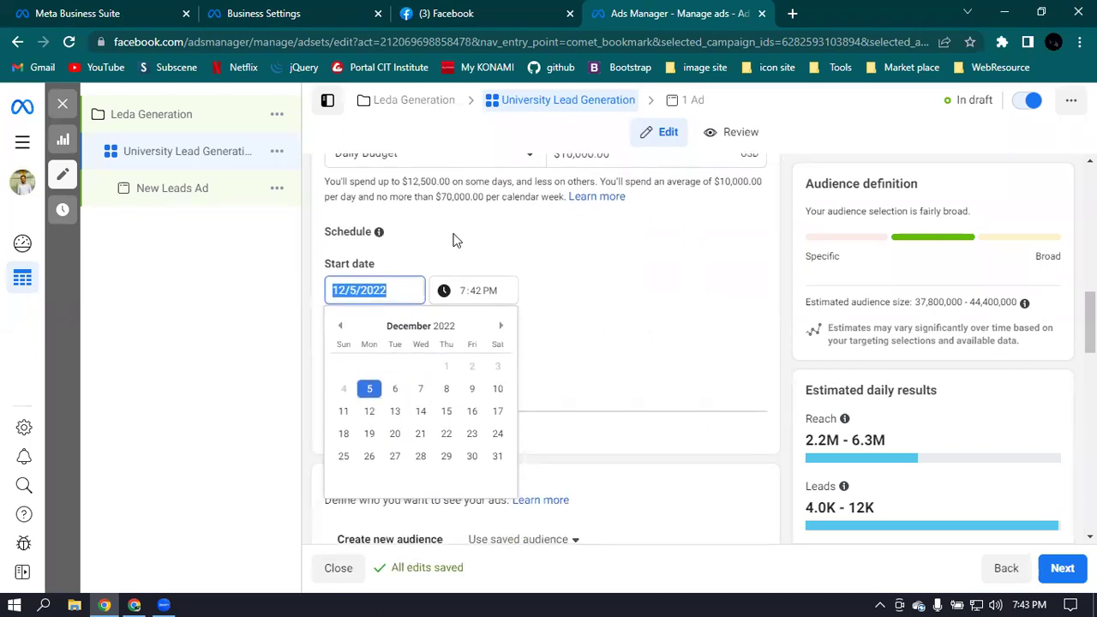
pyautogui.click(446, 413)
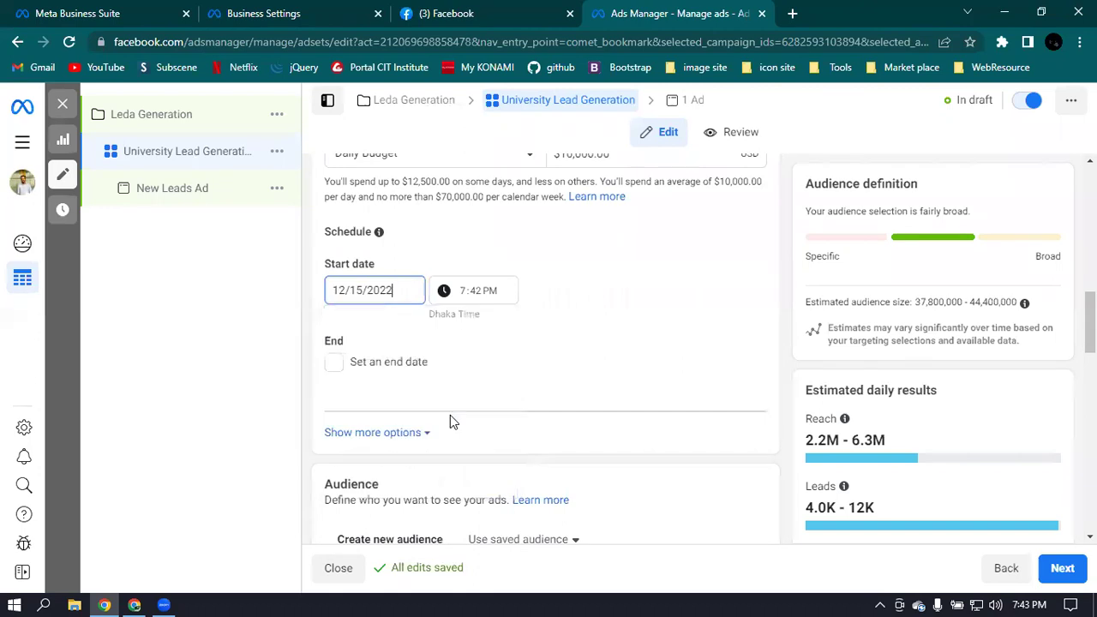
# Try a past start date of July 15, 2022 for the ad set's schedule.
pyautogui.click(403, 290)
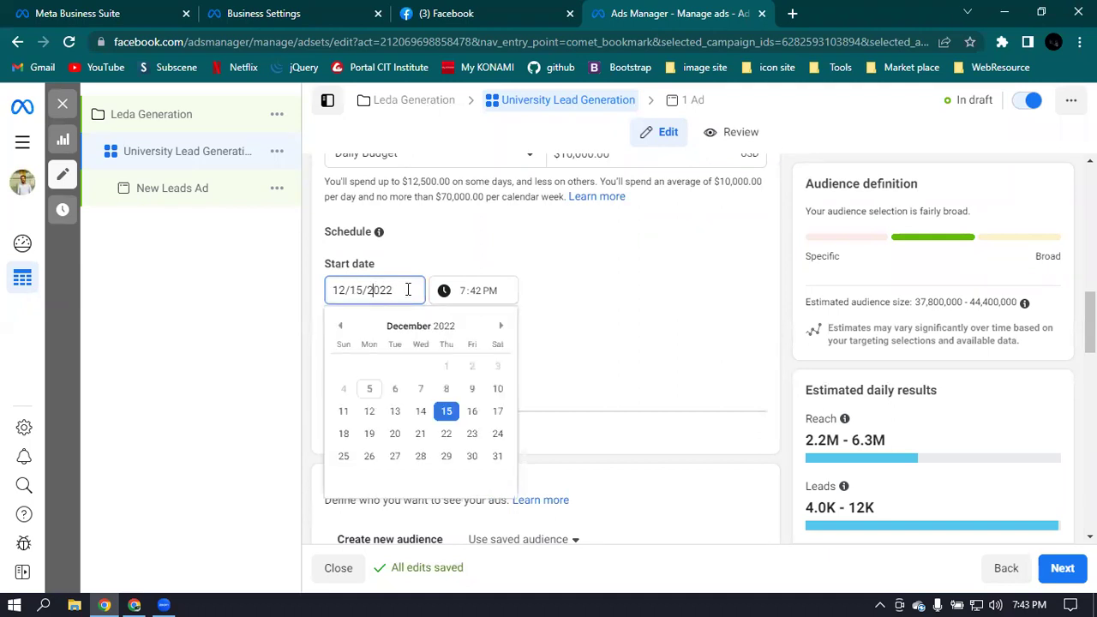
pyautogui.click(350, 290)
pyautogui.press('BackSpace')
pyautogui.press('BackSpace')
pyautogui.write('0')
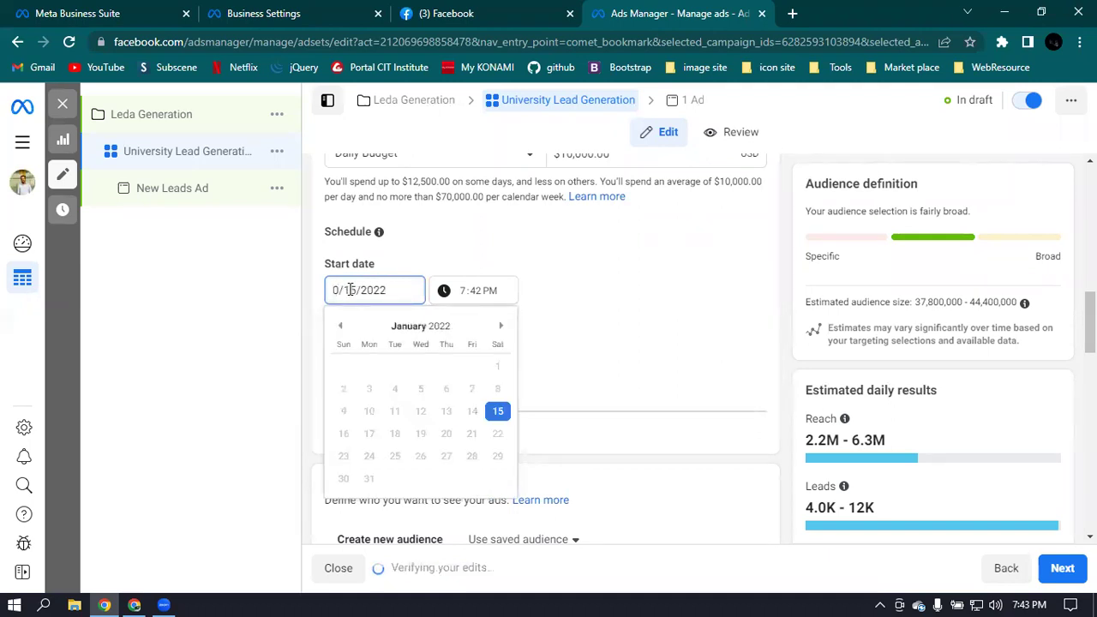
pyautogui.write('7')
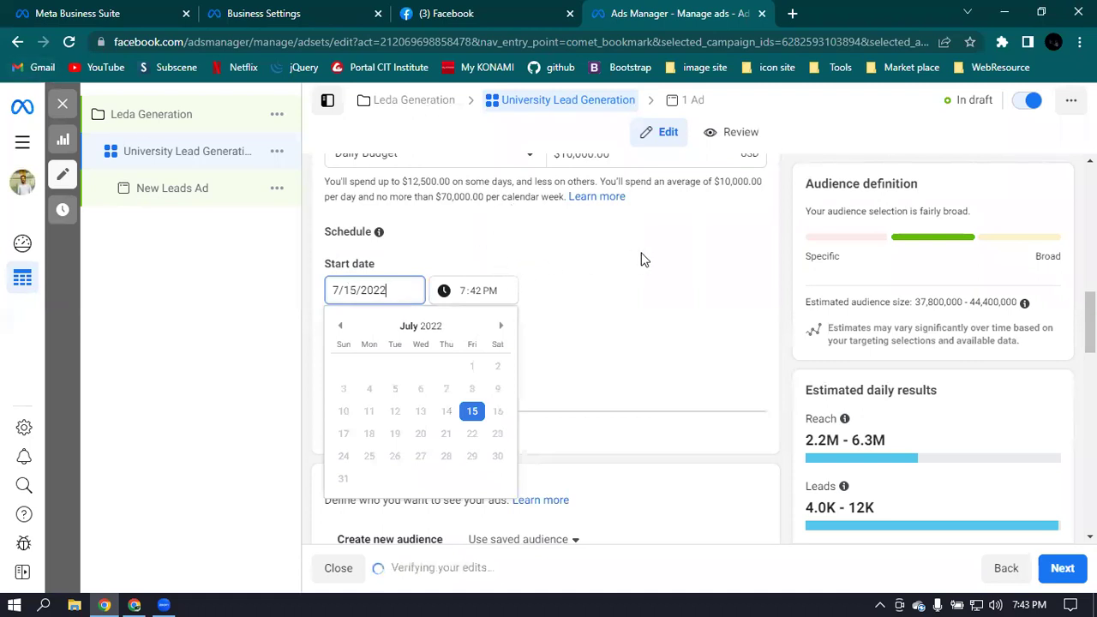
pyautogui.click(626, 284)
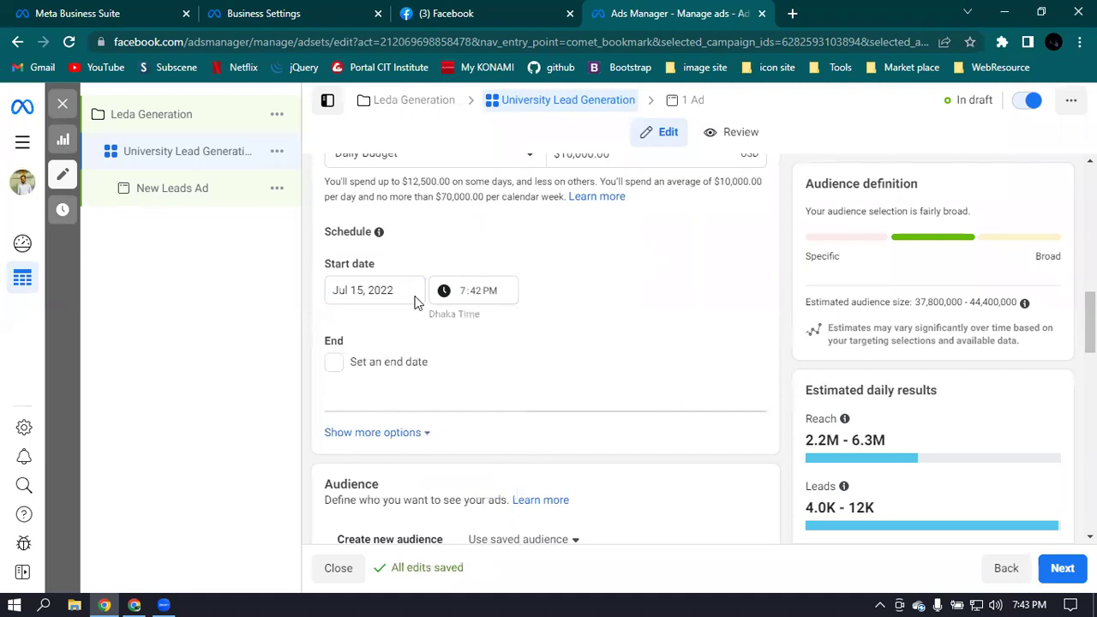
# Enable an end date for the ad set and set it to December 15, 2022.
pyautogui.click(336, 367)
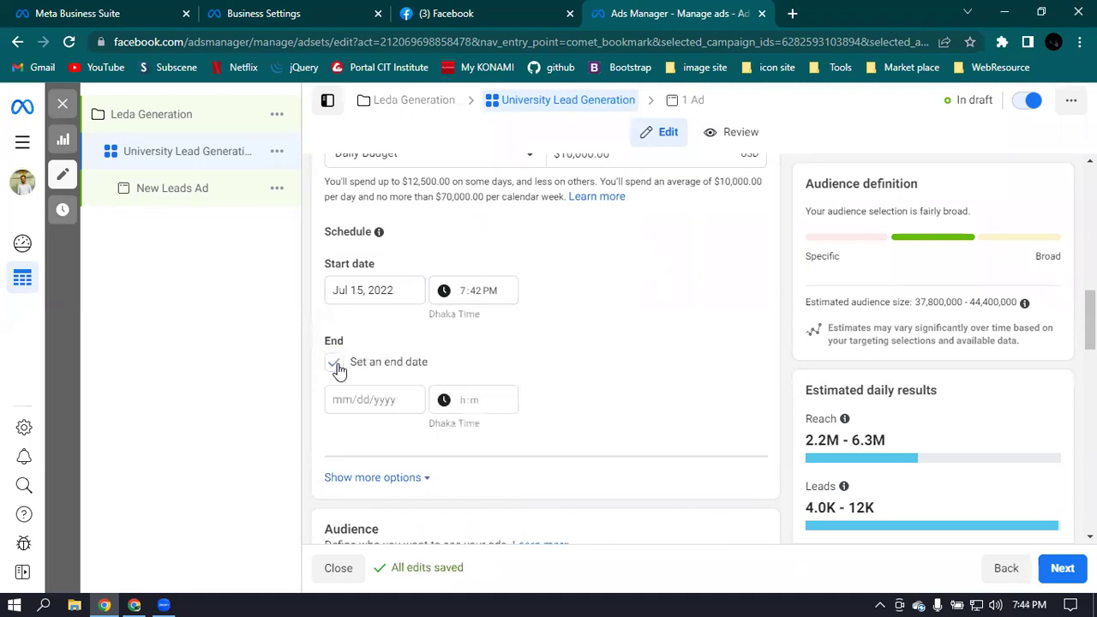
pyautogui.click(379, 394)
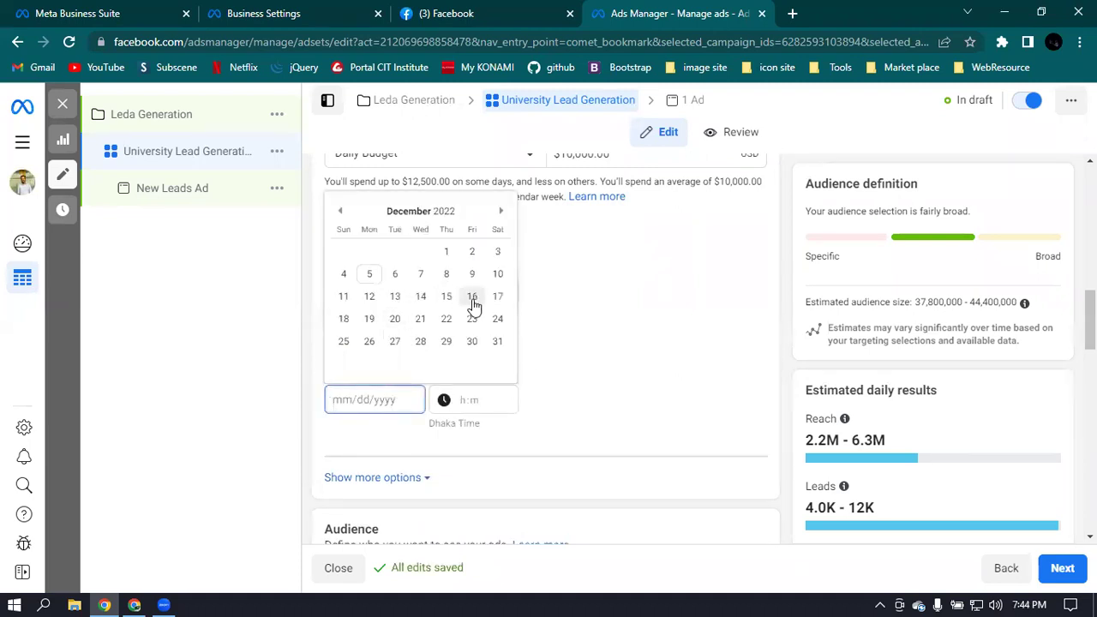
pyautogui.click(447, 298)
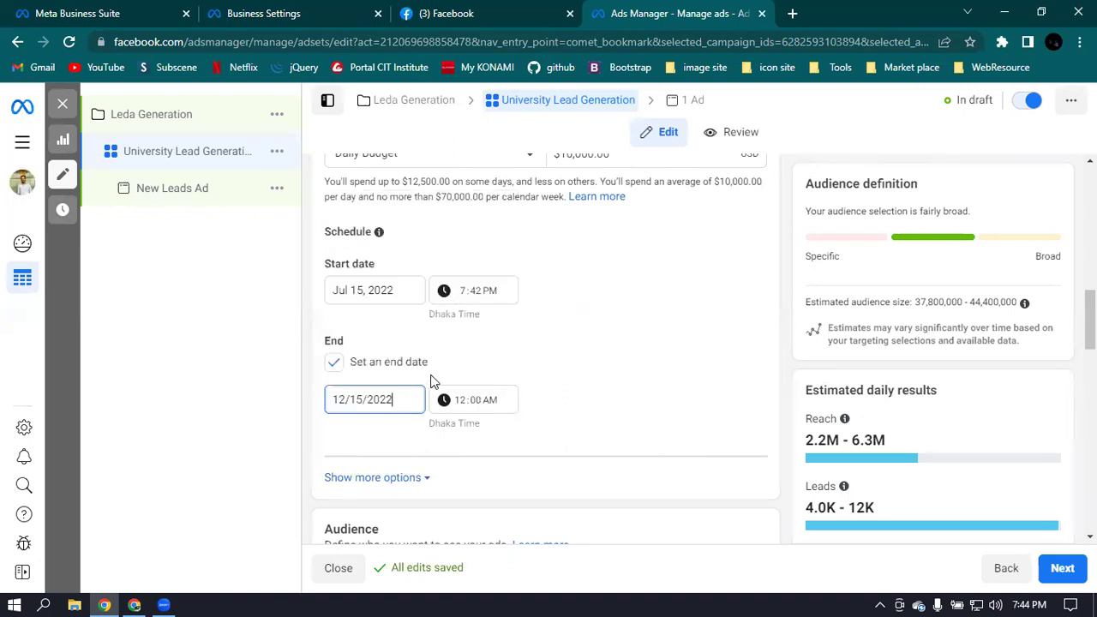
pyautogui.click(489, 291)
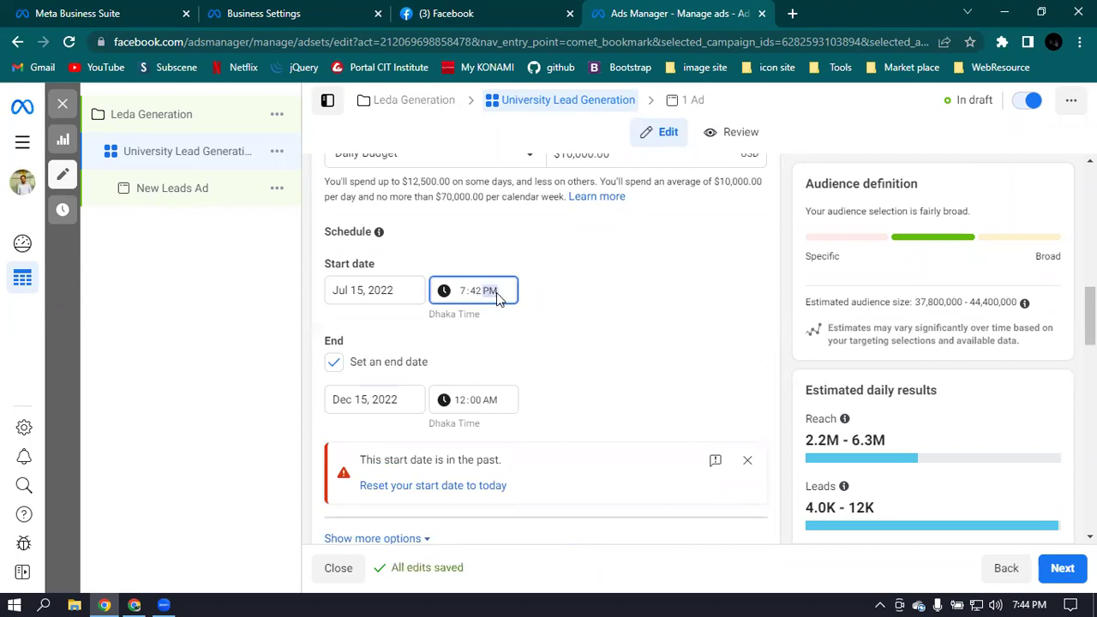
pyautogui.click(612, 298)
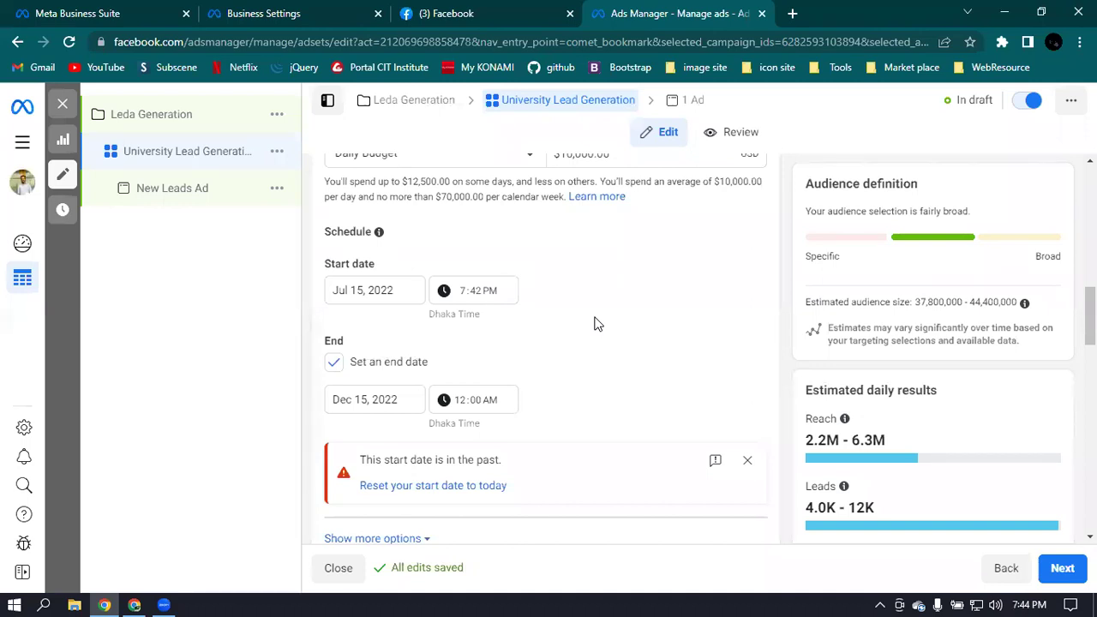
# Set the ad set's start date to December 7, 2022.
pyautogui.click(468, 294)
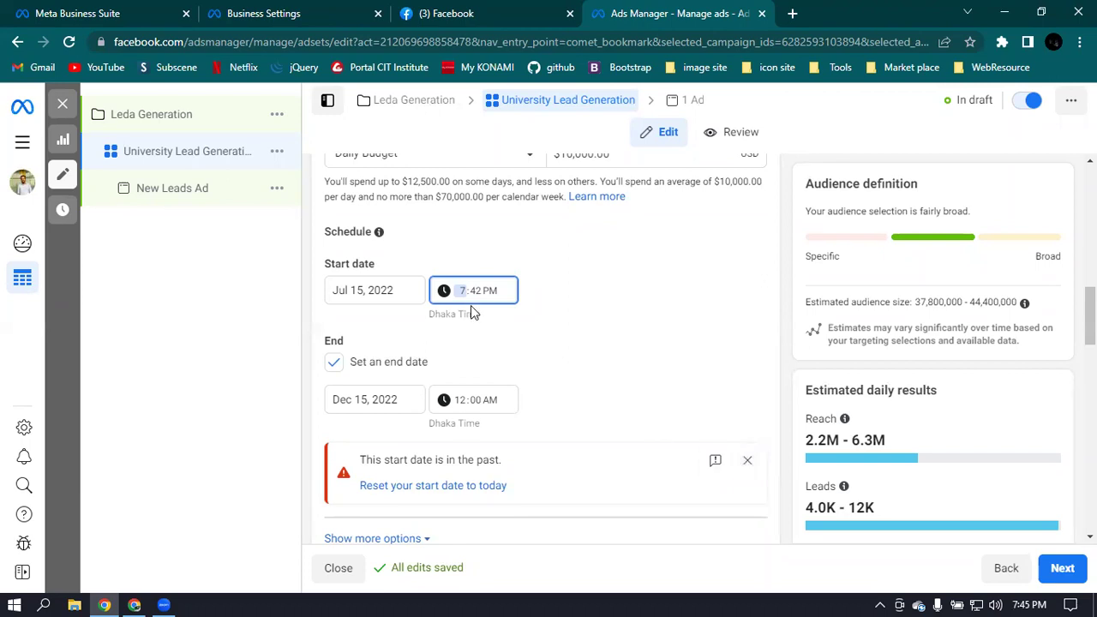
pyautogui.click(349, 283)
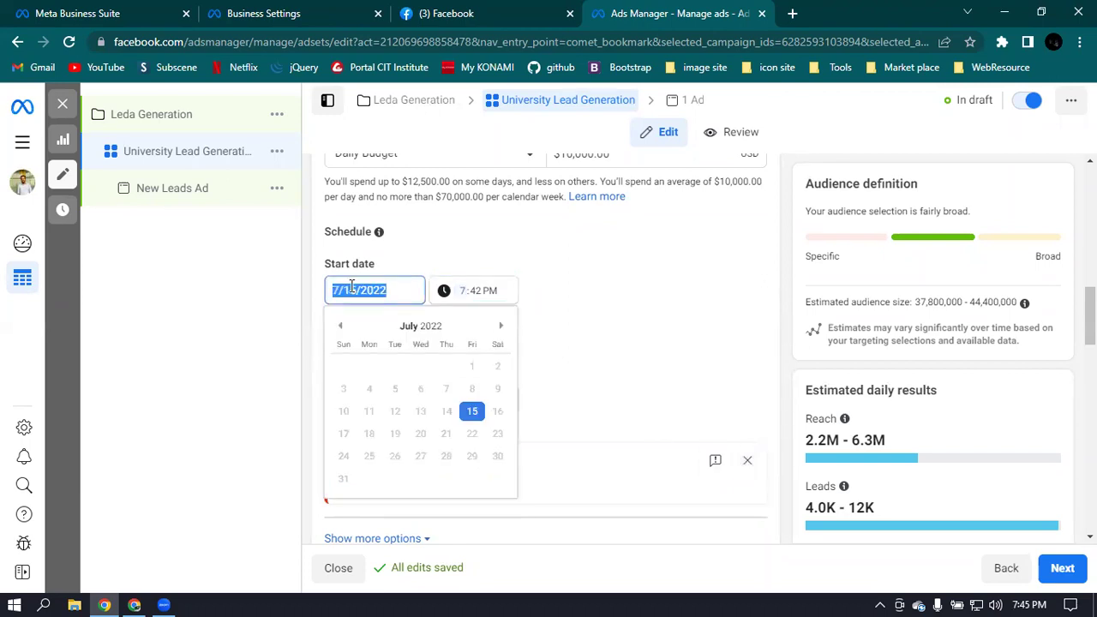
pyautogui.click(501, 329)
pyautogui.click(501, 328)
pyautogui.click(501, 329)
pyautogui.click(500, 328)
pyautogui.click(501, 329)
pyautogui.click(421, 390)
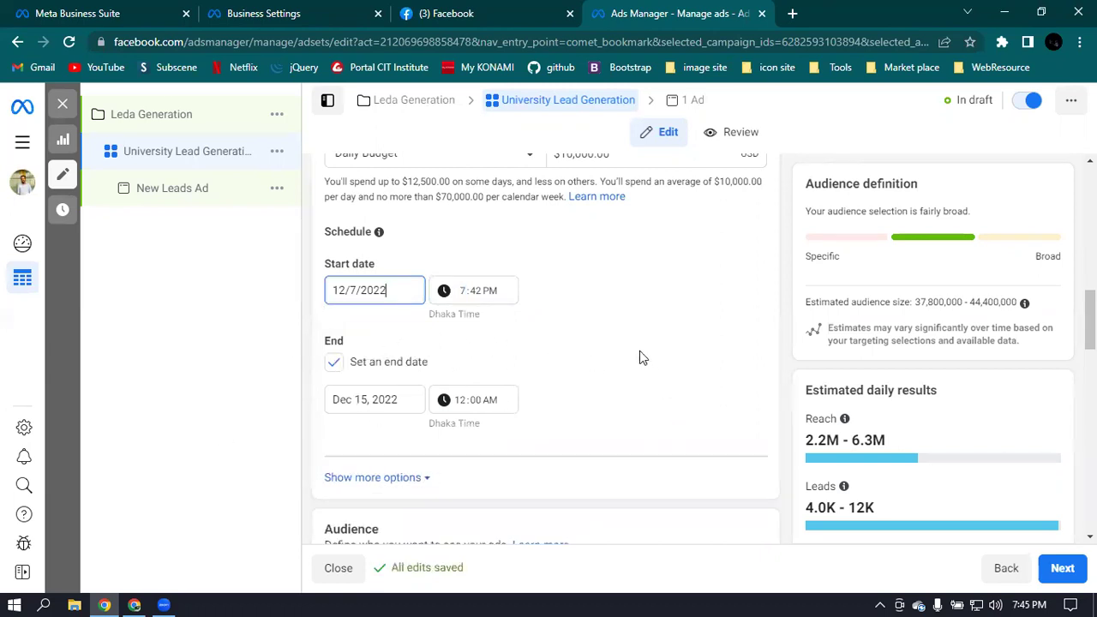
# Set the ad set's daily budget to $1,000.00.
pyautogui.scroll(-1, 566, 330)
pyautogui.scroll(1, 585, 324)
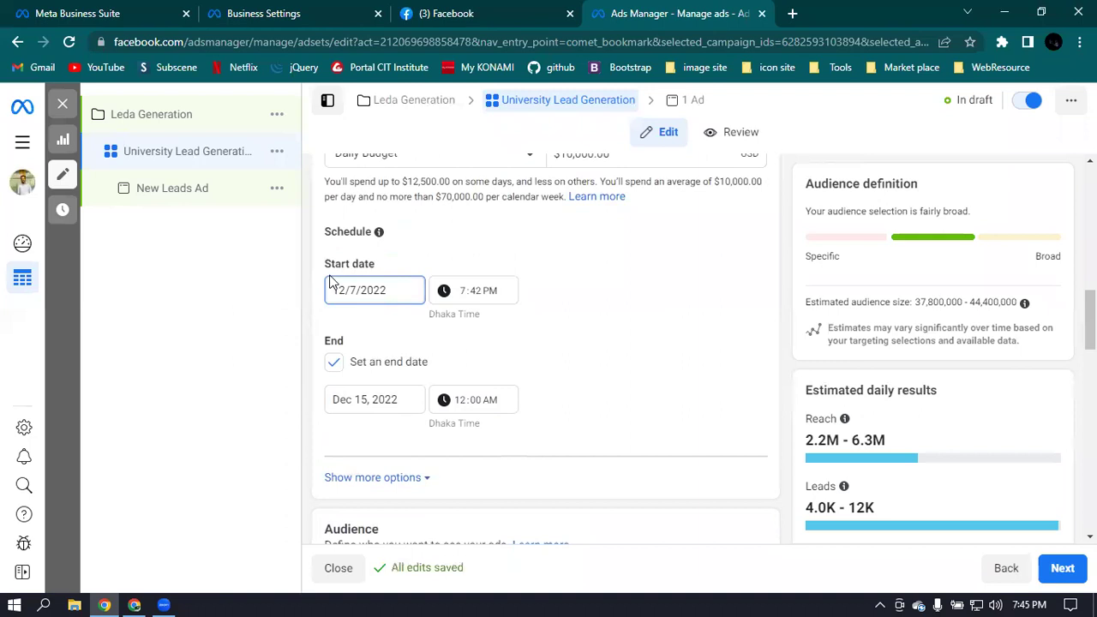
pyautogui.click(471, 296)
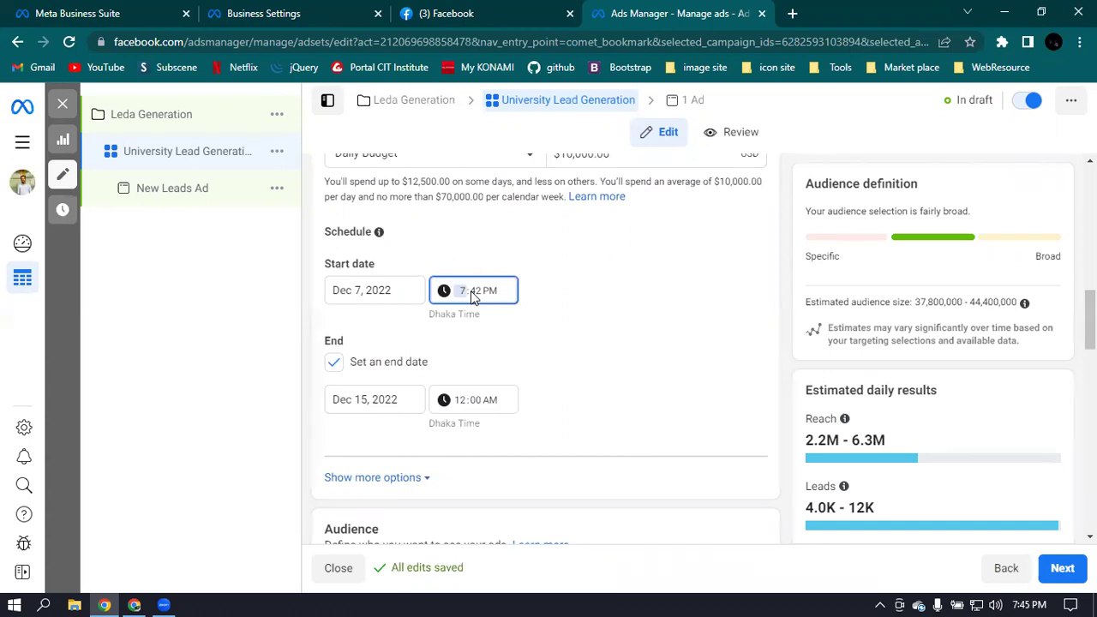
pyautogui.scroll(1, 741, 343)
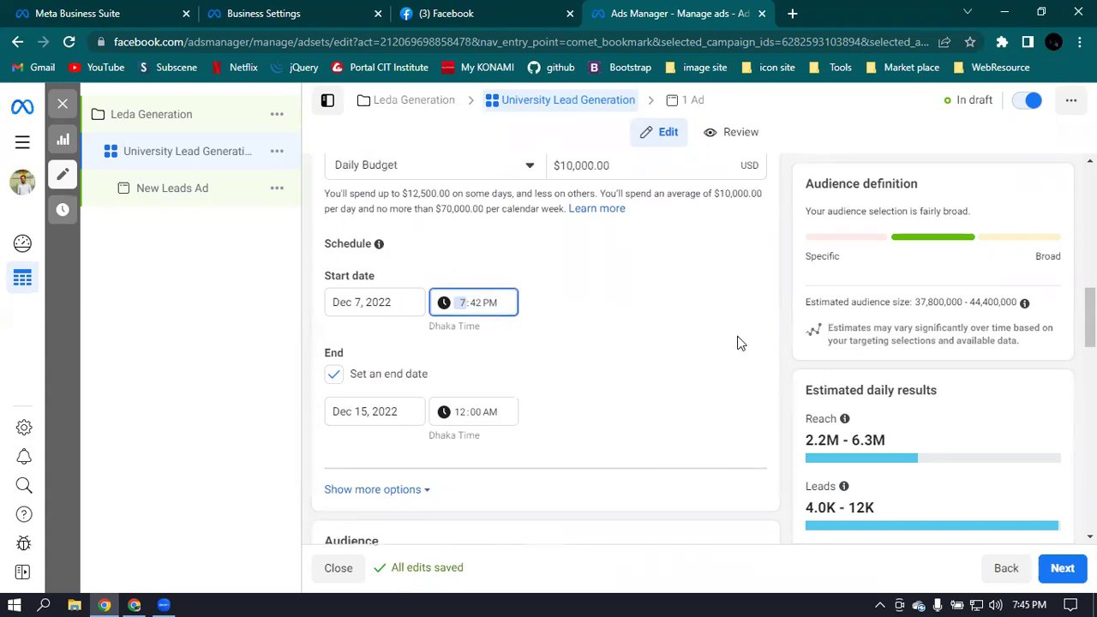
pyautogui.click(590, 234)
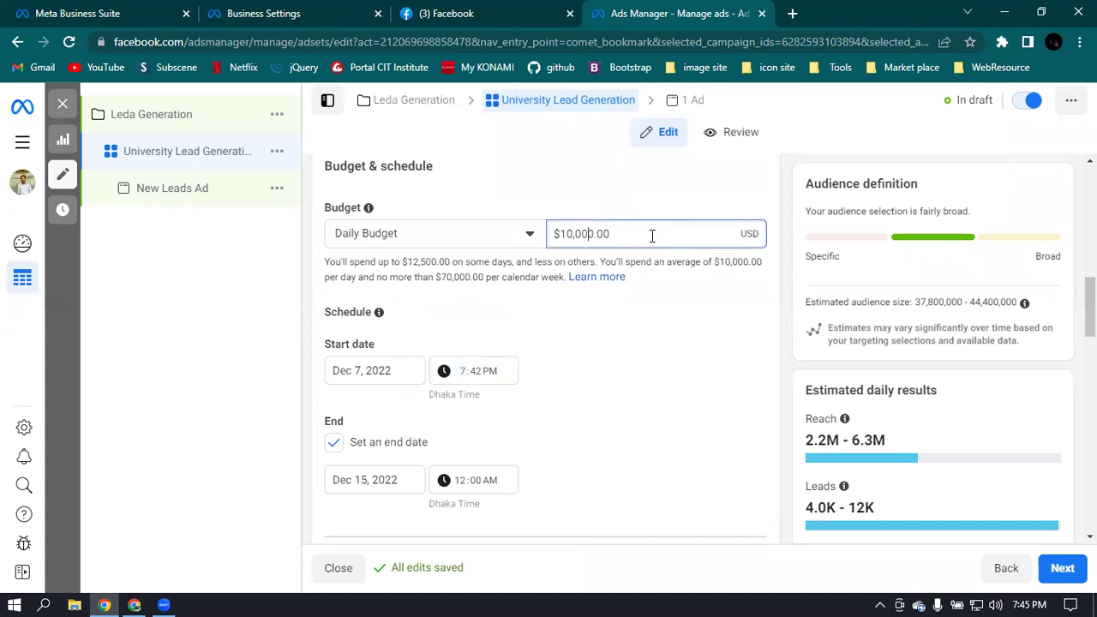
pyautogui.press('BackSpace')
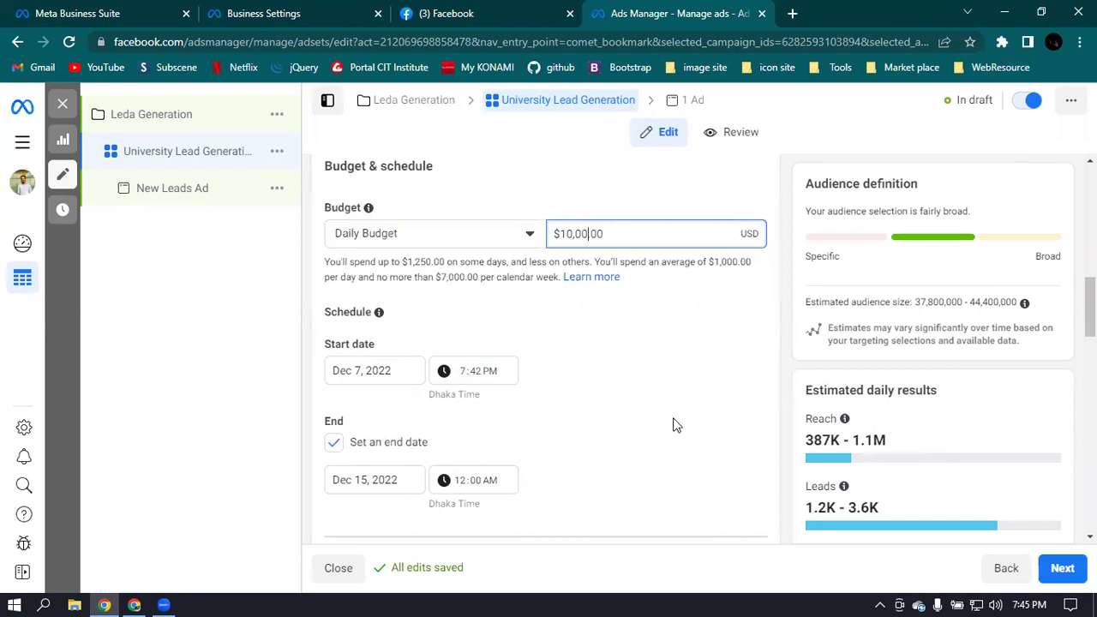
# Try a start time of 9:00 PM for the ad set's schedule.
pyautogui.scroll(-1, 673, 425)
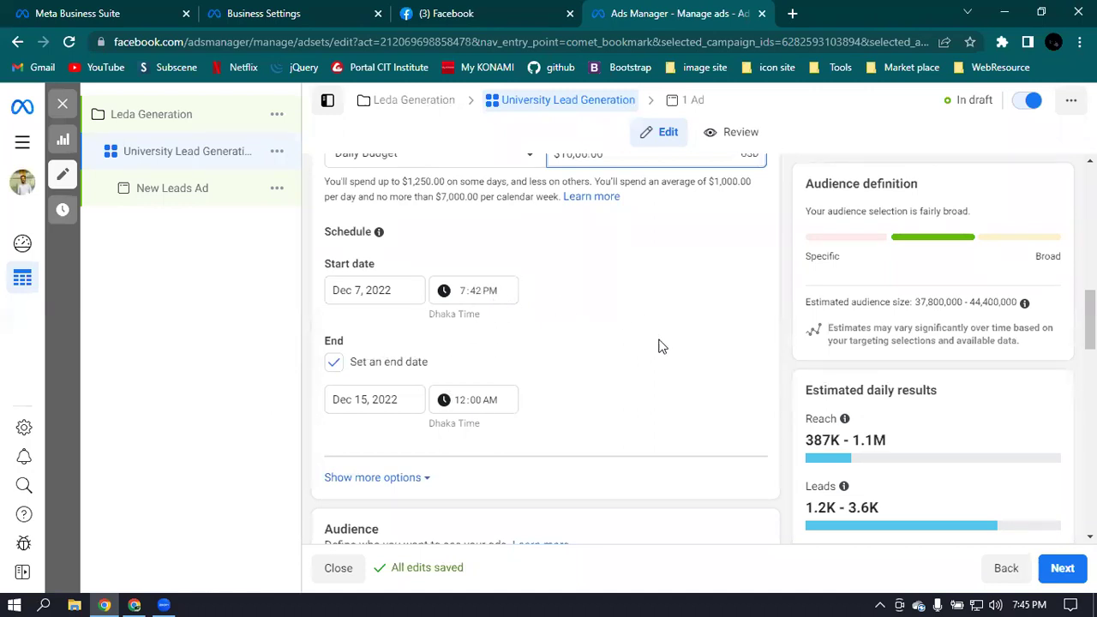
pyautogui.click(493, 292)
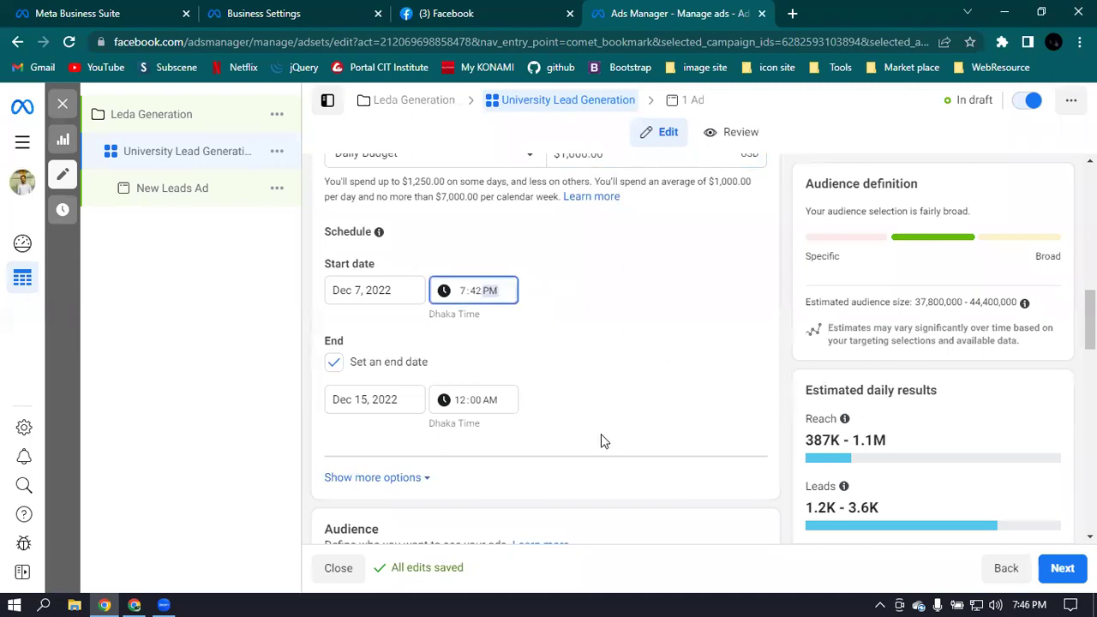
pyautogui.click(466, 291)
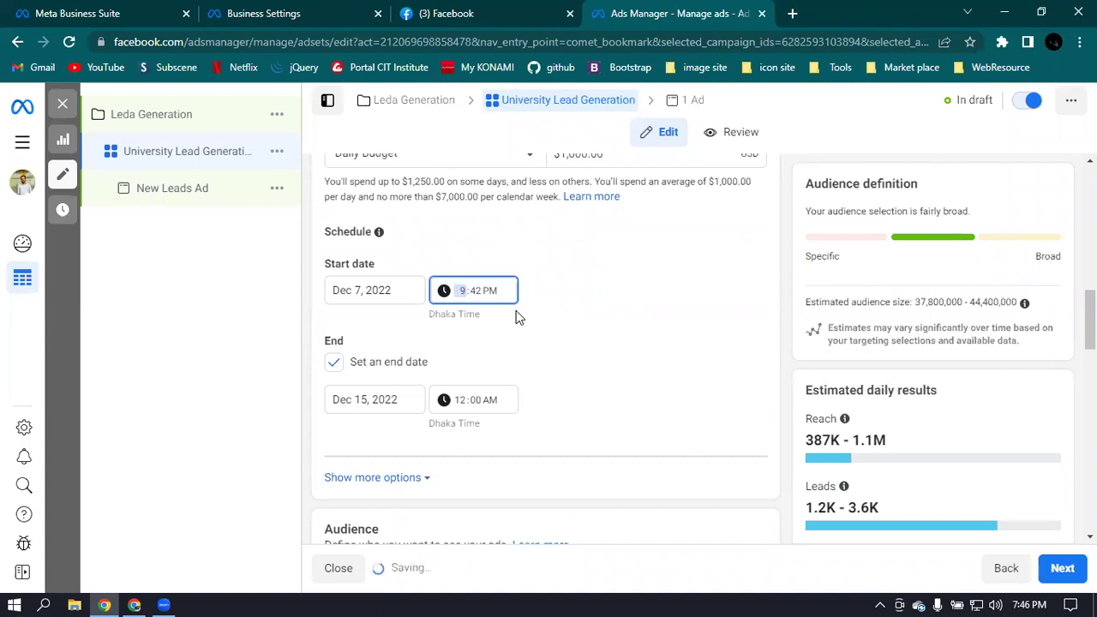
pyautogui.press('Tab')
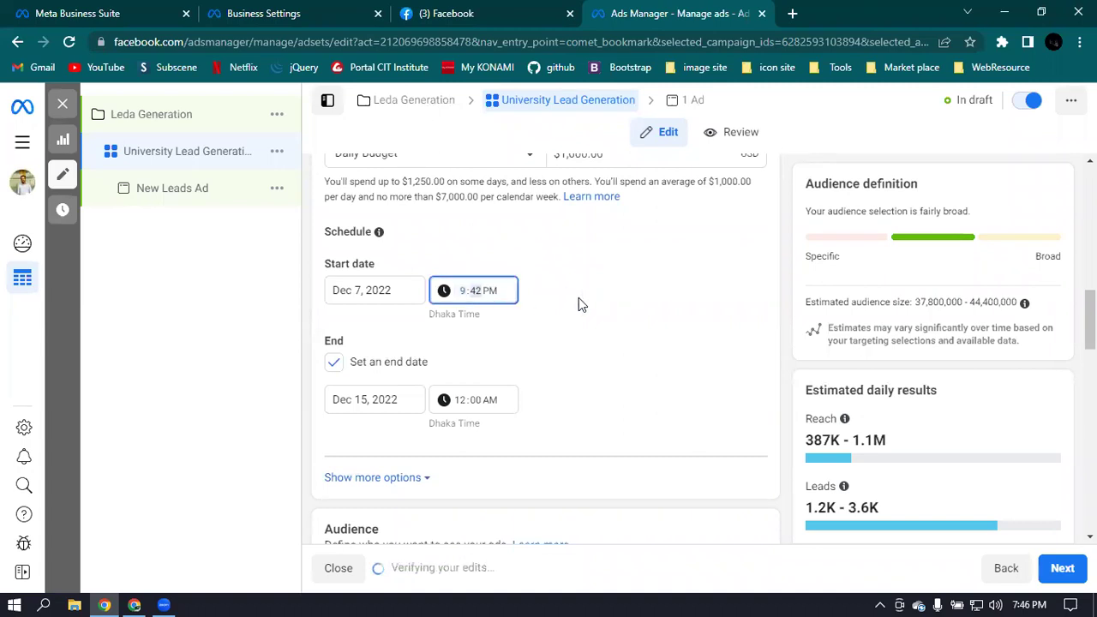
pyautogui.write('00')
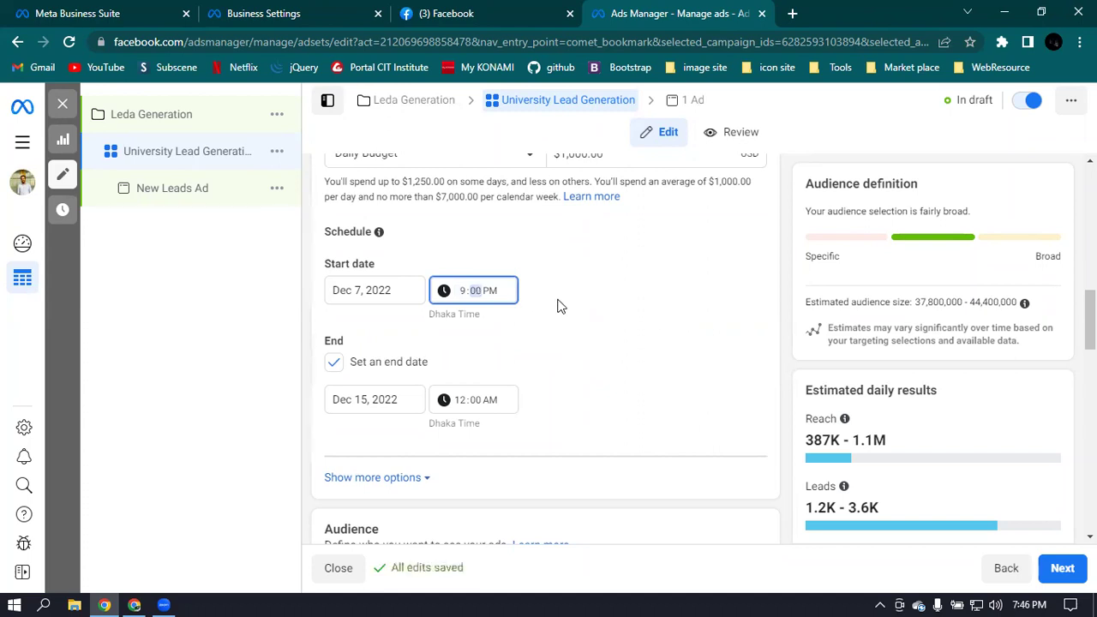
# Set the ad set's start time to 12:00 AM.
pyautogui.click(463, 293)
pyautogui.click(494, 292)
pyautogui.click(622, 336)
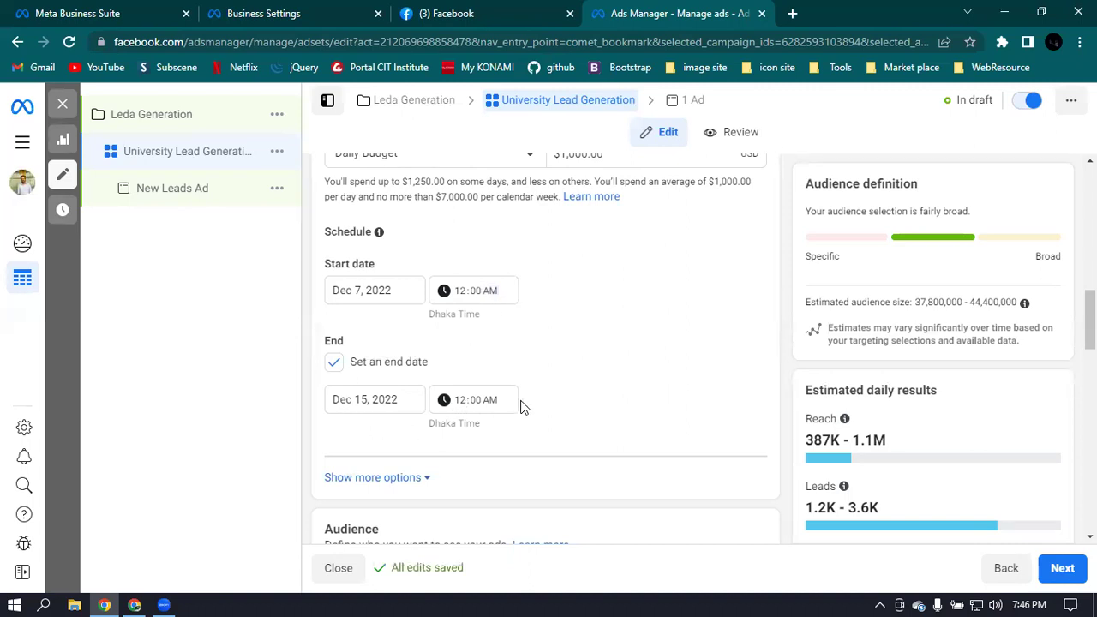
pyautogui.scroll(-2, 595, 404)
pyautogui.scroll(3, 595, 385)
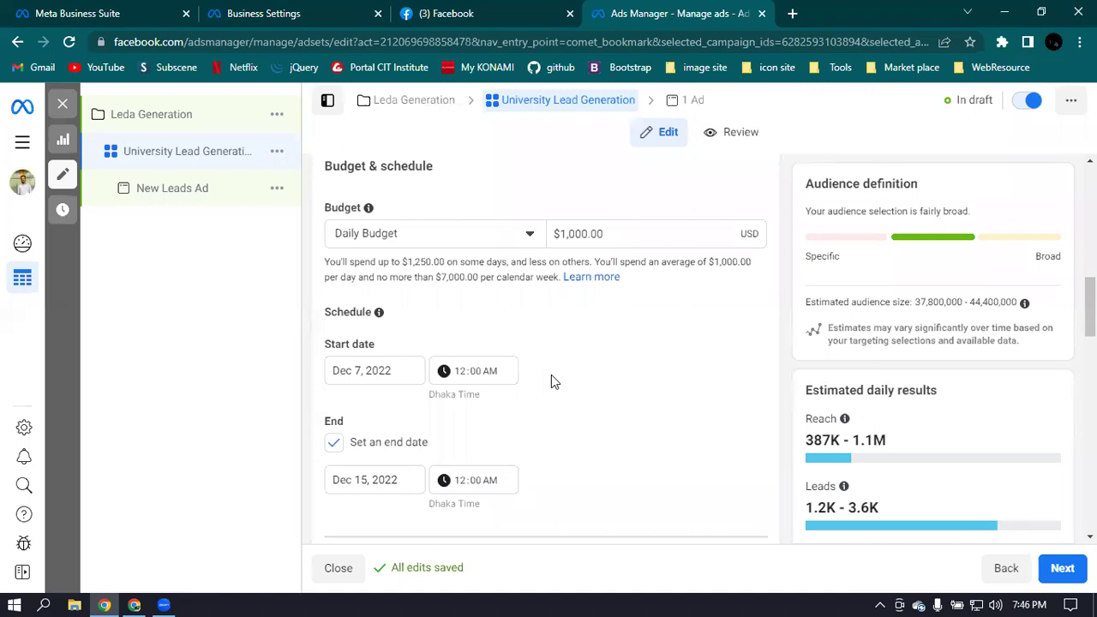
# Show the additional budget and schedule options and view the ad scheduling setting.
pyautogui.scroll(-1, 625, 405)
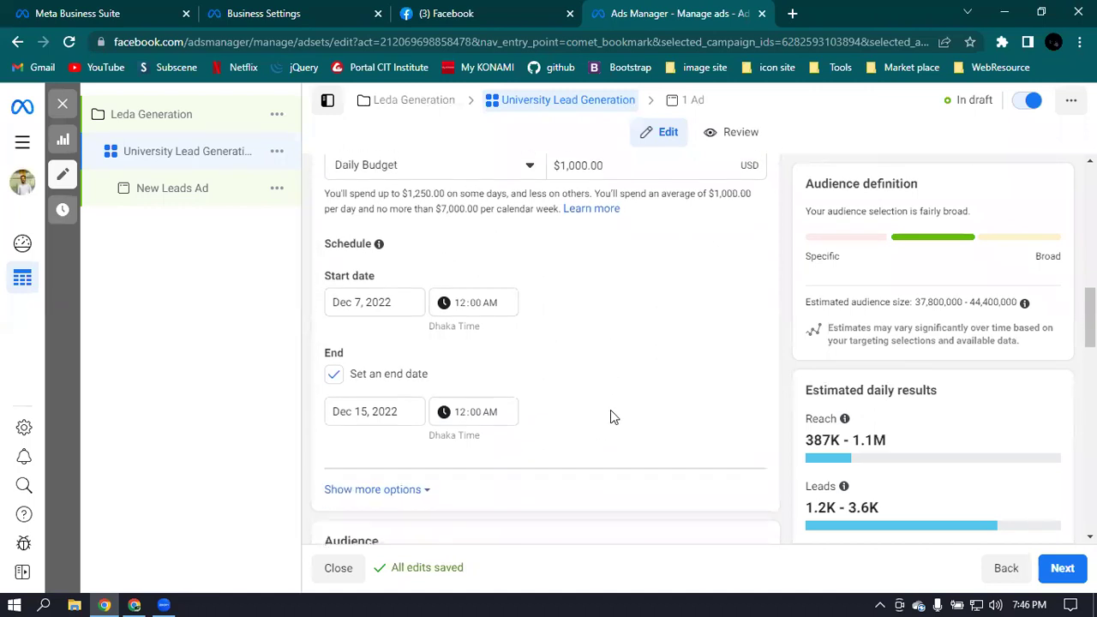
pyautogui.click(365, 479)
pyautogui.scroll(-2, 624, 412)
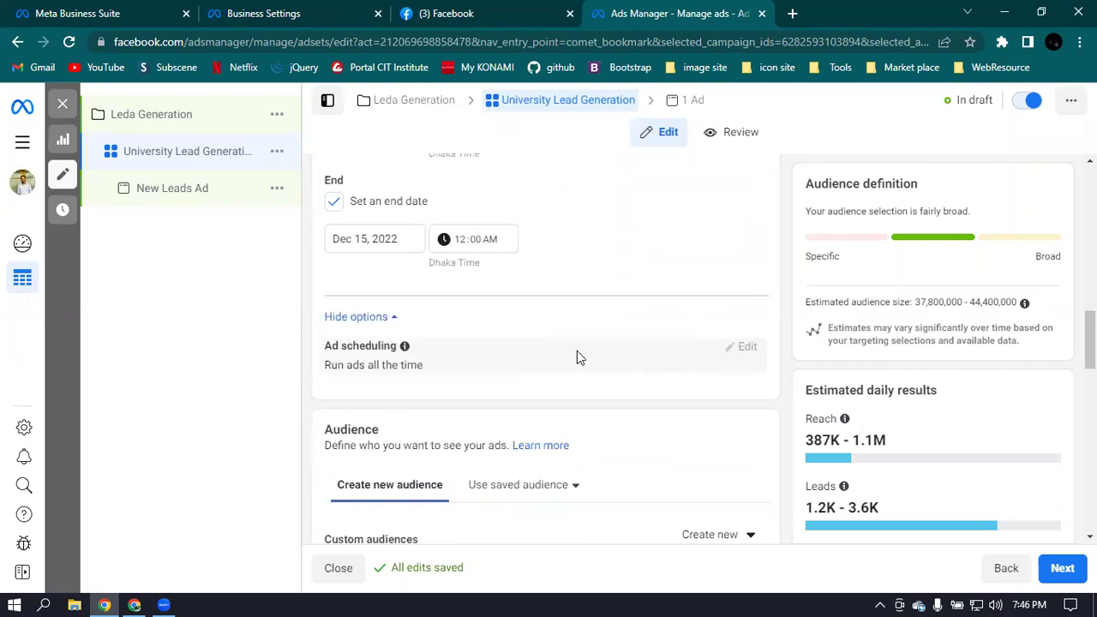
pyautogui.scroll(-1, 510, 374)
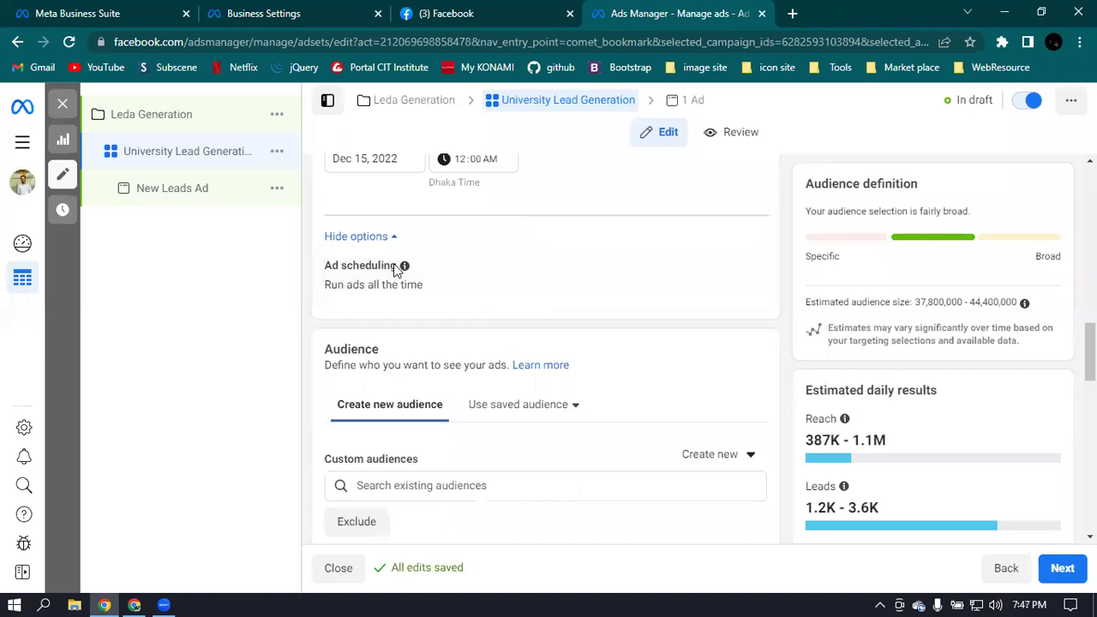
# Check the Audience section's list of existing custom audiences for this ad account.
pyautogui.scroll(-1, 616, 301)
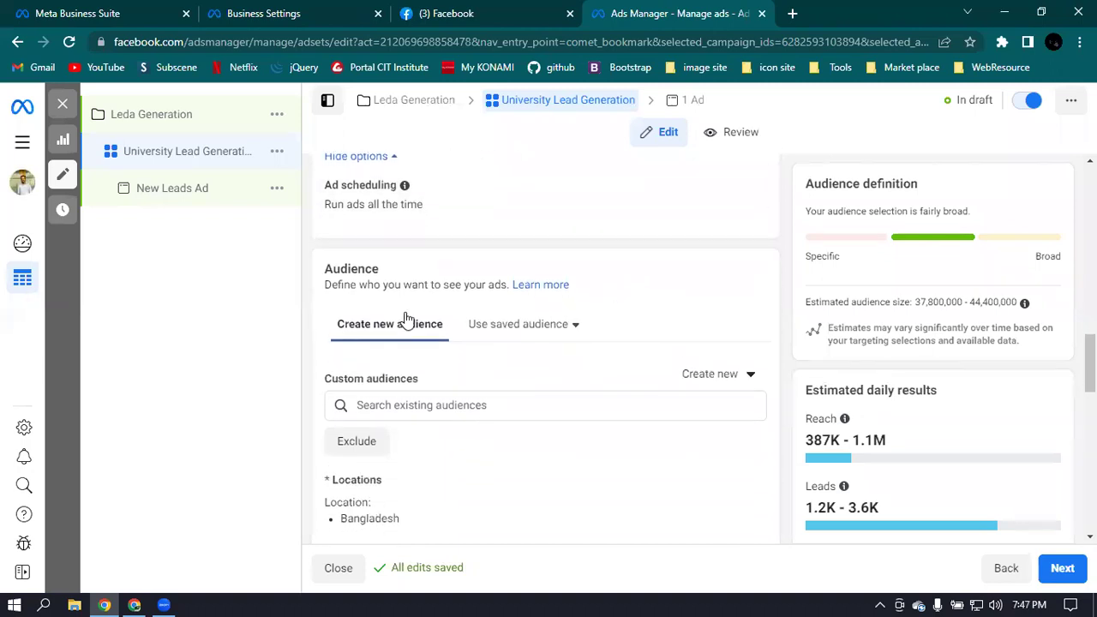
pyautogui.scroll(-1, 522, 324)
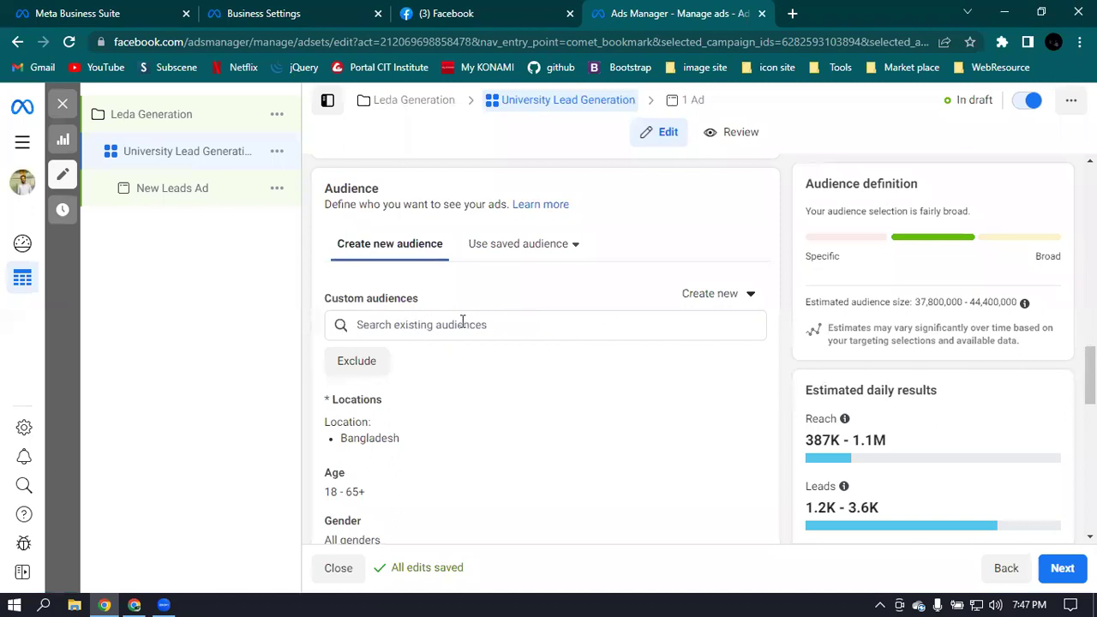
pyautogui.click(408, 325)
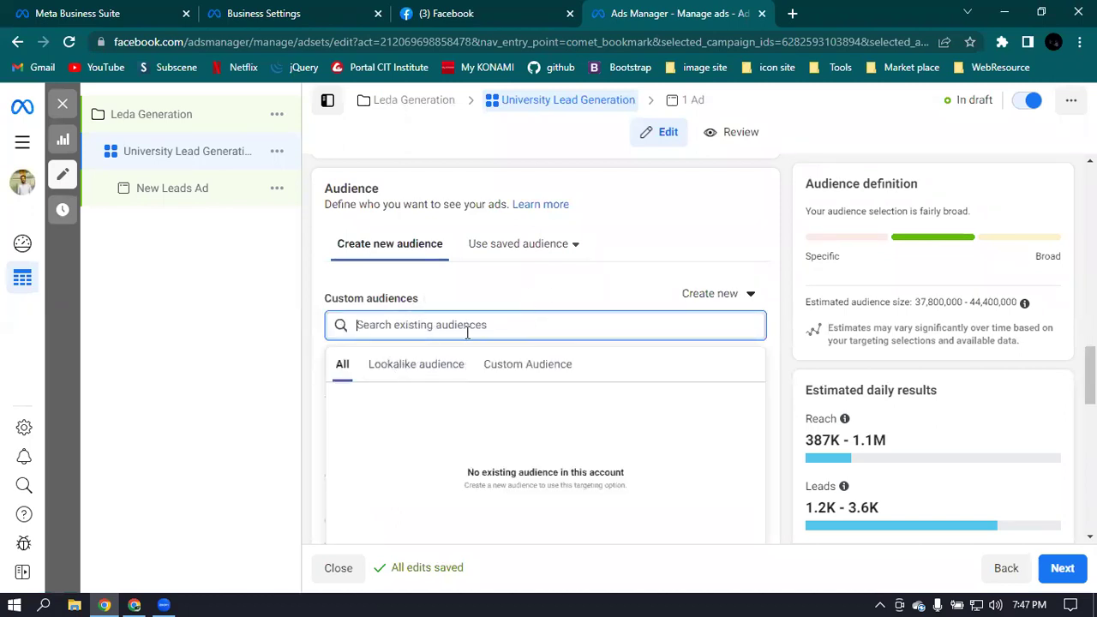
pyautogui.click(598, 287)
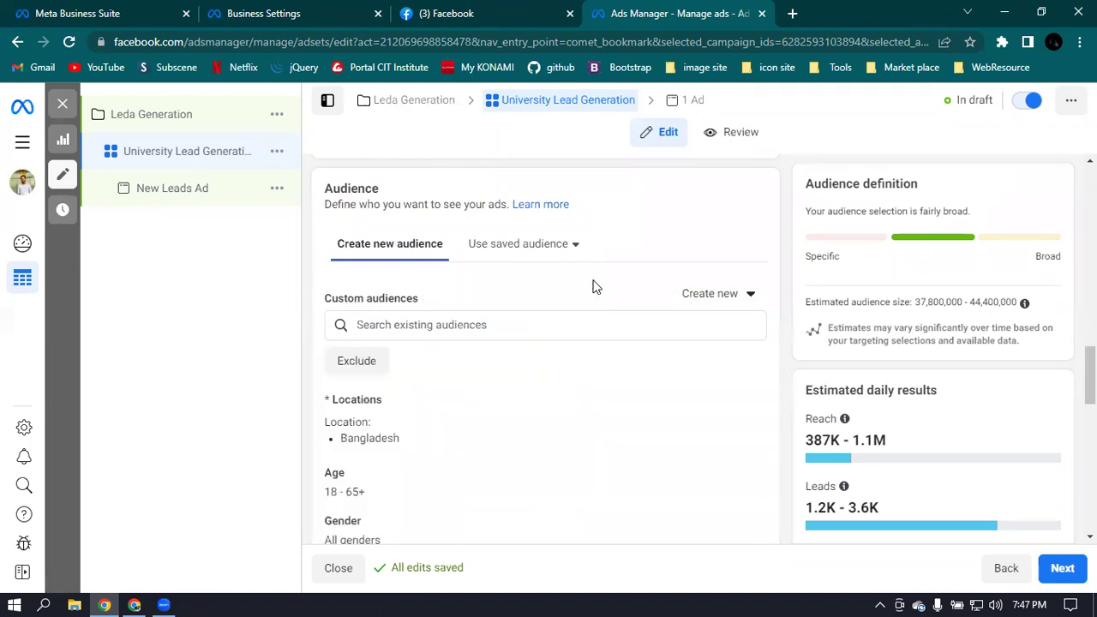
# Edit the audience locations to include the city of Dhaka, Dhaka Division, in place of the whole of Bangladesh.
pyautogui.scroll(-1, 570, 350)
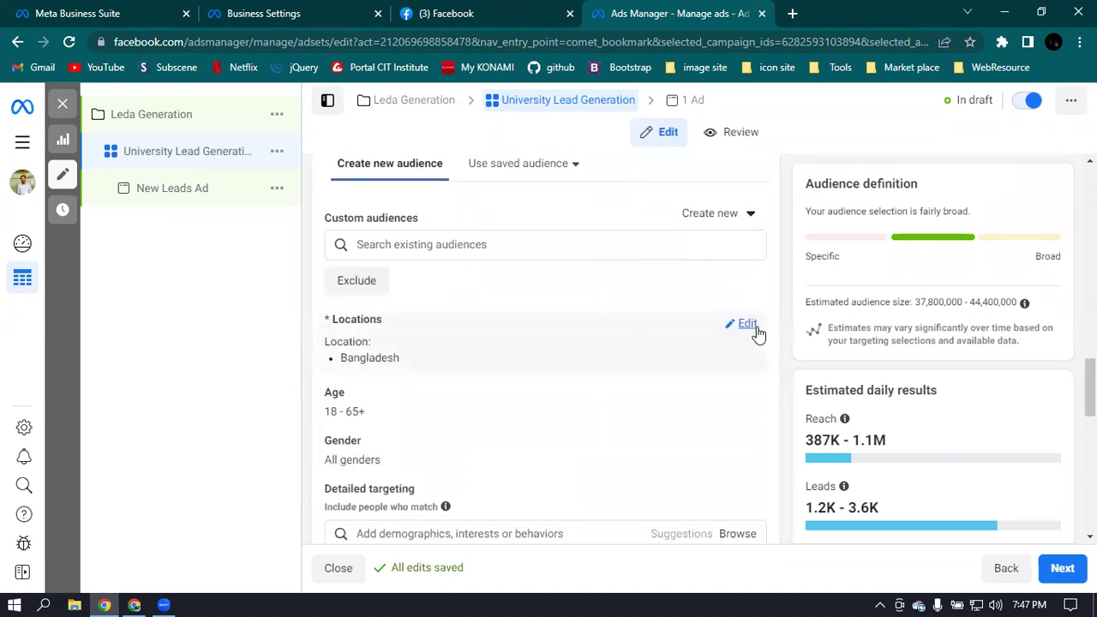
pyautogui.click(745, 323)
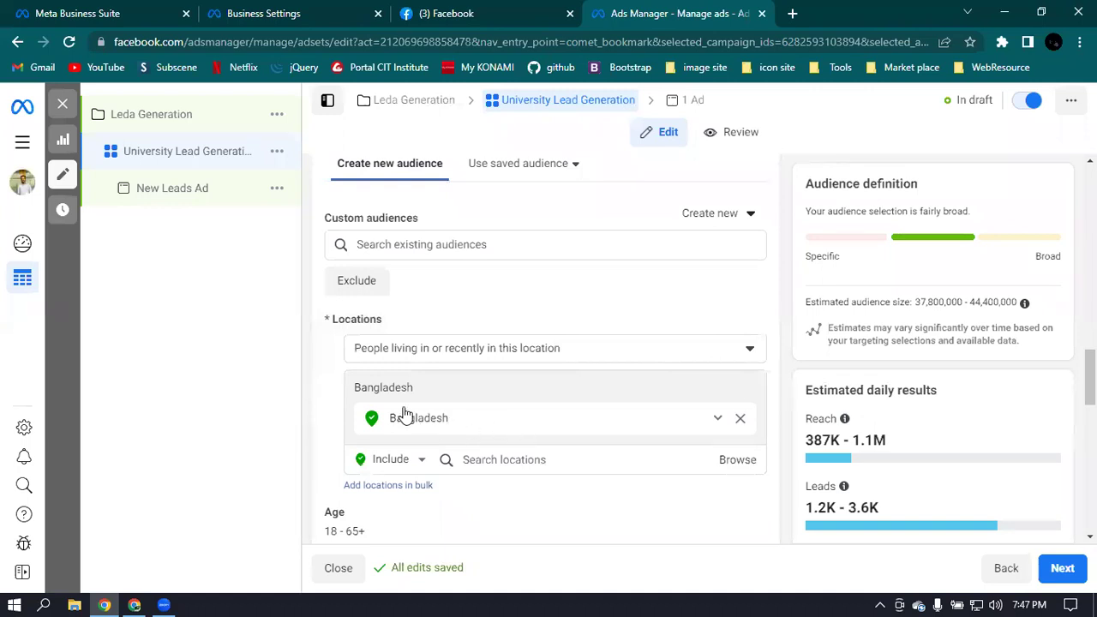
pyautogui.click(502, 431)
pyautogui.scroll(-2, 601, 425)
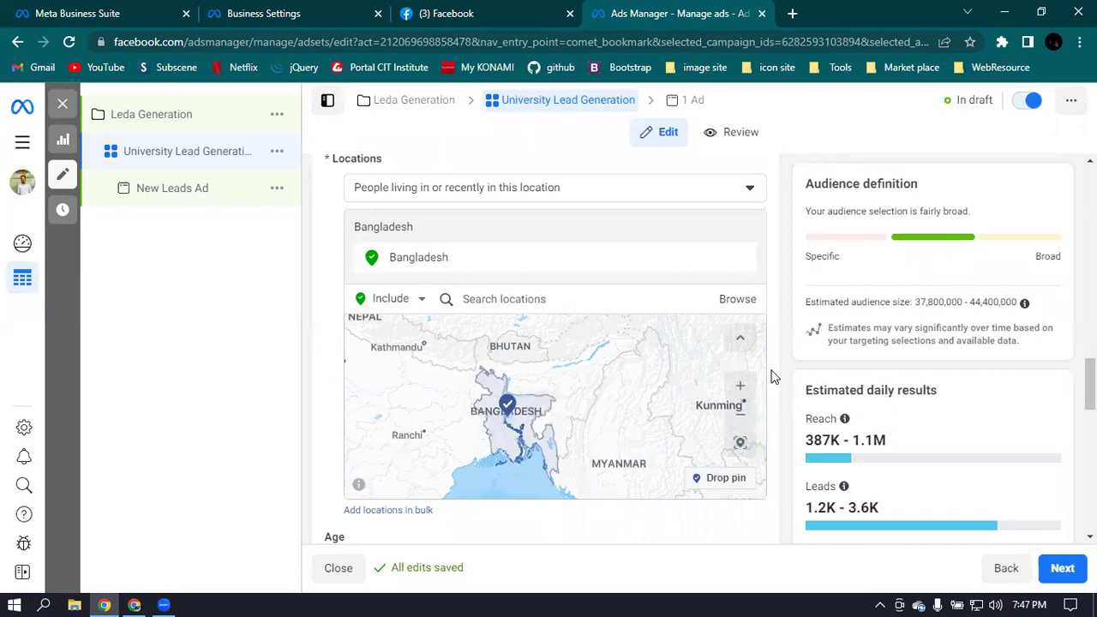
pyautogui.scroll(-1, 774, 377)
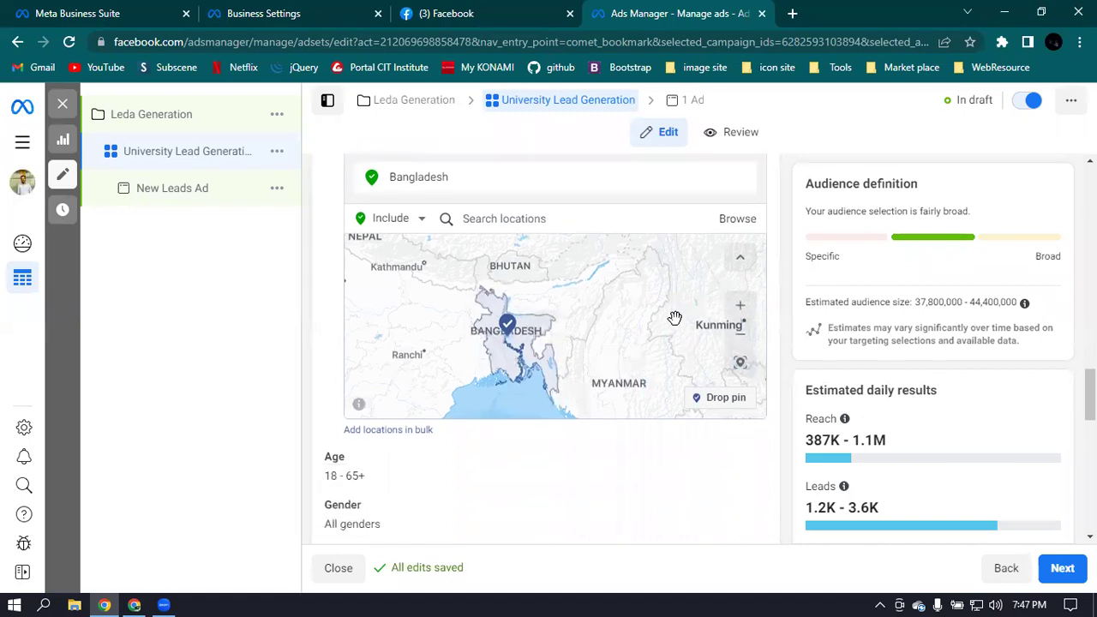
pyautogui.scroll(2, 656, 314)
pyautogui.moveTo(404, 355)
pyautogui.mouseDown()
pyautogui.moveTo(513, 358)
pyautogui.moveTo(583, 328)
pyautogui.mouseUp()
pyautogui.scroll(-3, 583, 328)
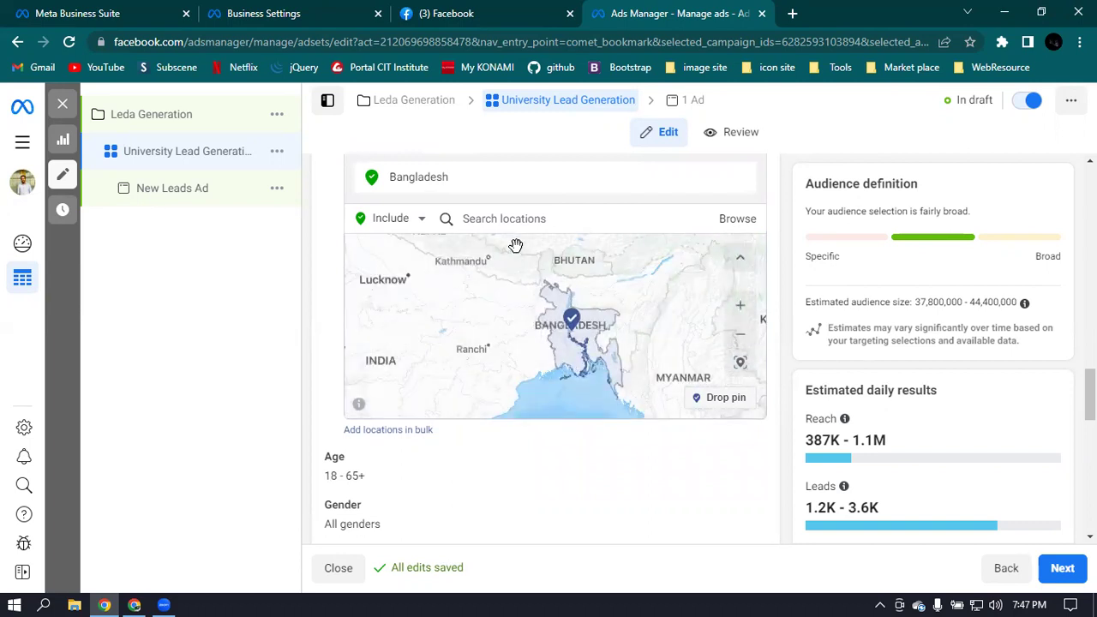
pyautogui.click(536, 218)
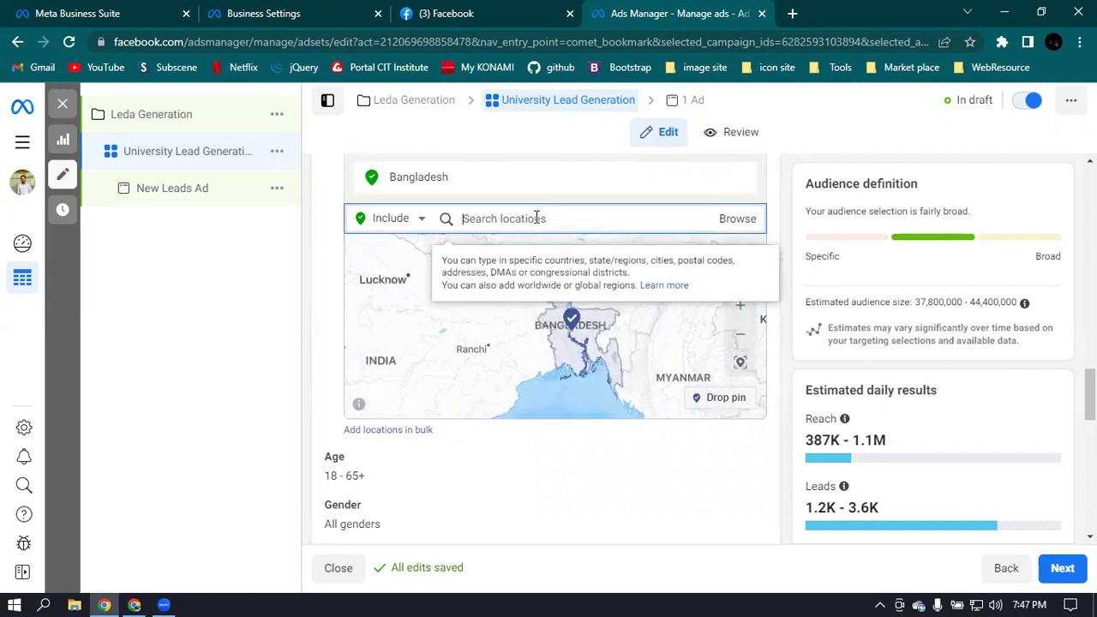
pyautogui.write('Dha')
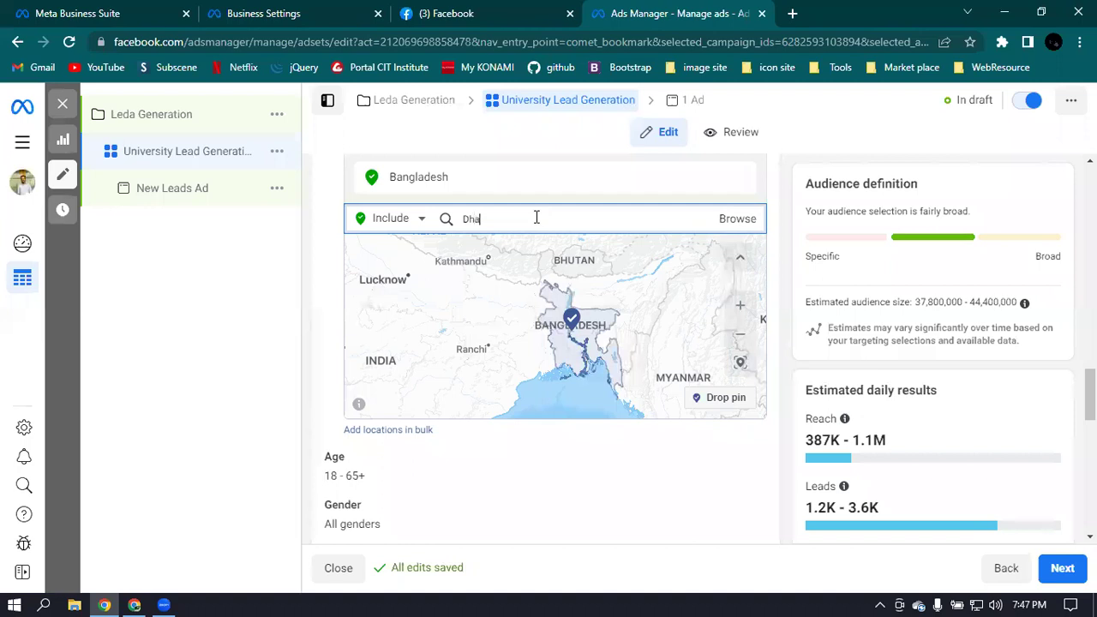
pyautogui.write('kha')
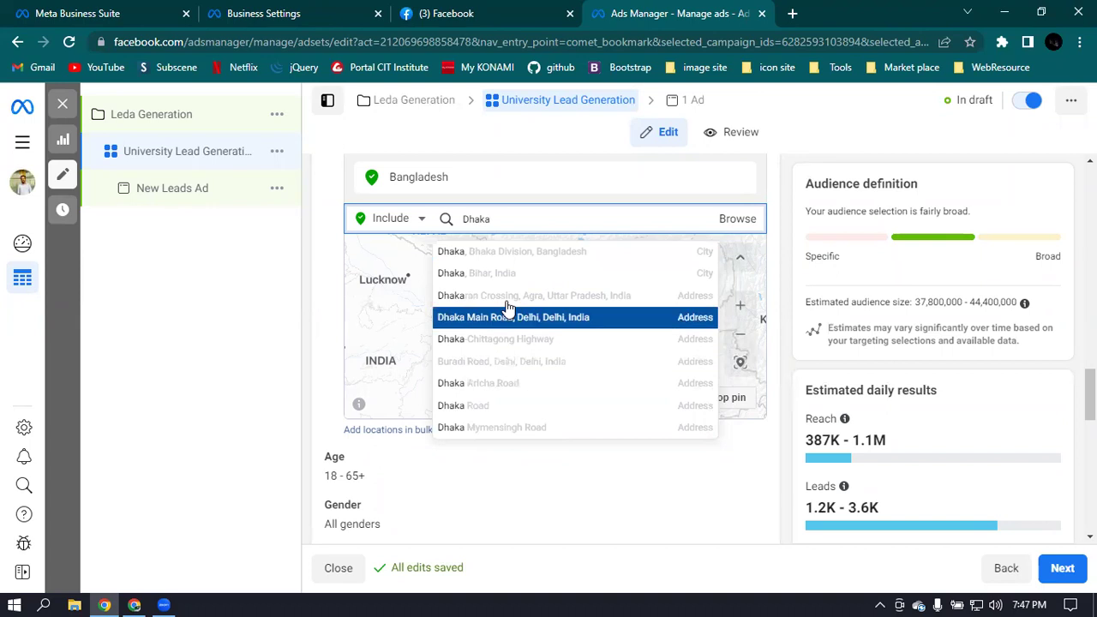
pyautogui.click(640, 260)
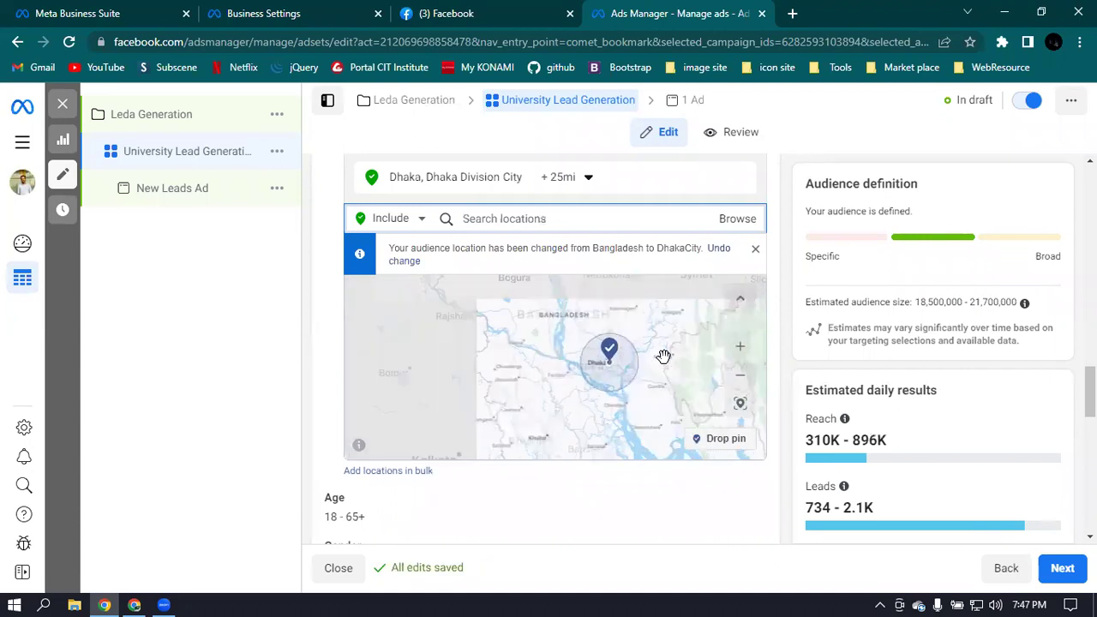
# Set the targeting radius around Dhaka to 15 mi.
pyautogui.scroll(-2, 662, 359)
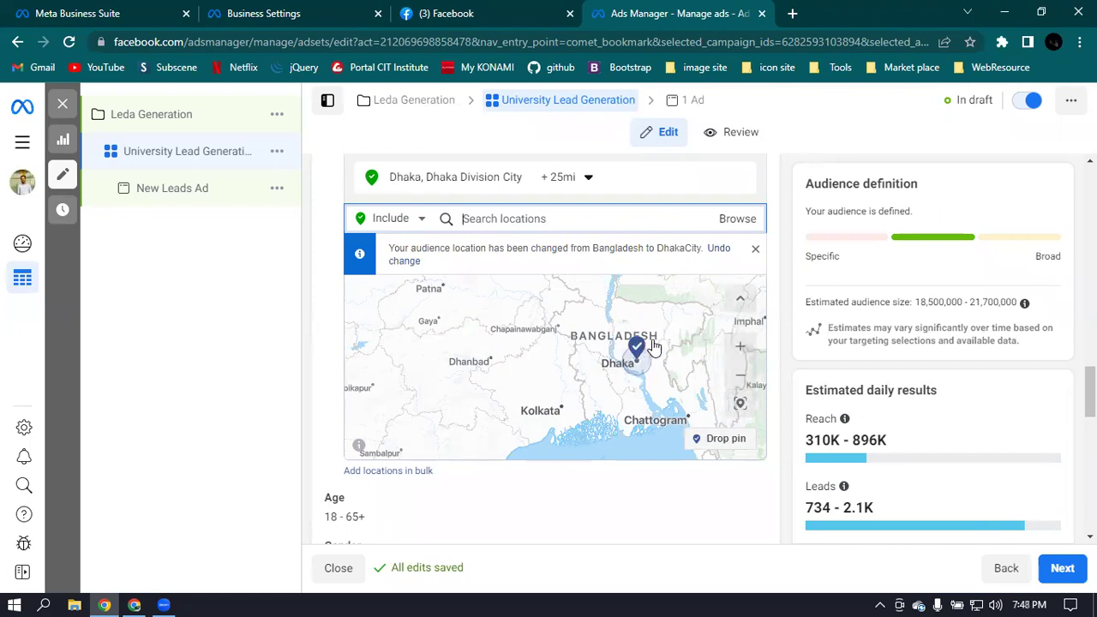
pyautogui.scroll(2, 651, 348)
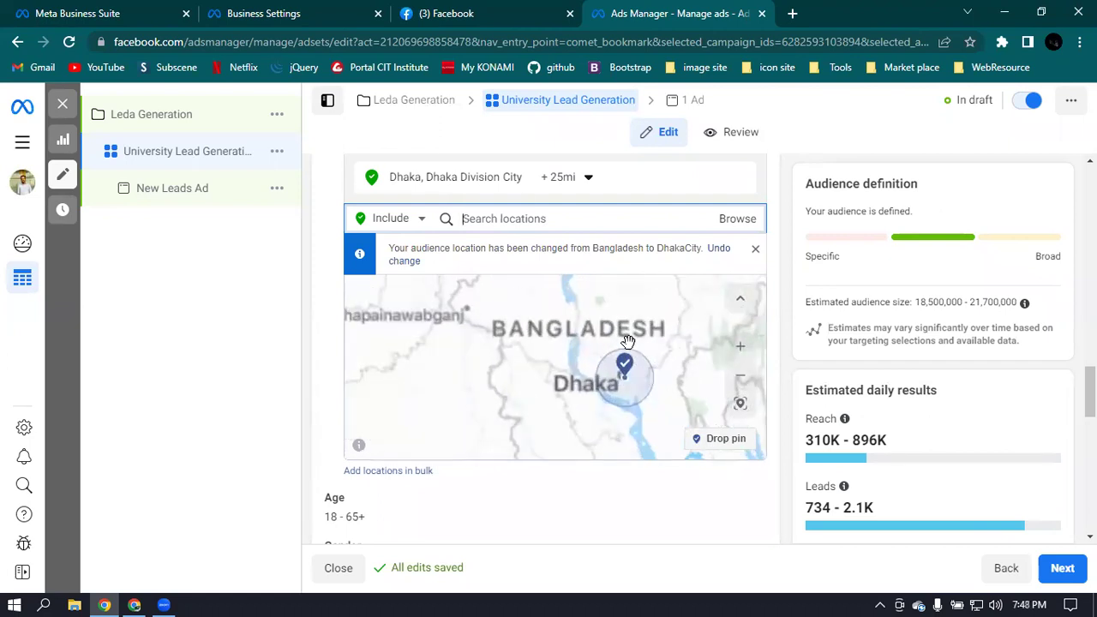
pyautogui.click(583, 184)
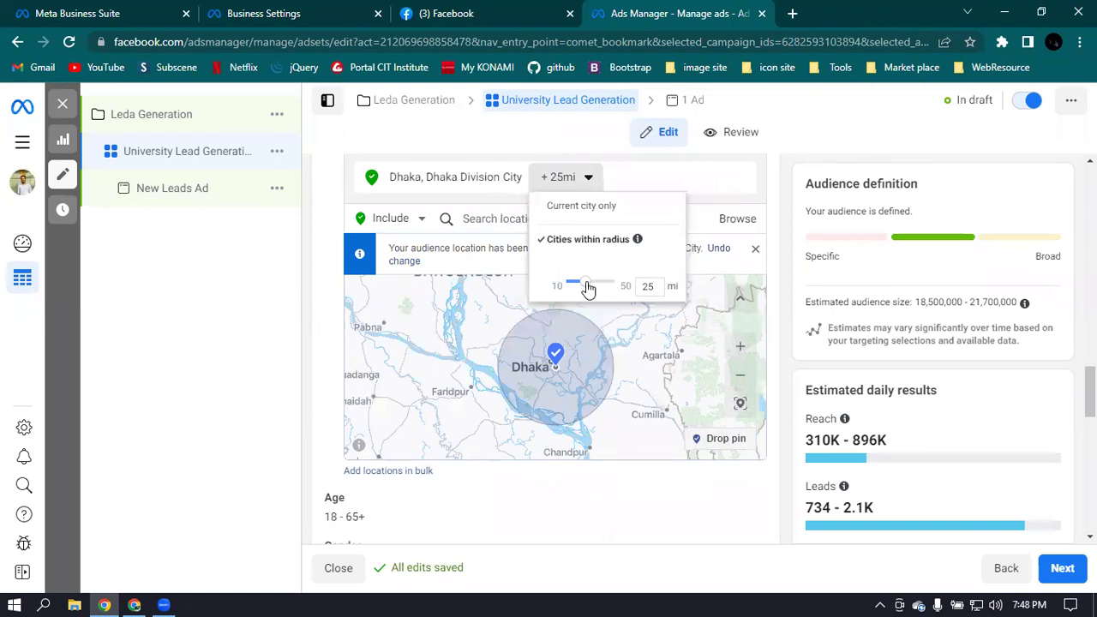
pyautogui.moveTo(588, 289); pyautogui.dragTo(583, 286)
pyautogui.click(618, 388)
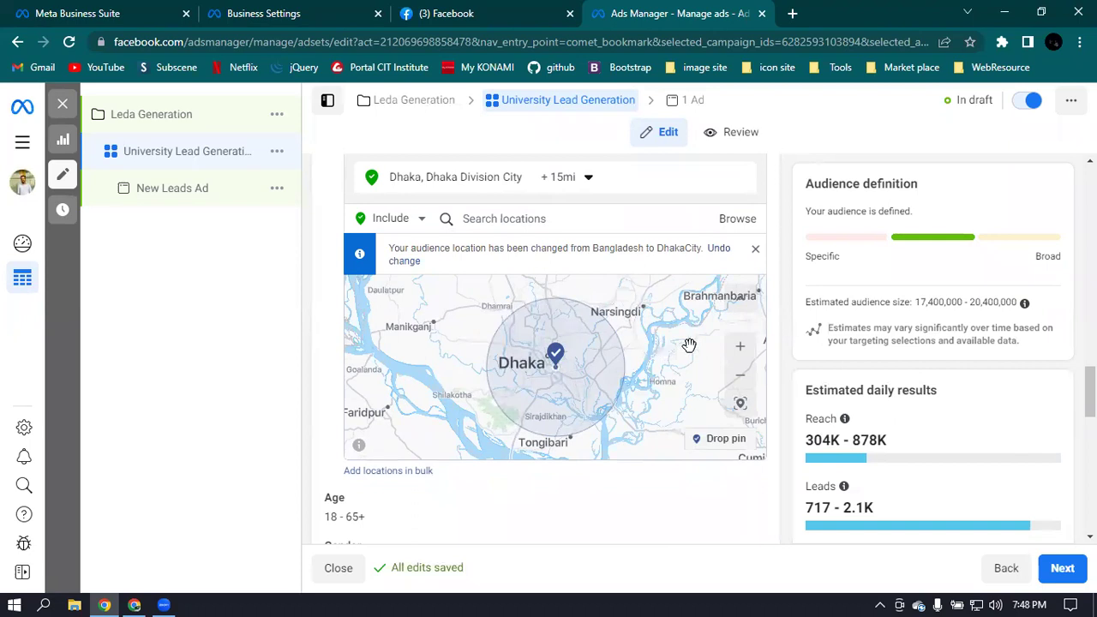
# Add the city of Khulna, Khulna Division, Bangladesh to the included audience locations.
pyautogui.click(567, 215)
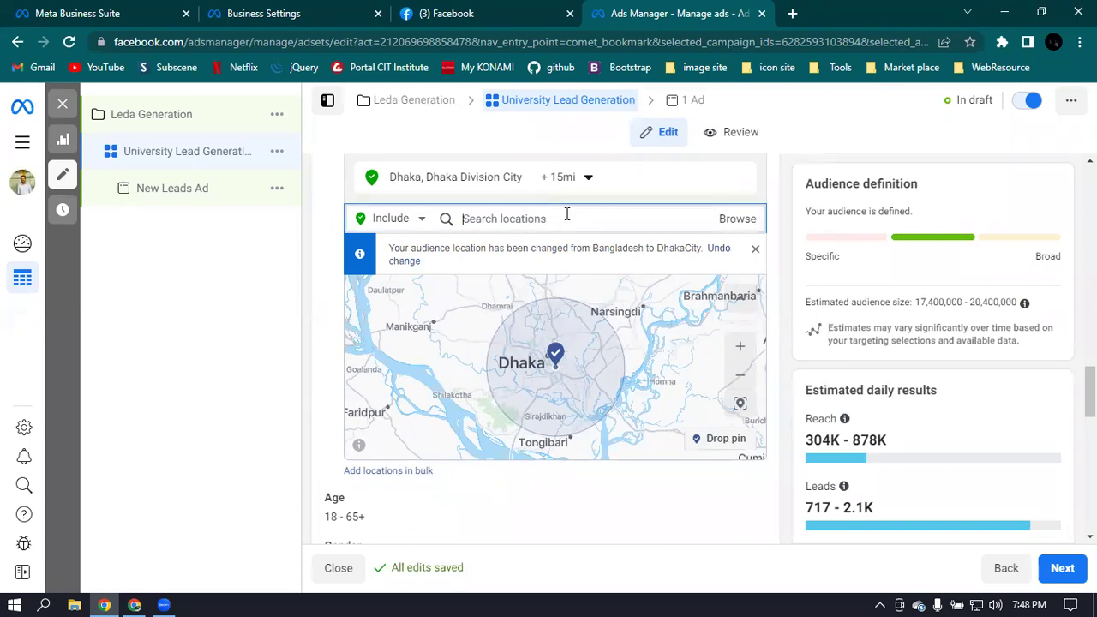
pyautogui.write('khulna')
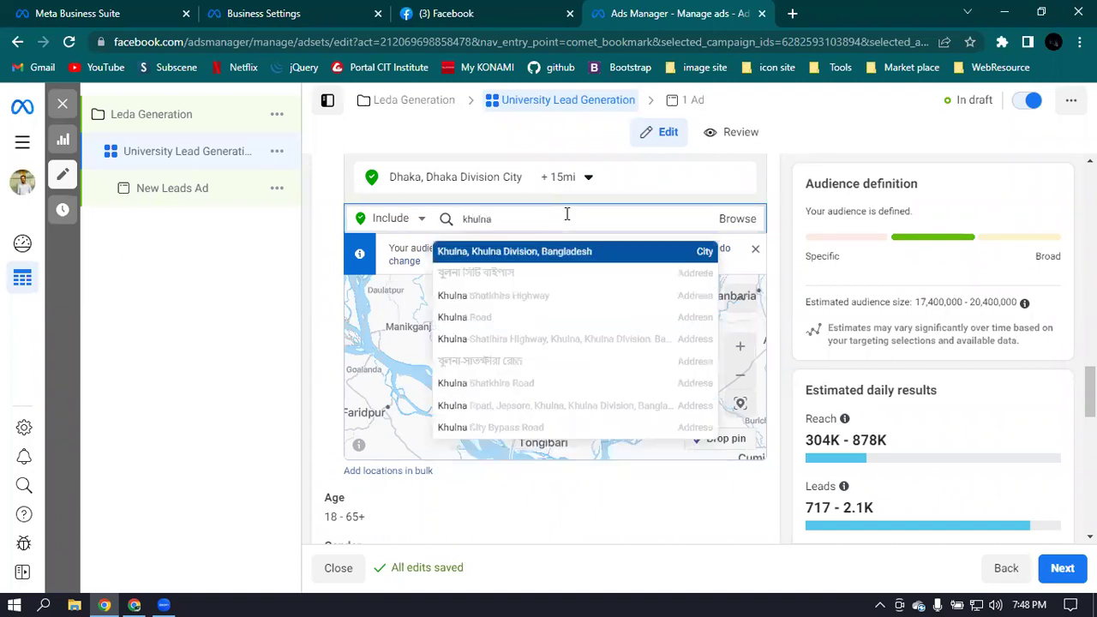
pyautogui.click(519, 254)
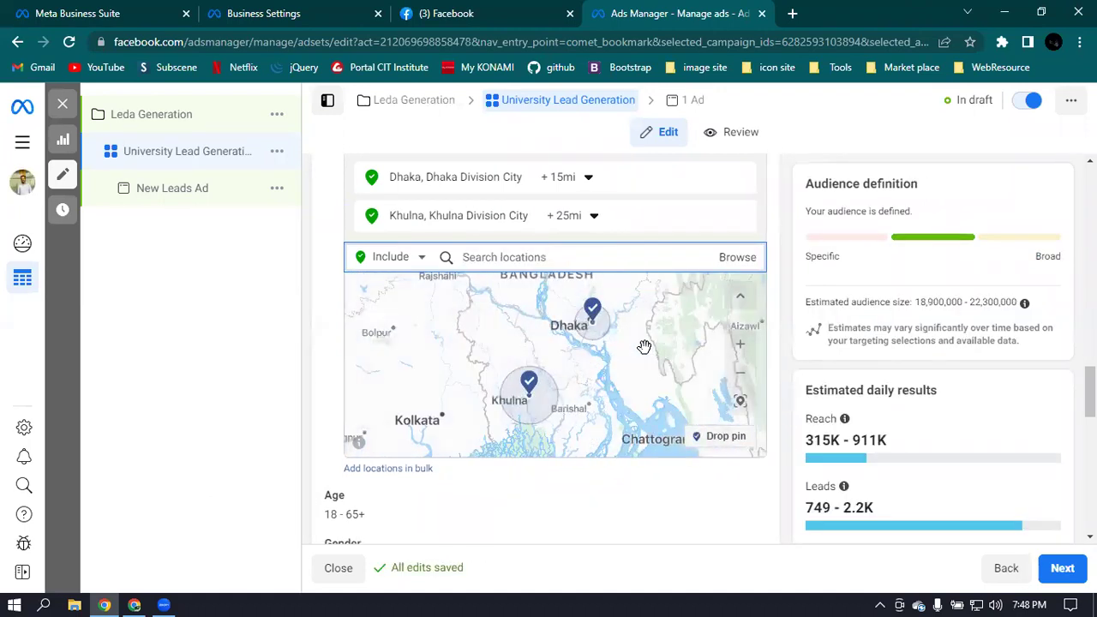
# Examine the Dhaka and Khulna targeting areas on the map and check the radius options for Khulna.
pyautogui.scroll(-2, 645, 347)
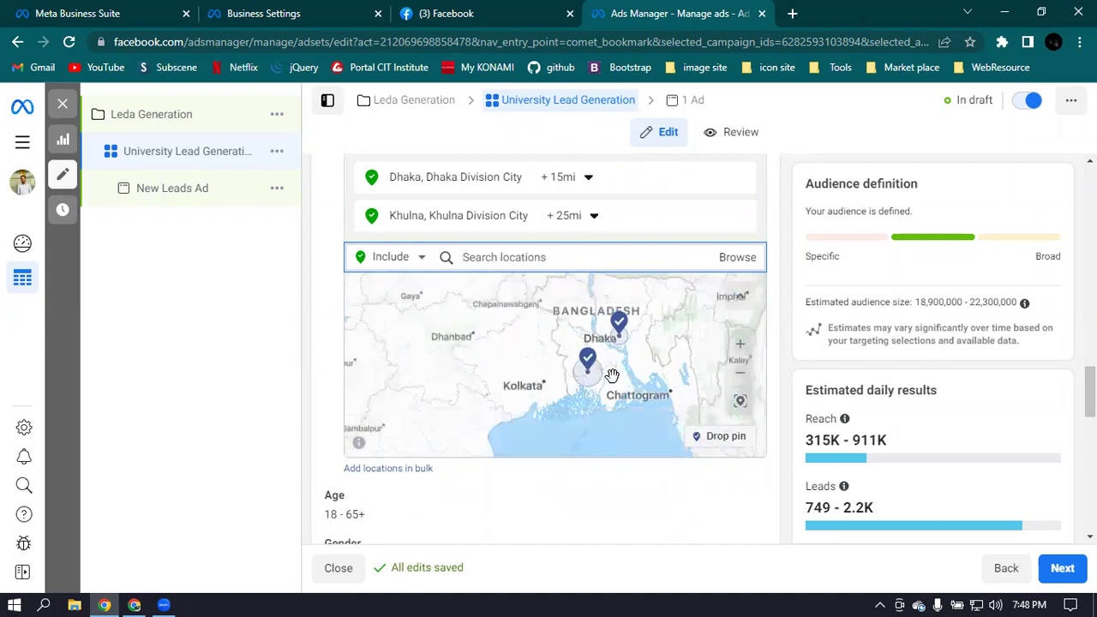
pyautogui.scroll(2, 615, 362)
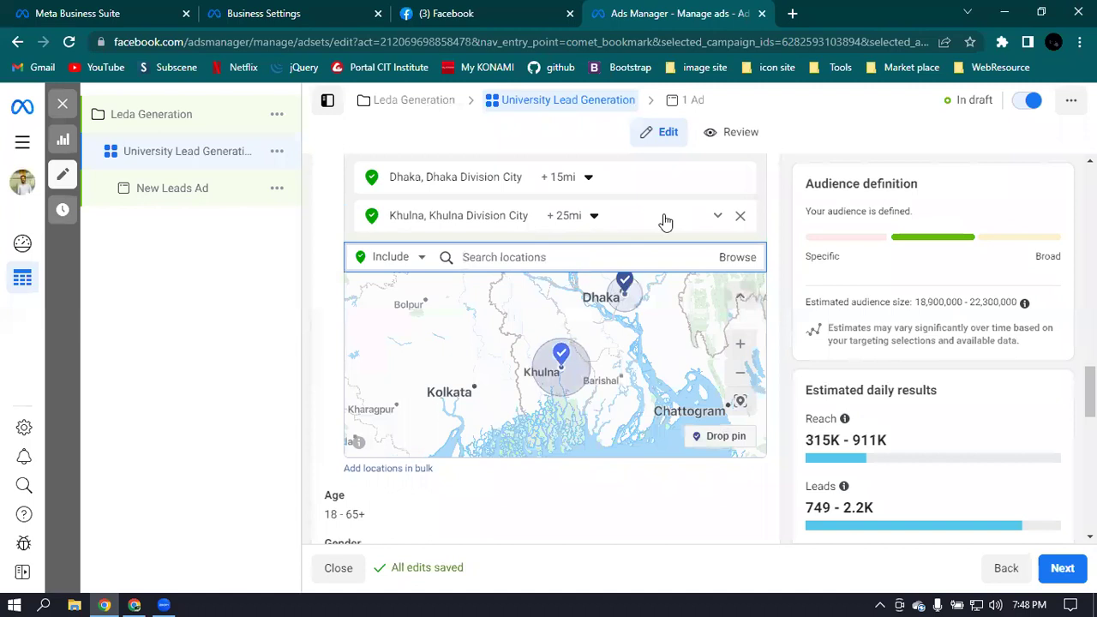
pyautogui.scroll(-1, 500, 254)
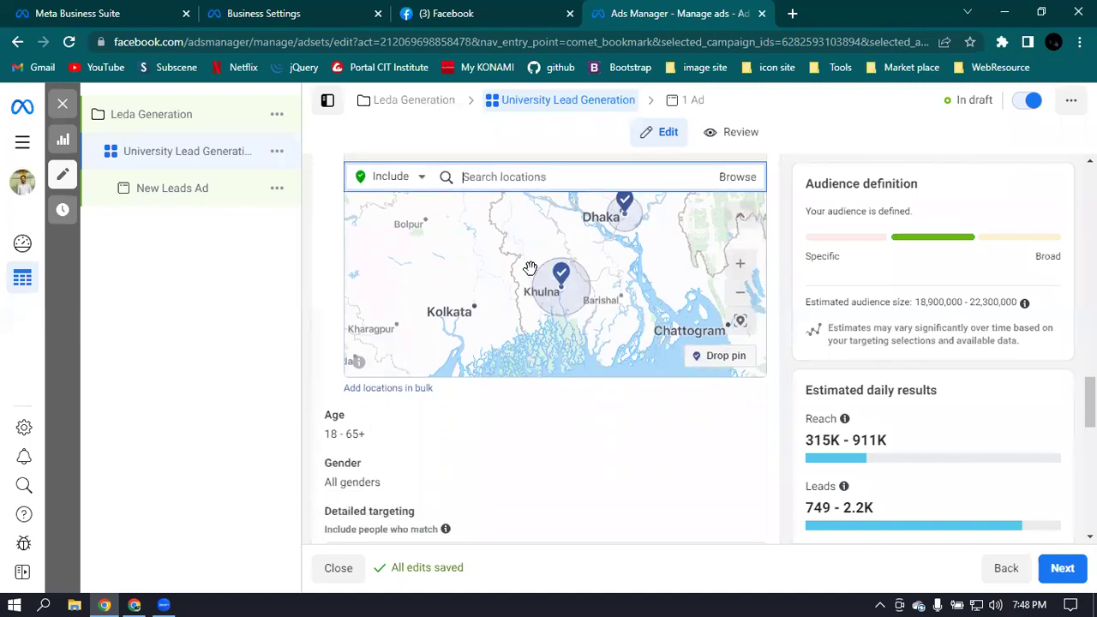
pyautogui.scroll(2, 523, 266)
pyautogui.scroll(-2, 488, 265)
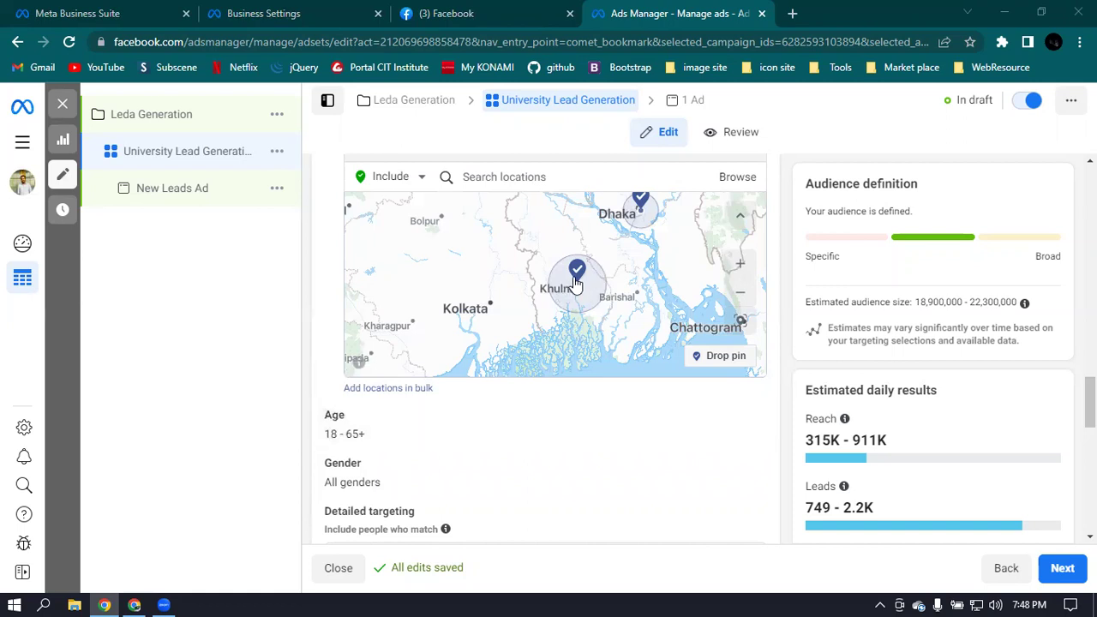
pyautogui.scroll(1, 576, 284)
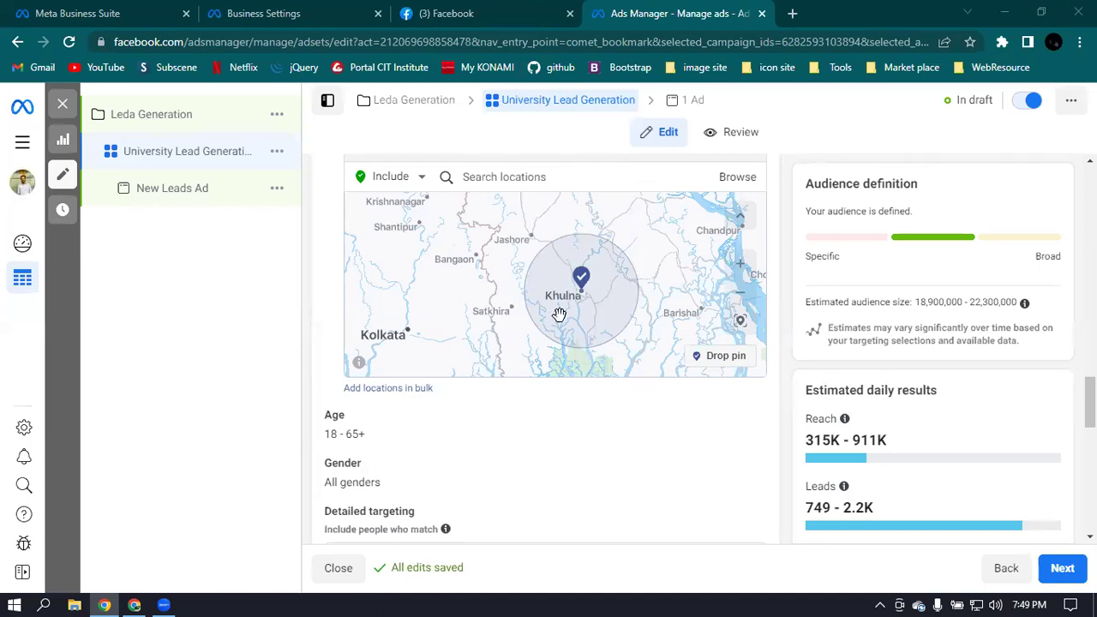
pyautogui.scroll(1, 776, 269)
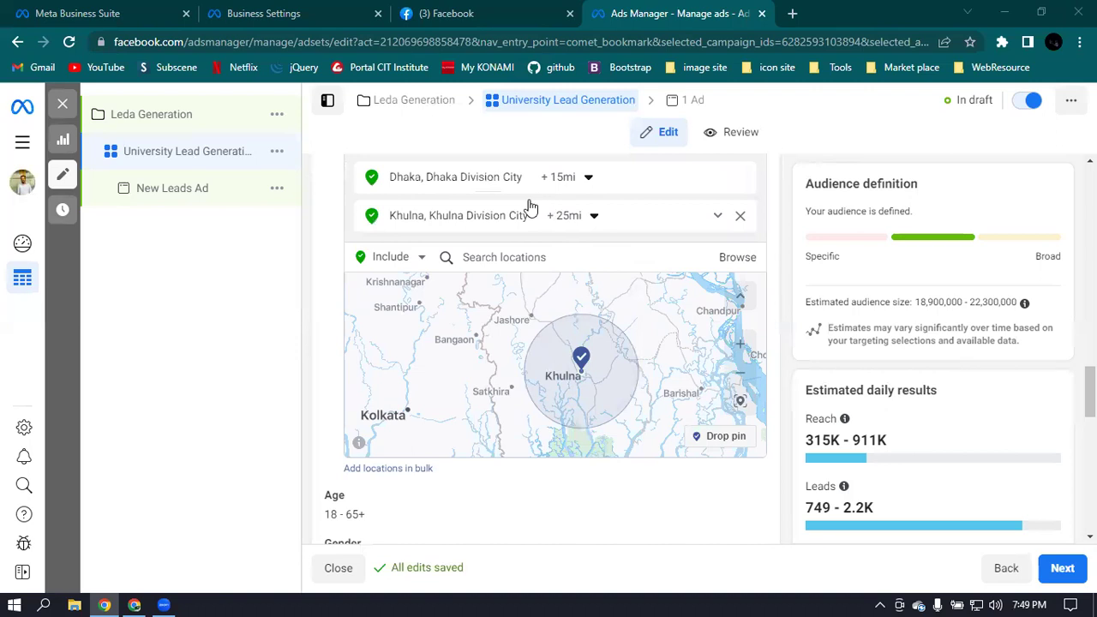
pyautogui.click(586, 220)
pyautogui.click(670, 330)
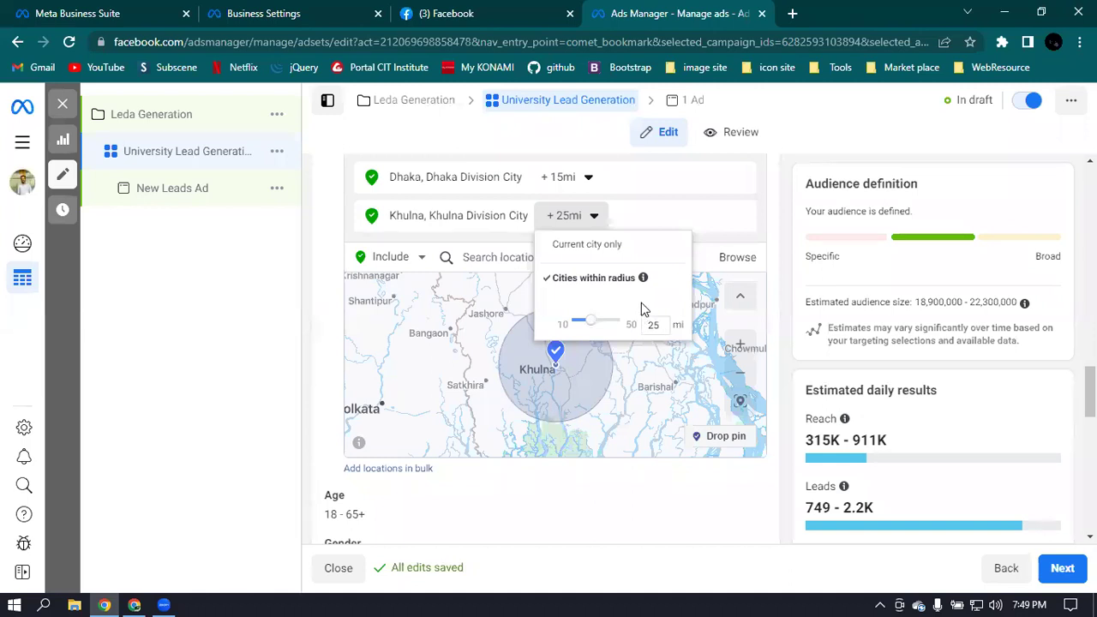
pyautogui.click(655, 217)
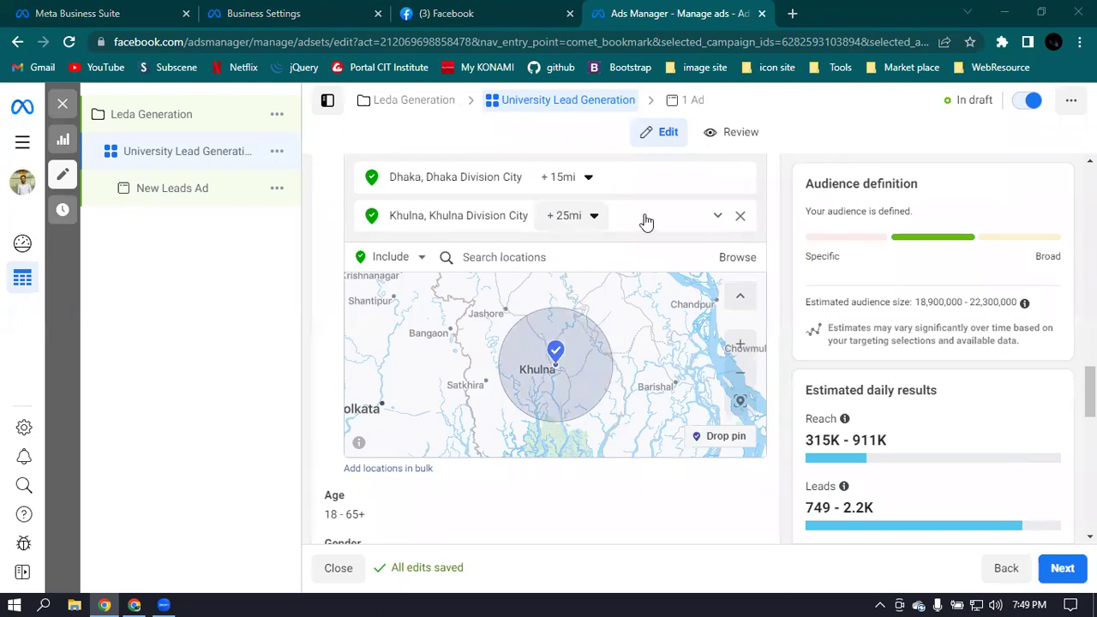
# Replace Khulna and Dhaka with the whole country of Bangladesh in the included audience locations.
pyautogui.click(740, 216)
pyautogui.click(740, 179)
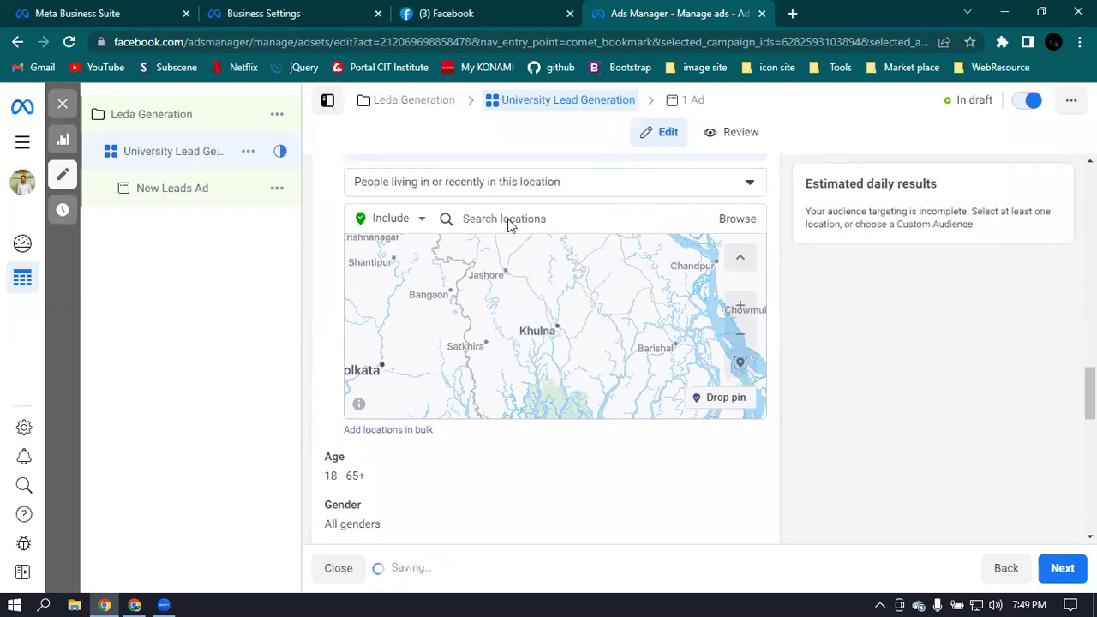
pyautogui.click(600, 190)
pyautogui.click(827, 315)
pyautogui.click(526, 220)
pyautogui.write('Bar')
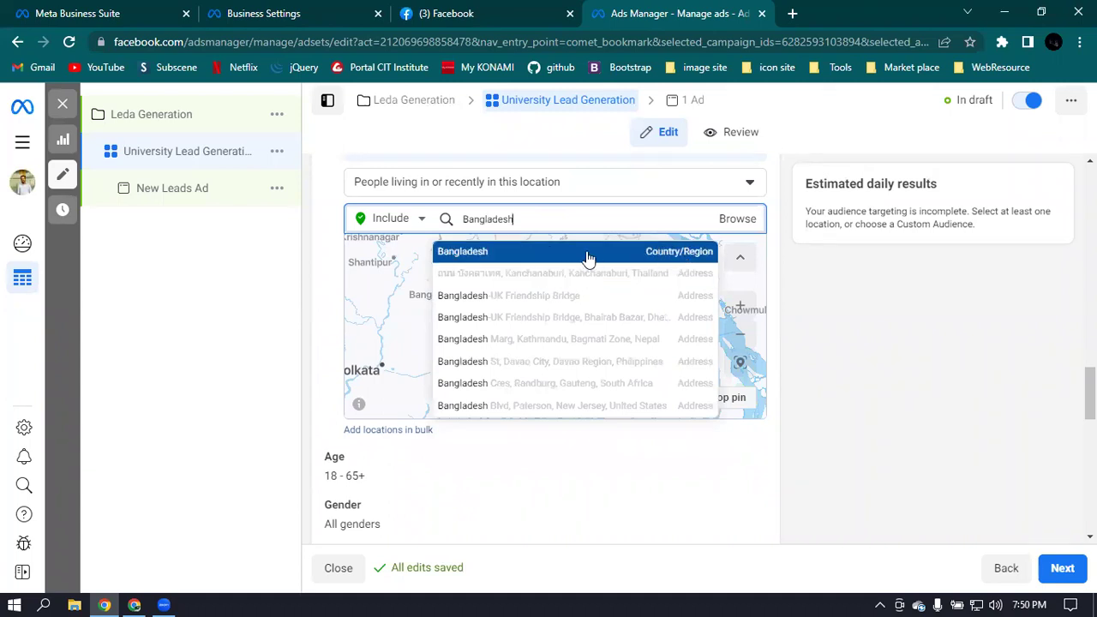
pyautogui.click(701, 253)
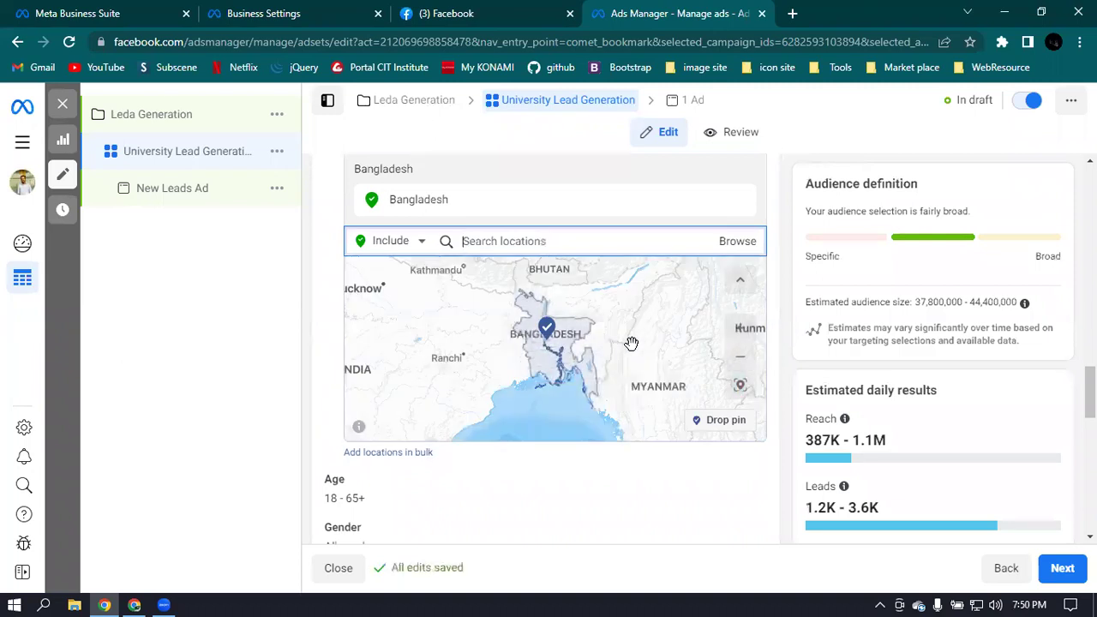
# Add the city of London, England, United Kingdom to the included audience locations and inspect its targeting area on the map.
pyautogui.scroll(3, 368, 308)
pyautogui.scroll(-1, 429, 283)
pyautogui.moveTo(450, 294); pyautogui.dragTo(505, 308)
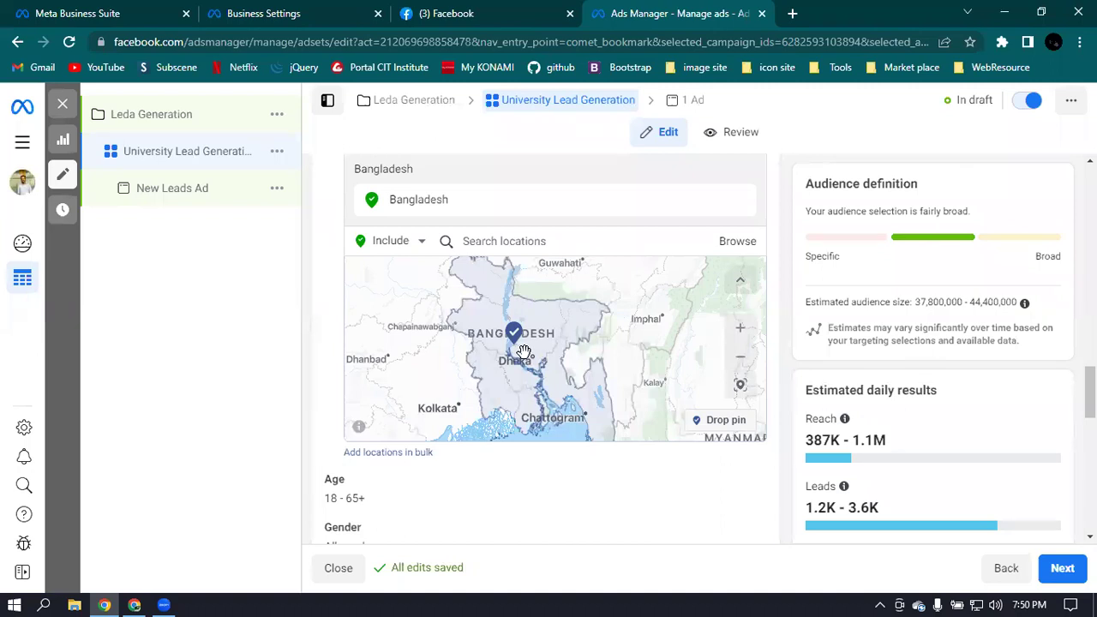
pyautogui.click(544, 244)
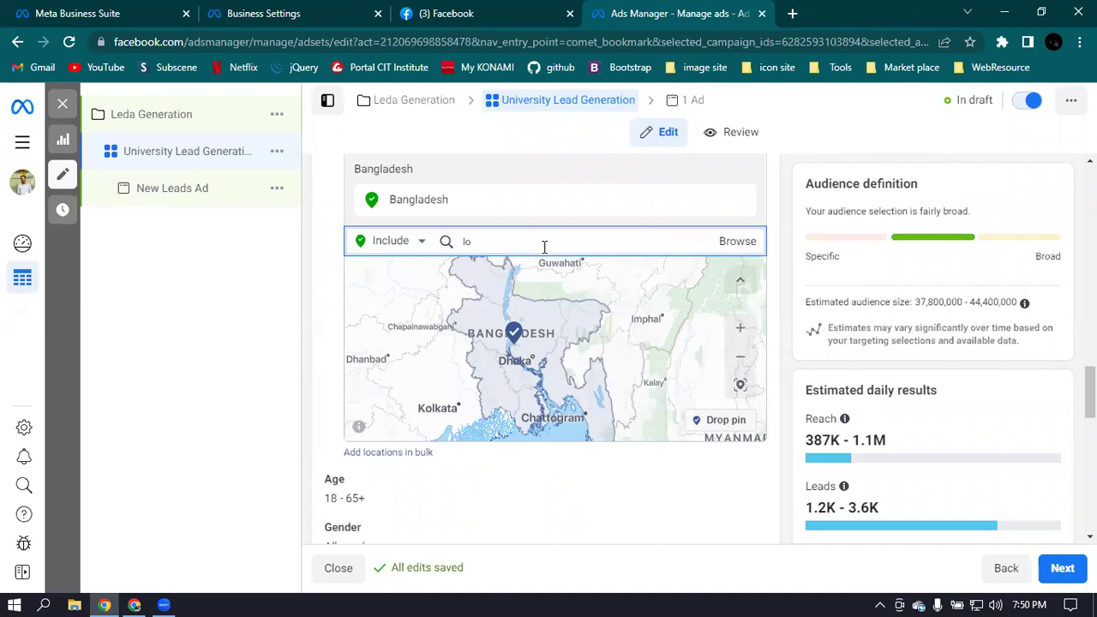
pyautogui.write('ondon')
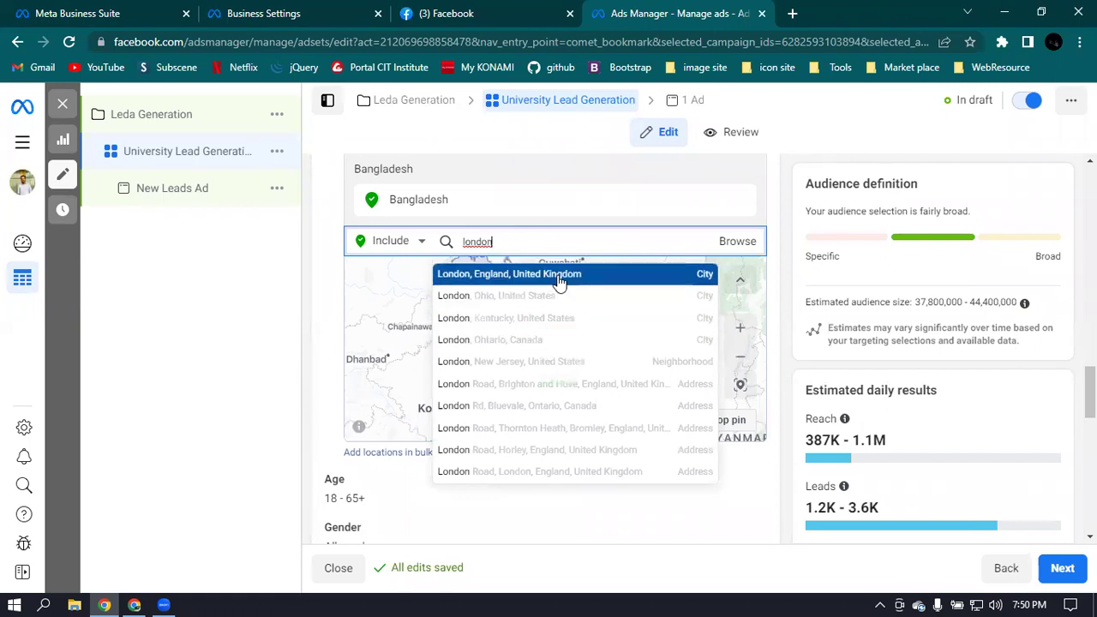
pyautogui.click(558, 283)
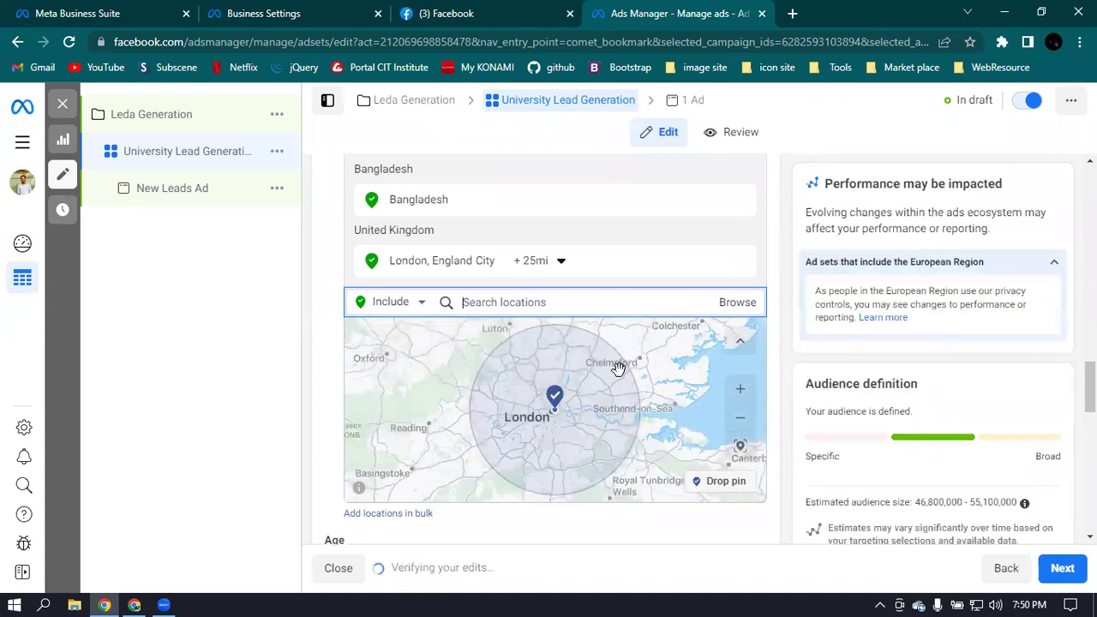
pyautogui.scroll(-4, 620, 369)
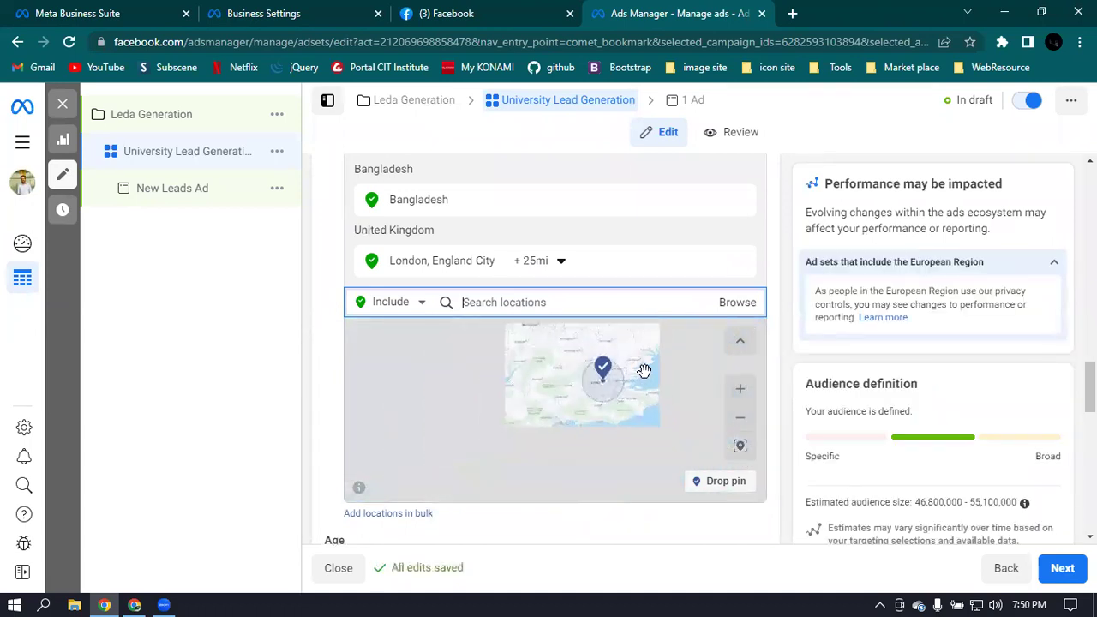
pyautogui.scroll(3, 636, 382)
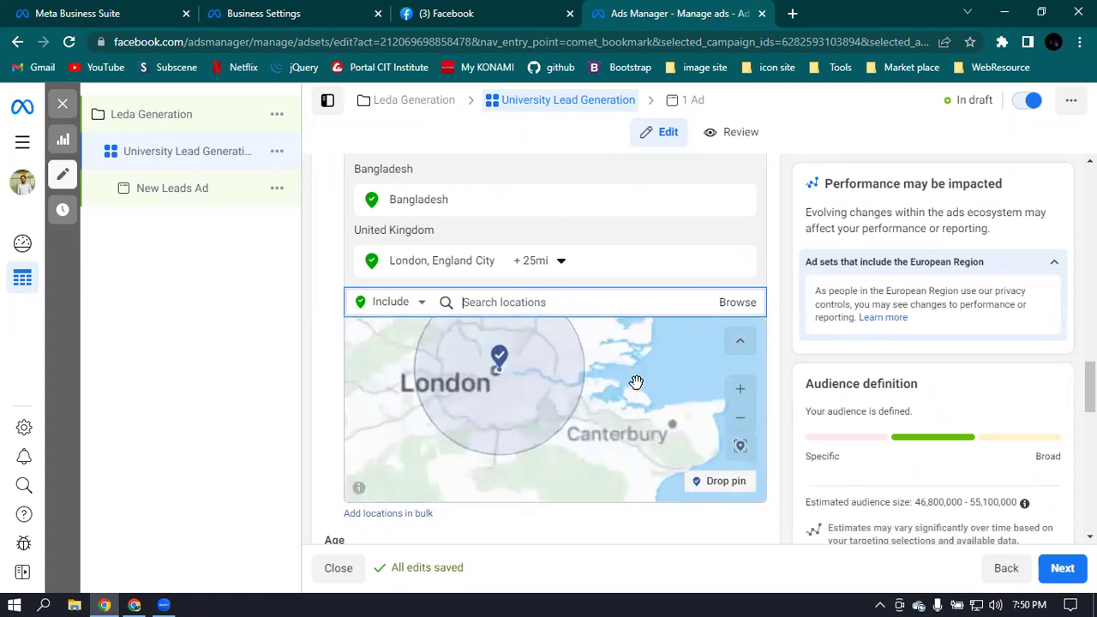
pyautogui.scroll(-1, 636, 382)
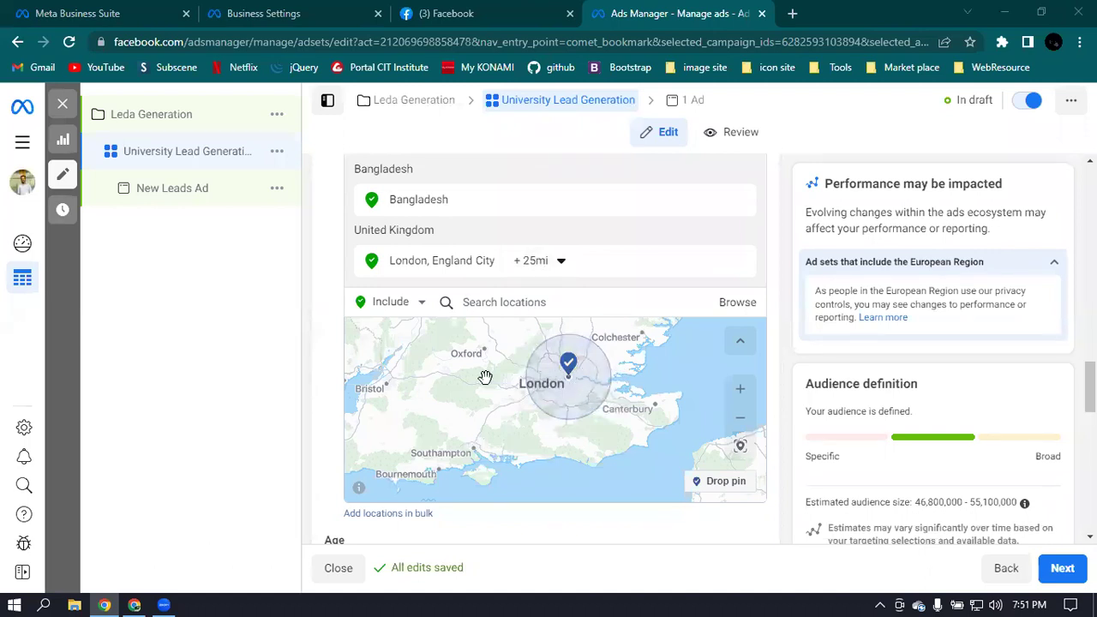
# Remove London from the included audience locations and bring Bangladesh back into focus on the map.
pyautogui.click(740, 260)
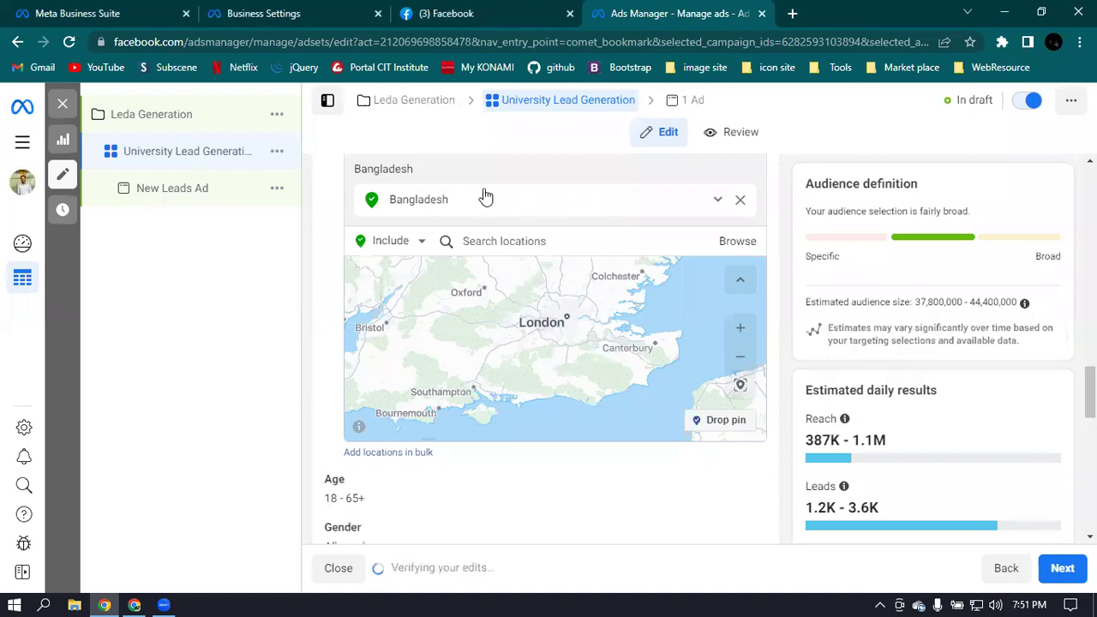
pyautogui.click(438, 215)
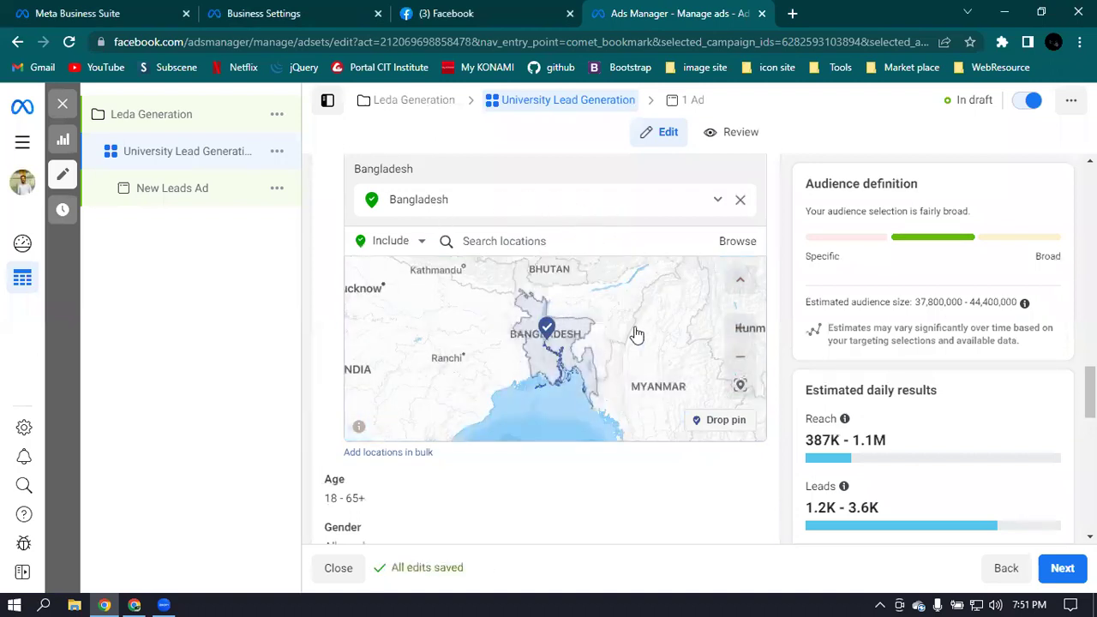
pyautogui.scroll(-1, 652, 327)
pyautogui.scroll(3, 639, 328)
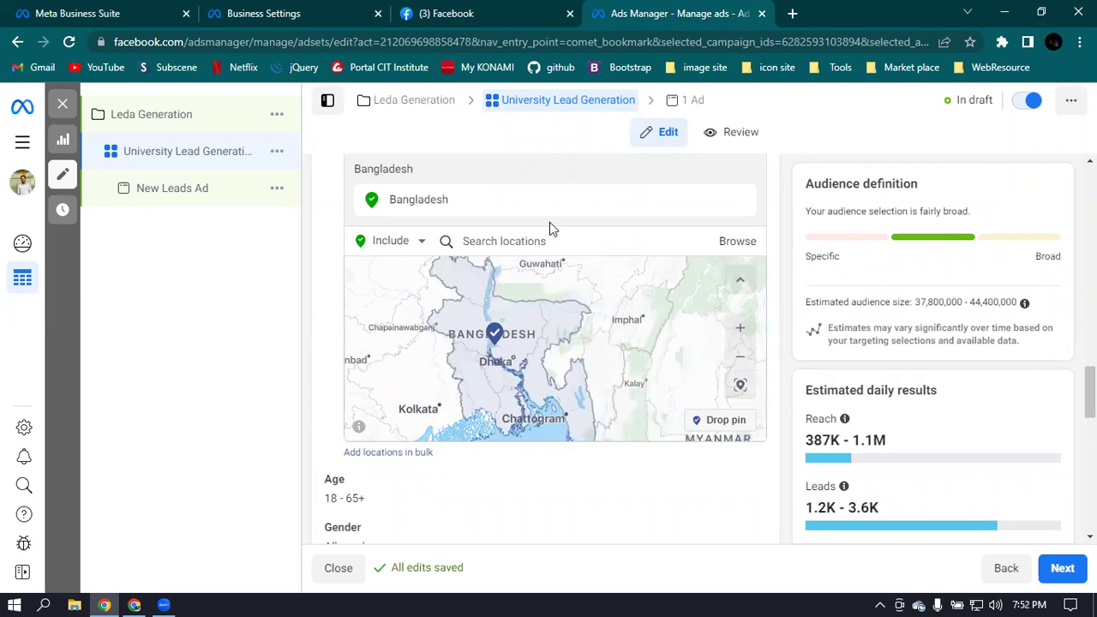
pyautogui.scroll(-2, 593, 295)
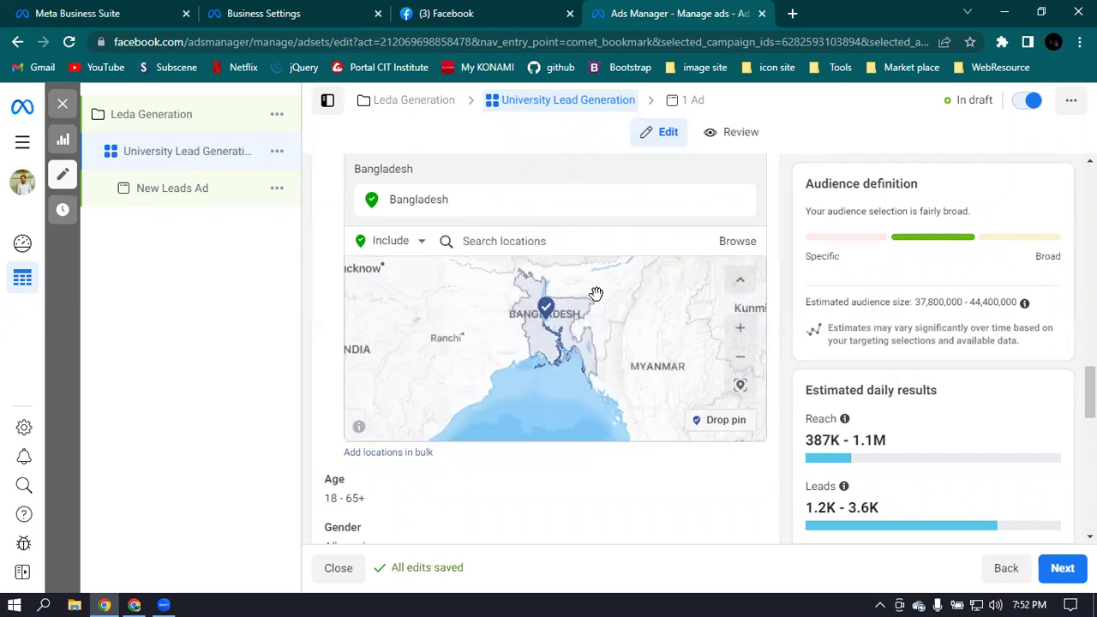
# Set the audience's maximum age to 55 and open the gender setting for editing.
pyautogui.scroll(-3, 847, 366)
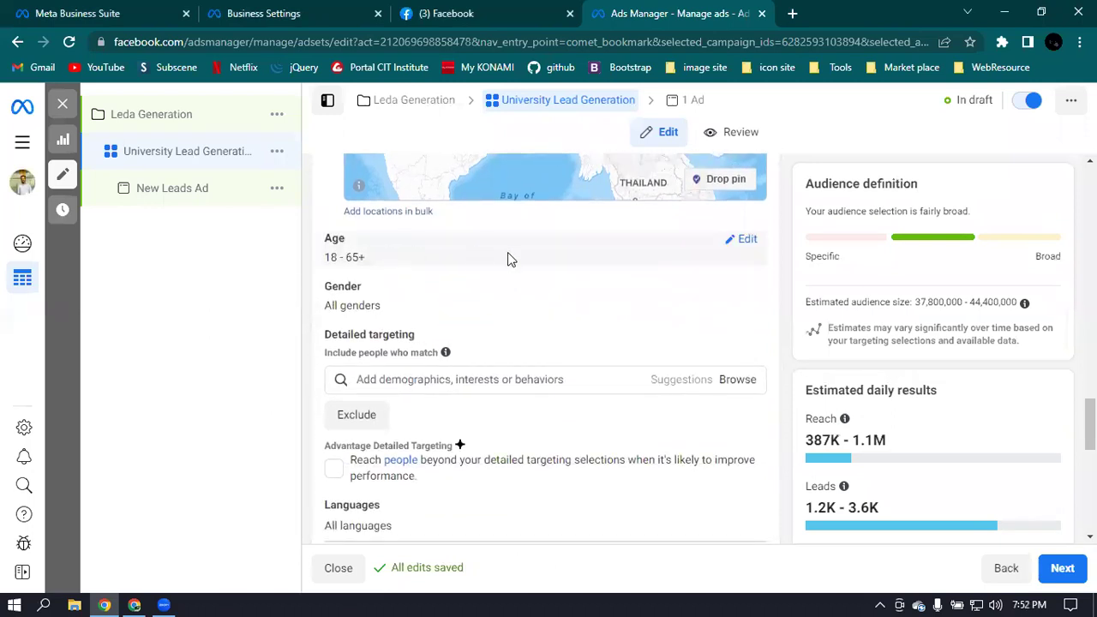
pyautogui.click(741, 243)
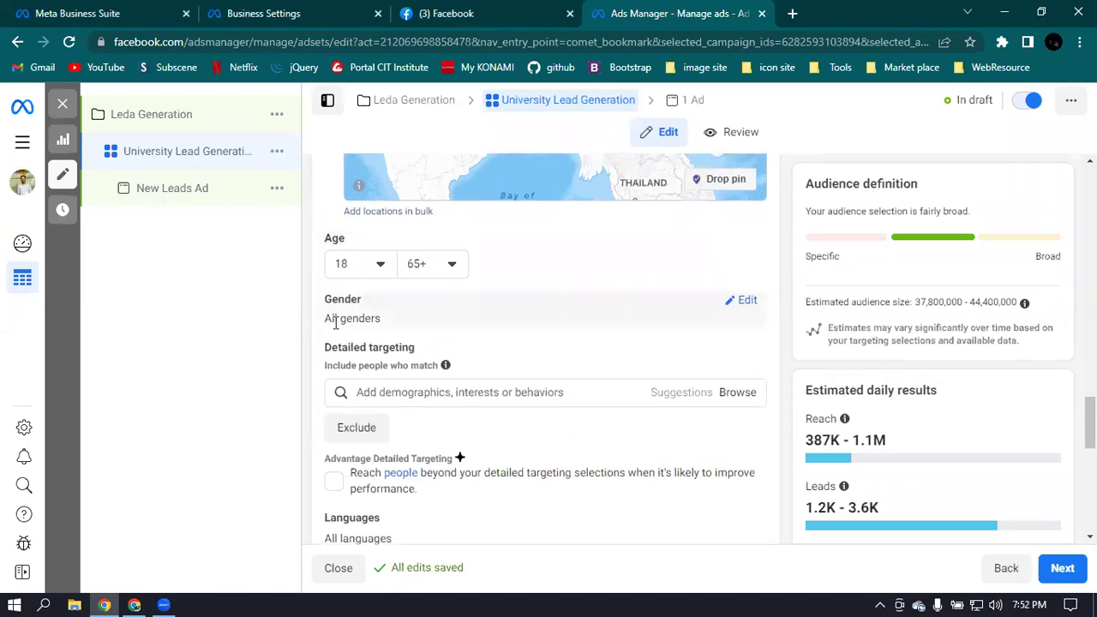
pyautogui.click(431, 265)
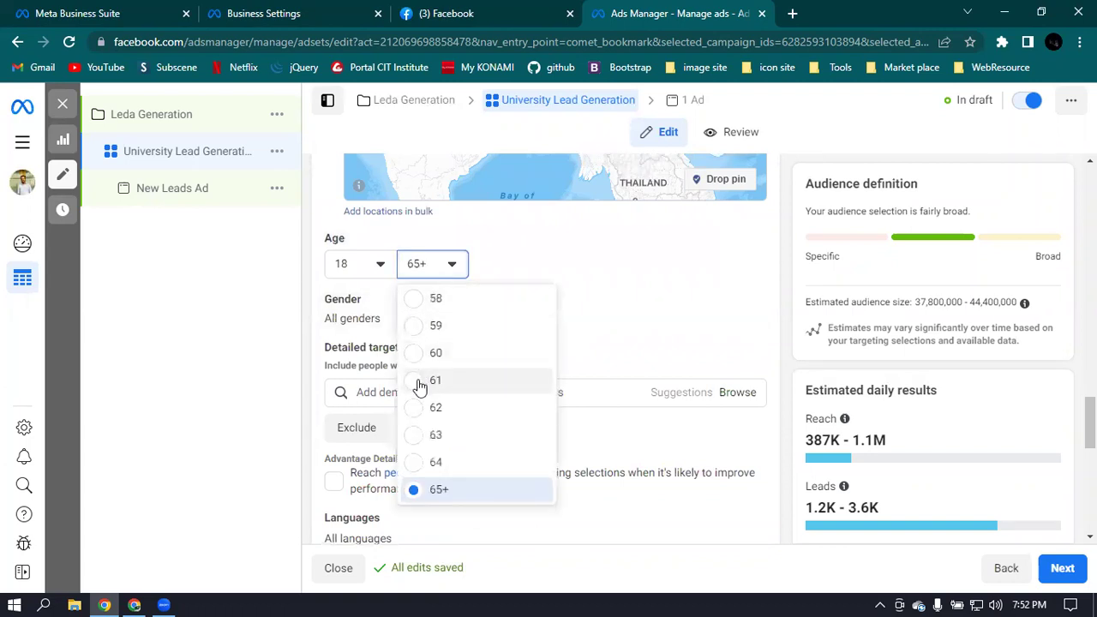
pyautogui.scroll(1, 422, 334)
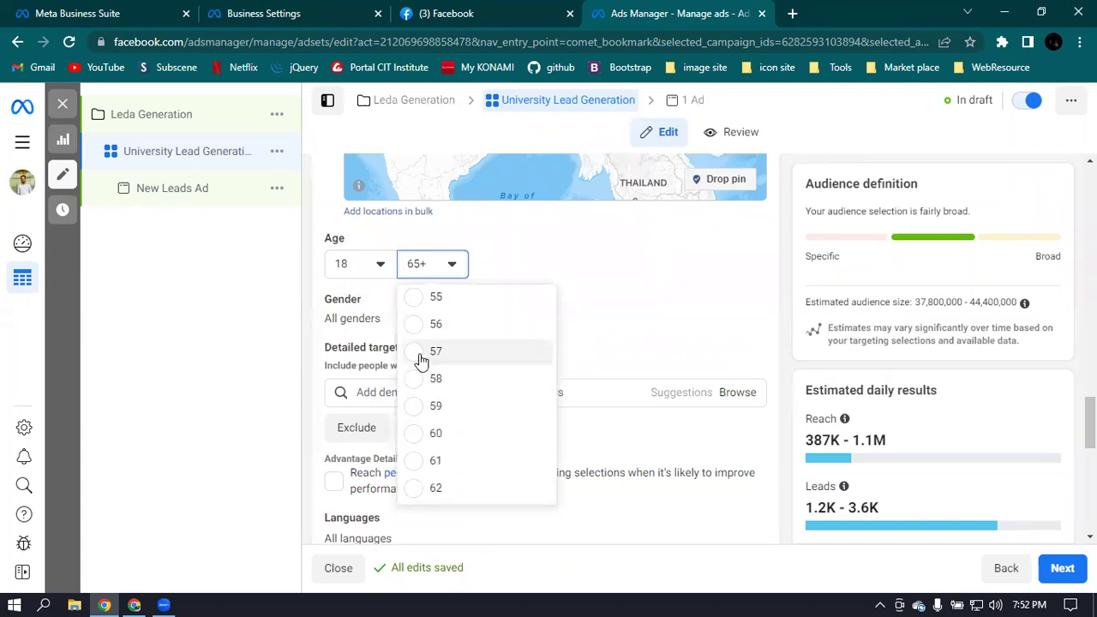
pyautogui.click(418, 301)
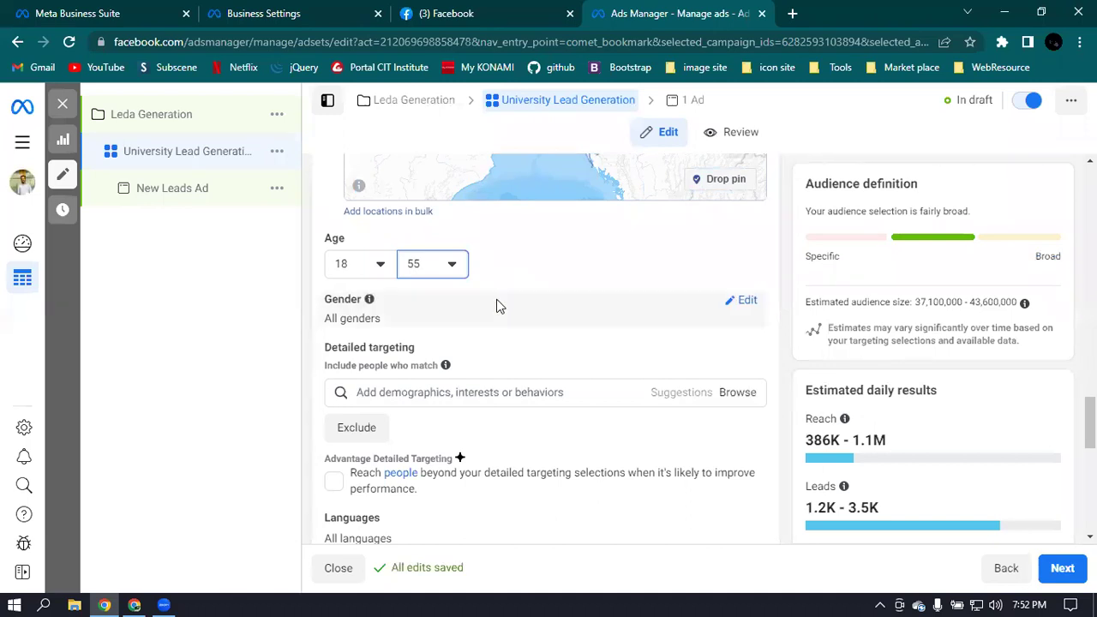
pyautogui.scroll(1, 617, 283)
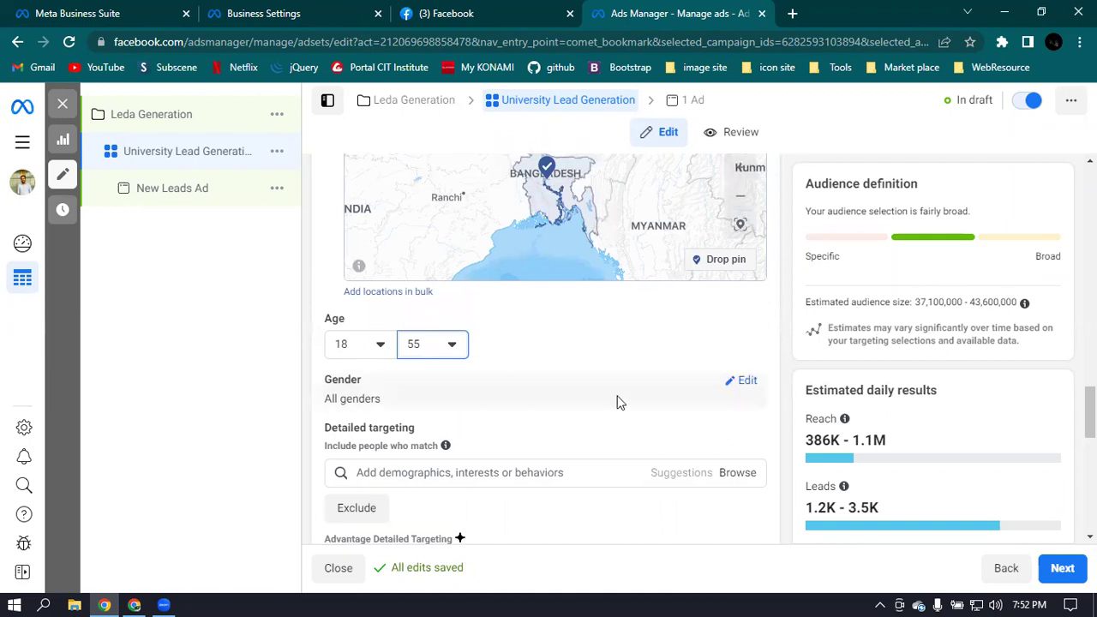
pyautogui.click(743, 384)
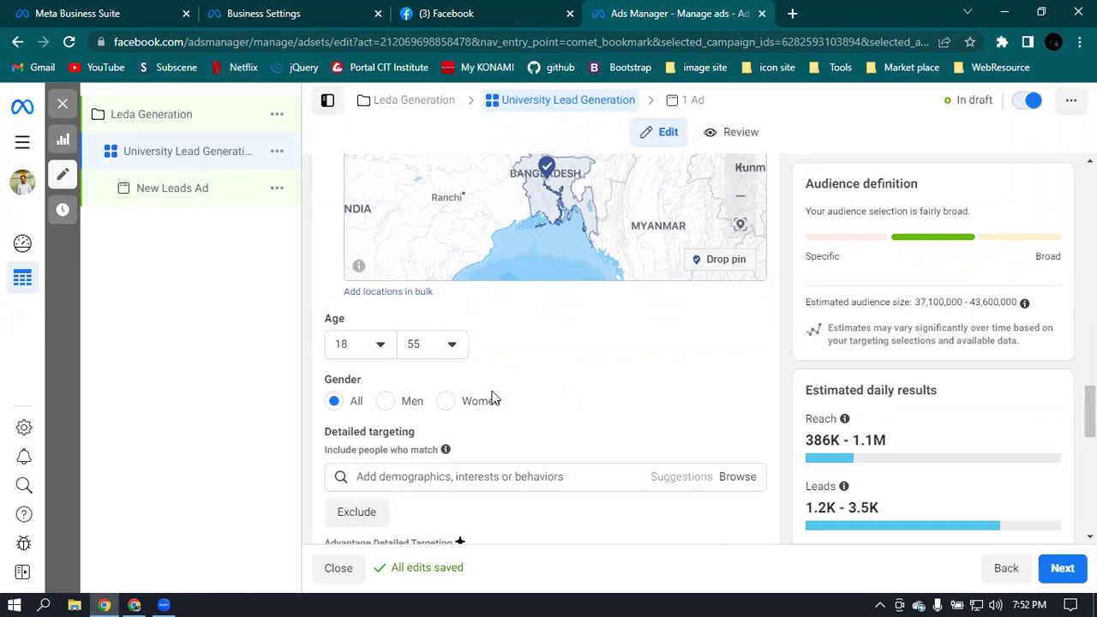
# Browse the detailed targeting categories, examining the Demographics group and its Education subcategories.
pyautogui.scroll(-1, 601, 391)
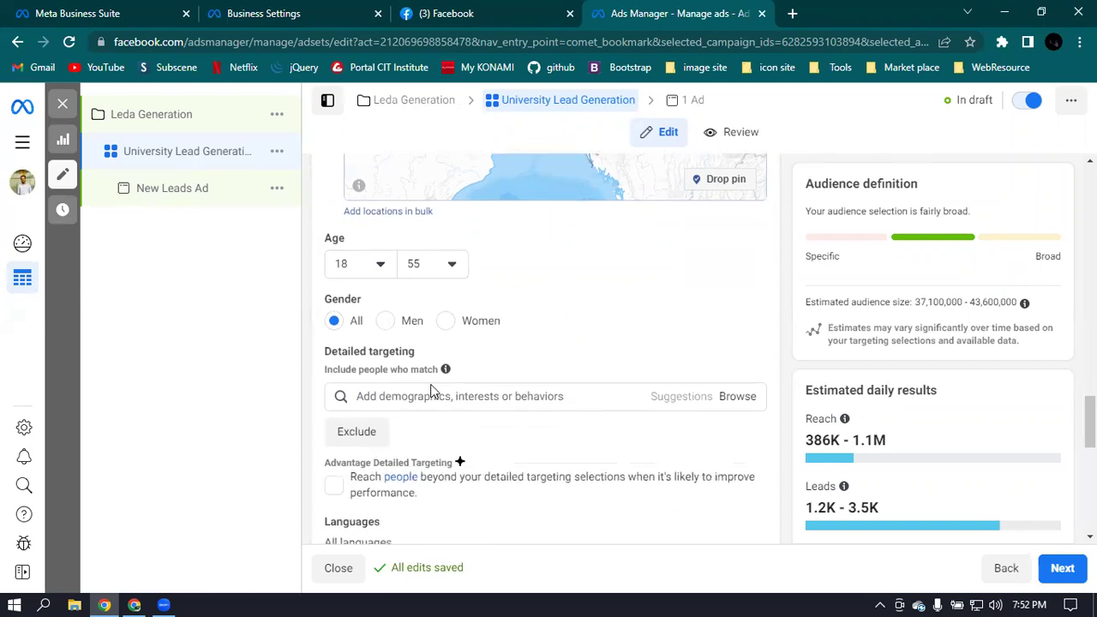
pyautogui.scroll(-1, 574, 303)
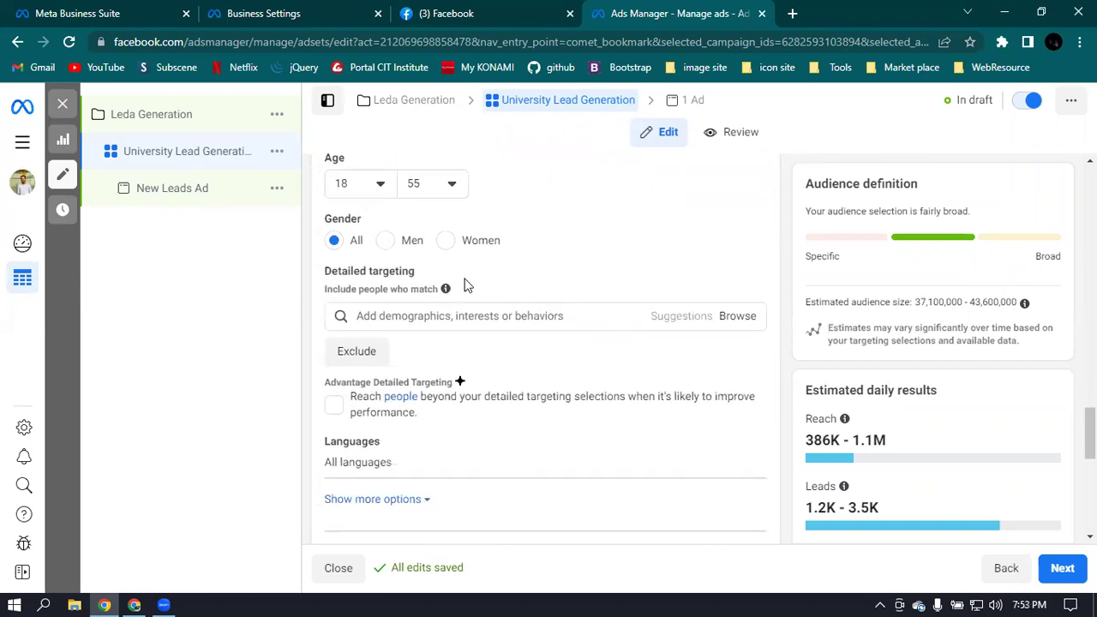
pyautogui.click(733, 317)
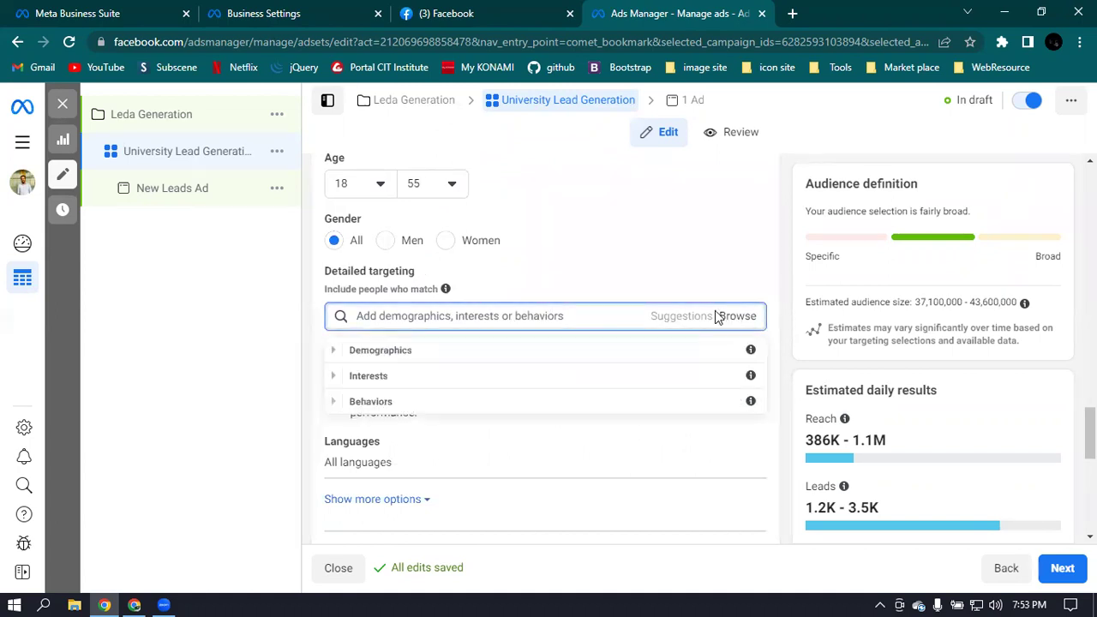
pyautogui.click(336, 353)
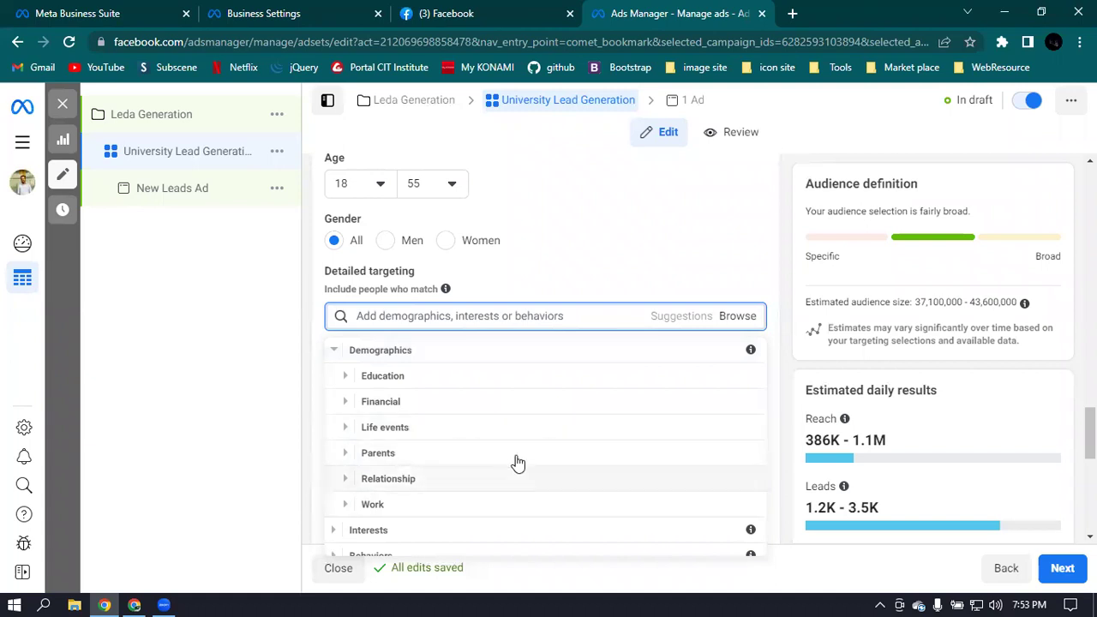
pyautogui.click(348, 377)
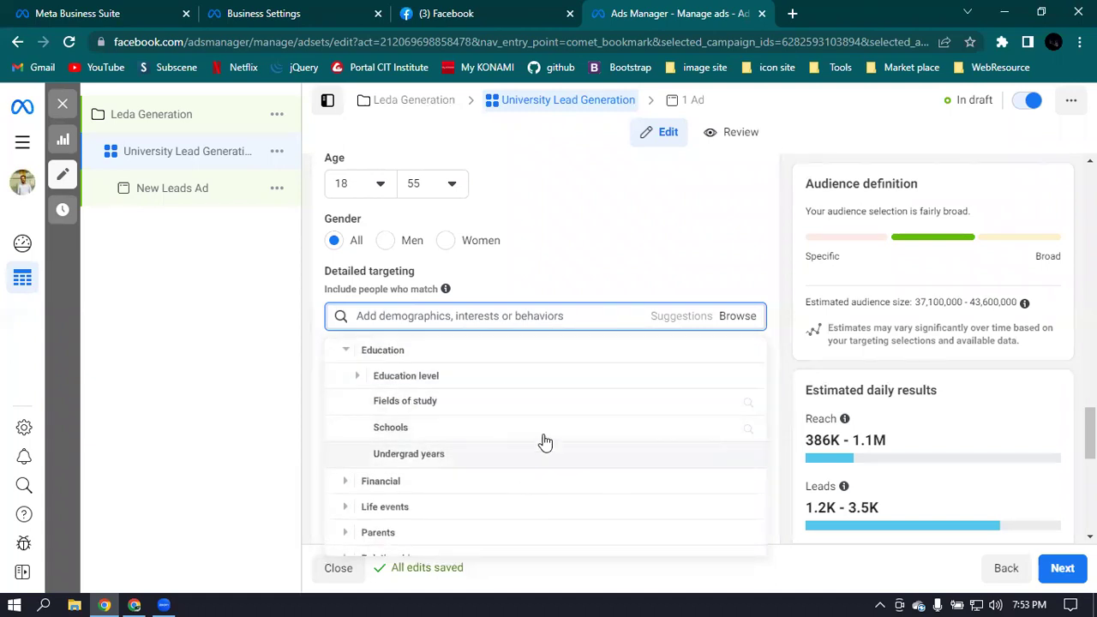
pyautogui.click(347, 350)
pyautogui.click(338, 351)
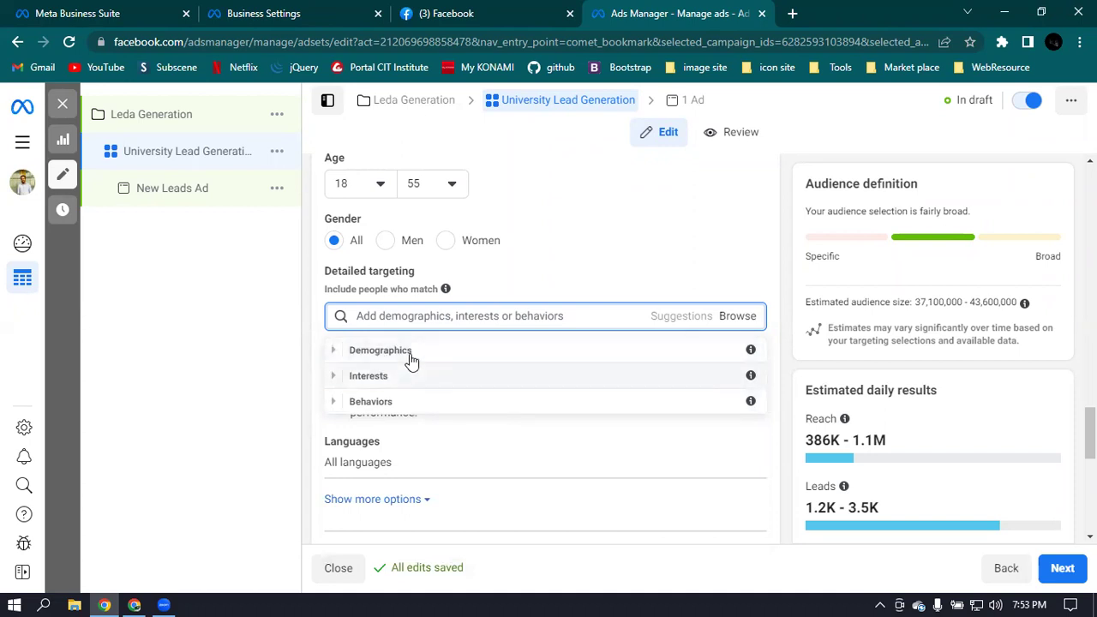
# Close the detailed targeting category list and turn on Advantage Detailed Targeting for the audience.
pyautogui.click(782, 430)
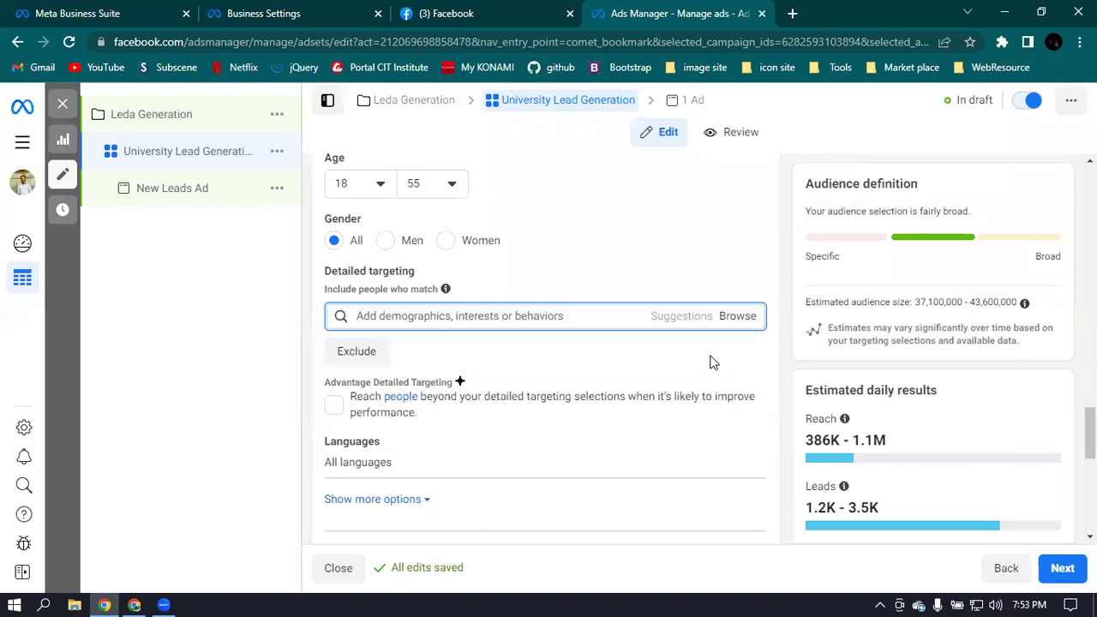
pyautogui.click(736, 316)
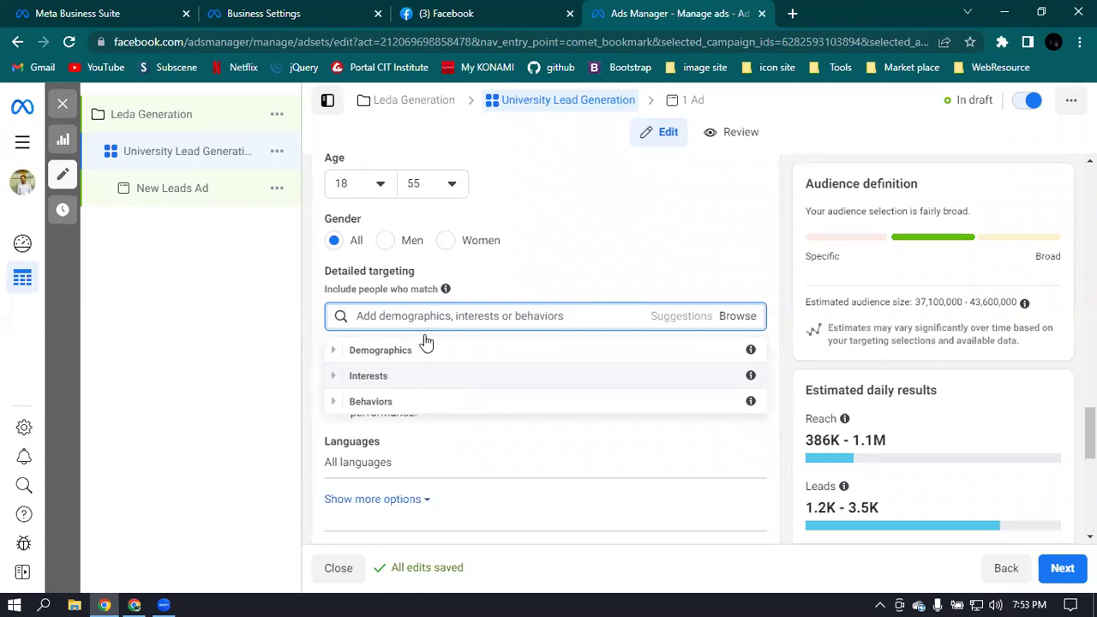
pyautogui.click(562, 437)
pyautogui.click(333, 405)
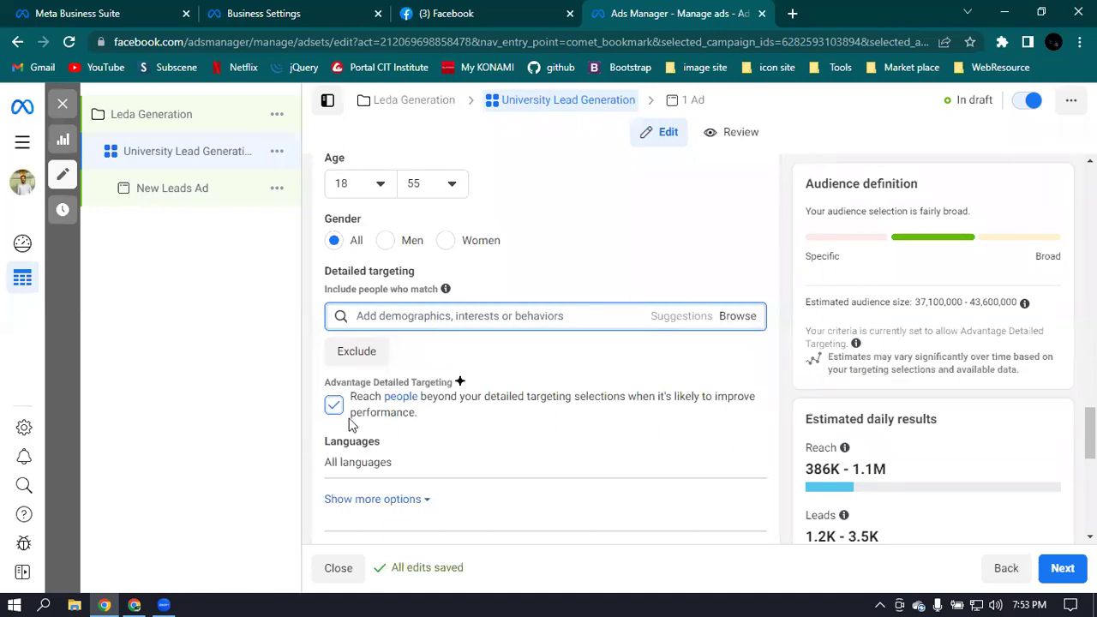
# Review the audience settings against the audience definition, and compare the estimates with Advantage Detailed Targeting off and on again.
pyautogui.scroll(2, 468, 424)
pyautogui.scroll(1, 489, 287)
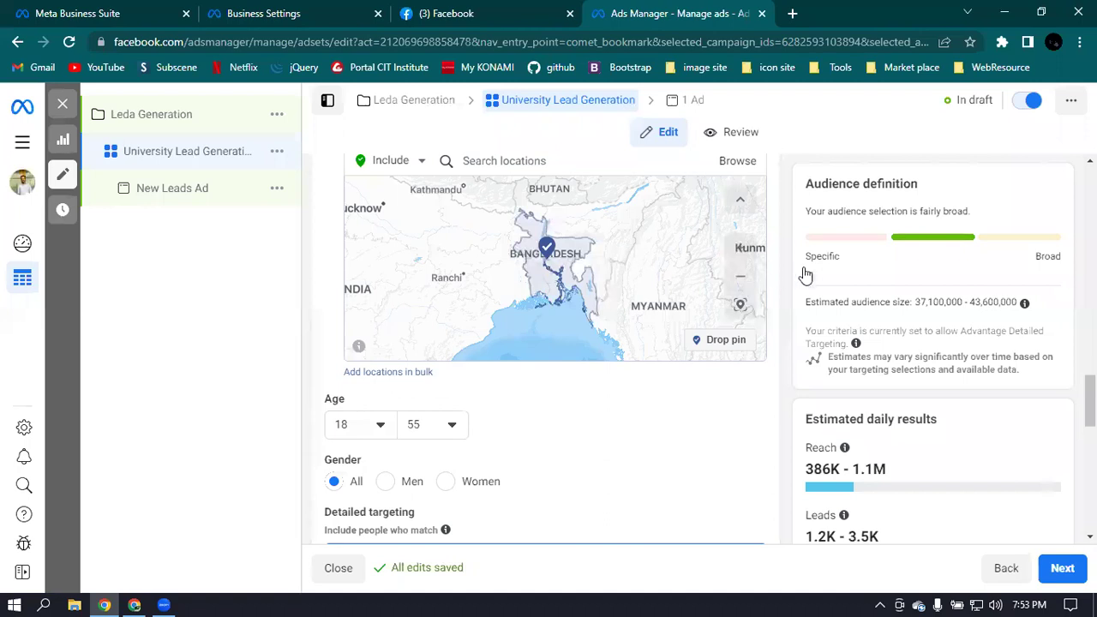
pyautogui.scroll(1, 799, 267)
pyautogui.scroll(-5, 795, 263)
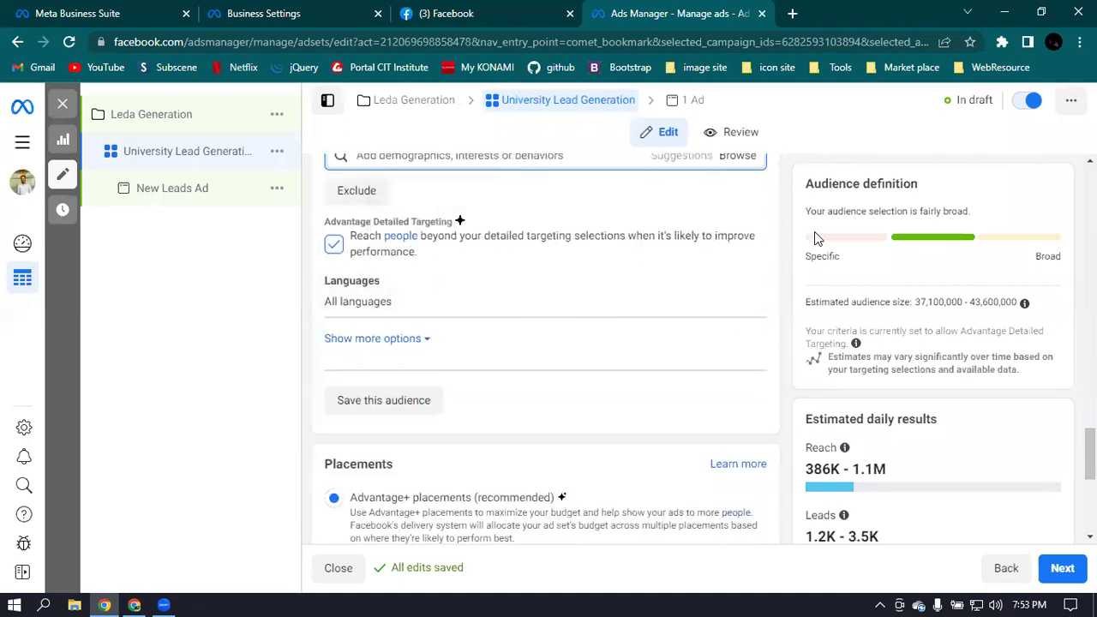
pyautogui.scroll(5, 814, 239)
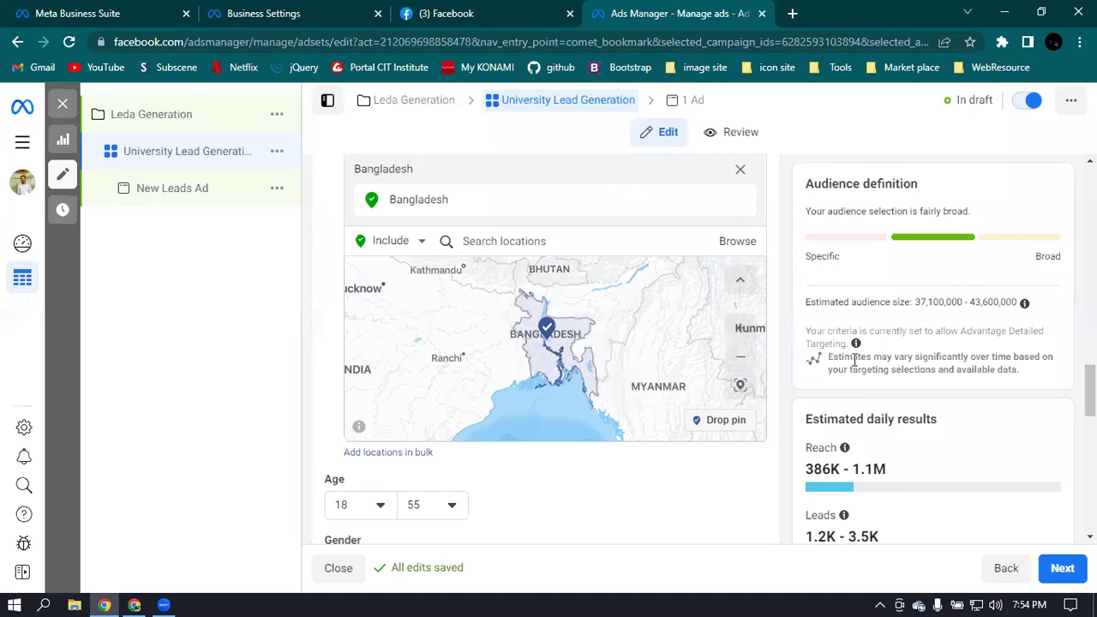
pyautogui.scroll(-2, 598, 463)
pyautogui.scroll(-1, 535, 471)
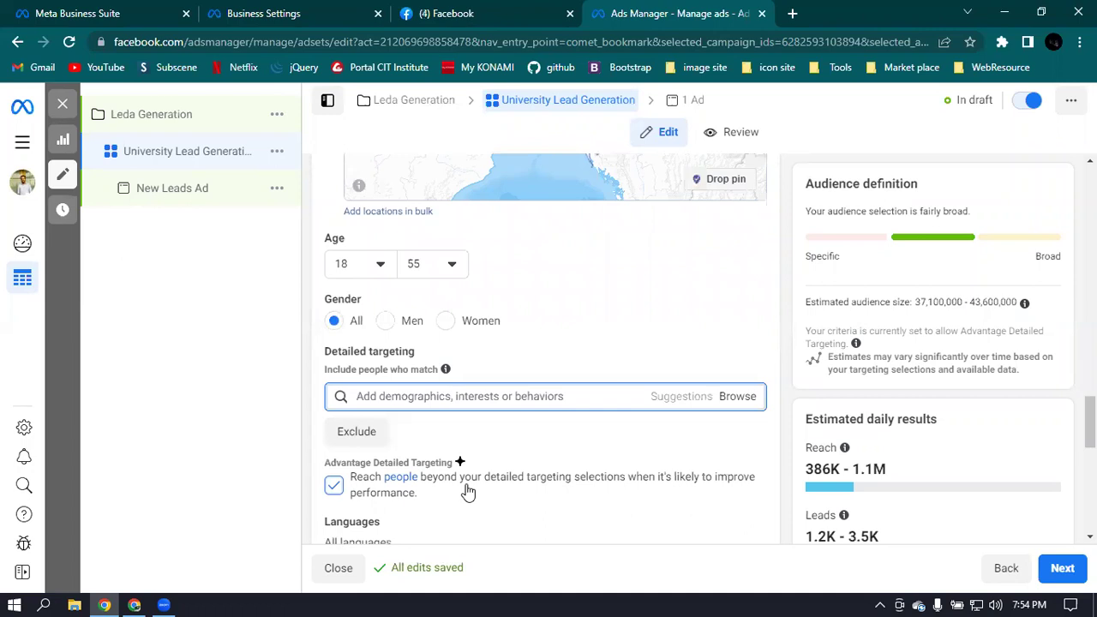
pyautogui.click(334, 486)
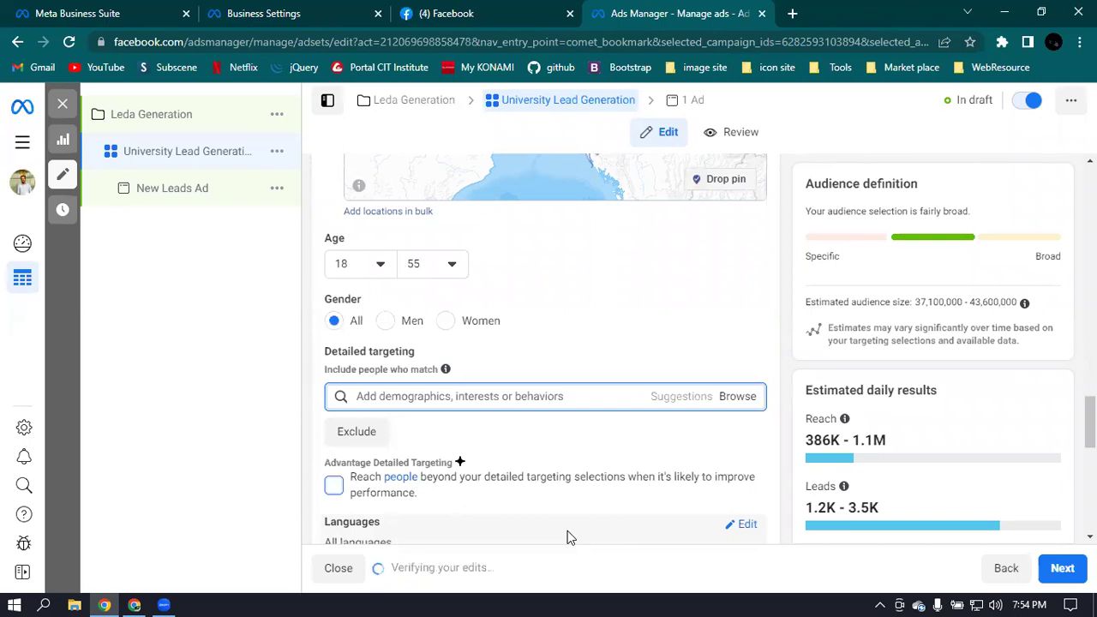
pyautogui.click(335, 489)
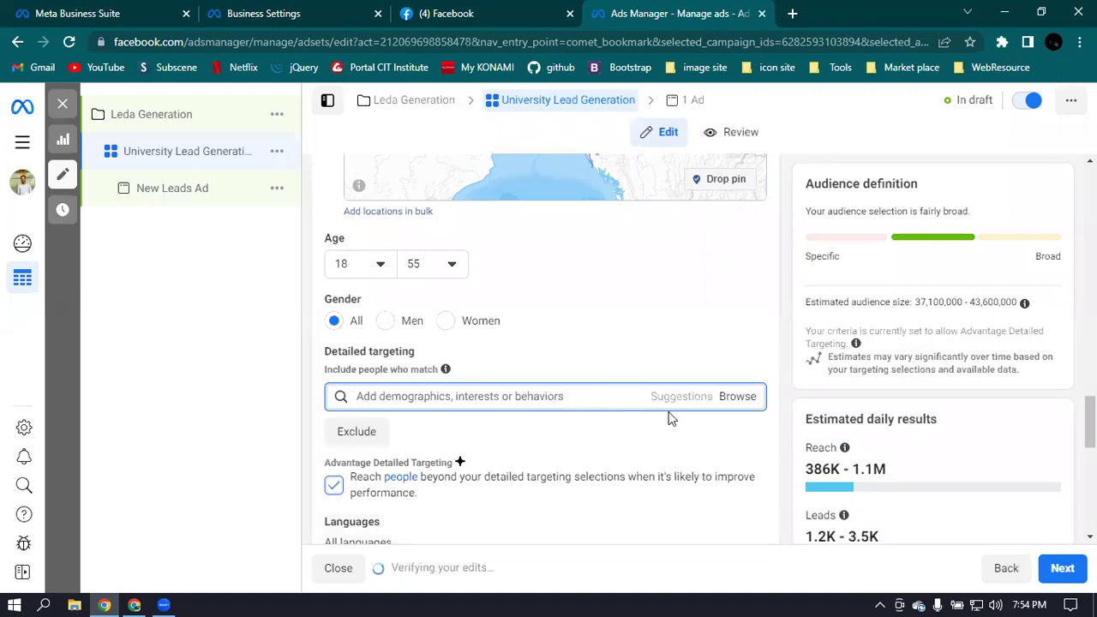
# Add English (US) to the audience's languages.
pyautogui.scroll(-2, 674, 419)
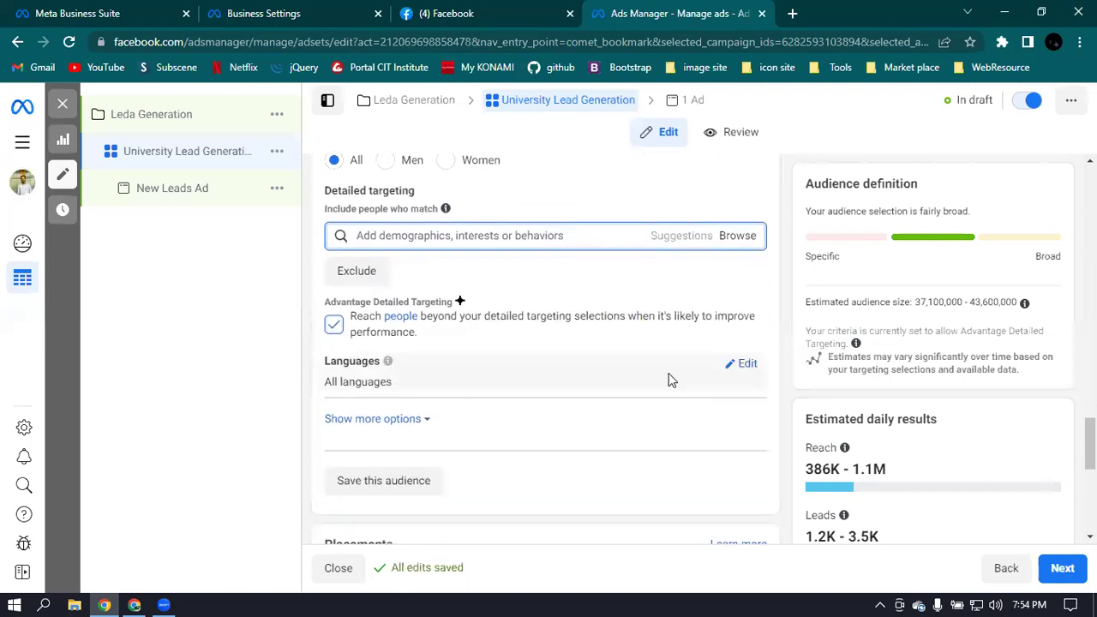
pyautogui.click(744, 367)
pyautogui.click(422, 390)
pyautogui.write('eng')
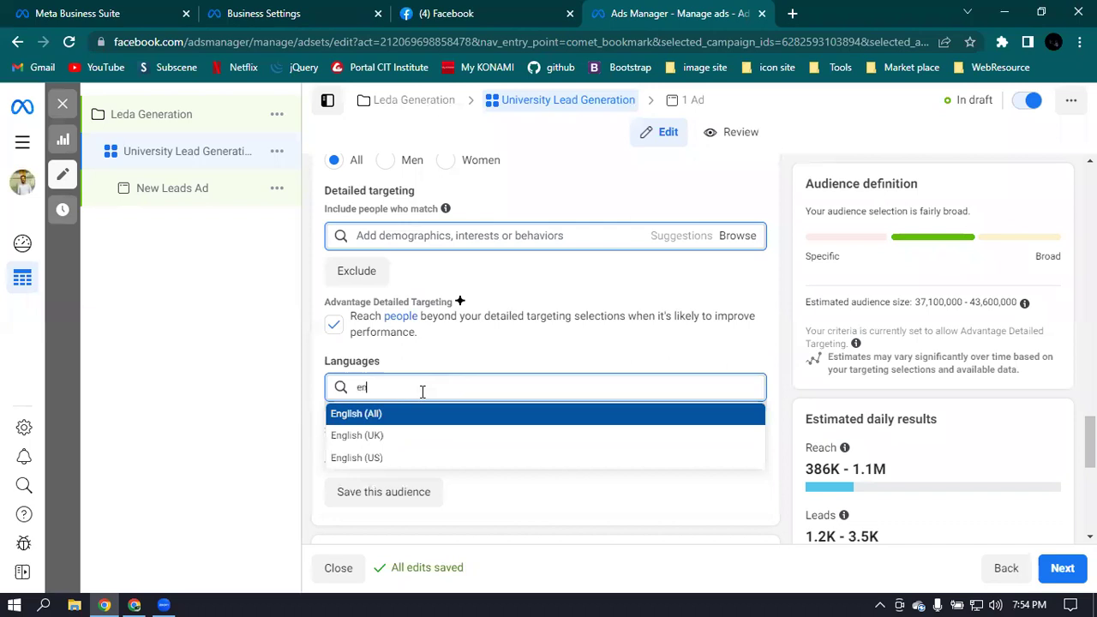
pyautogui.click(377, 457)
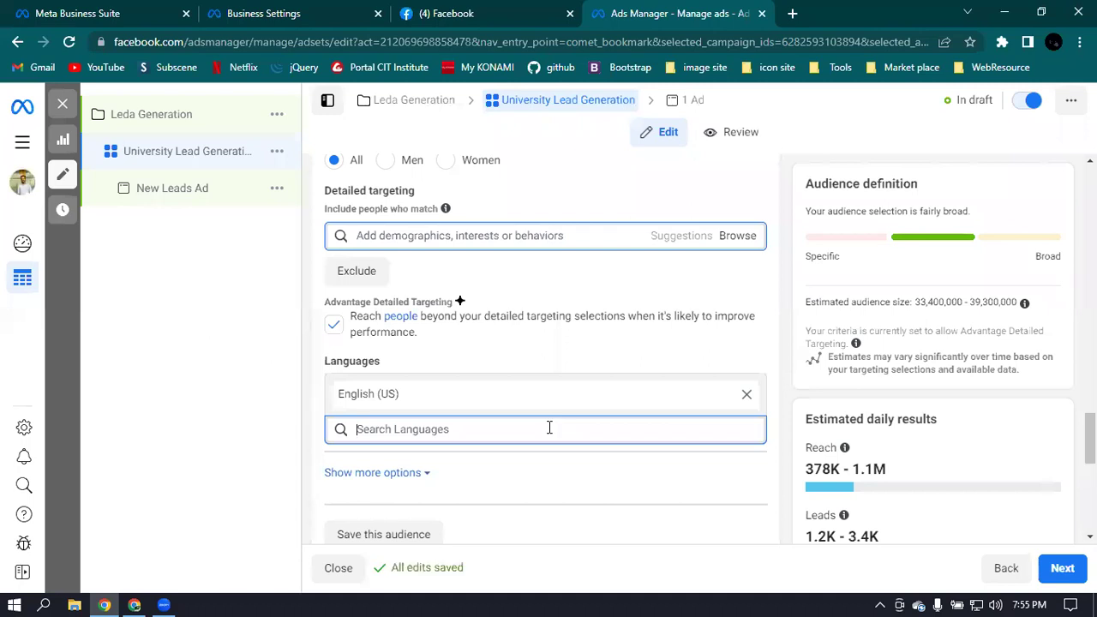
# Add Bengali as a second audience language.
pyautogui.write('bar')
pyautogui.press('BackSpace')
pyautogui.press('BackSpace')
pyautogui.press('BackSpace')
pyautogui.write('Ben')
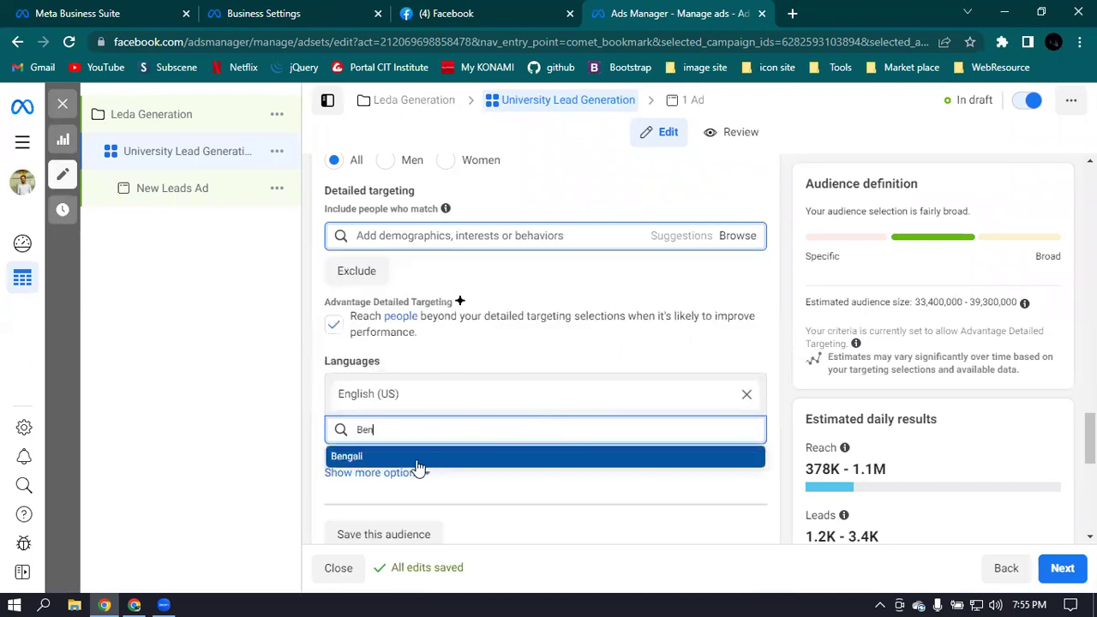
pyautogui.click(507, 456)
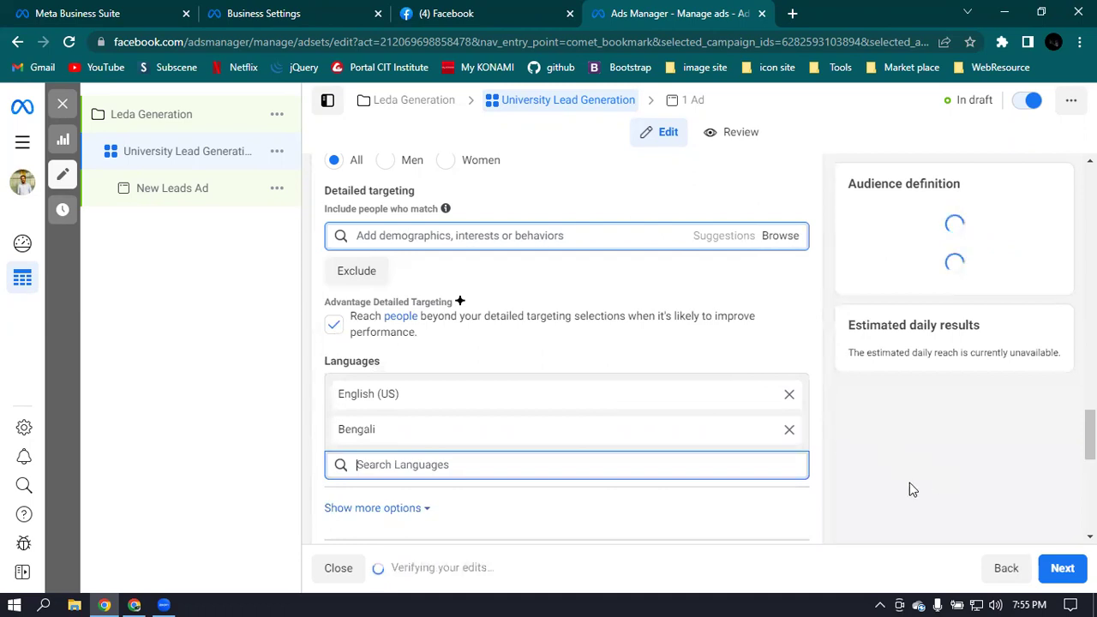
# Save the configured targeting as a reusable audience, keeping the prefilled audience name.
pyautogui.scroll(-2, 713, 438)
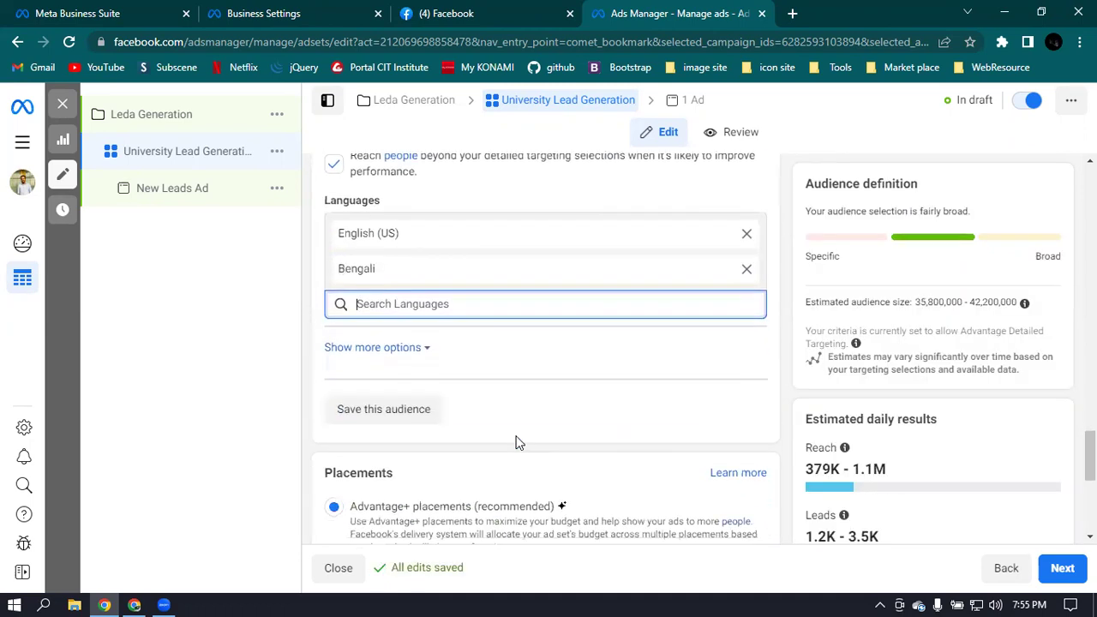
pyautogui.click(367, 355)
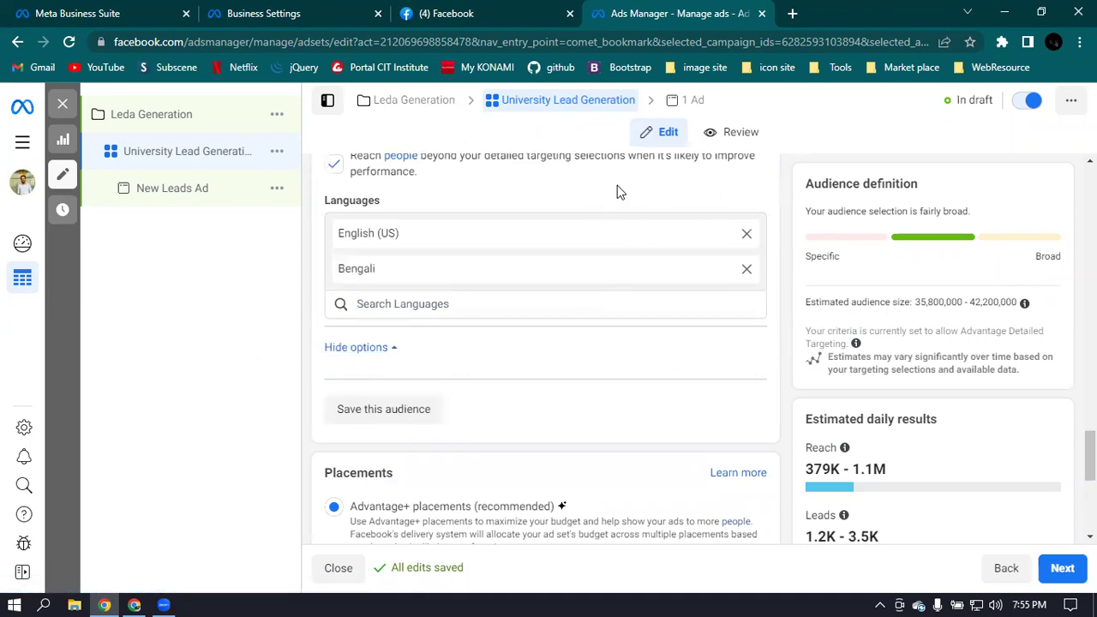
pyautogui.scroll(5, 527, 240)
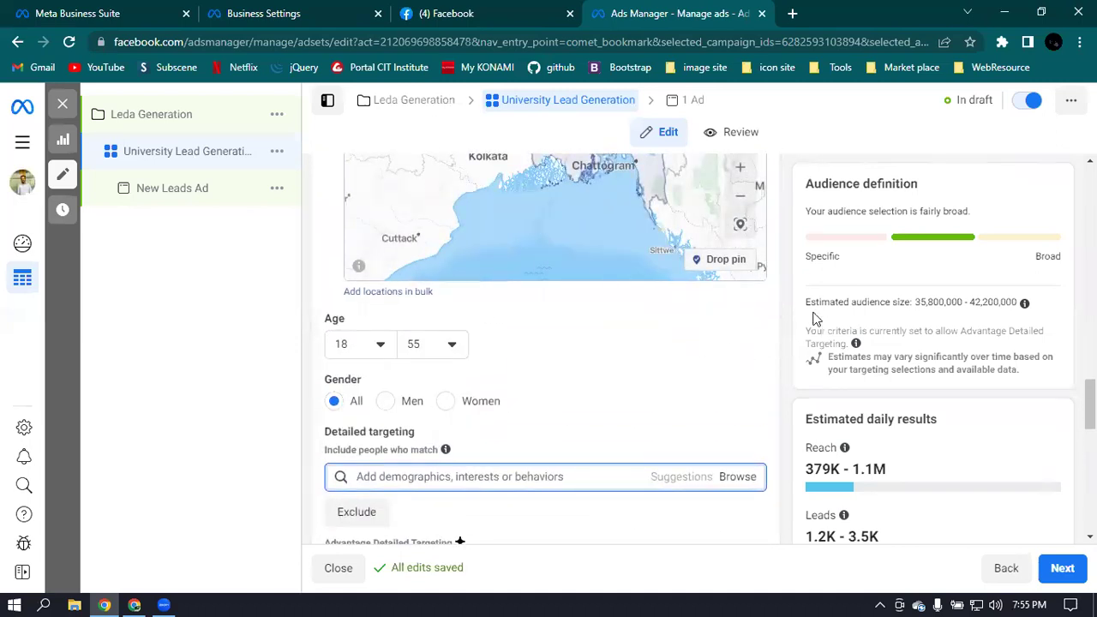
pyautogui.scroll(4, 806, 297)
pyautogui.scroll(-10, 806, 297)
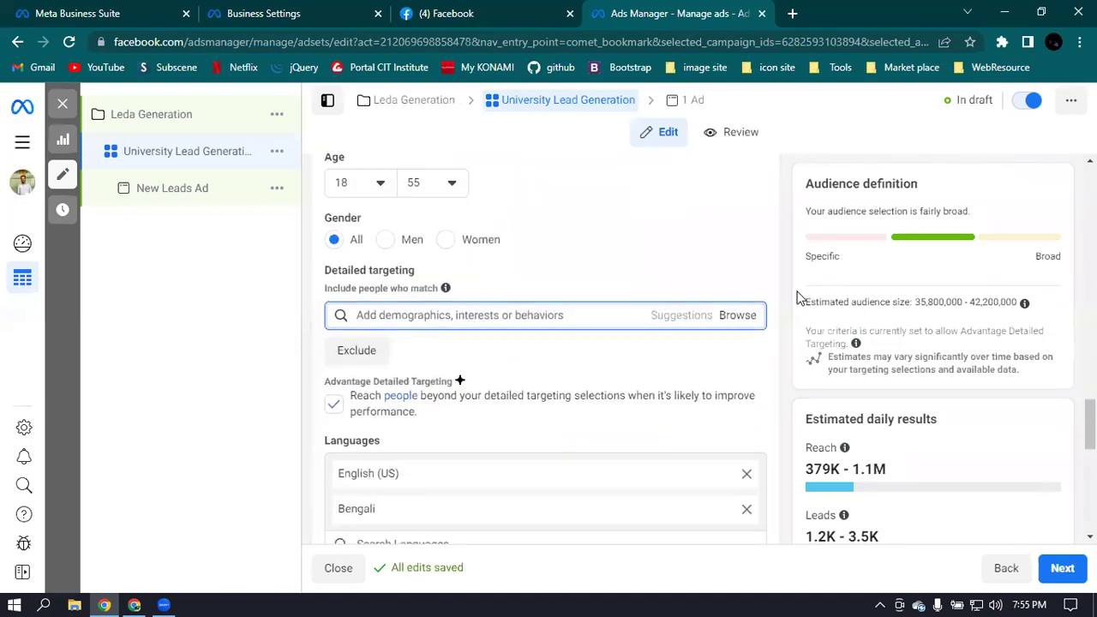
pyautogui.click(355, 340)
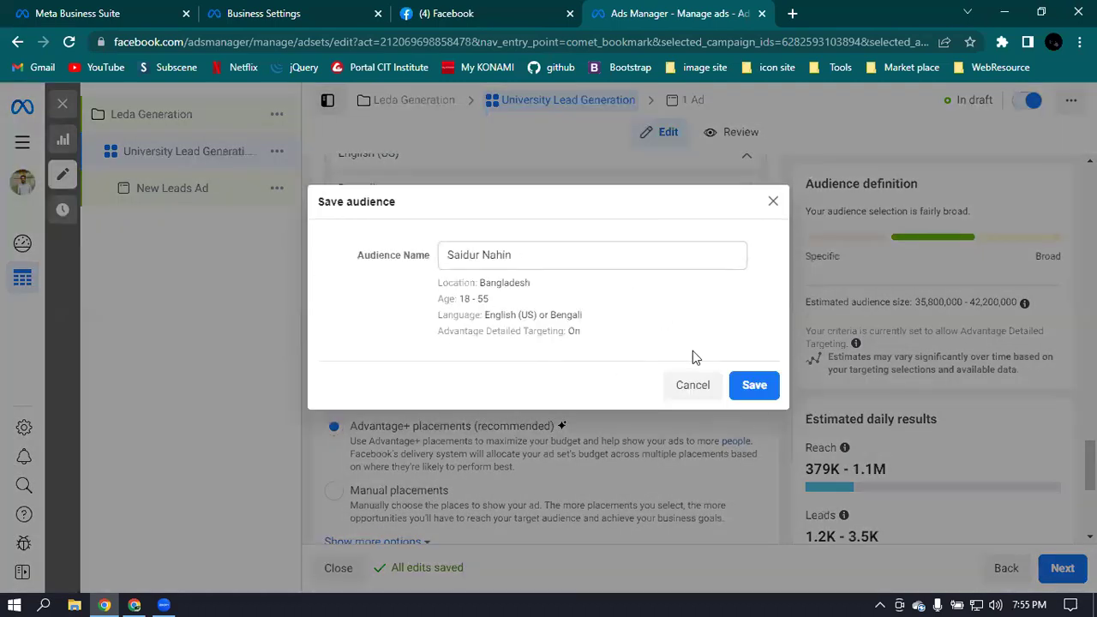
pyautogui.click(755, 385)
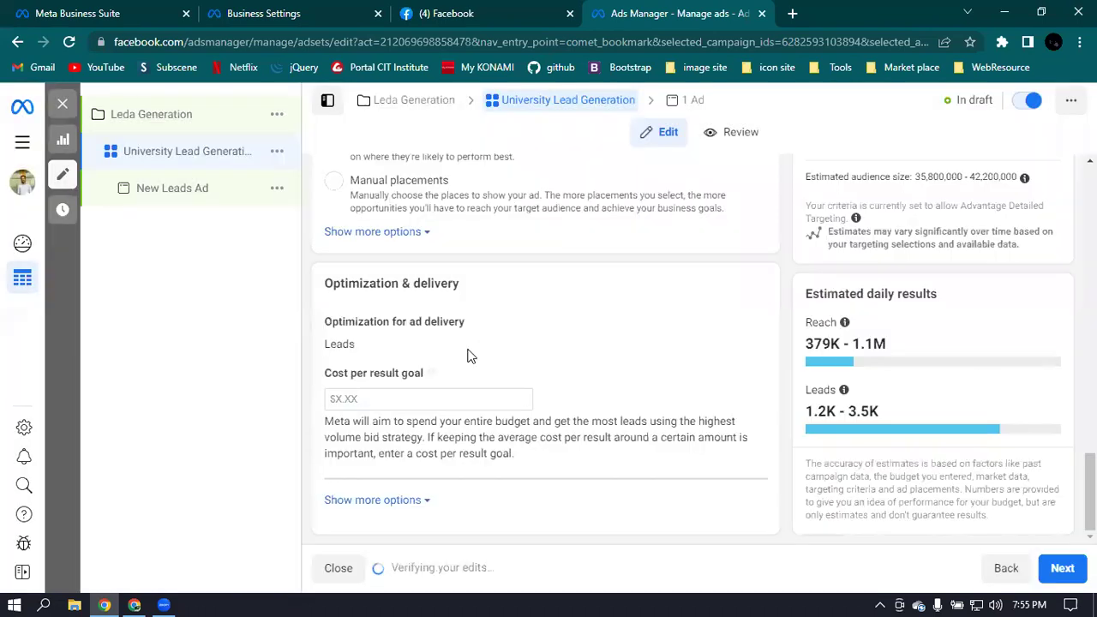
# Check the saved audience's summary in the ad set and dismiss the notice about Advantage Detailed Targeting.
pyautogui.moveTo(472, 321)
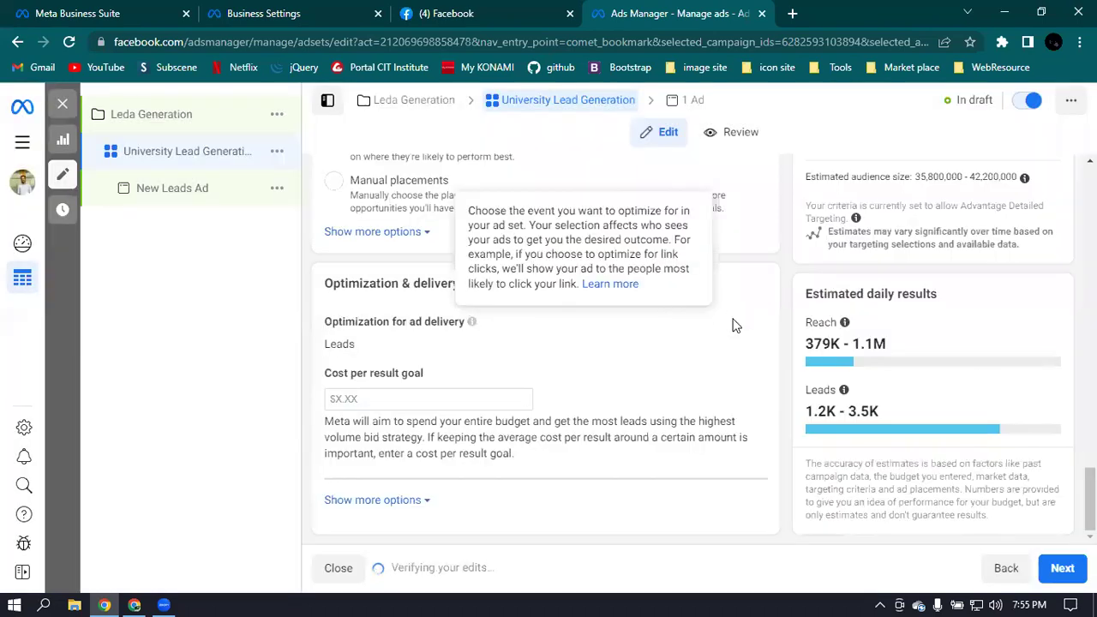
pyautogui.scroll(3, 789, 317)
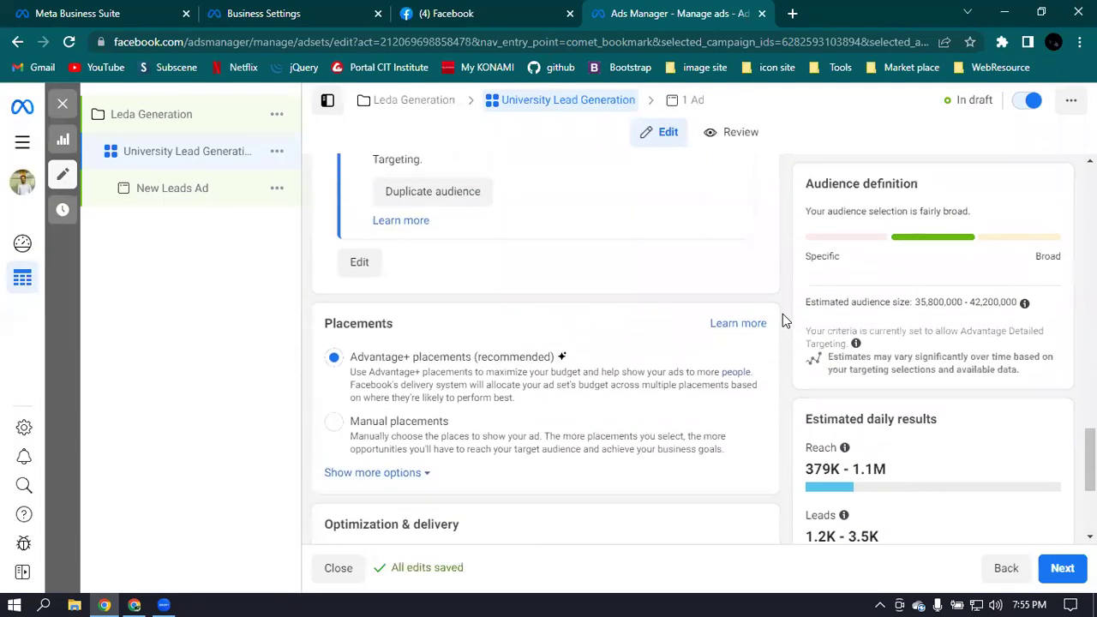
pyautogui.scroll(3, 783, 318)
pyautogui.scroll(2, 622, 331)
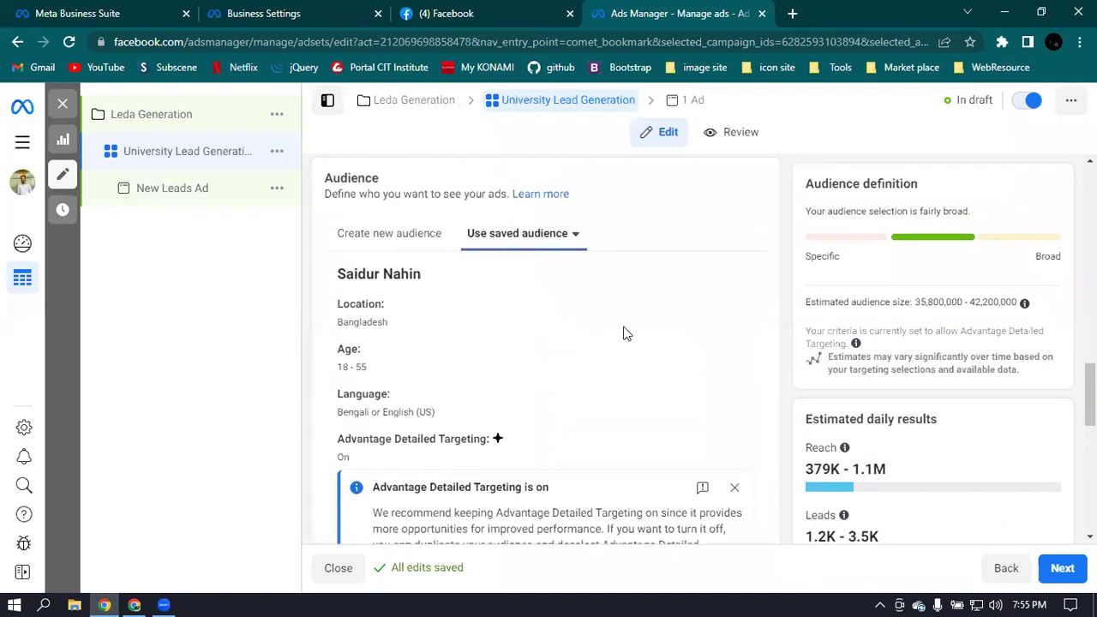
pyautogui.click(736, 489)
# Review the ad set's placements and its optimization and delivery settings, and continue to the ad level.
pyautogui.scroll(1, 649, 366)
pyautogui.scroll(1, 649, 366)
pyautogui.scroll(-5, 649, 366)
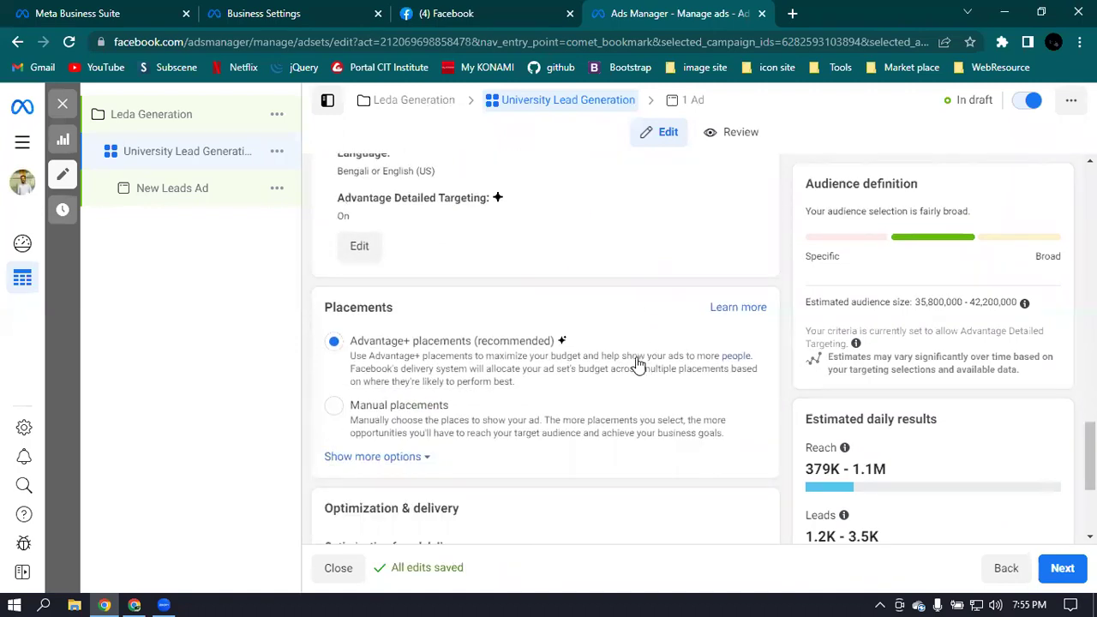
pyautogui.scroll(-2, 639, 365)
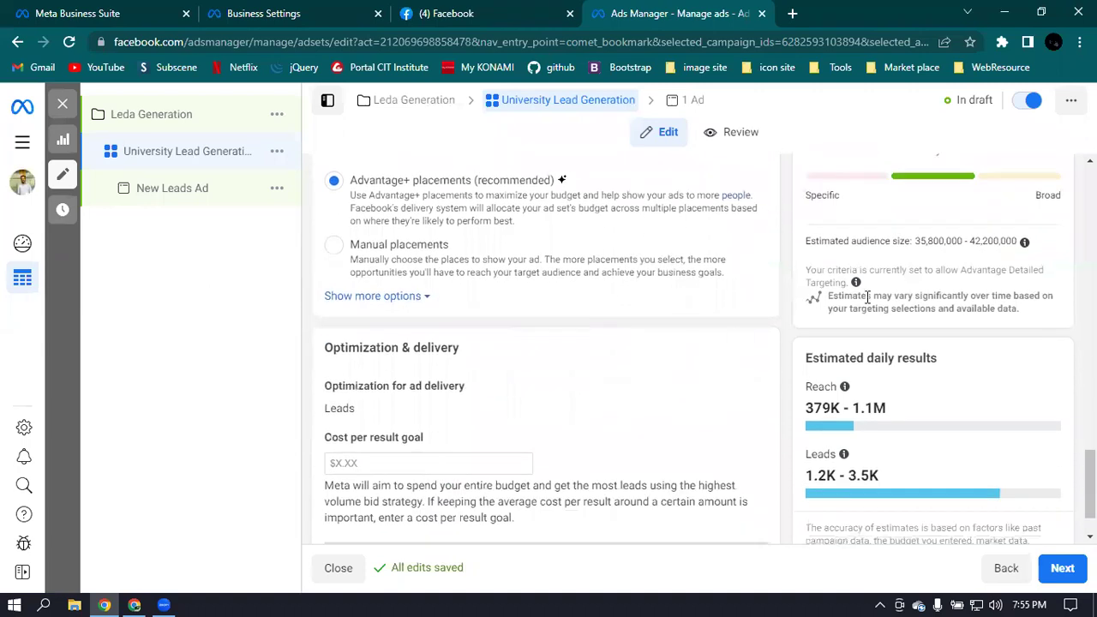
pyautogui.scroll(1, 562, 296)
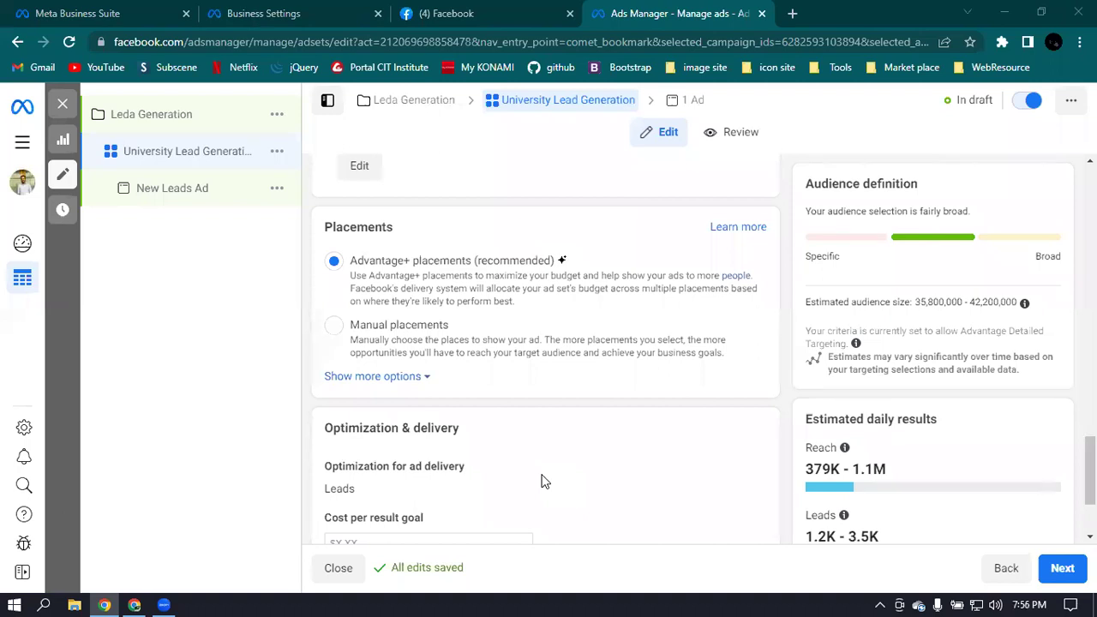
pyautogui.scroll(-1, 505, 412)
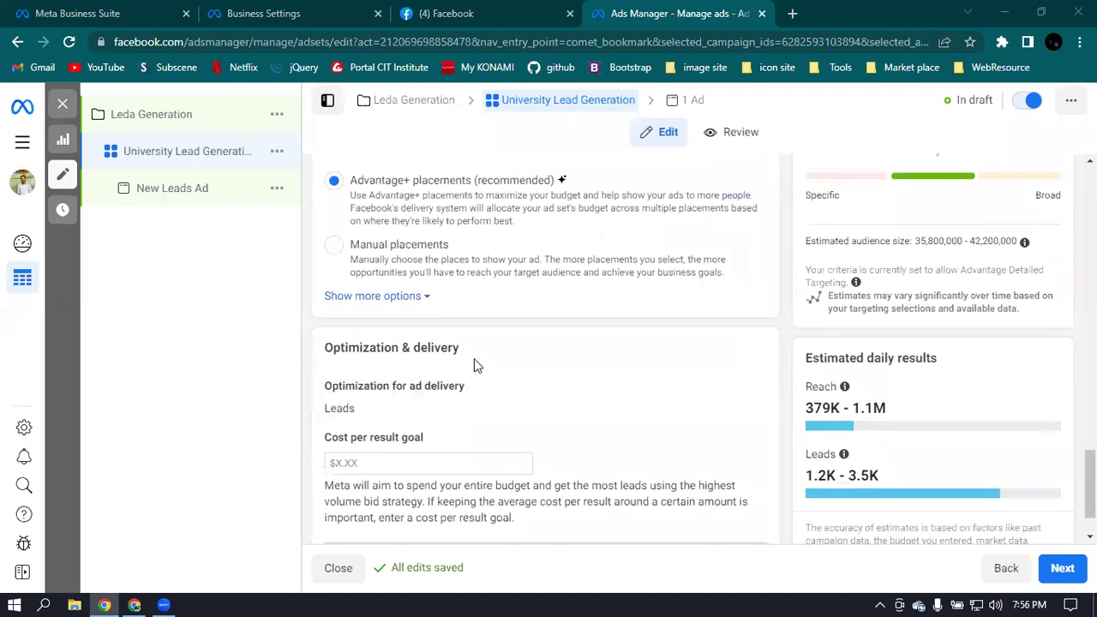
pyautogui.scroll(-1, 534, 366)
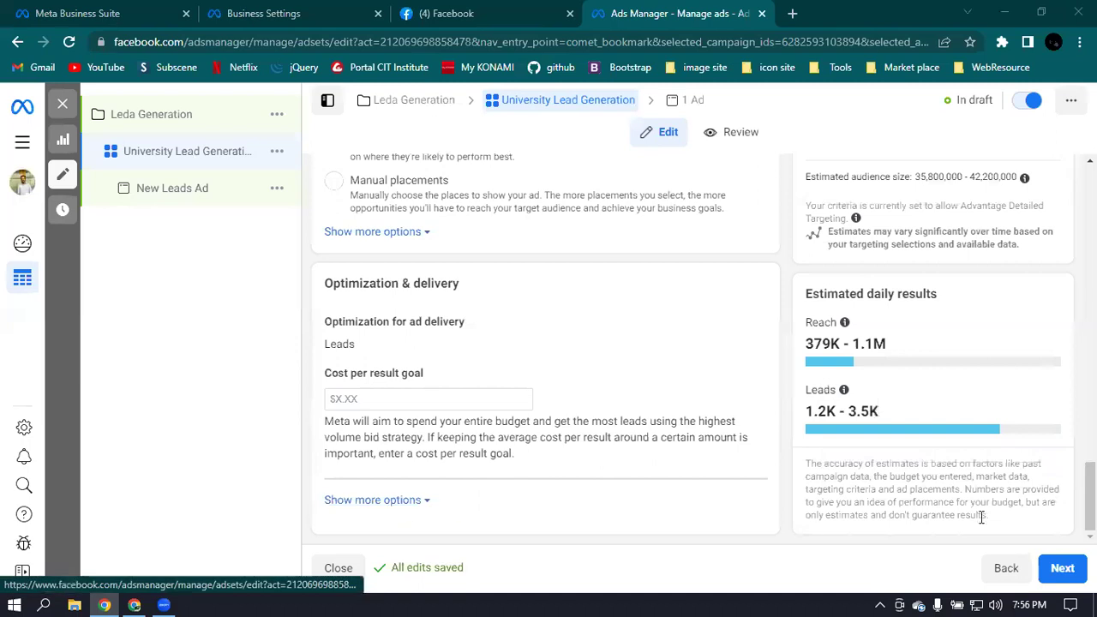
pyautogui.click(1063, 570)
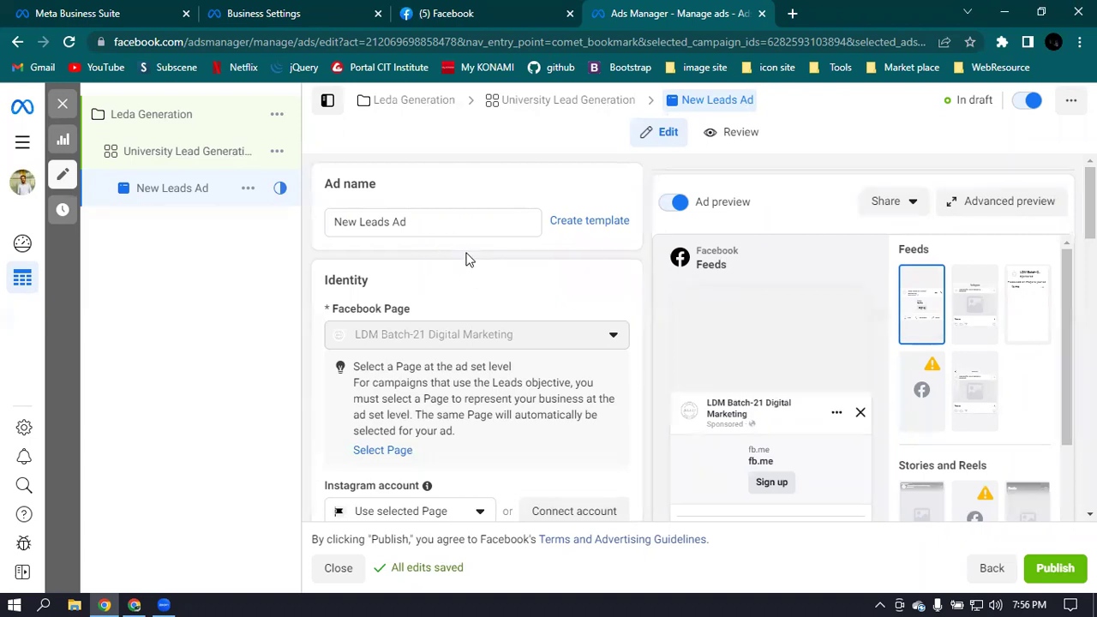
# Rename the ad as University Leads.
pyautogui.click(361, 221)
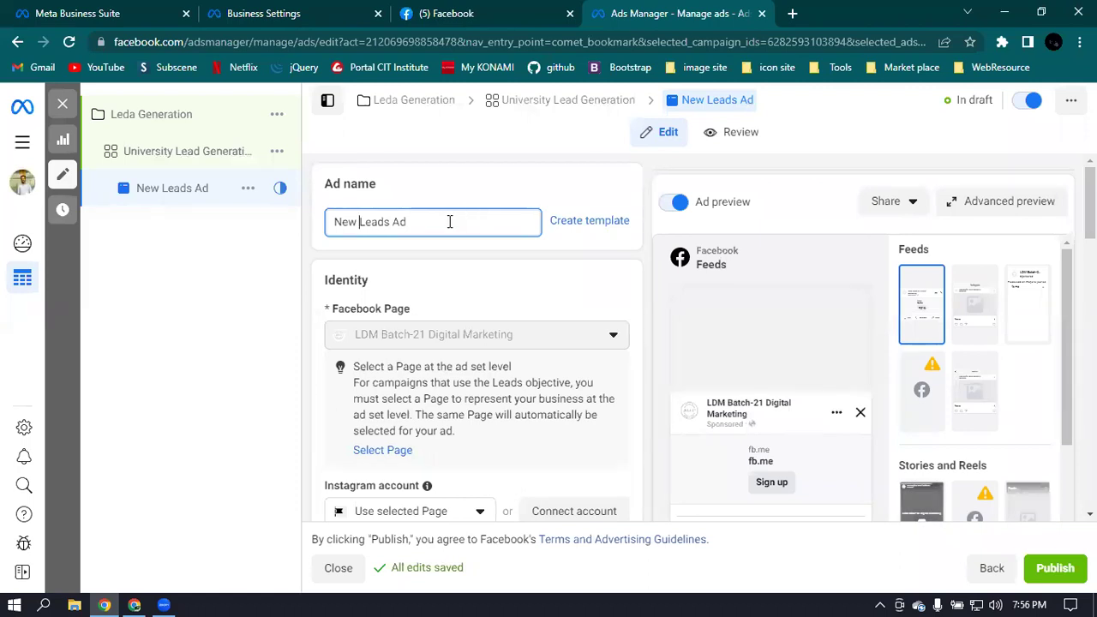
pyautogui.doubleClick(450, 222)
pyautogui.press('BackSpace')
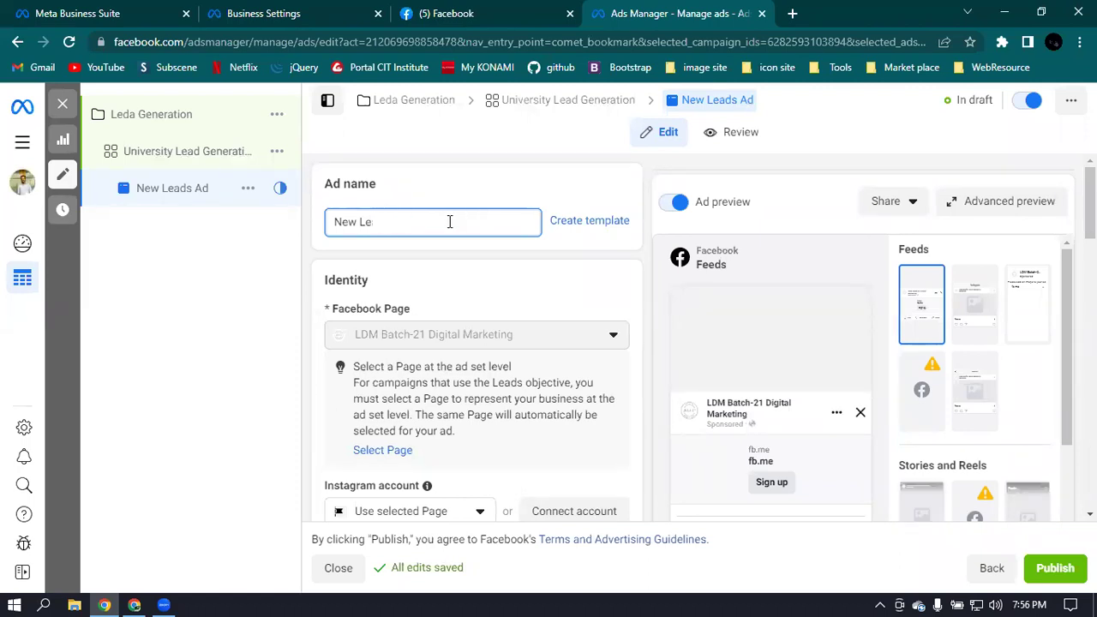
pyautogui.press('BackSpace')
pyautogui.press('BackSpace')
pyautogui.press('BackSpace')
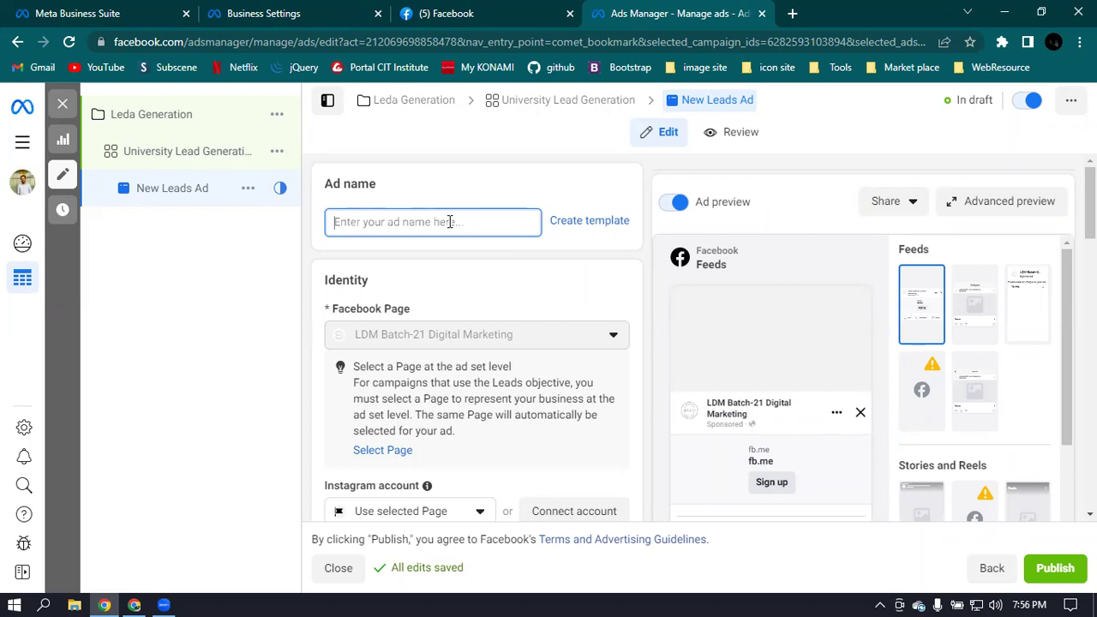
pyautogui.write('Uni')
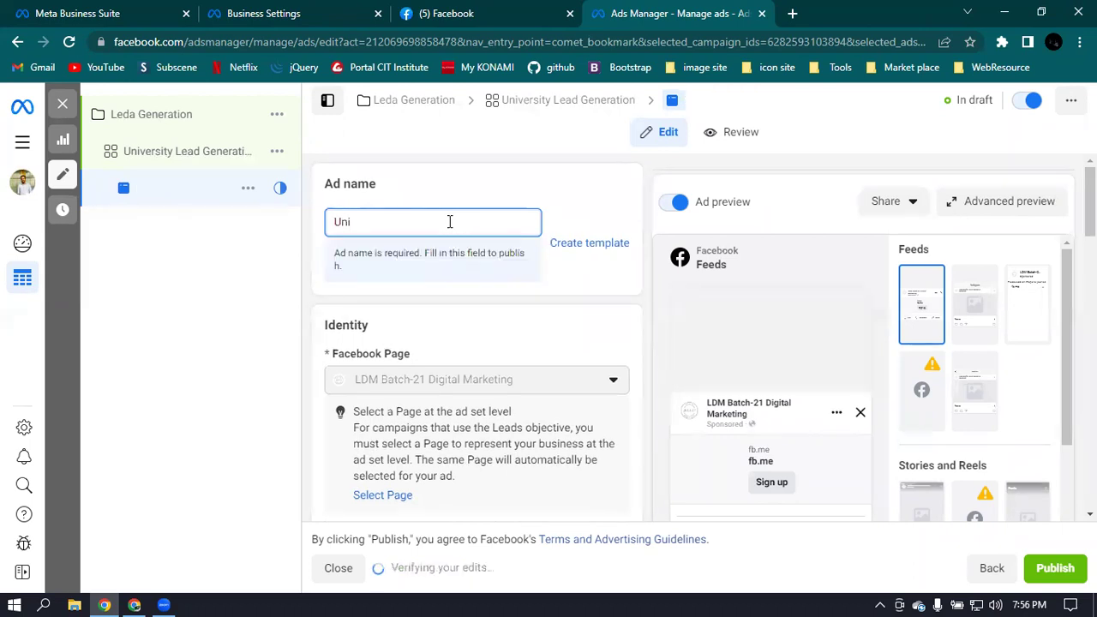
pyautogui.write('versity')
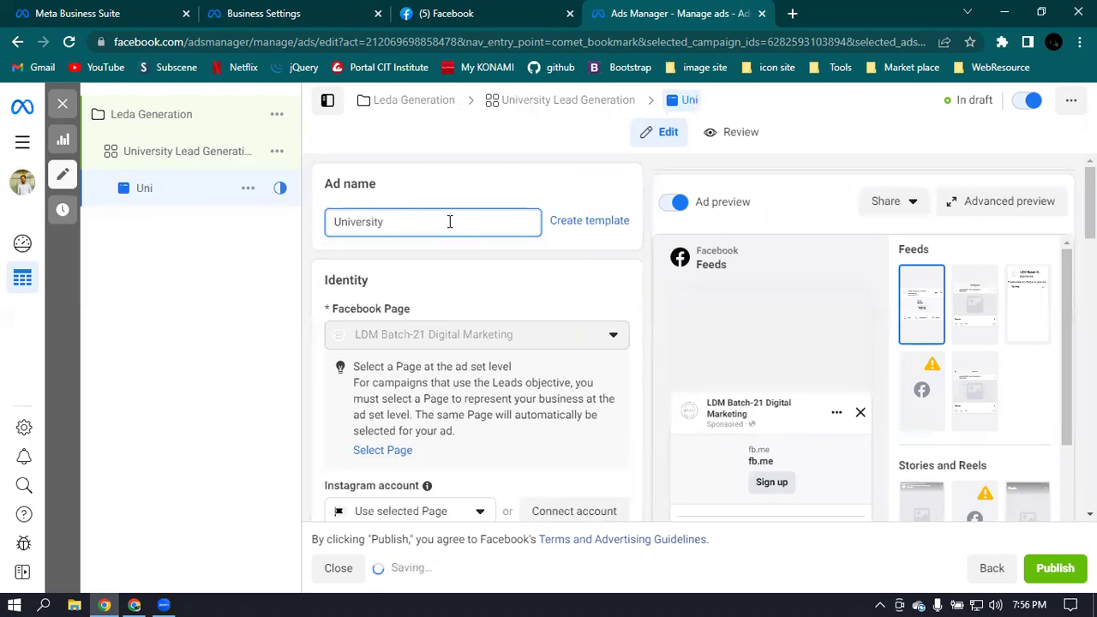
pyautogui.write(' Leads')
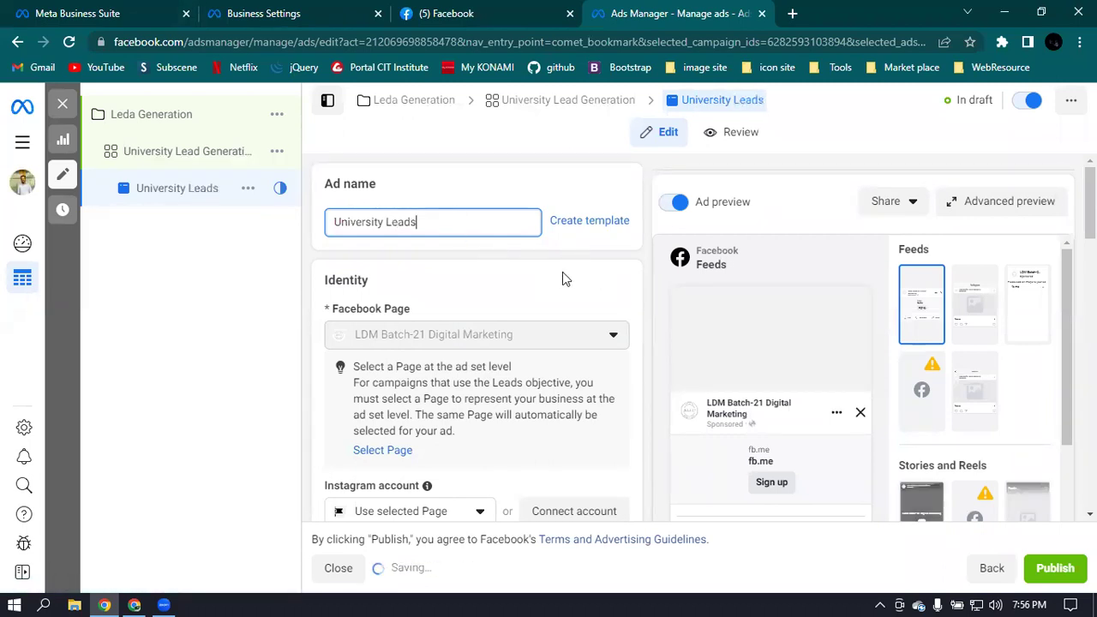
# Check the ad's identity settings and open the advanced preview of the ad across its placements.
pyautogui.scroll(-1, 498, 265)
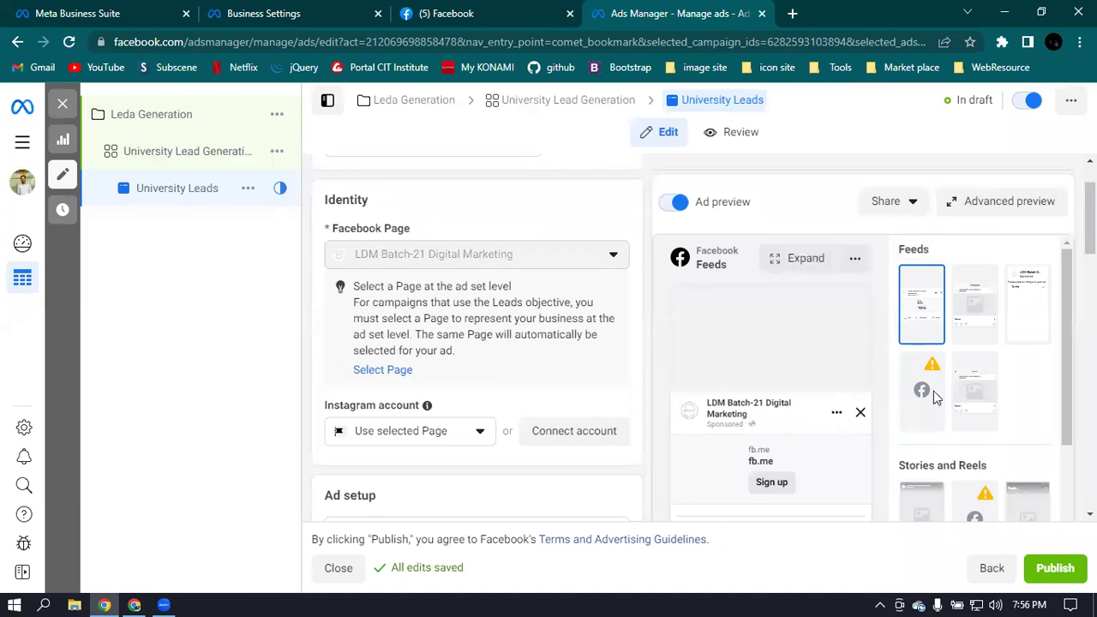
pyautogui.click(1019, 215)
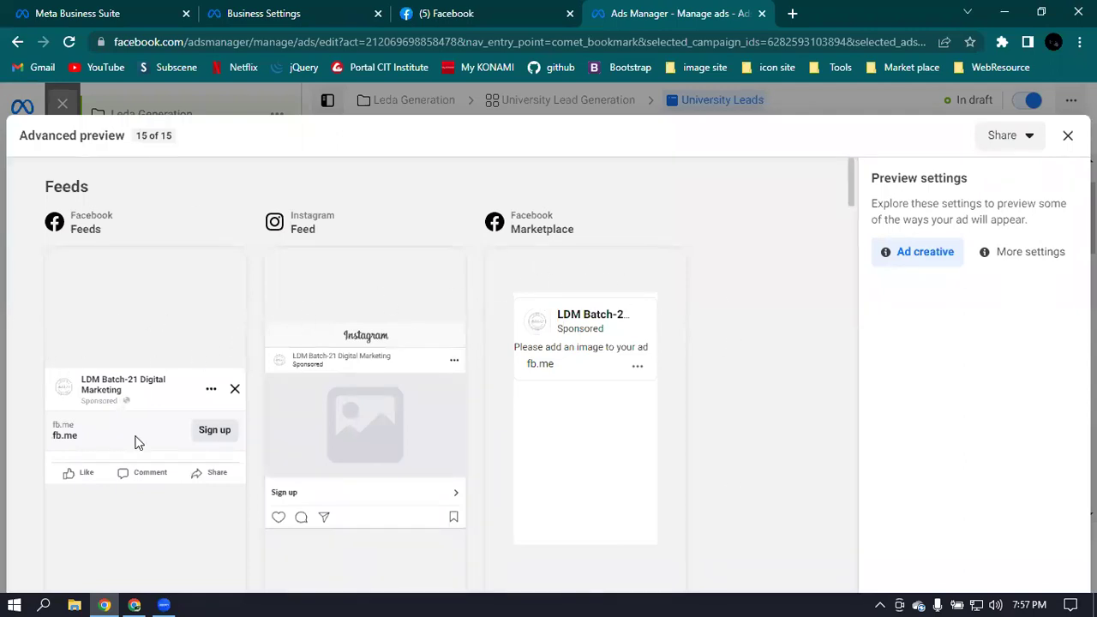
# Close the advanced preview and examine the available Instagram account and ad setup options for the University Leads ad.
pyautogui.click(1068, 135)
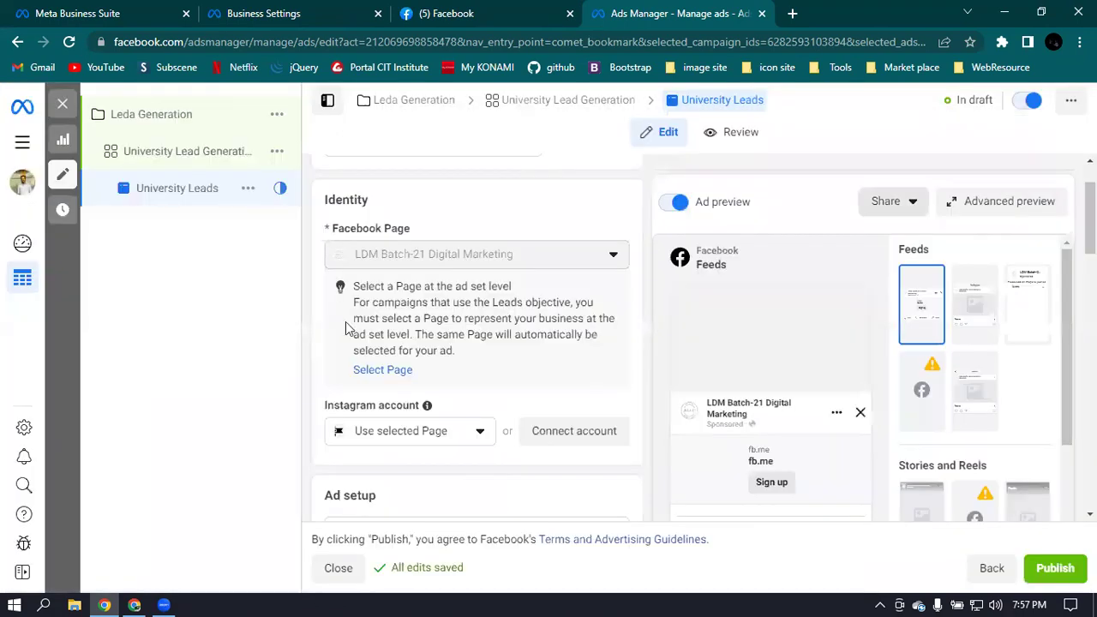
pyautogui.scroll(-2, 565, 343)
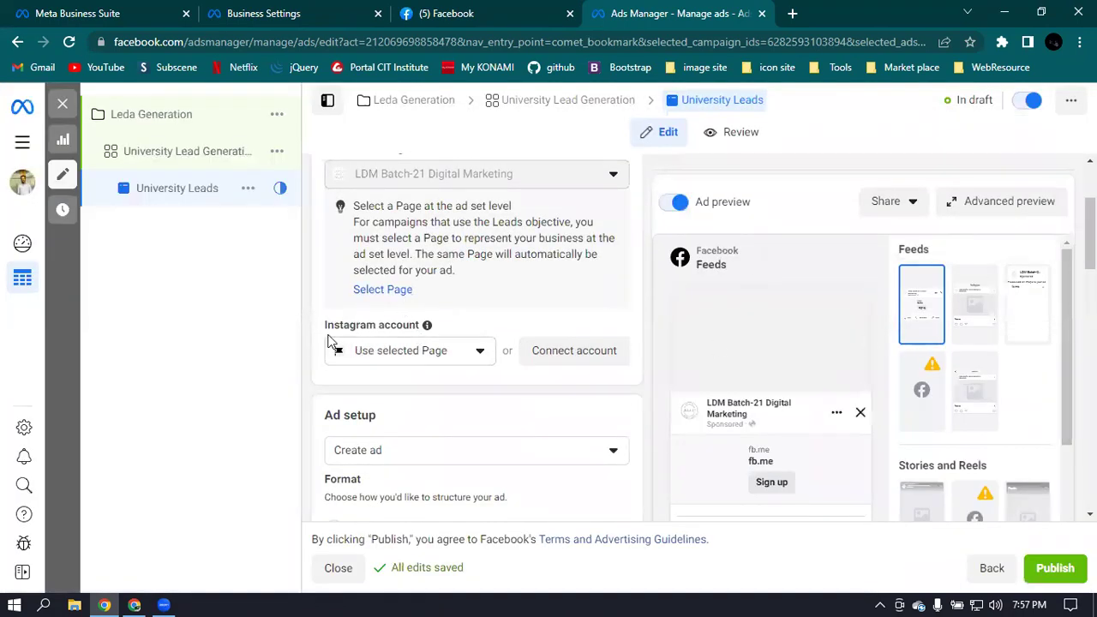
pyautogui.click(400, 351)
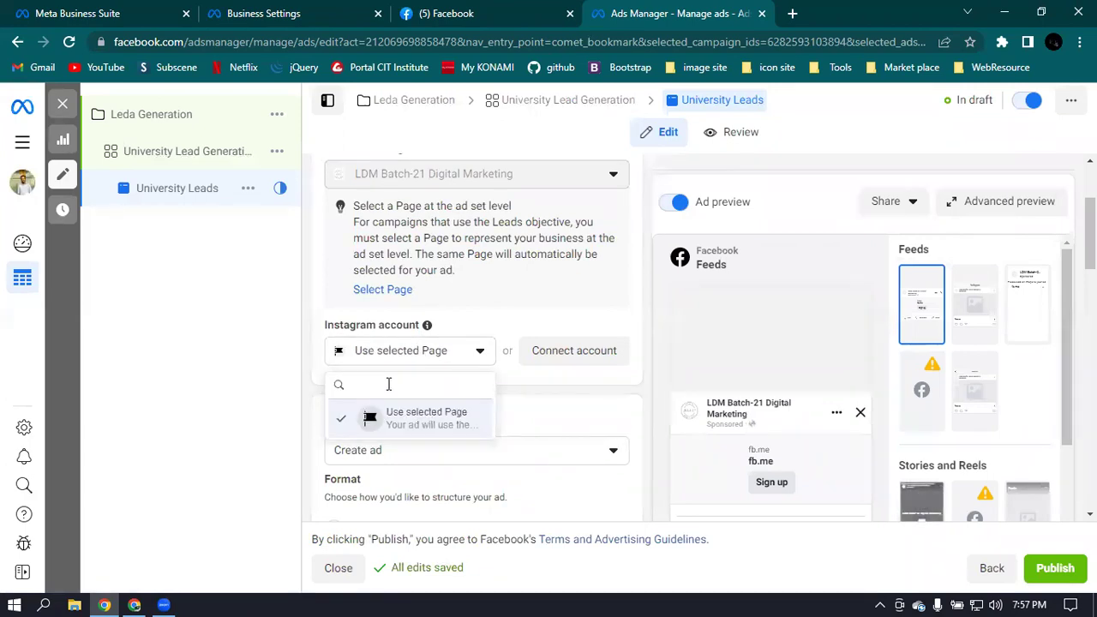
pyautogui.click(561, 385)
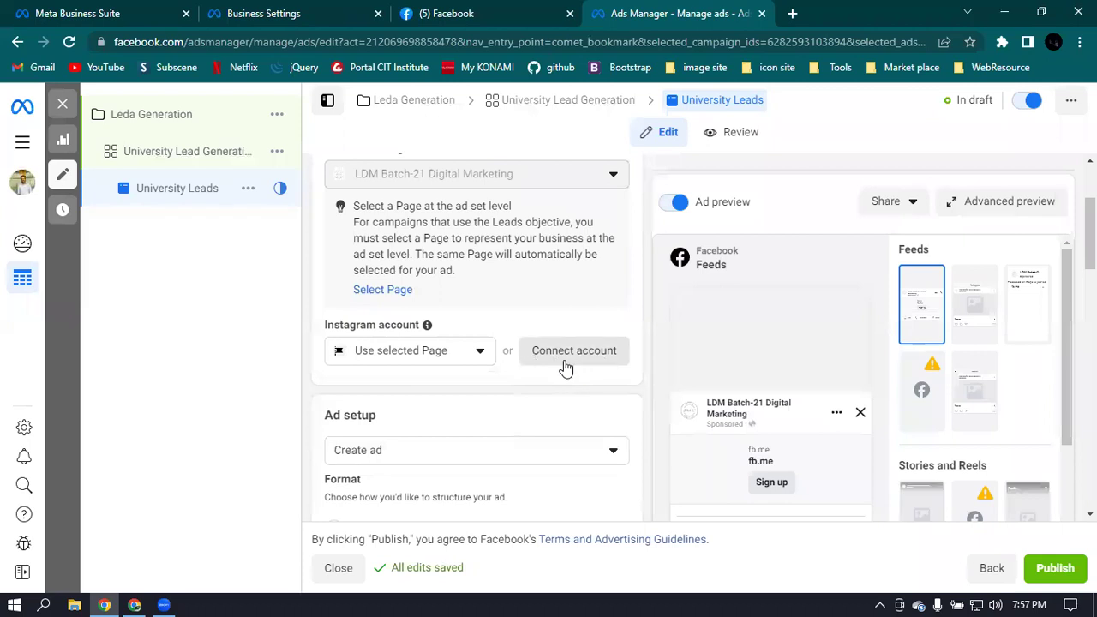
pyautogui.scroll(-1, 514, 412)
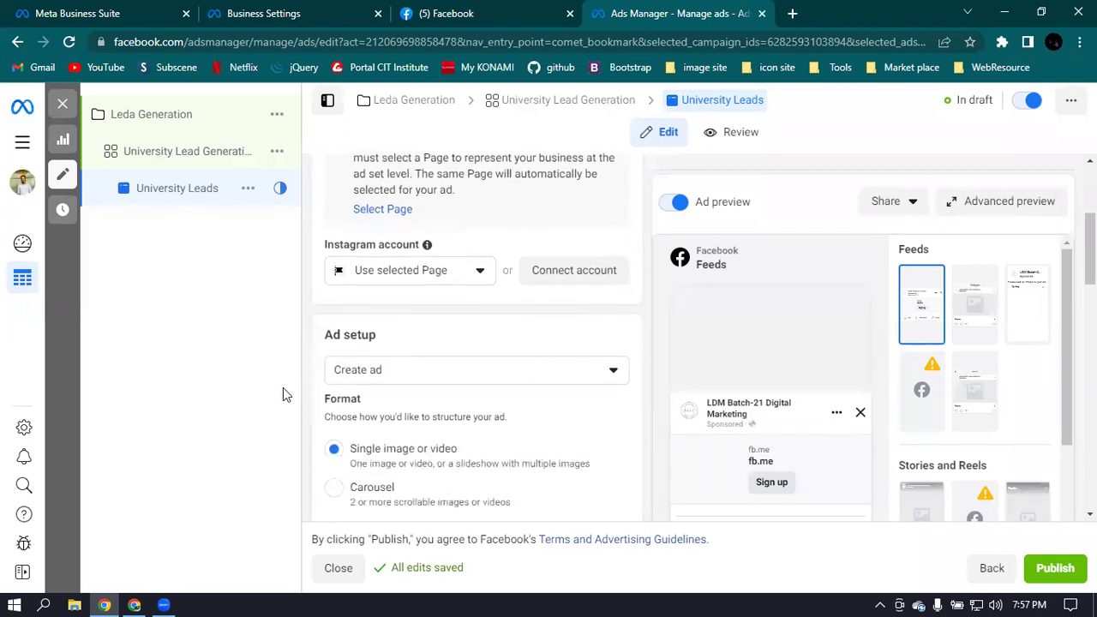
pyautogui.click(480, 371)
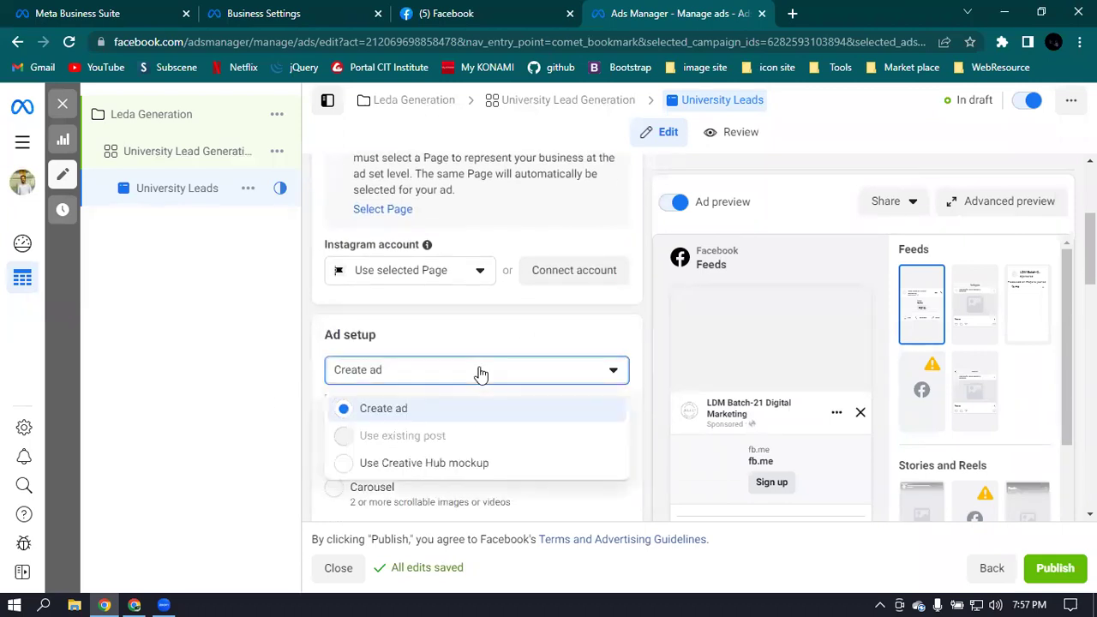
pyautogui.click(477, 370)
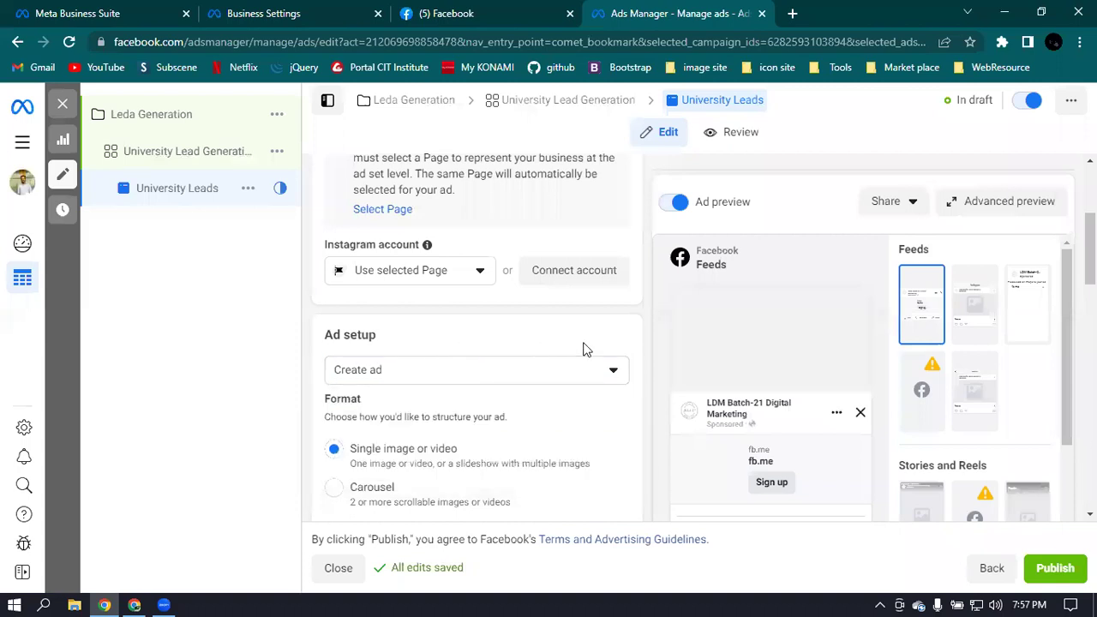
pyautogui.scroll(-1, 548, 350)
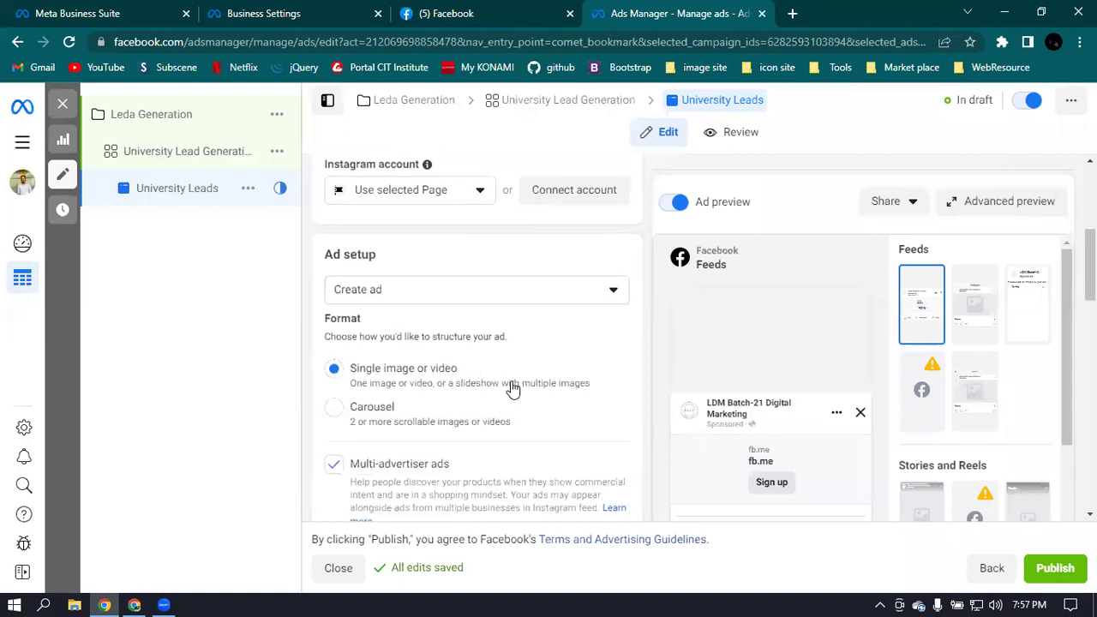
# Try the Carousel format for the ad, and switch the format back to Single image or video.
pyautogui.scroll(-1, 480, 377)
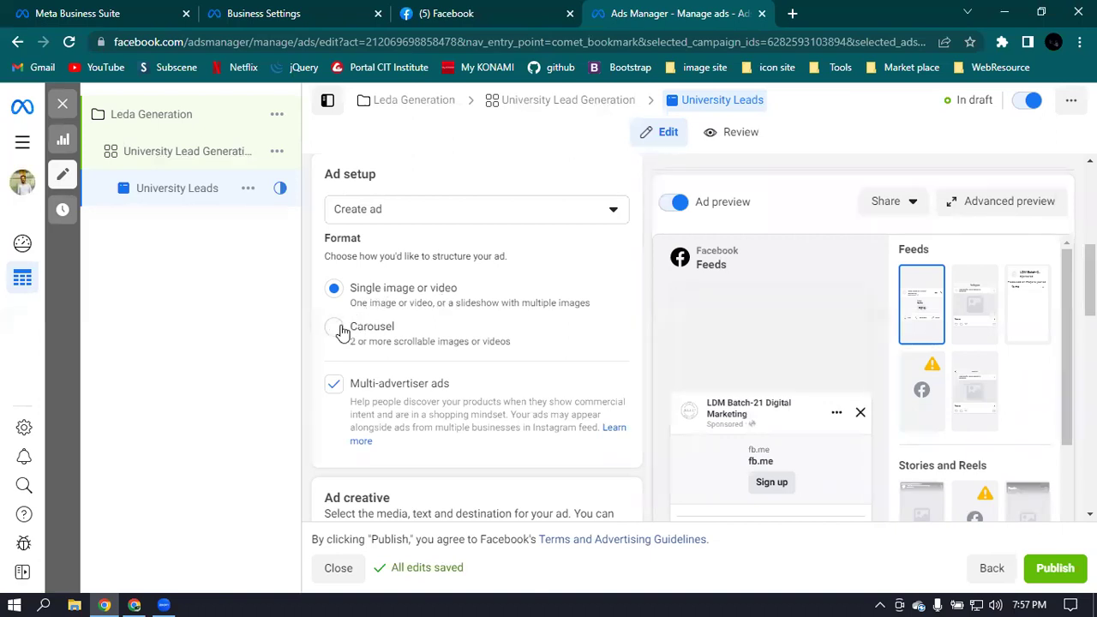
pyautogui.click(495, 358)
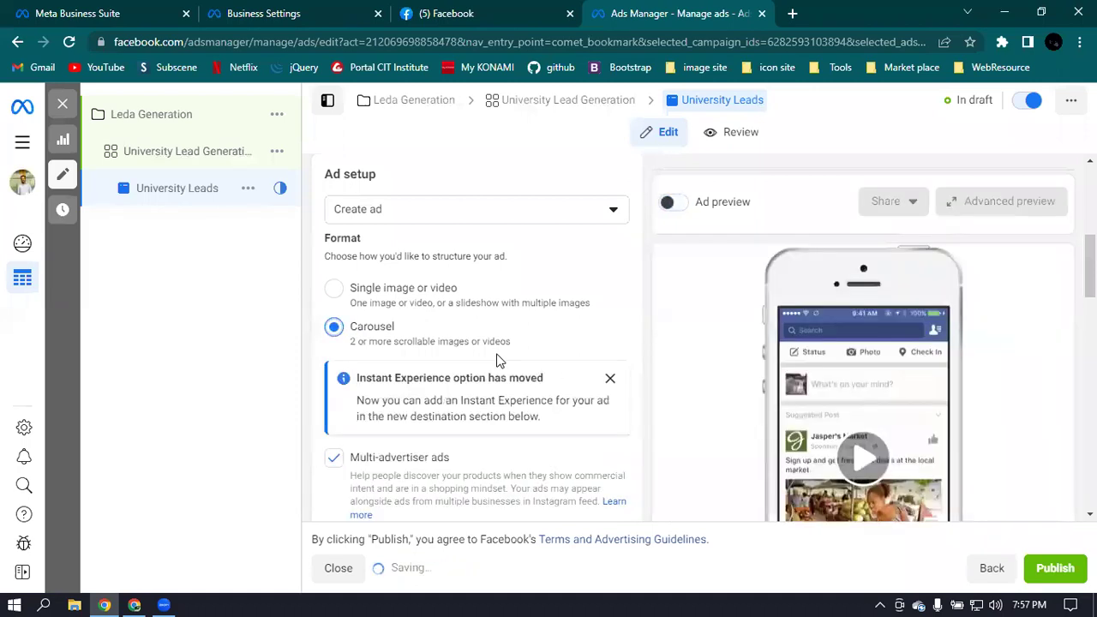
pyautogui.scroll(-2, 933, 439)
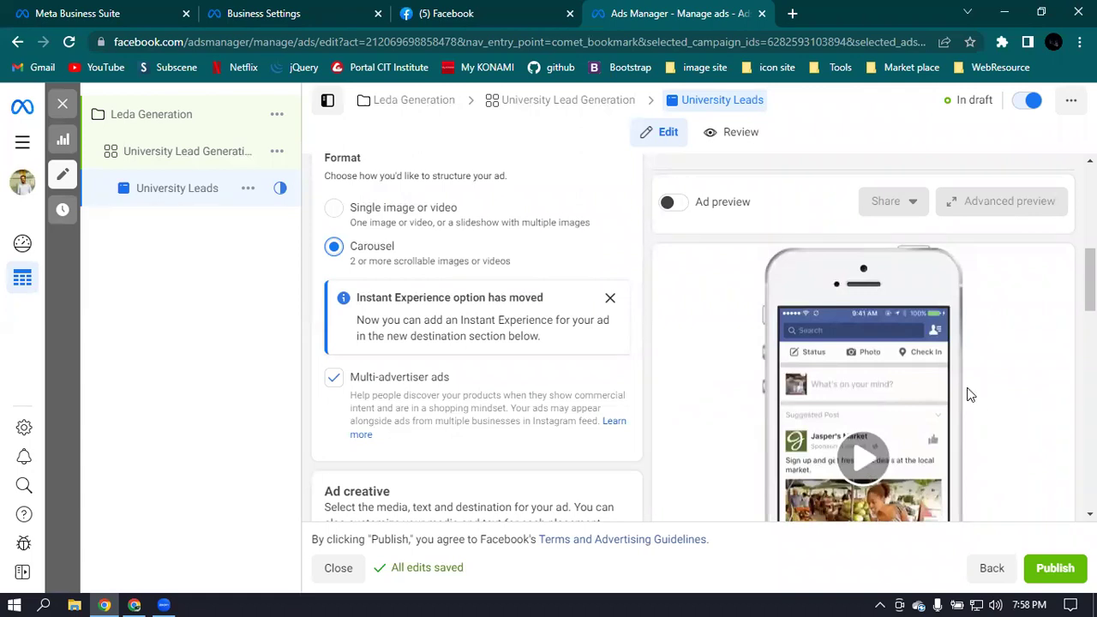
pyautogui.hotkey('ctrl', '-')
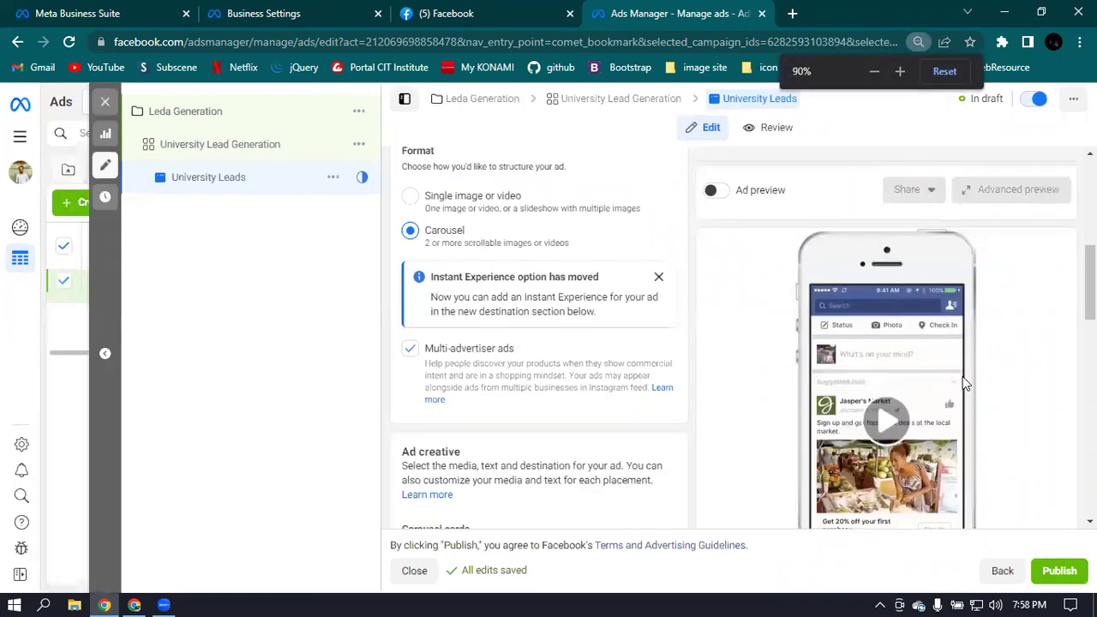
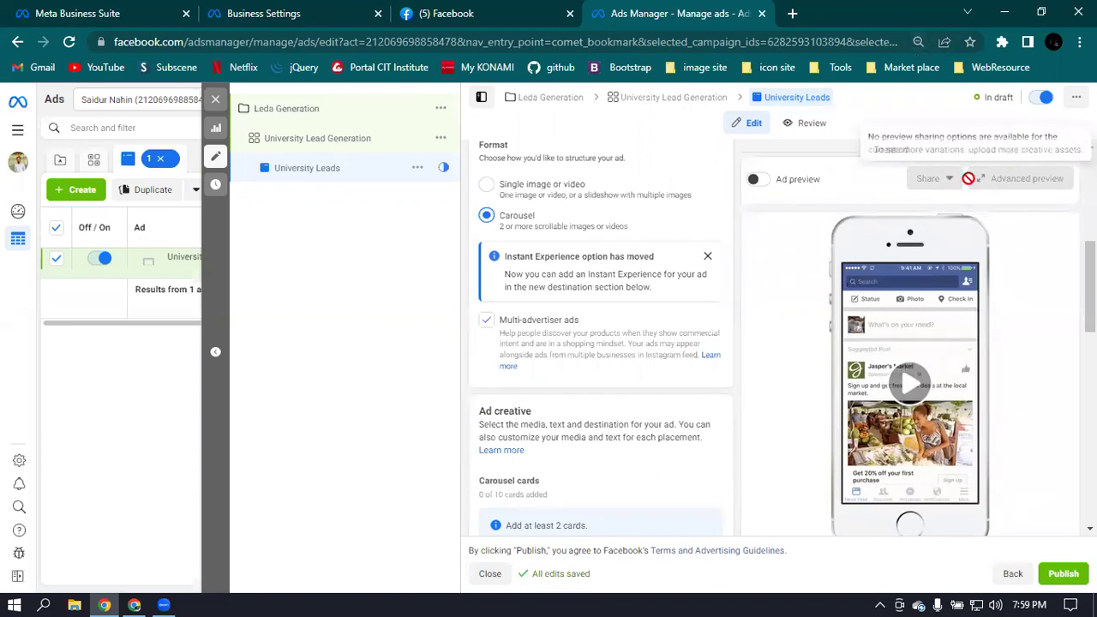
pyautogui.click(917, 41)
pyautogui.click(944, 72)
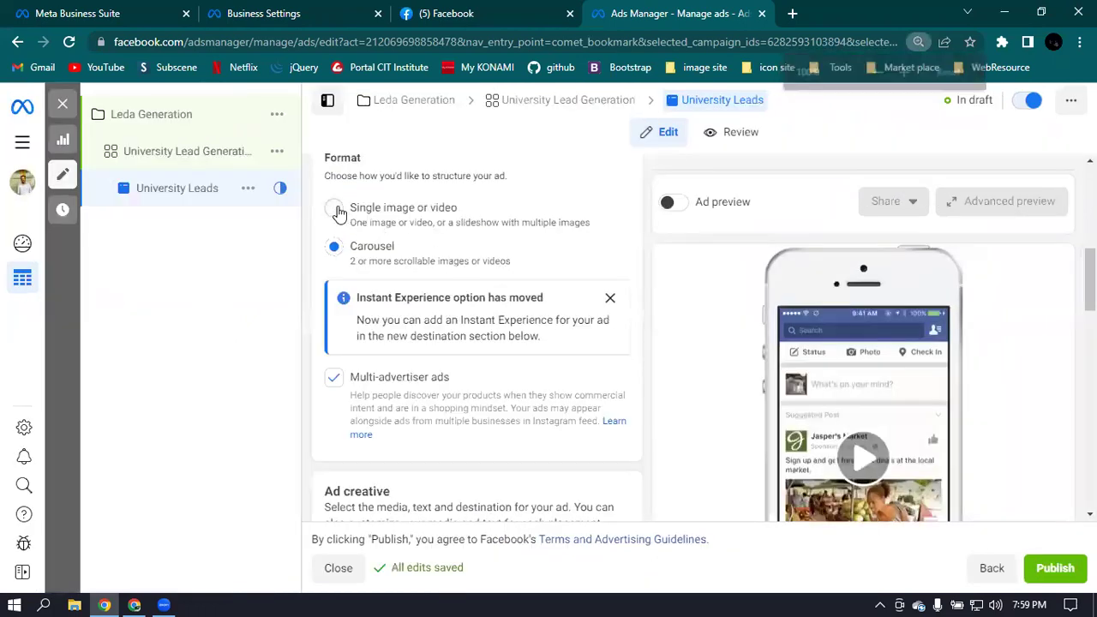
pyautogui.click(335, 209)
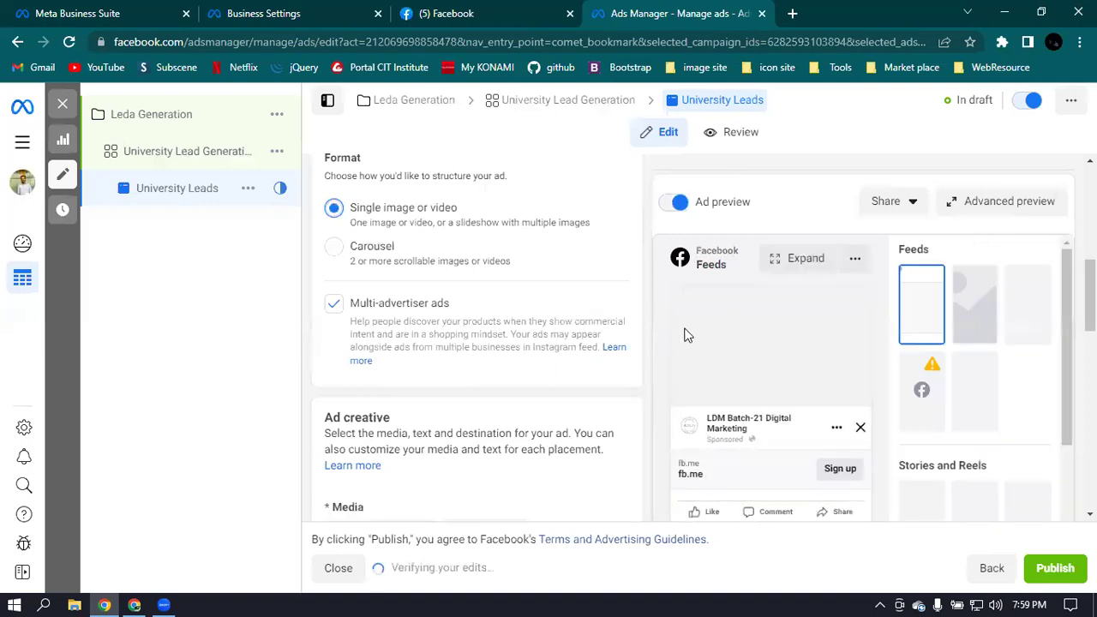
# Enter "This is a Primary text" as the ad's primary text and dismiss the text suggestions.
pyautogui.scroll(-2, 473, 386)
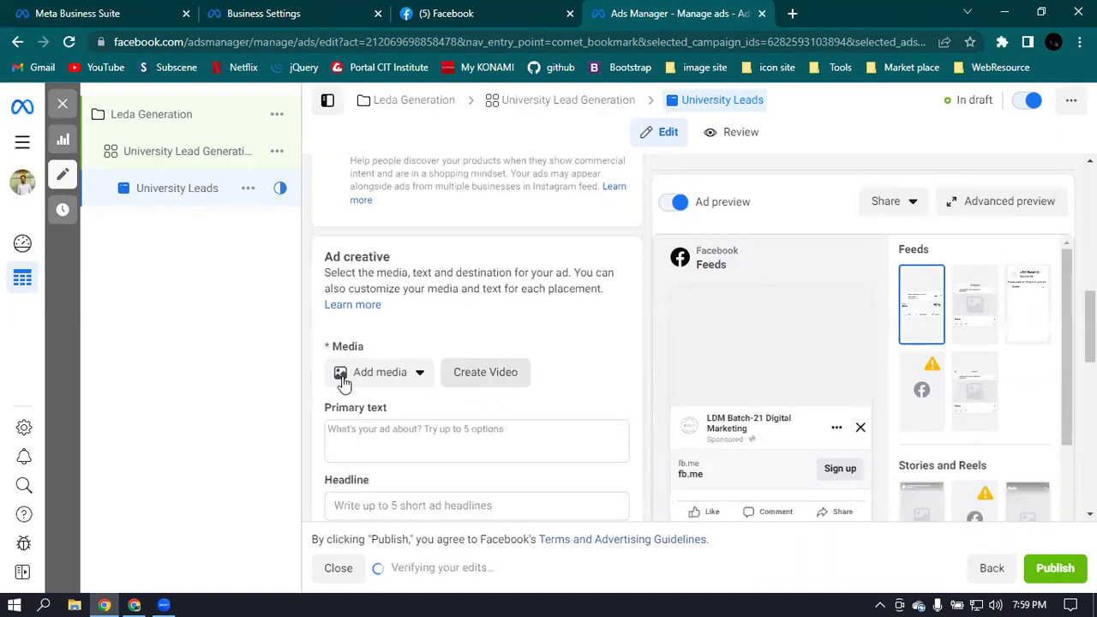
pyautogui.scroll(-1, 380, 278)
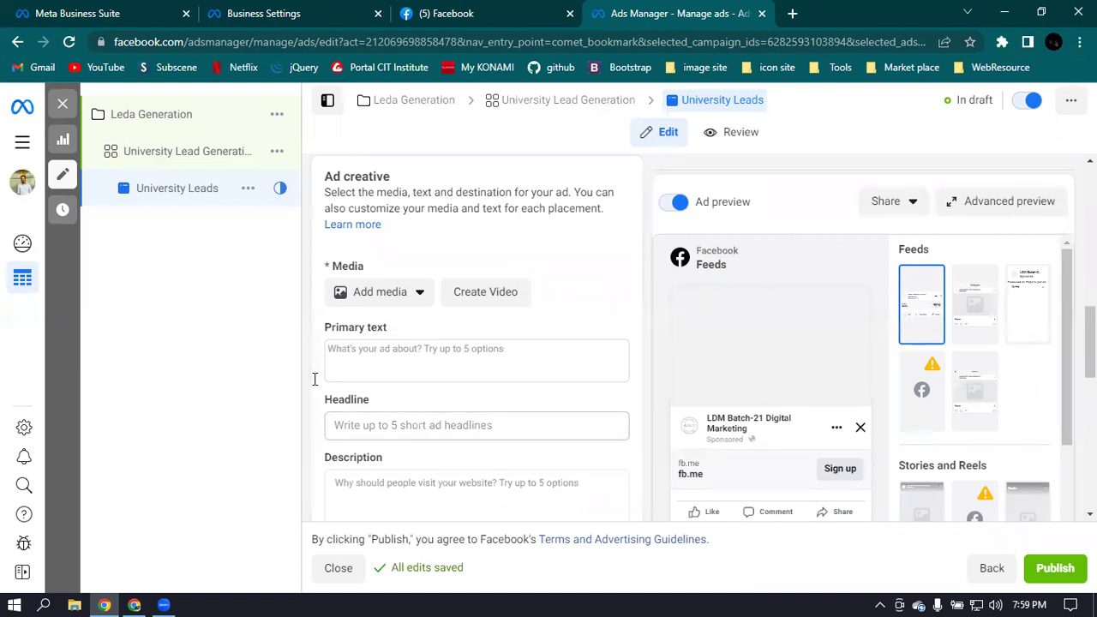
pyautogui.click(414, 356)
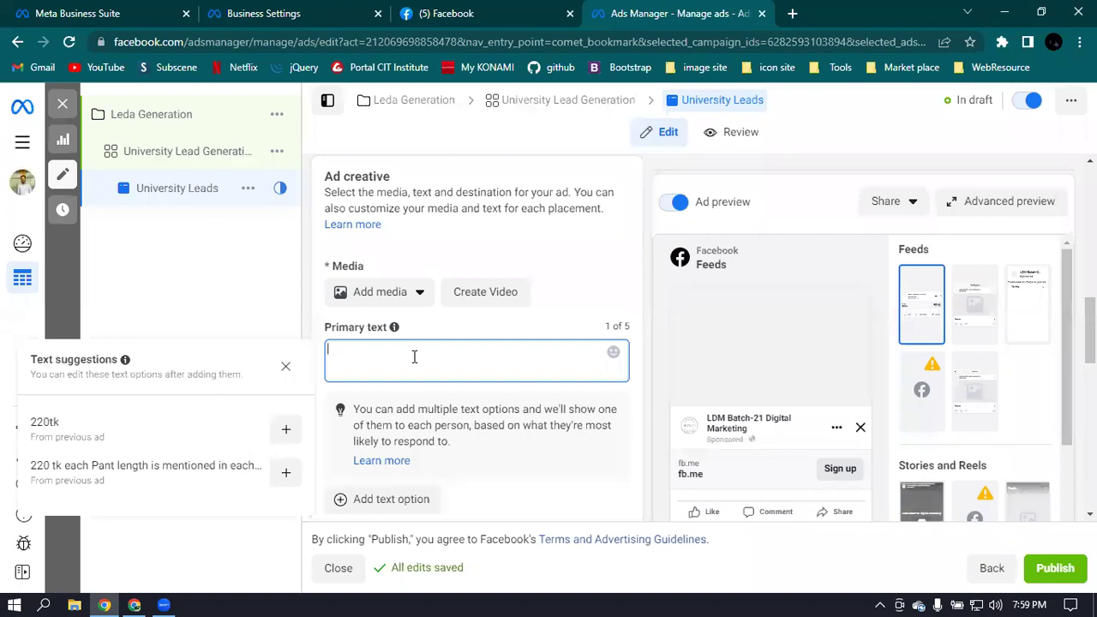
pyautogui.write('This')
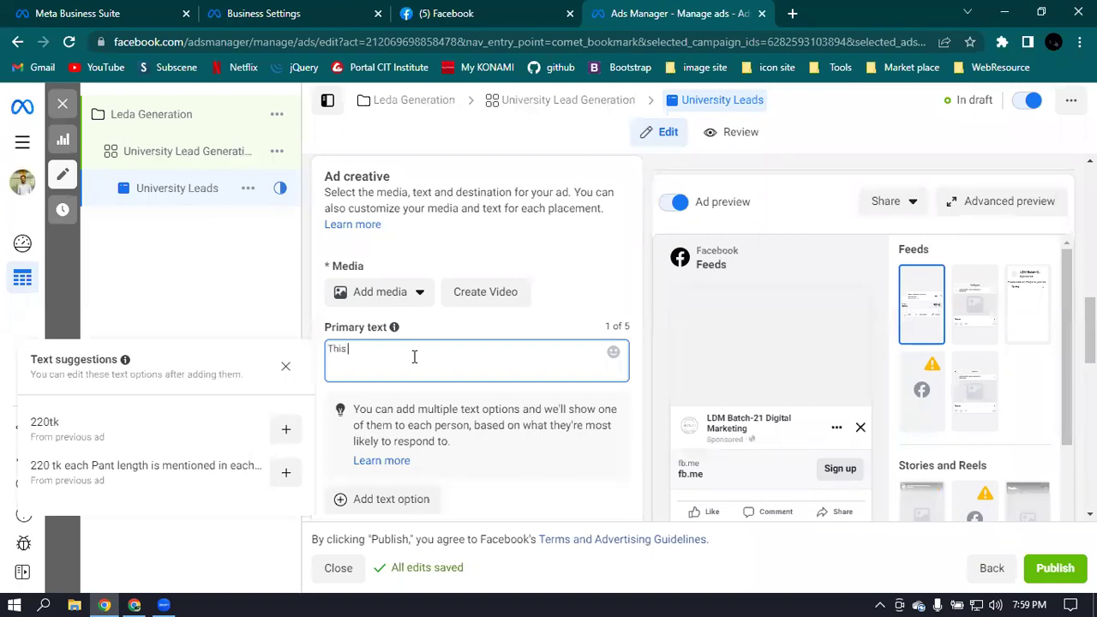
pyautogui.write(' is a Pri')
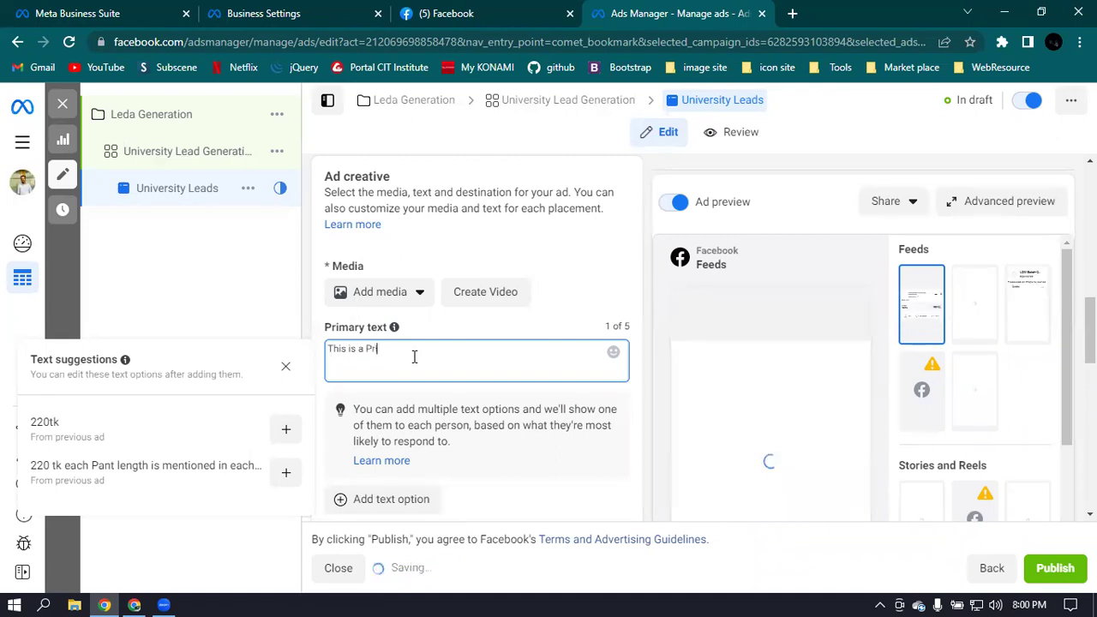
pyautogui.write('mary')
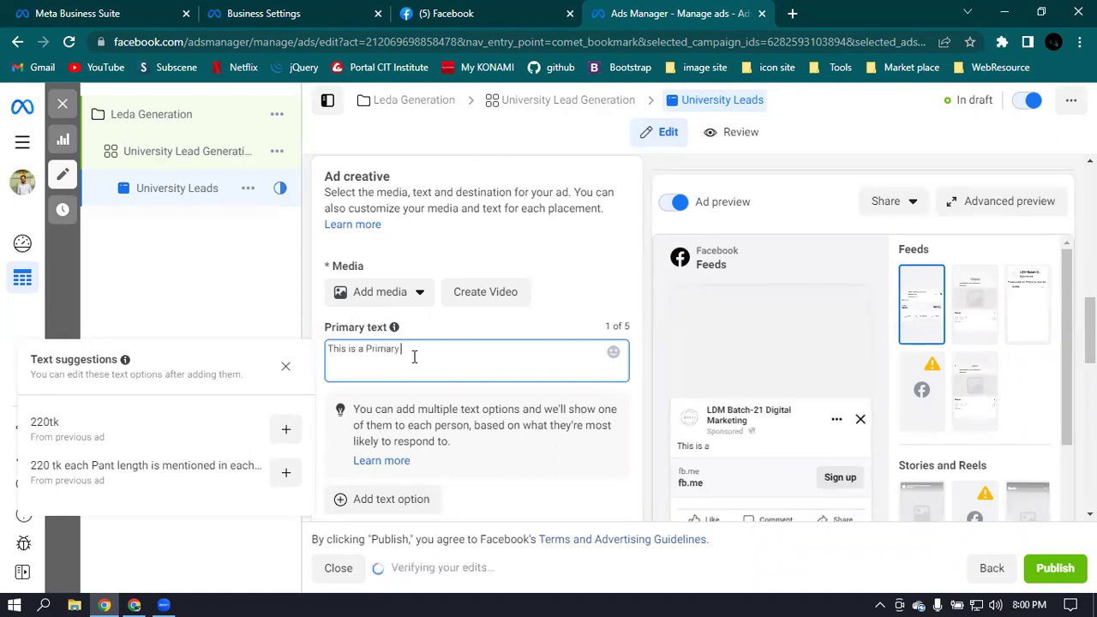
pyautogui.write(' text')
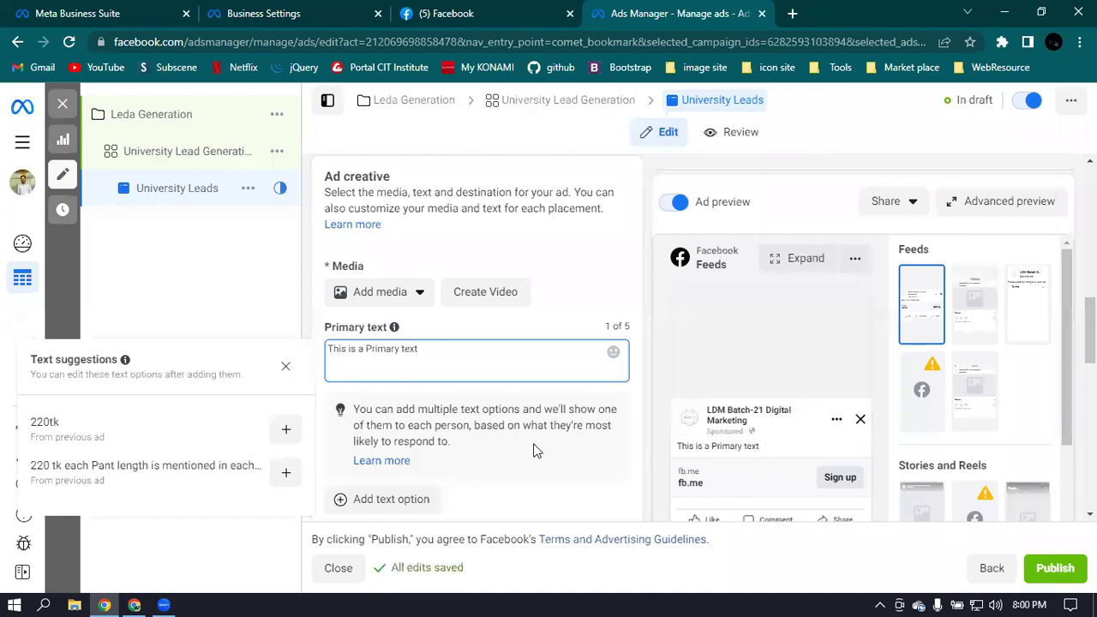
pyautogui.click(286, 366)
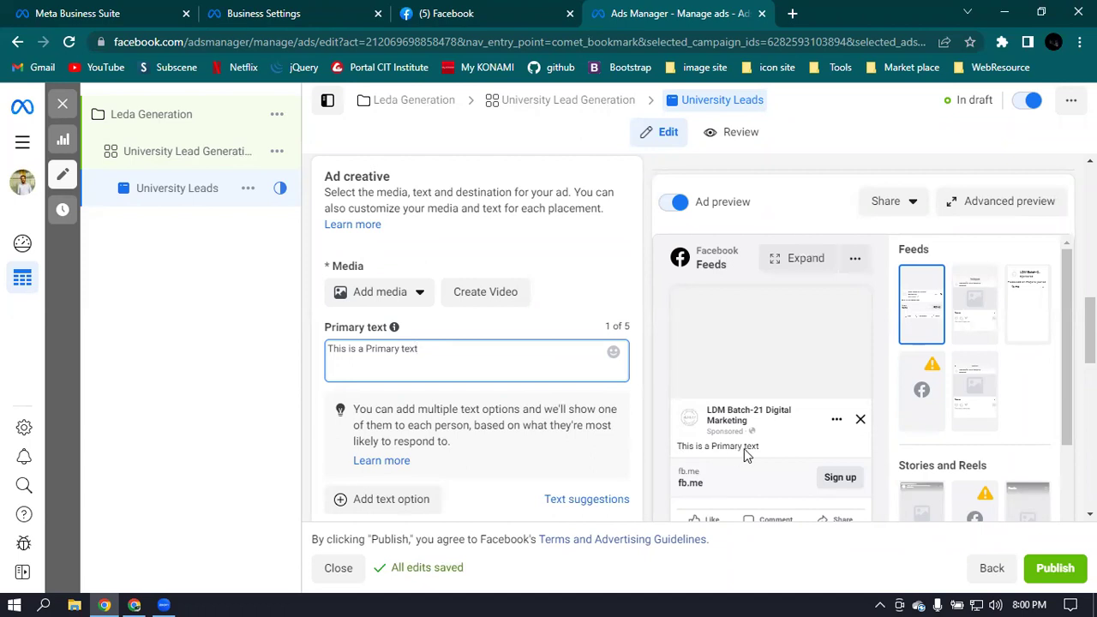
pyautogui.scroll(-1, 744, 449)
pyautogui.scroll(1, 436, 360)
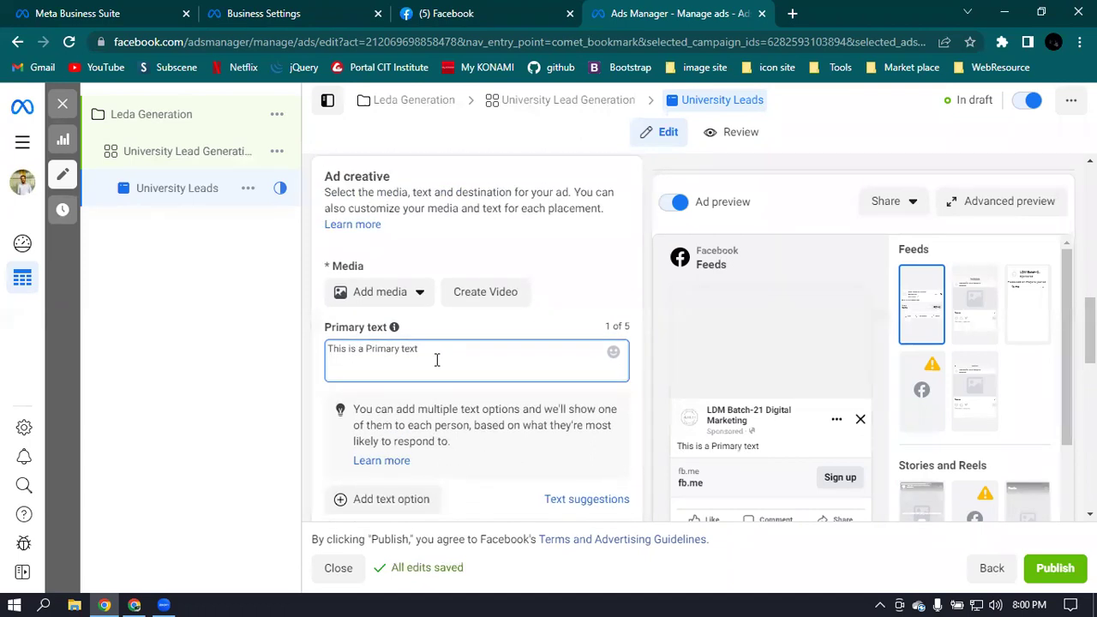
# Try a second primary text option reading "This a primary text 2", and remove that option again.
pyautogui.scroll(-1, 515, 364)
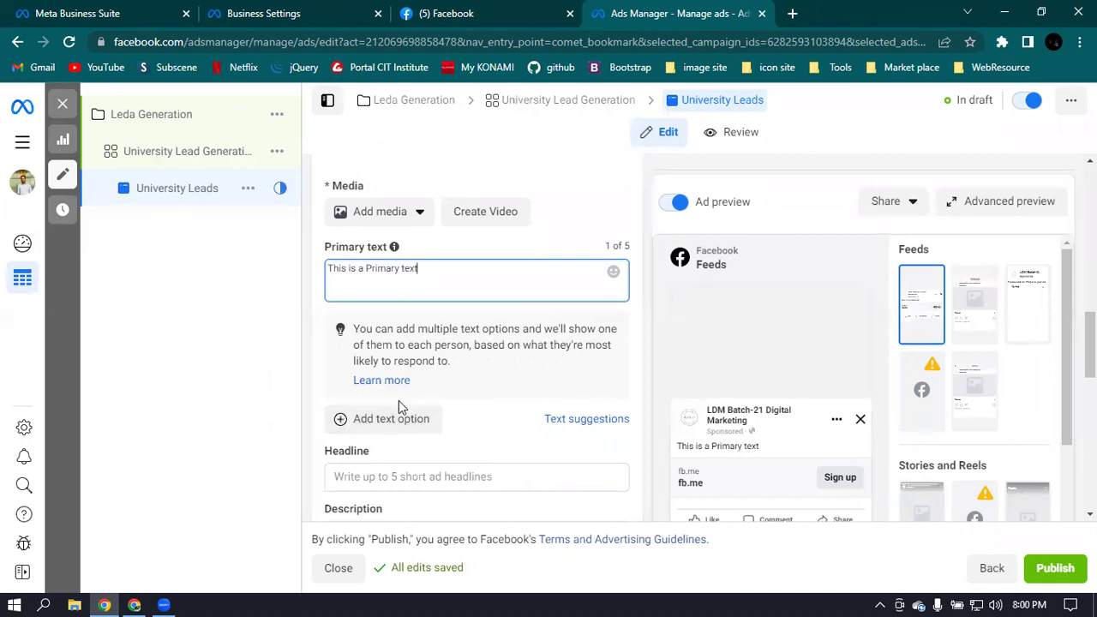
pyautogui.click(375, 422)
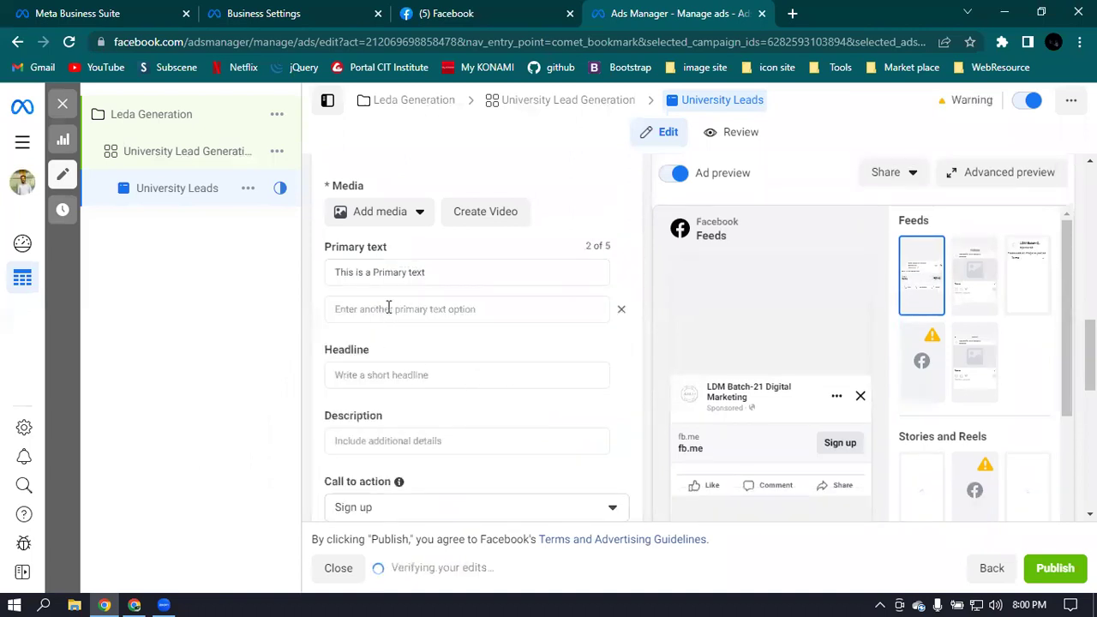
pyautogui.click(388, 307)
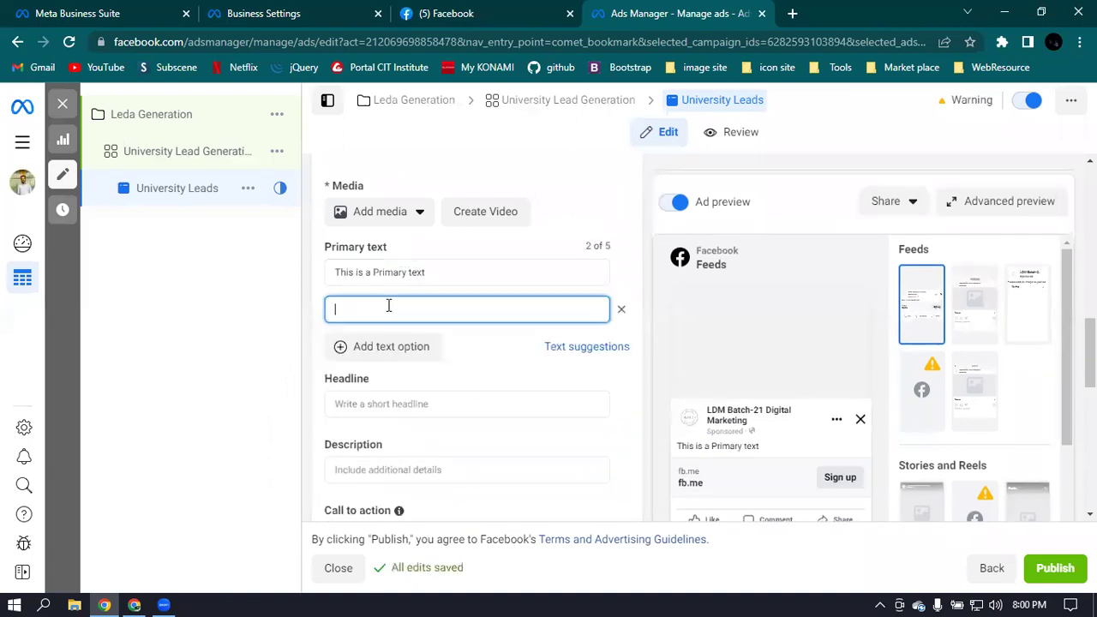
pyautogui.write('This a primary text 2')
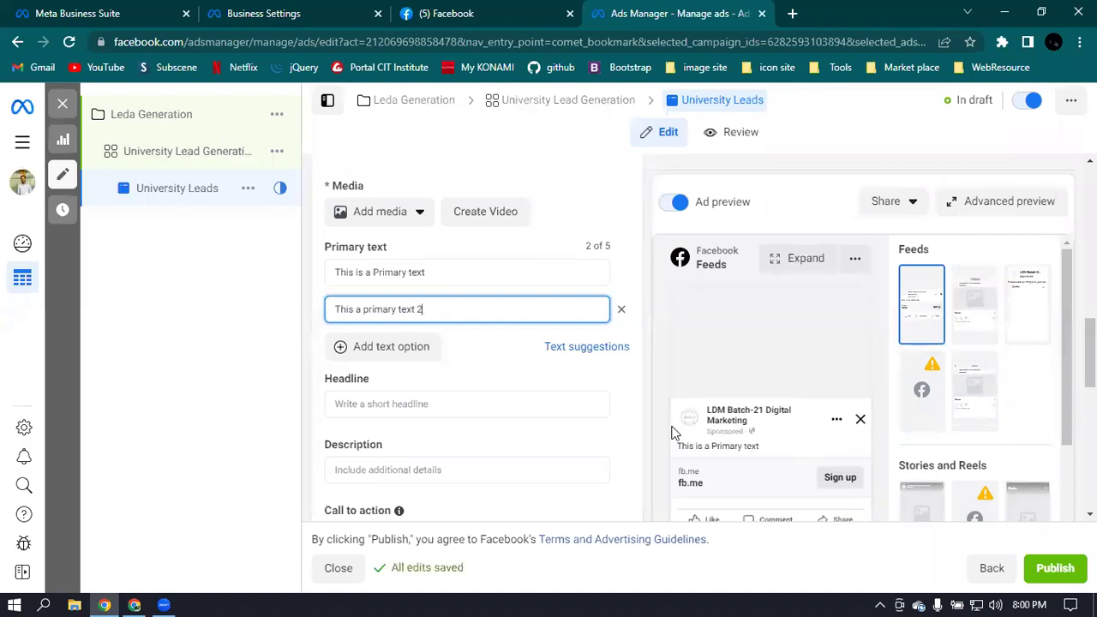
pyautogui.scroll(-1, 810, 413)
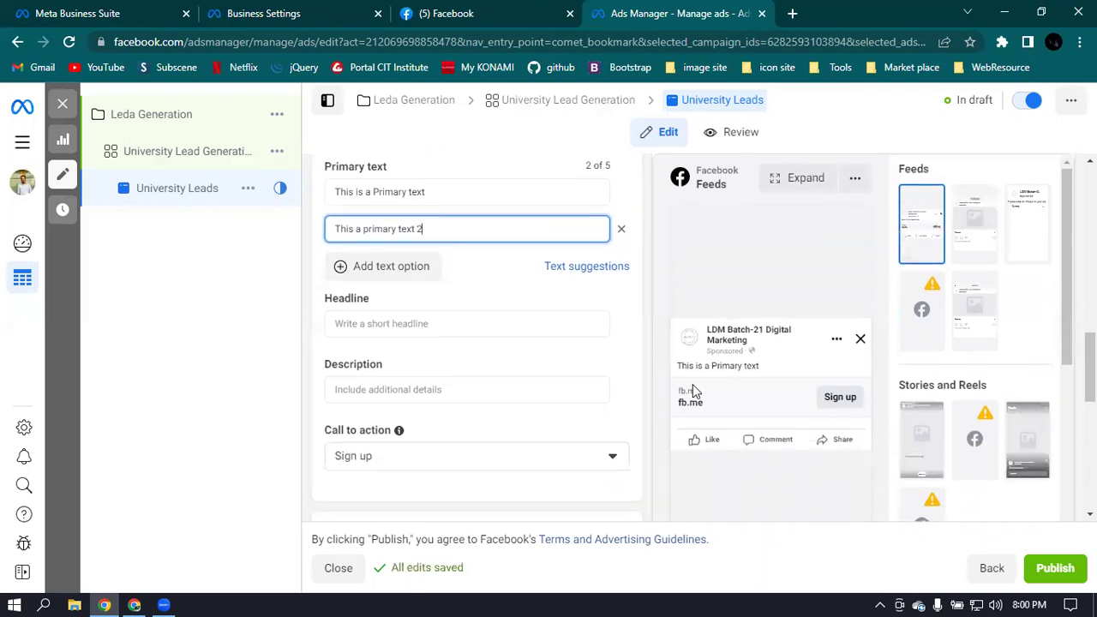
pyautogui.click(618, 230)
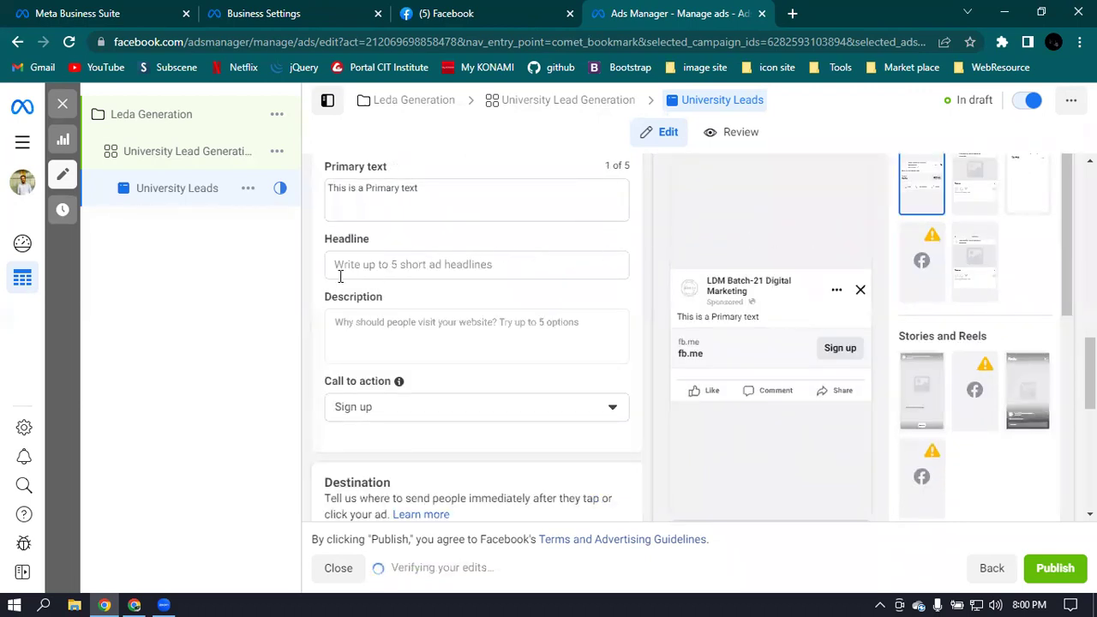
# Enter "This a headline" as the ad's headline and check it in the ad preview.
pyautogui.click(421, 265)
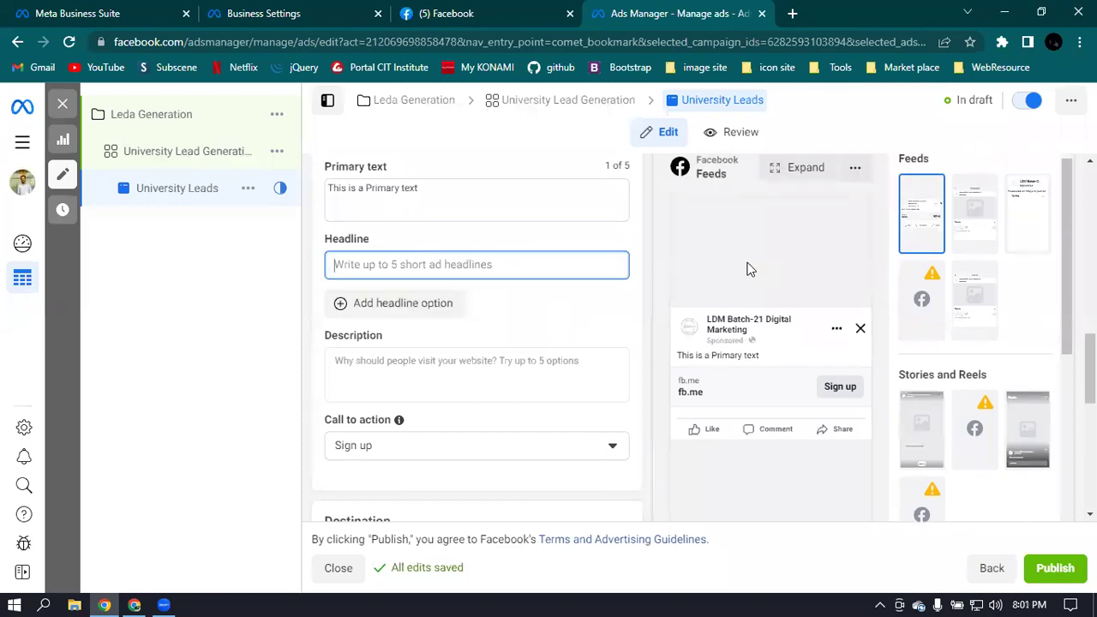
pyautogui.write('This')
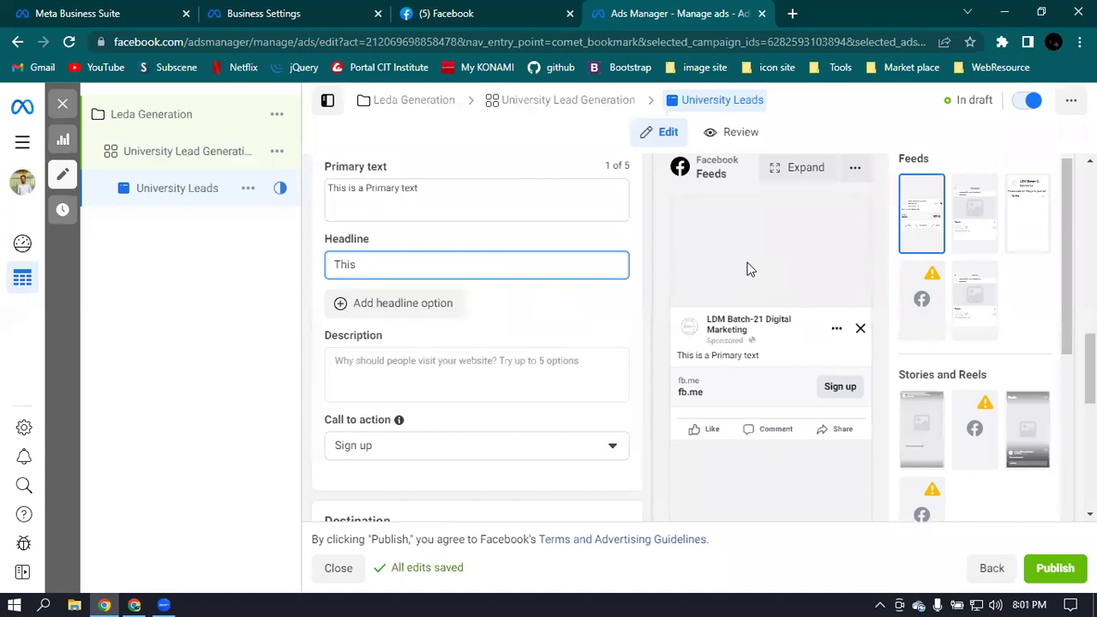
pyautogui.write('a')
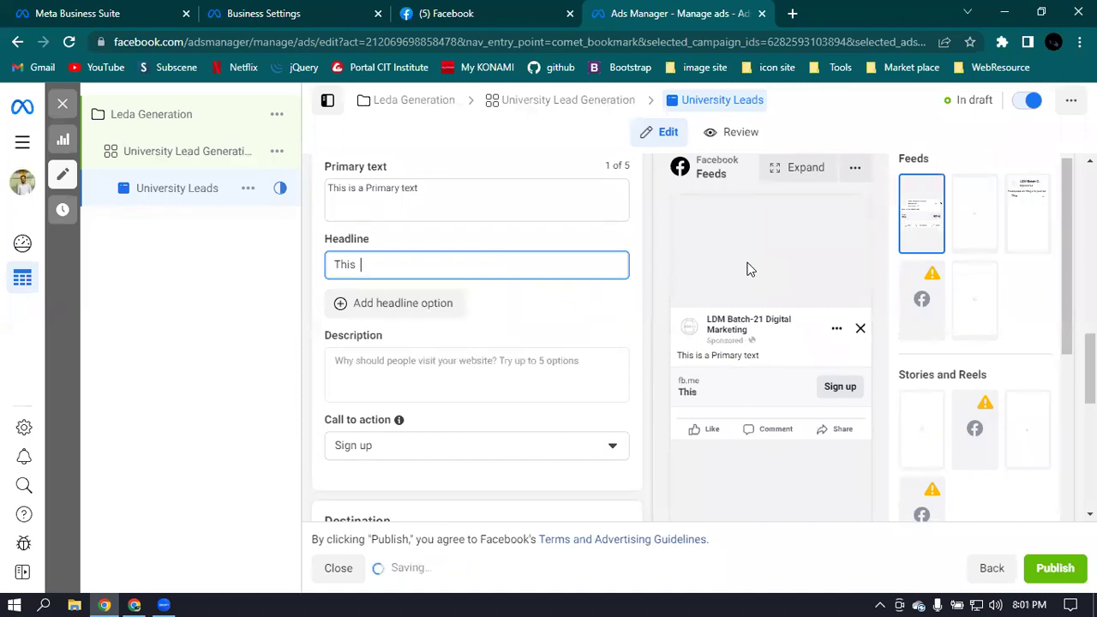
pyautogui.write(' headline')
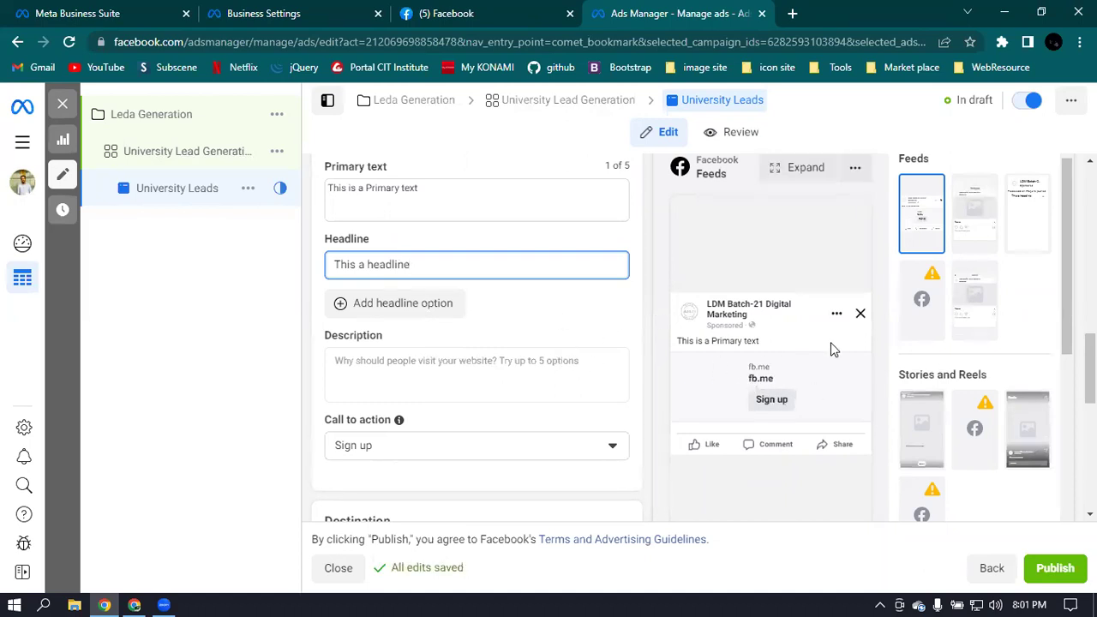
pyautogui.scroll(1, 832, 348)
pyautogui.scroll(-1, 825, 350)
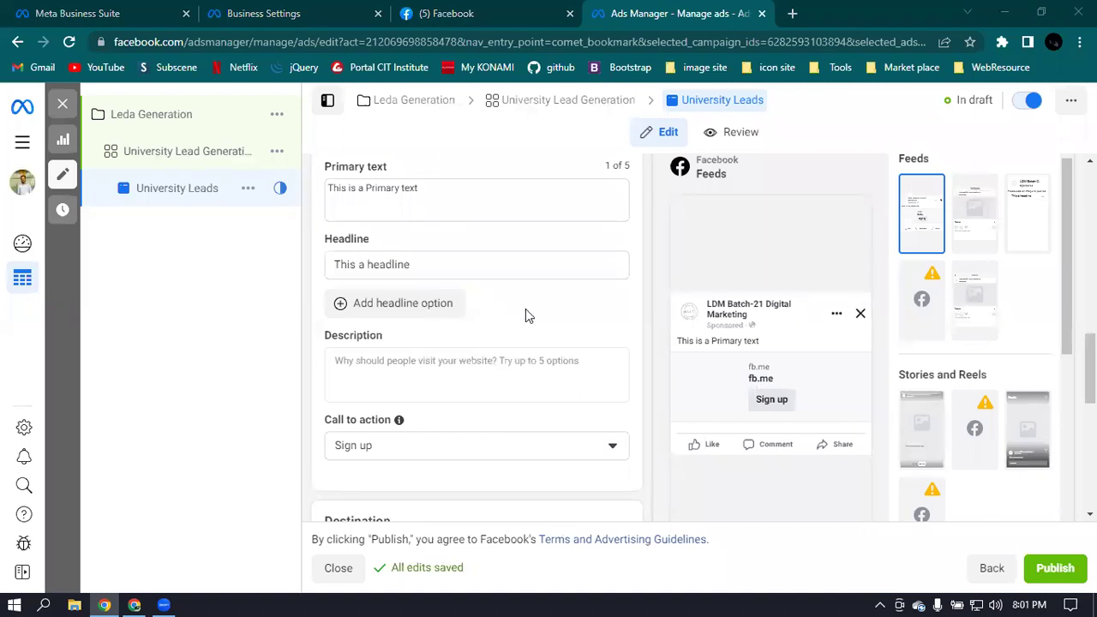
# Copy the ad's headline text into the description.
pyautogui.tripleClick(439, 263)
pyautogui.hotkey('ctrl', 'c')
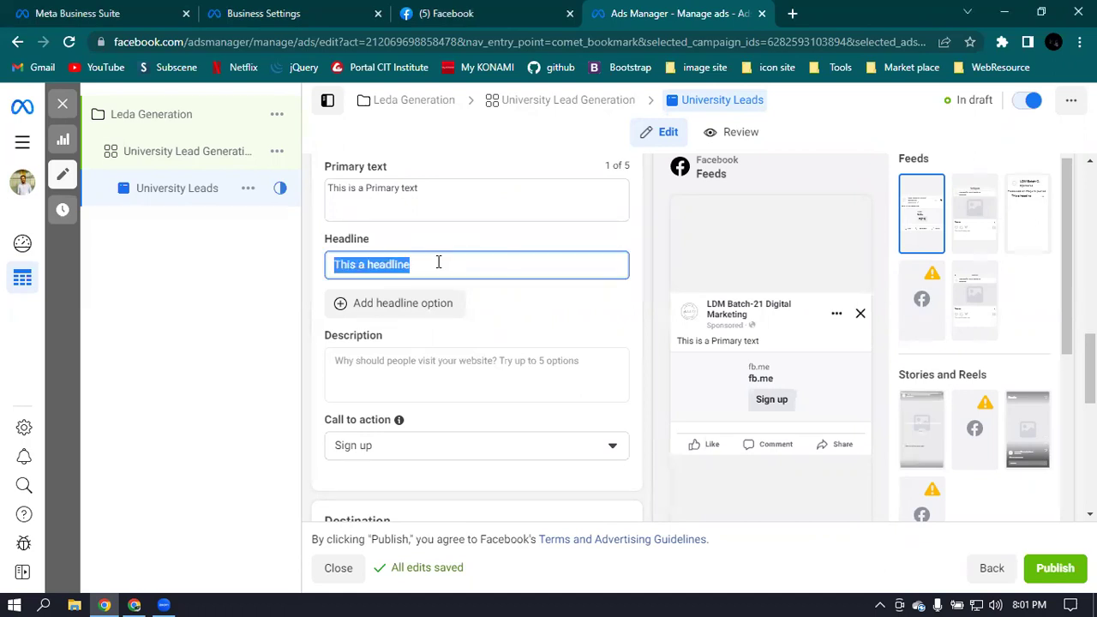
pyautogui.click(385, 366)
pyautogui.hotkey('ctrl', 'v')
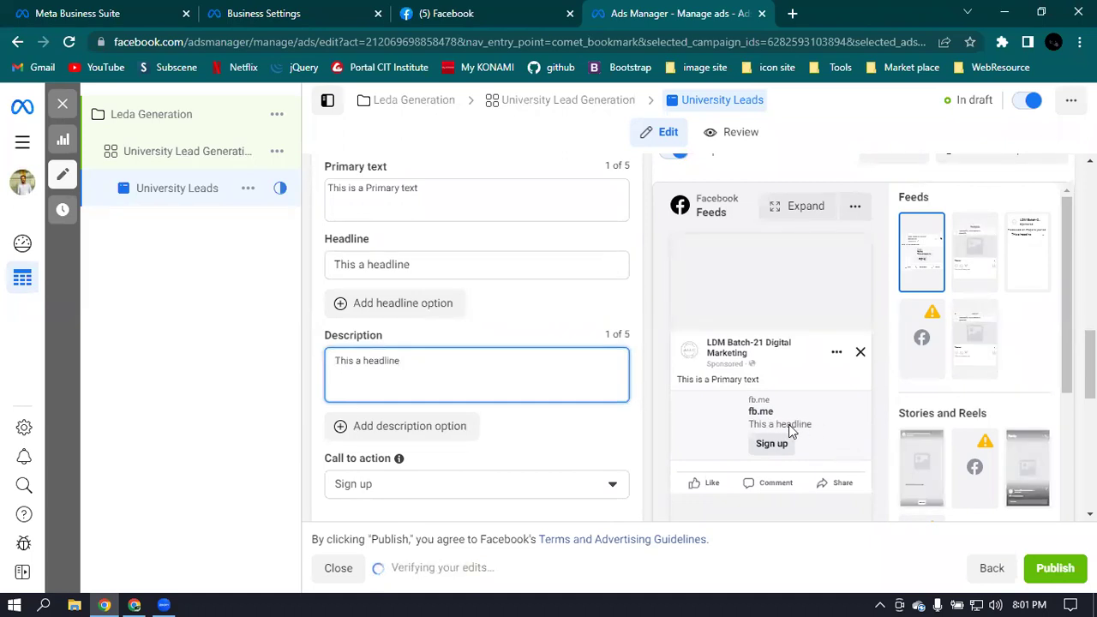
# Clear the ad's headline text.
pyautogui.doubleClick(482, 263)
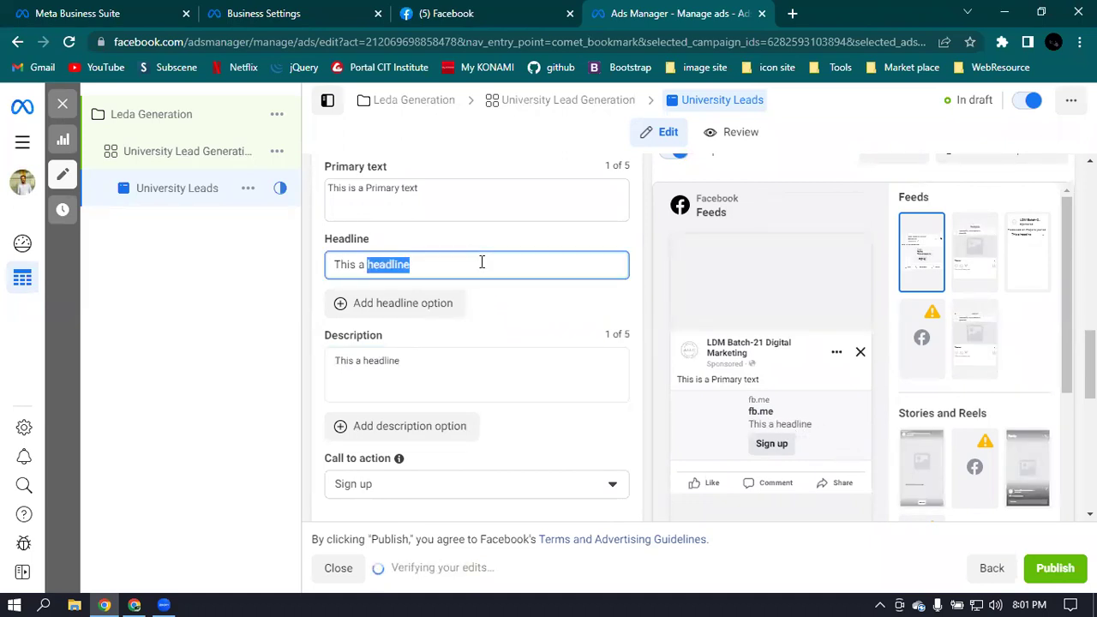
pyautogui.press('BackSpace')
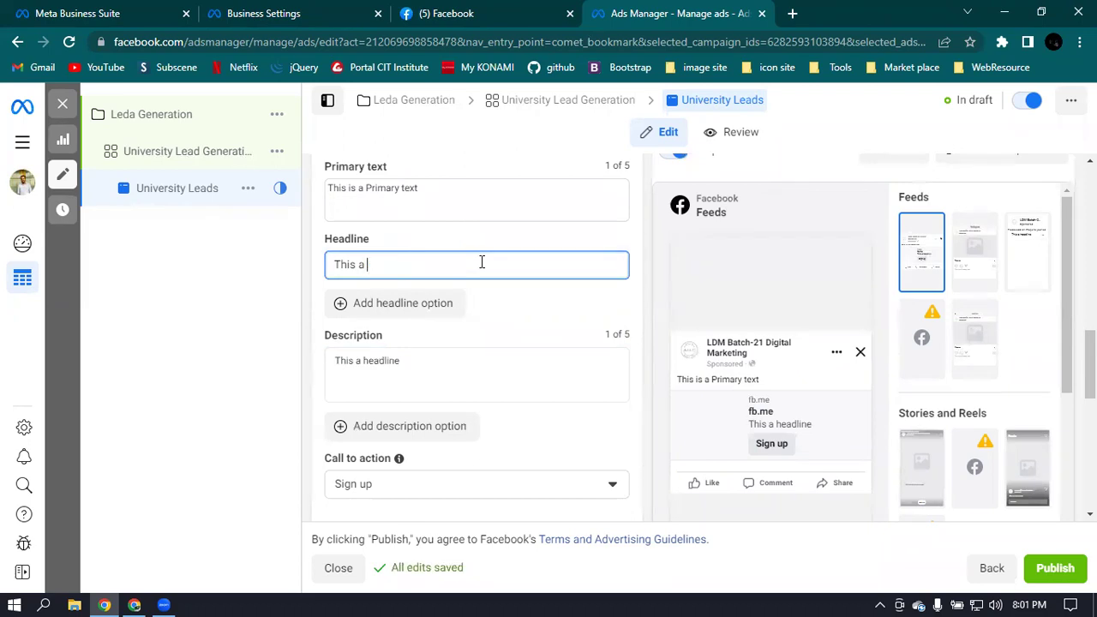
pyautogui.press('BackSpace')
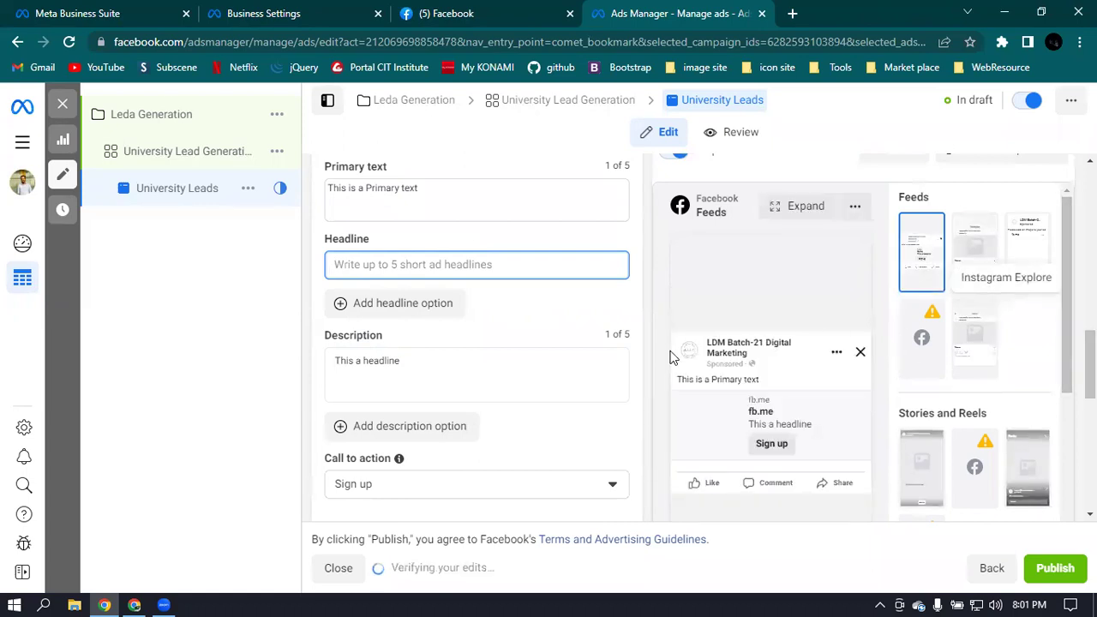
# Upload "Cool pattern wallpaper (1188x1783).jpg" from the Pictures folder as the ad's image and continue to the crop settings.
pyautogui.scroll(3, 514, 370)
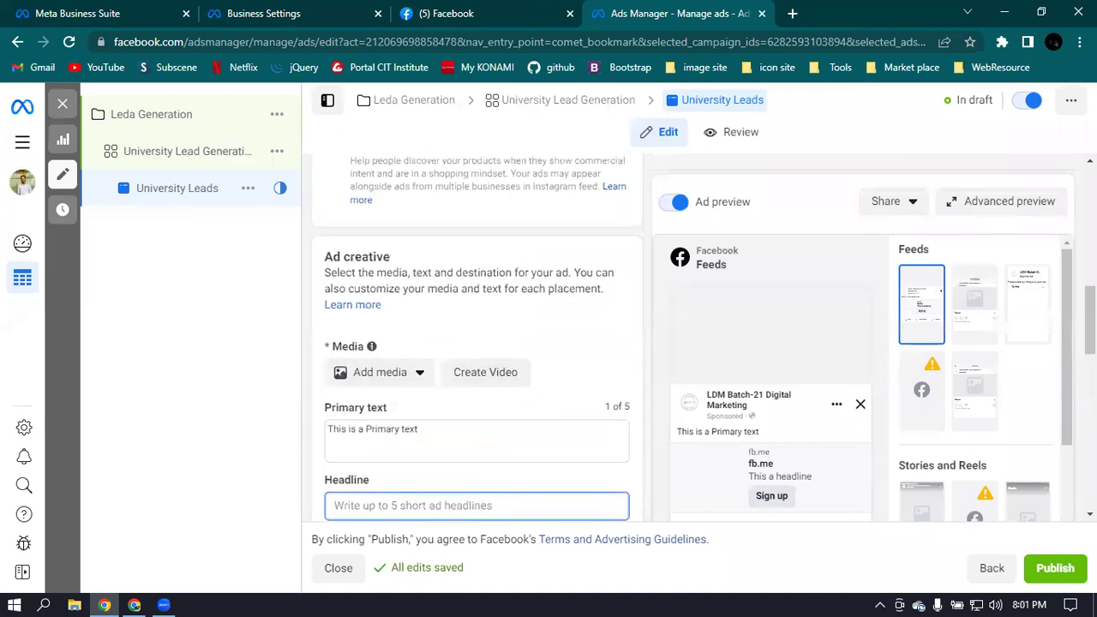
pyautogui.click(384, 375)
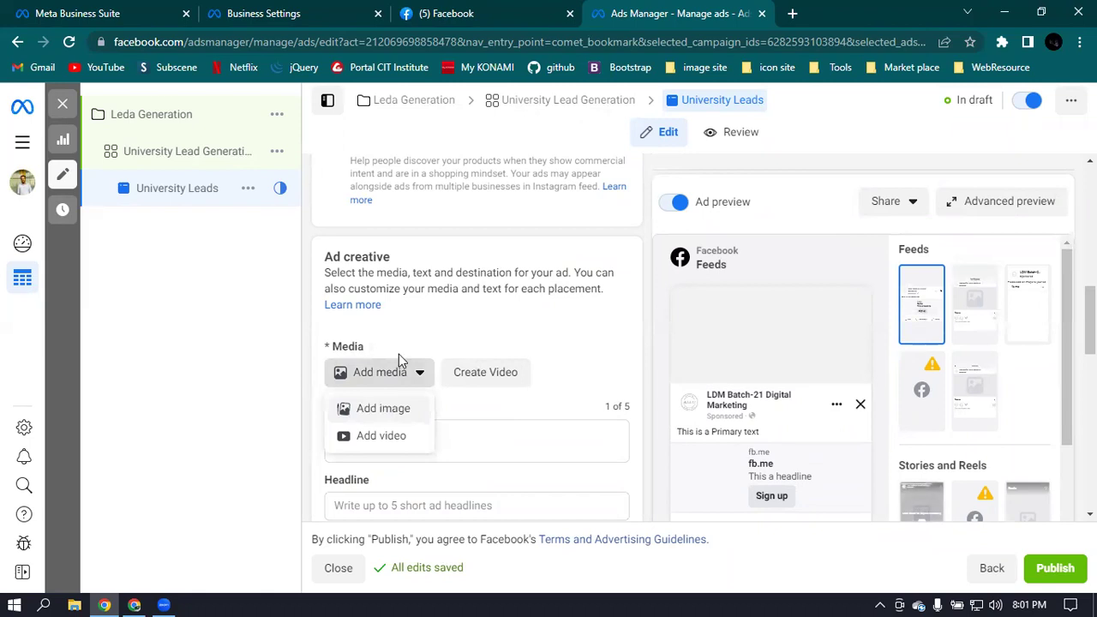
pyautogui.click(373, 415)
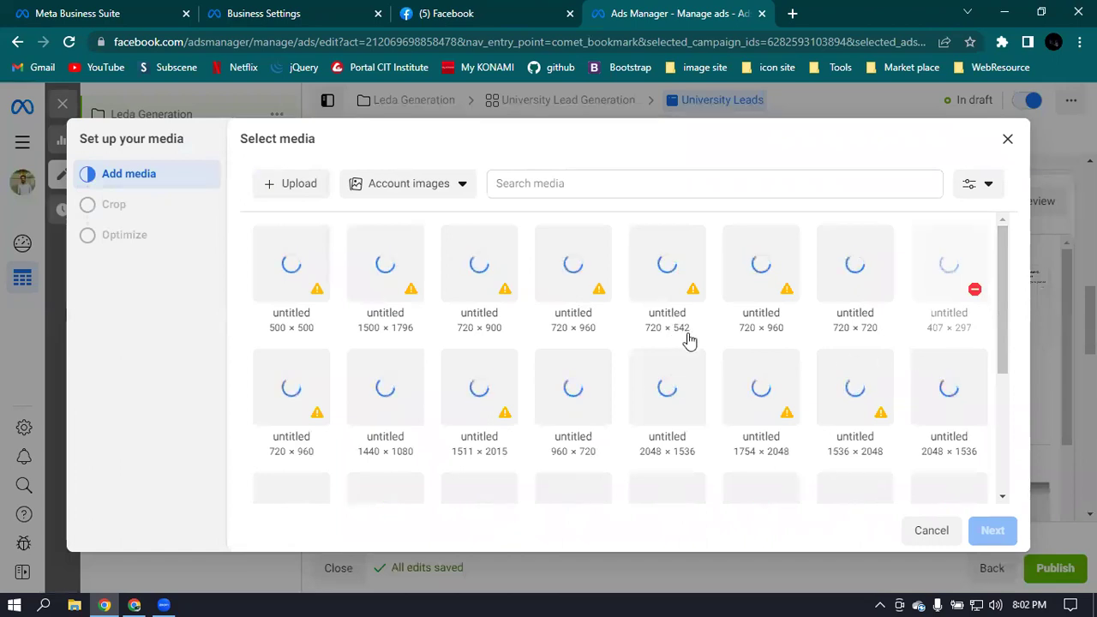
pyautogui.scroll(-3, 690, 340)
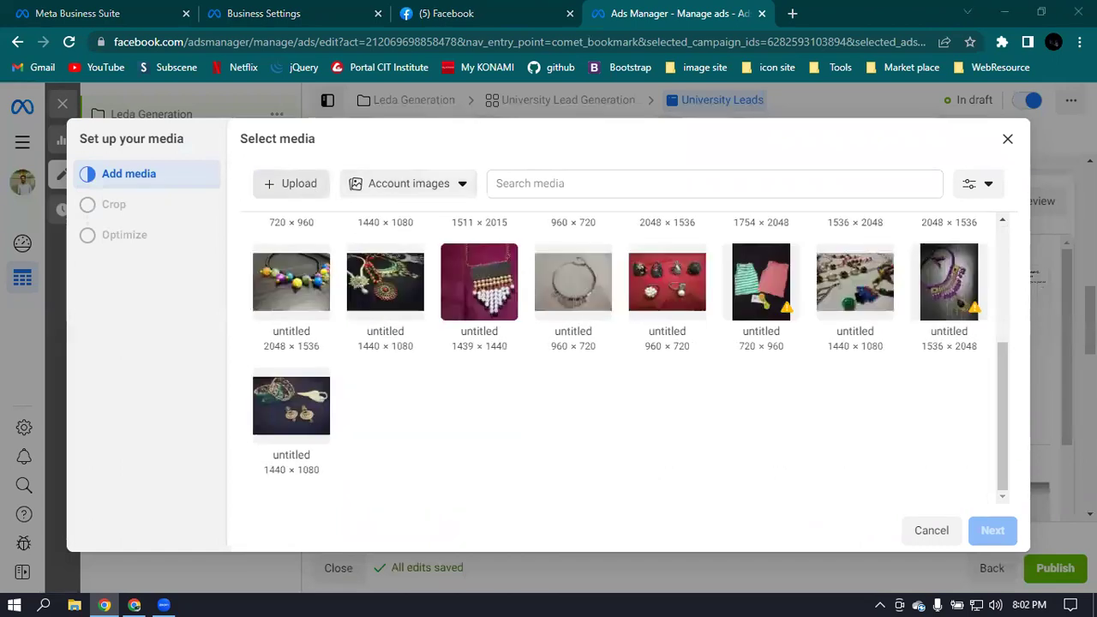
pyautogui.click(291, 183)
pyautogui.scroll(-3, 575, 189)
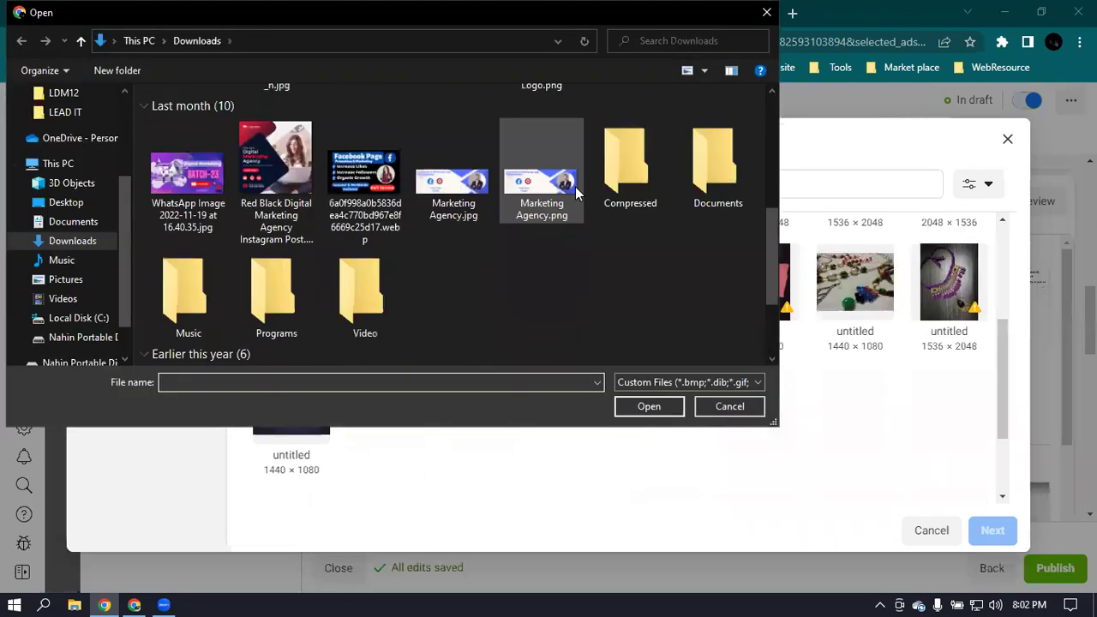
pyautogui.scroll(-2, 576, 187)
pyautogui.scroll(5, 576, 187)
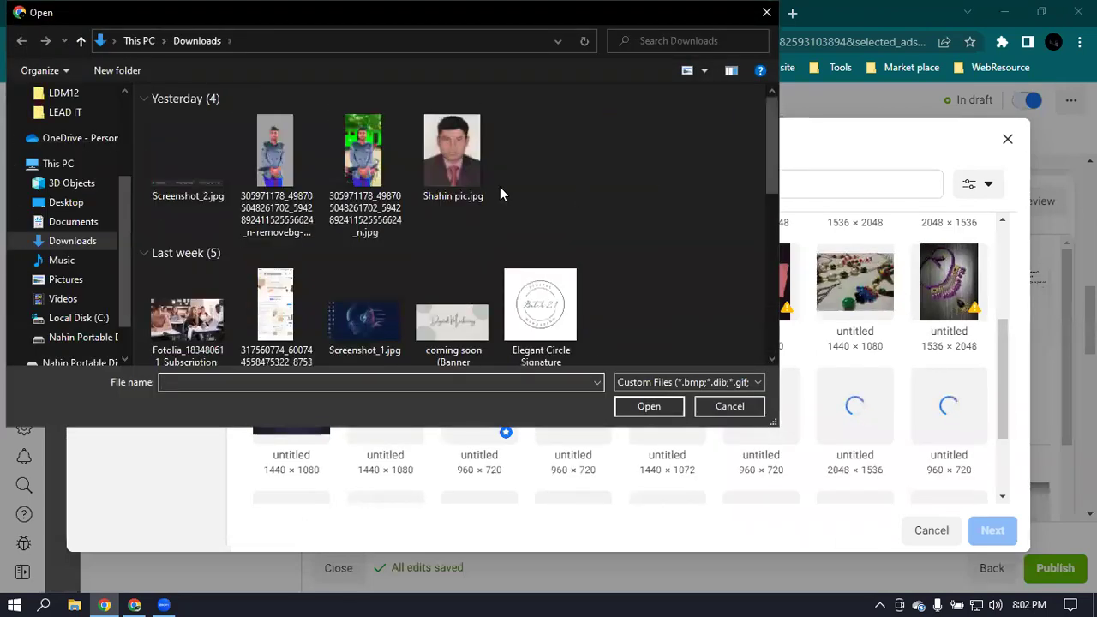
pyautogui.click(67, 279)
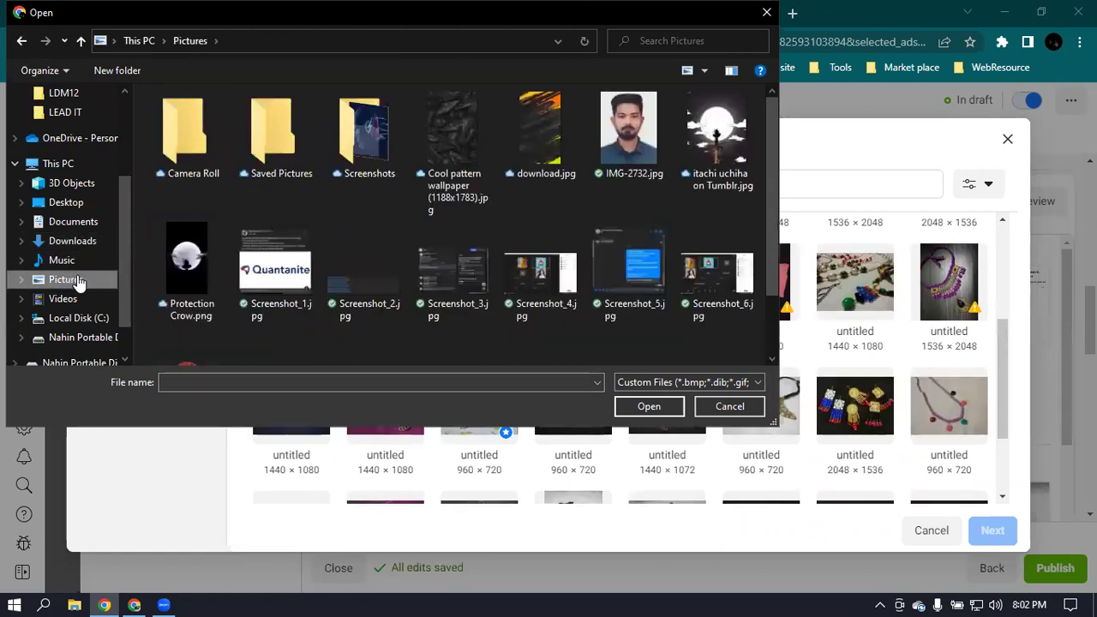
pyautogui.click(455, 127)
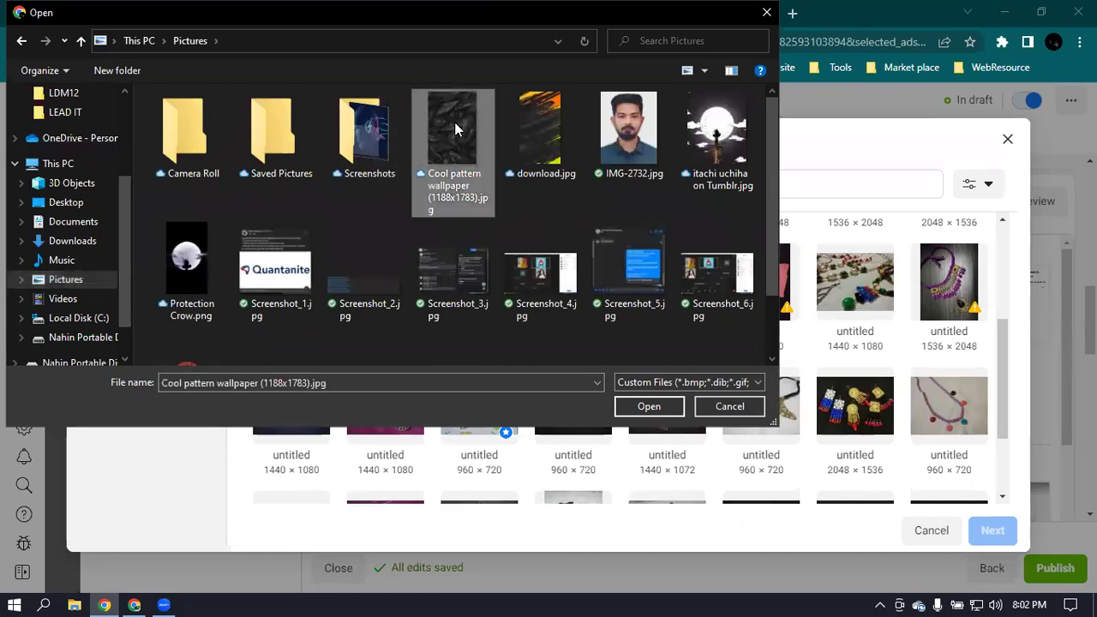
pyautogui.click(663, 409)
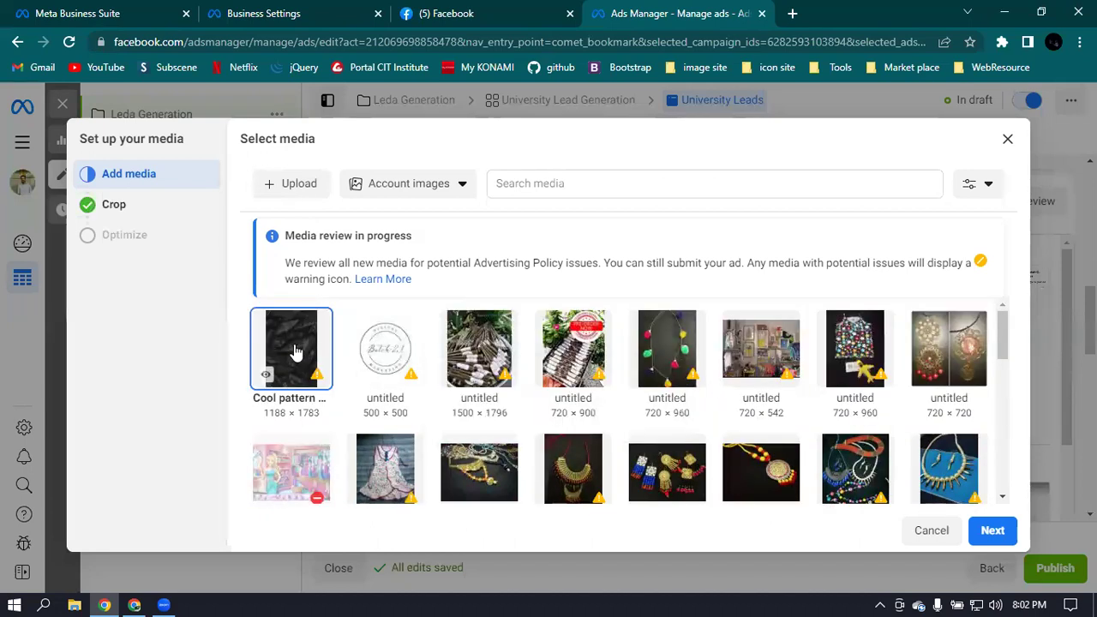
pyautogui.click(993, 530)
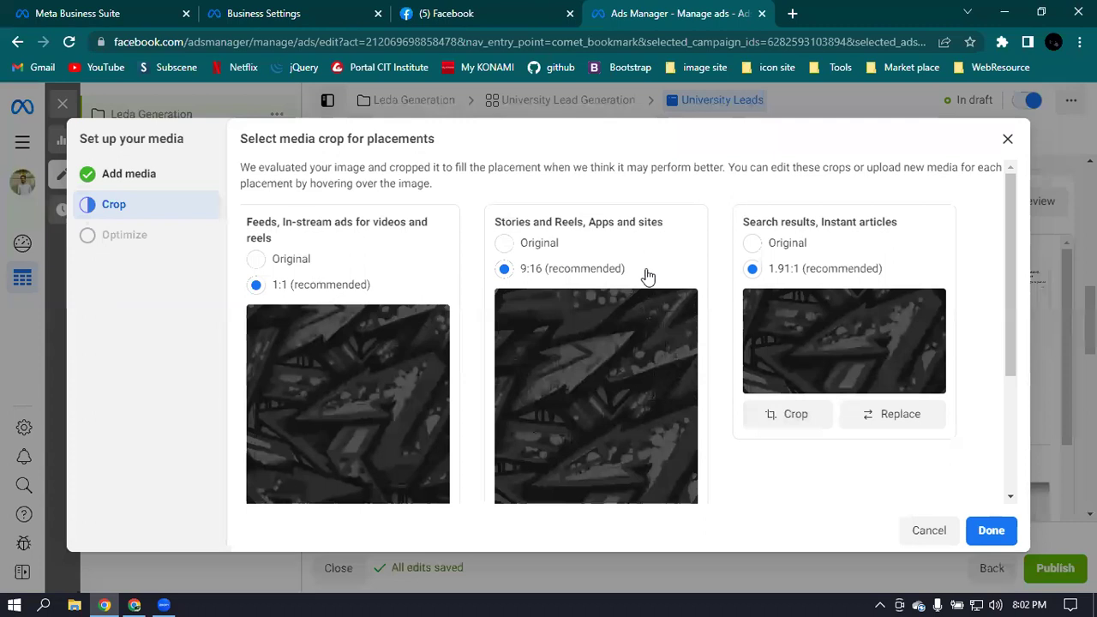
# Try the Original crop for feeds, switch back to 1:1, and apply the recommended crops for all placements.
pyautogui.click(256, 259)
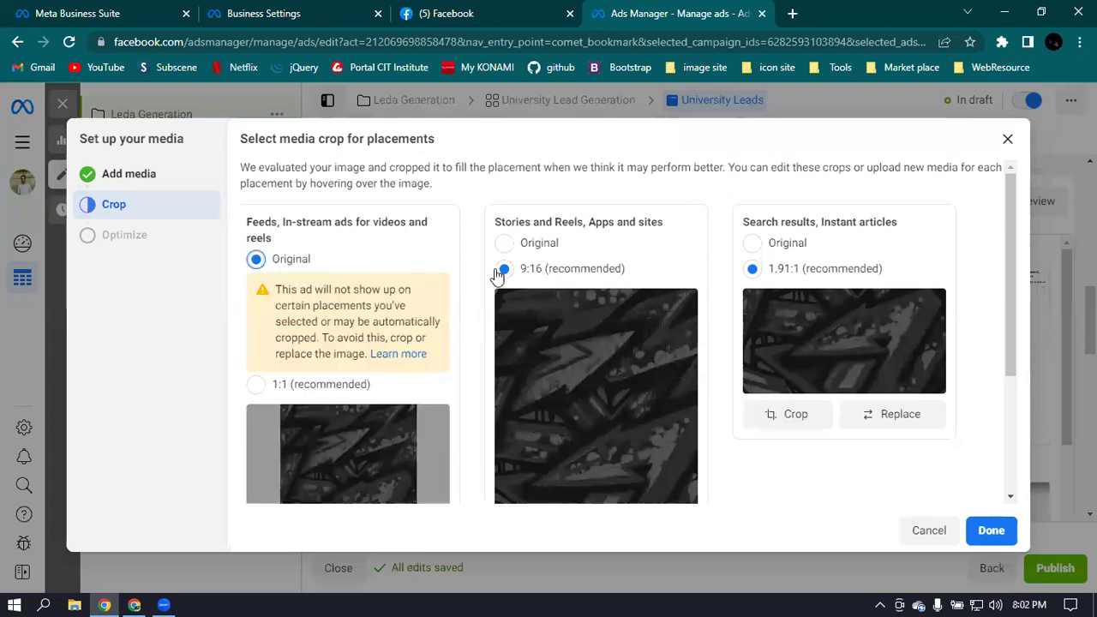
pyautogui.click(257, 384)
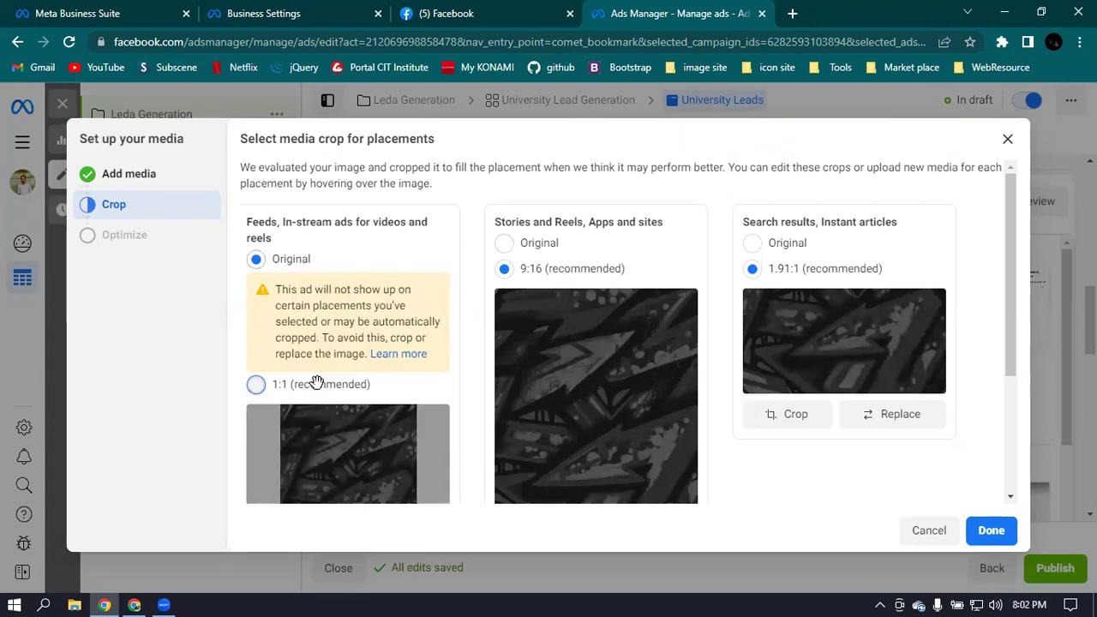
pyautogui.scroll(-1, 784, 373)
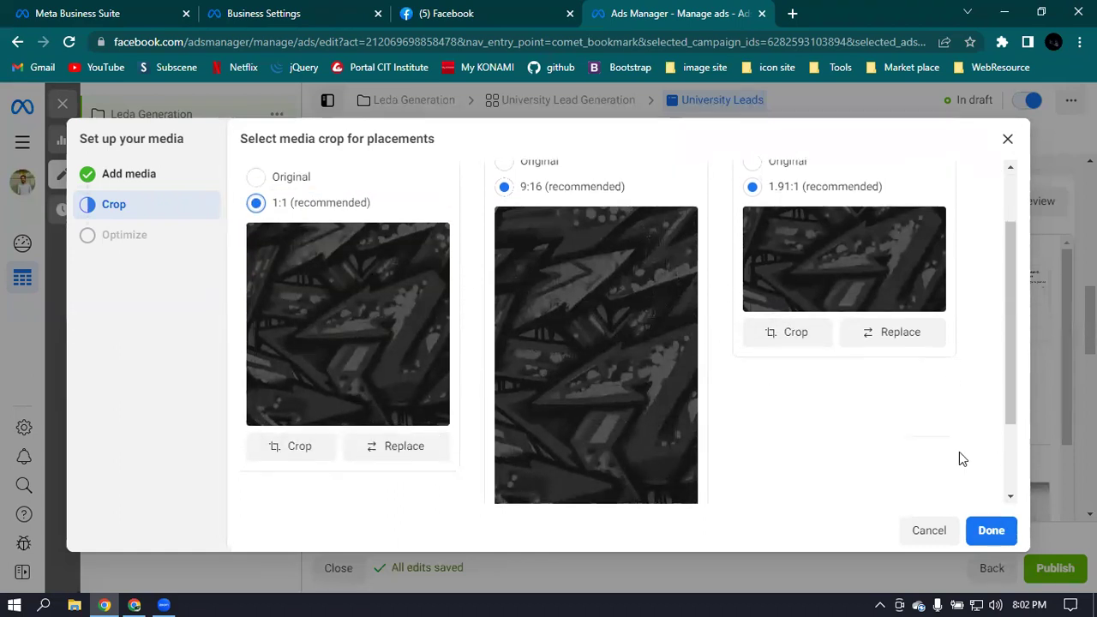
pyautogui.scroll(-2, 917, 439)
pyautogui.scroll(3, 818, 371)
pyautogui.scroll(-1, 821, 369)
pyautogui.scroll(1, 821, 370)
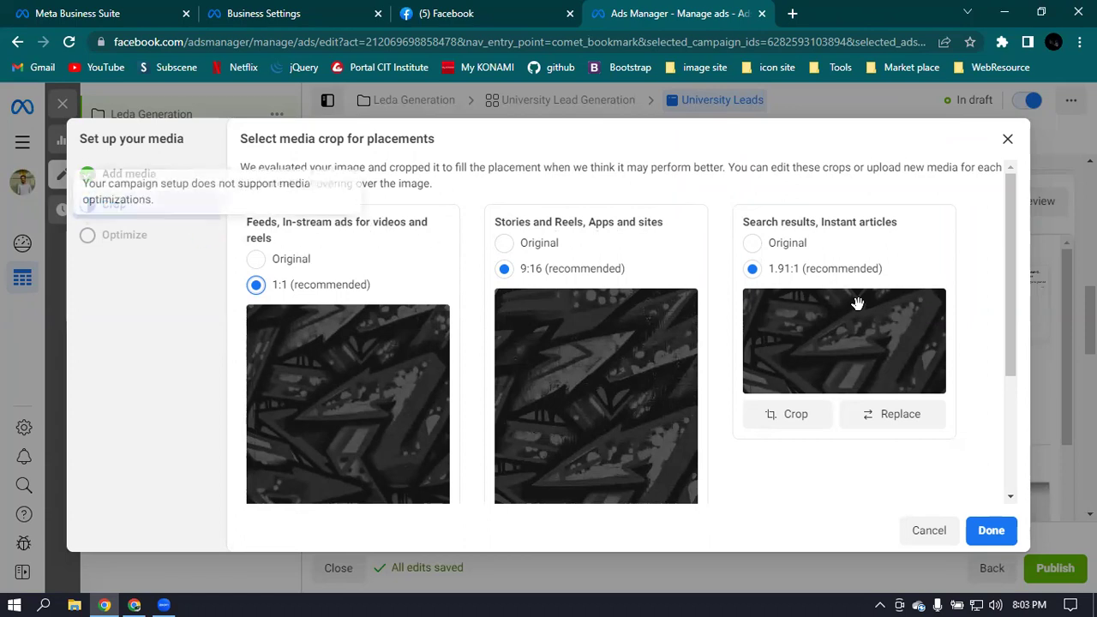
pyautogui.click(988, 533)
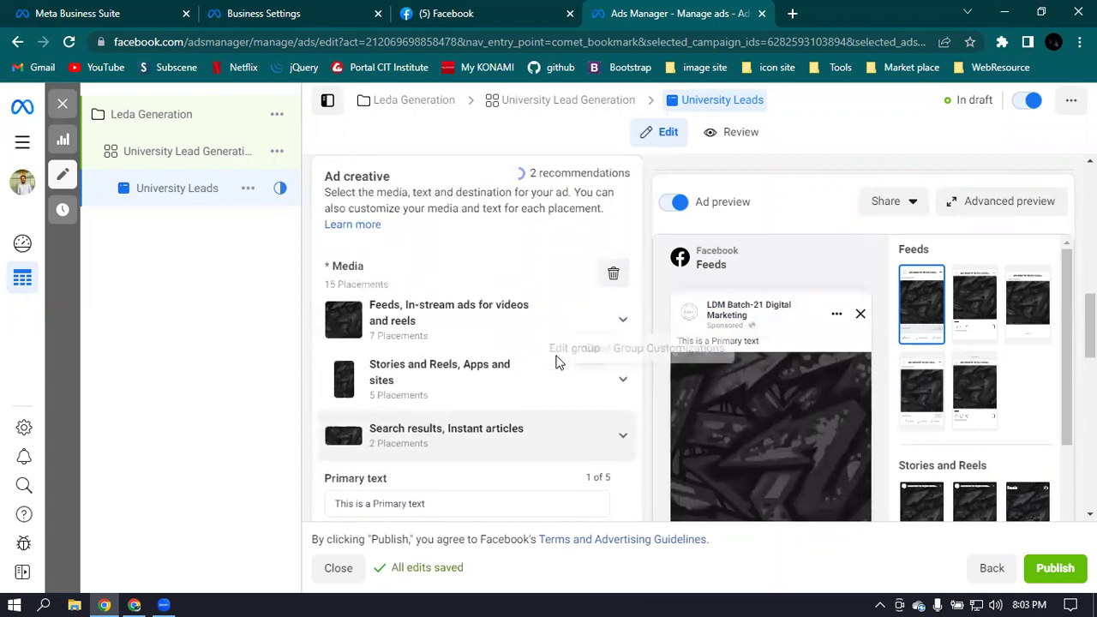
# Review the media placement groups and text fields in the ad creative section.
pyautogui.scroll(-1, 495, 347)
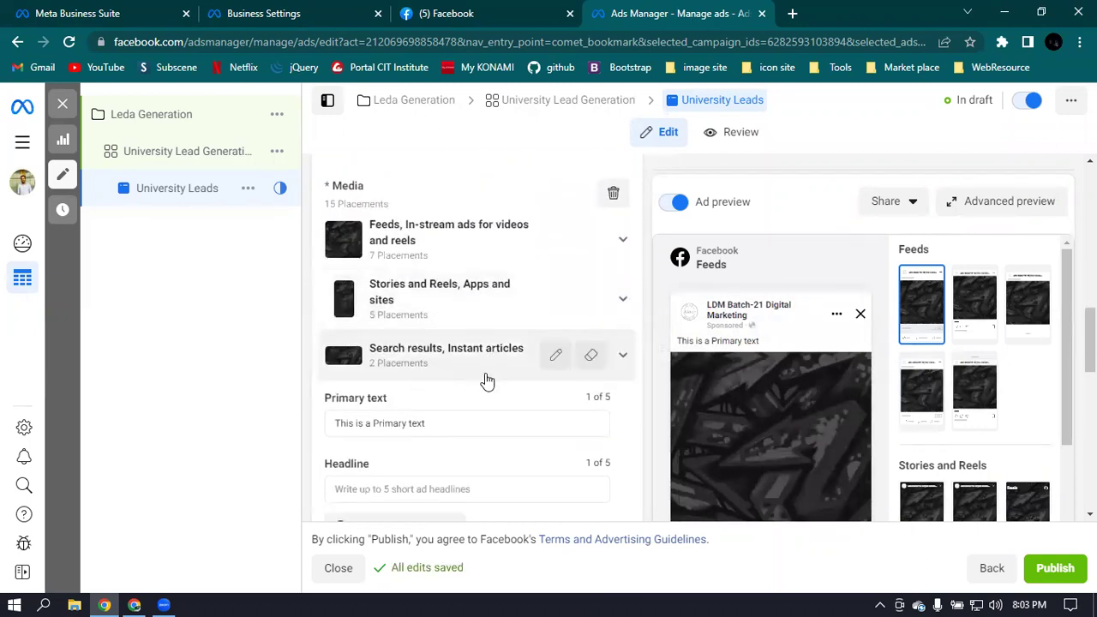
pyautogui.scroll(2, 446, 372)
pyautogui.scroll(-4, 468, 357)
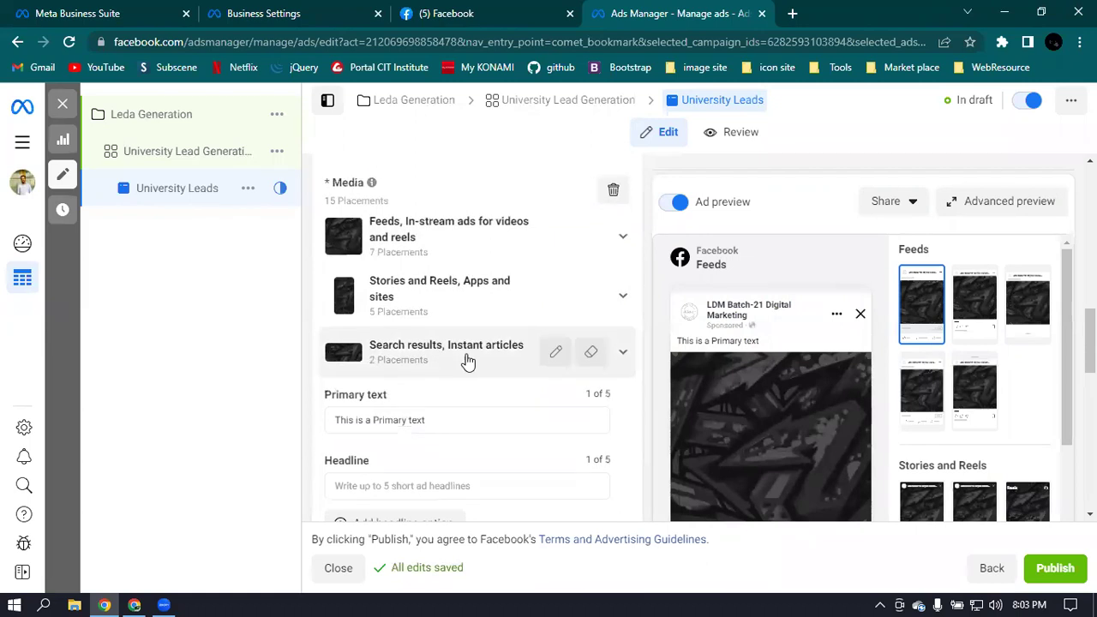
pyautogui.scroll(-1, 471, 361)
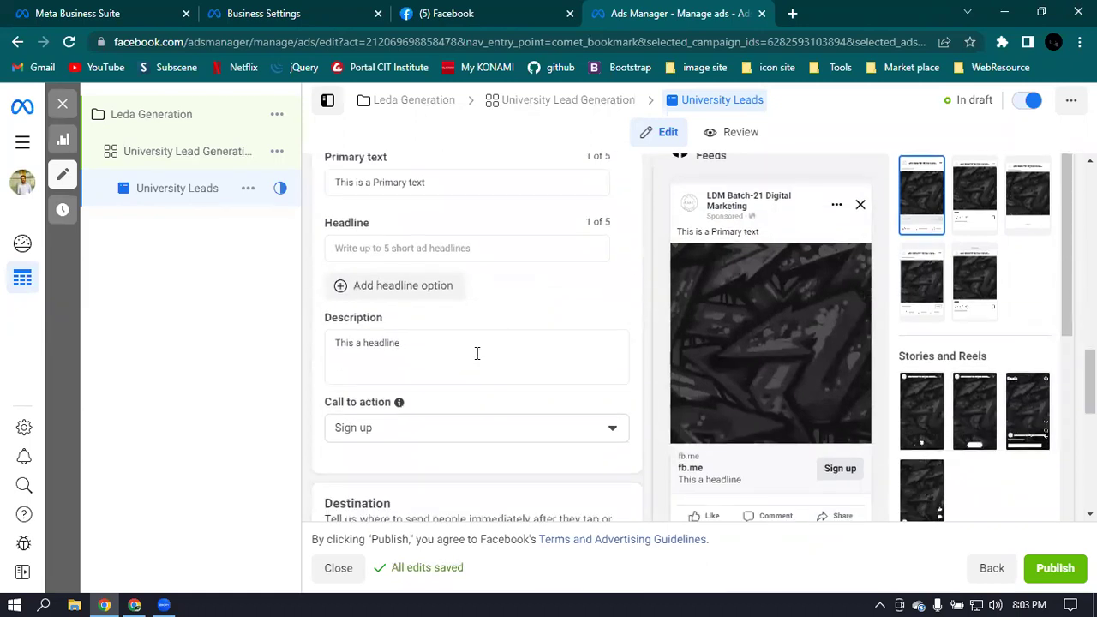
pyautogui.scroll(5, 524, 360)
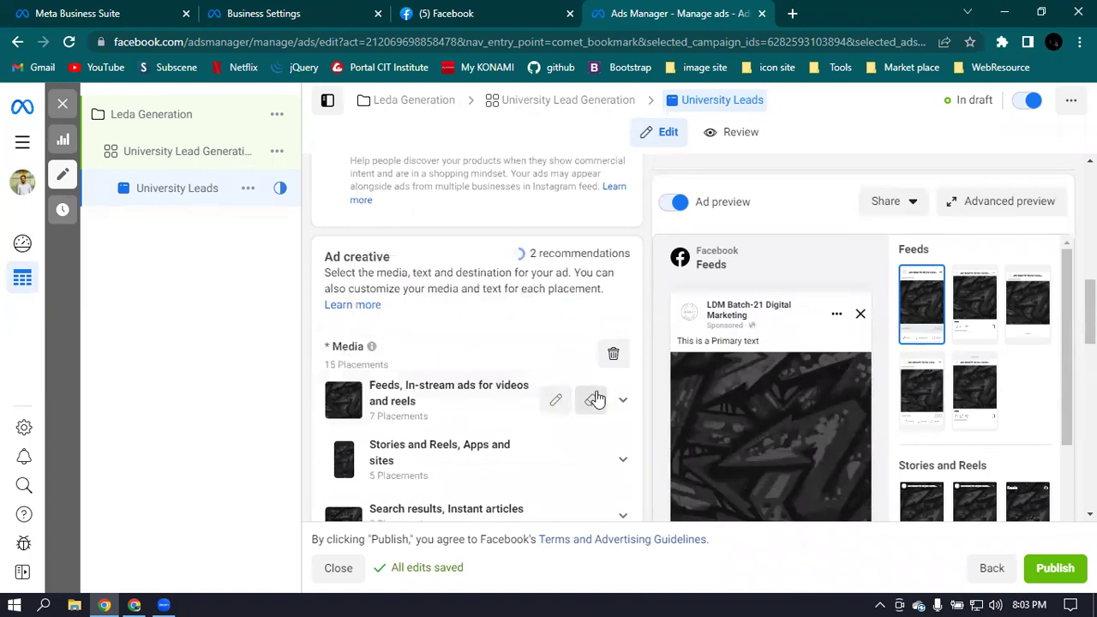
pyautogui.click(623, 404)
pyautogui.click(623, 406)
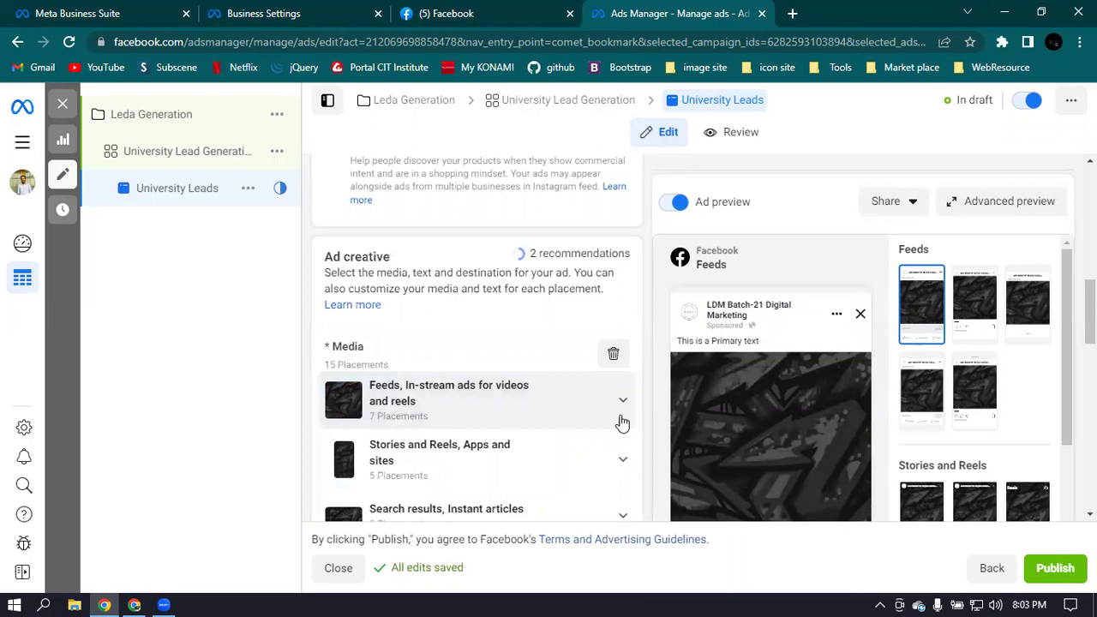
pyautogui.scroll(-1, 503, 364)
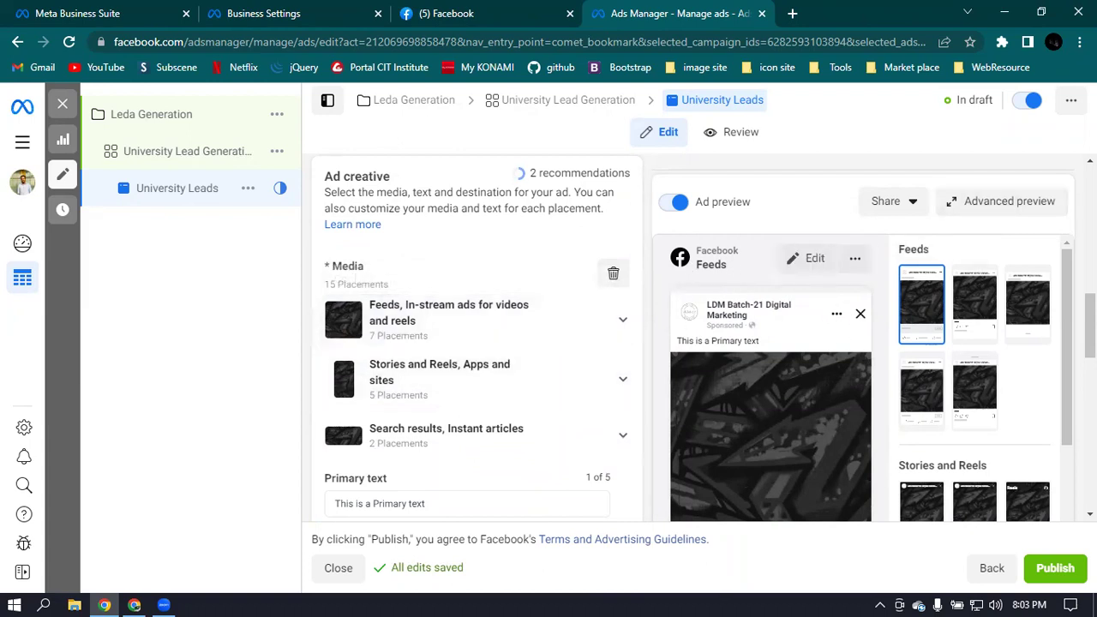
pyautogui.scroll(-1, 434, 375)
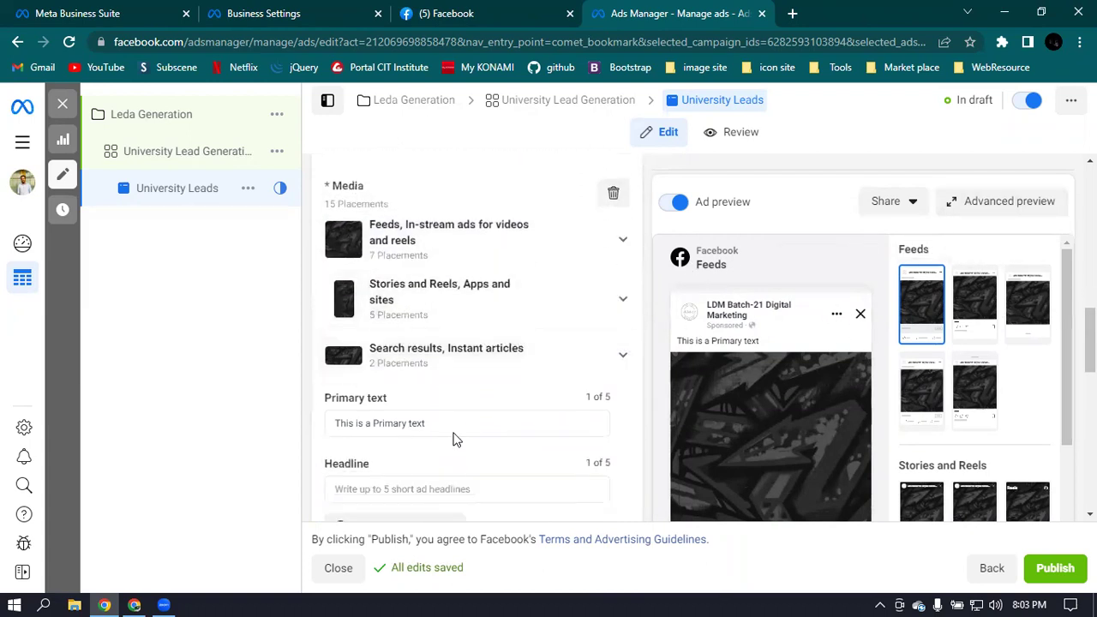
# Enter "Lead Generation" as the ad's headline.
pyautogui.scroll(-1, 455, 439)
pyautogui.click(437, 409)
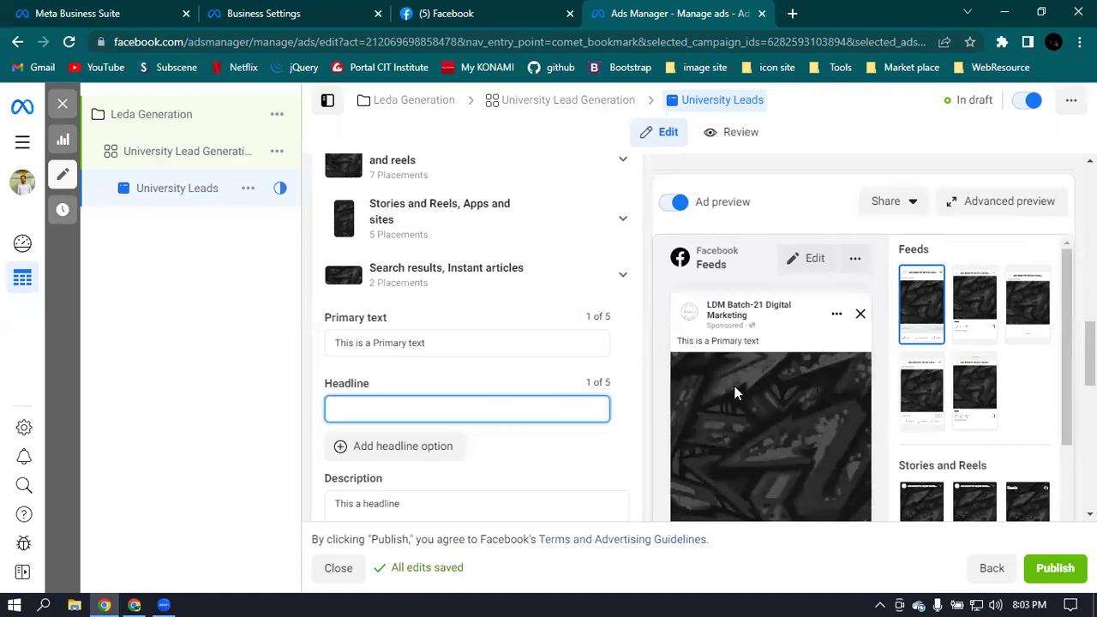
pyautogui.scroll(-1, 787, 390)
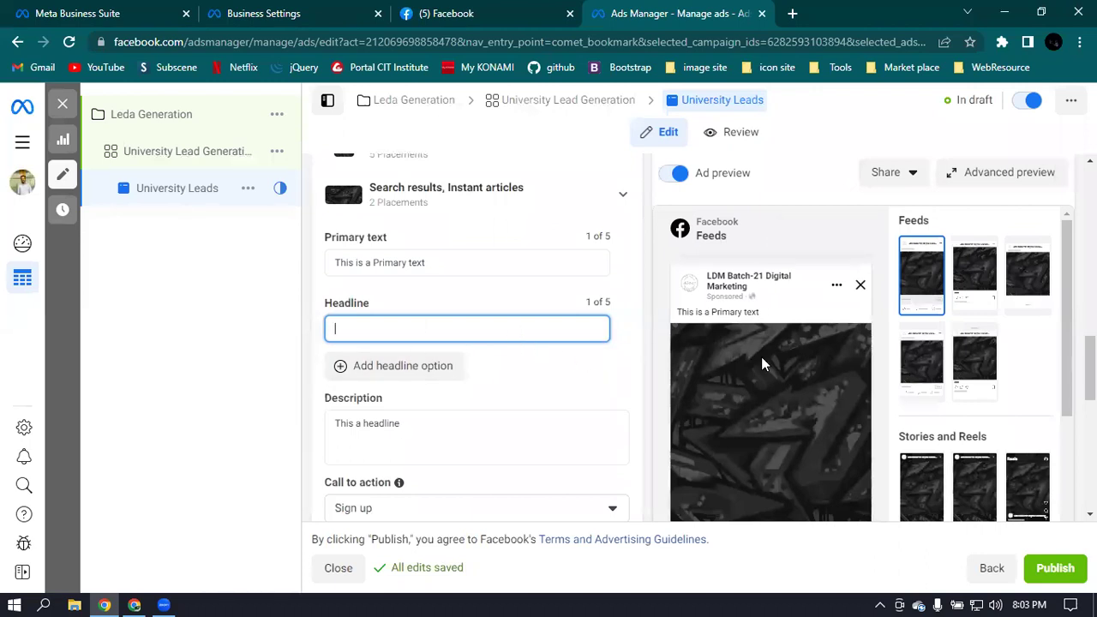
pyautogui.scroll(-1, 975, 368)
pyautogui.scroll(-2, 845, 375)
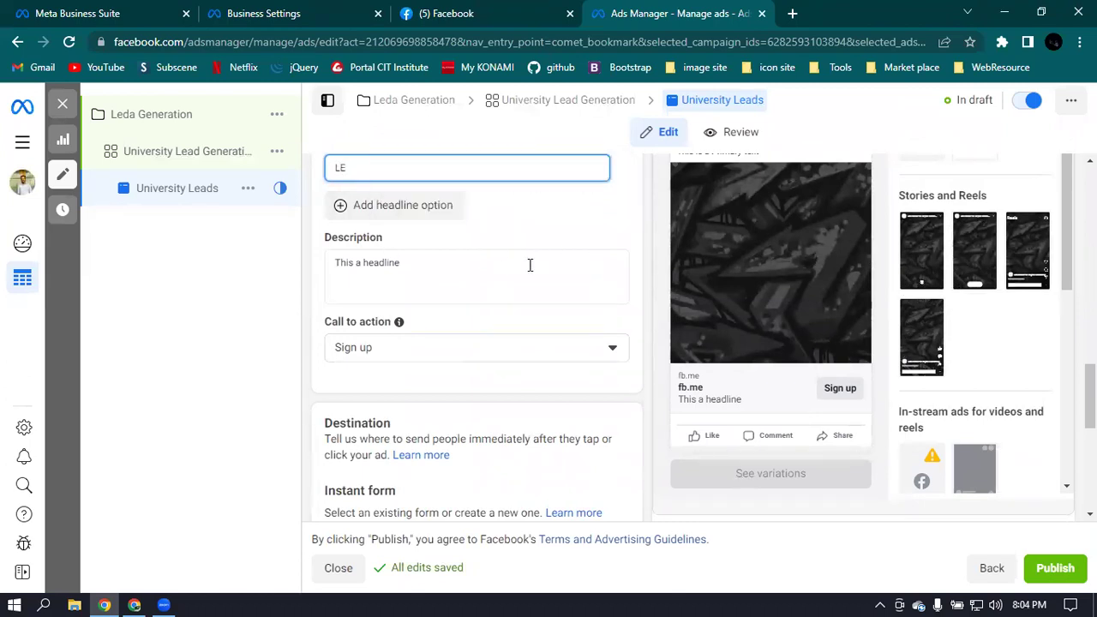
pyautogui.press('BackSpace')
pyautogui.press('BackSpace')
pyautogui.write('Lead ge')
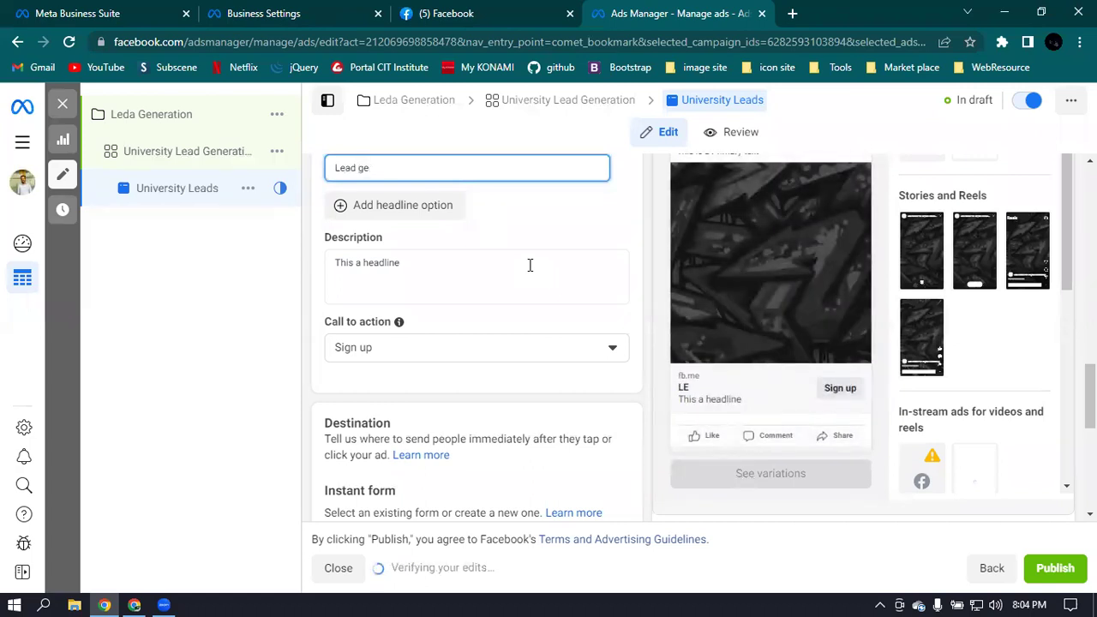
pyautogui.press('BackSpace')
pyautogui.press('BackSpace')
pyautogui.write('Ge')
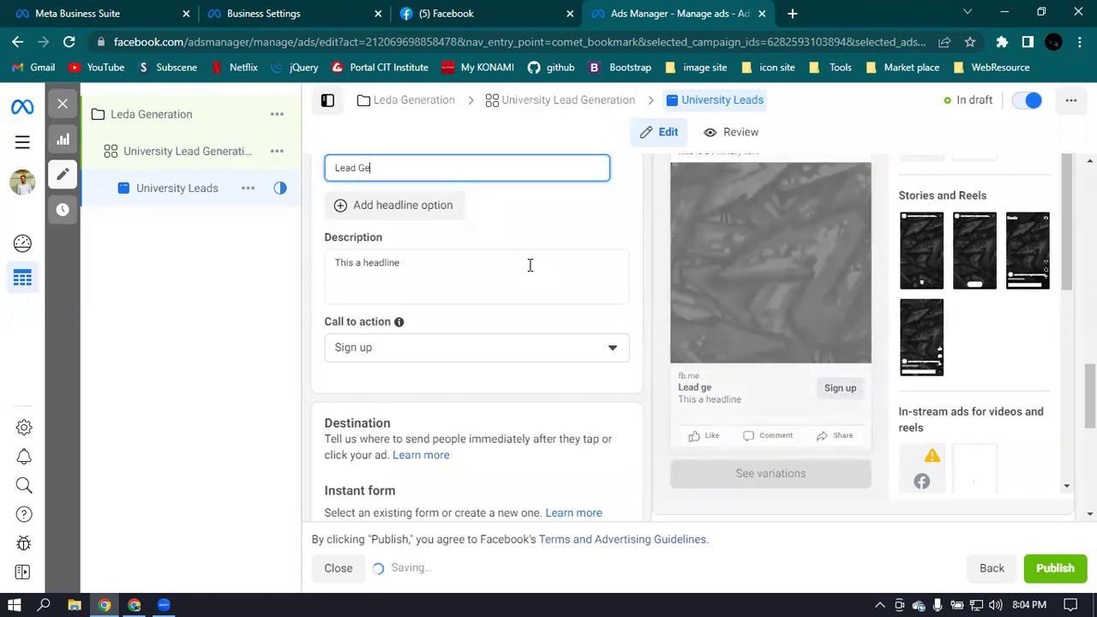
pyautogui.write('neration')
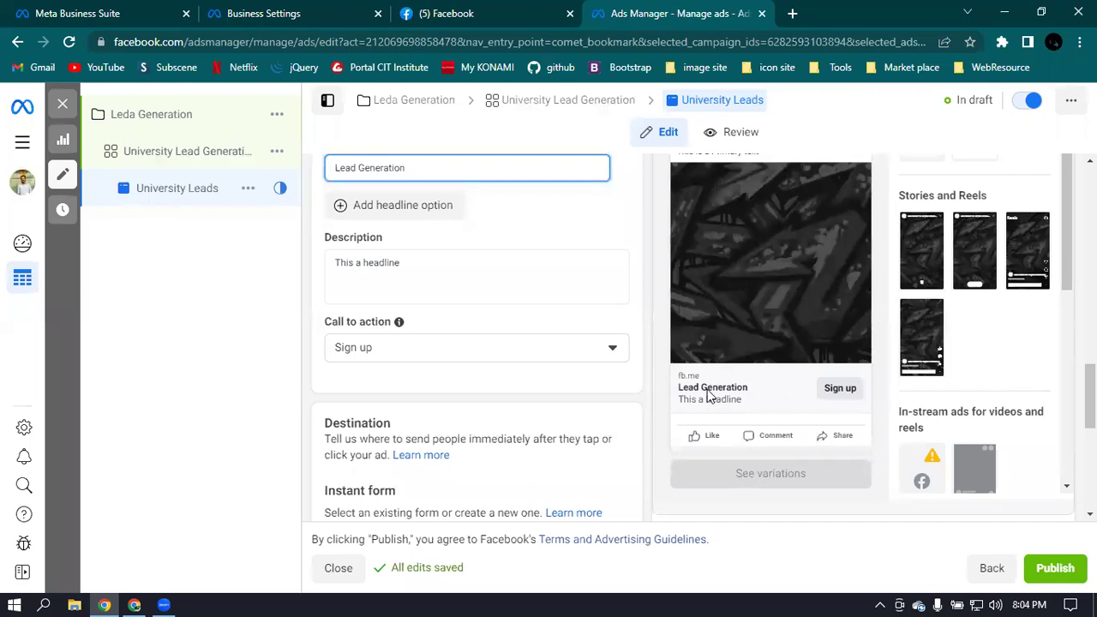
# Replace the ad's description with "Tell us something about yourself".
pyautogui.click(440, 278)
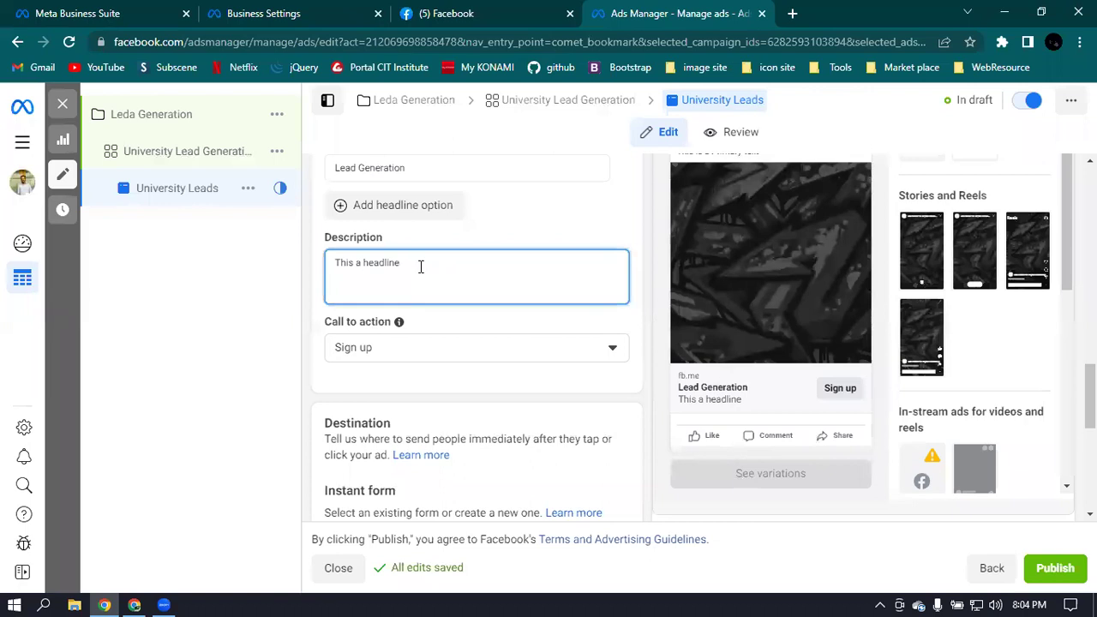
pyautogui.press('BackSpace')
pyautogui.press('BackSpace')
pyautogui.press('BackSpace')
pyautogui.press('BackSpace')
pyautogui.press('BackSpace')
pyautogui.press('BackSpace')
pyautogui.press('BackSpace')
pyautogui.press('BackSpace')
pyautogui.press('BackSpace')
pyautogui.write('Tell me')
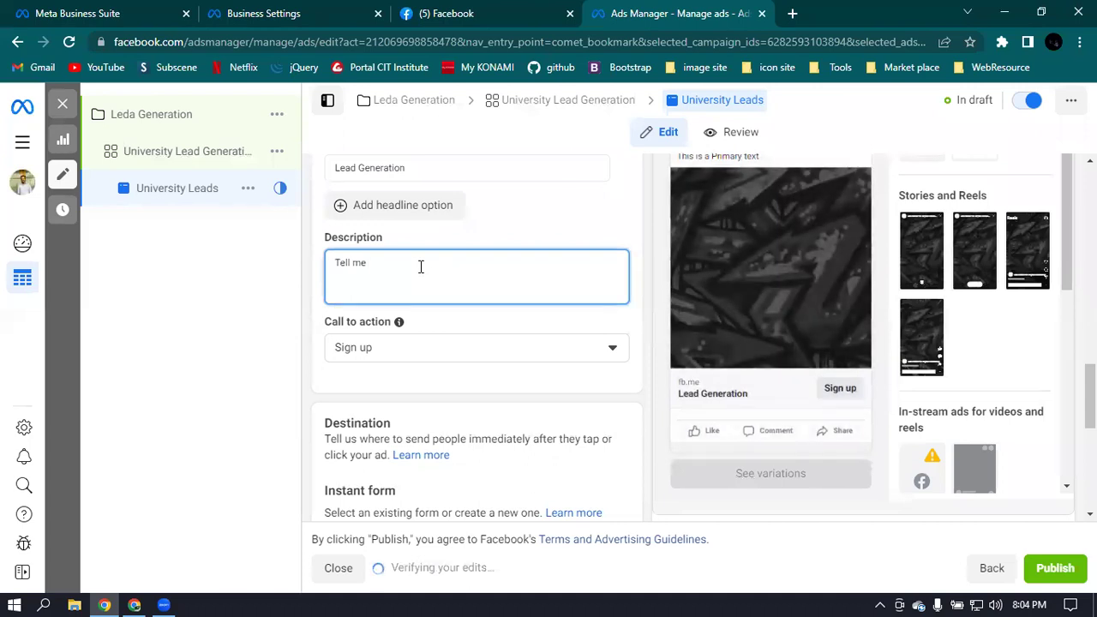
pyautogui.press('BackSpace')
pyautogui.press('BackSpace')
pyautogui.write('us')
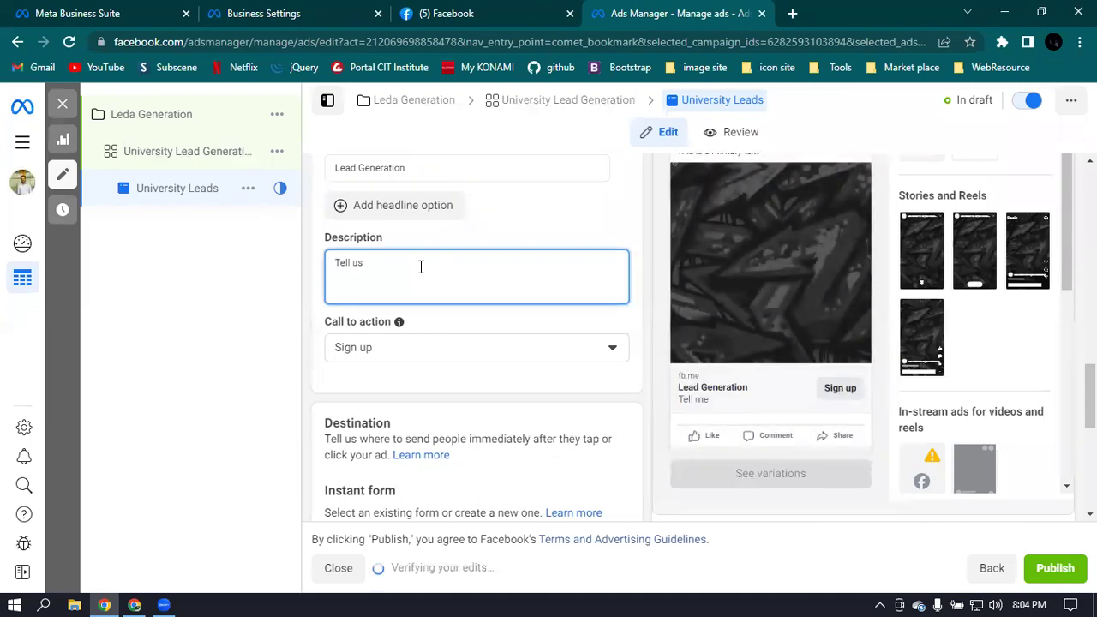
pyautogui.write(' so')
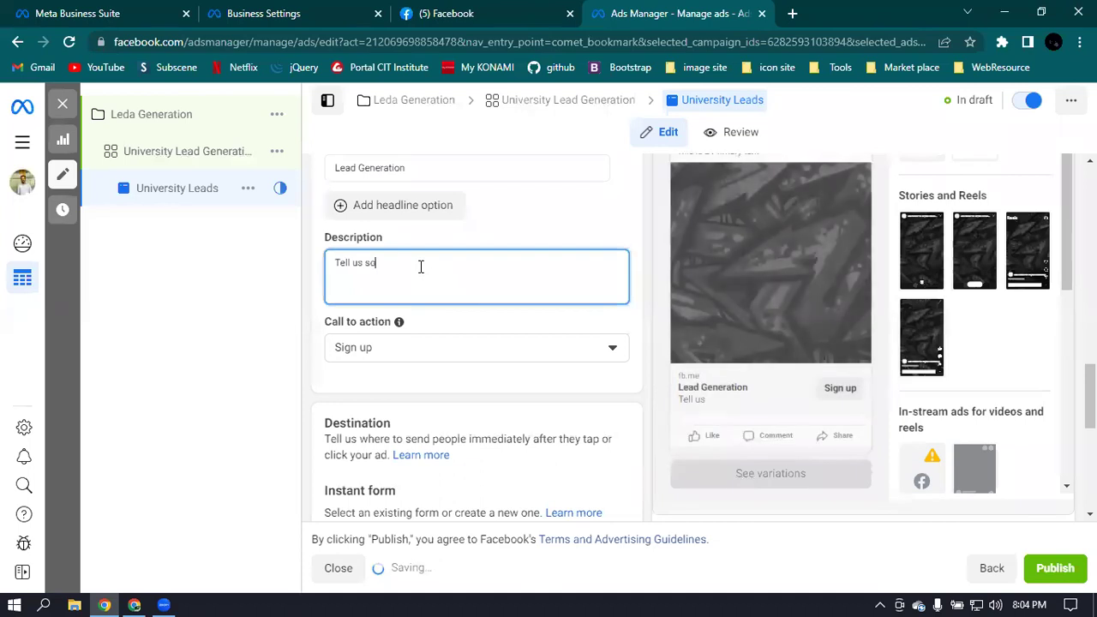
pyautogui.write('mething')
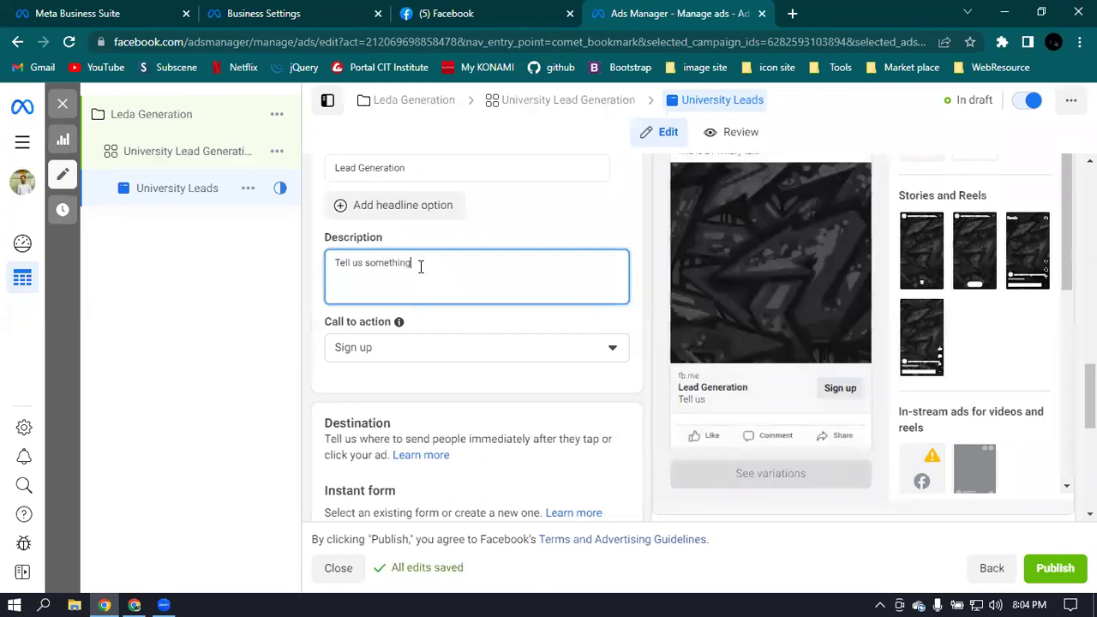
pyautogui.write(' about yourself')
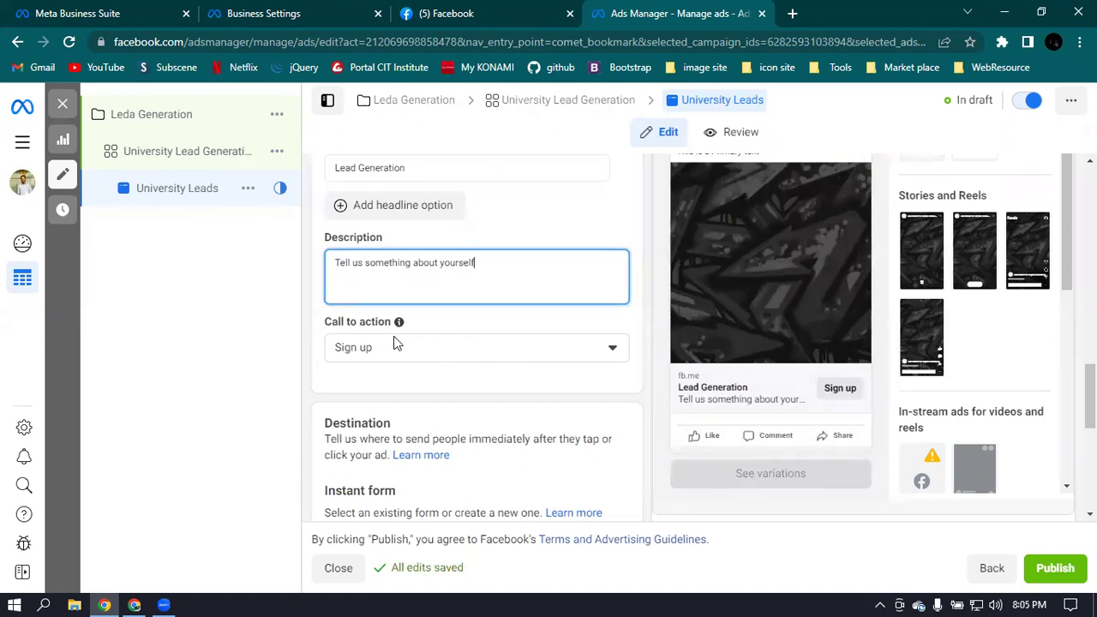
# Try Subscribe and Get quote as the ad's call to action, and set it back to Sign up.
pyautogui.click(571, 354)
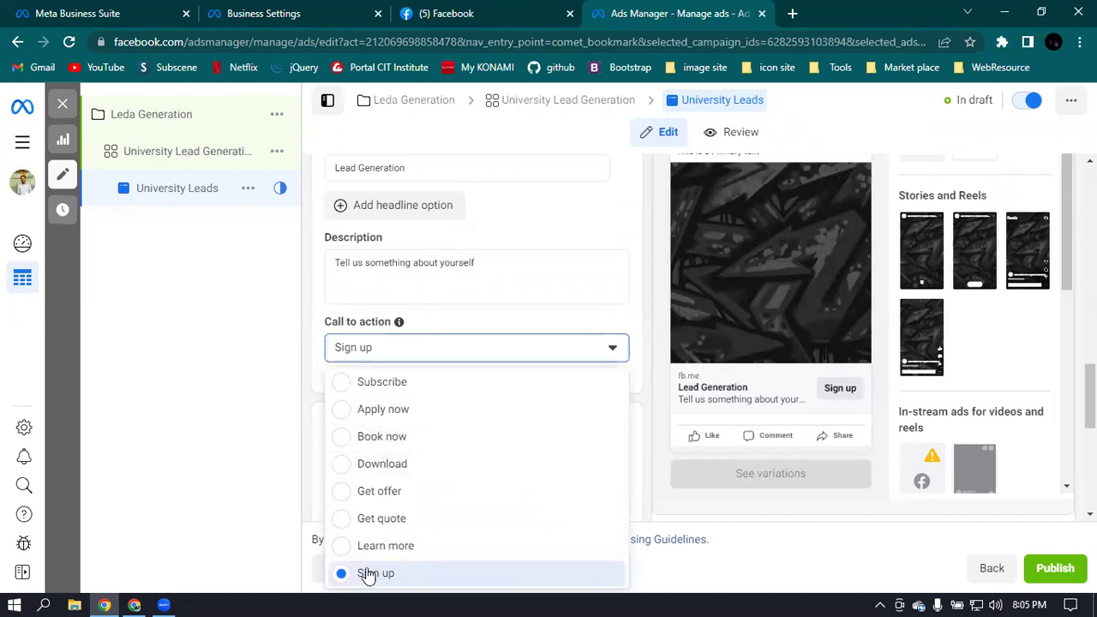
pyautogui.click(379, 385)
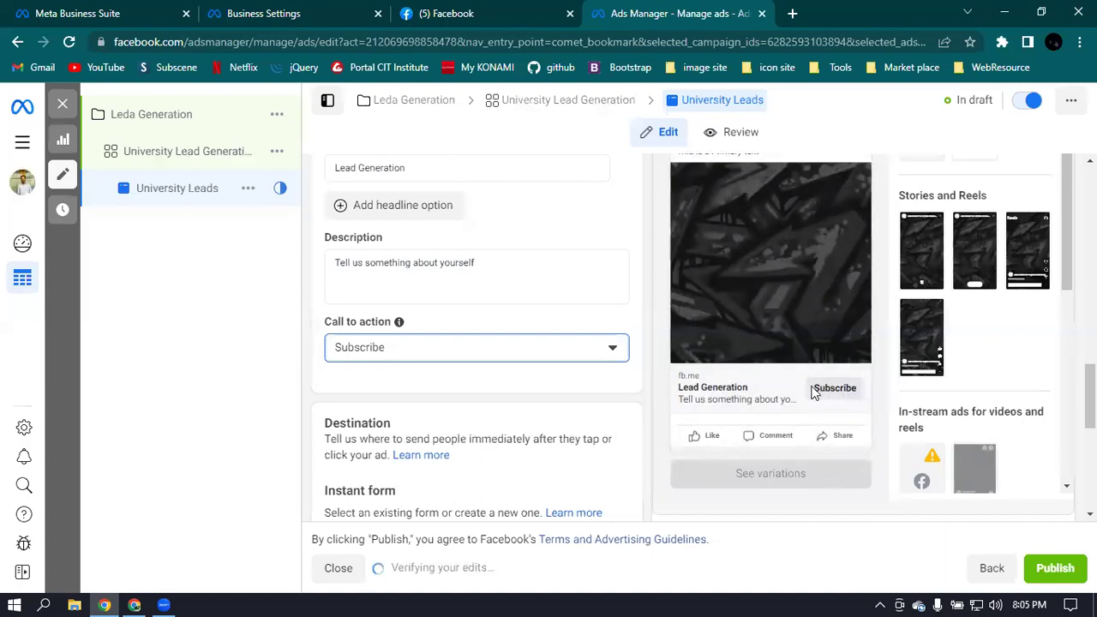
pyautogui.click(420, 349)
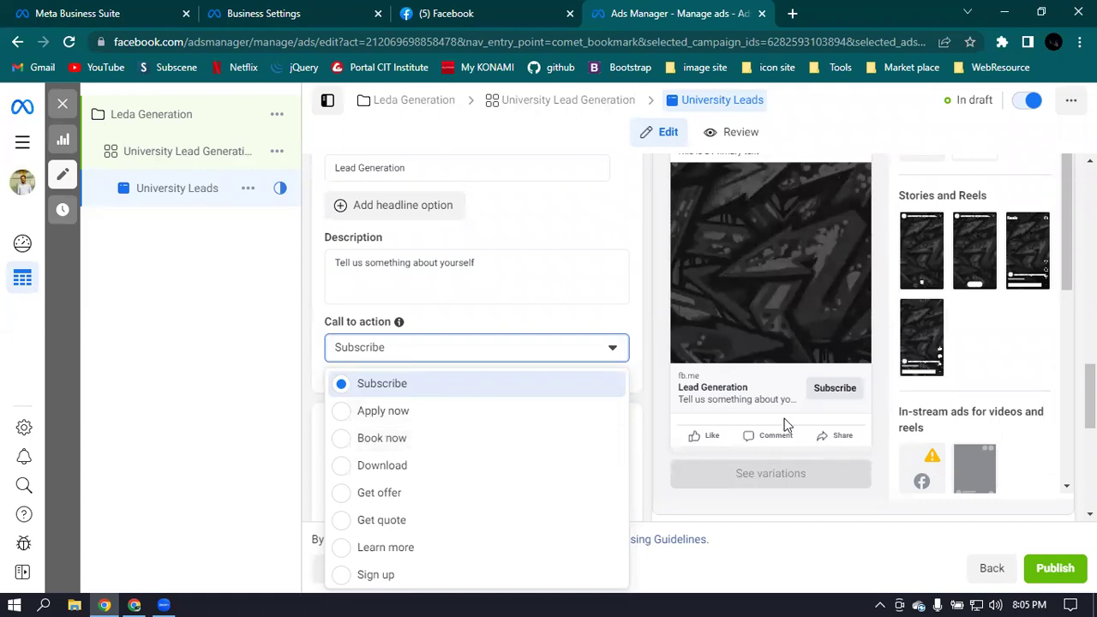
pyautogui.scroll(-1, 776, 424)
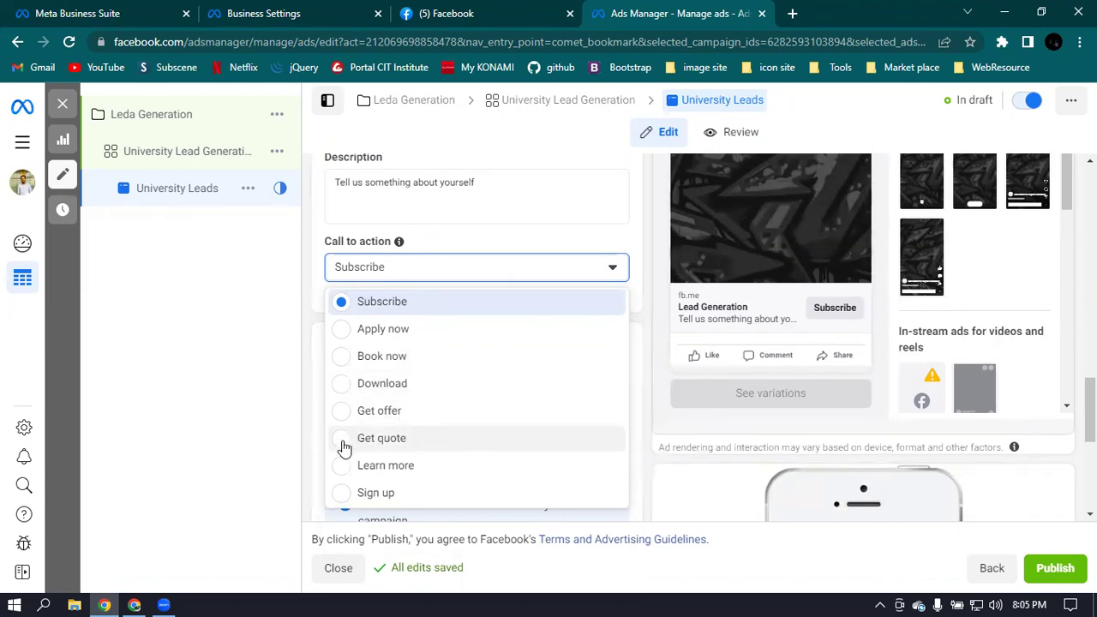
pyautogui.click(421, 436)
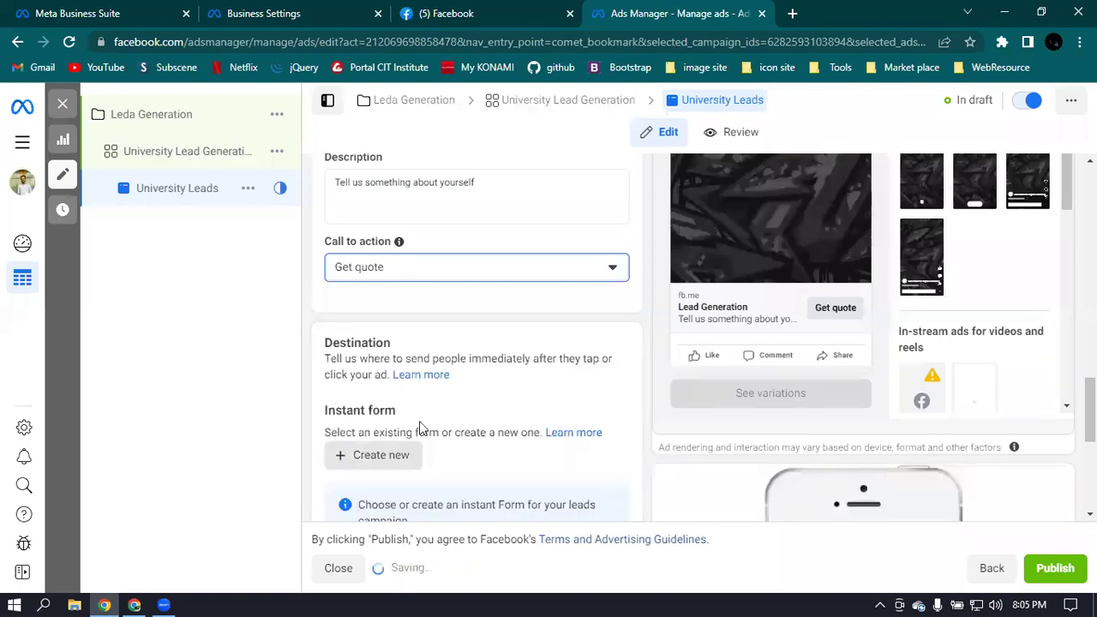
pyautogui.click(549, 272)
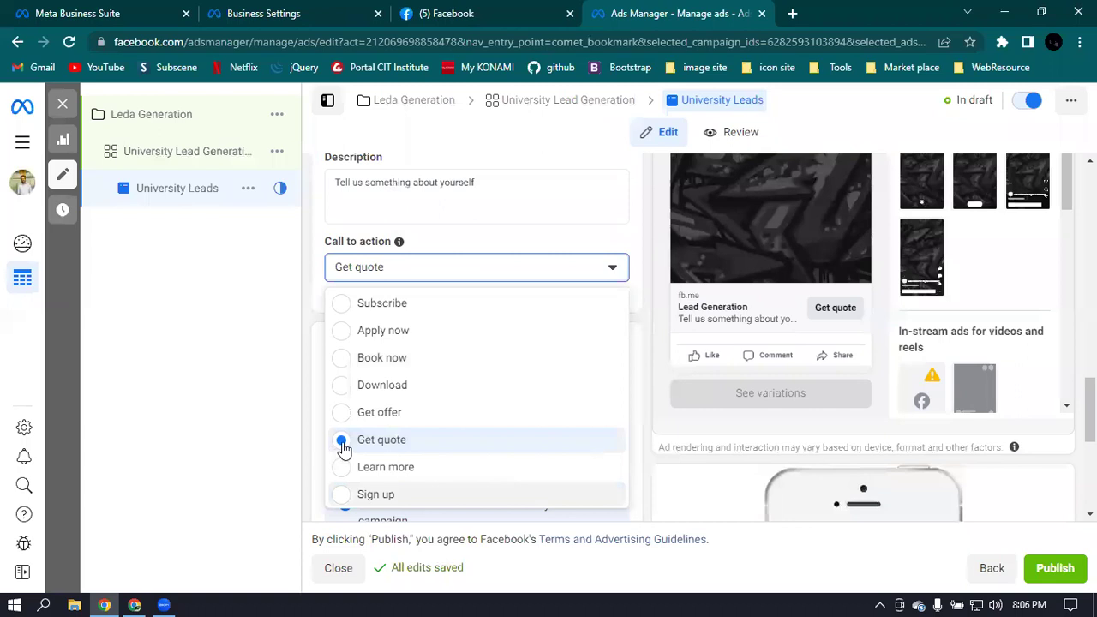
pyautogui.click(375, 494)
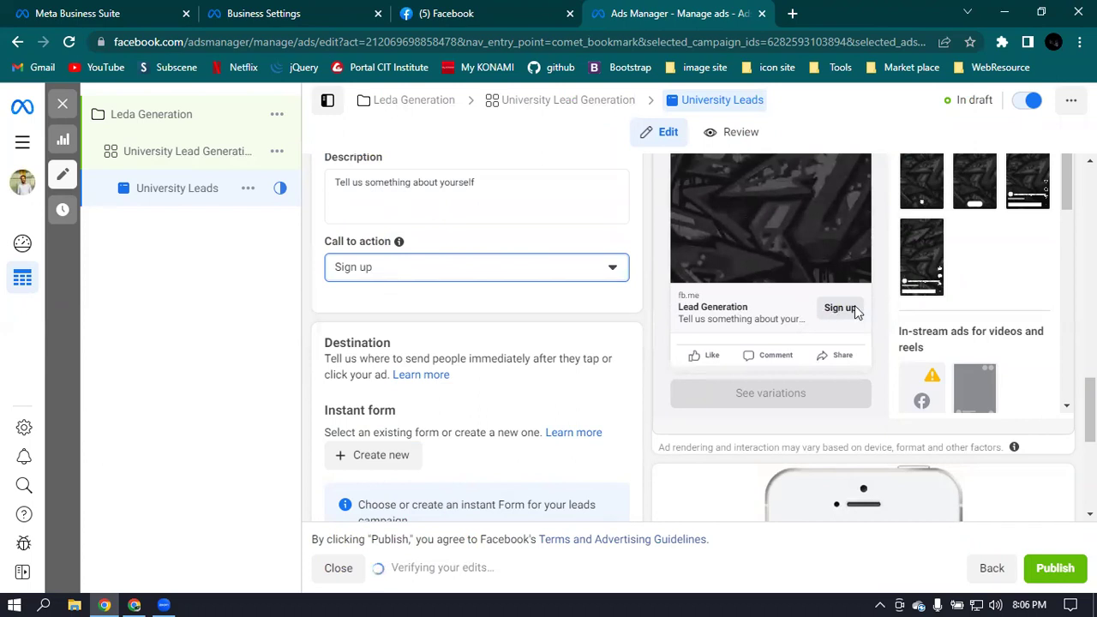
# Examine the ad in the advanced preview across feeds, stories and reels, in-stream and search results placements, and close the preview.
pyautogui.scroll(1, 820, 307)
pyautogui.scroll(1, 873, 350)
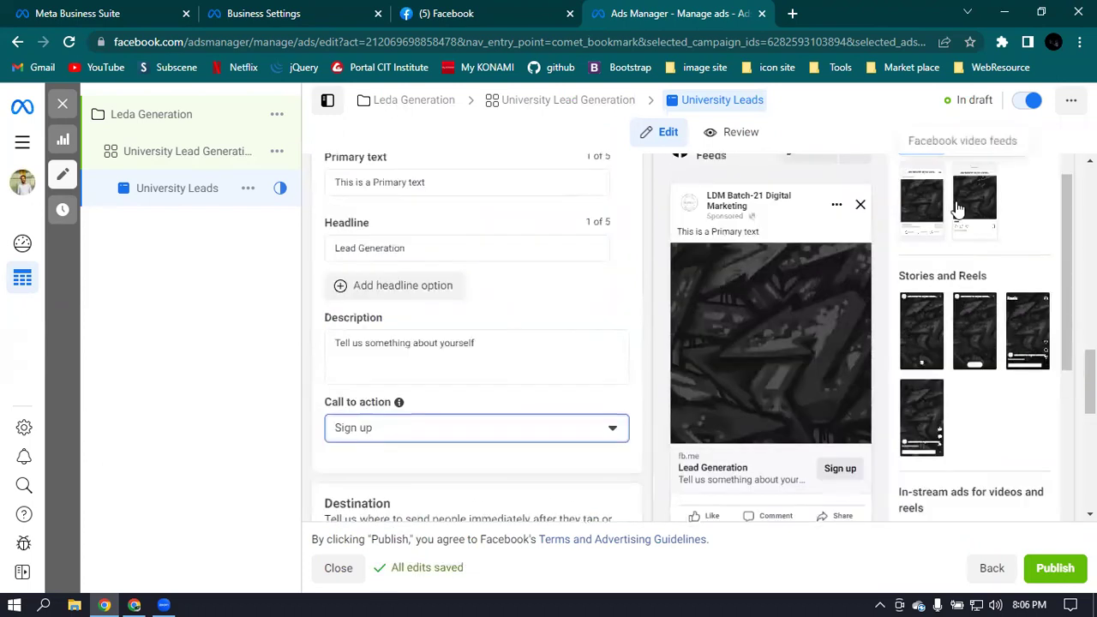
pyautogui.scroll(1, 977, 388)
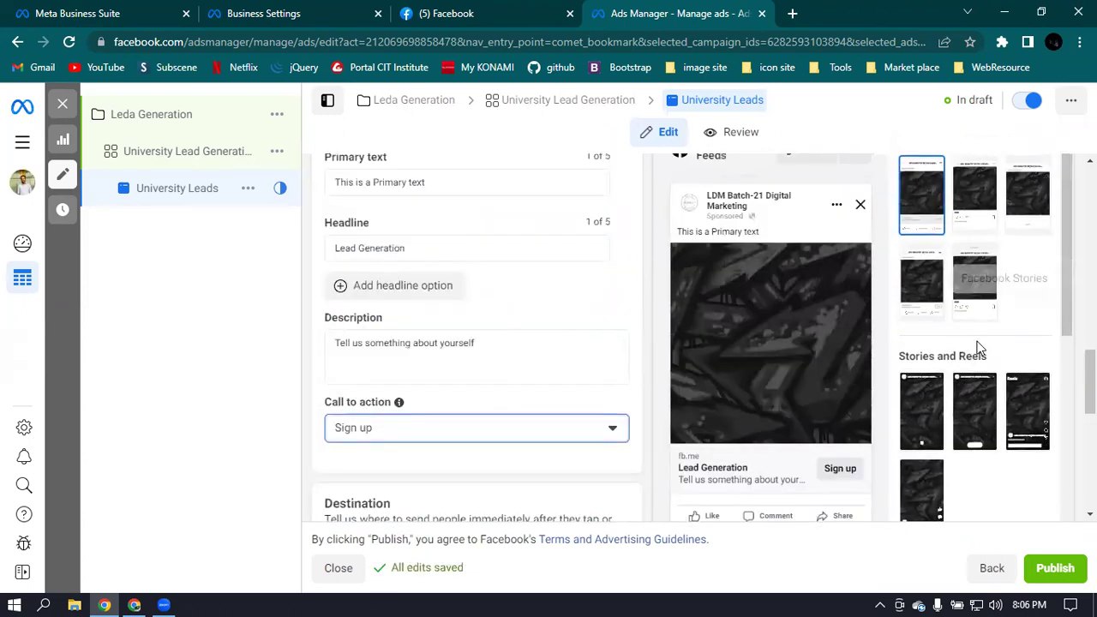
pyautogui.scroll(3, 969, 283)
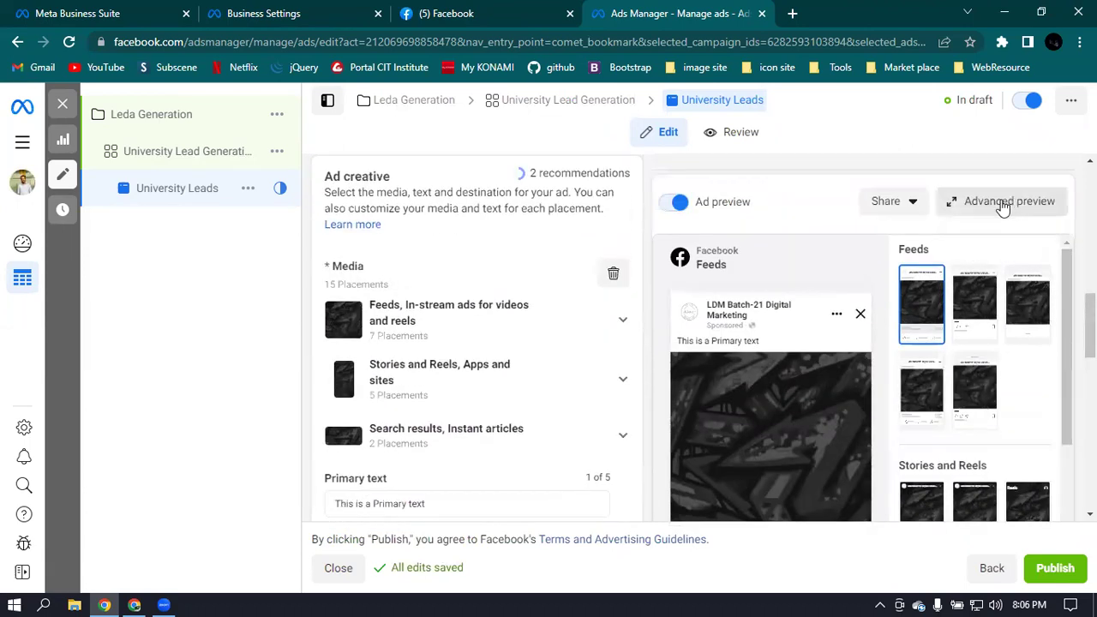
pyautogui.click(995, 205)
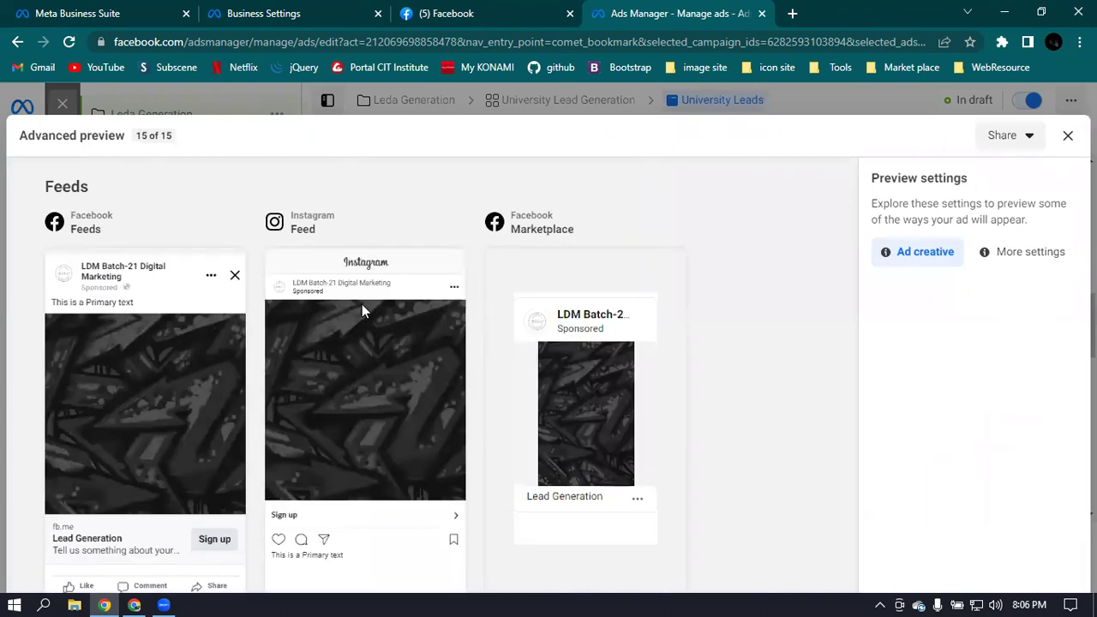
pyautogui.scroll(-4, 608, 304)
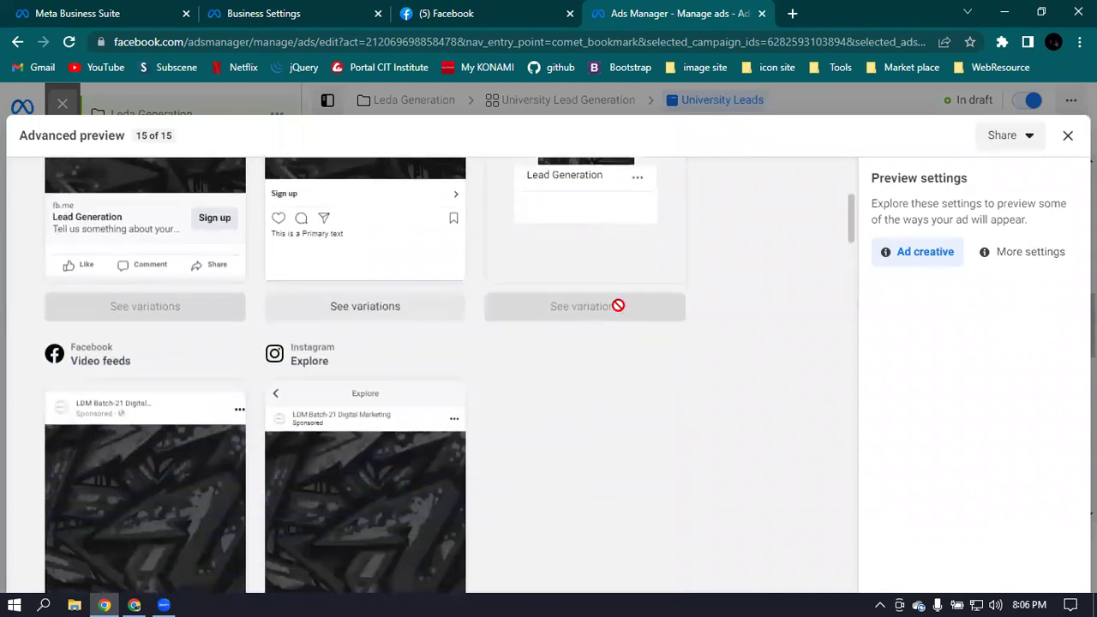
pyautogui.scroll(-2, 618, 306)
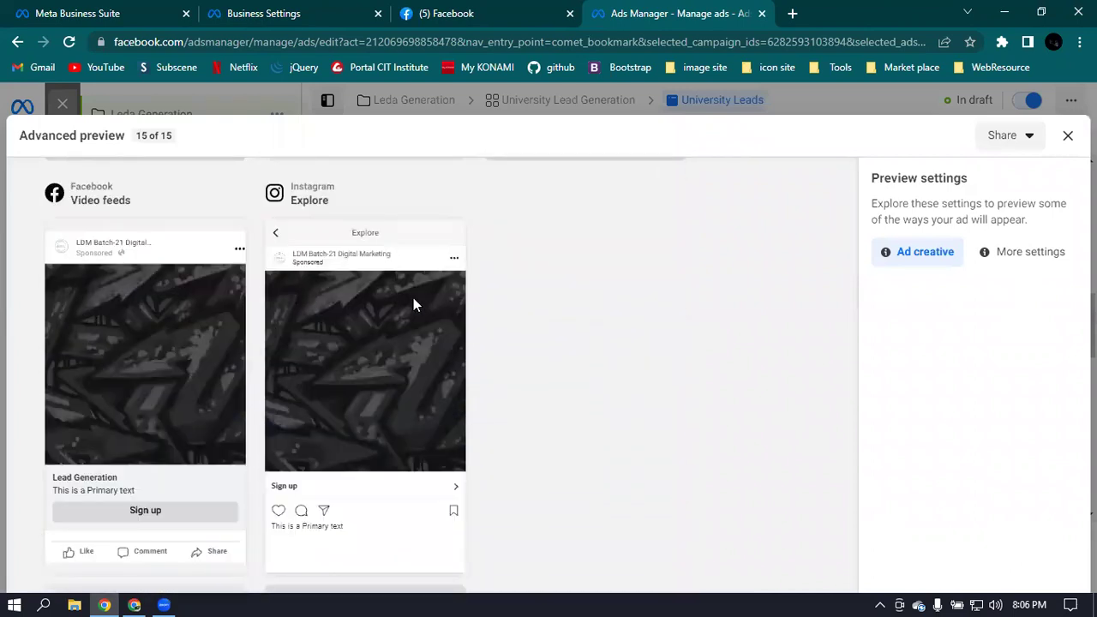
pyautogui.scroll(-4, 539, 317)
pyautogui.scroll(-3, 495, 323)
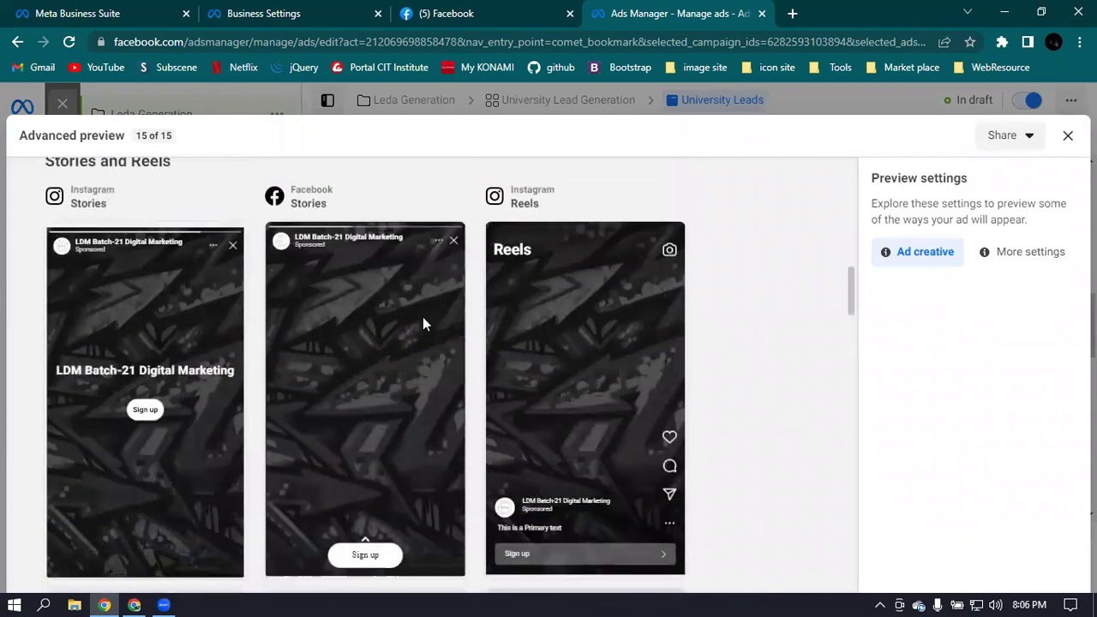
pyautogui.scroll(-3, 363, 317)
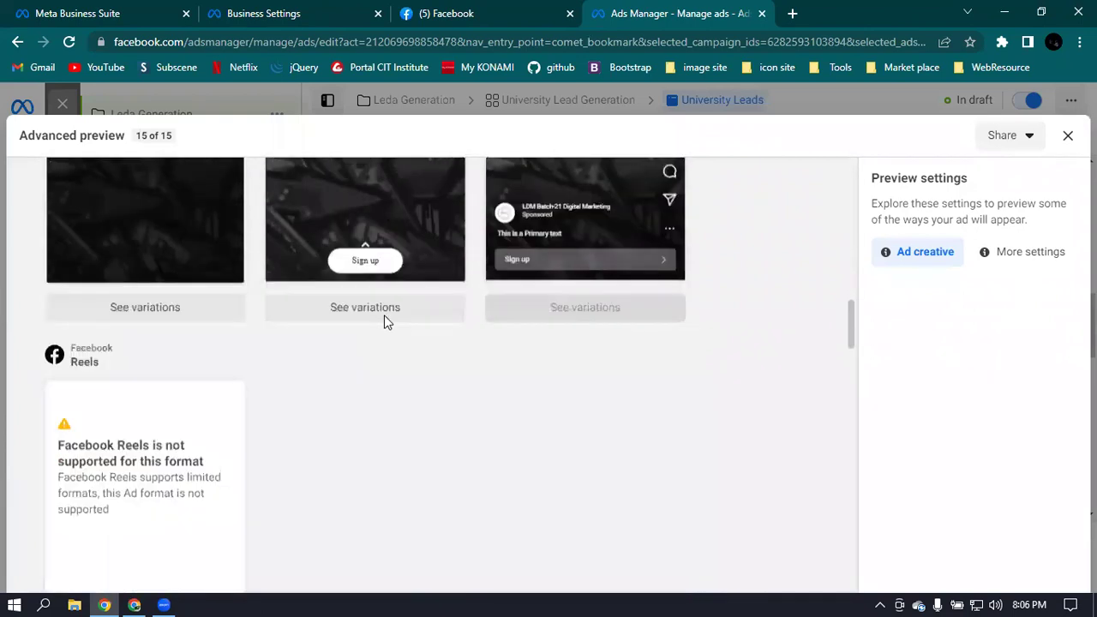
pyautogui.scroll(4, 428, 317)
pyautogui.scroll(-2, 515, 330)
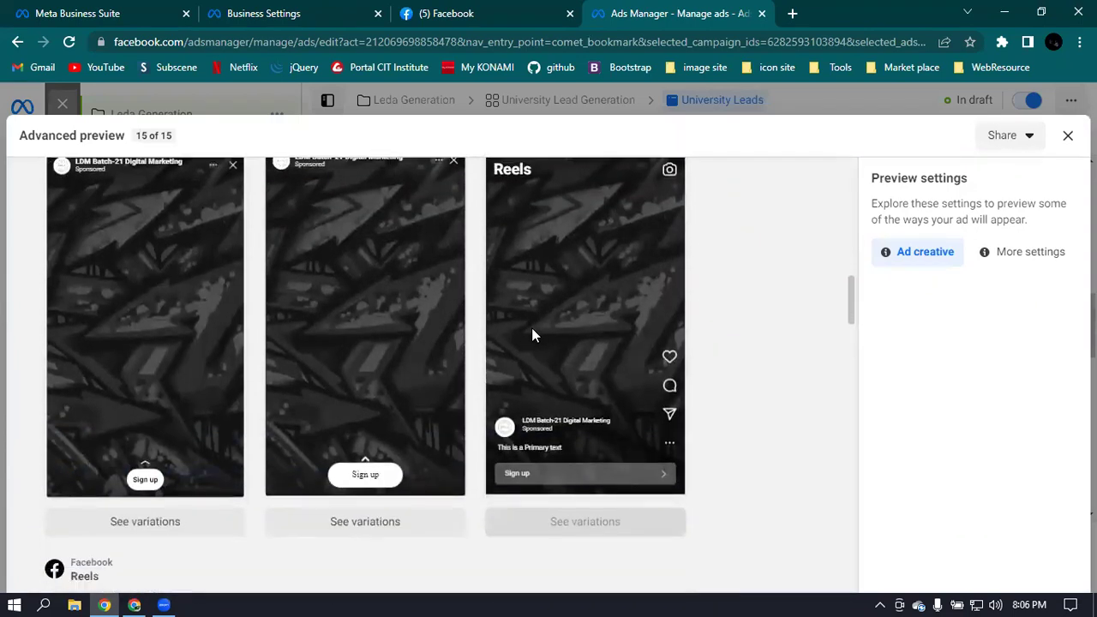
pyautogui.scroll(-4, 531, 334)
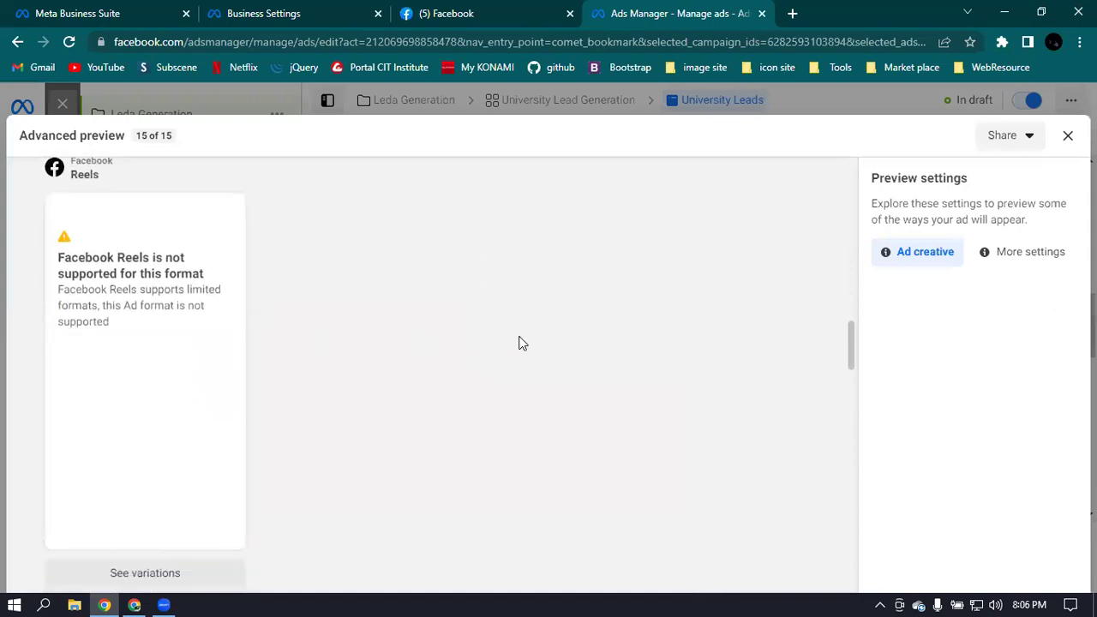
pyautogui.scroll(-5, 519, 343)
pyautogui.scroll(2, 532, 347)
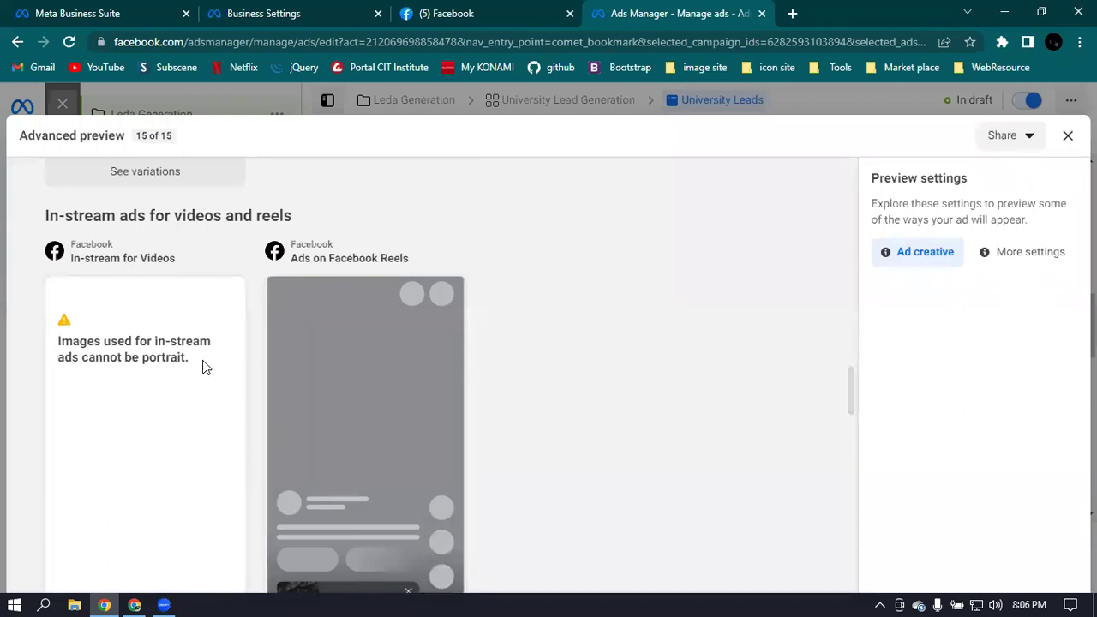
pyautogui.scroll(-5, 232, 368)
pyautogui.scroll(-1, 231, 359)
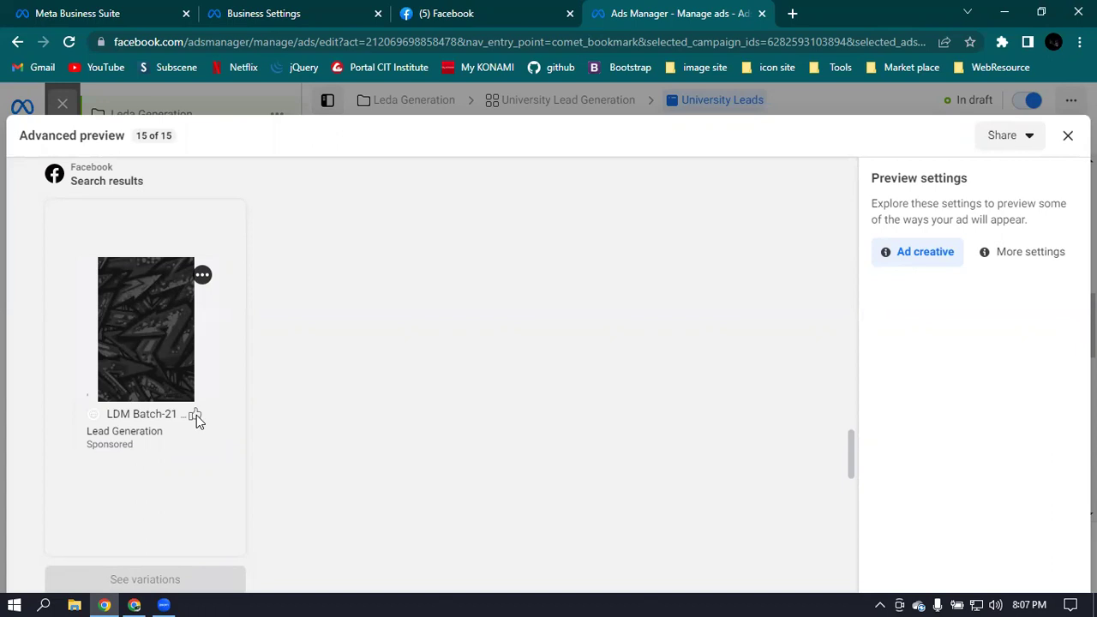
pyautogui.click(1067, 137)
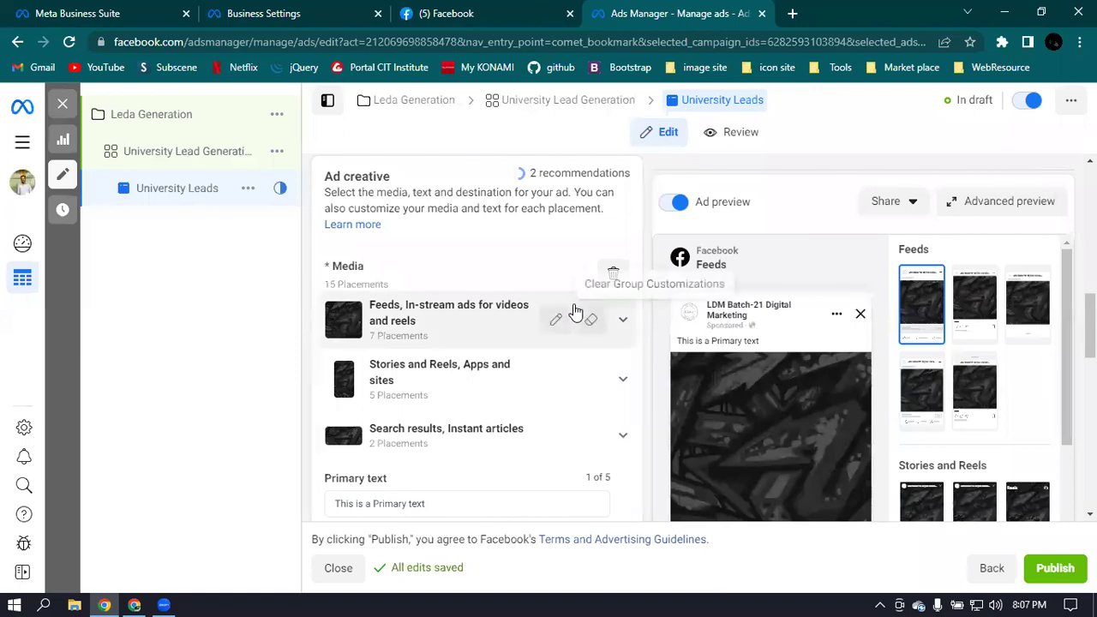
# Create a new instant form for the ad's destination and name it "Lead generation".
pyautogui.scroll(-8, 574, 310)
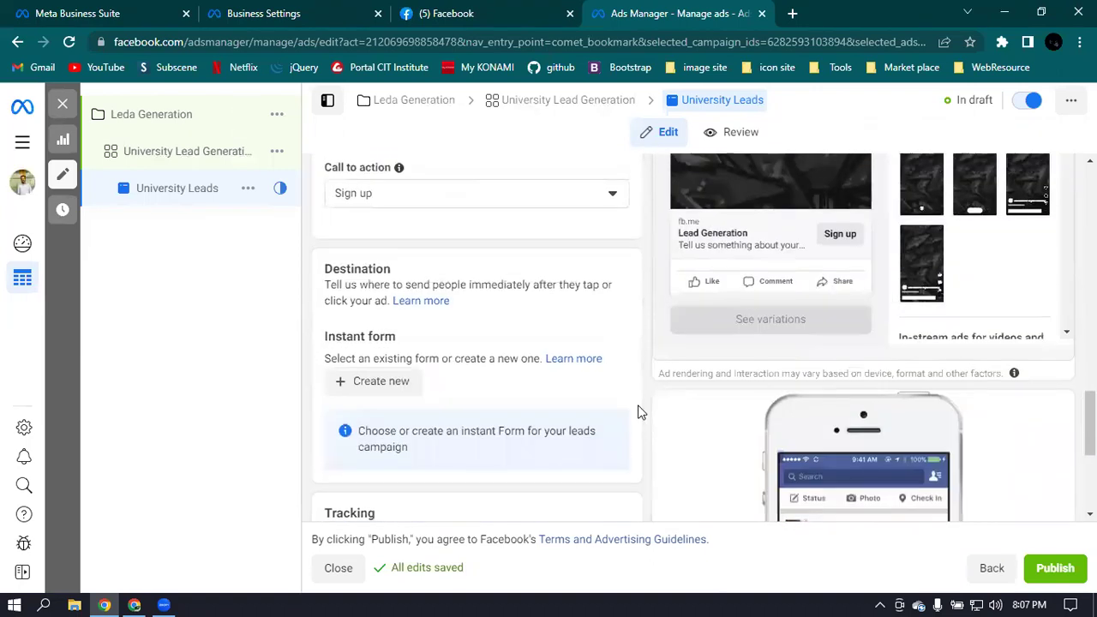
pyautogui.scroll(-1, 642, 412)
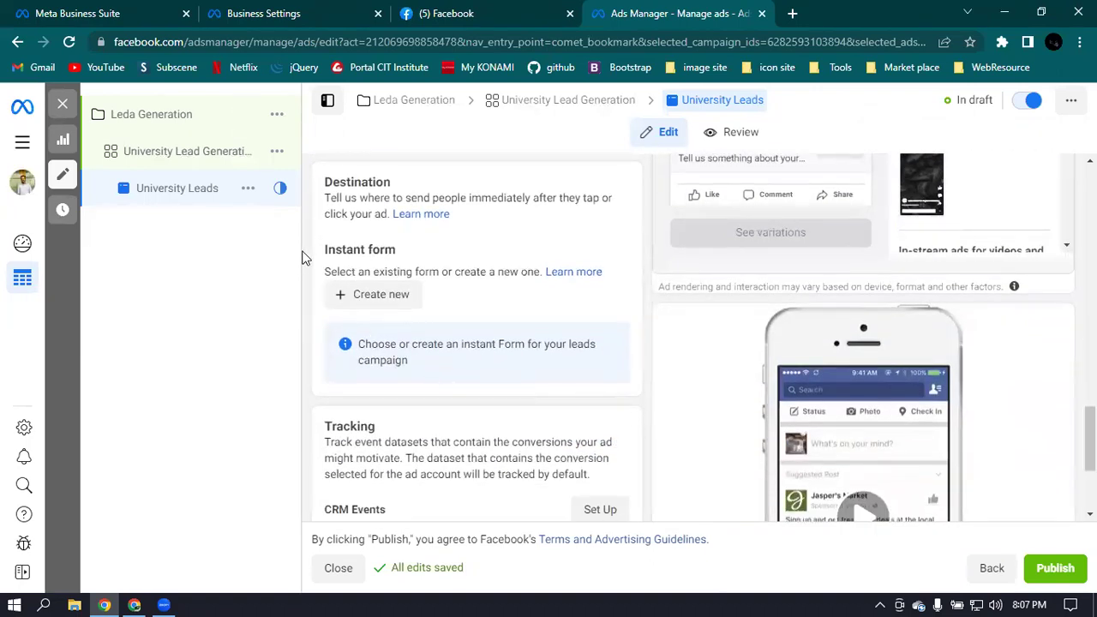
pyautogui.click(378, 302)
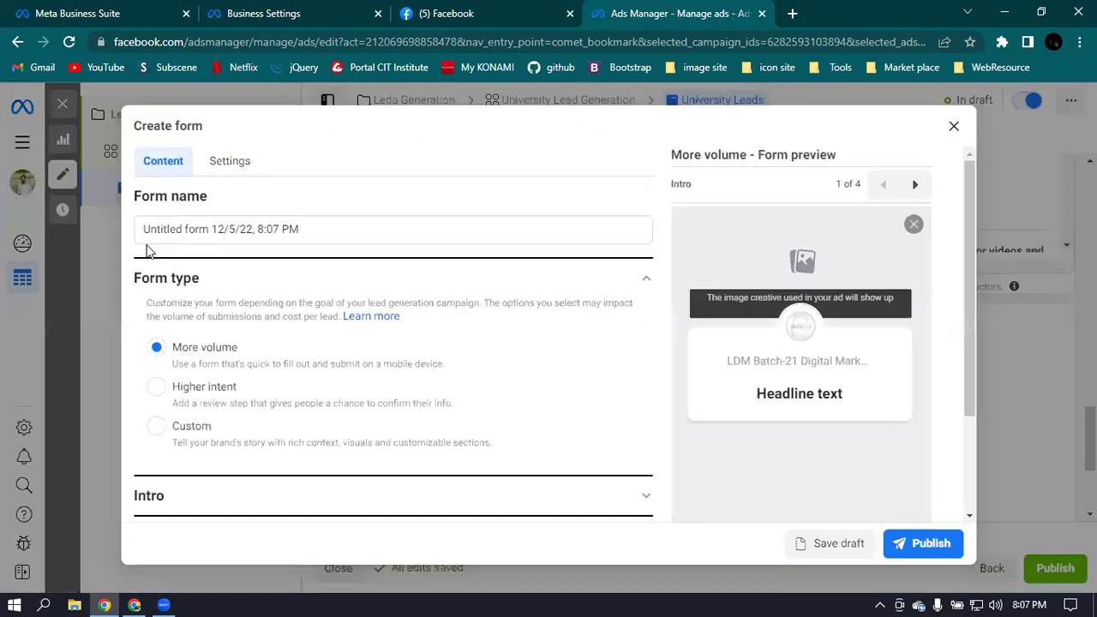
pyautogui.scroll(-1, 537, 217)
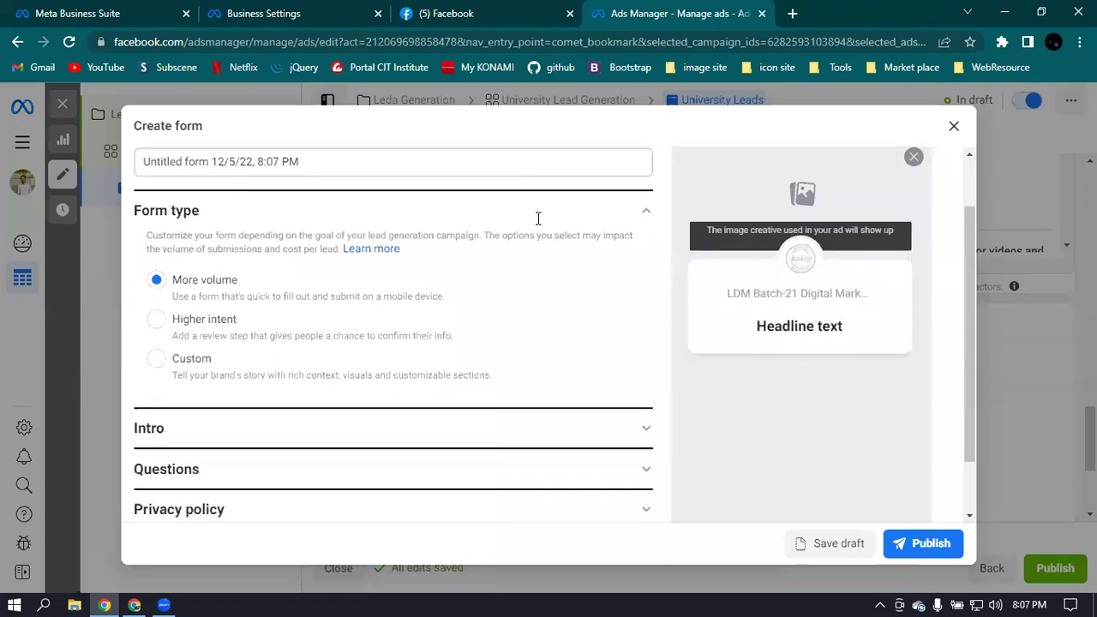
pyautogui.scroll(-1, 538, 218)
pyautogui.scroll(2, 645, 265)
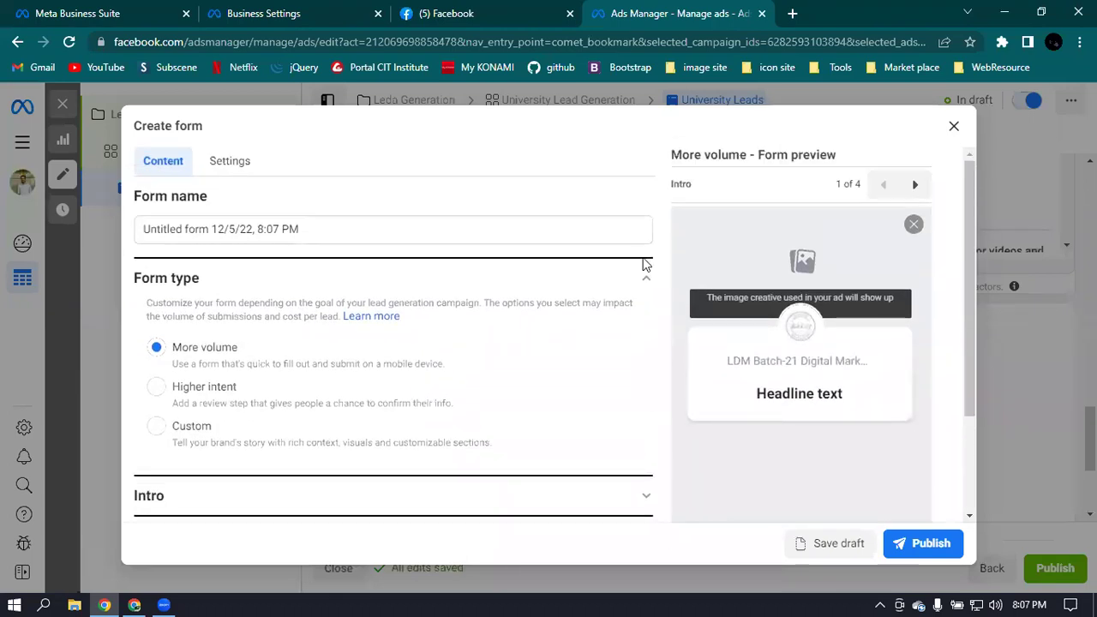
pyautogui.tripleClick(339, 230)
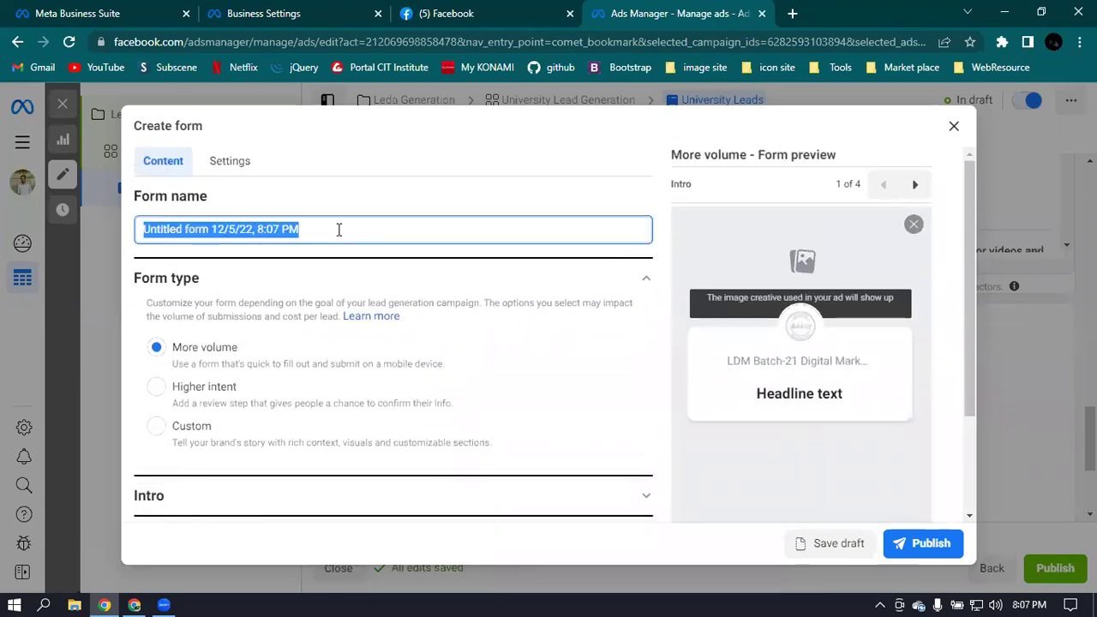
pyautogui.press('BackSpace')
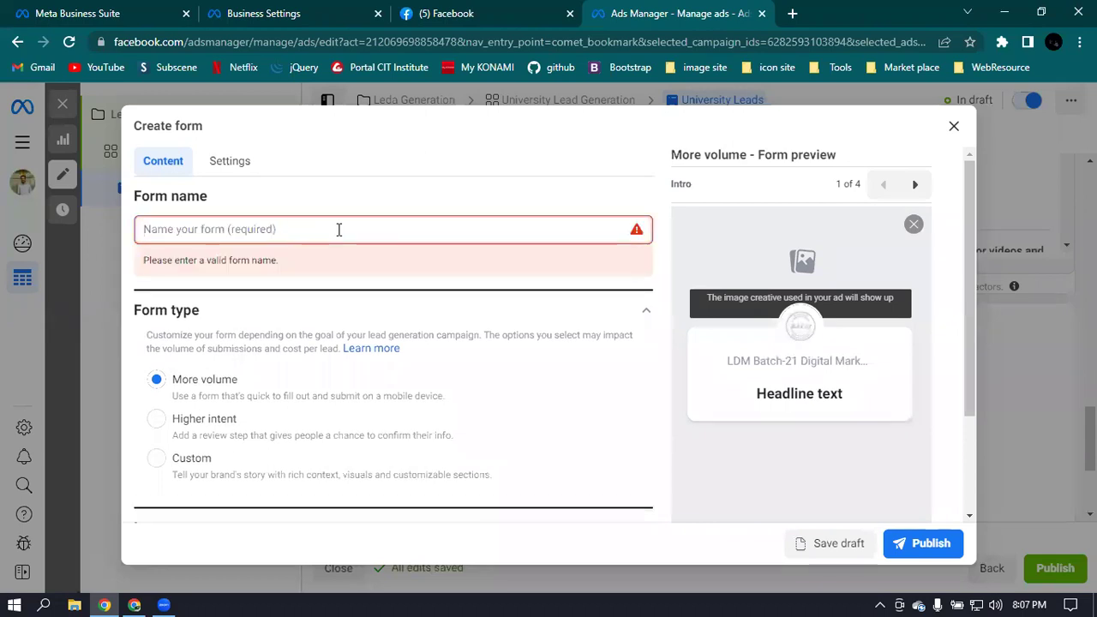
pyautogui.write('L')
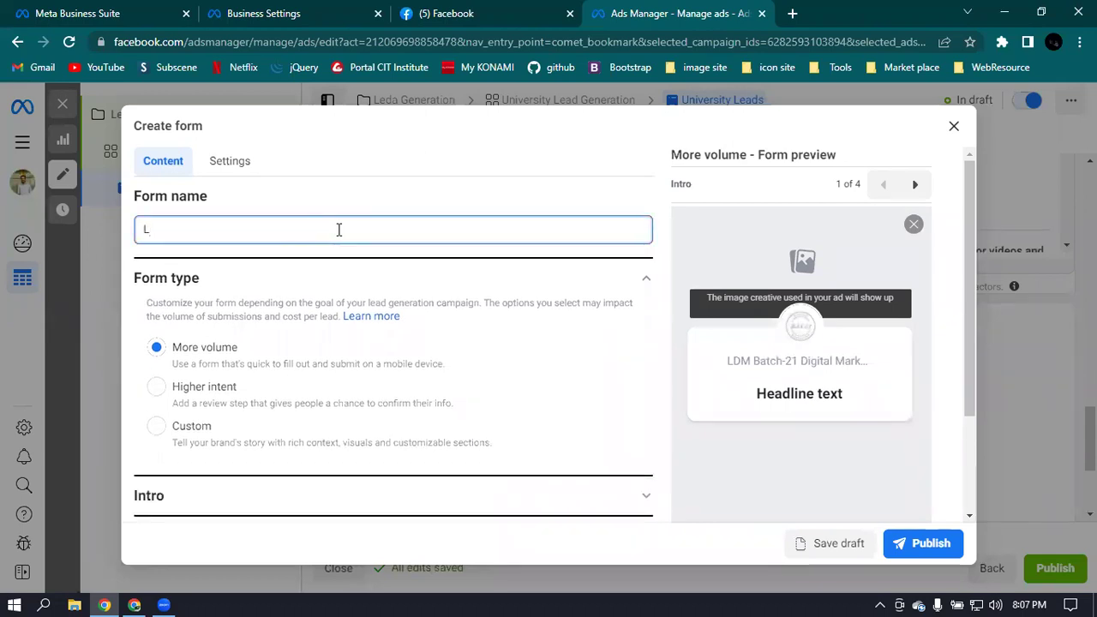
pyautogui.write('ead generation')
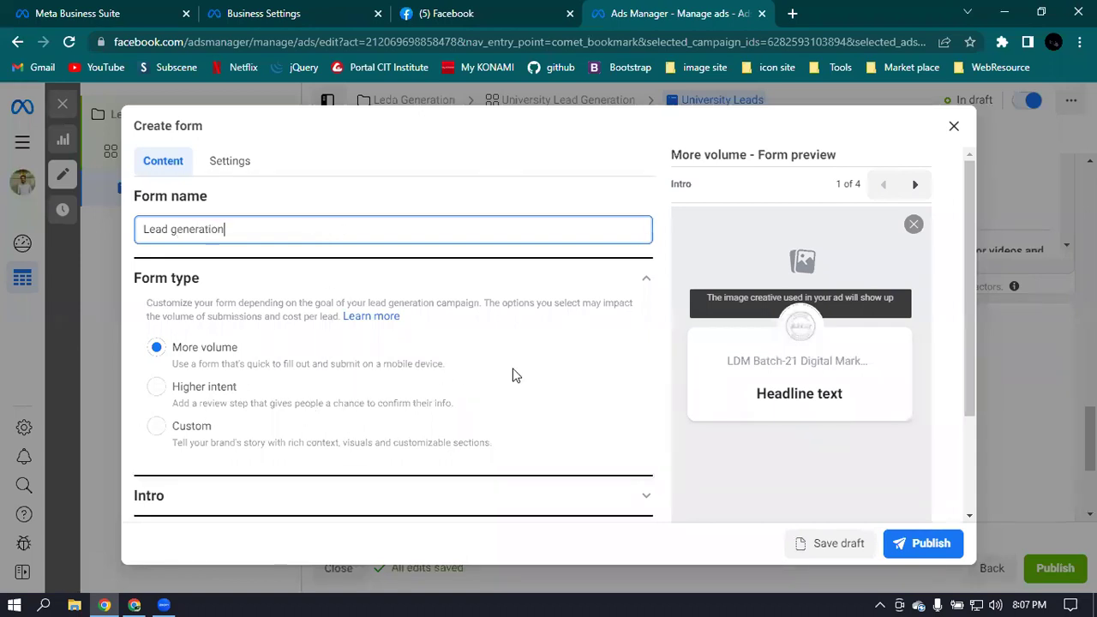
# Set the form type to Higher intent and collapse the form type section.
pyautogui.scroll(-1, 556, 354)
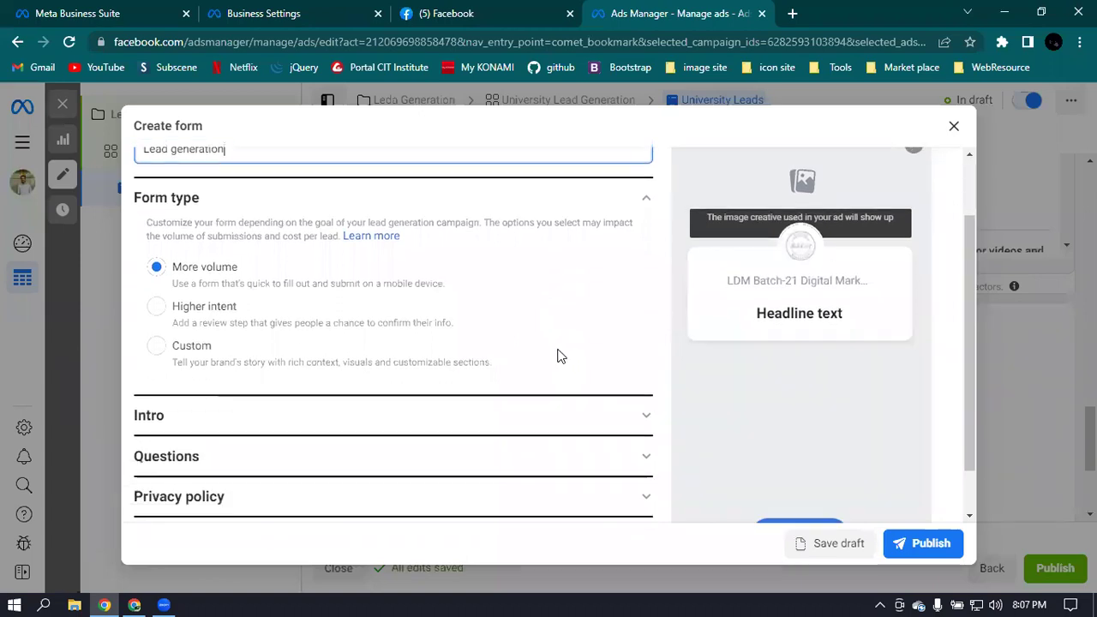
pyautogui.click(155, 309)
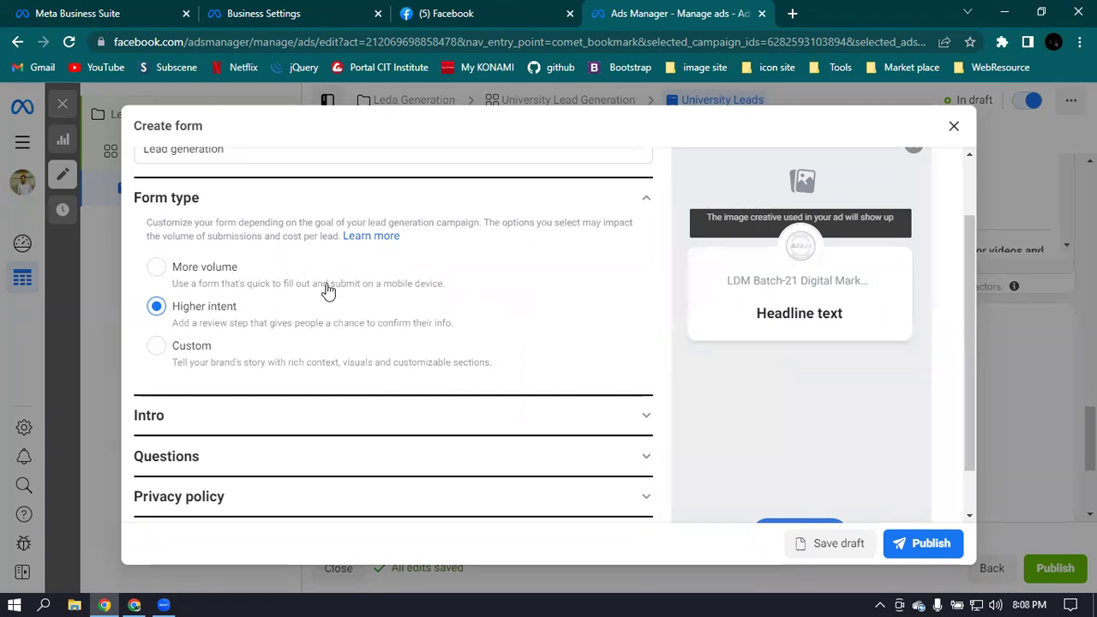
pyautogui.scroll(1, 201, 246)
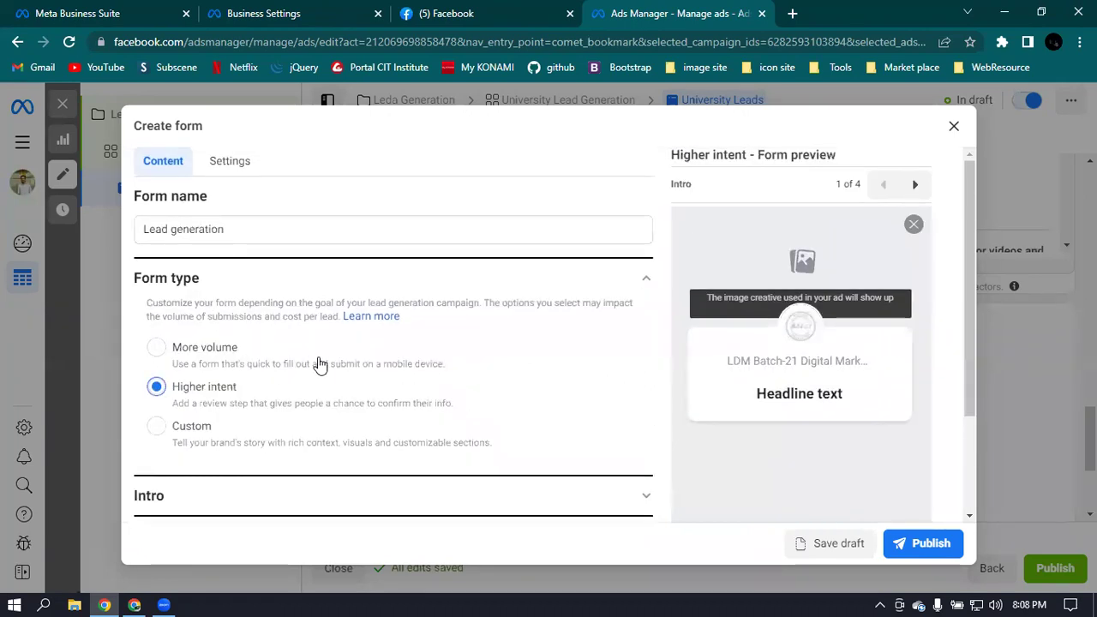
pyautogui.scroll(-1, 319, 365)
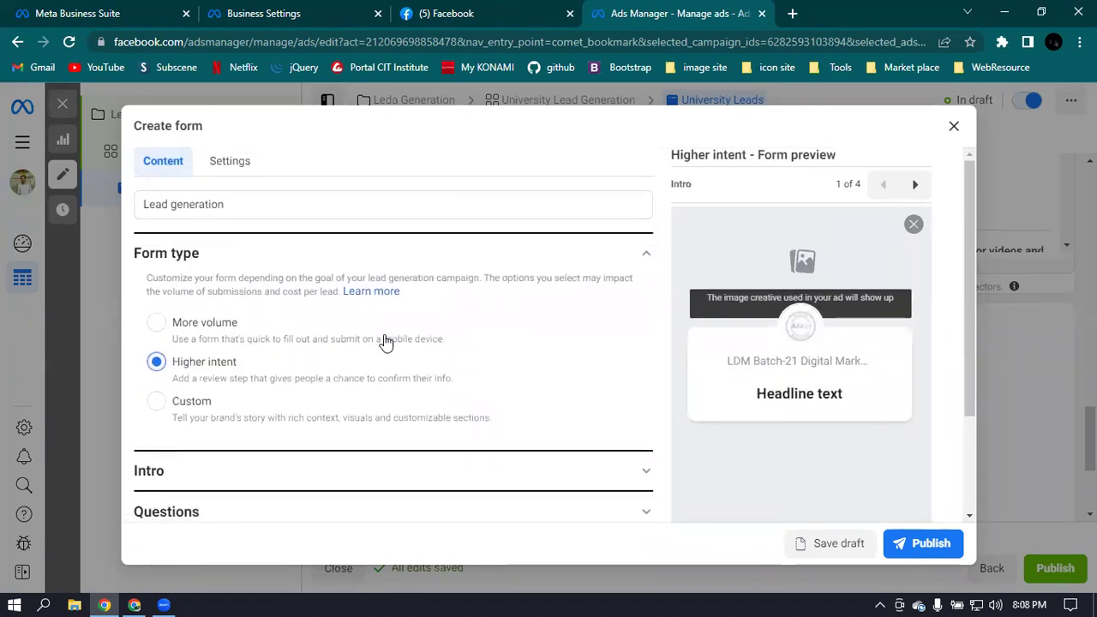
pyautogui.scroll(-1, 386, 341)
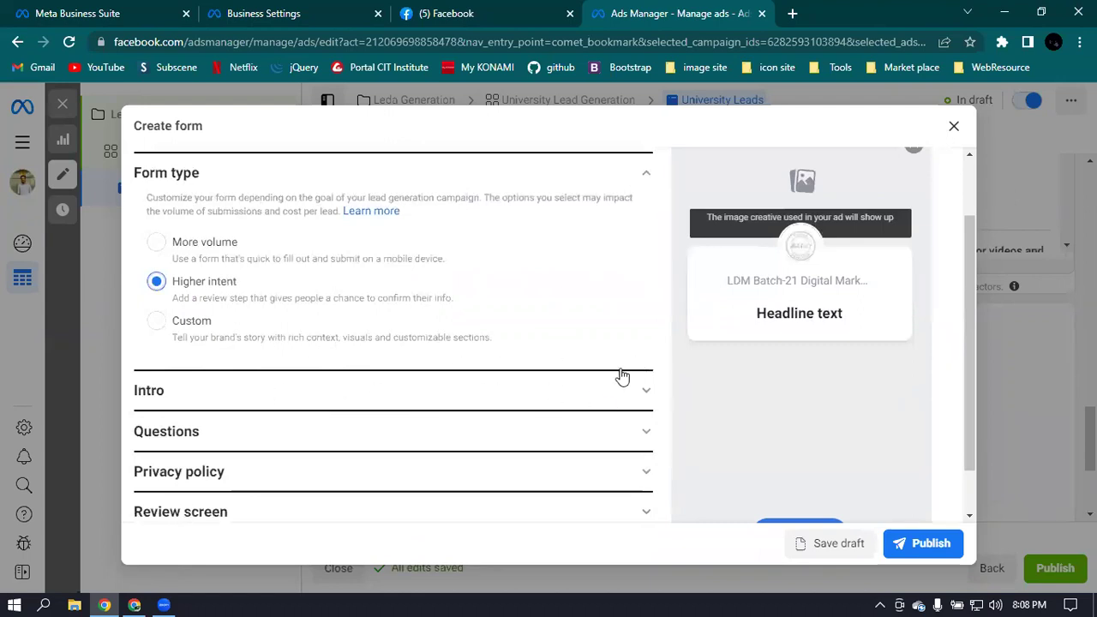
pyautogui.click(643, 176)
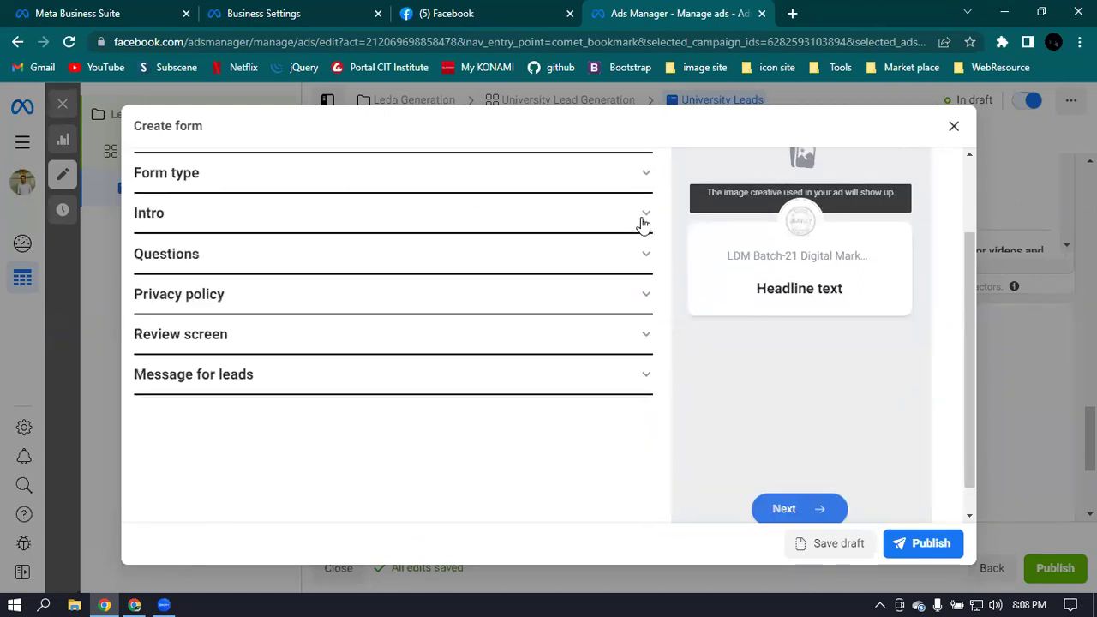
# Upload Protection Crow.png from the Pictures folder as the background image of the form's intro.
pyautogui.click(644, 221)
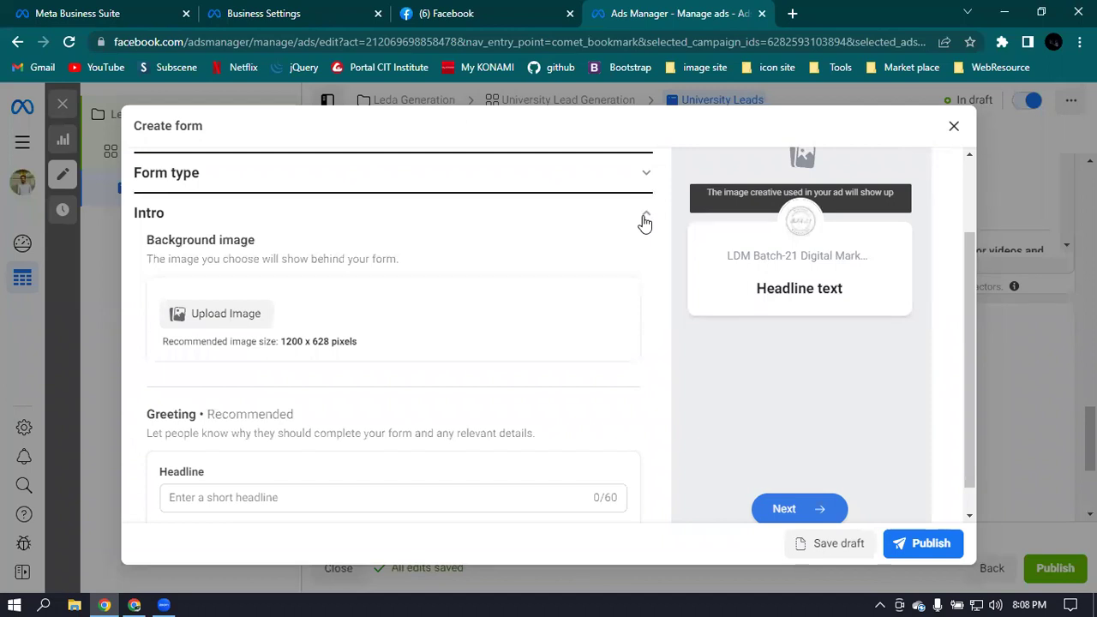
pyautogui.click(222, 314)
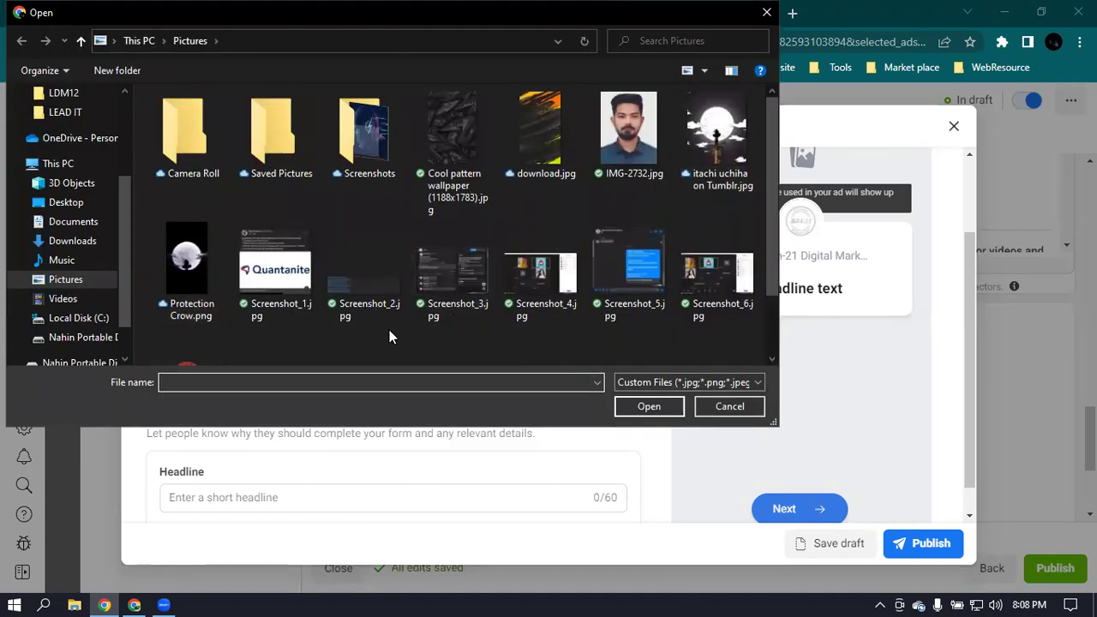
pyautogui.click(361, 150)
pyautogui.doubleClick(361, 150)
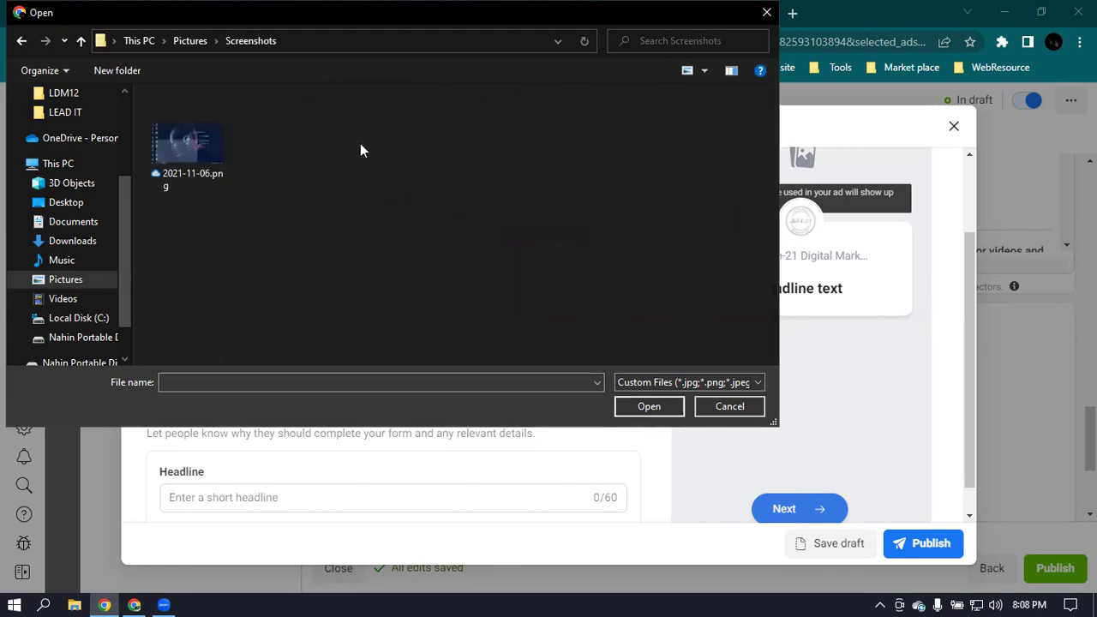
pyautogui.click(81, 40)
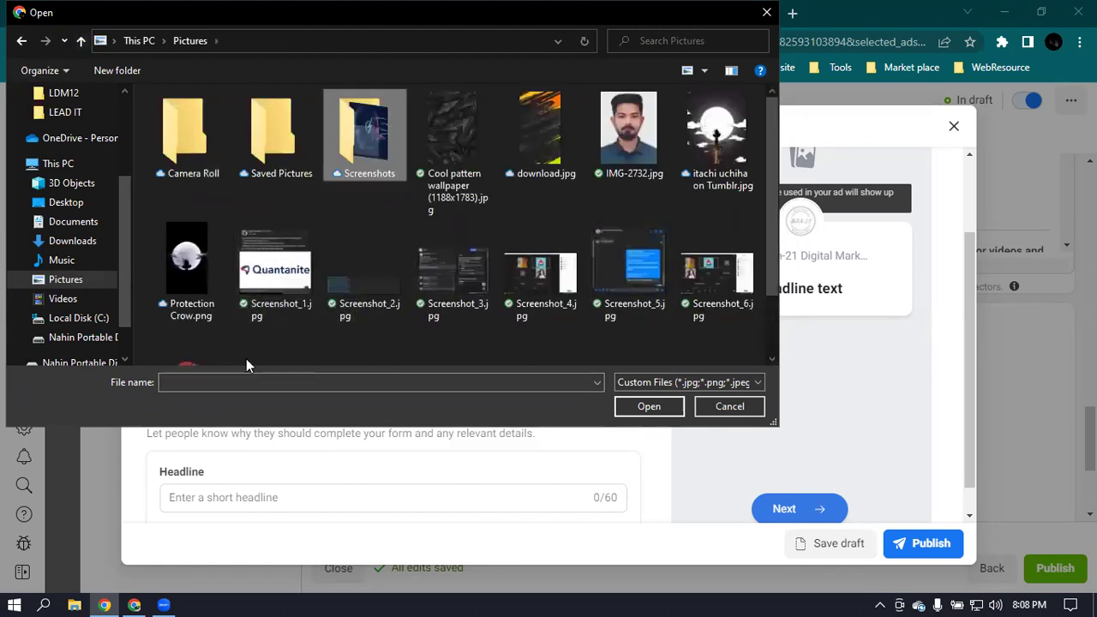
pyautogui.click(188, 294)
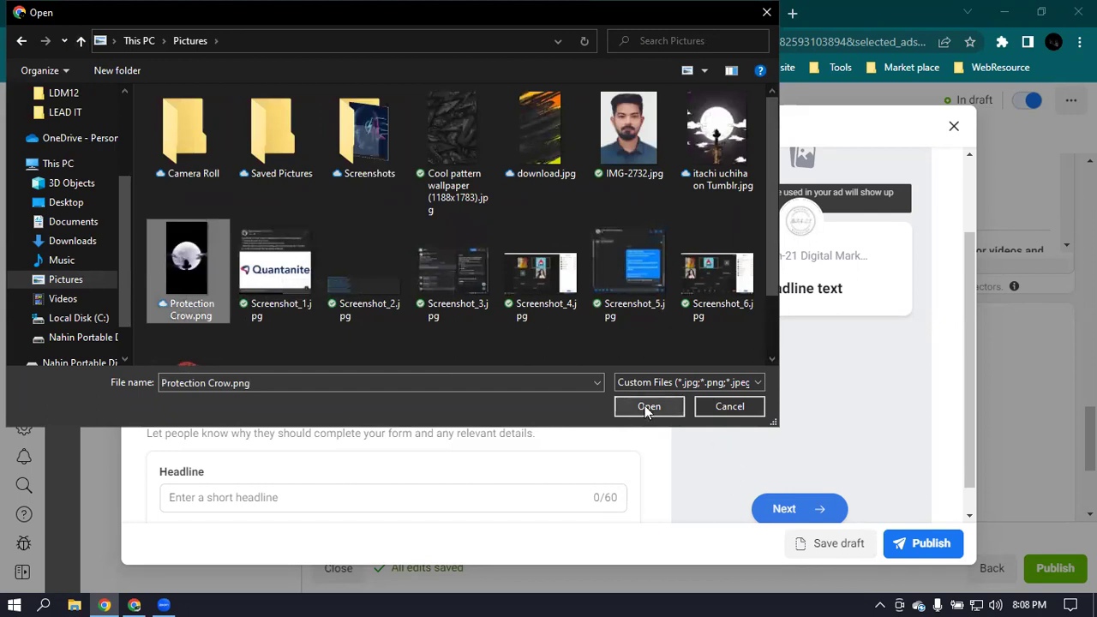
pyautogui.press('Return')
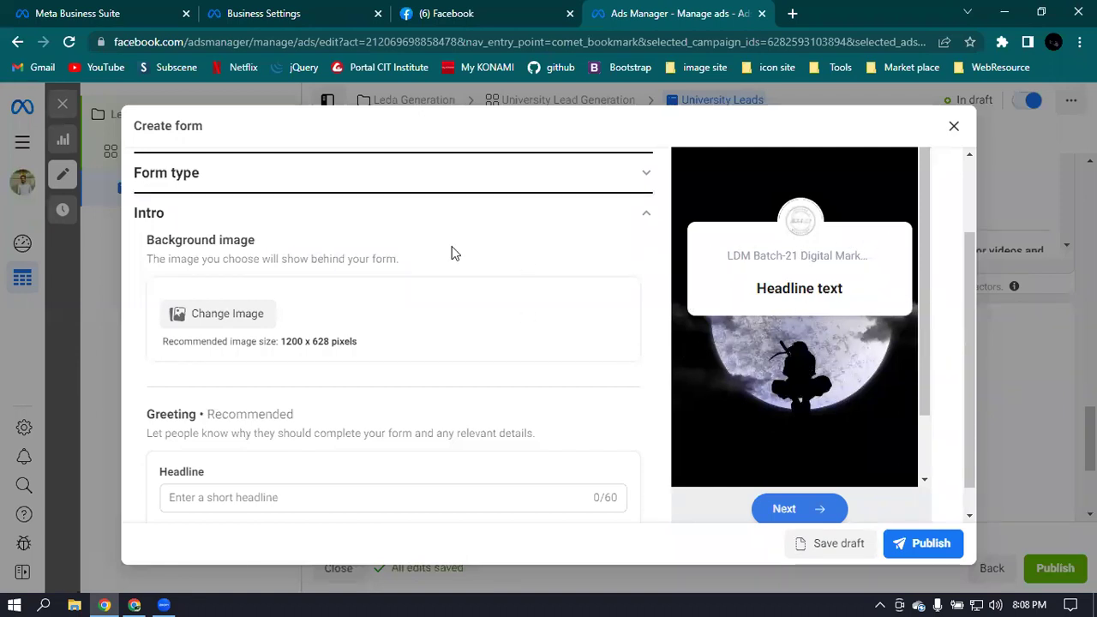
# Enter "Please fill out this form with your information" as the headline of the intro greeting.
pyautogui.scroll(-1, 868, 328)
pyautogui.scroll(-2, 483, 360)
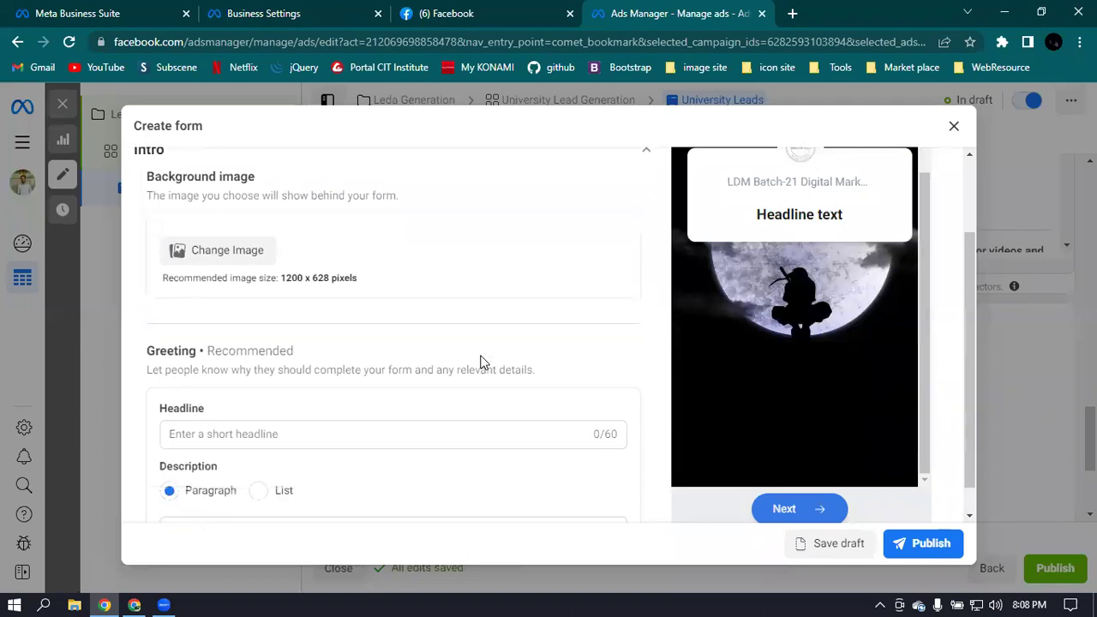
pyautogui.click(396, 343)
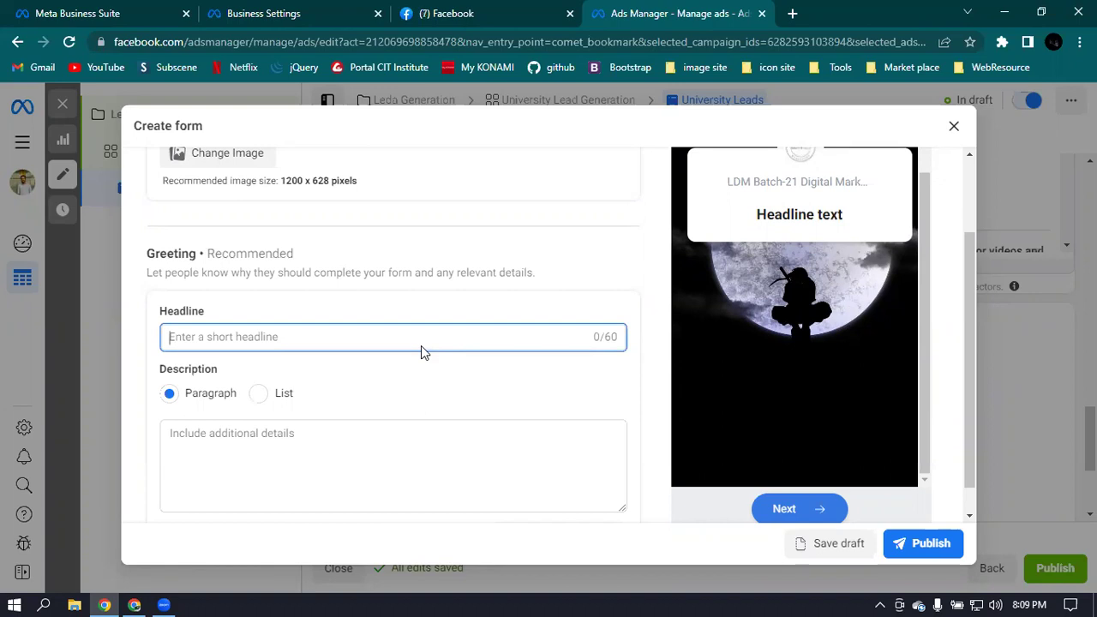
pyautogui.write('P')
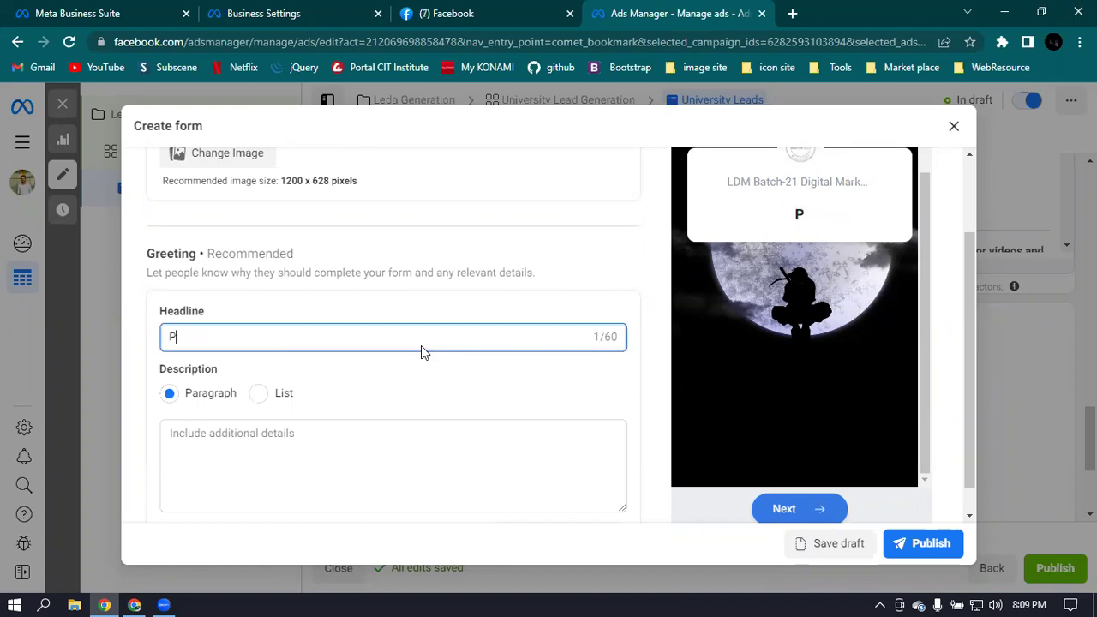
pyautogui.write('lese fii')
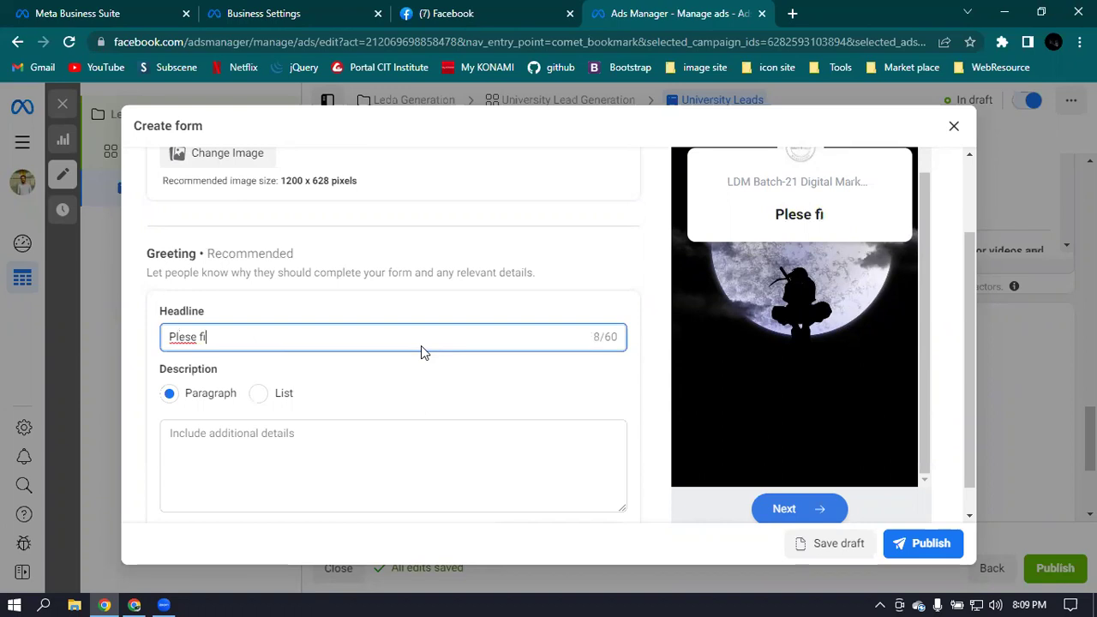
pyautogui.press('BackSpace')
pyautogui.write('l')
pyautogui.press('BackSpace')
pyautogui.press('BackSpace')
pyautogui.press('BackSpace')
pyautogui.press('BackSpace')
pyautogui.press('BackSpace')
pyautogui.press('BackSpace')
pyautogui.press('BackSpace')
pyautogui.press('BackSpace')
pyautogui.press('BackSpace')
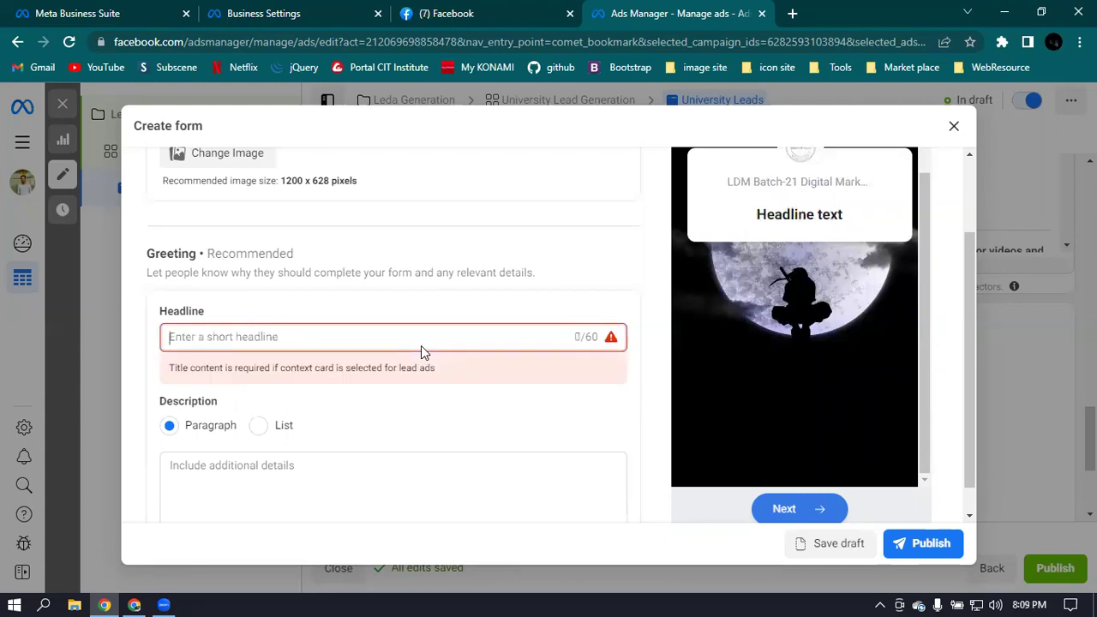
pyautogui.write('P')
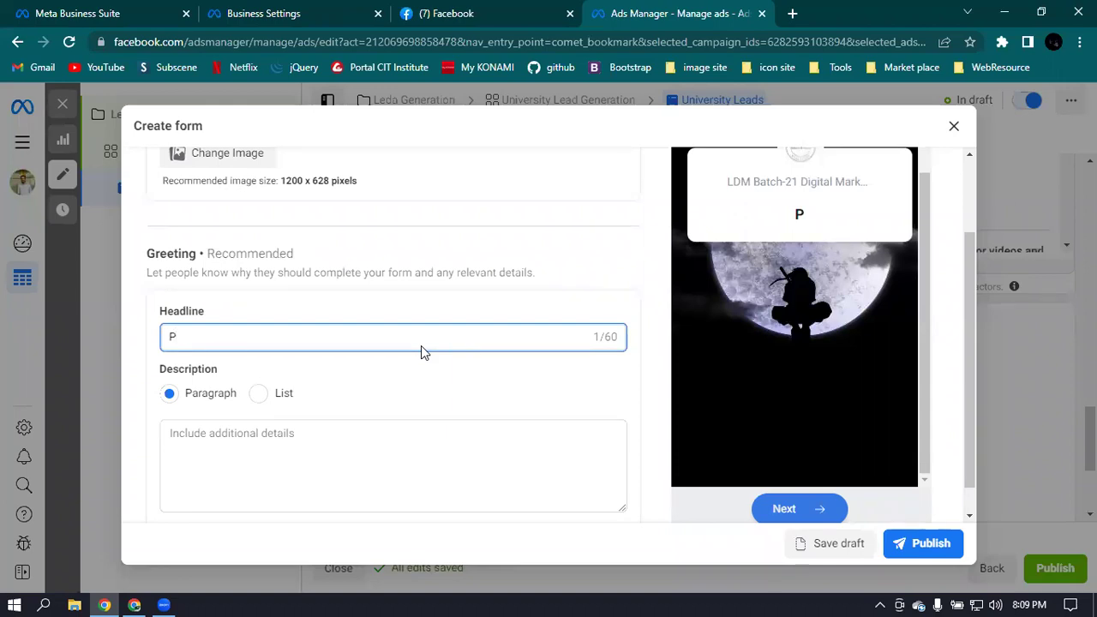
pyautogui.write('lease')
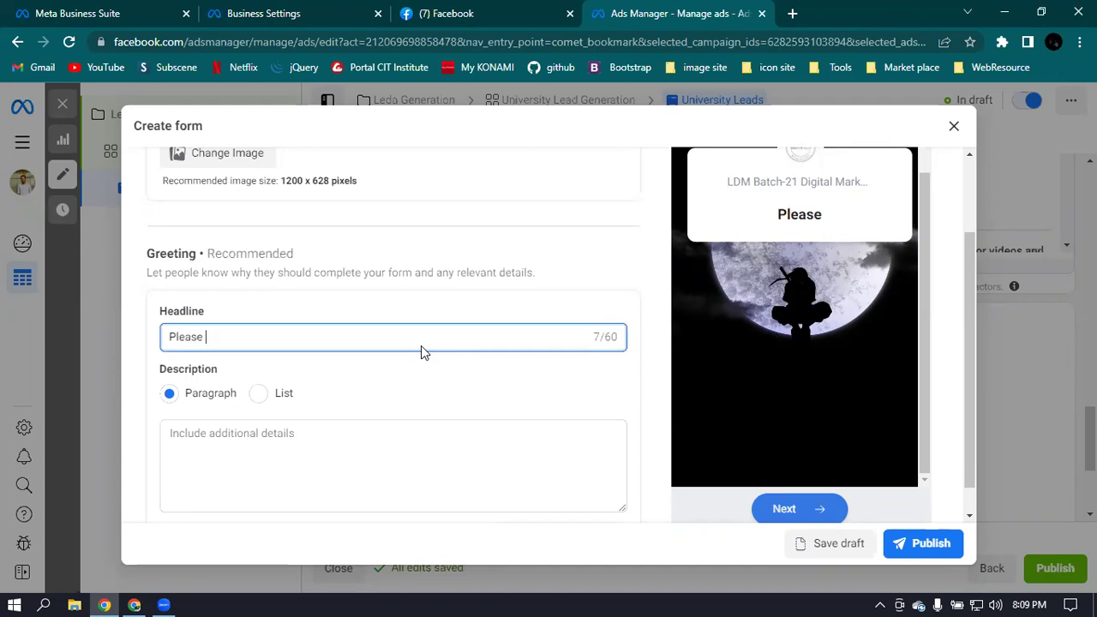
pyautogui.write(' fill out ')
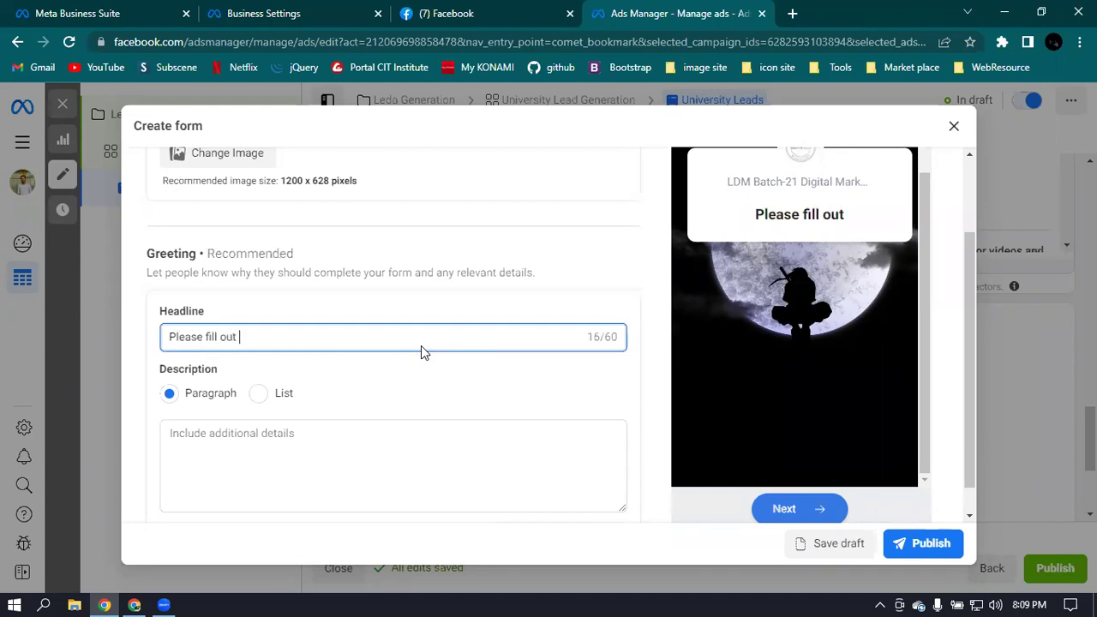
pyautogui.write('th')
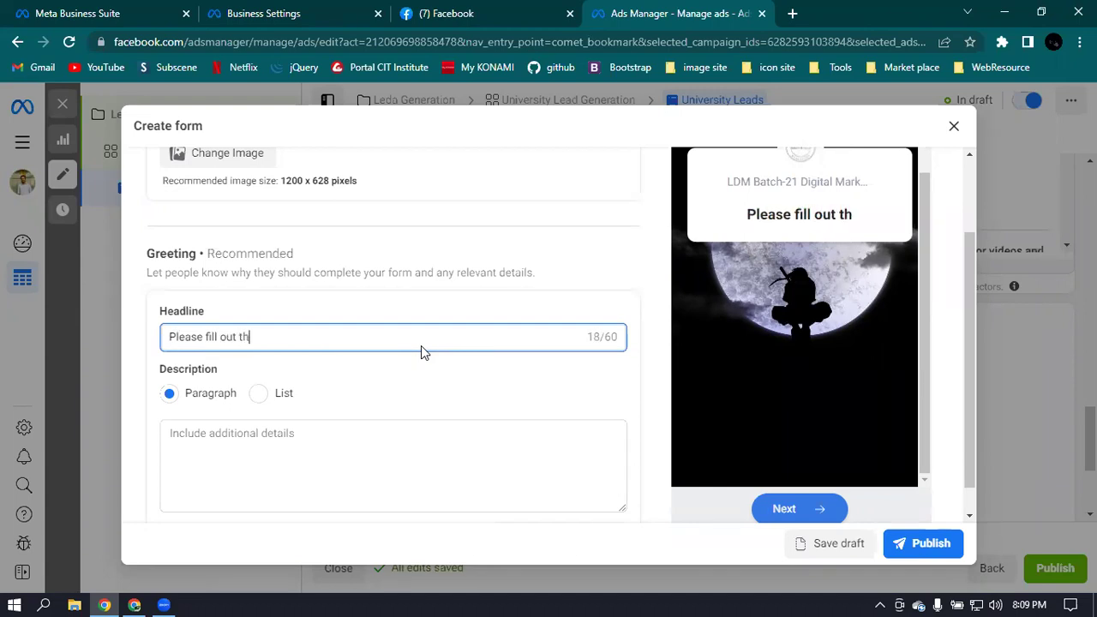
pyautogui.write('is fr')
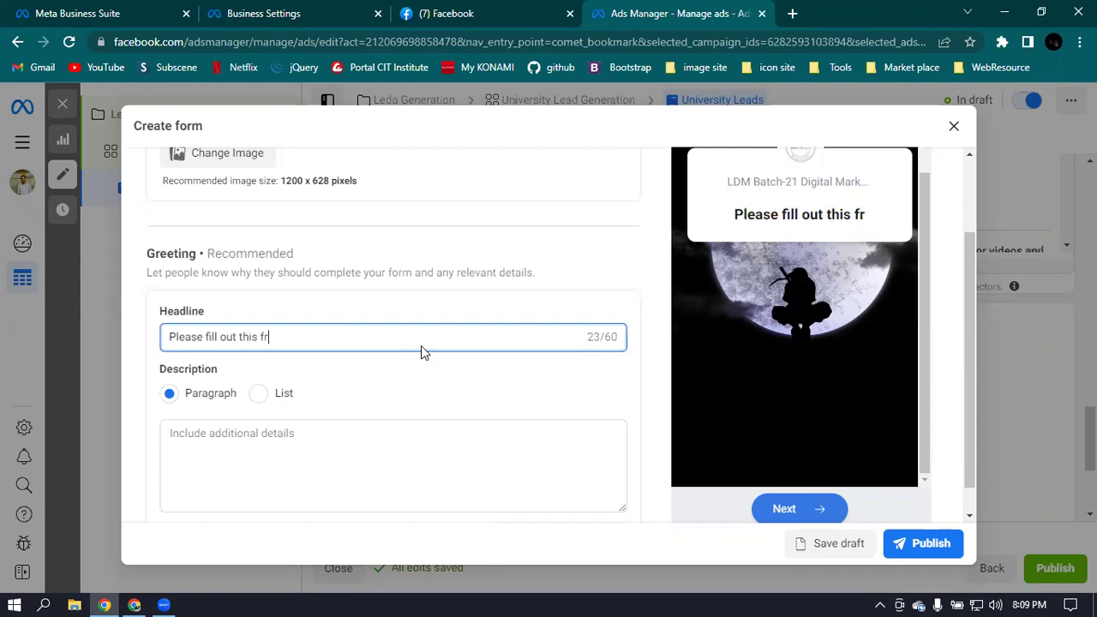
pyautogui.press('BackSpace')
pyautogui.write('orm ')
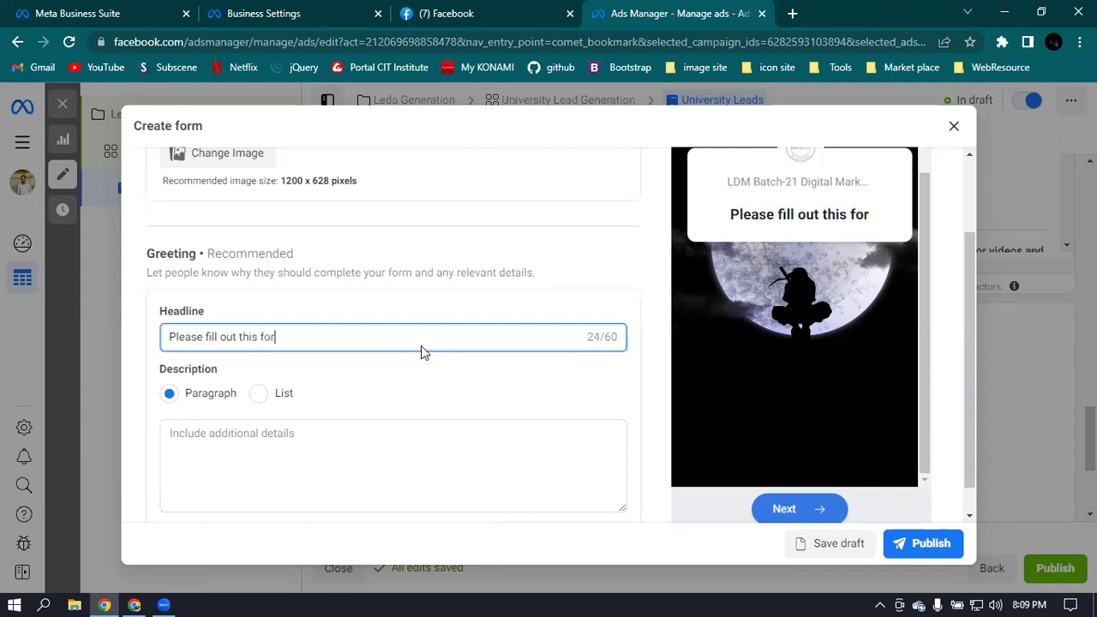
pyautogui.write(' wi')
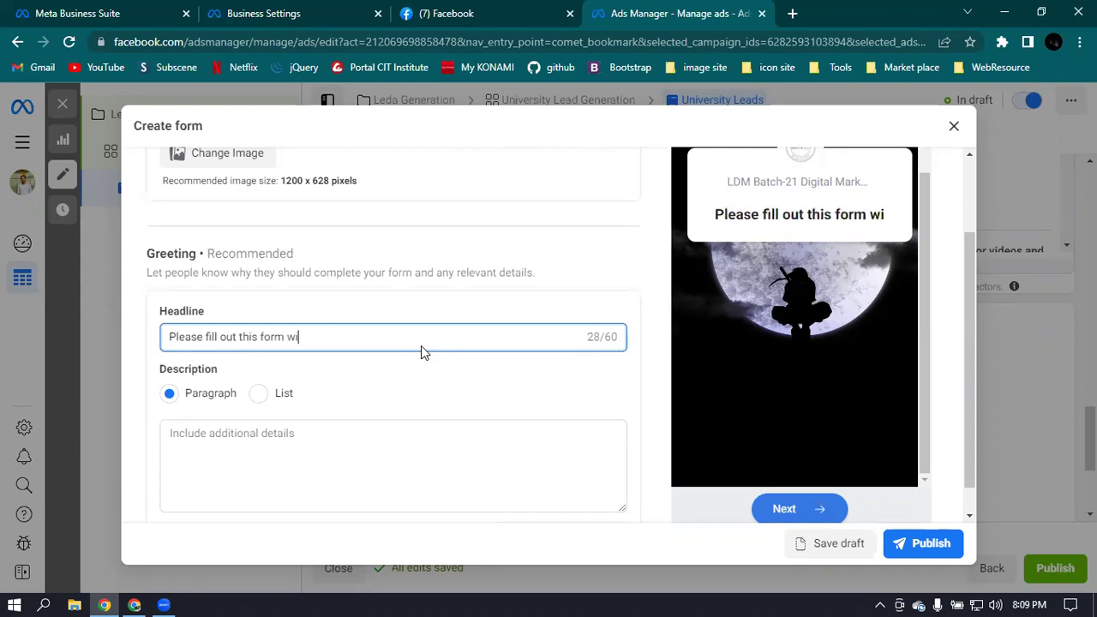
pyautogui.write('th you')
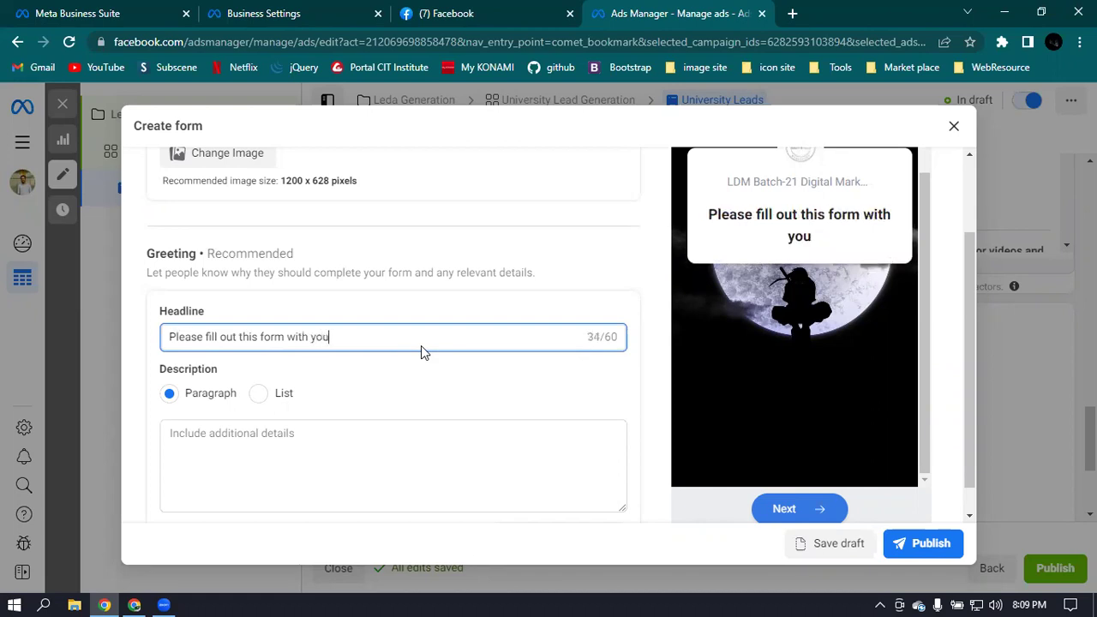
pyautogui.write('r info')
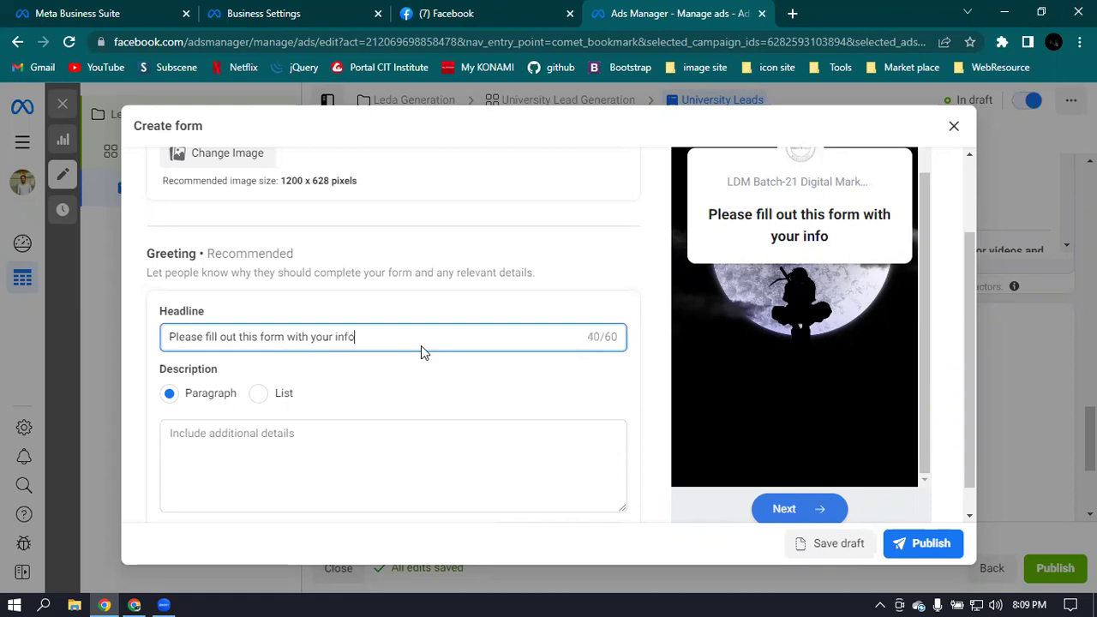
pyautogui.write('rmation')
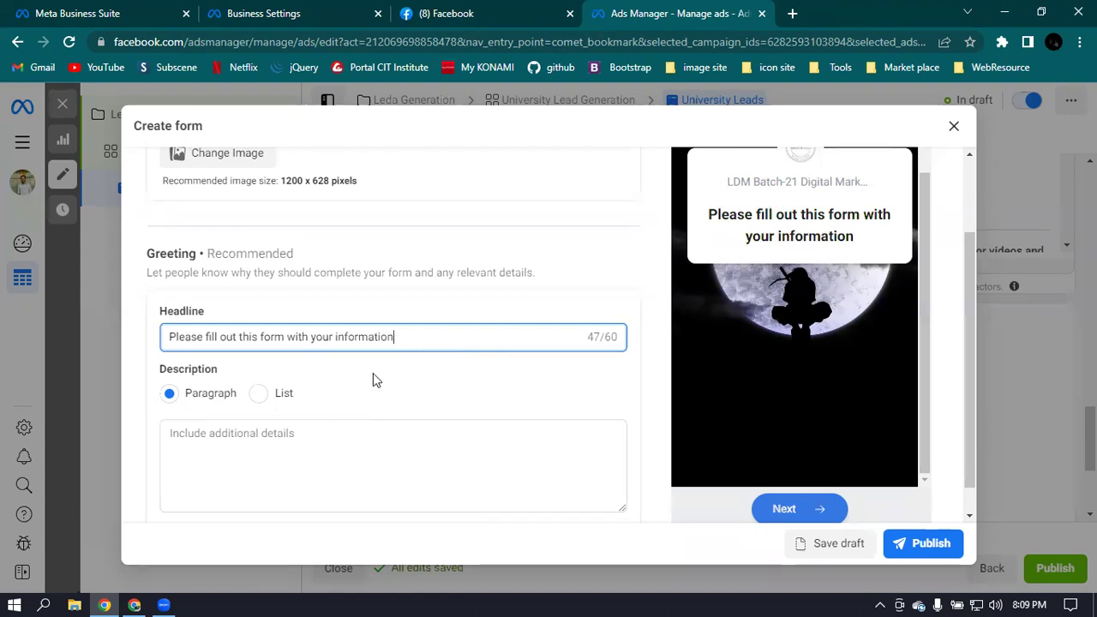
# Copy the greeting headline into the paragraph description and add "........" at its end.
pyautogui.moveTo(424, 332); pyautogui.dragTo(137, 338)
pyautogui.hotkey('ctrl', 'c')
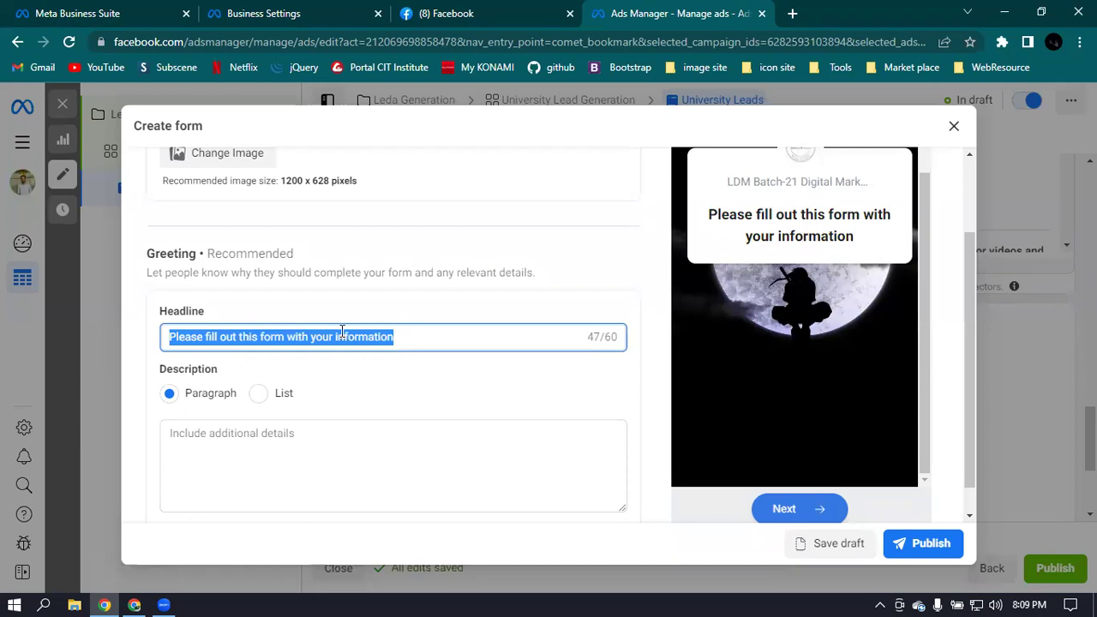
pyautogui.click(278, 447)
pyautogui.hotkey('ctrl', 'v')
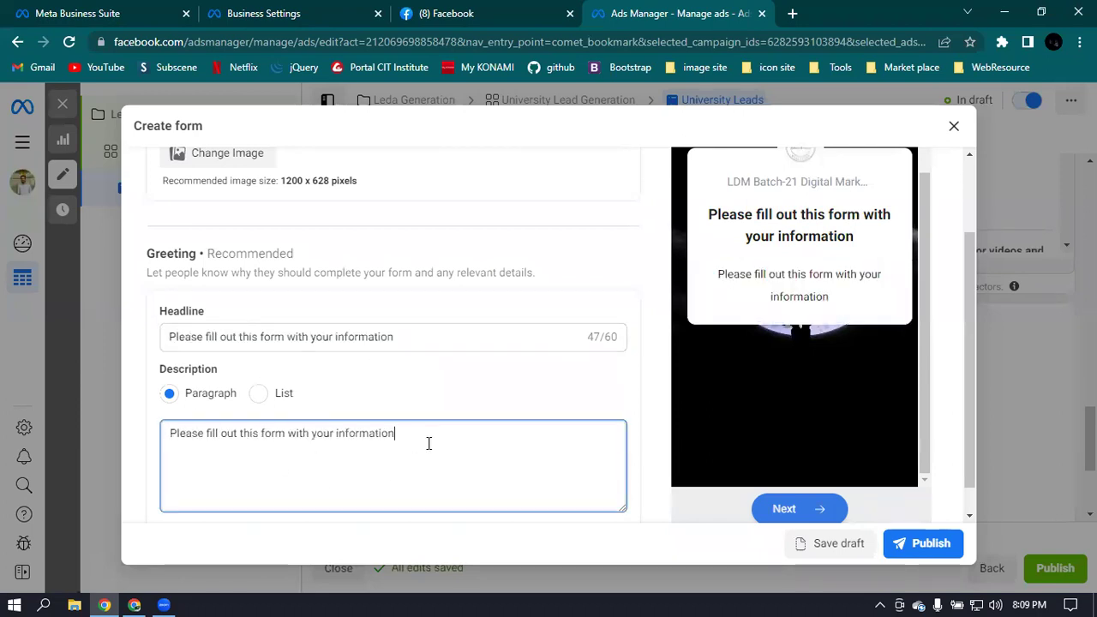
pyautogui.write('........')
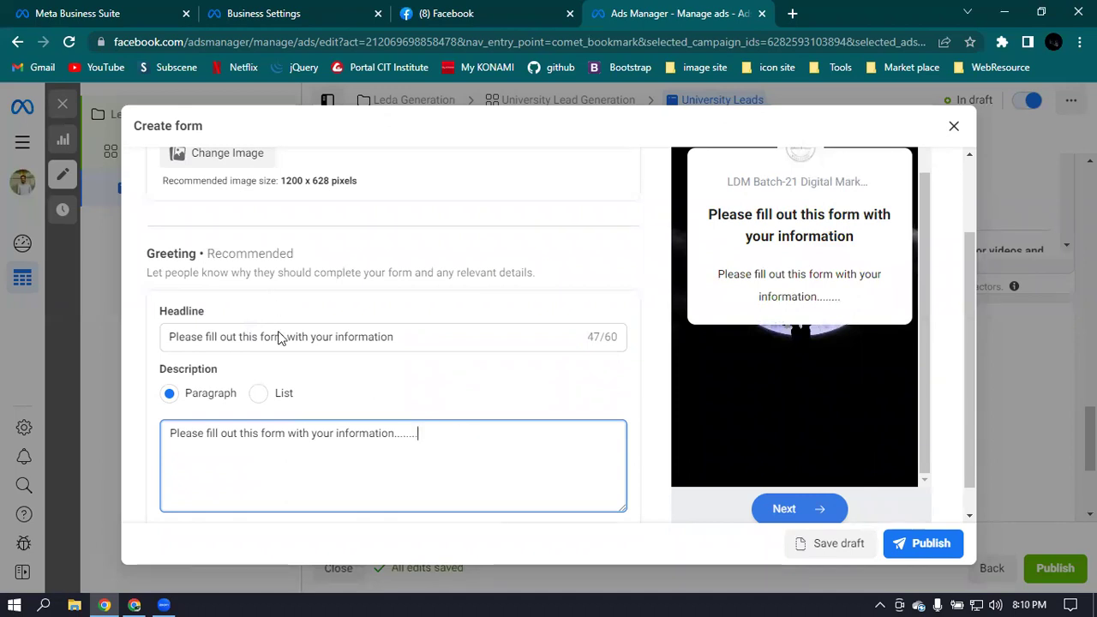
# Add a multiple choice question to the form's custom questions and dismiss the tip about saving time on follow-ups.
pyautogui.scroll(-1, 397, 335)
pyautogui.scroll(-2, 397, 334)
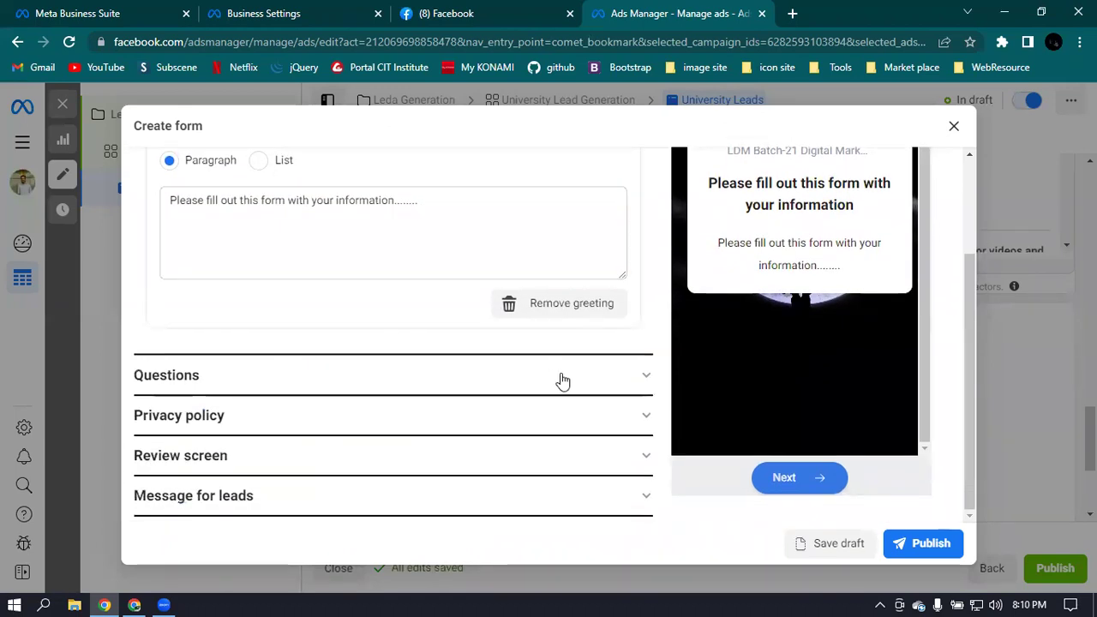
pyautogui.click(556, 379)
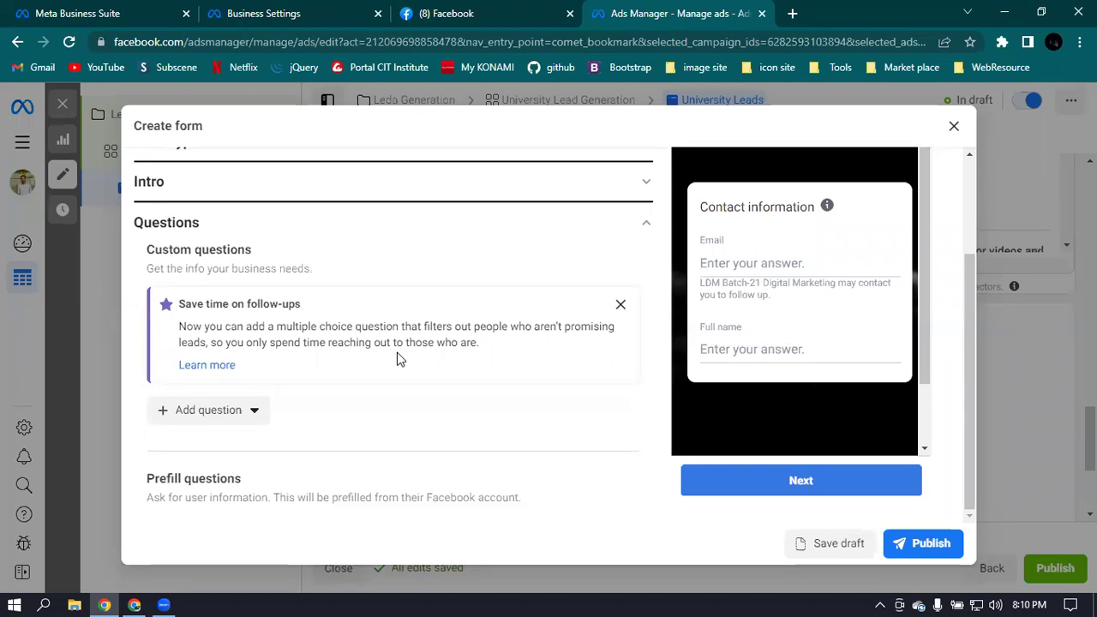
pyautogui.click(222, 412)
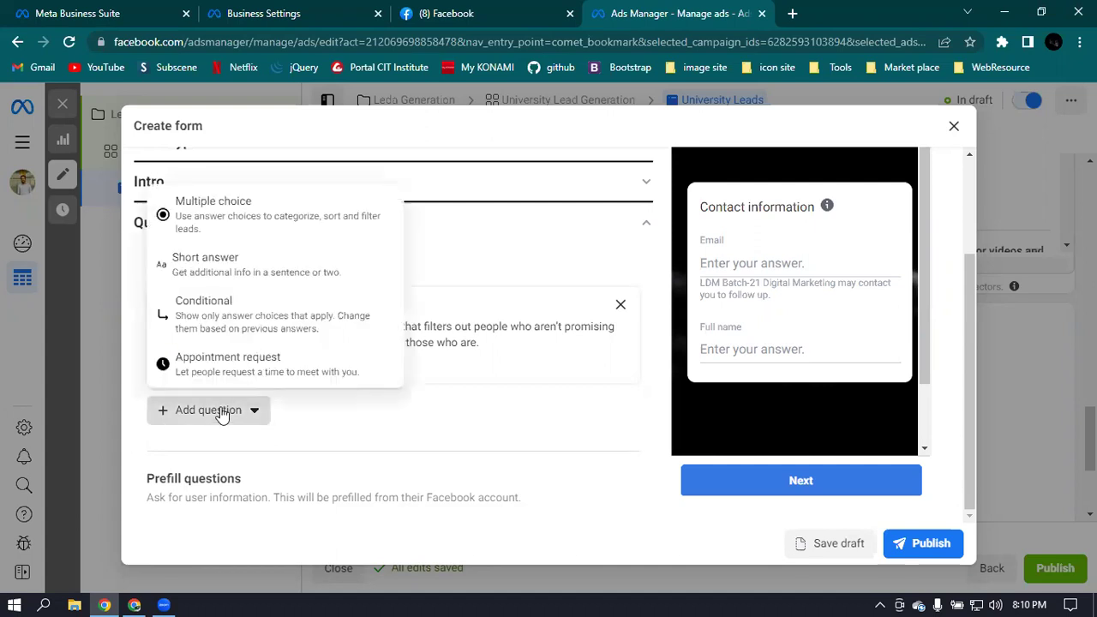
pyautogui.click(256, 217)
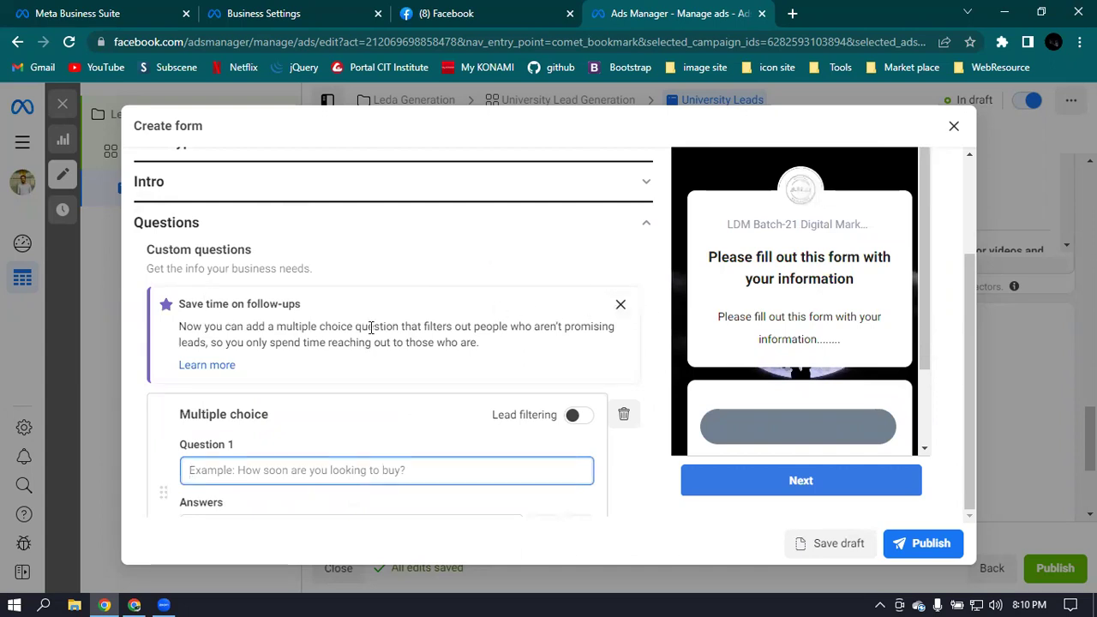
pyautogui.click(621, 304)
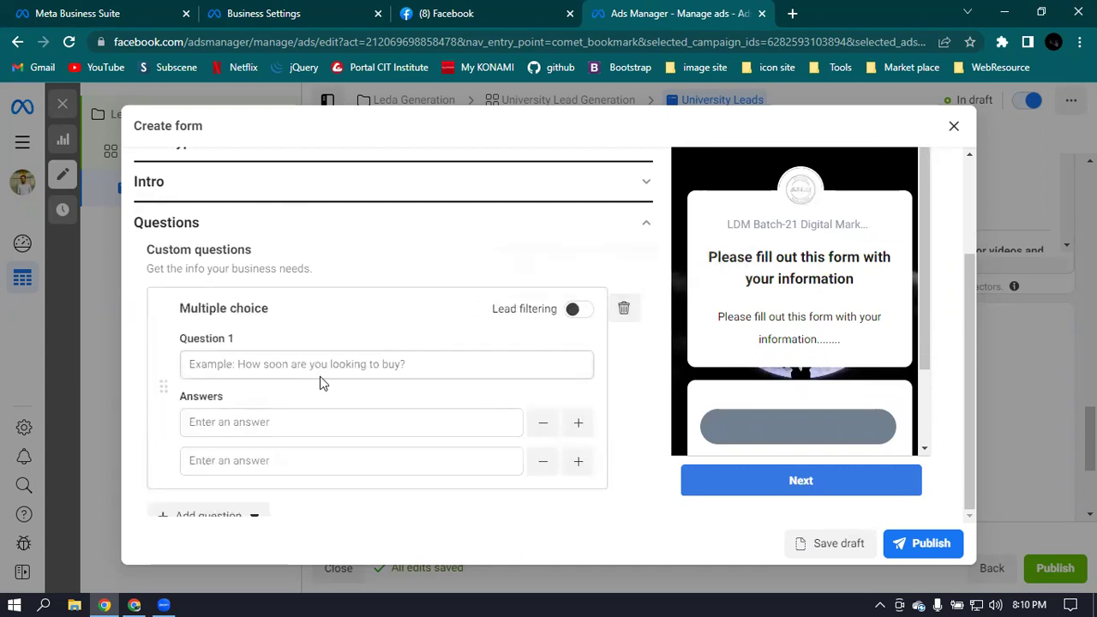
# Enter "what is your current level of education?" as the text of the multiple choice question.
pyautogui.click(452, 362)
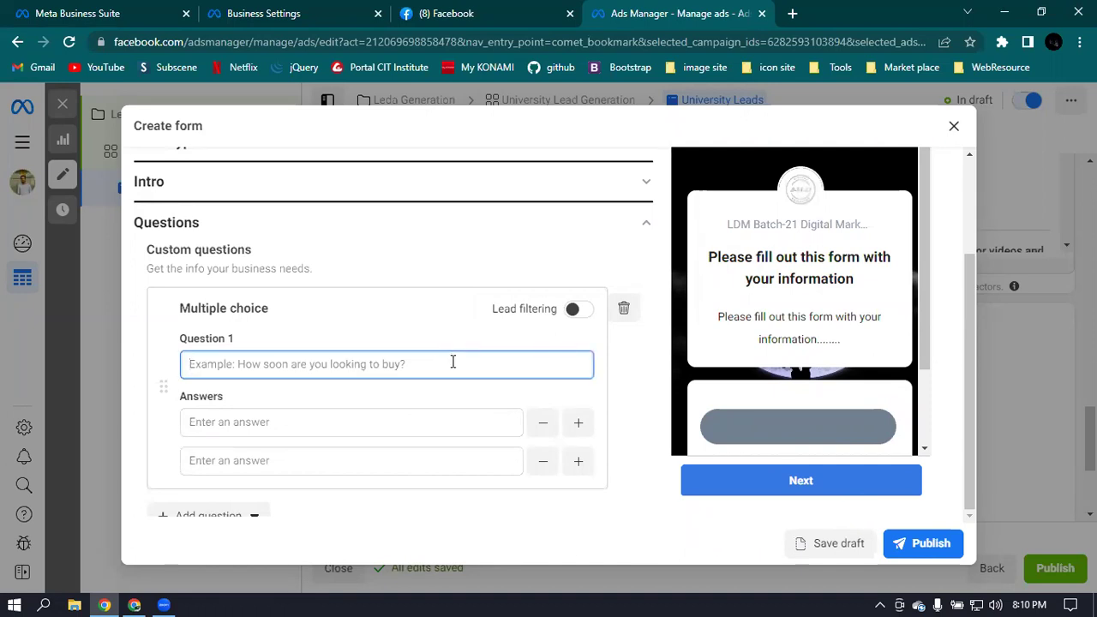
pyautogui.write('ehat')
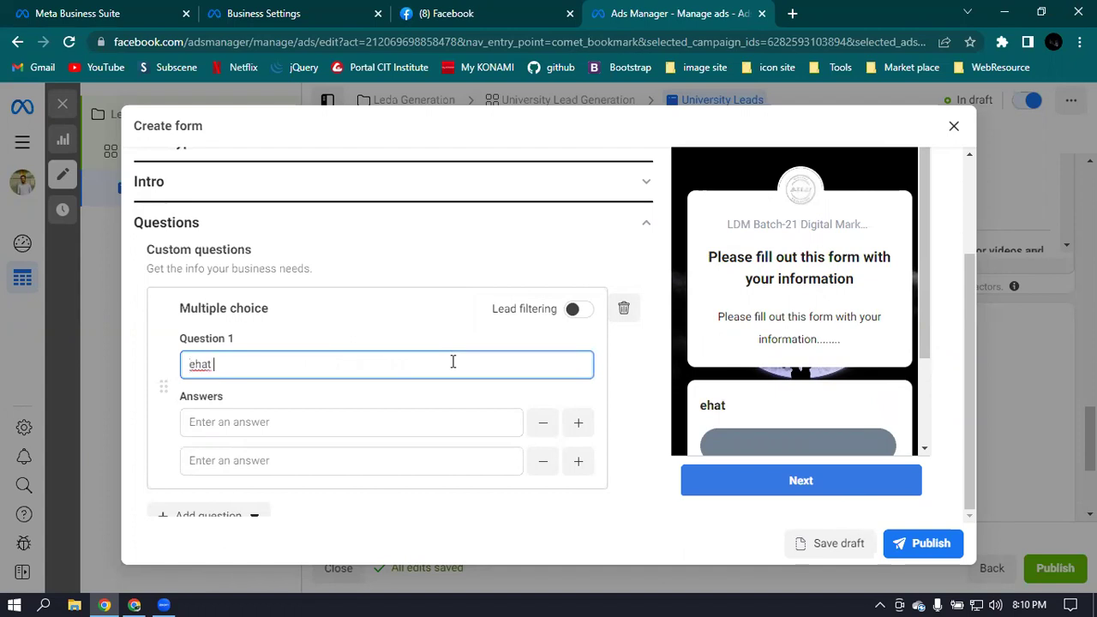
pyautogui.press('BackSpace')
pyautogui.press('BackSpace')
pyautogui.press('BackSpace')
pyautogui.press('BackSpace')
pyautogui.write('w')
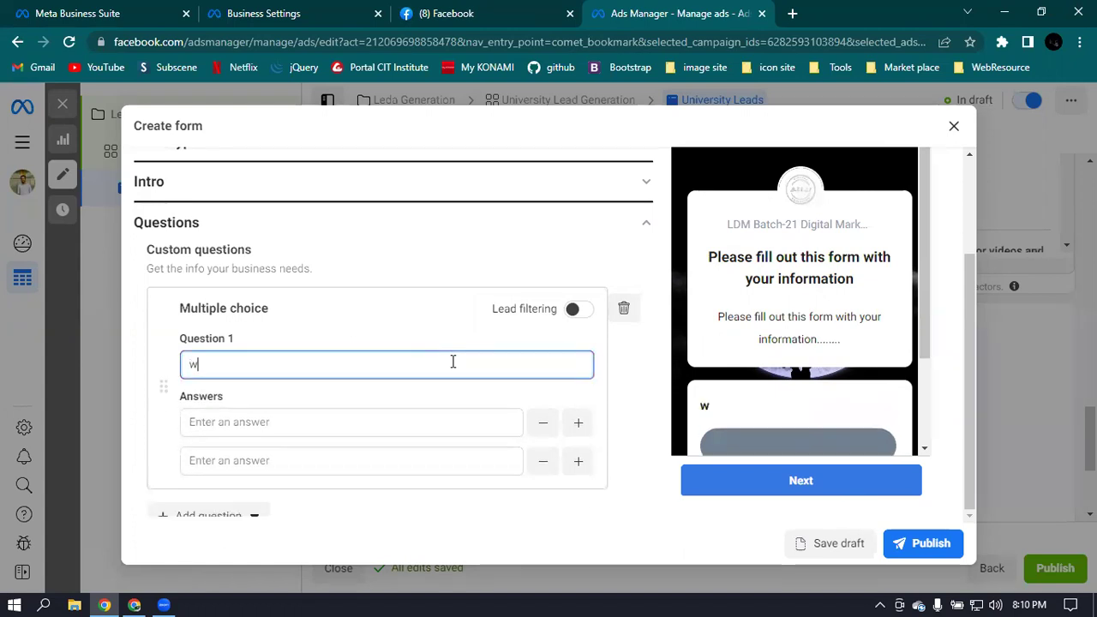
pyautogui.write('hat is your')
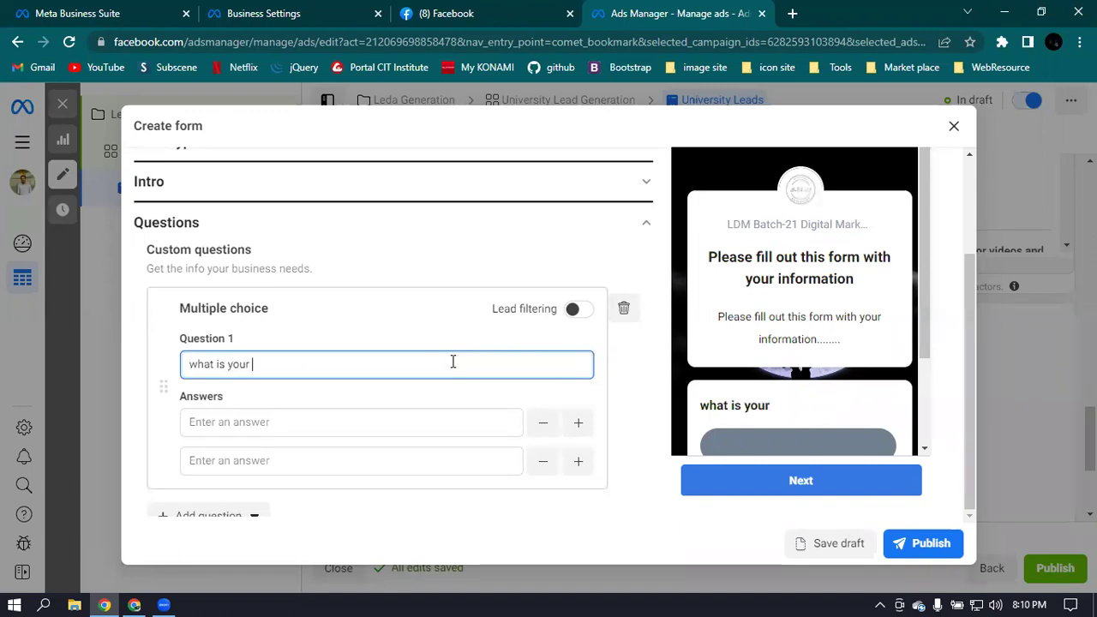
pyautogui.write(' cur')
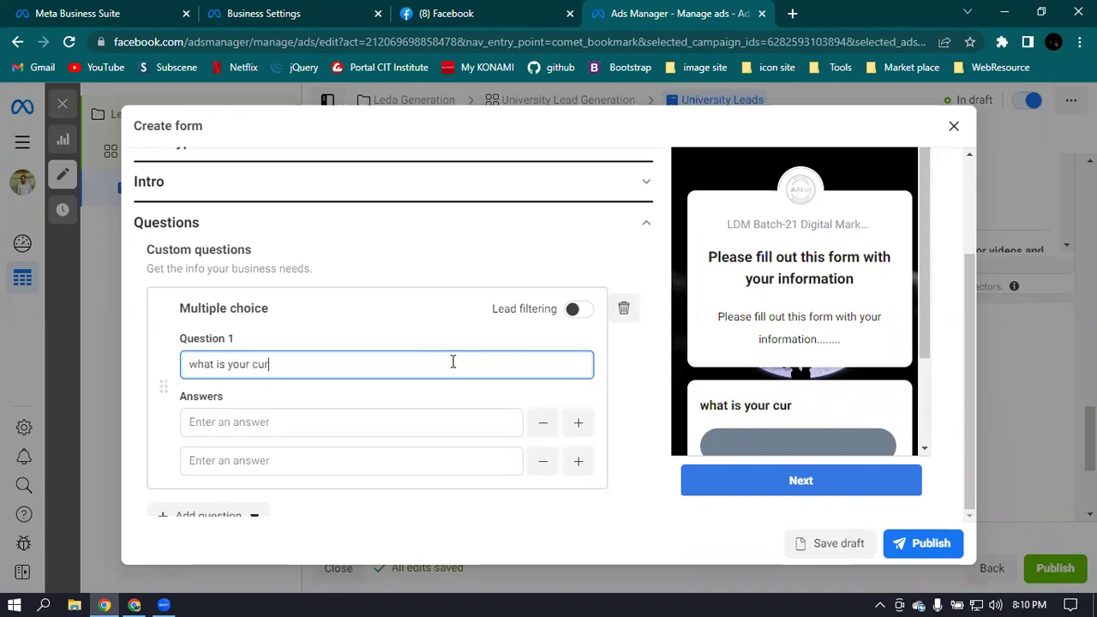
pyautogui.write('rent level of e')
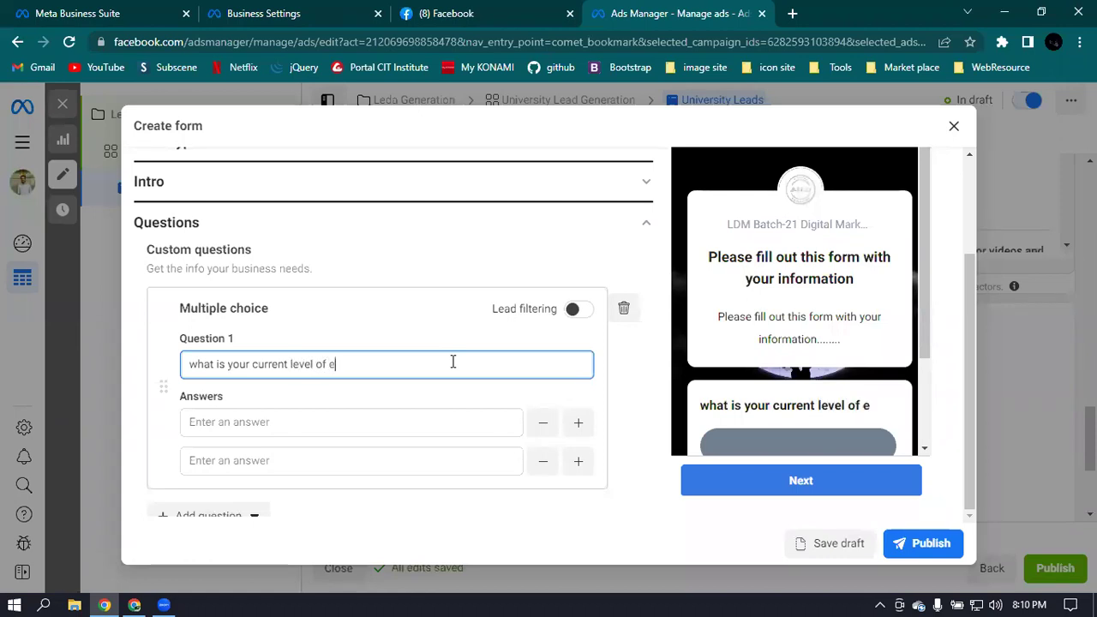
pyautogui.write('ducation/')
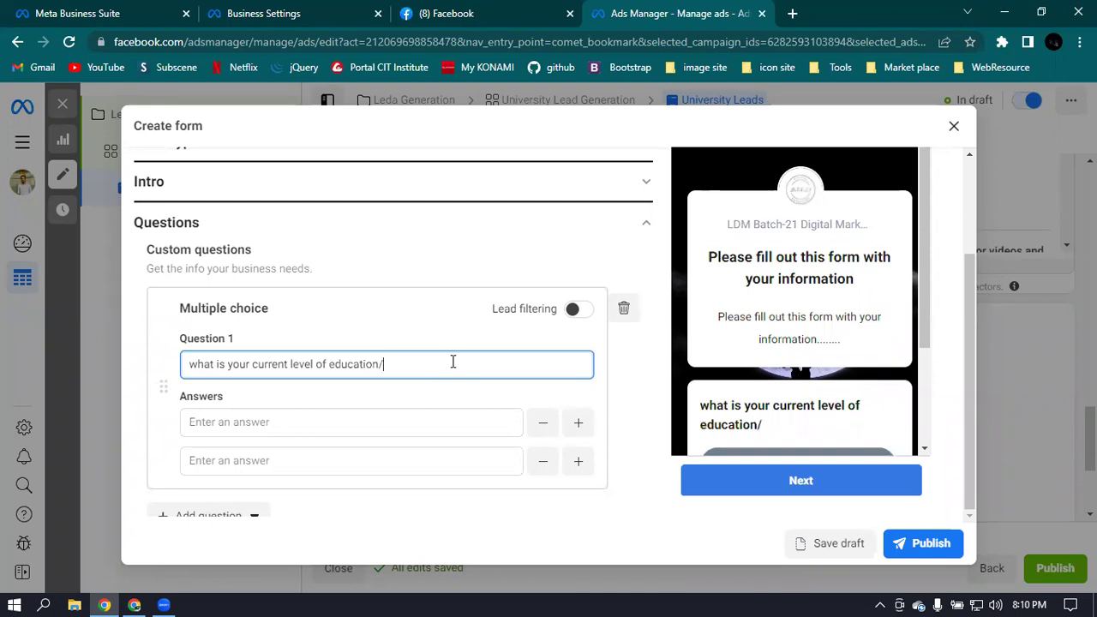
pyautogui.press('BackSpace')
pyautogui.write('/')
pyautogui.write('?')
# Try out lead filtering on the education question and turn it back off.
pyautogui.click(580, 311)
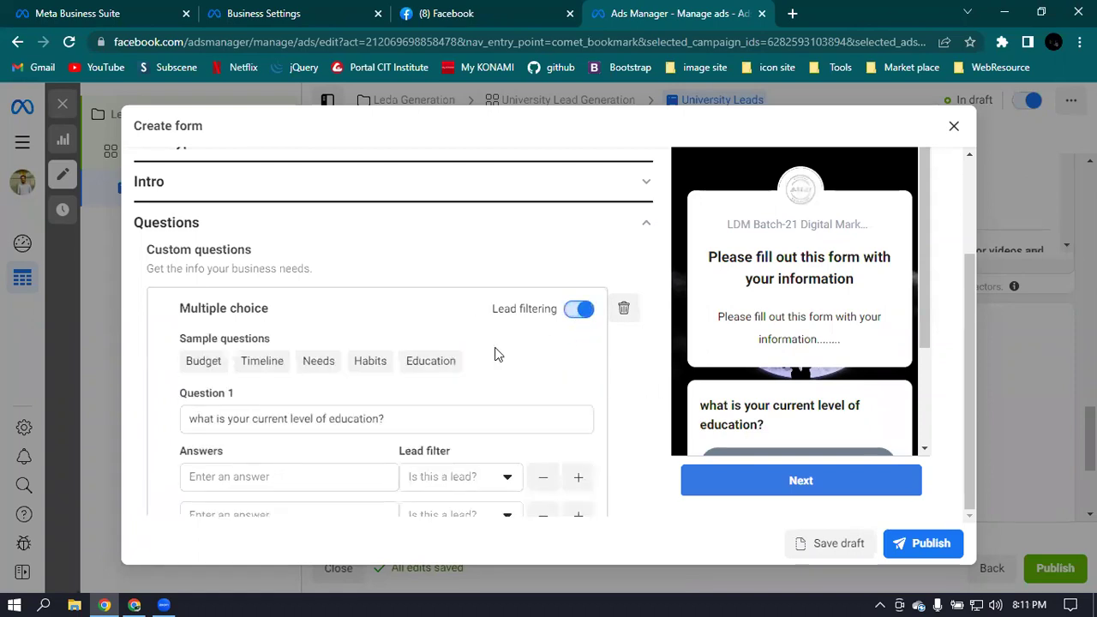
pyautogui.click(578, 311)
pyautogui.scroll(-3, 773, 347)
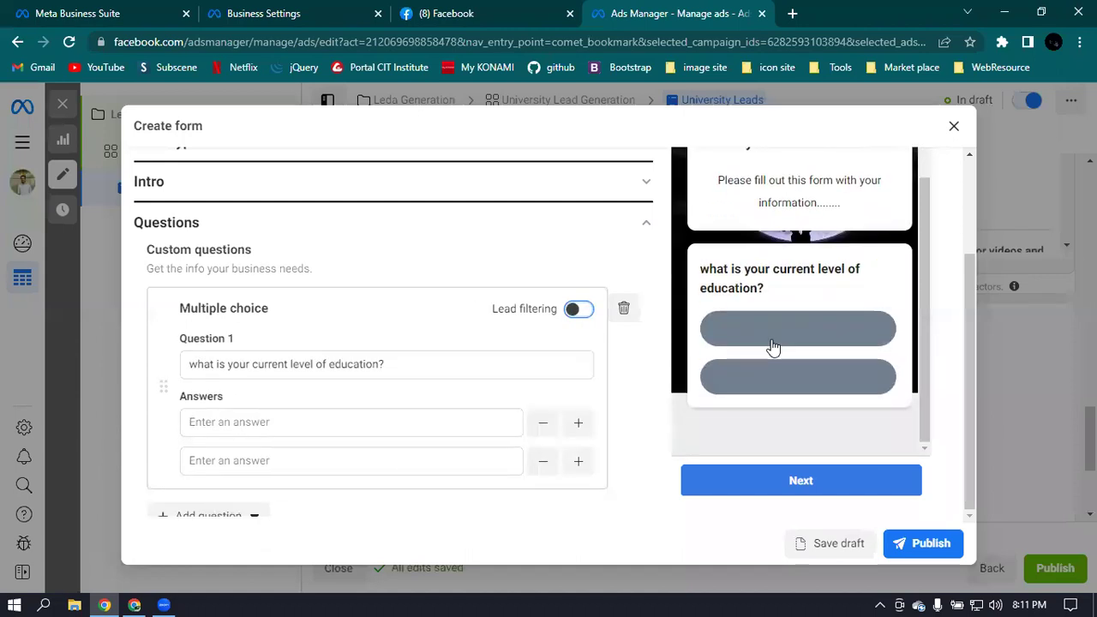
pyautogui.click(582, 318)
pyautogui.scroll(-3, 781, 320)
pyautogui.click(575, 315)
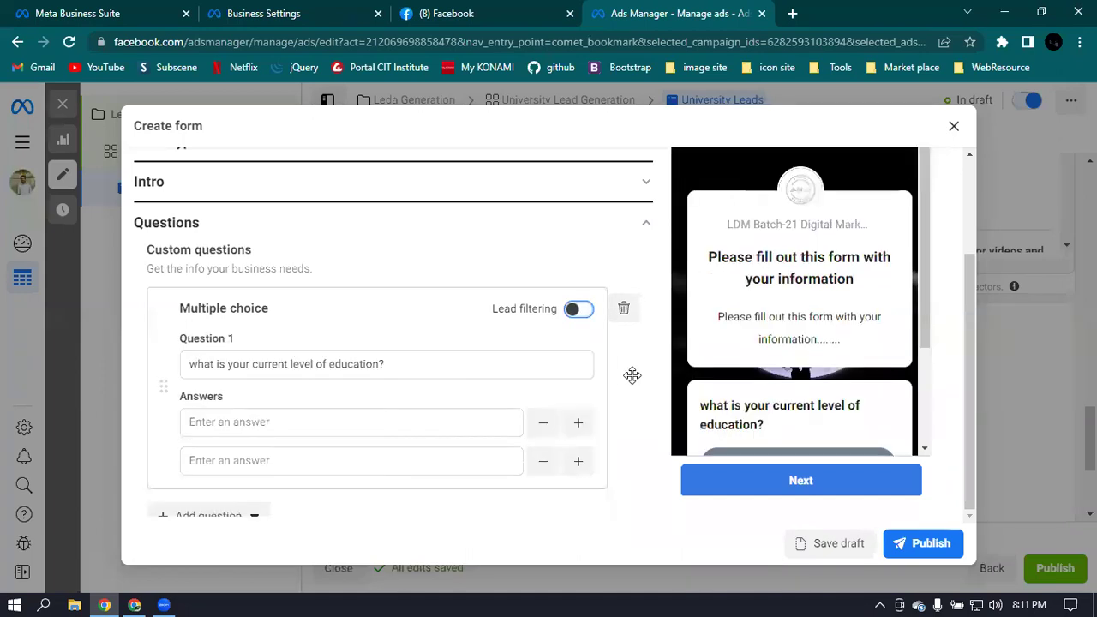
# Add an appointment request to the custom questions, check it in the form preview and delete it again.
pyautogui.scroll(-2, 557, 368)
pyautogui.scroll(1, 338, 279)
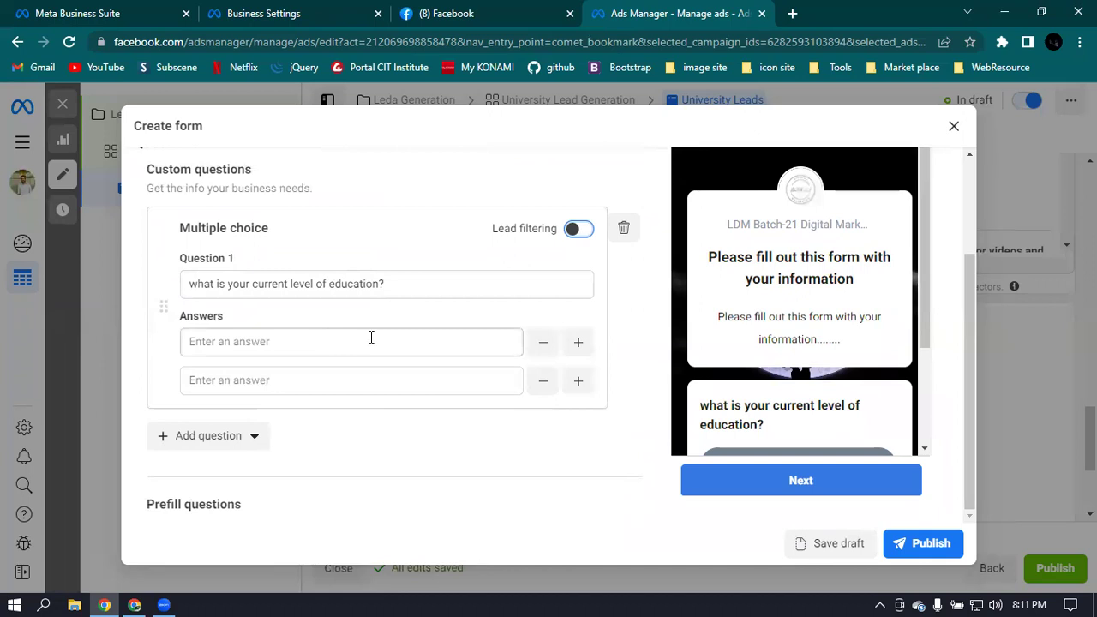
pyautogui.click(243, 437)
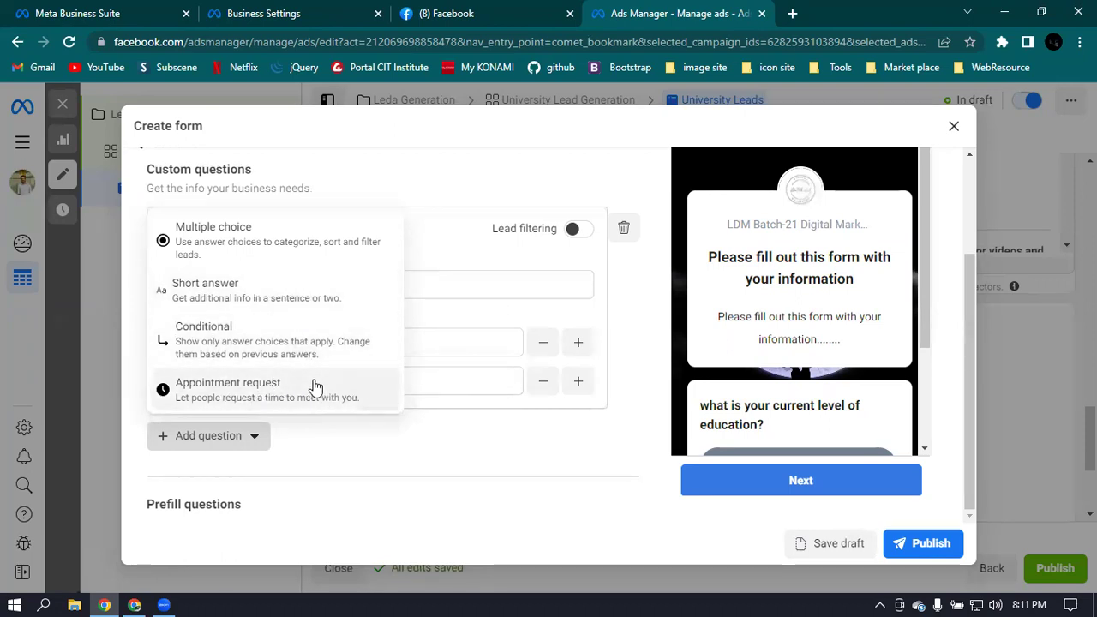
pyautogui.click(460, 457)
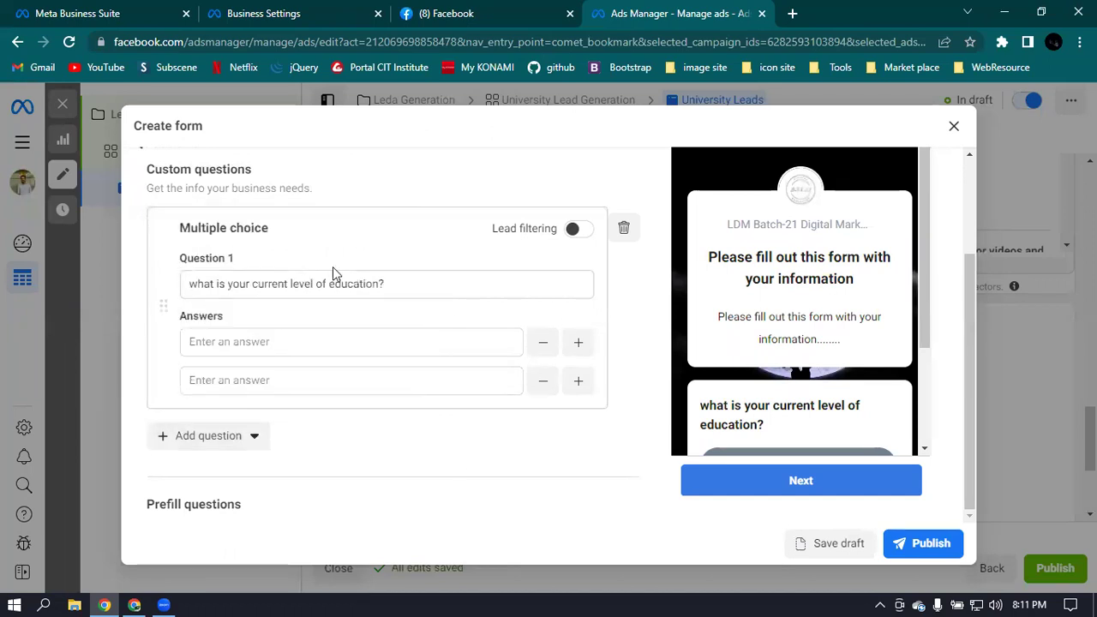
pyautogui.scroll(1, 333, 272)
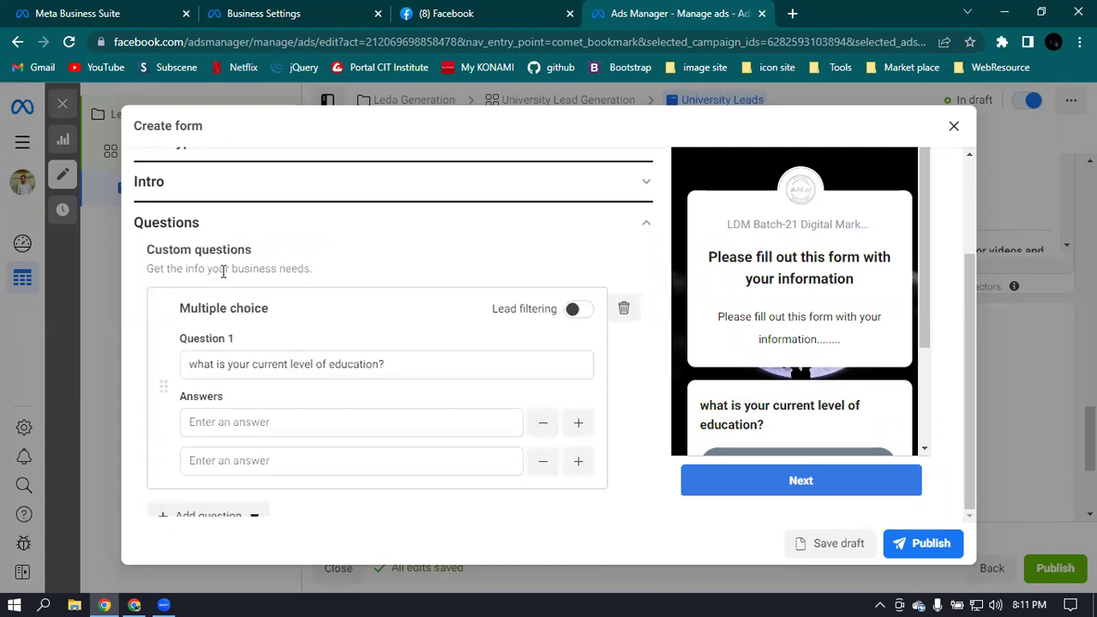
pyautogui.scroll(-1, 381, 382)
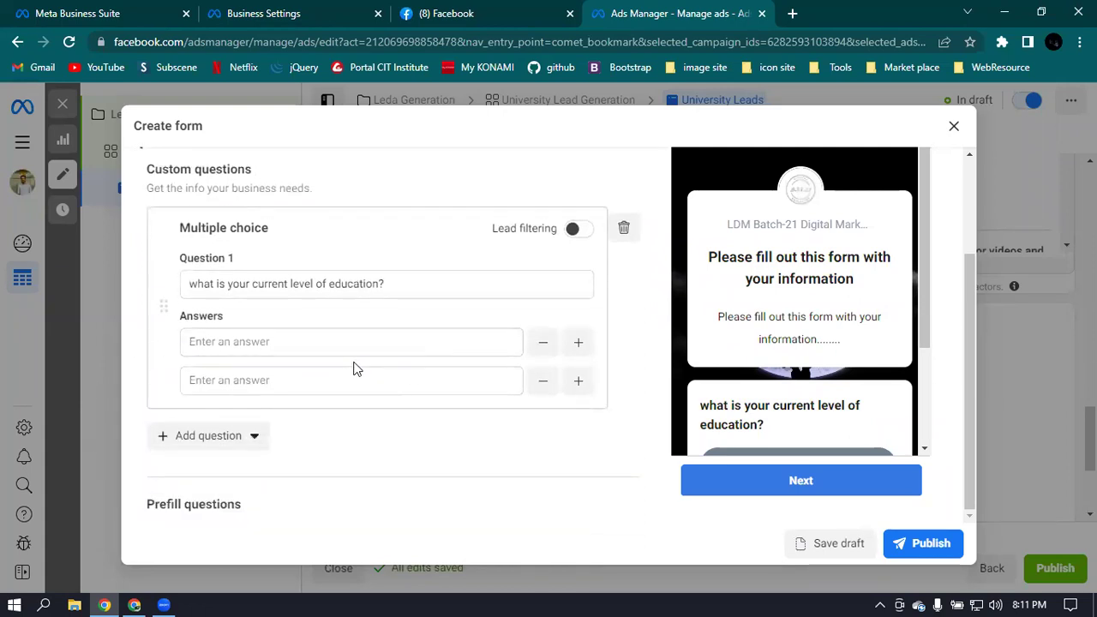
pyautogui.click(214, 438)
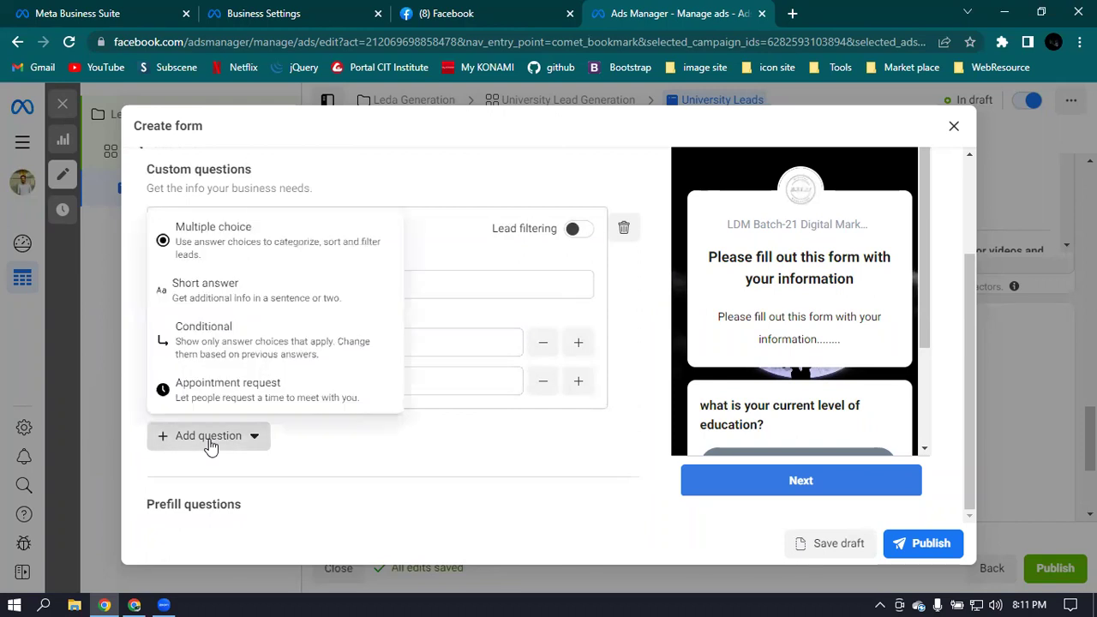
pyautogui.click(228, 388)
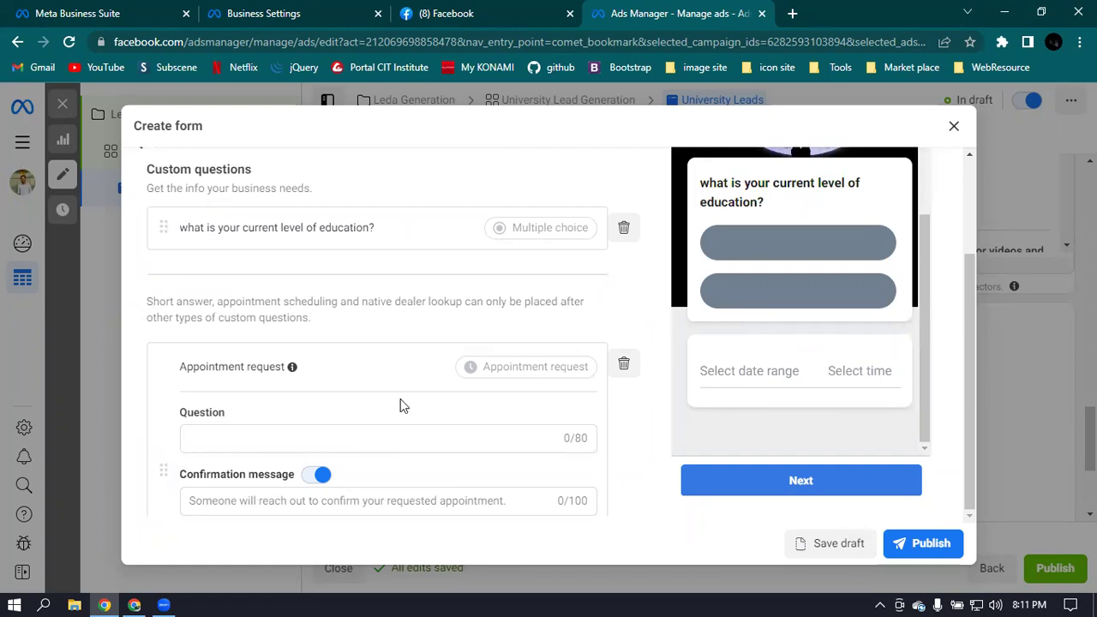
pyautogui.scroll(-1, 399, 405)
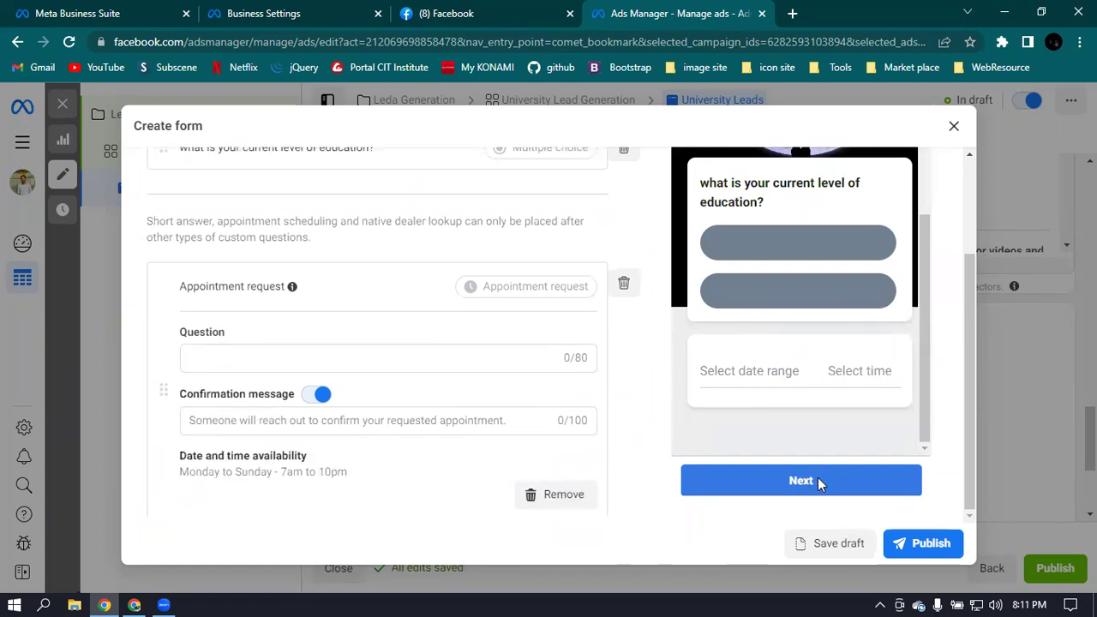
pyautogui.scroll(3, 784, 301)
pyautogui.scroll(-3, 831, 285)
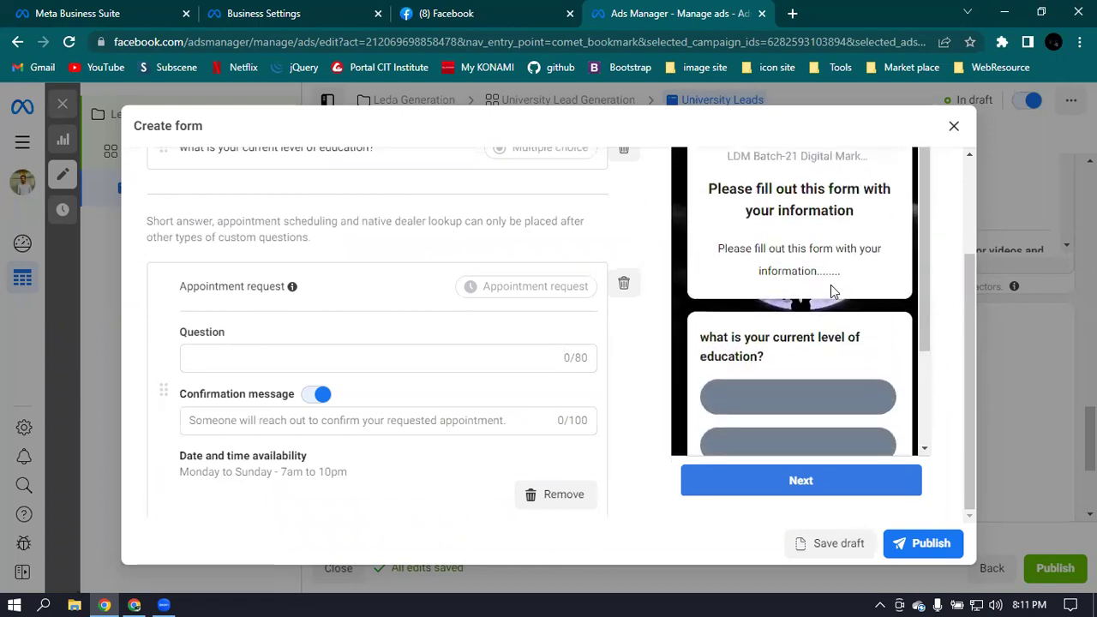
pyautogui.click(623, 285)
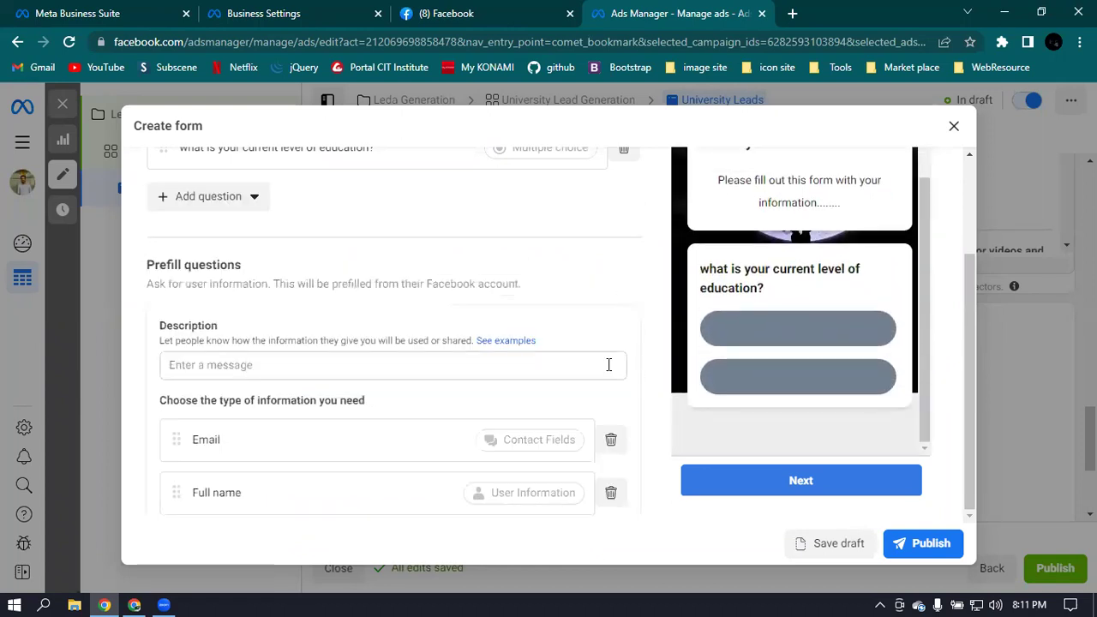
# Add the Phone number contact field to the information requested in the form's prefill questions.
pyautogui.scroll(-1, 558, 297)
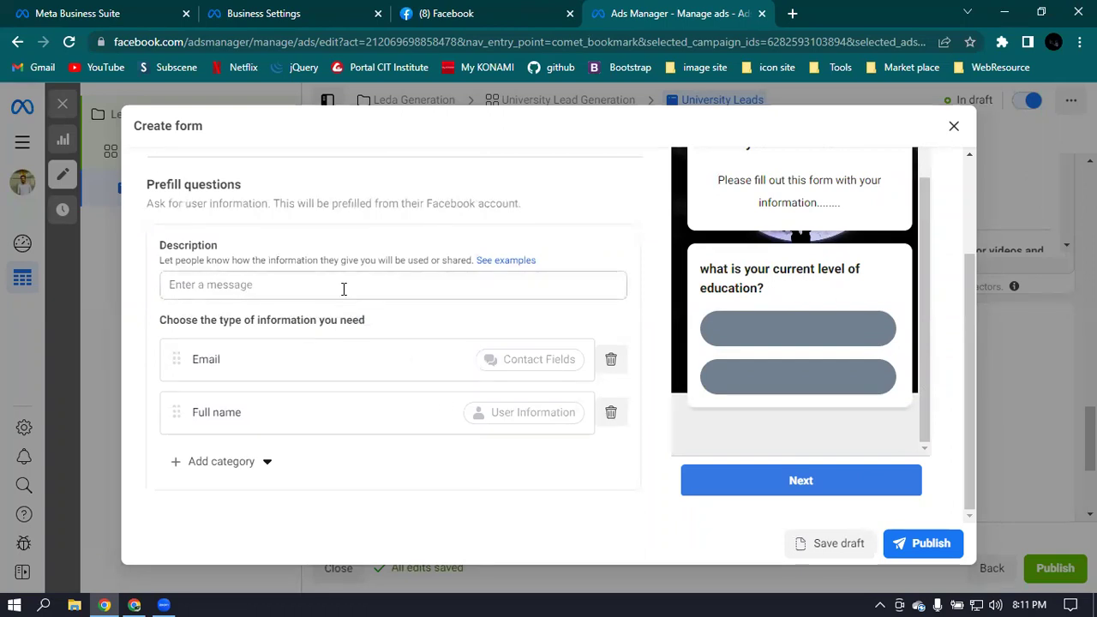
pyautogui.scroll(3, 423, 283)
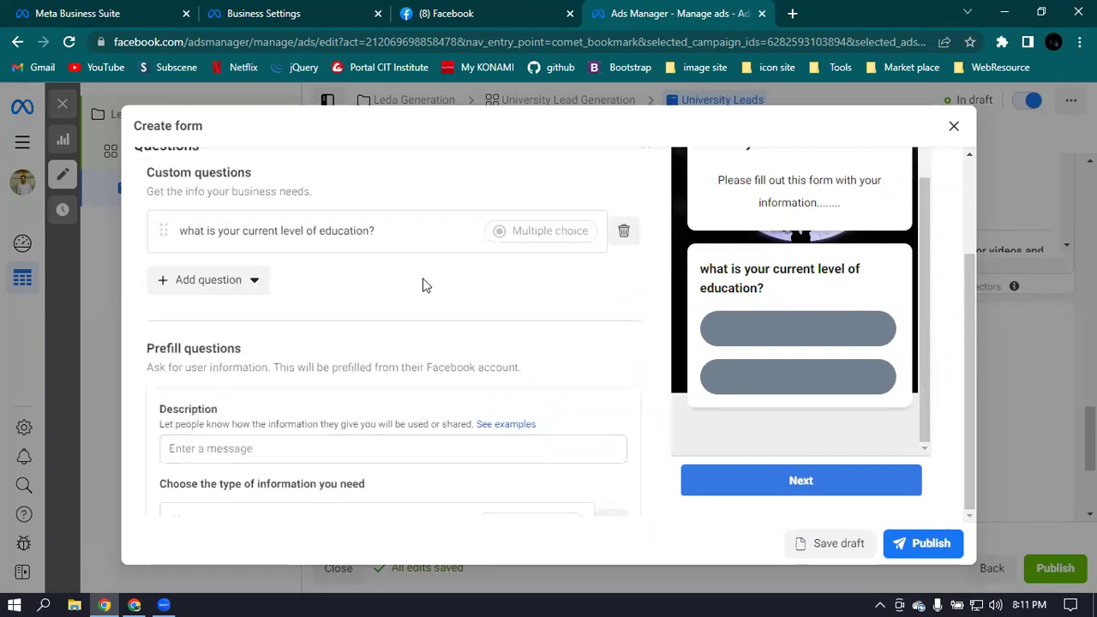
pyautogui.scroll(1, 423, 283)
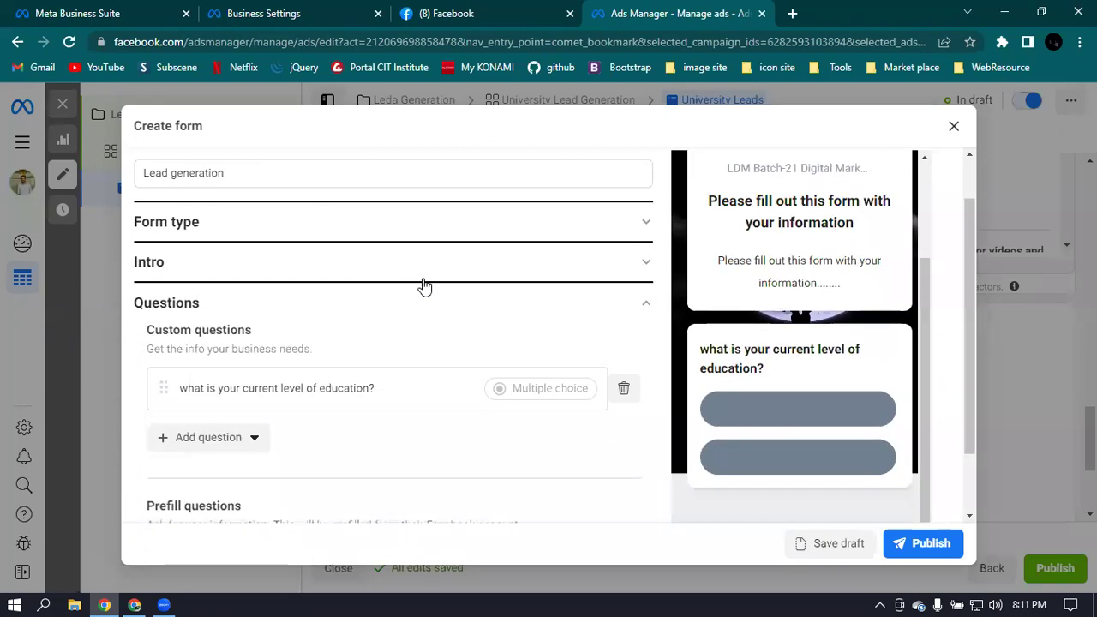
pyautogui.scroll(-1, 425, 285)
pyautogui.scroll(-1, 360, 347)
pyautogui.scroll(-1, 377, 349)
pyautogui.scroll(-2, 399, 351)
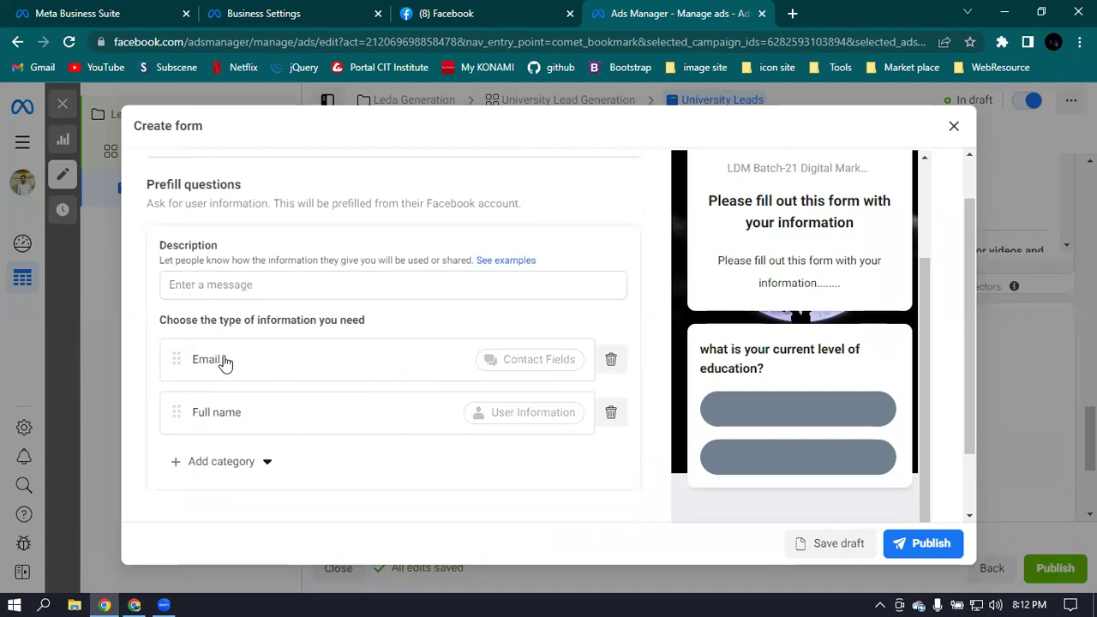
pyautogui.click(226, 463)
pyautogui.moveTo(246, 403)
pyautogui.moveTo(263, 320)
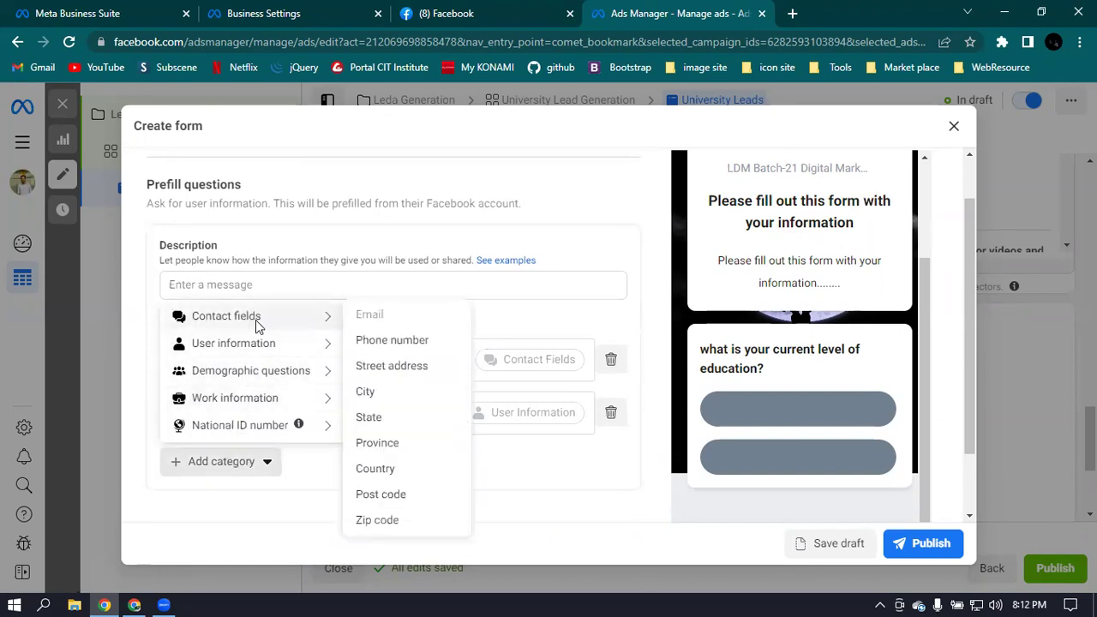
pyautogui.click(275, 324)
pyautogui.click(271, 321)
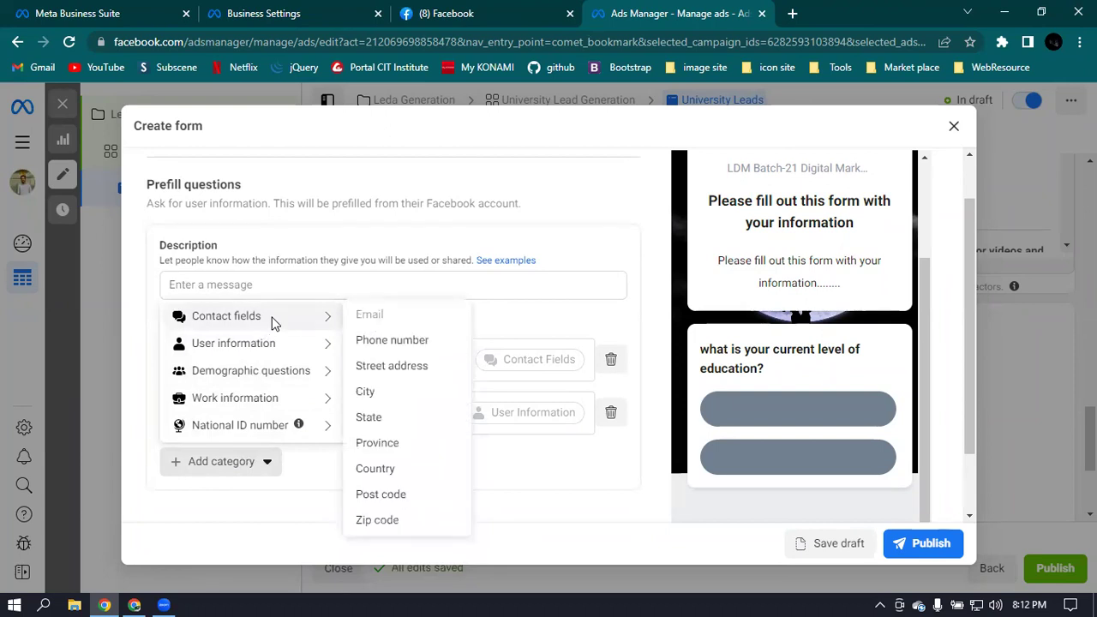
pyautogui.click(392, 343)
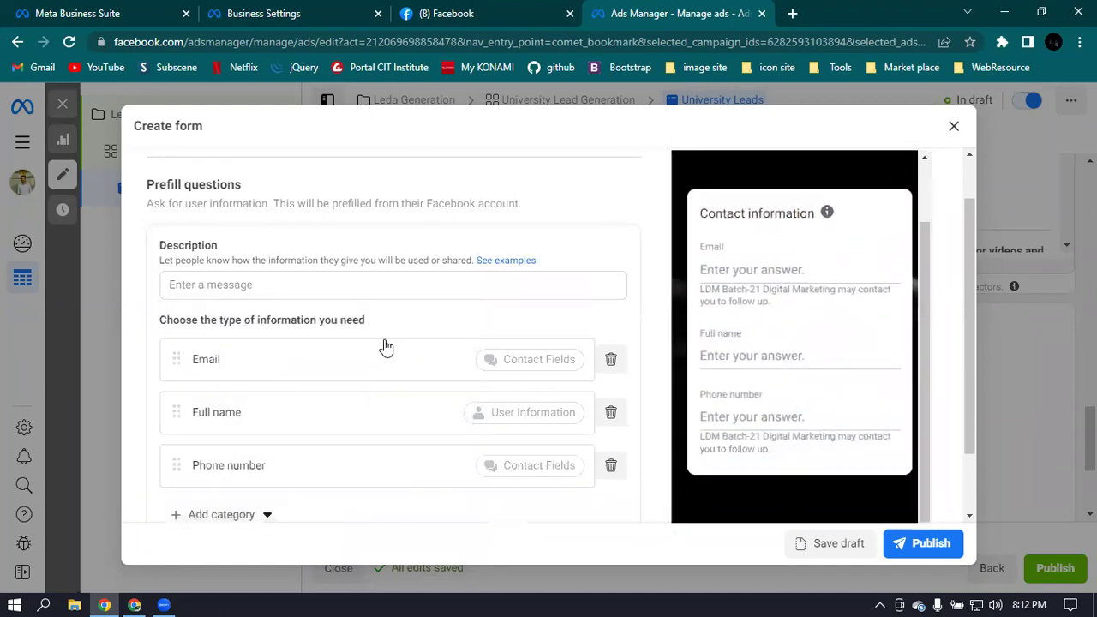
# Add Gender from the demographic questions to the prefill information.
pyautogui.click(196, 519)
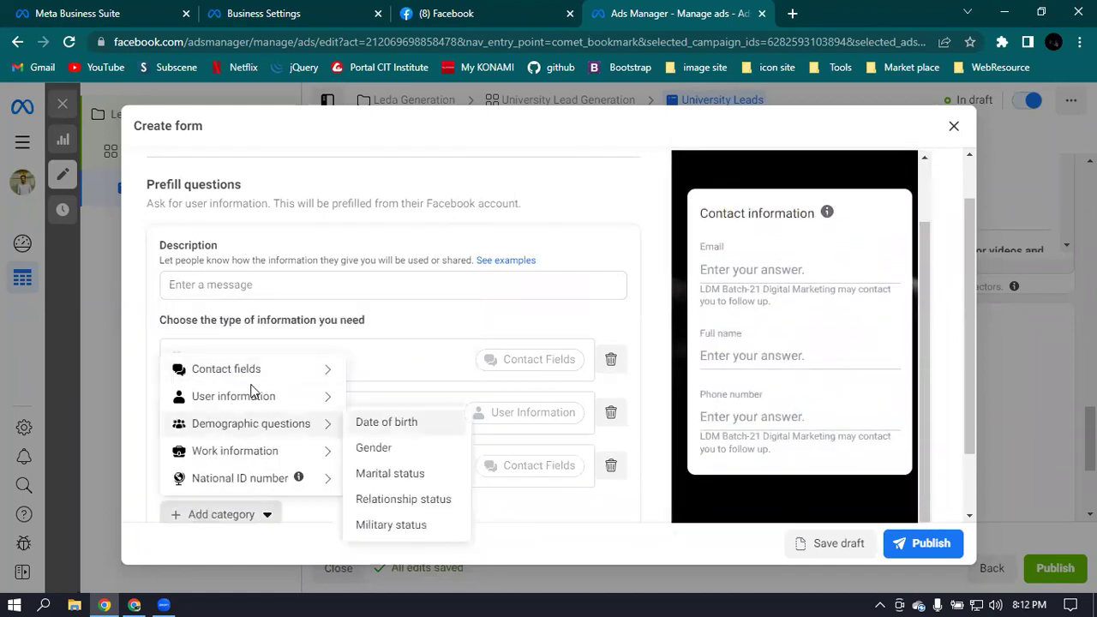
pyautogui.moveTo(261, 410)
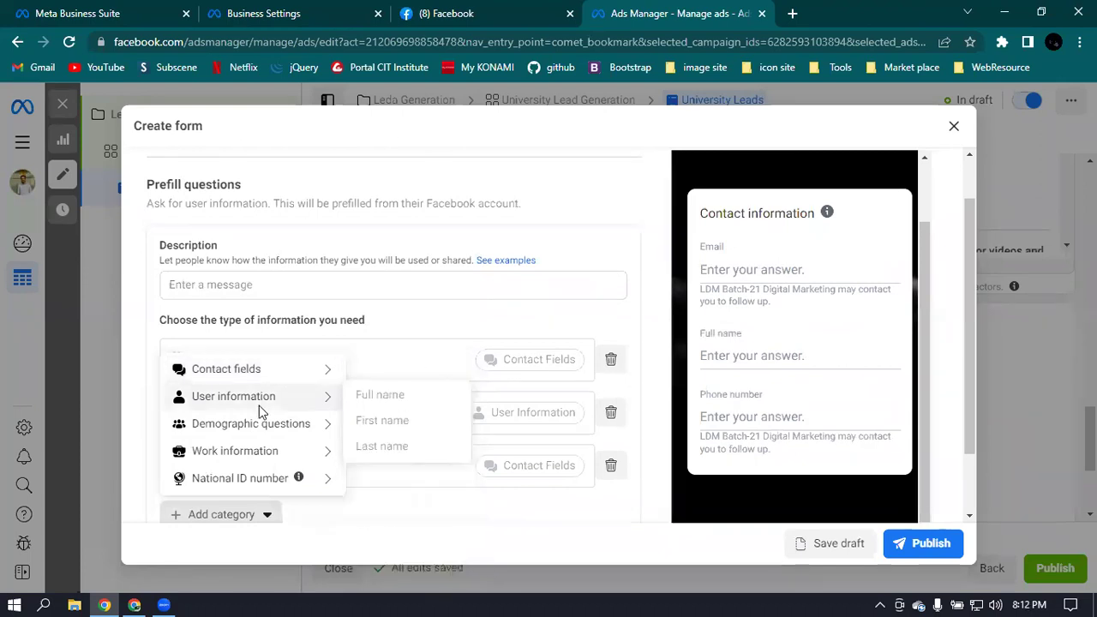
pyautogui.moveTo(281, 427)
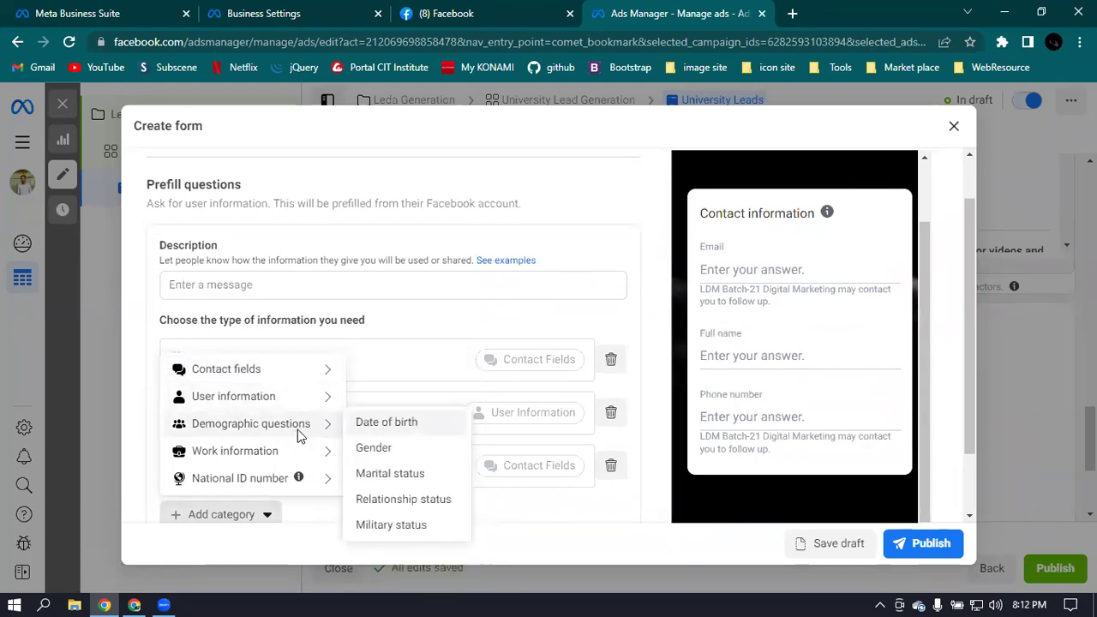
pyautogui.click(378, 449)
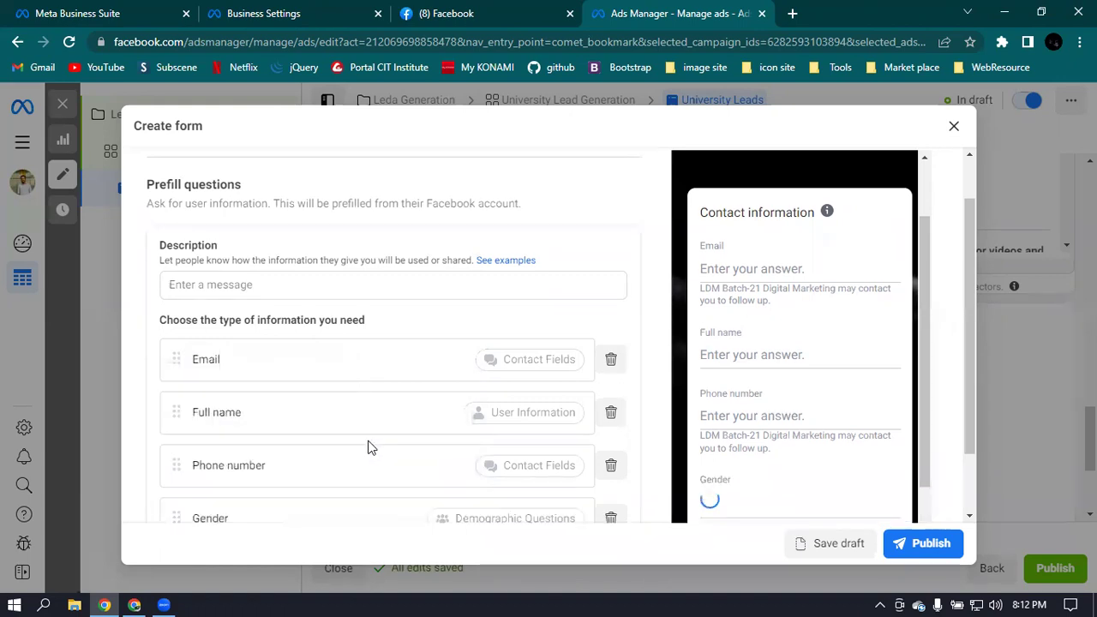
# Add the Country contact field to the prefill information.
pyautogui.scroll(-1, 374, 395)
pyautogui.click(253, 499)
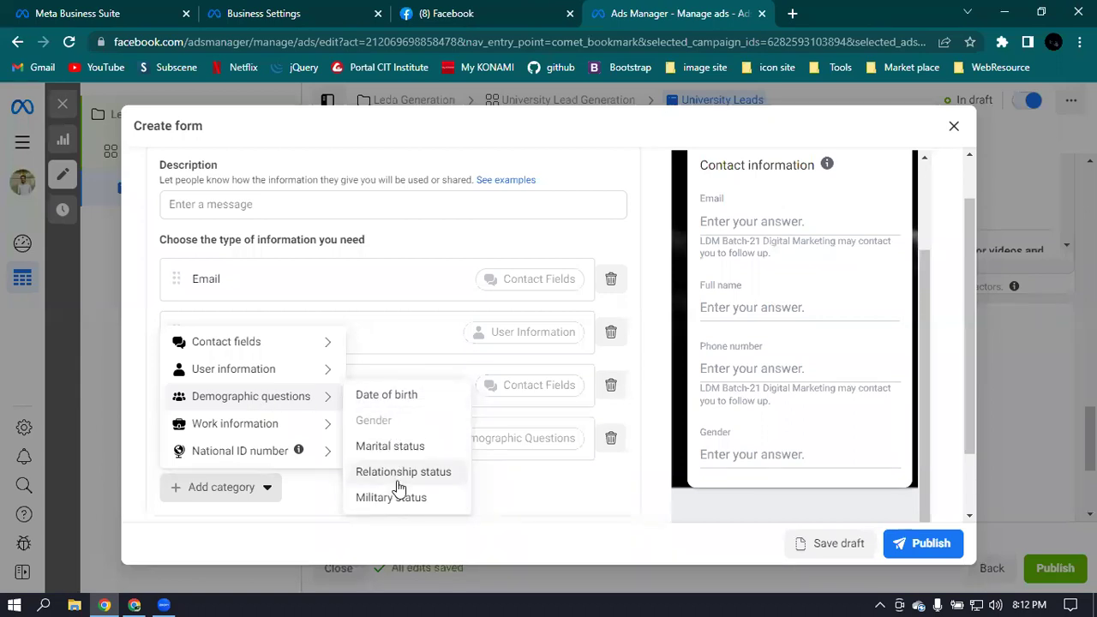
pyautogui.moveTo(294, 448)
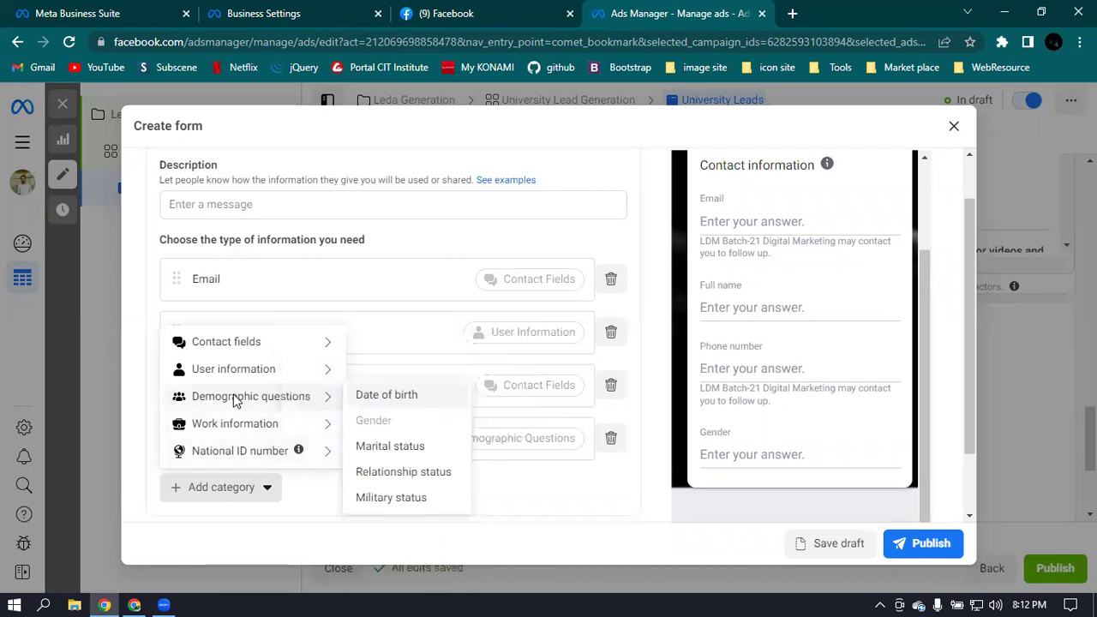
pyautogui.moveTo(263, 345)
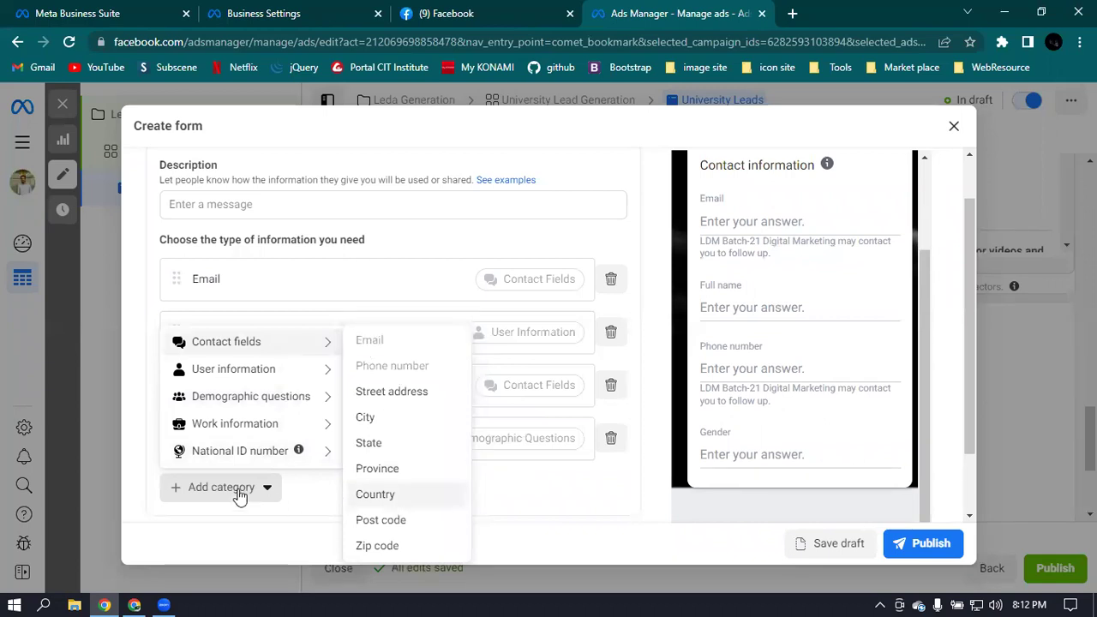
pyautogui.scroll(-2, 387, 385)
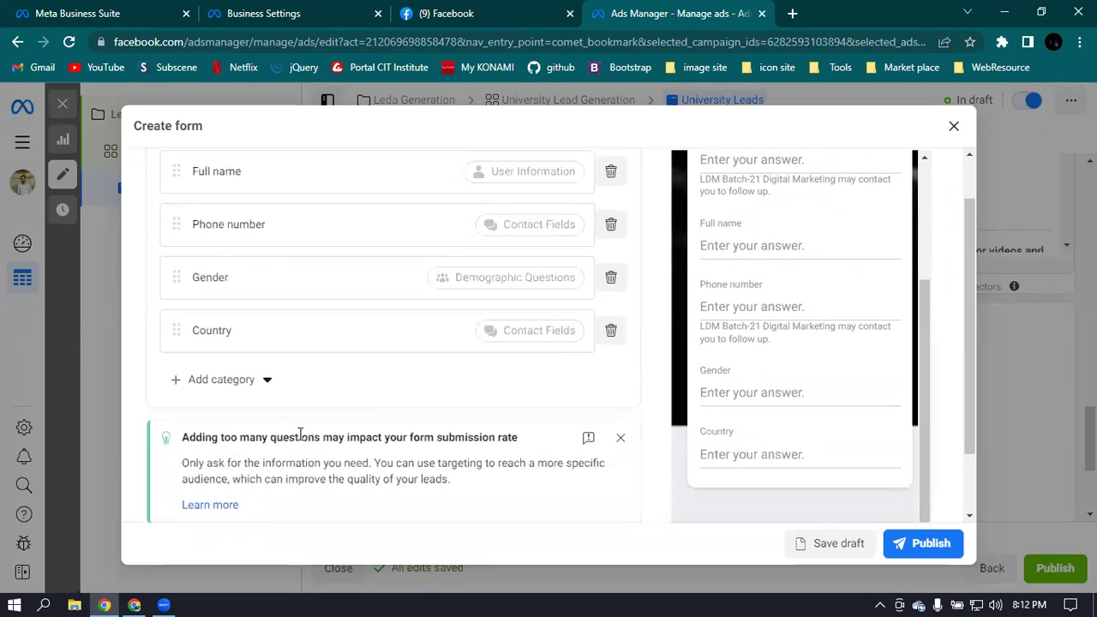
# Add the City contact field to the prefill information.
pyautogui.scroll(-1, 257, 438)
pyautogui.click(202, 300)
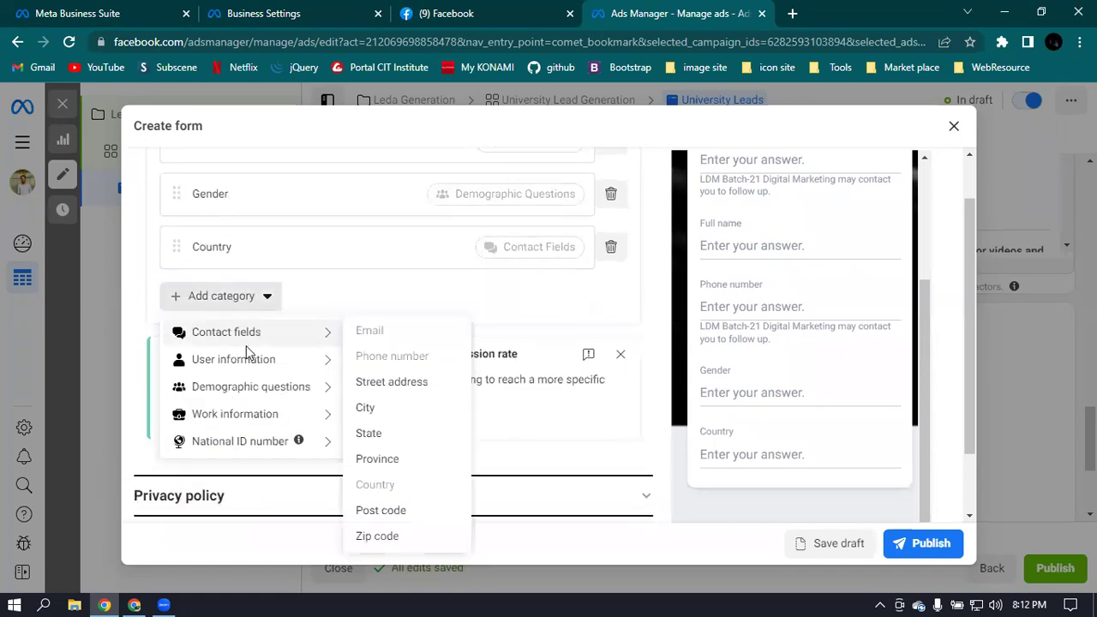
pyautogui.moveTo(292, 334)
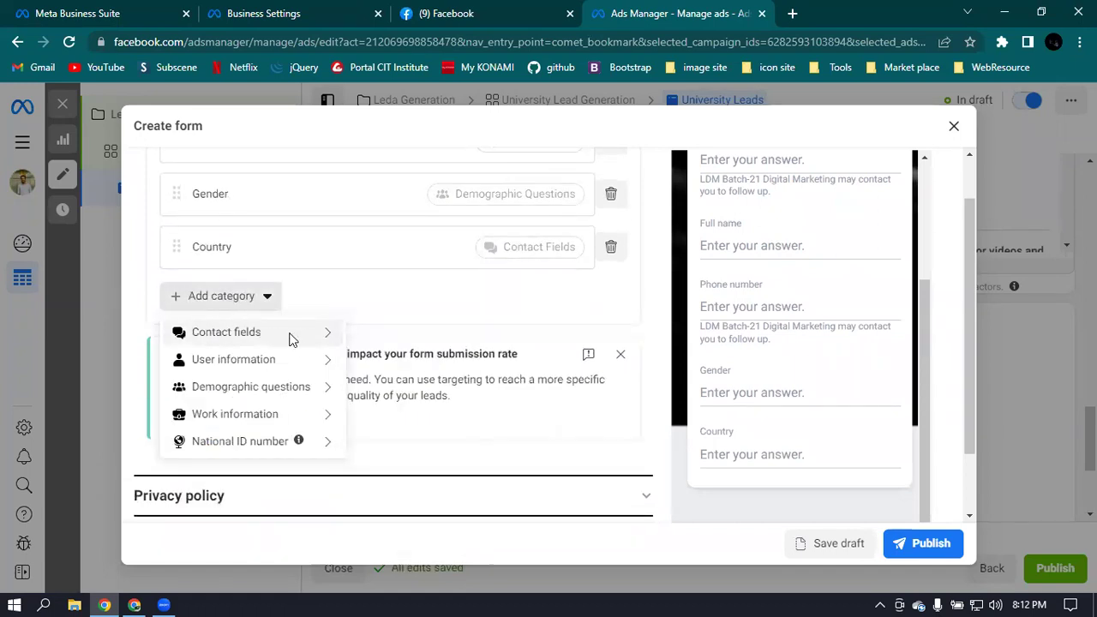
pyautogui.click(381, 416)
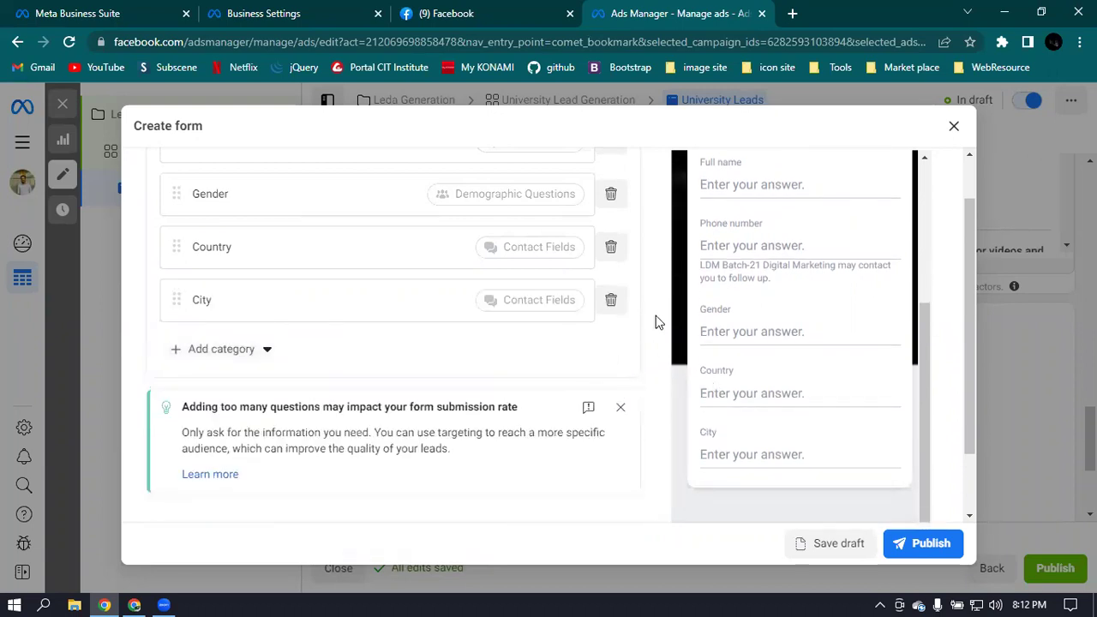
# Review the prefill description and the list of requested information fields.
pyautogui.scroll(4, 626, 304)
pyautogui.scroll(-3, 269, 284)
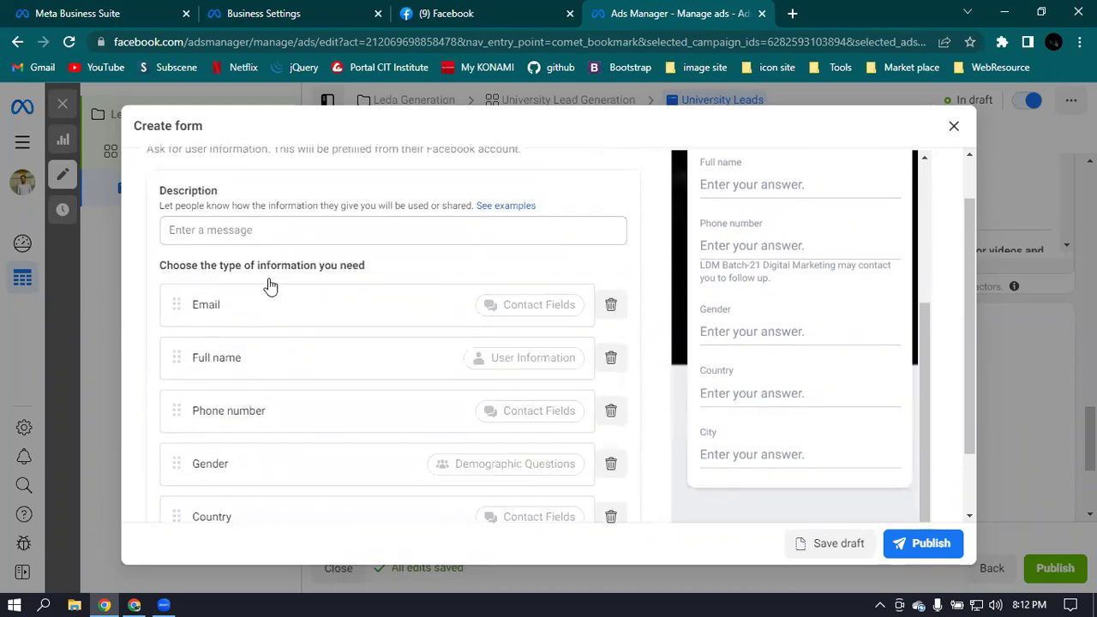
pyautogui.scroll(-1, 283, 292)
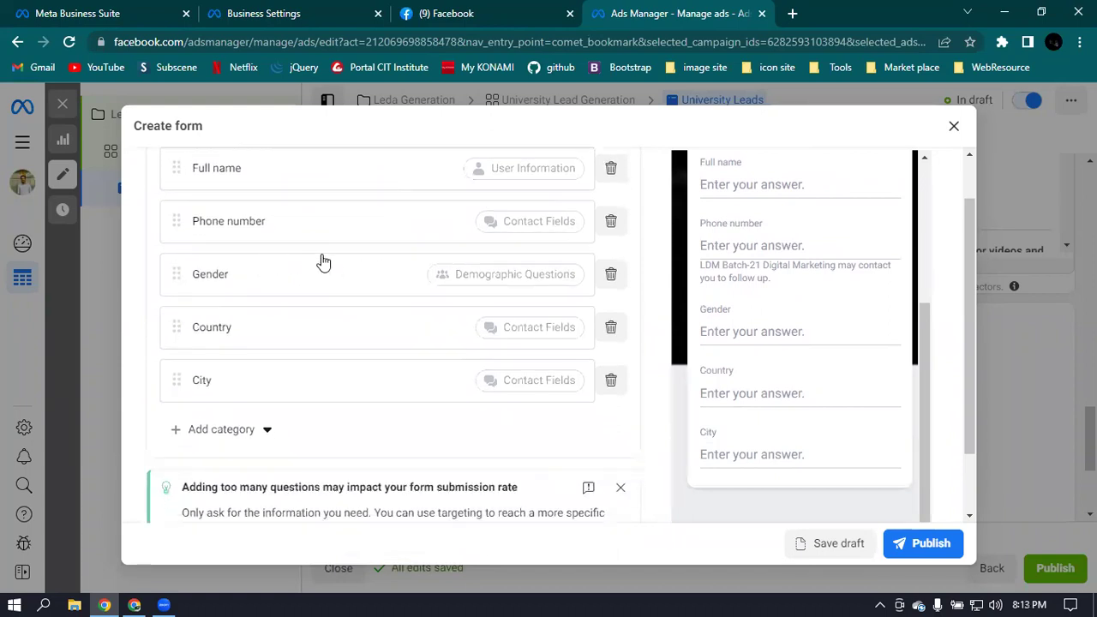
pyautogui.scroll(3, 320, 260)
pyautogui.scroll(3, 797, 260)
pyautogui.scroll(-3, 787, 255)
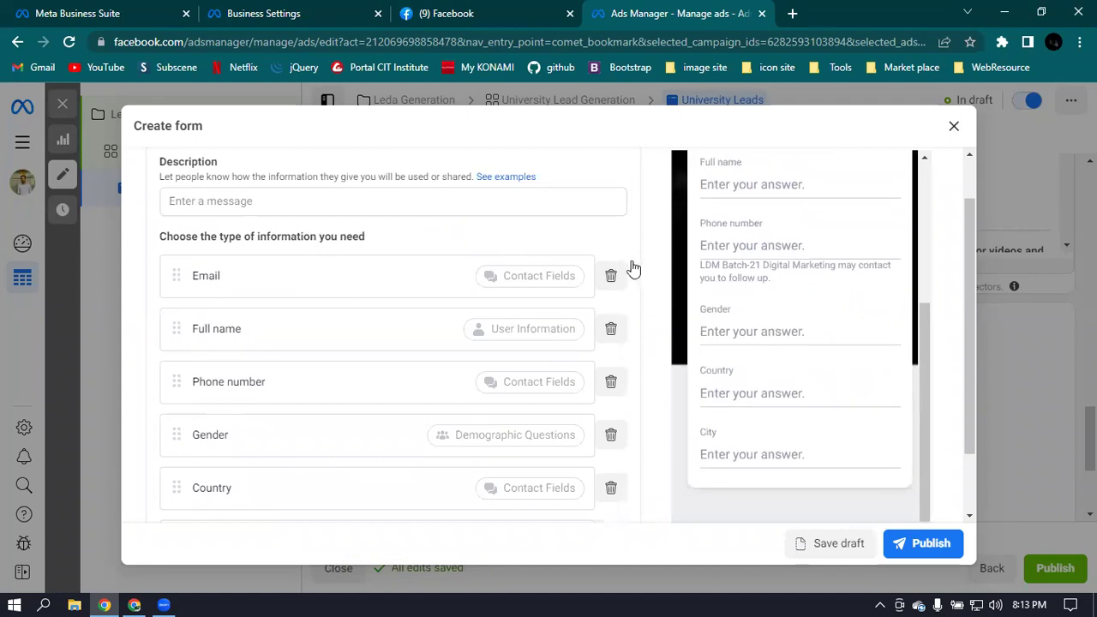
pyautogui.scroll(-2, 297, 334)
pyautogui.scroll(-5, 411, 433)
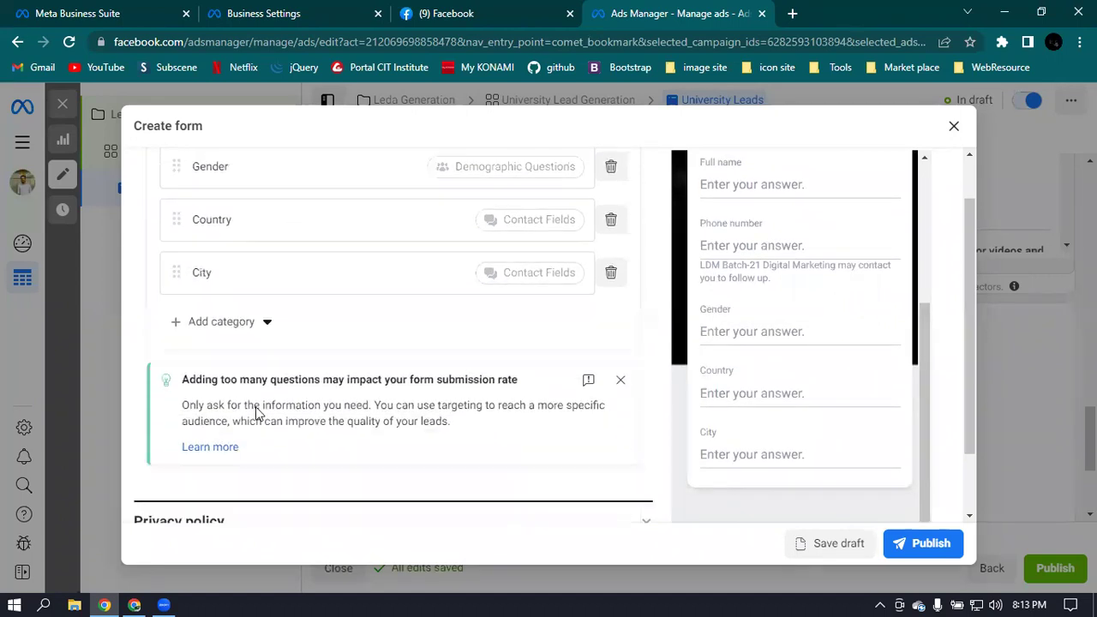
# Open the form's Privacy policy section and check its link and link text fields.
pyautogui.click(296, 426)
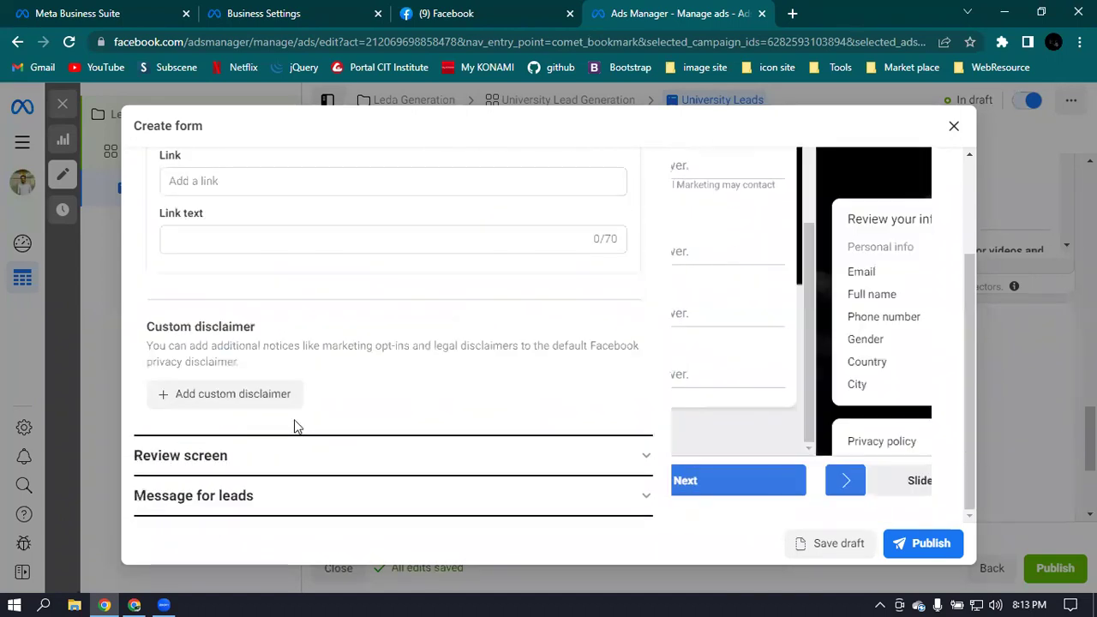
pyautogui.scroll(1, 377, 219)
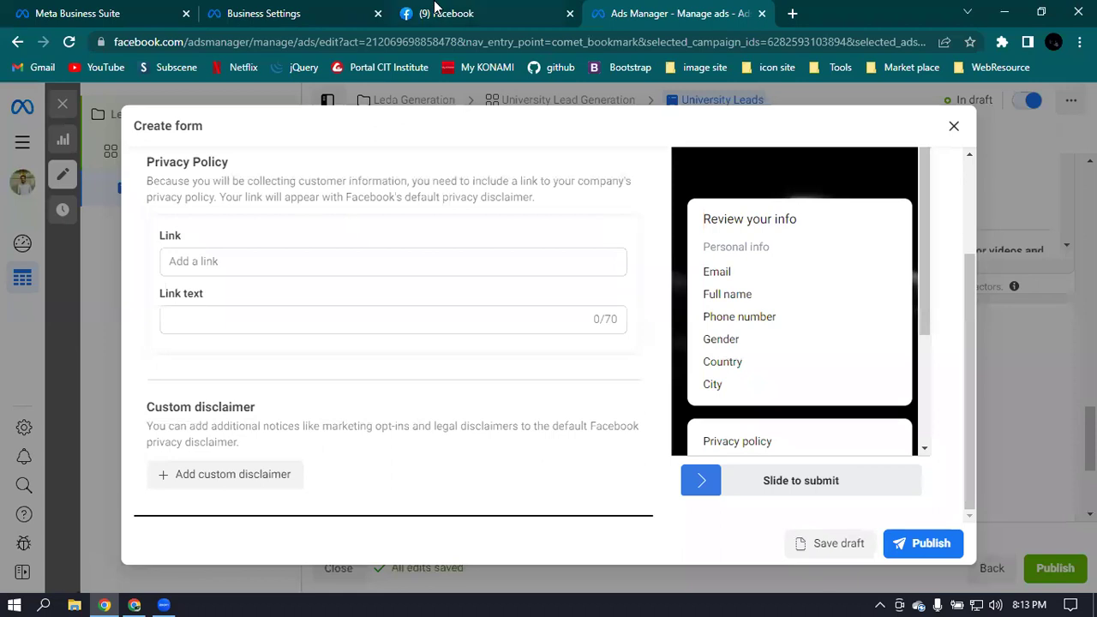
pyautogui.moveTo(435, 7)
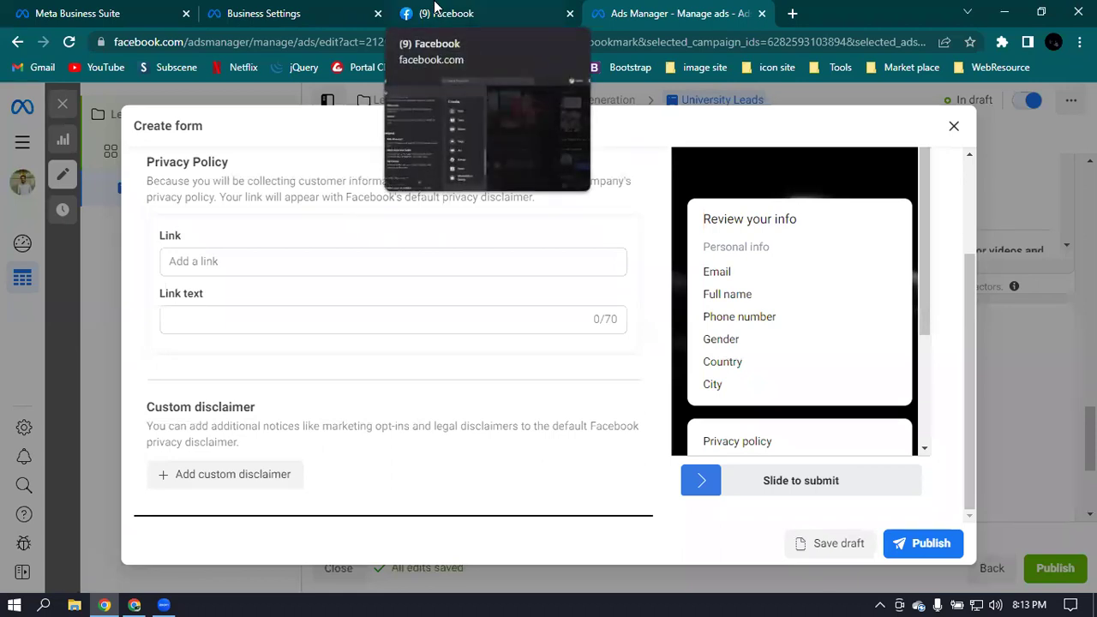
pyautogui.click(248, 266)
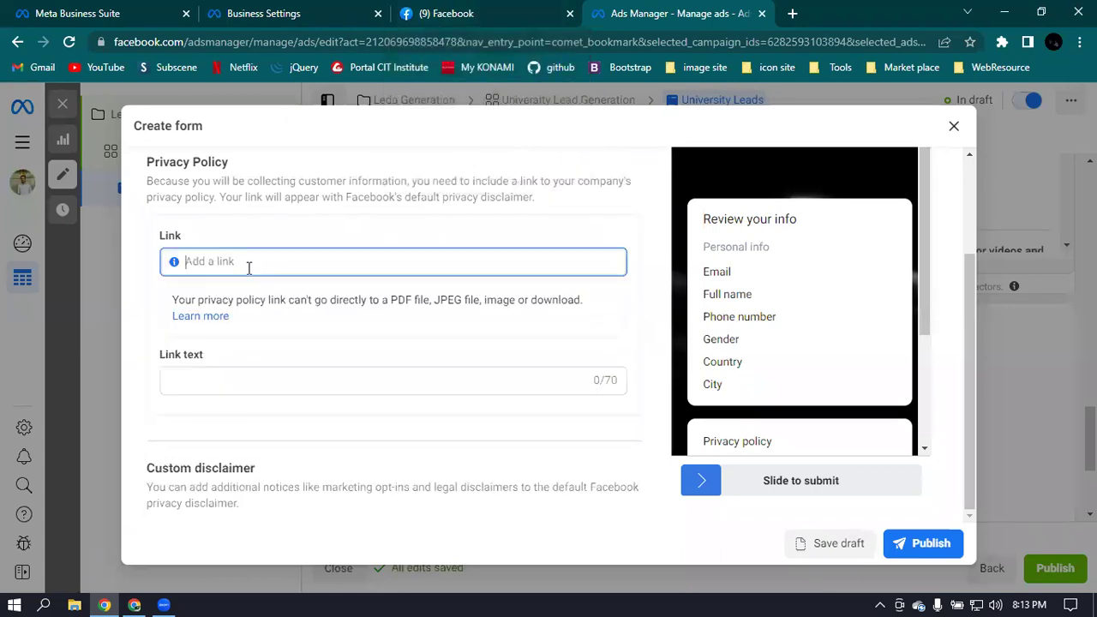
pyautogui.click(259, 380)
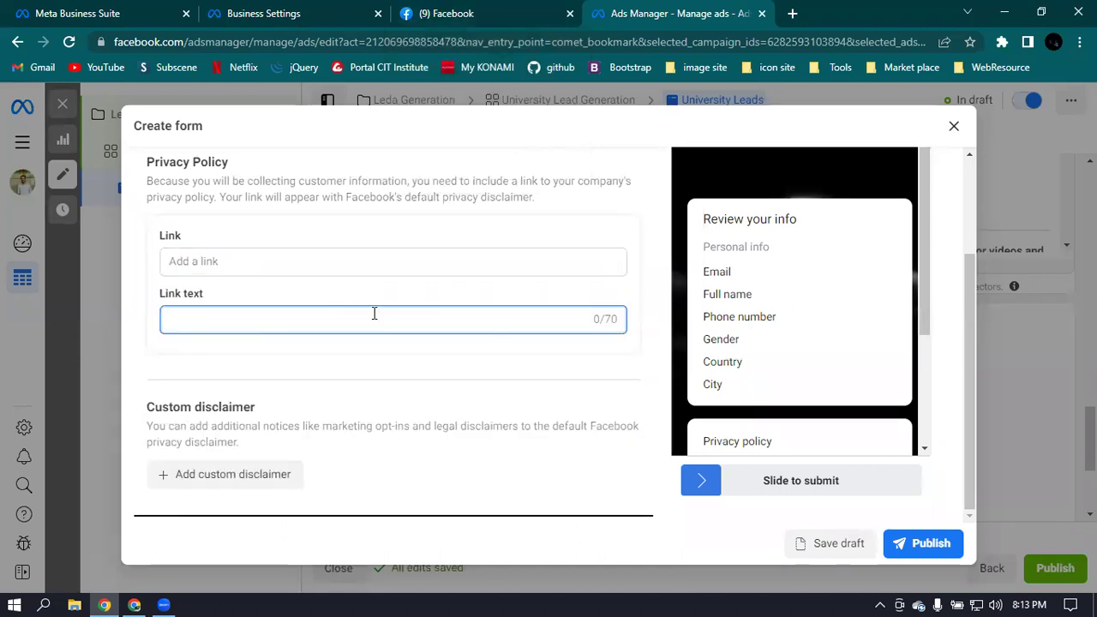
# Search Google for "facebook privacy policy" in a new browser tab.
pyautogui.click(793, 13)
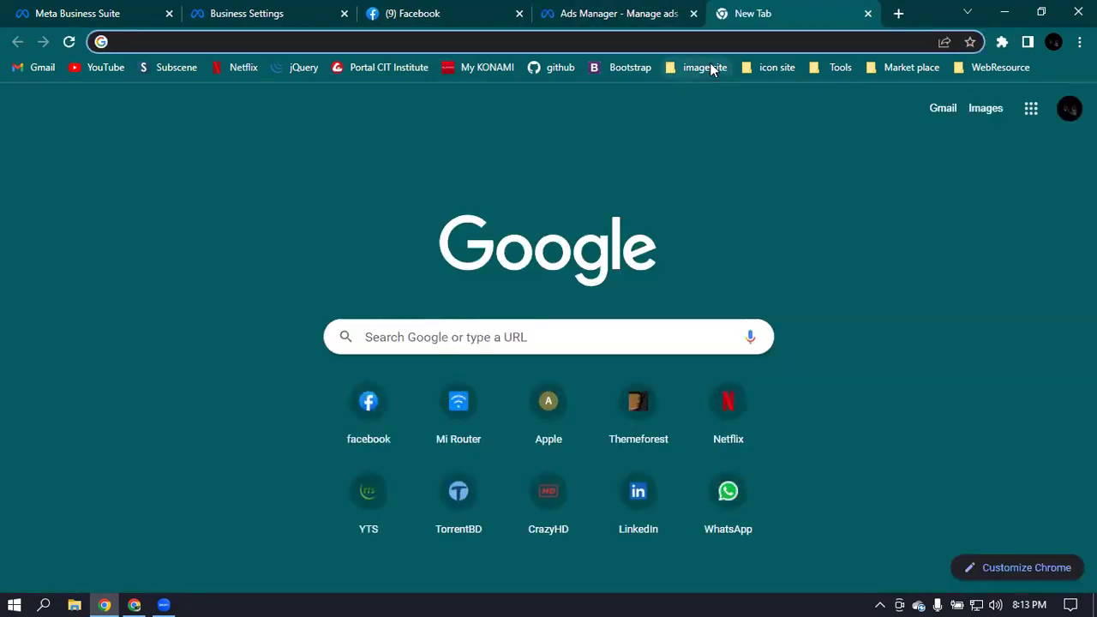
pyautogui.write('fo')
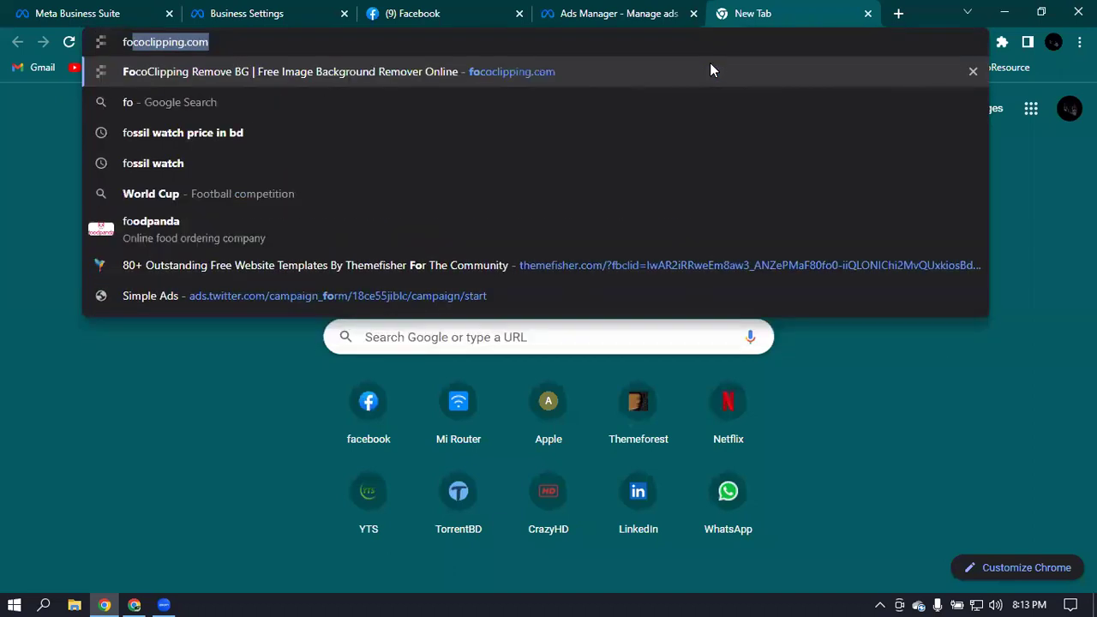
pyautogui.press('BackSpace')
pyautogui.write('ace')
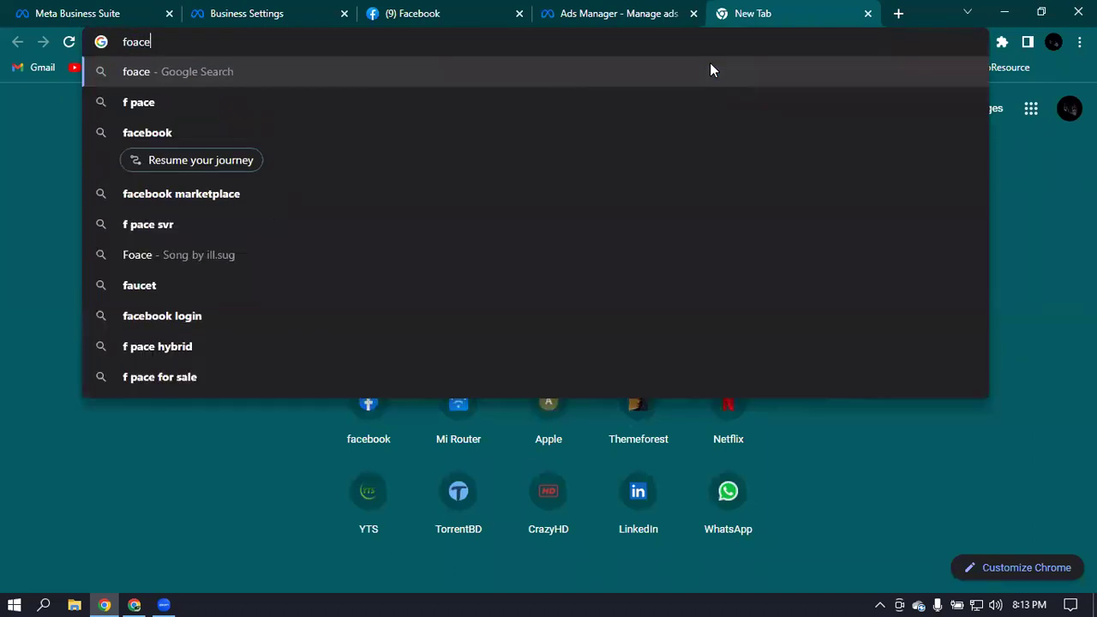
pyautogui.press('BackSpace')
pyautogui.press('BackSpace')
pyautogui.press('BackSpace')
pyautogui.press('BackSpace')
pyautogui.press('BackSpace')
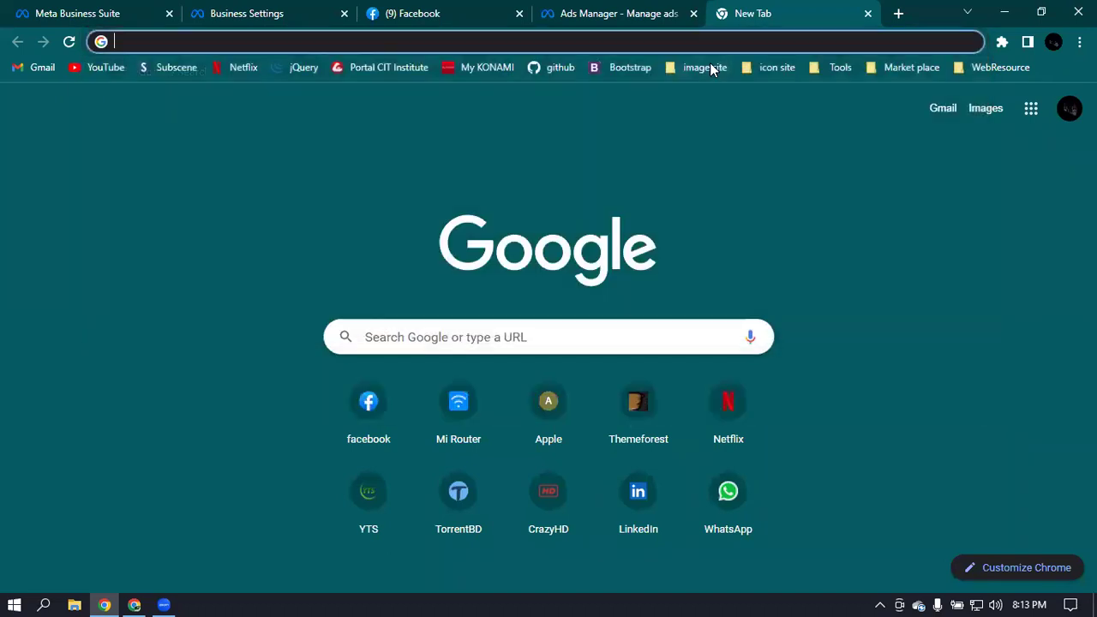
pyautogui.write('facebook')
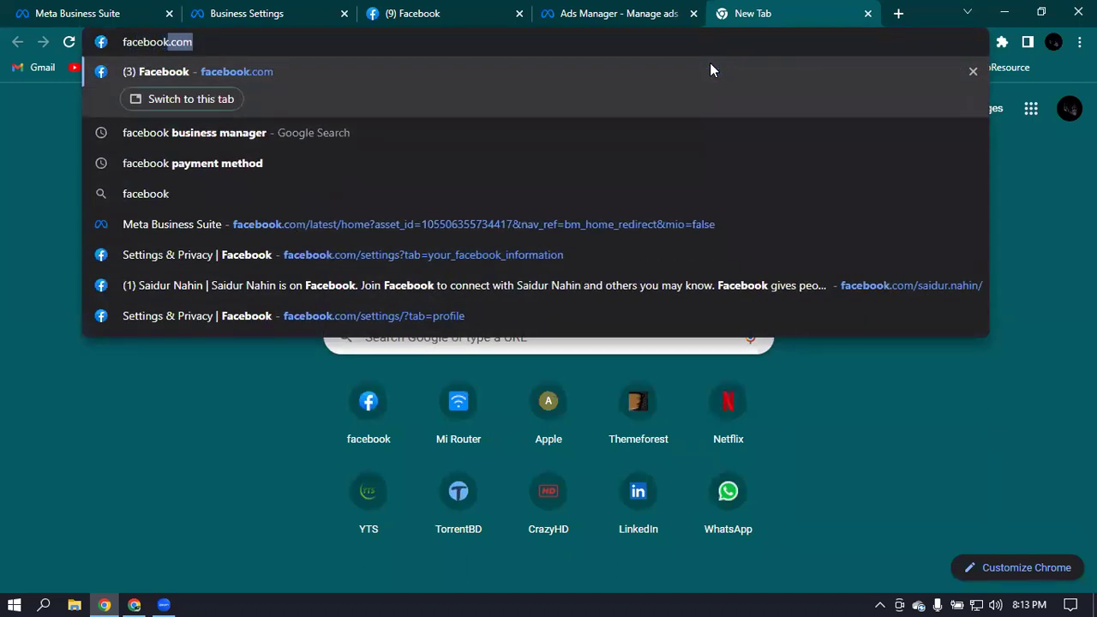
pyautogui.write(' pr')
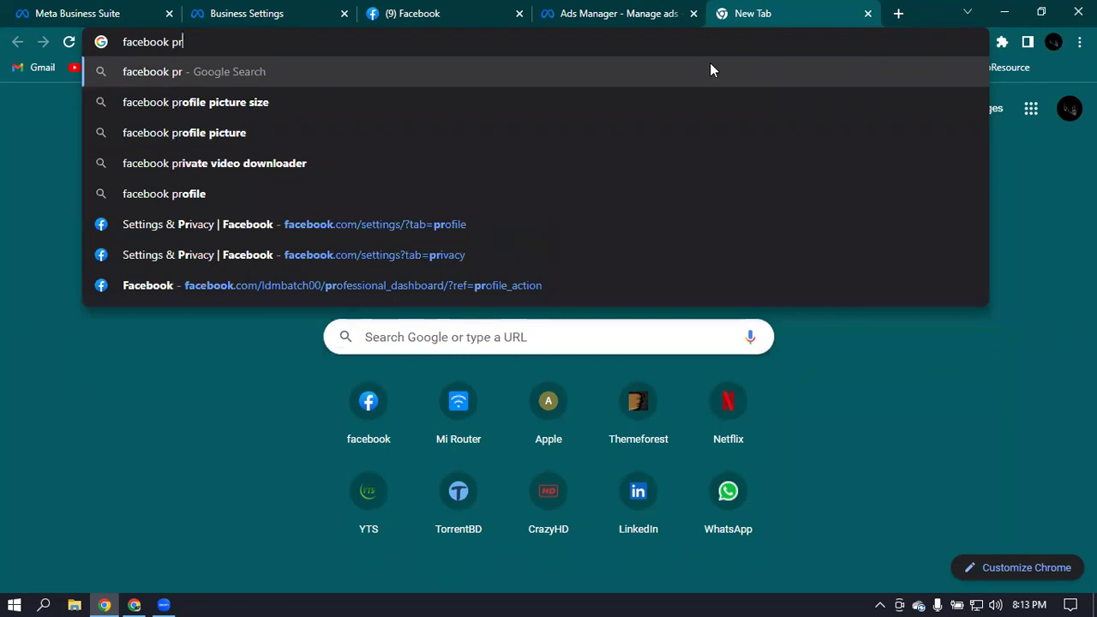
pyautogui.write('iv')
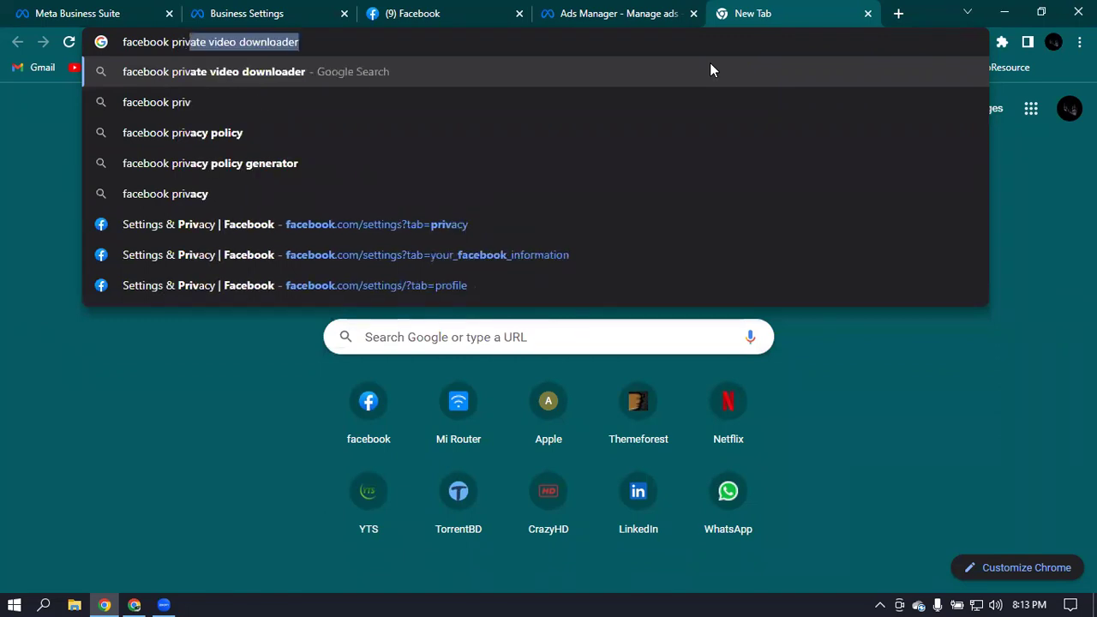
pyautogui.press('Down')
pyautogui.press('Down')
pyautogui.press('Return')
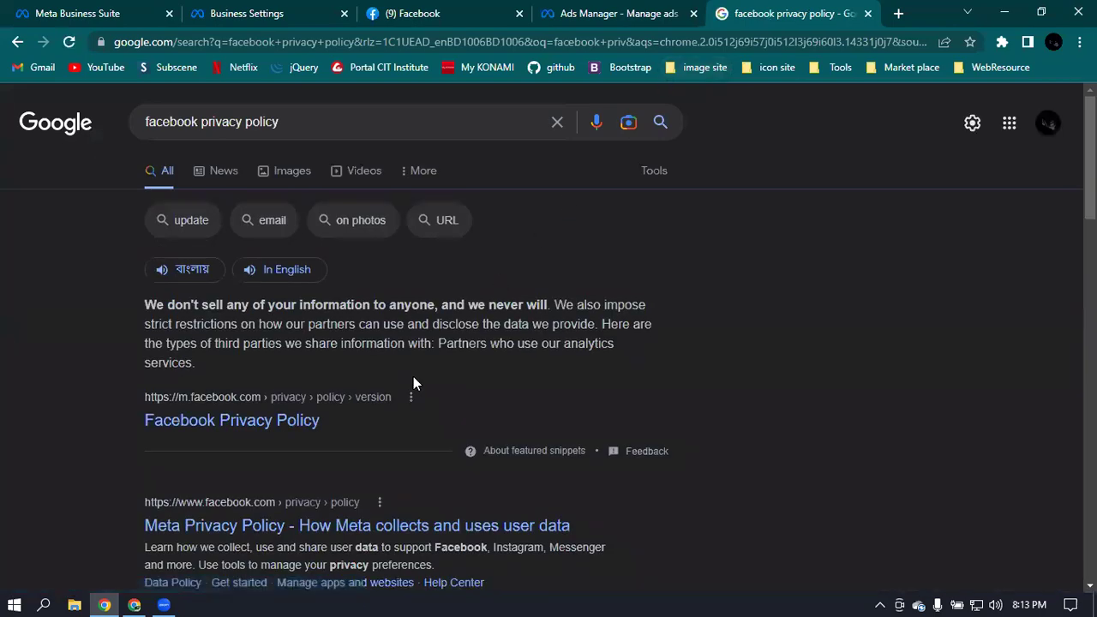
# Open the Facebook Privacy Policy search result and copy its web address.
pyautogui.click(245, 422)
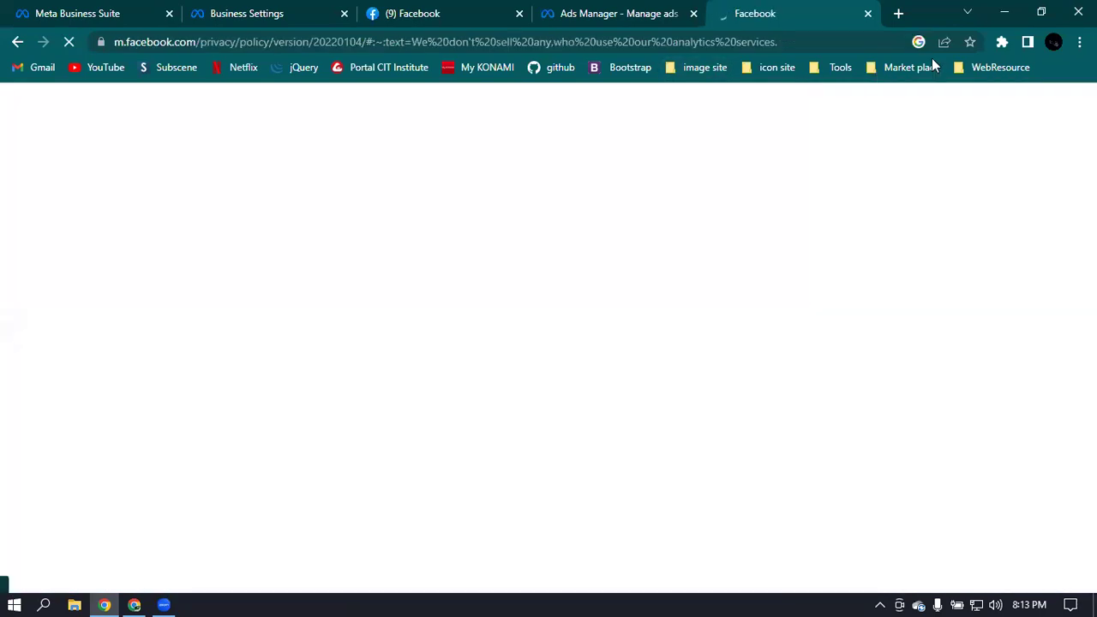
pyautogui.click(813, 43)
pyautogui.hotkey('ctrl', 'c')
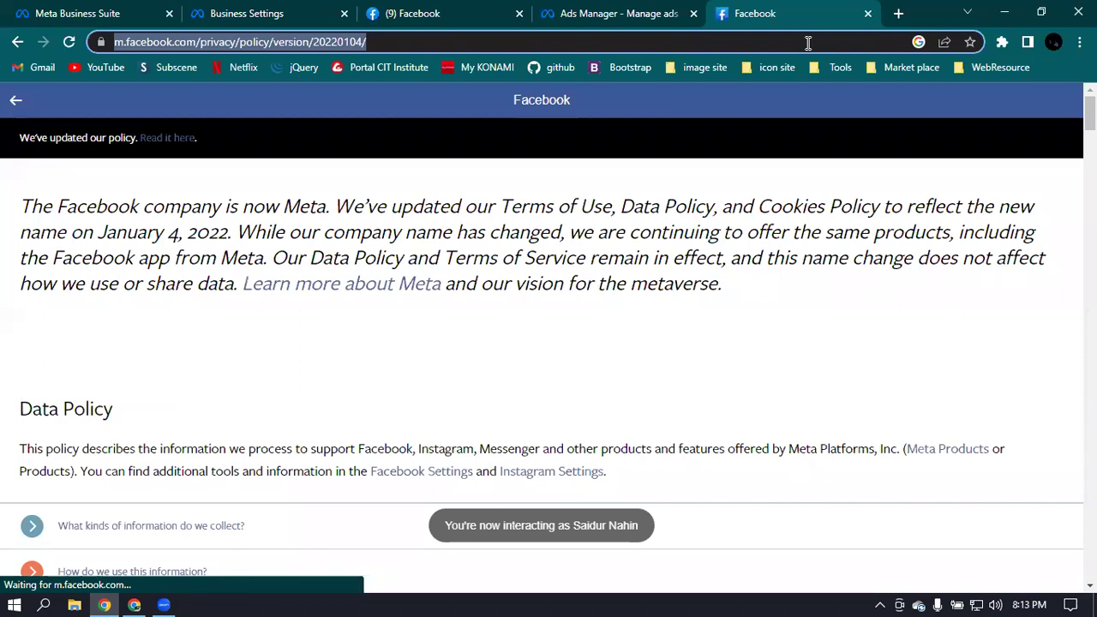
# Return to the form in Ads Manager and paste the copied address as the privacy policy link.
pyautogui.click(443, 12)
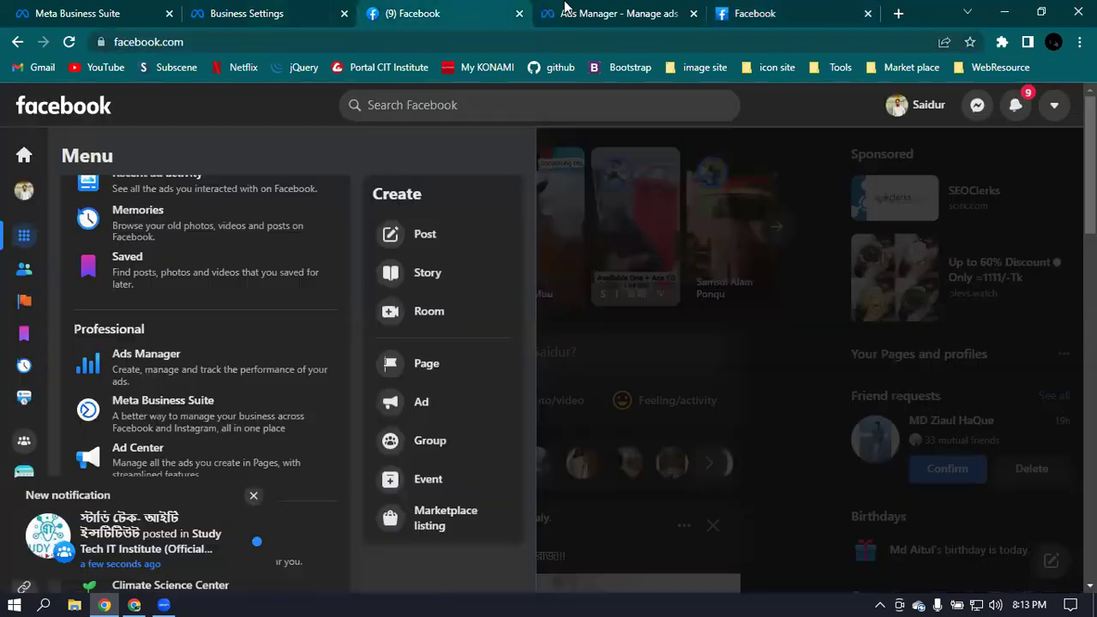
pyautogui.click(557, 12)
pyautogui.click(229, 261)
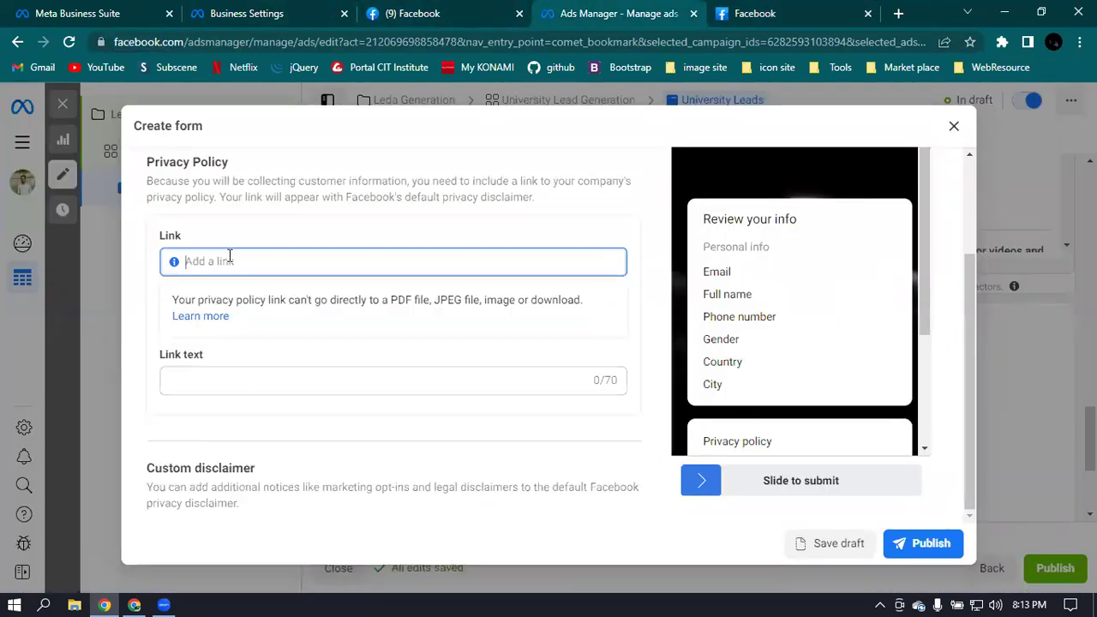
pyautogui.hotkey('ctrl', 'v')
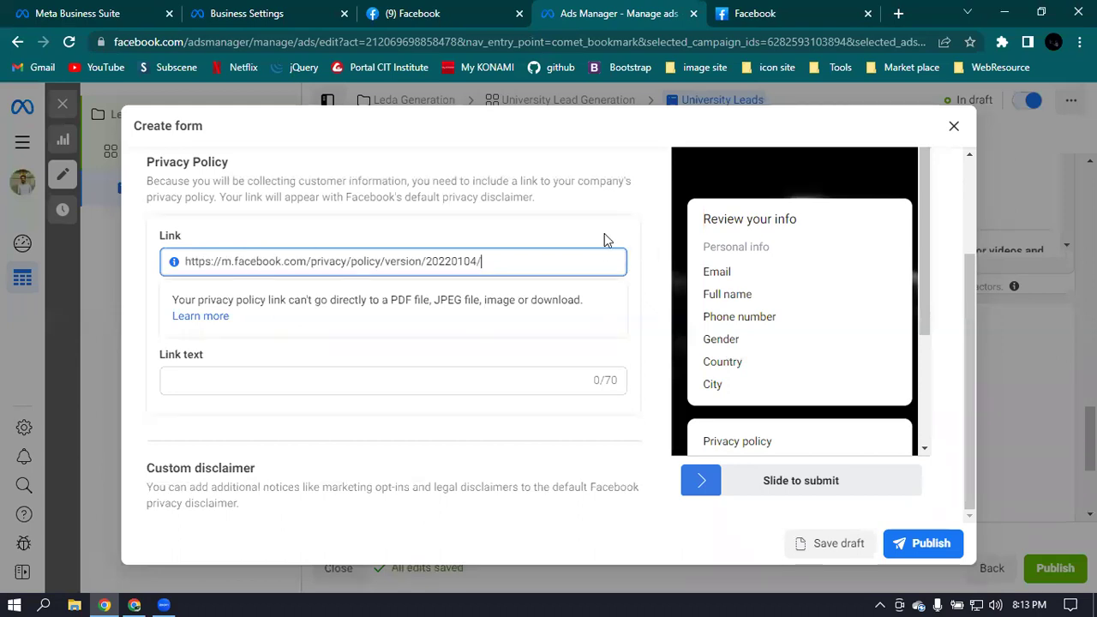
# Check the privacy policy's link text and custom disclaimer options, and open the Review screen section.
pyautogui.scroll(-2, 600, 254)
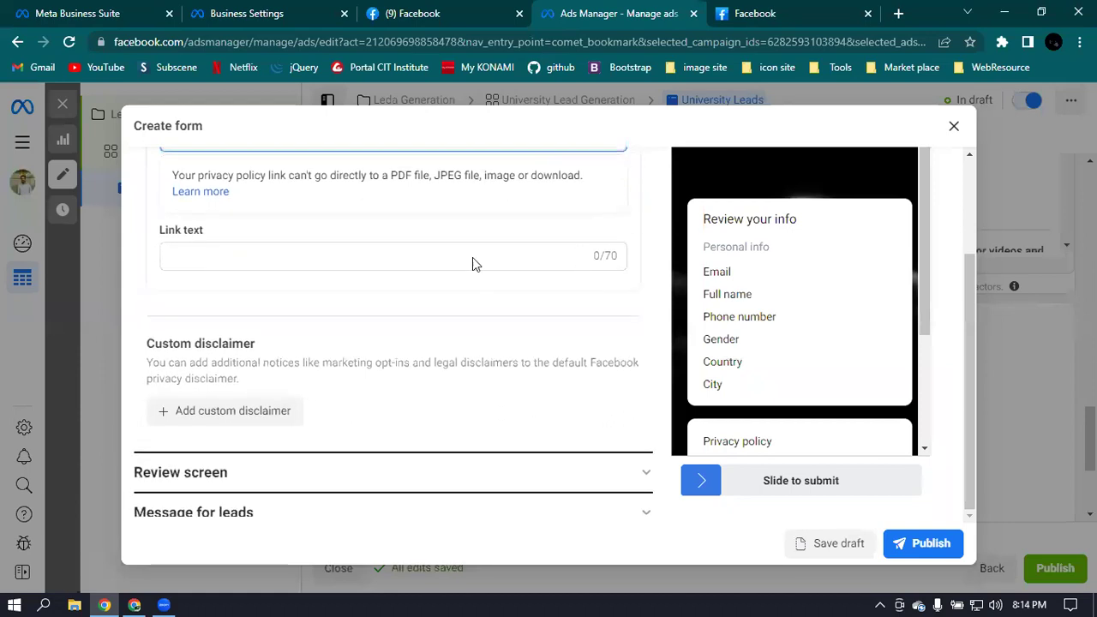
pyautogui.scroll(1, 416, 238)
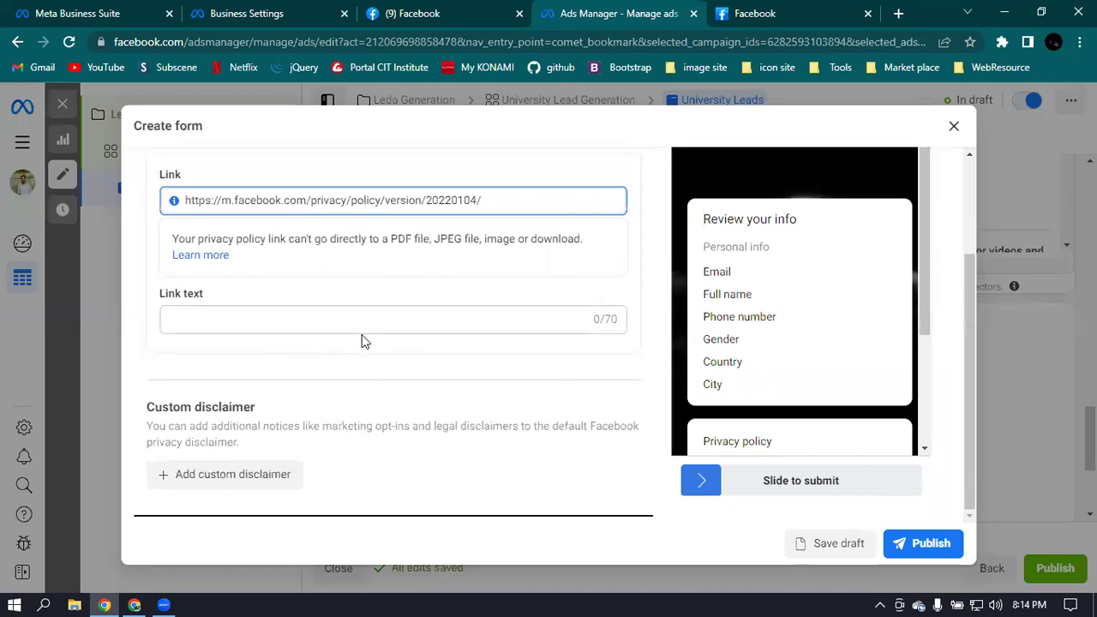
pyautogui.scroll(-1, 463, 351)
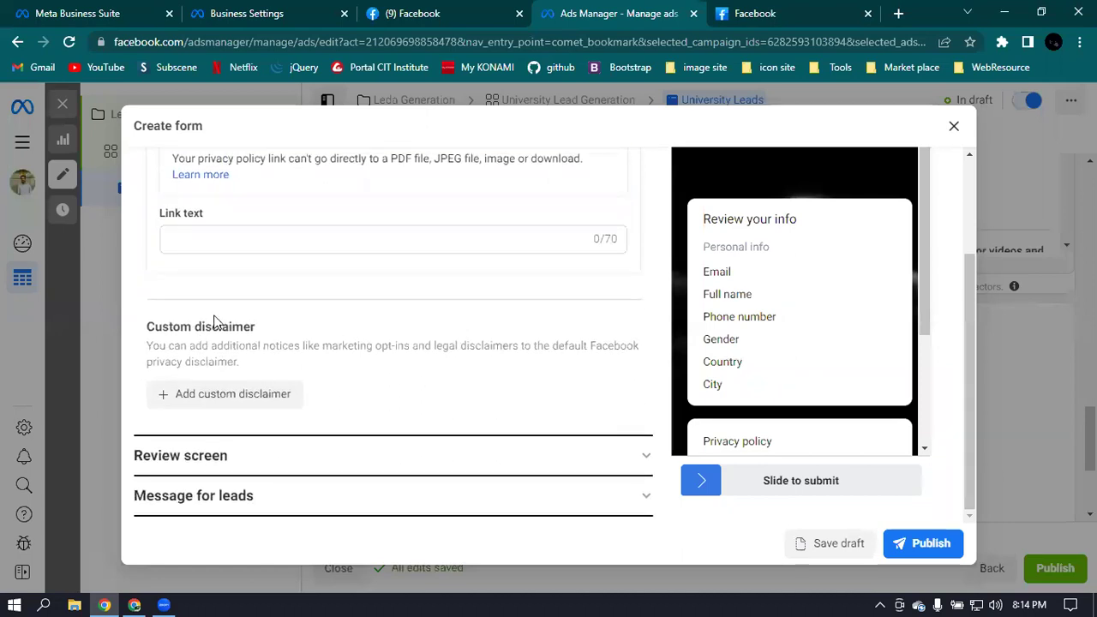
pyautogui.scroll(3, 554, 369)
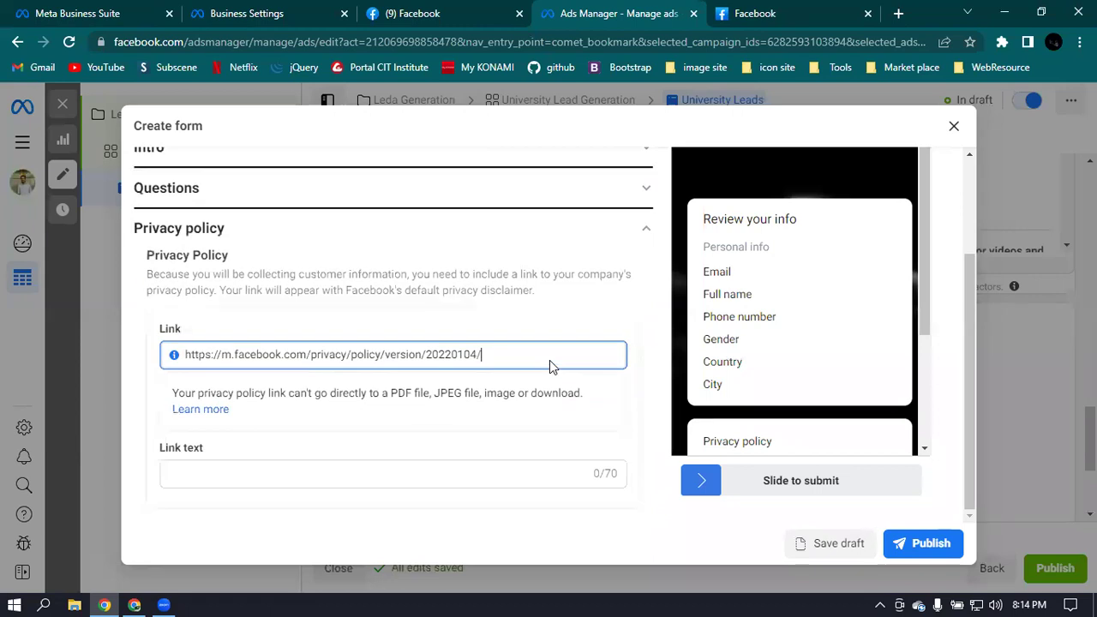
pyautogui.scroll(-3, 551, 367)
pyautogui.click(395, 465)
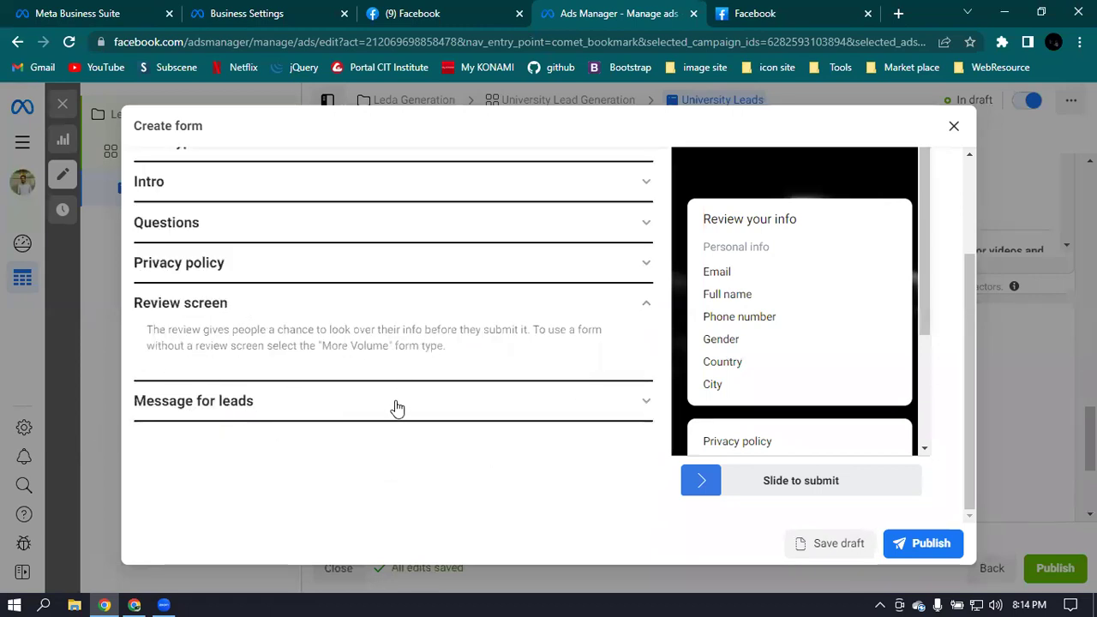
# Set the Message for leads headline to "Thanks for submitting this form." and try to publish the form.
pyautogui.click(514, 402)
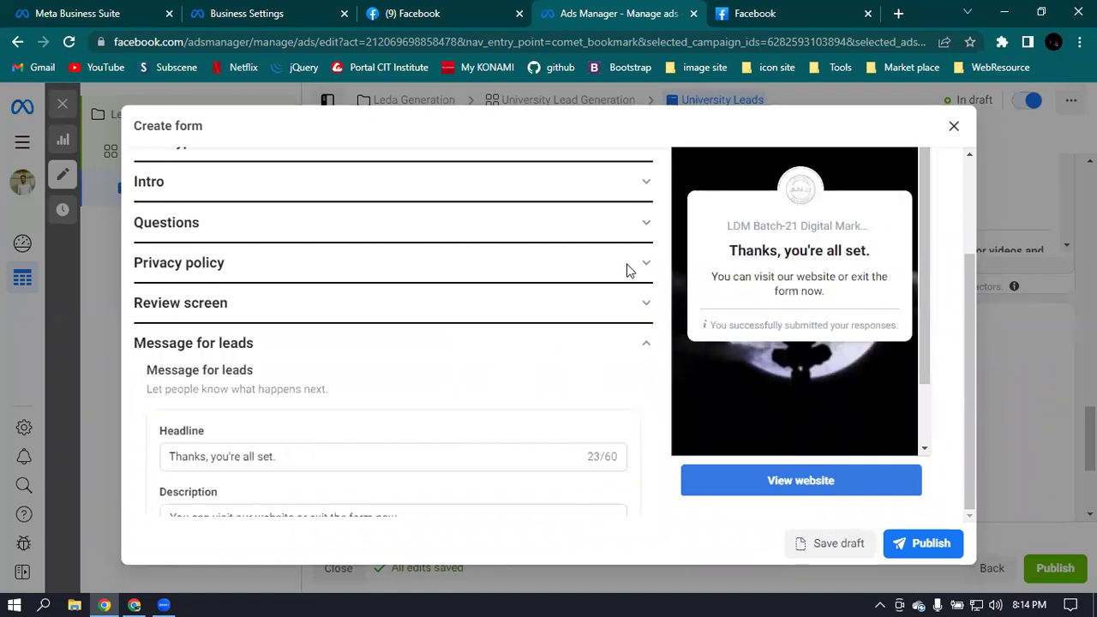
pyautogui.scroll(-1, 343, 361)
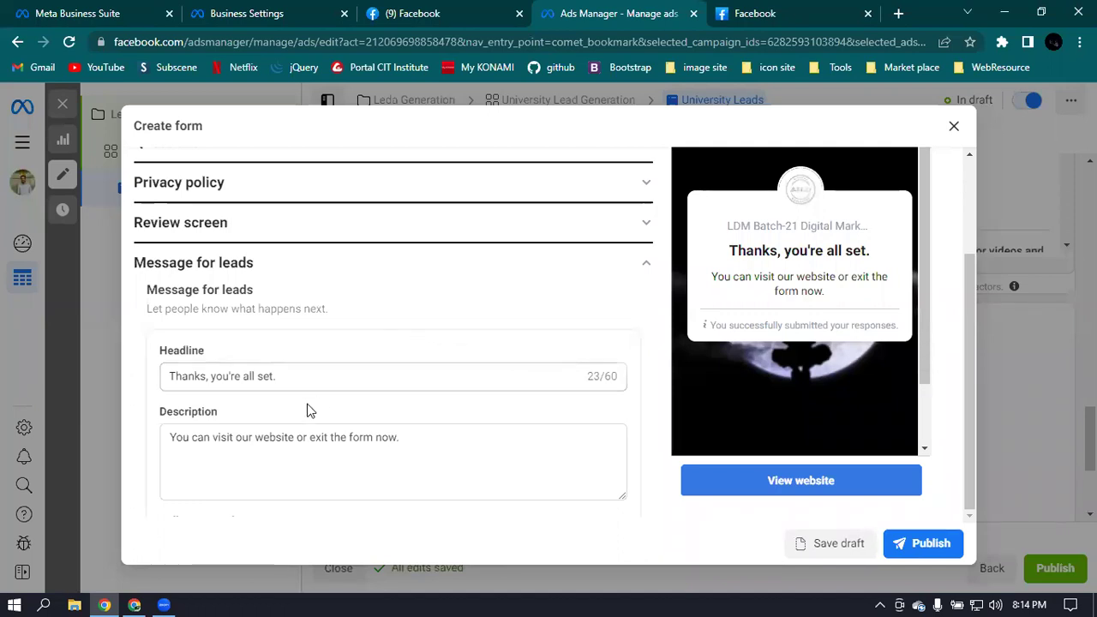
pyautogui.click(322, 382)
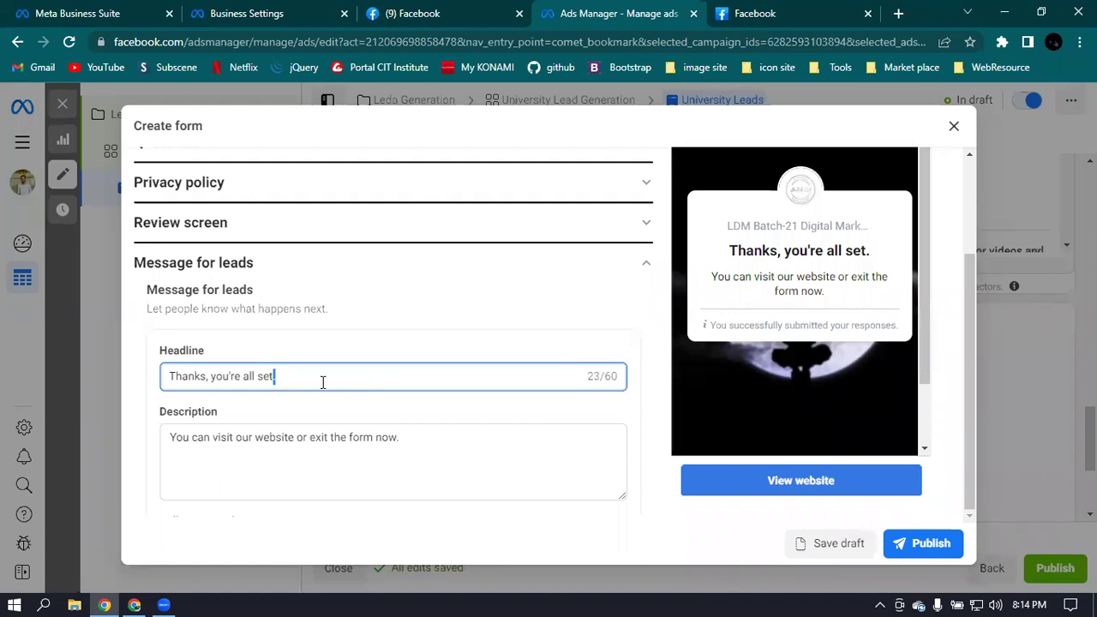
pyautogui.press('BackSpace')
pyautogui.press('BackSpace')
pyautogui.press('BackSpace')
pyautogui.press('BackSpace')
pyautogui.press('BackSpace')
pyautogui.press('BackSpace')
pyautogui.press('BackSpace')
pyautogui.press('BackSpace')
pyautogui.press('BackSpace')
pyautogui.press('BackSpace')
pyautogui.press('BackSpace')
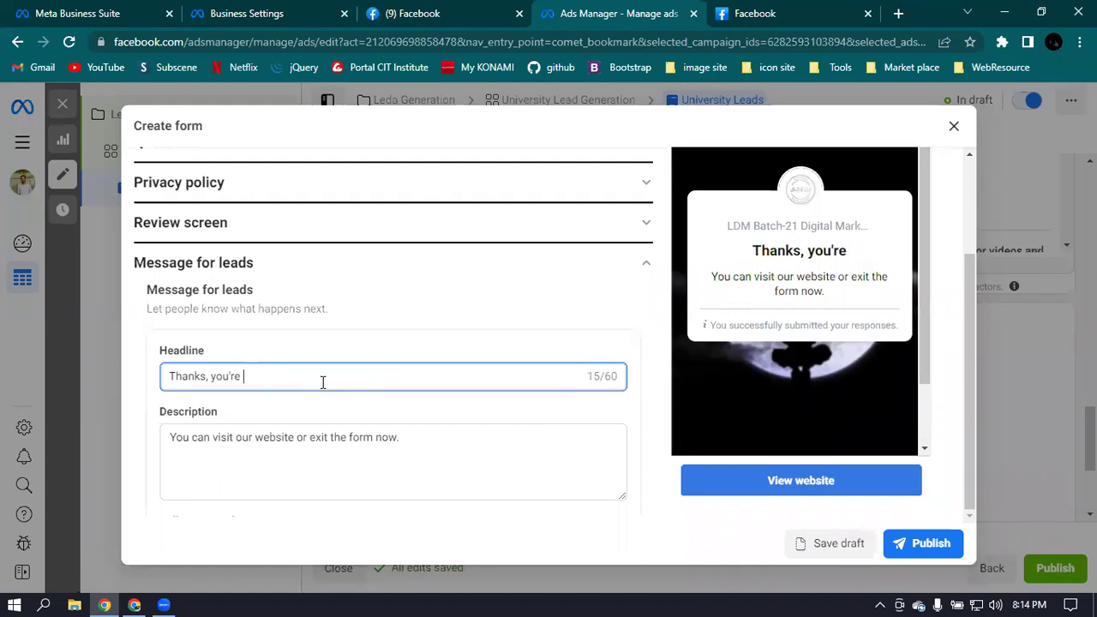
pyautogui.press('BackSpace')
pyautogui.press('BackSpace')
pyautogui.press('BackSpace')
pyautogui.press('BackSpace')
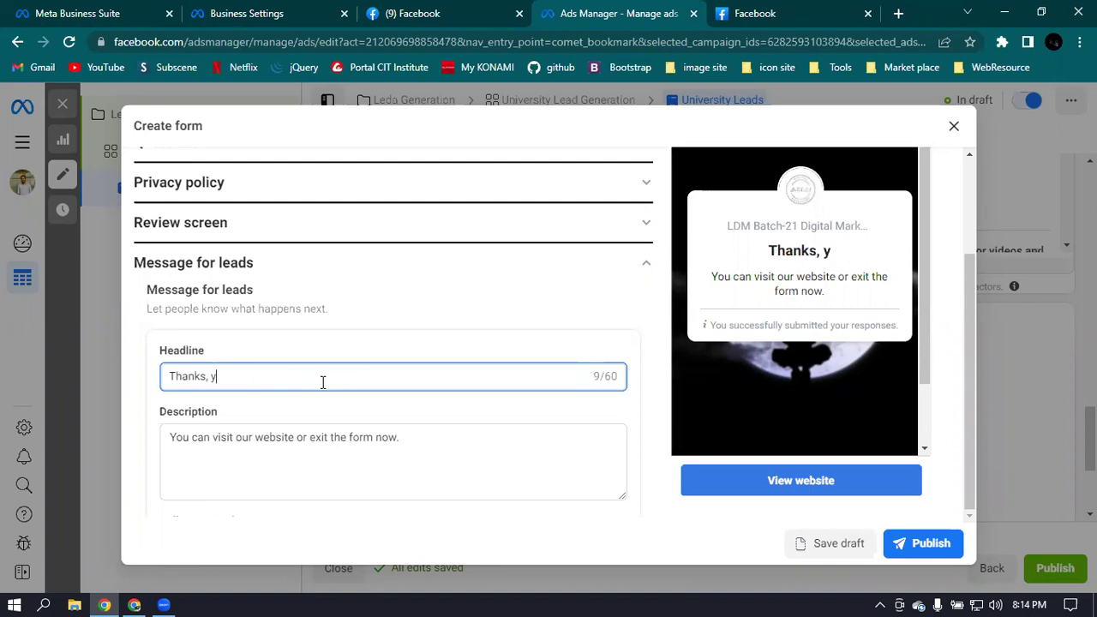
pyautogui.press('BackSpace')
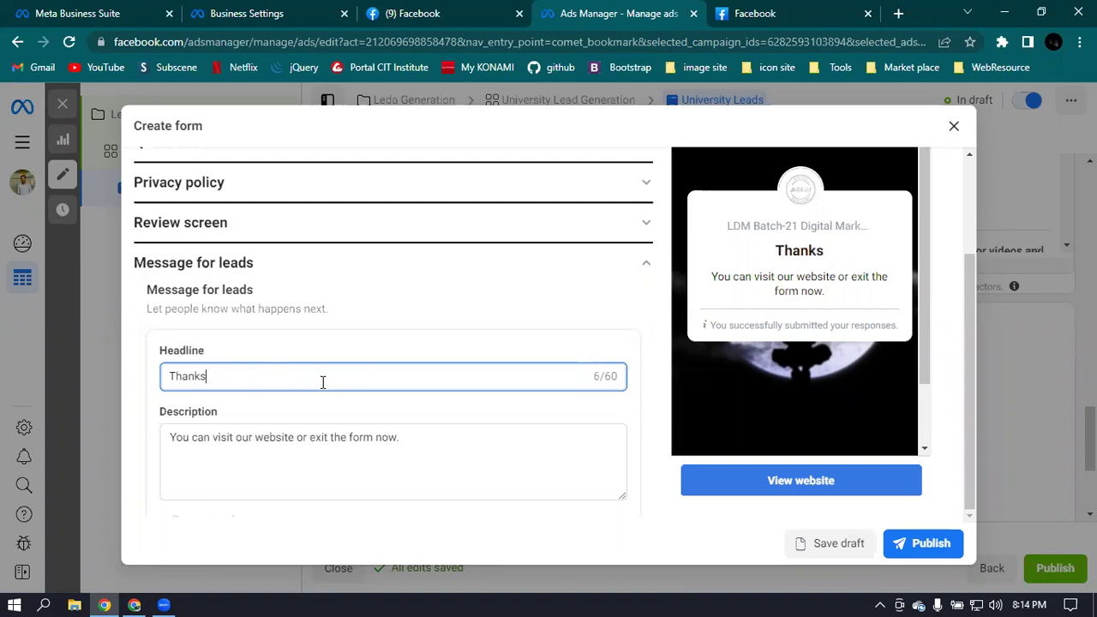
pyautogui.write('for ')
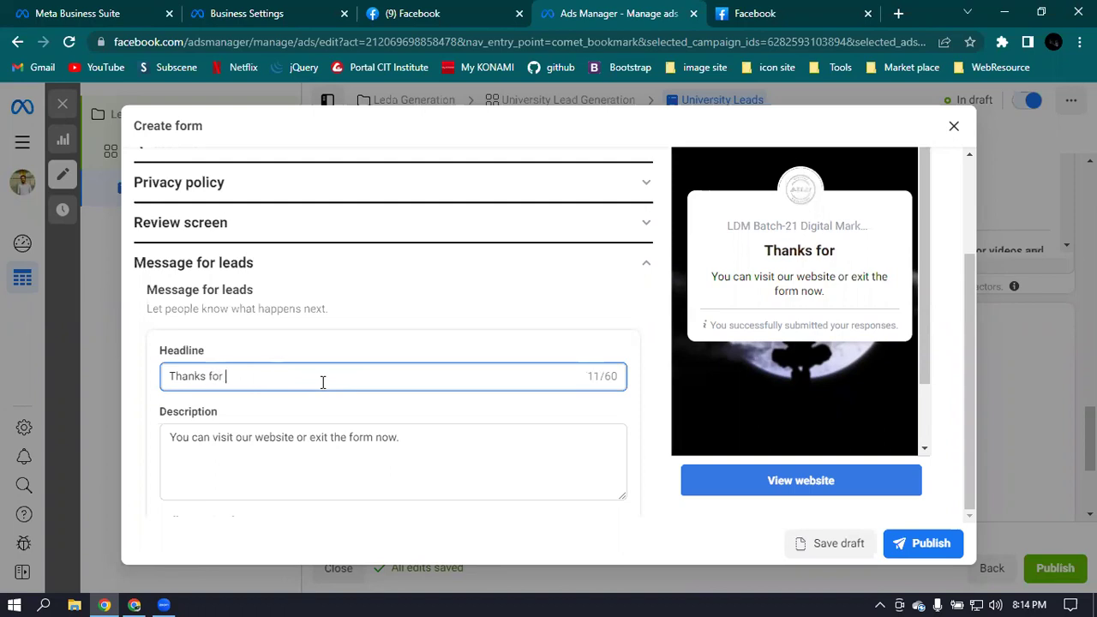
pyautogui.write('s')
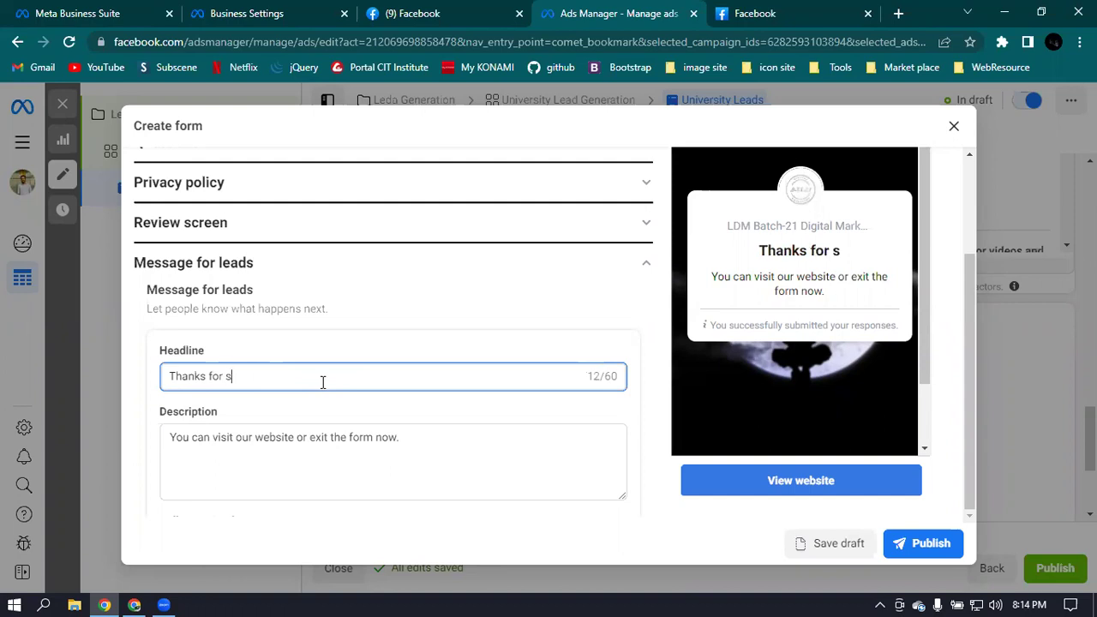
pyautogui.write('ubmiss')
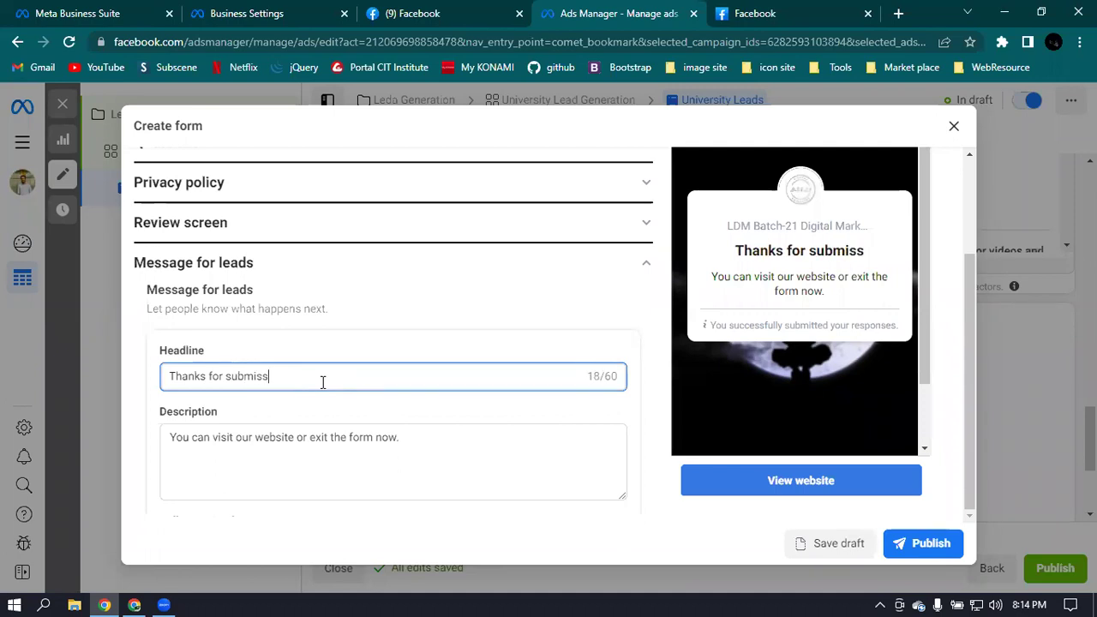
pyautogui.press('BackSpace')
pyautogui.press('BackSpace')
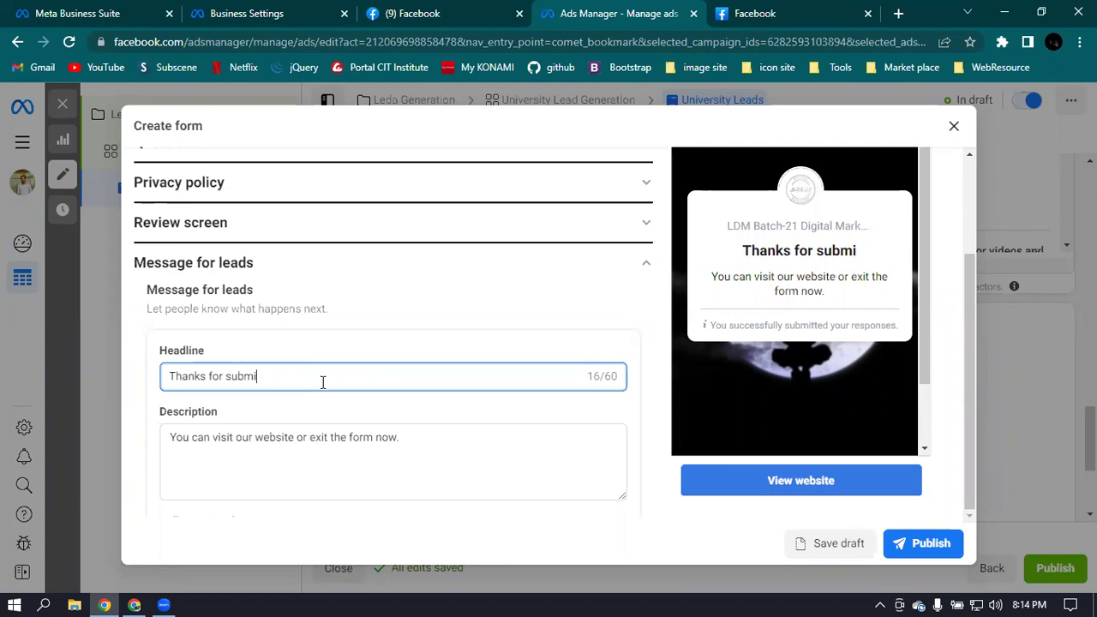
pyautogui.write('tt')
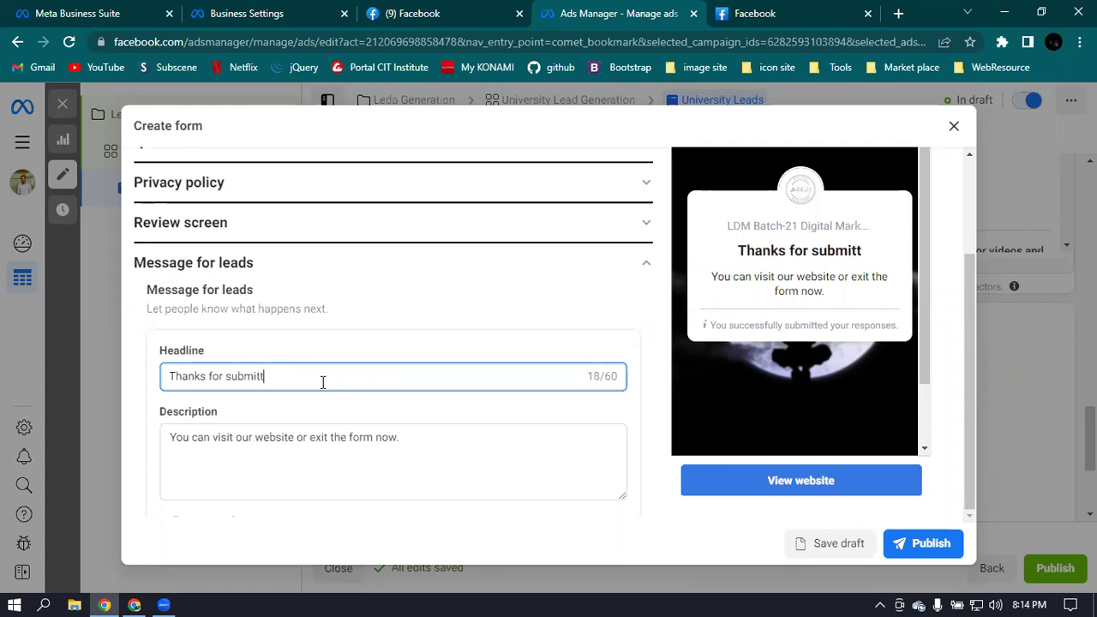
pyautogui.write('ing this f')
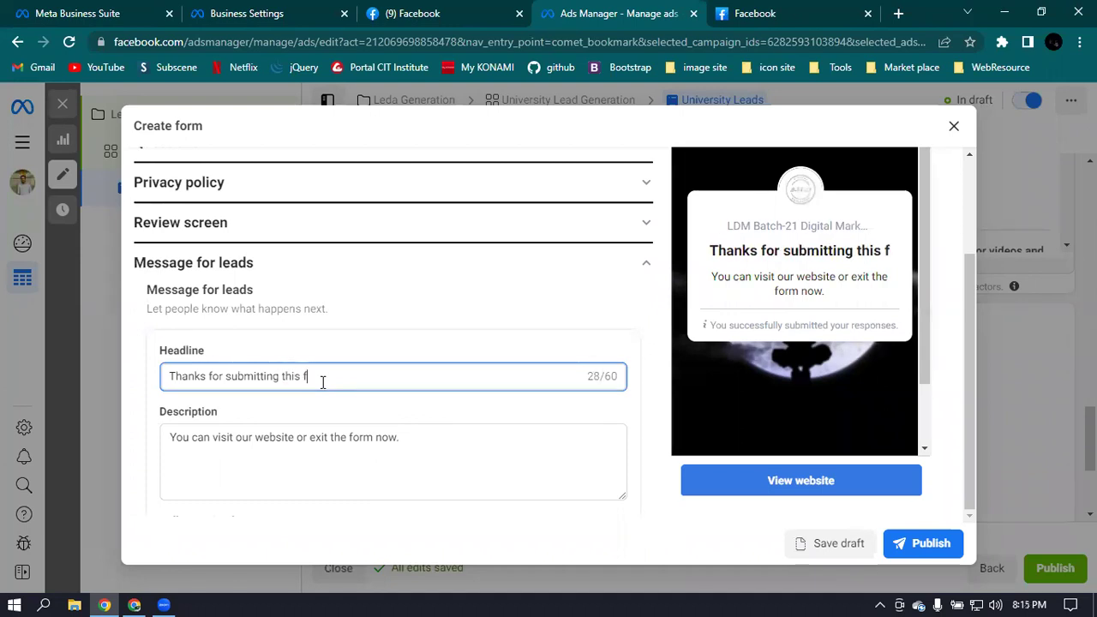
pyautogui.write('orm')
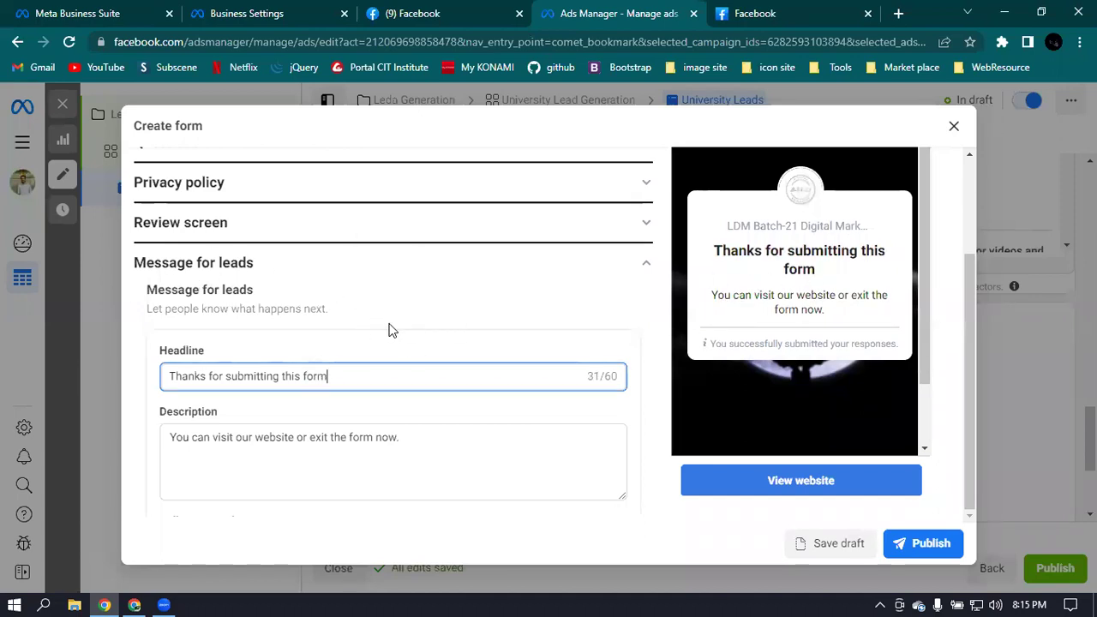
pyautogui.write('.')
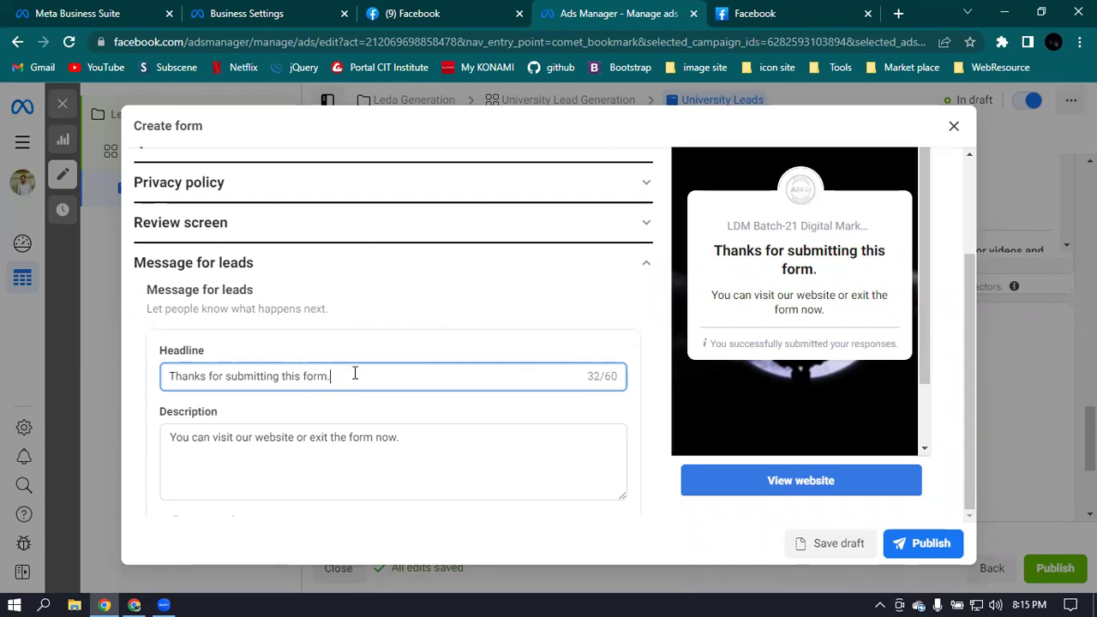
pyautogui.click(262, 463)
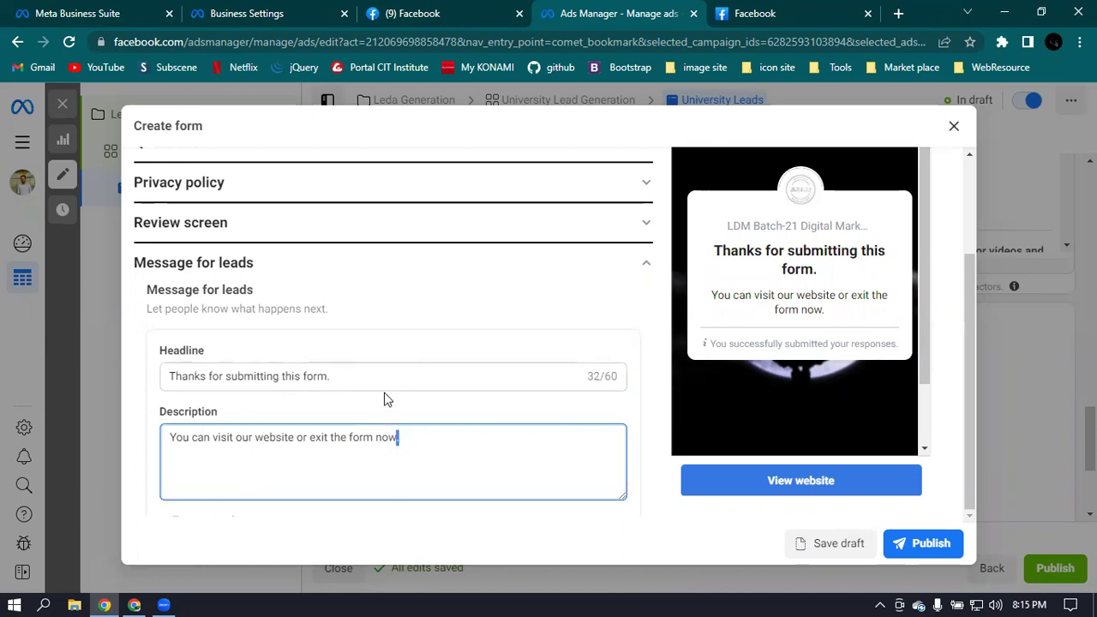
pyautogui.click(920, 547)
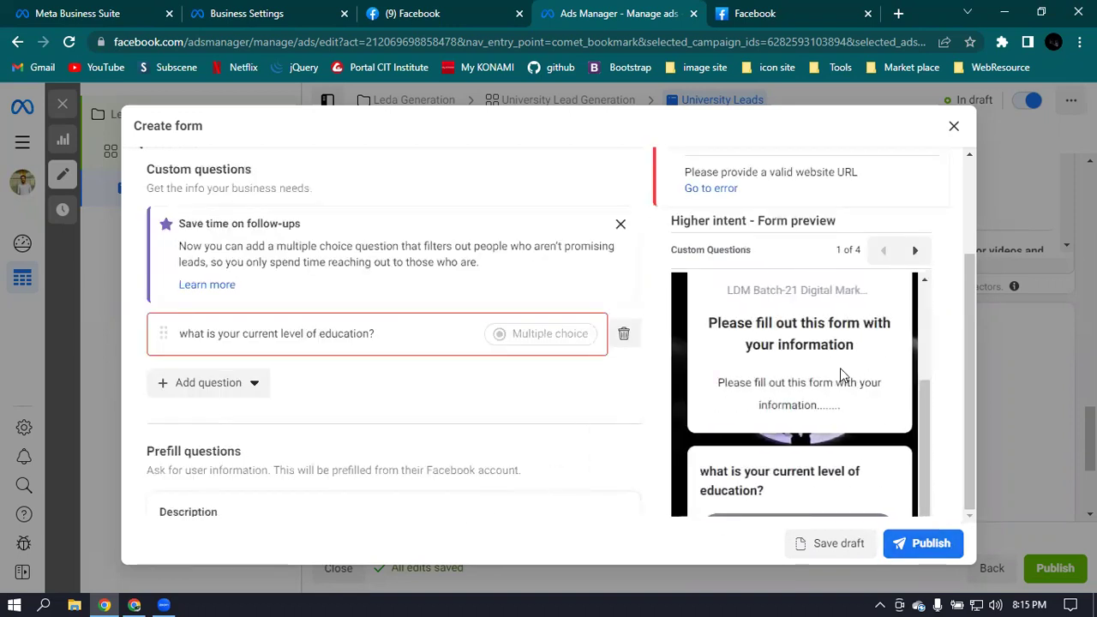
# Examine the form preview and the flagged custom and prefill questions, and dismiss the "Save time on follow-ups" tip.
pyautogui.scroll(2, 826, 362)
pyautogui.scroll(-3, 825, 362)
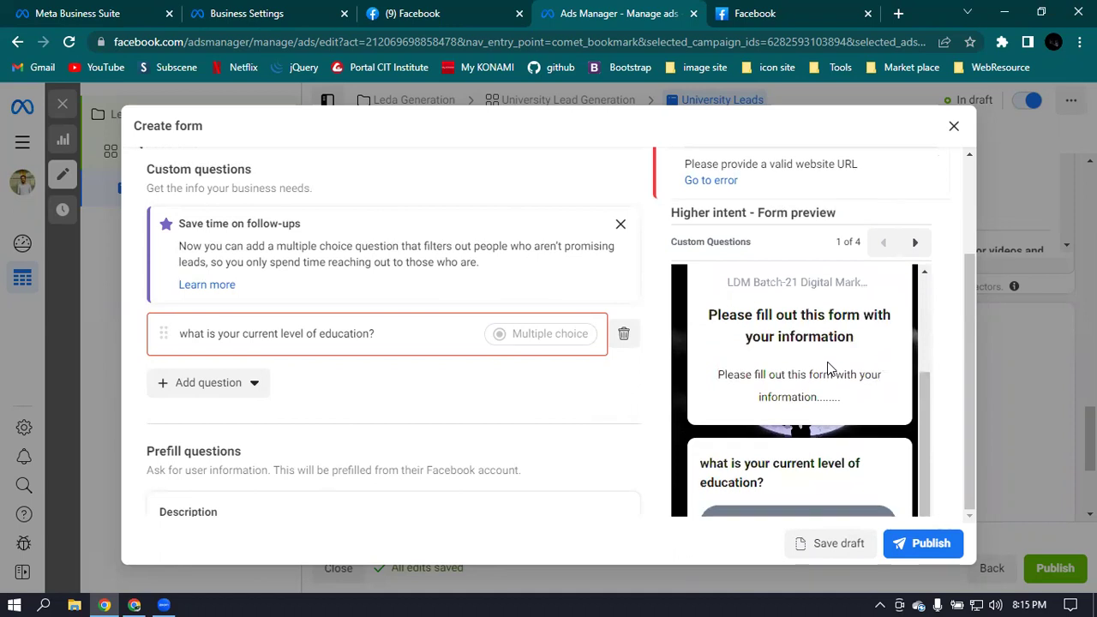
pyautogui.scroll(-2, 828, 369)
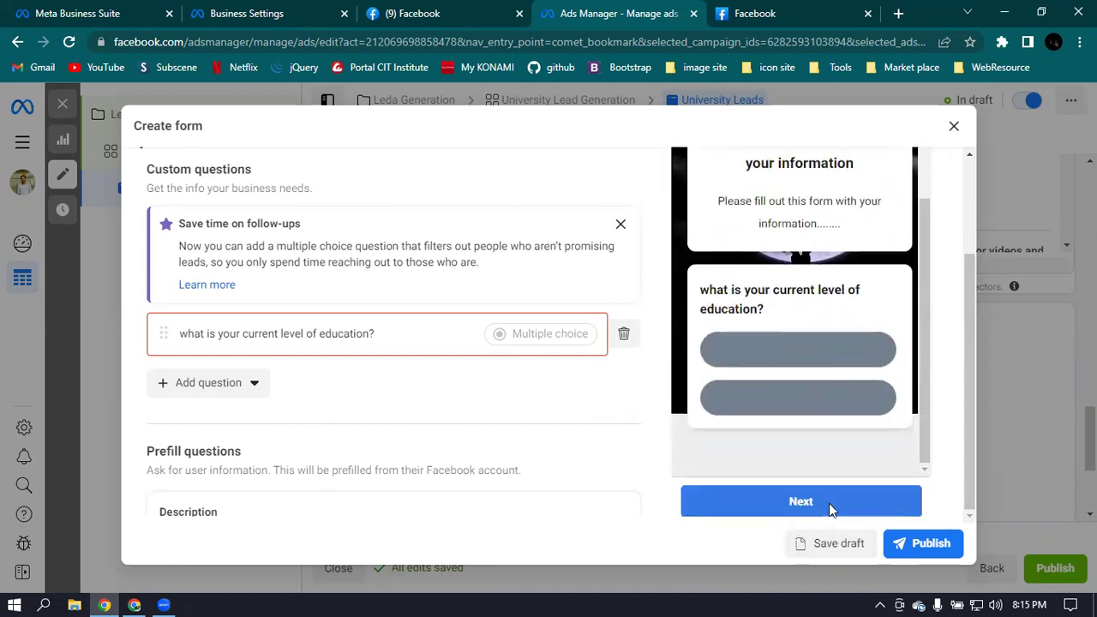
pyautogui.scroll(2, 826, 377)
pyautogui.scroll(-2, 797, 370)
pyautogui.scroll(2, 851, 288)
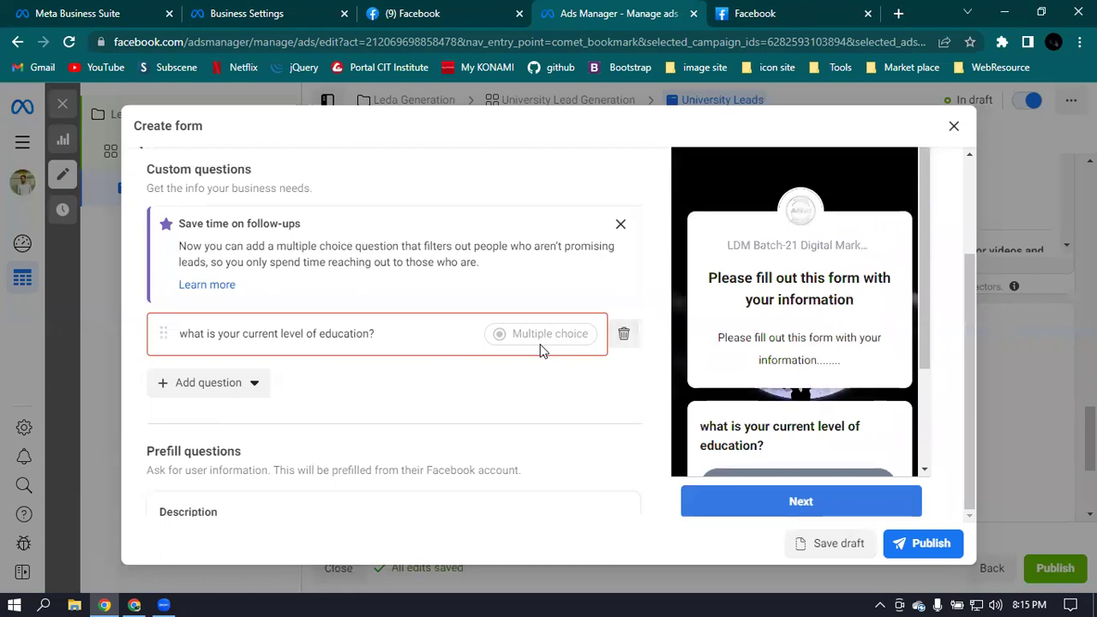
pyautogui.scroll(3, 539, 350)
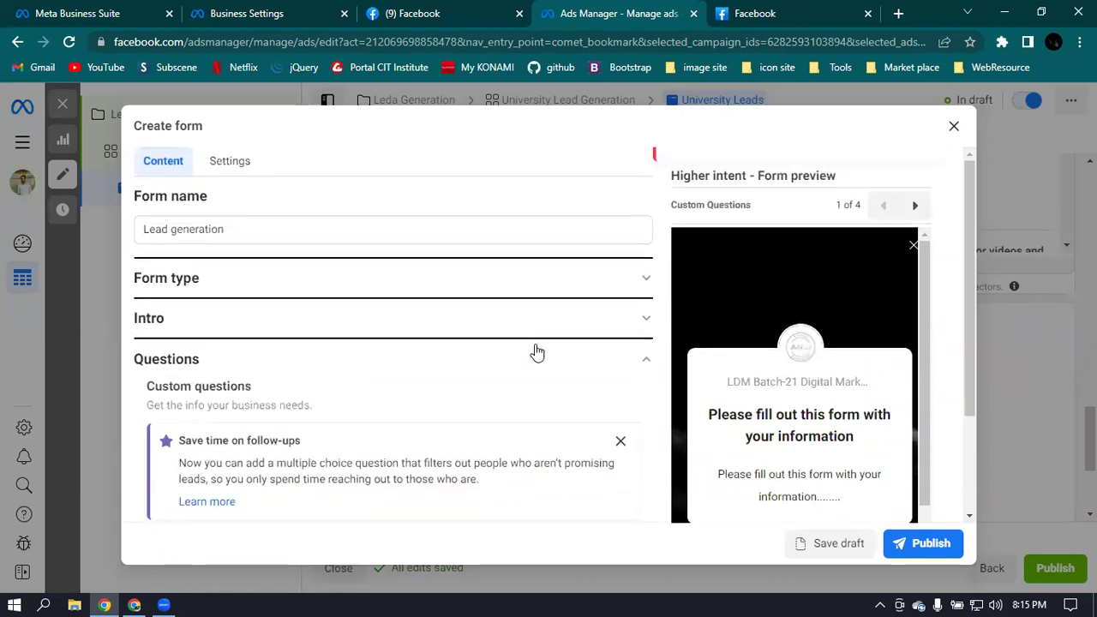
pyautogui.scroll(-3, 475, 378)
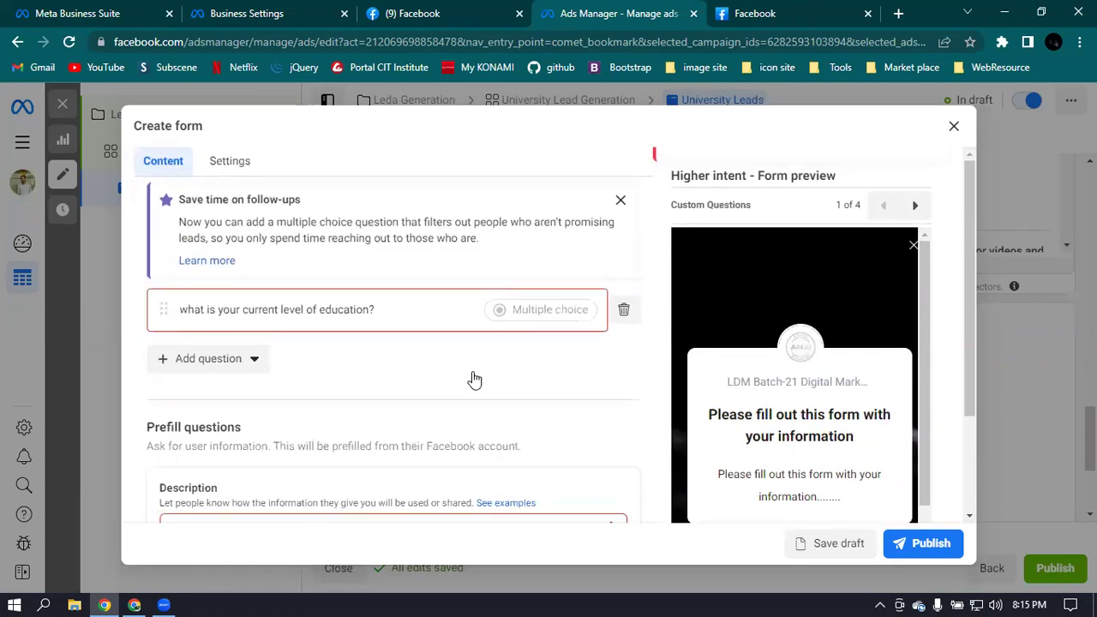
pyautogui.scroll(-2, 506, 378)
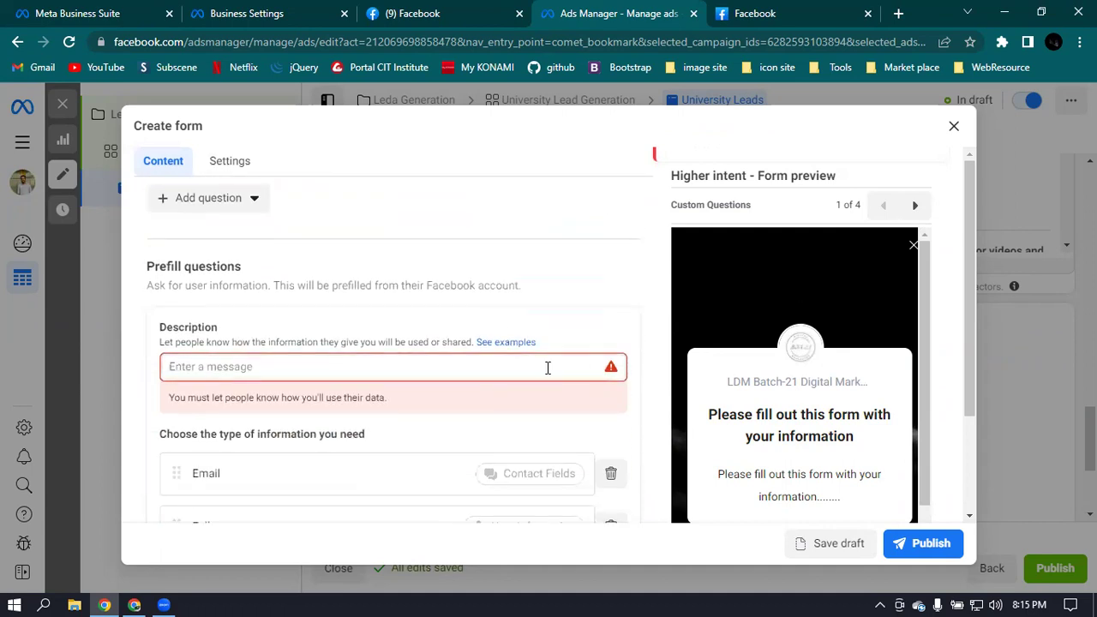
pyautogui.scroll(-1, 549, 371)
pyautogui.scroll(4, 561, 375)
pyautogui.scroll(3, 562, 375)
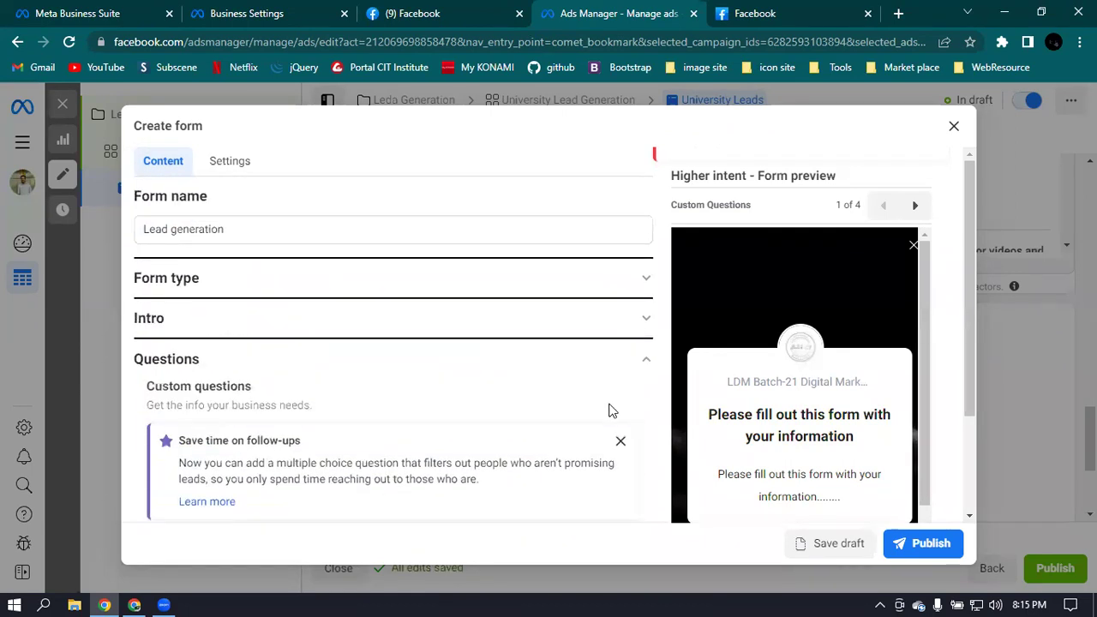
pyautogui.click(621, 443)
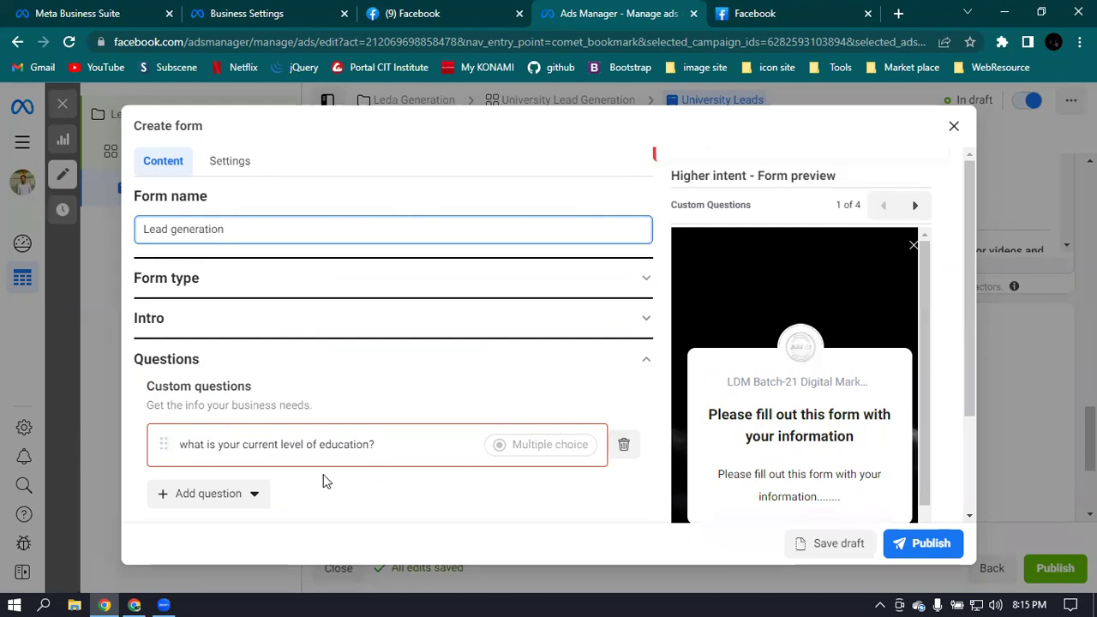
pyautogui.click(218, 501)
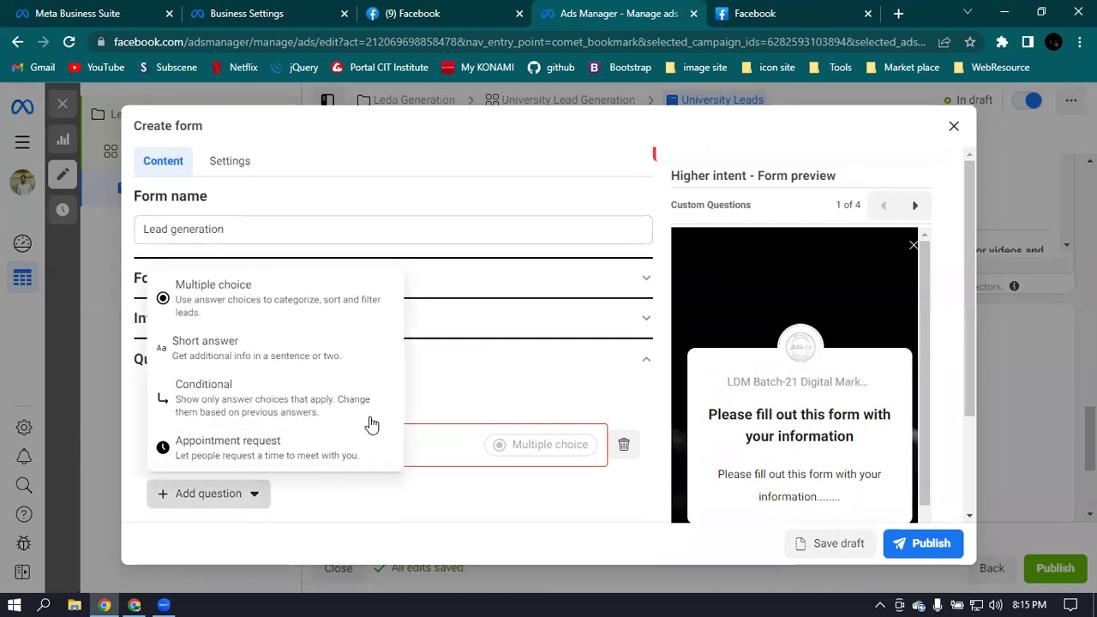
pyautogui.click(257, 311)
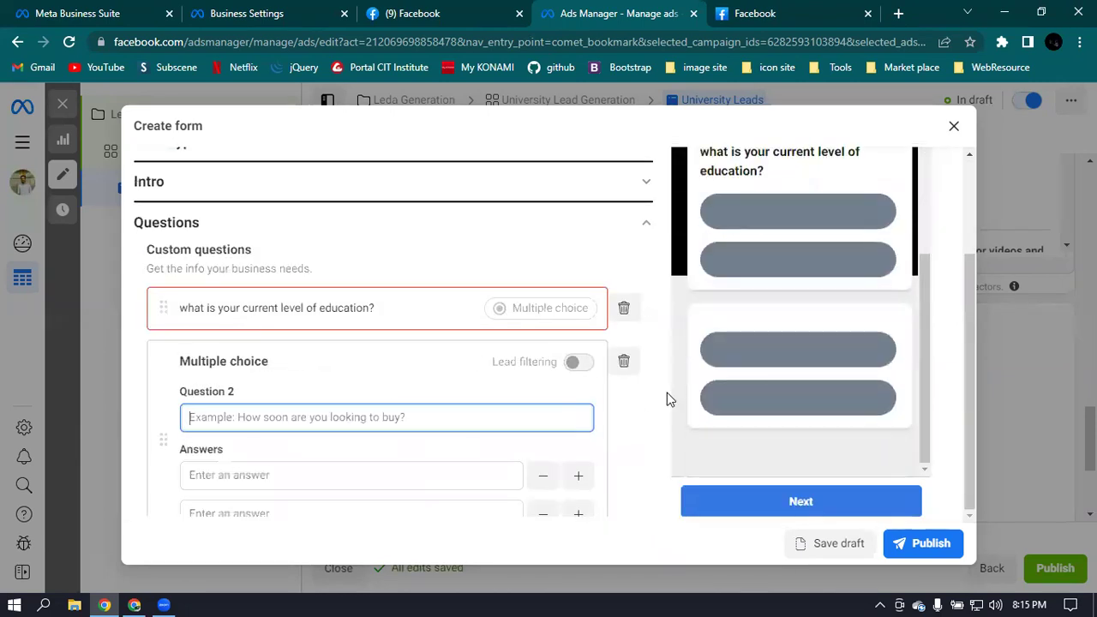
pyautogui.click(623, 364)
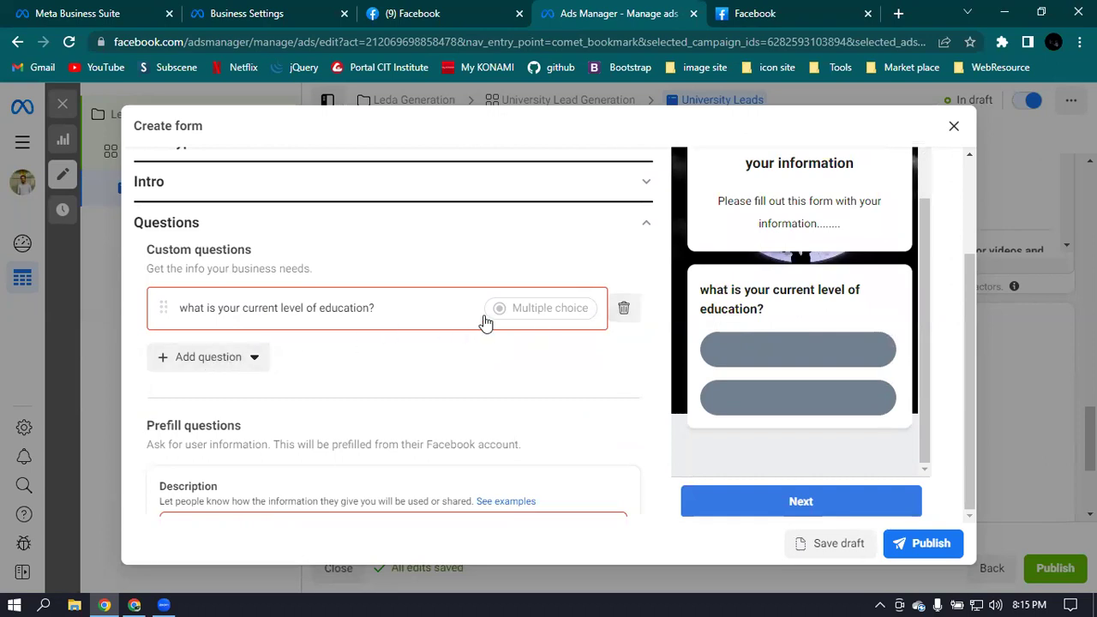
# Fill in the education level question's first two answers as University and College.
pyautogui.click(291, 319)
pyautogui.click(268, 423)
pyautogui.write('Un')
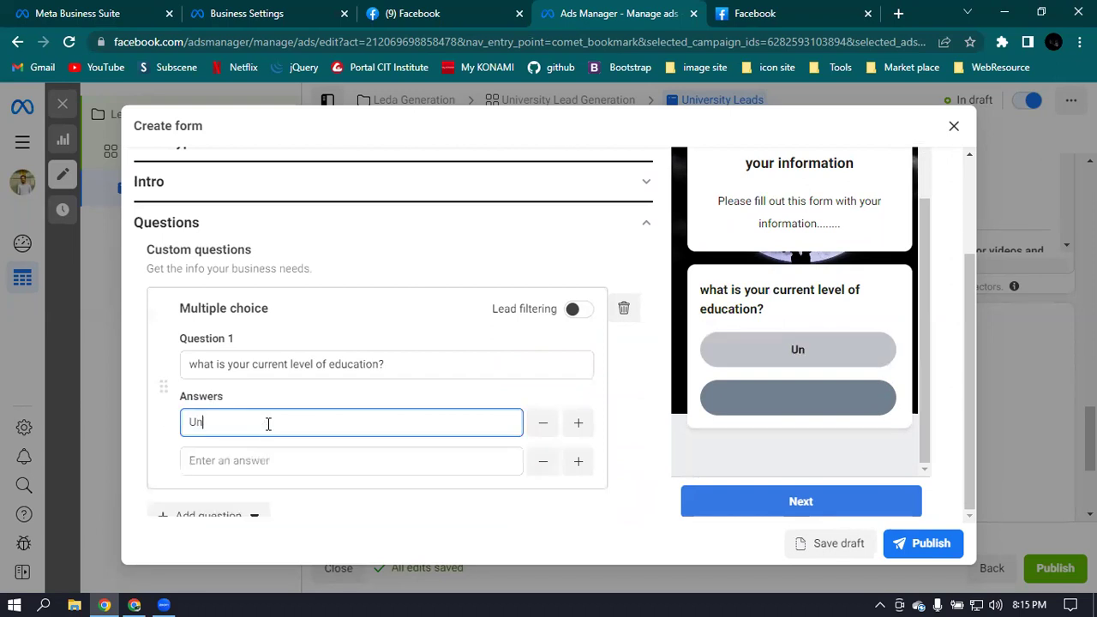
pyautogui.write('iversity')
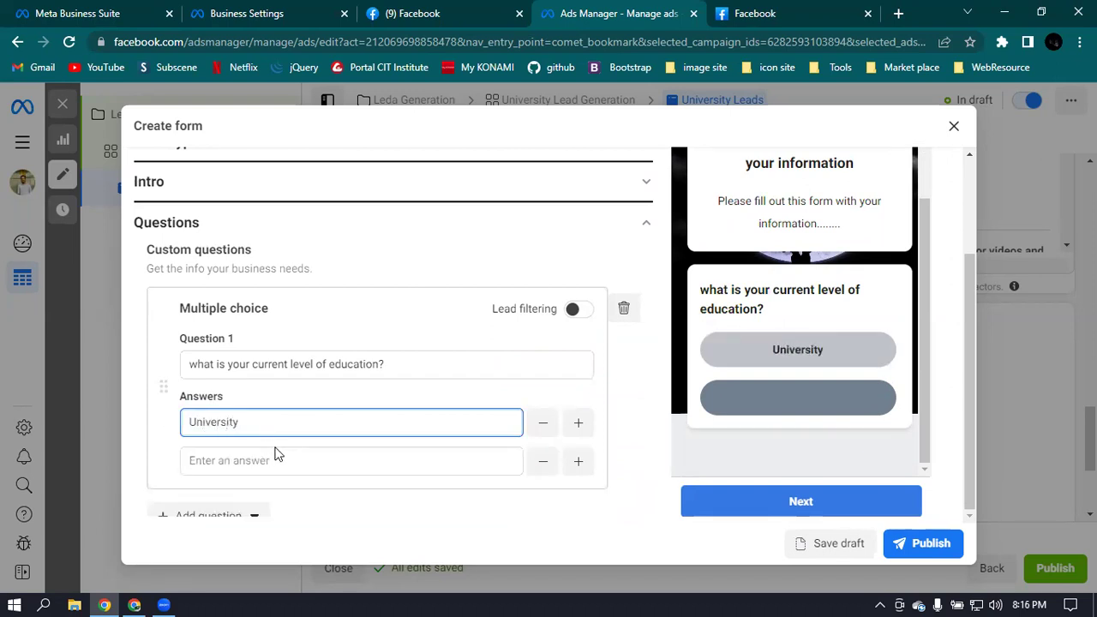
pyautogui.click(273, 459)
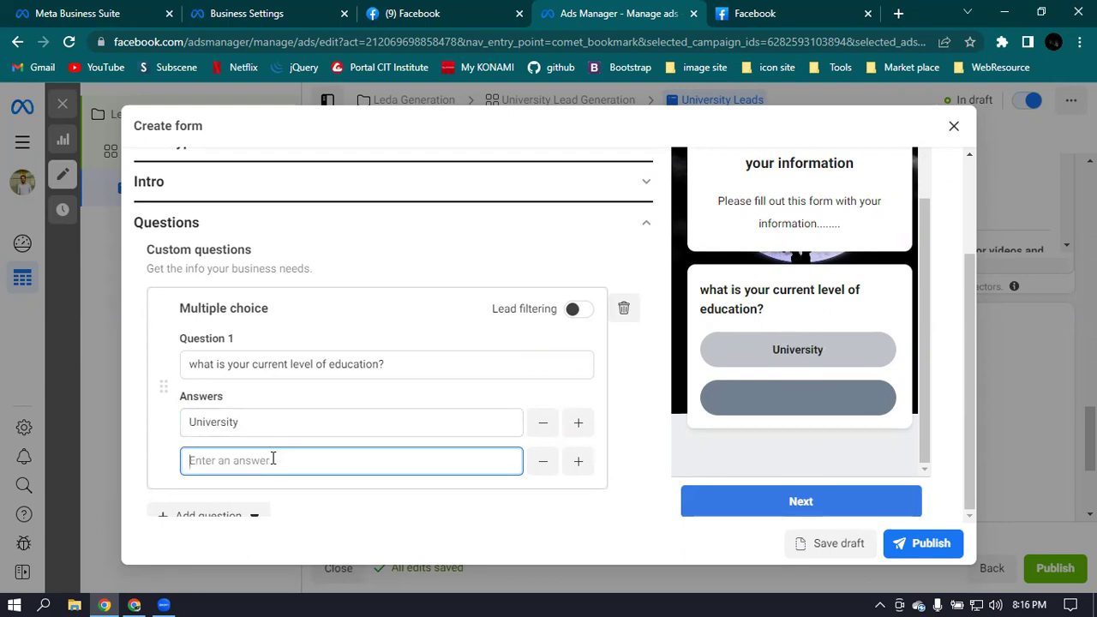
pyautogui.write('College')
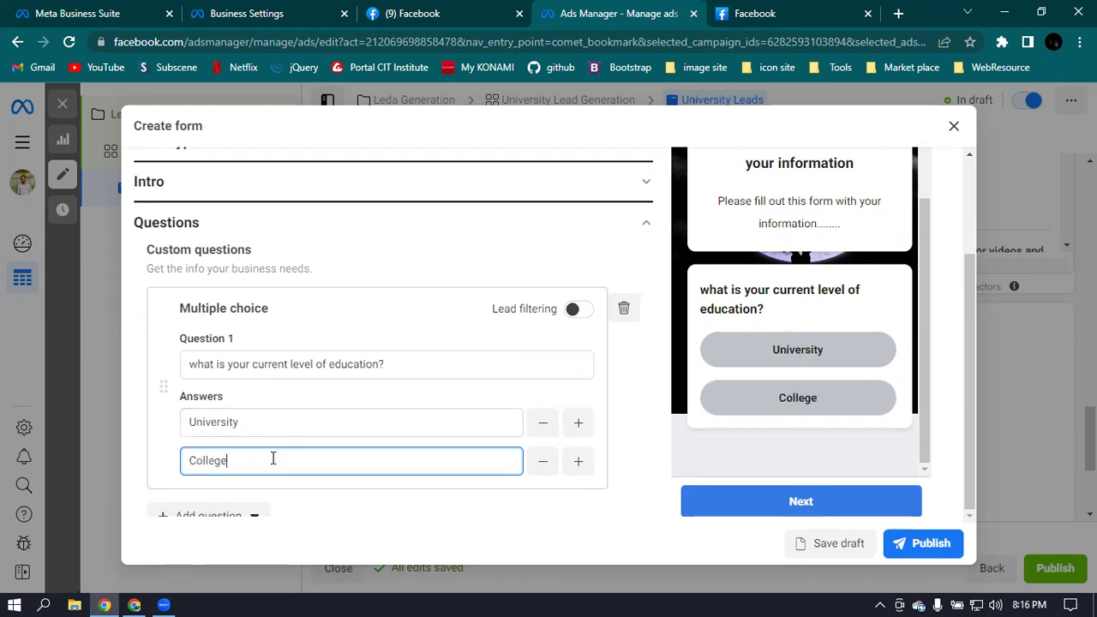
# Add "None Of this" as the third answer to the education level question.
pyautogui.scroll(-1, 368, 489)
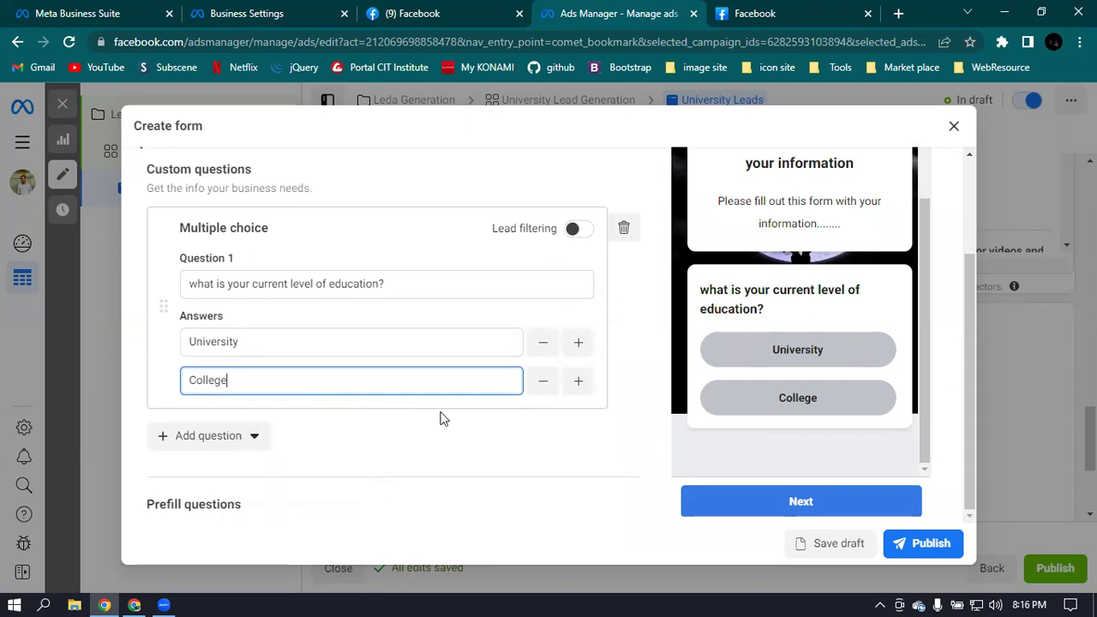
pyautogui.click(578, 381)
pyautogui.click(251, 420)
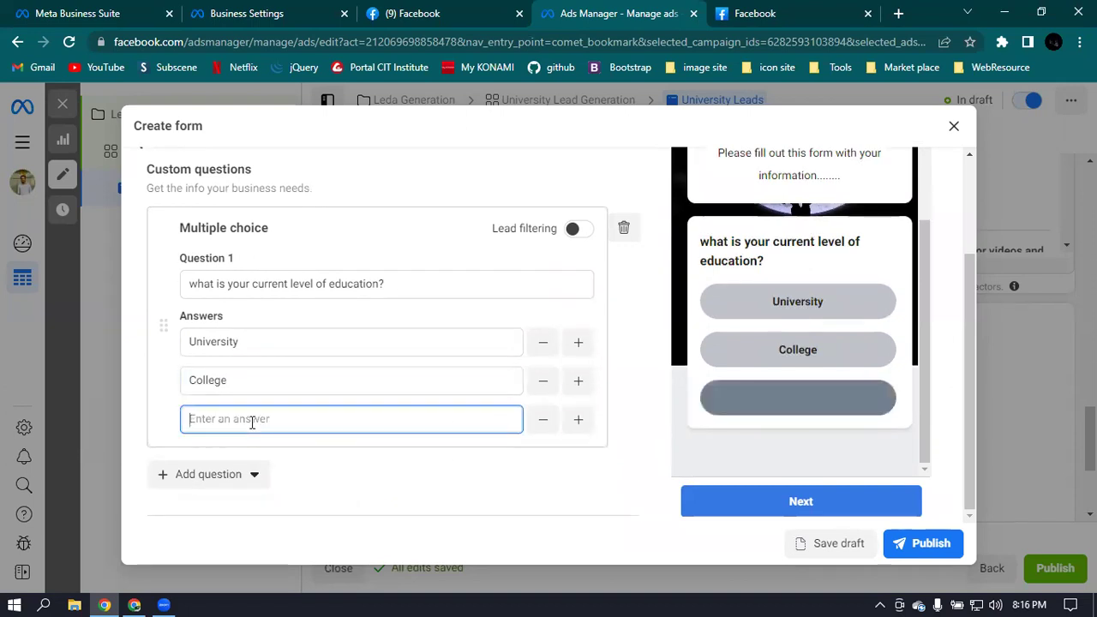
pyautogui.write('Non')
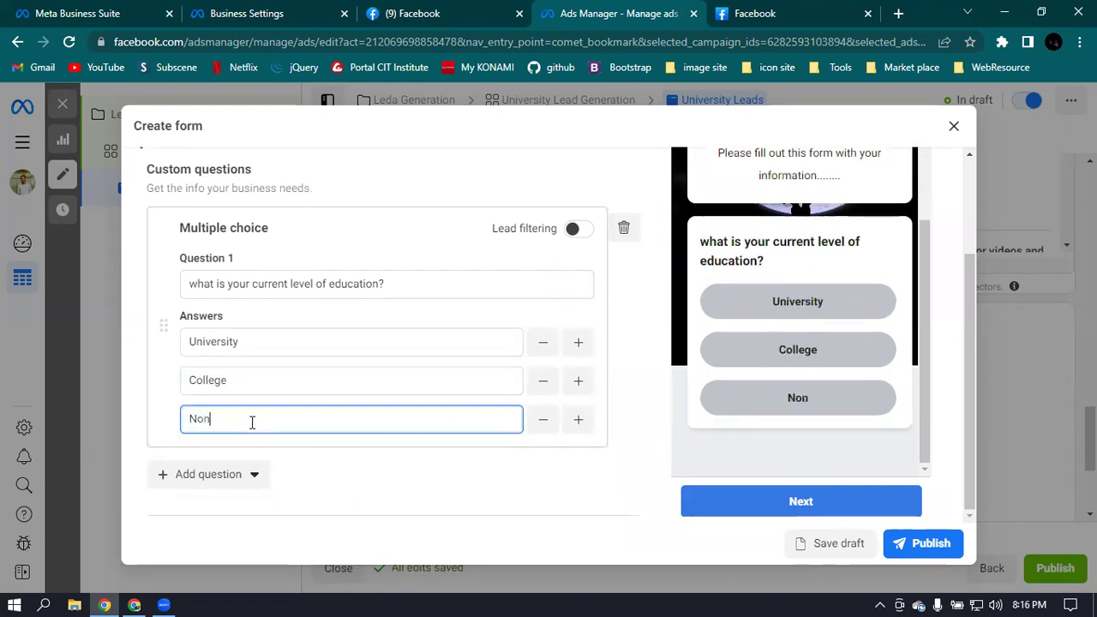
pyautogui.write('e Of ')
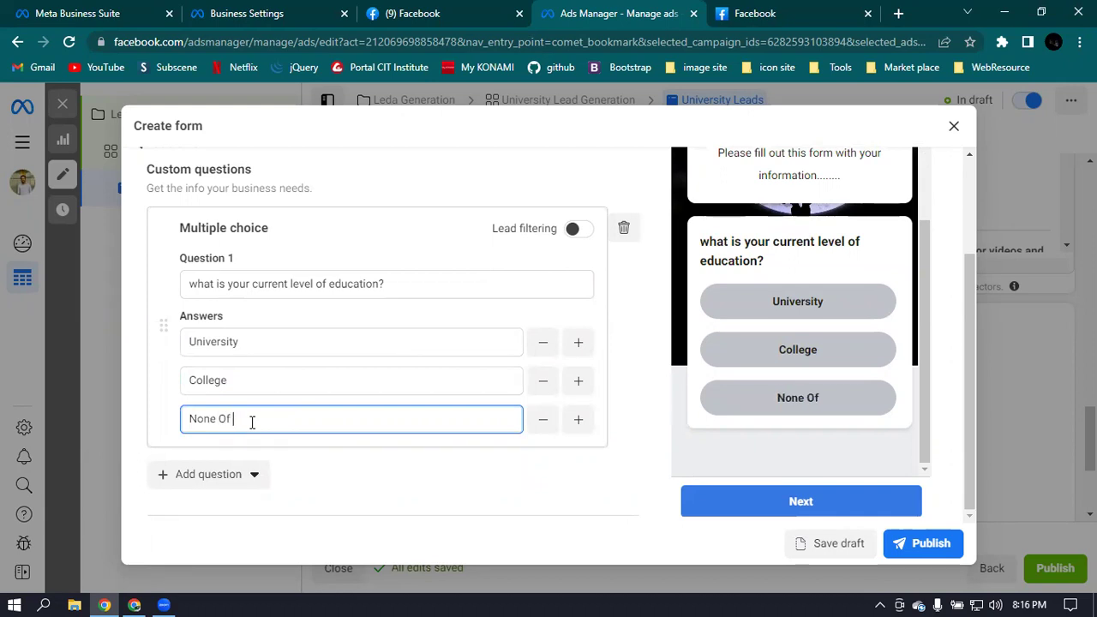
pyautogui.write('this')
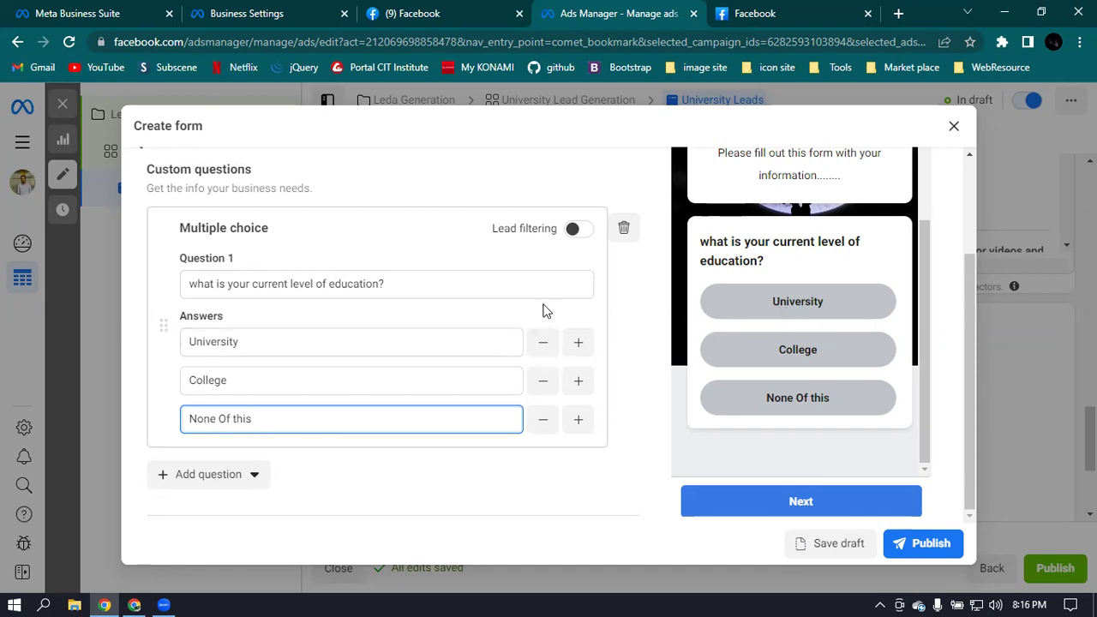
pyautogui.scroll(1, 592, 302)
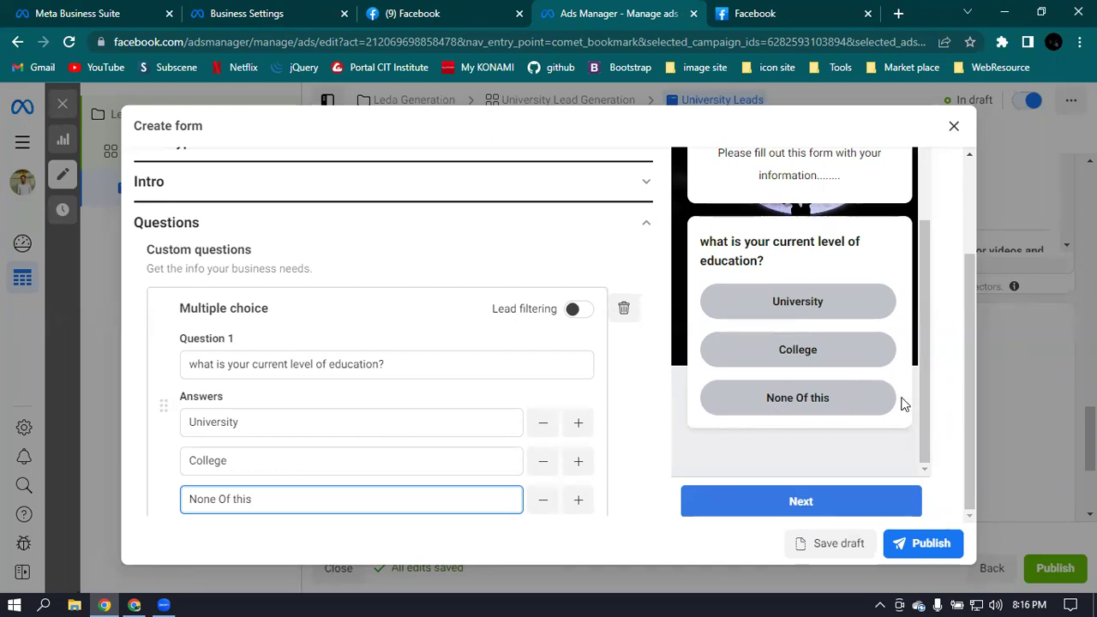
pyautogui.click(810, 502)
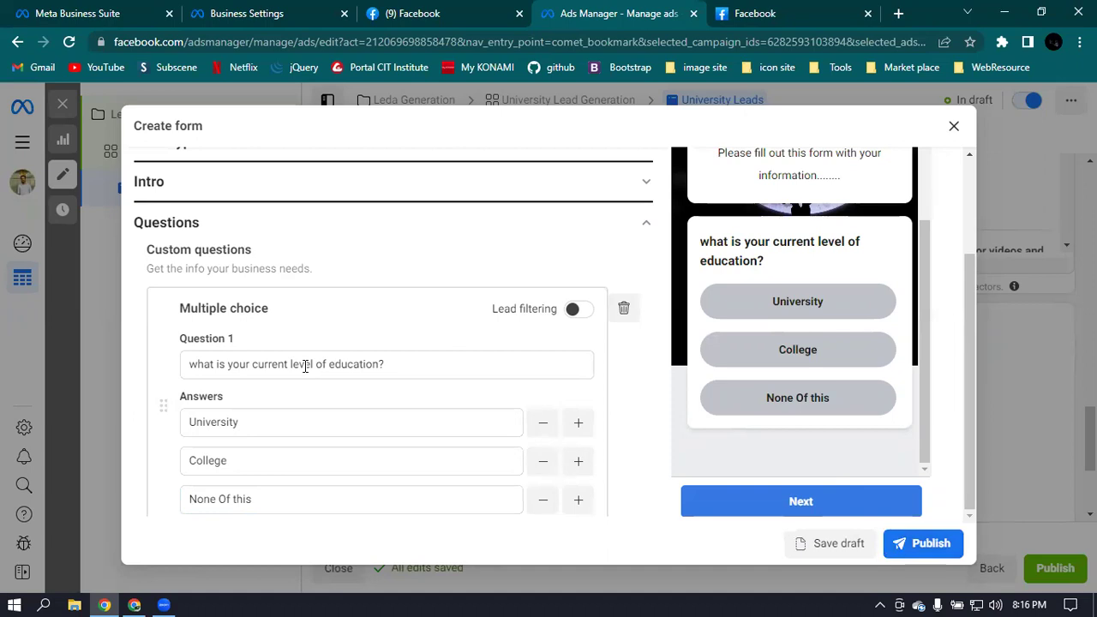
# Set the prefill questions' description to "Please fill this form" and try to publish the form.
pyautogui.scroll(-10, 336, 372)
pyautogui.scroll(6, 508, 399)
pyautogui.click(246, 320)
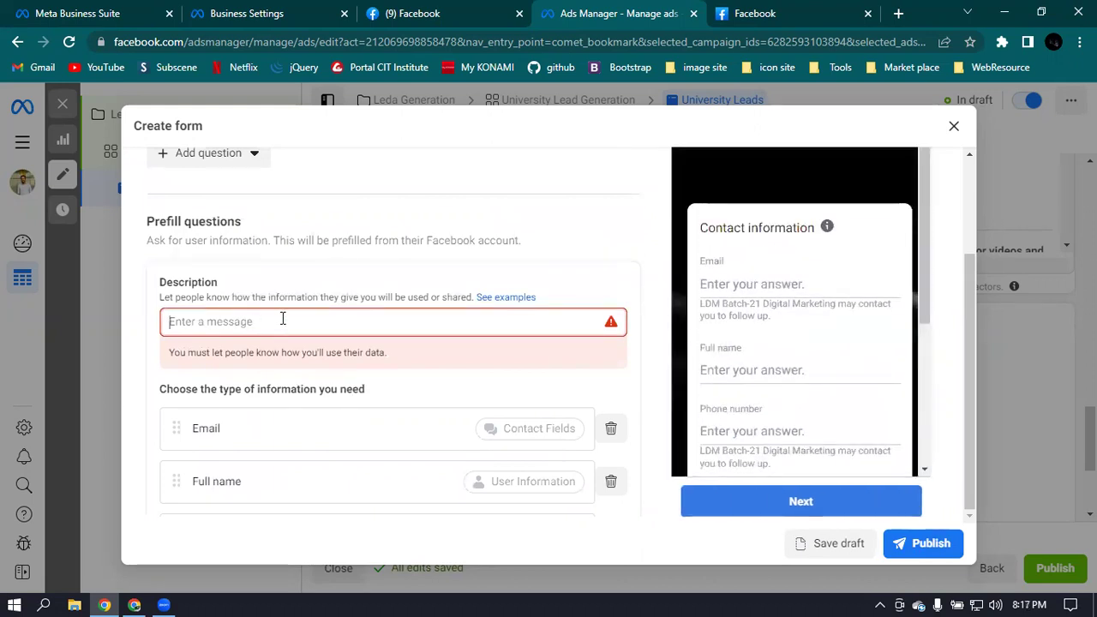
pyautogui.write('Pl')
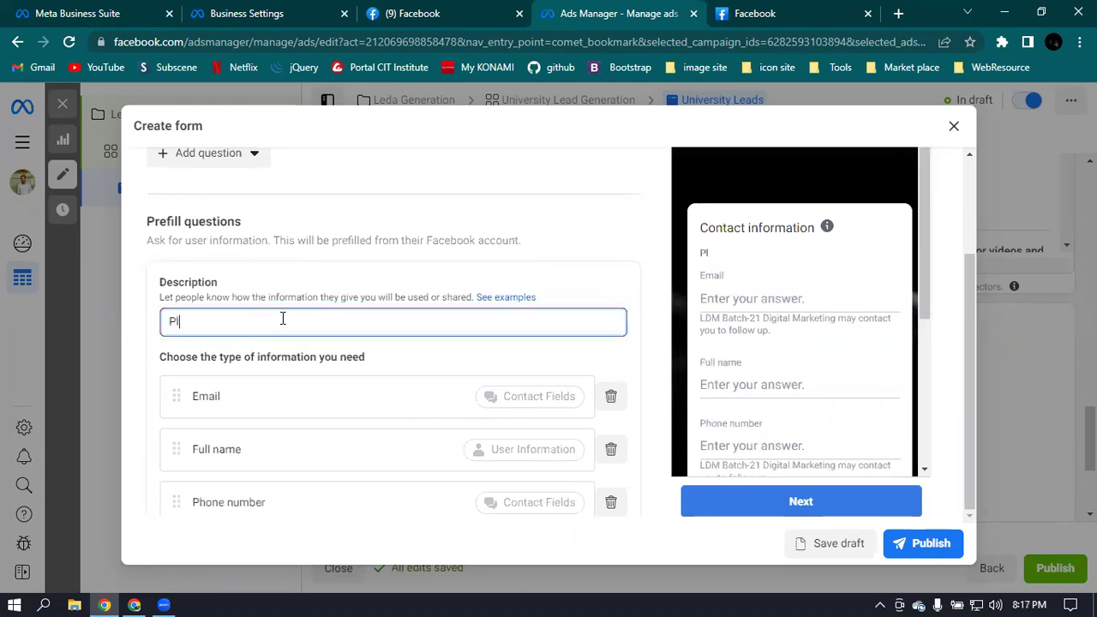
pyautogui.write('ese')
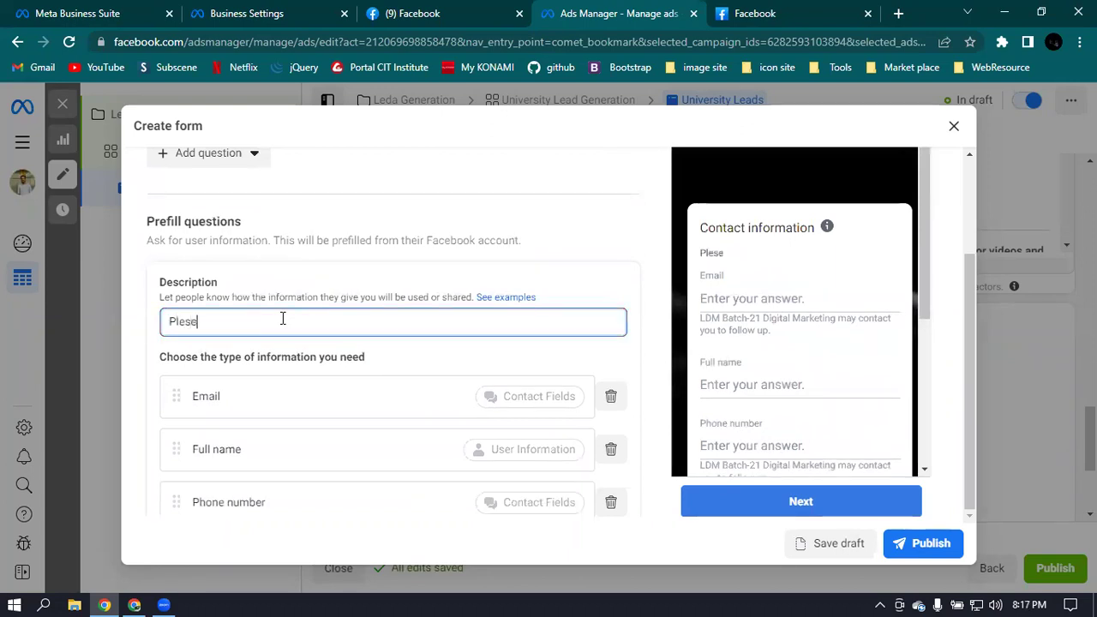
pyautogui.press('BackSpace')
pyautogui.press('BackSpace')
pyautogui.write('ase')
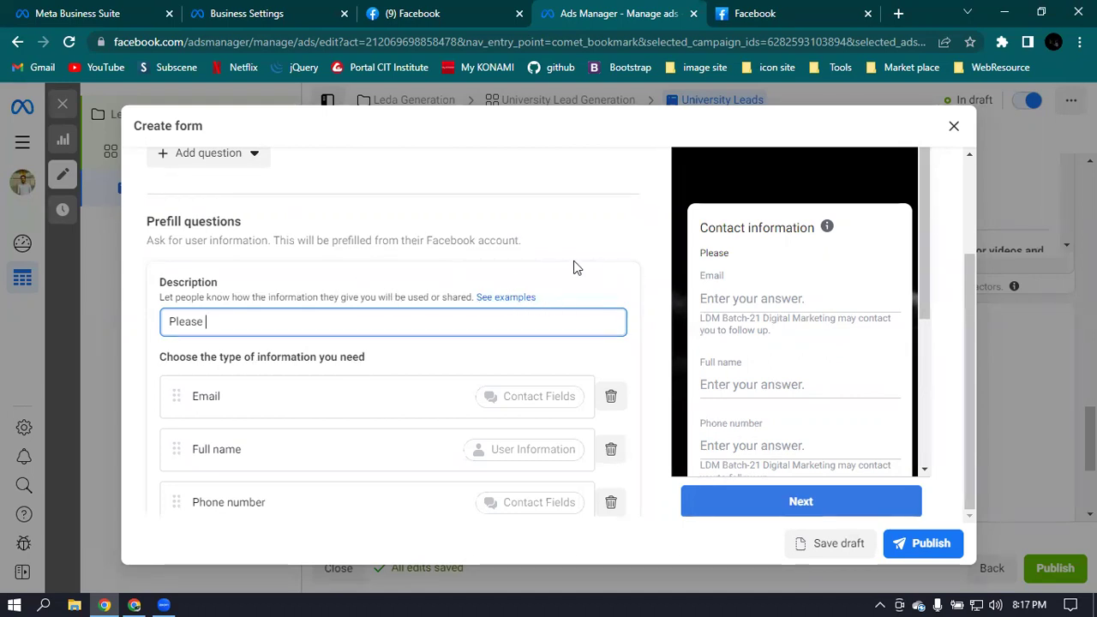
pyautogui.write('ll this form')
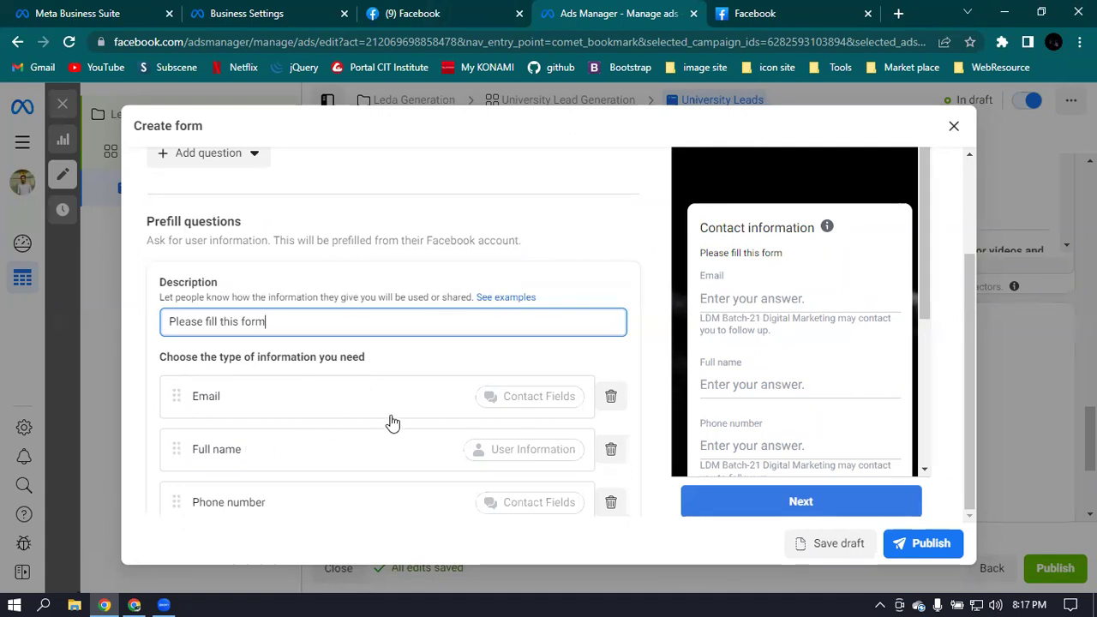
pyautogui.scroll(-2, 420, 416)
pyautogui.scroll(-5, 431, 412)
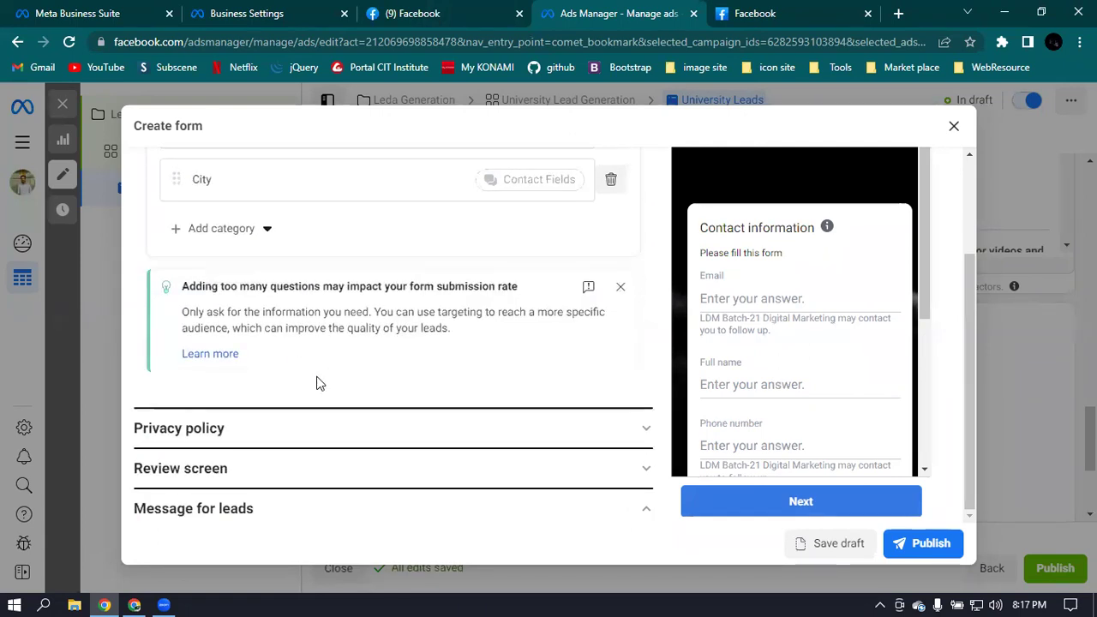
pyautogui.click(917, 548)
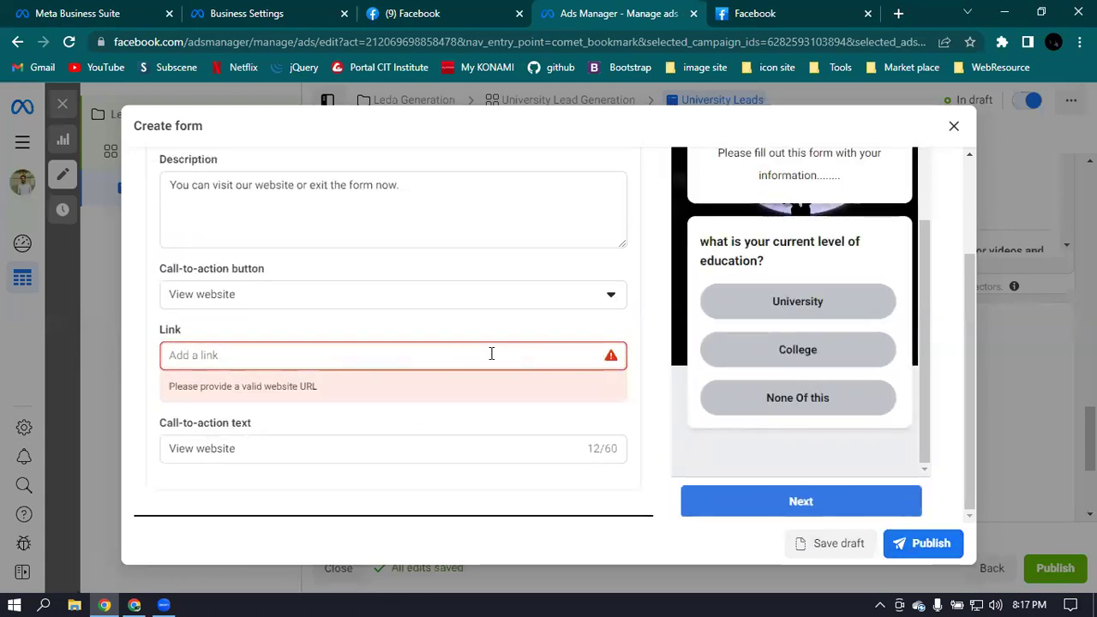
pyautogui.scroll(2, 490, 352)
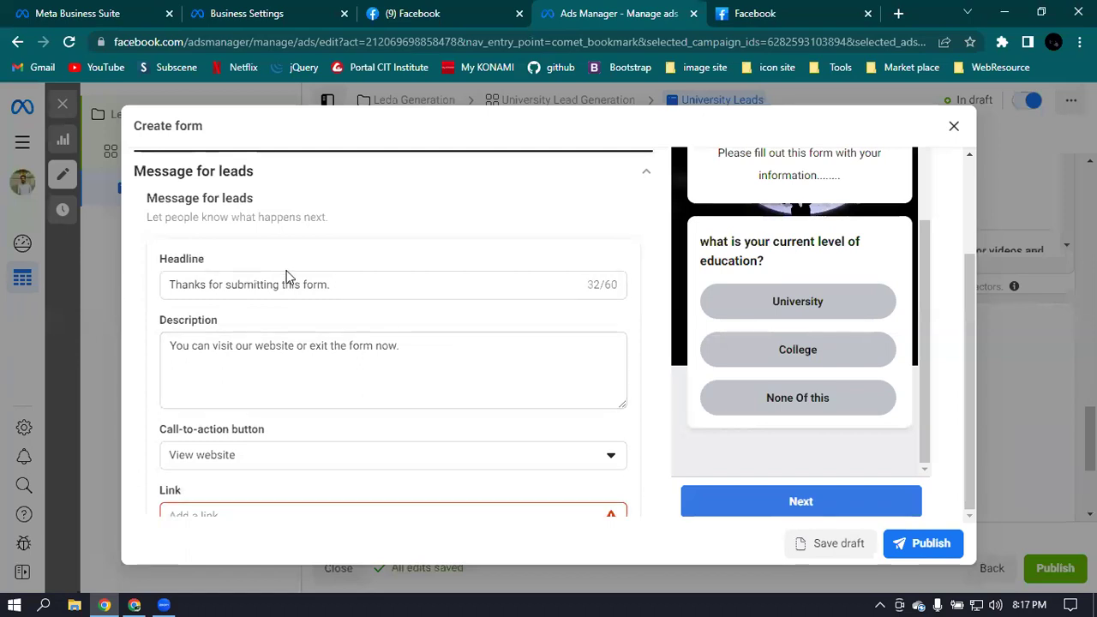
pyautogui.scroll(1, 335, 270)
pyautogui.scroll(-3, 313, 271)
pyautogui.click(237, 352)
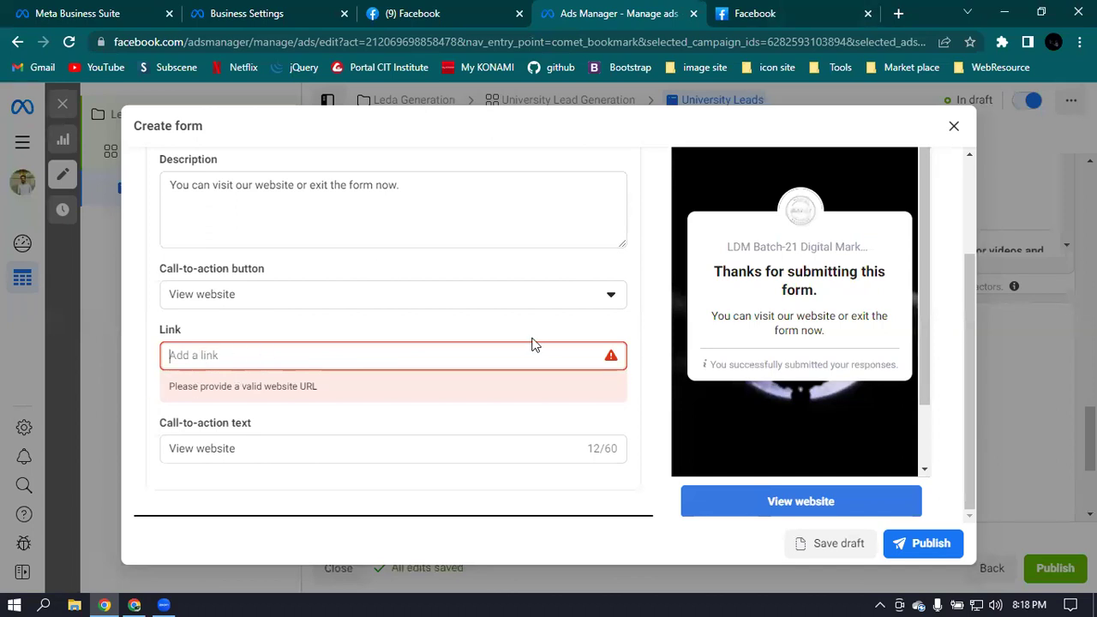
pyautogui.click(804, 13)
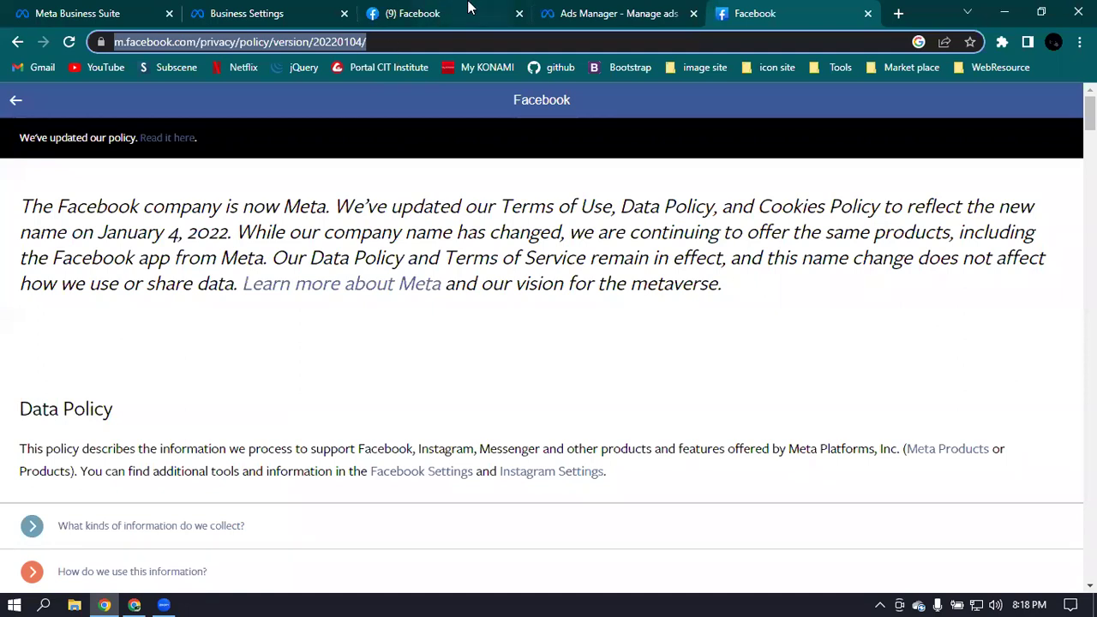
pyautogui.click(604, 12)
pyautogui.click(232, 356)
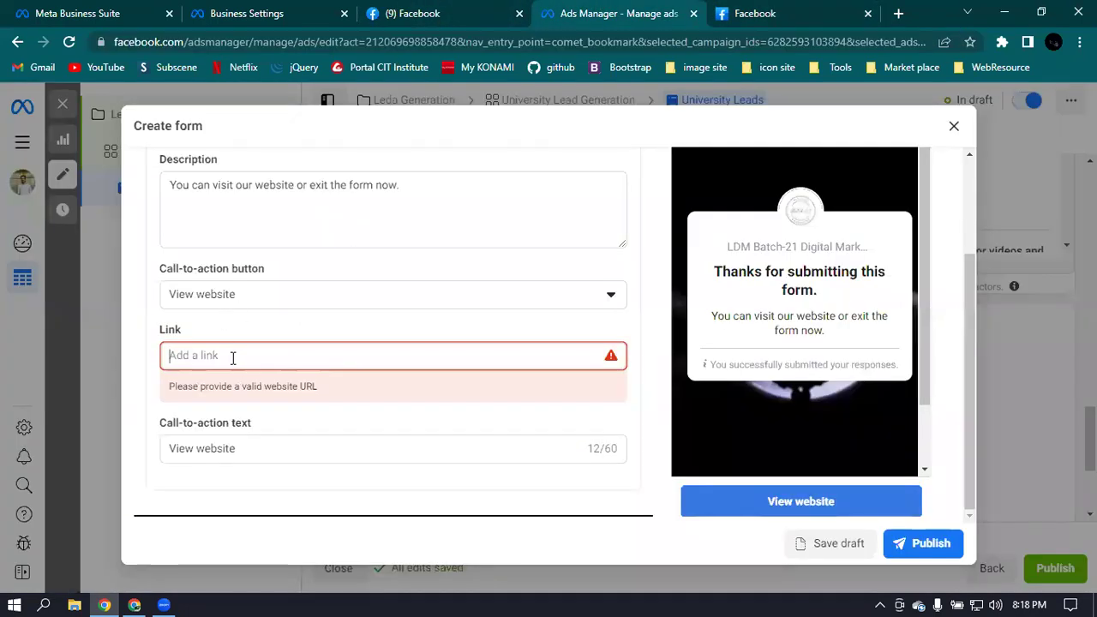
pyautogui.write('https://m.facebook.com/privacy/policy/version/20220104/')
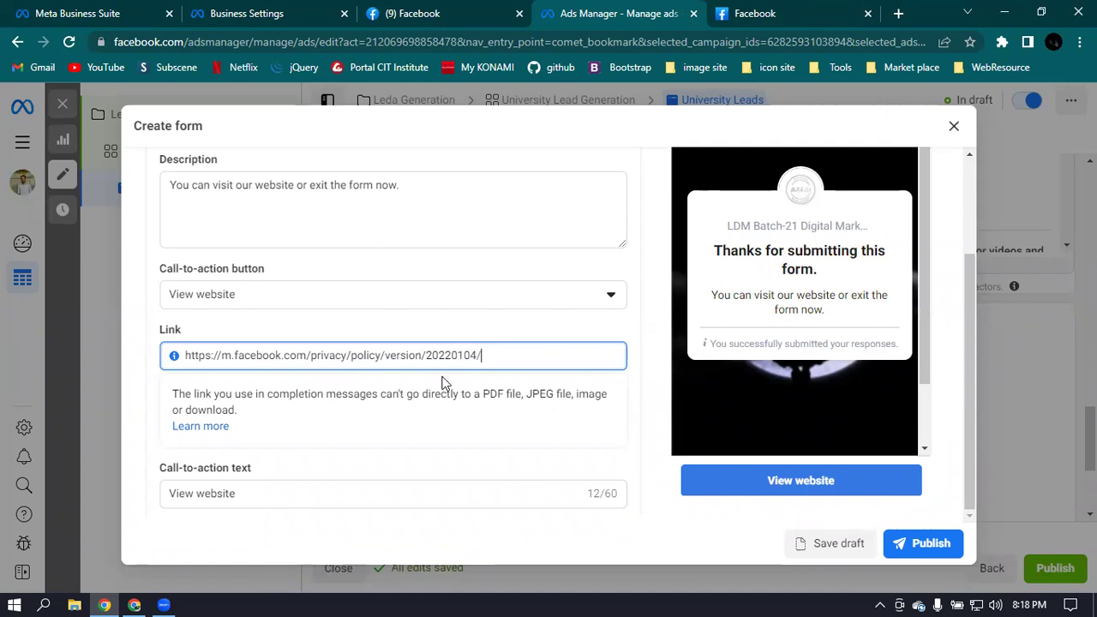
pyautogui.scroll(-1, 444, 381)
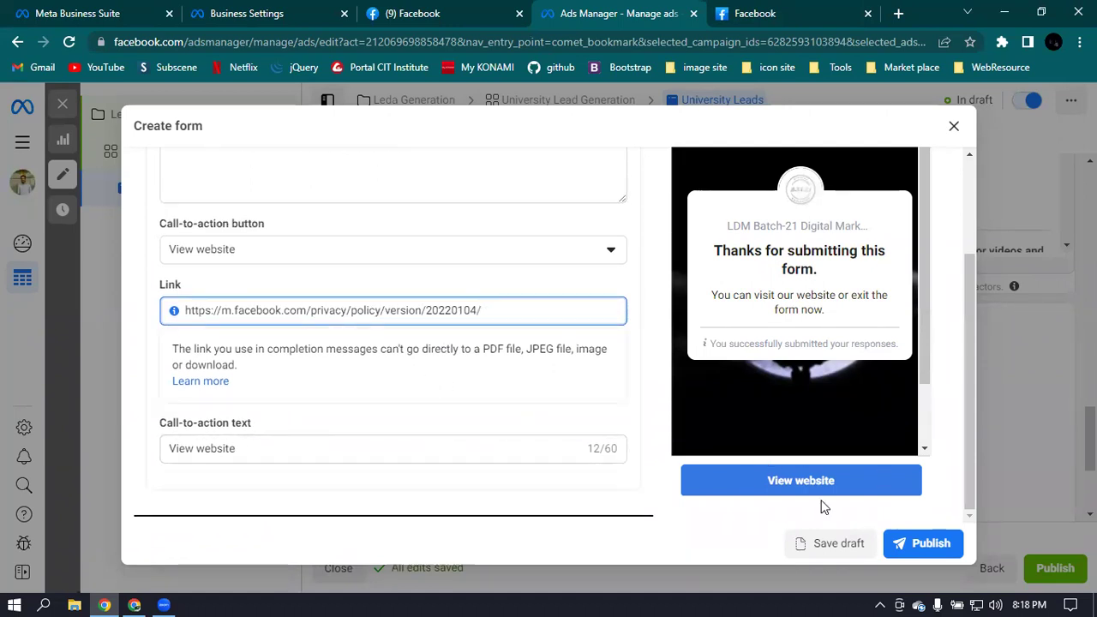
pyautogui.click(923, 556)
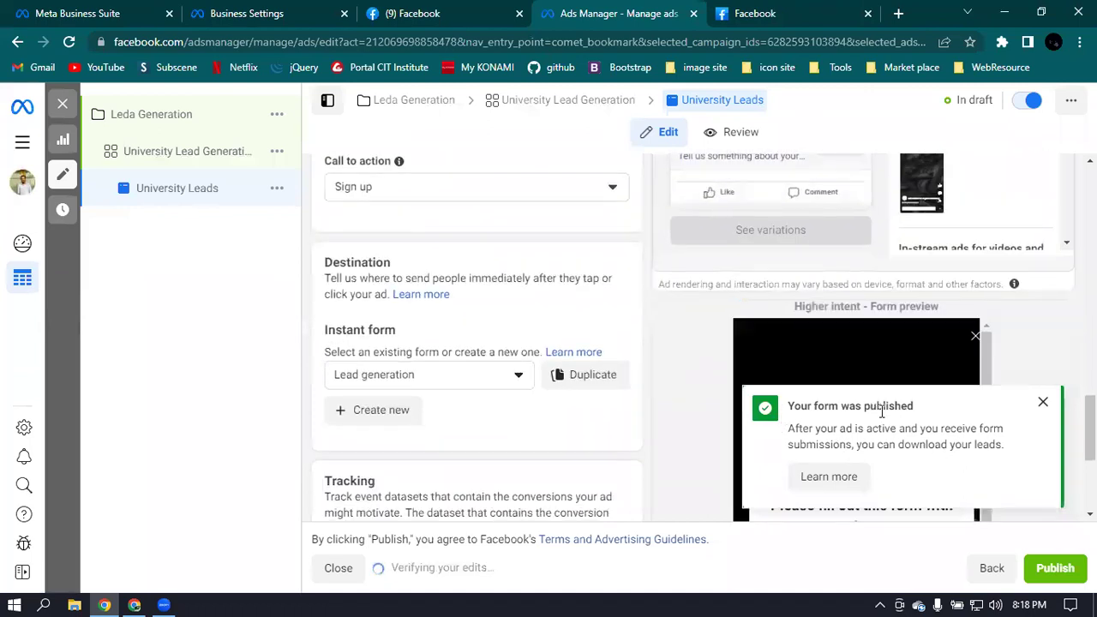
pyautogui.click(1045, 403)
# Examine the ad preview alongside its primary text, headline, description and selected instant form.
pyautogui.scroll(-2, 830, 395)
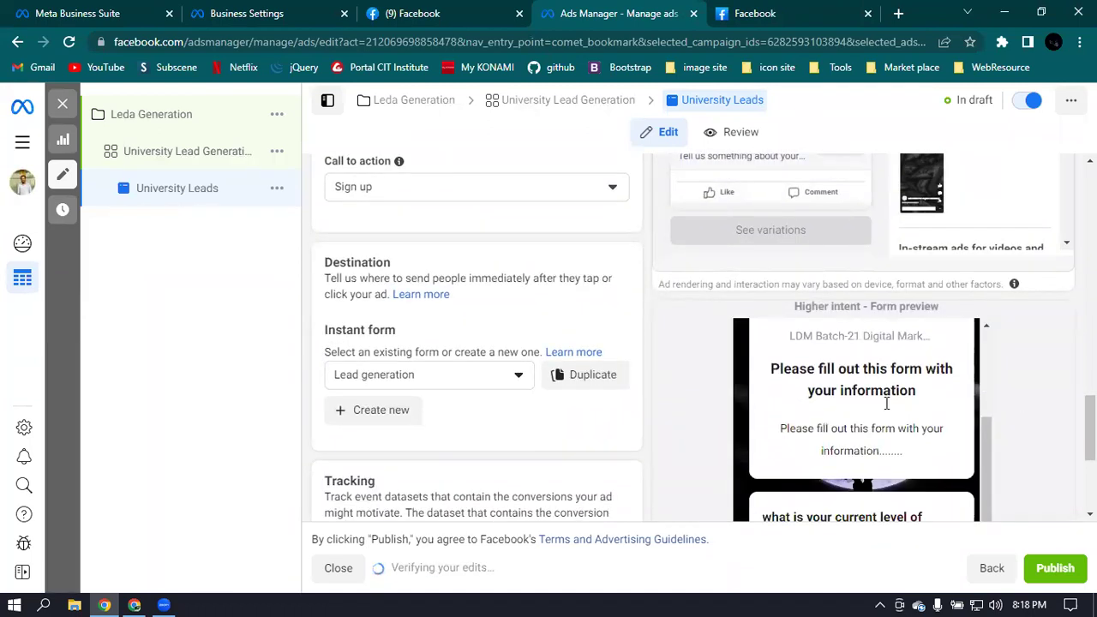
pyautogui.scroll(3, 900, 418)
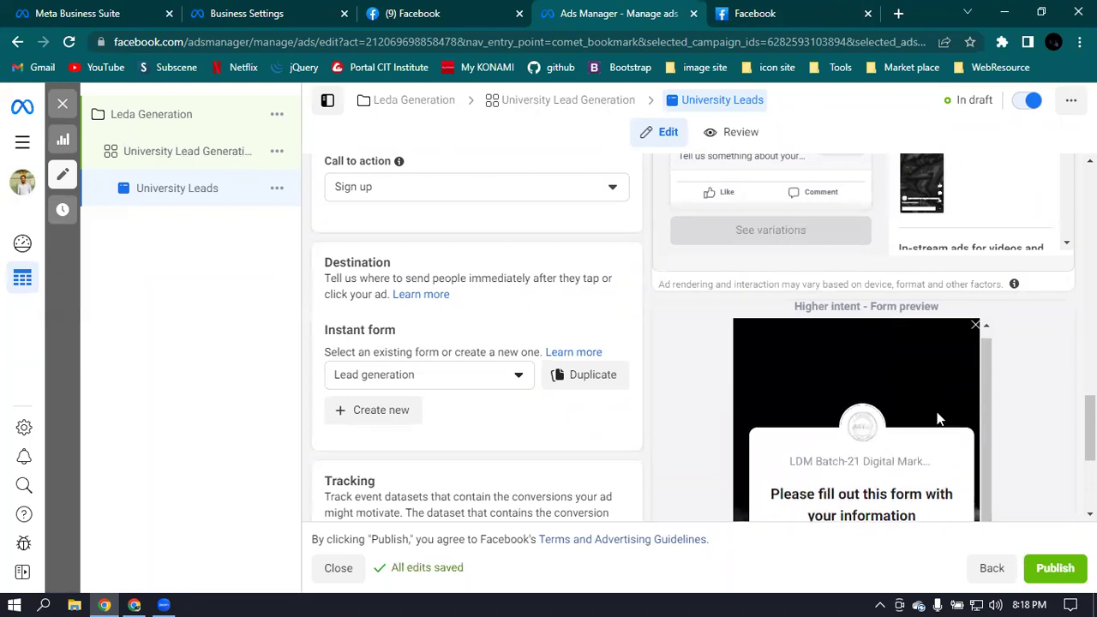
pyautogui.scroll(2, 1067, 403)
pyautogui.scroll(4, 970, 404)
pyautogui.scroll(-3, 980, 400)
pyautogui.scroll(-3, 782, 382)
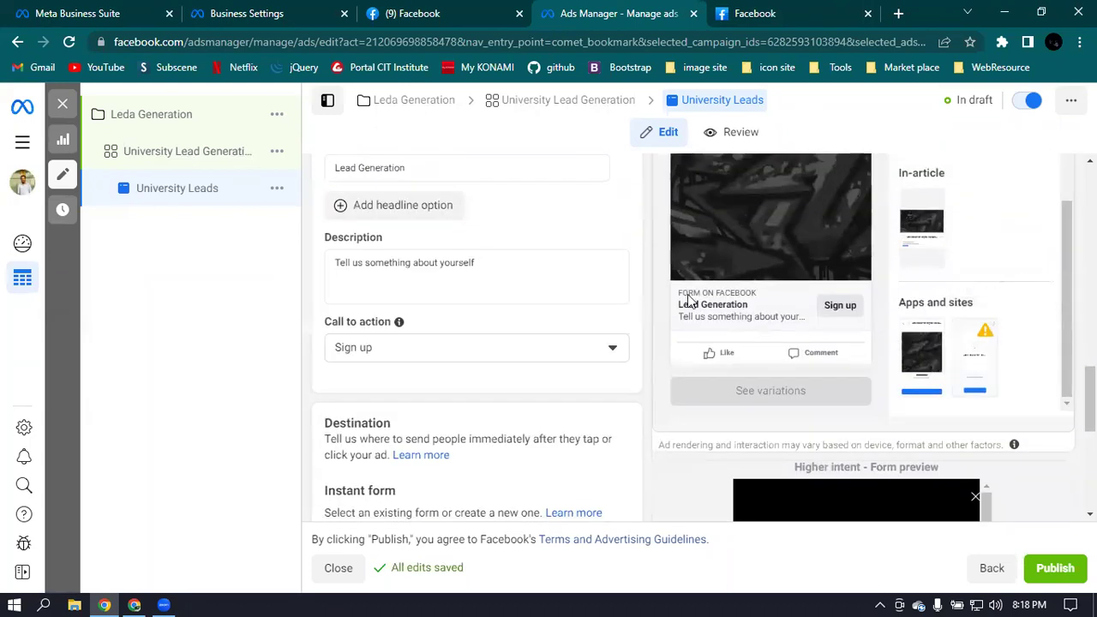
pyautogui.scroll(2, 785, 326)
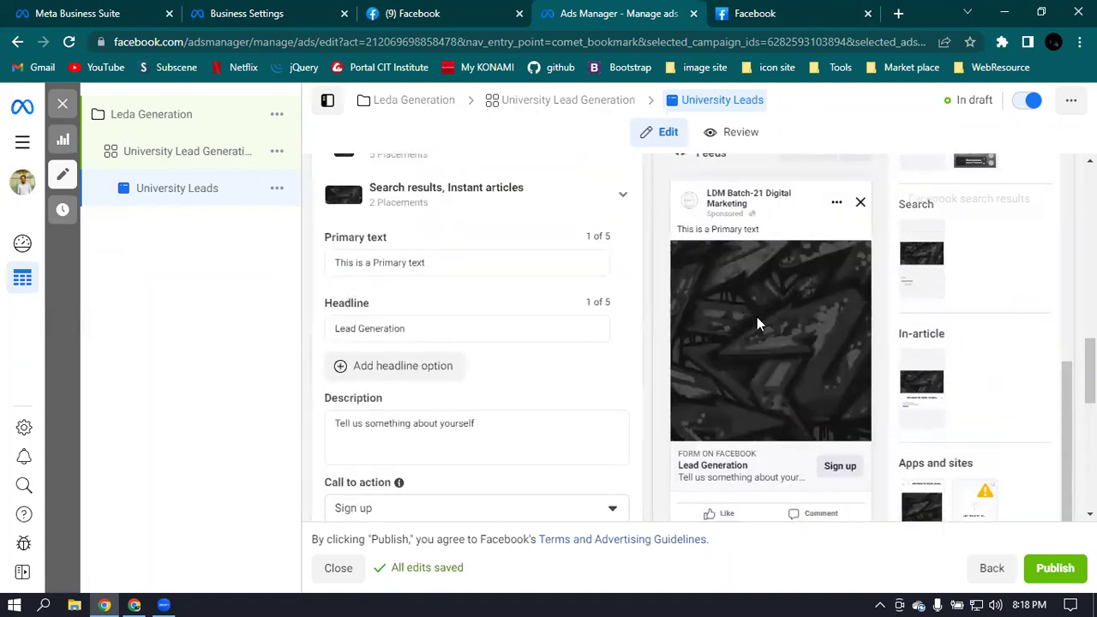
pyautogui.scroll(-6, 858, 273)
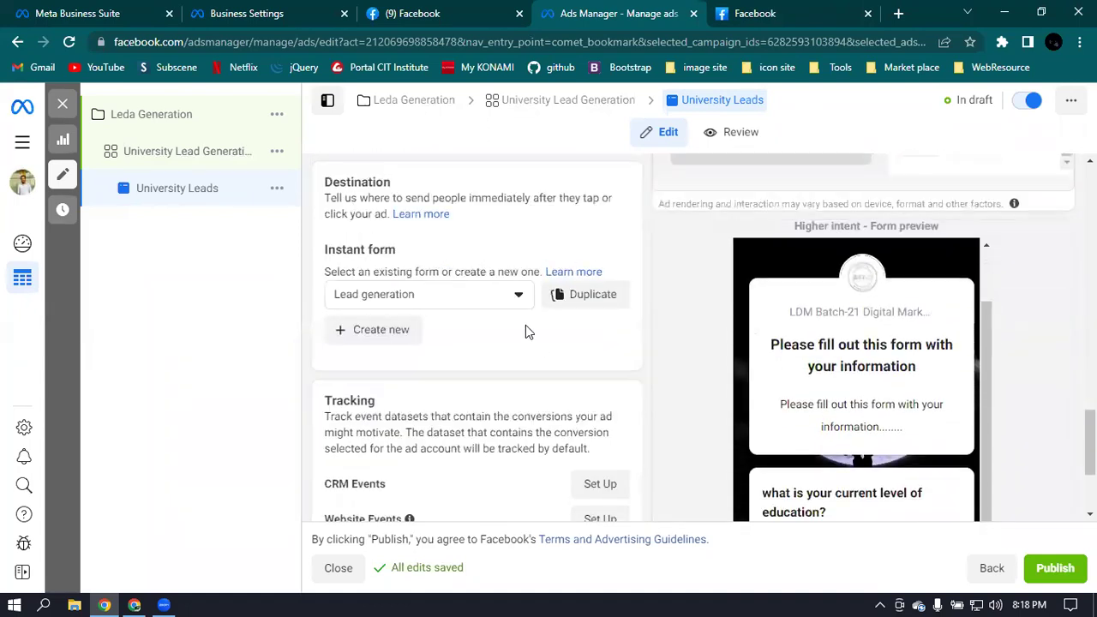
# Go through the form preview from custom questions and prefill information to the privacy review and message for leads.
pyautogui.scroll(-1, 849, 330)
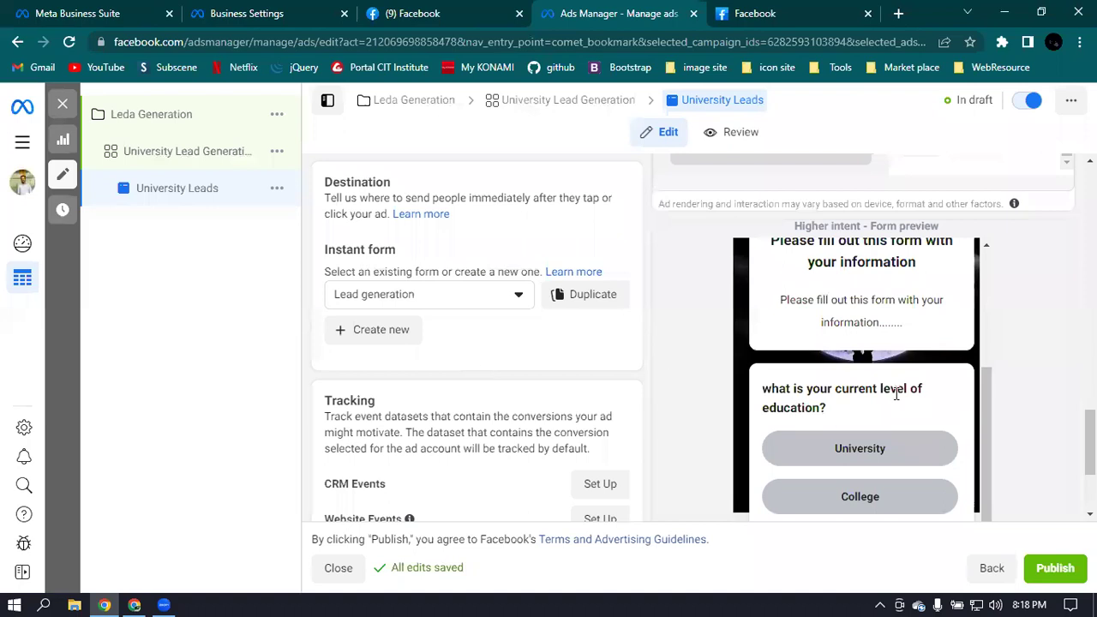
pyautogui.scroll(-2, 883, 377)
pyautogui.scroll(2, 887, 351)
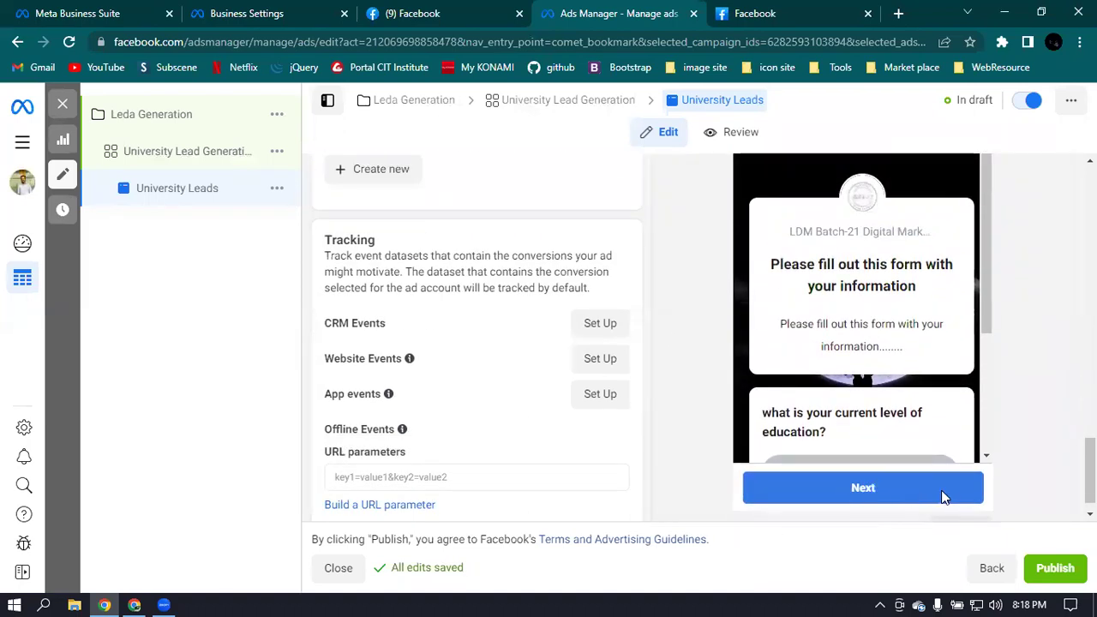
pyautogui.scroll(-3, 906, 406)
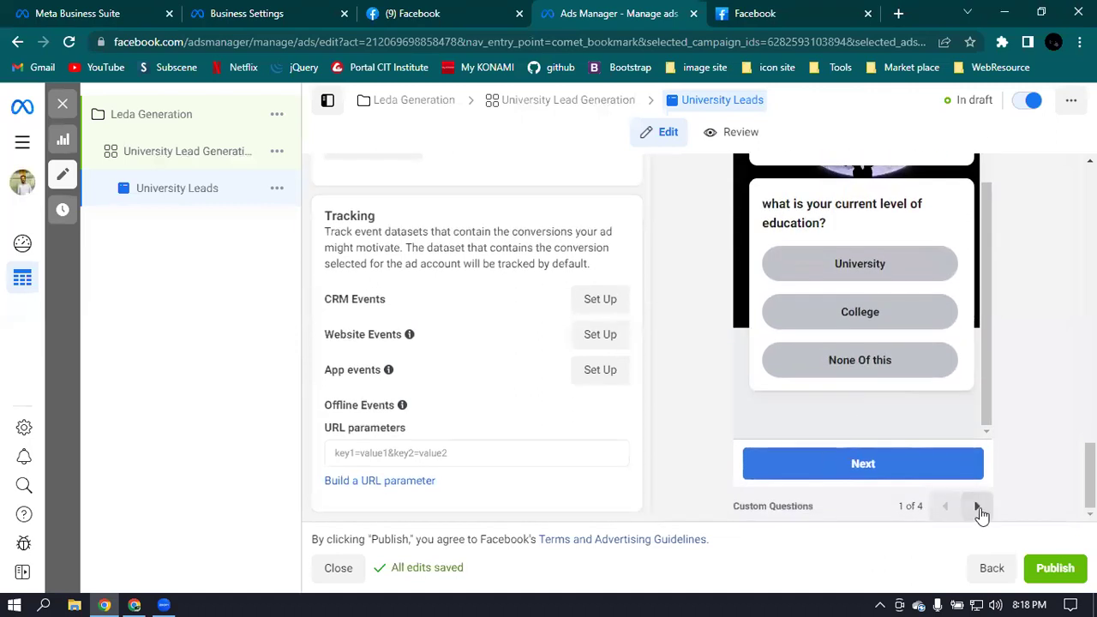
pyautogui.click(978, 508)
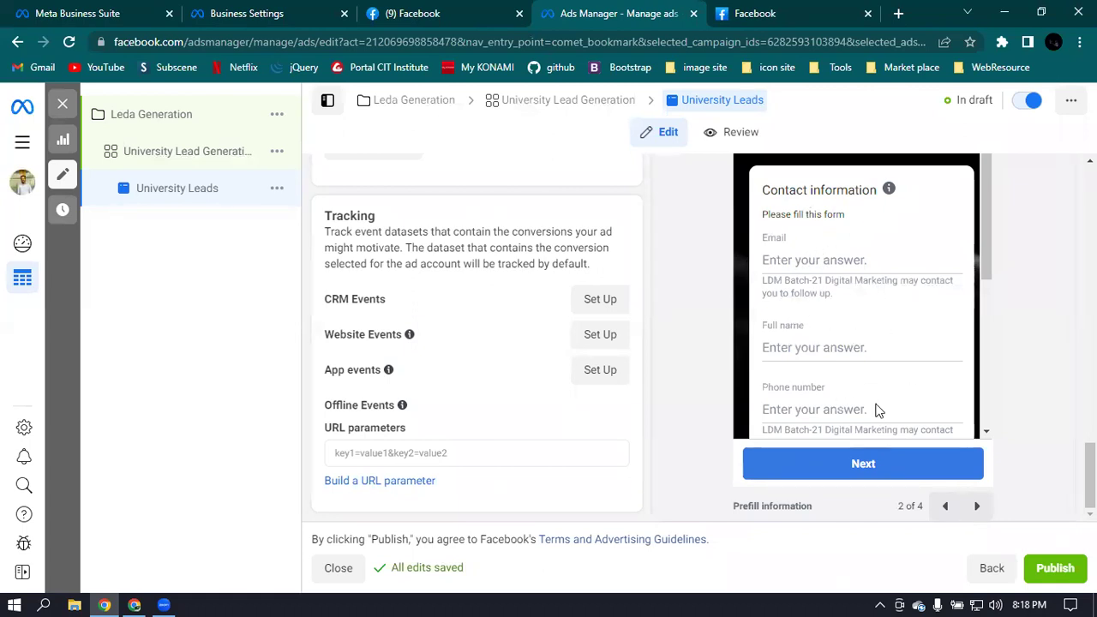
pyautogui.click(976, 505)
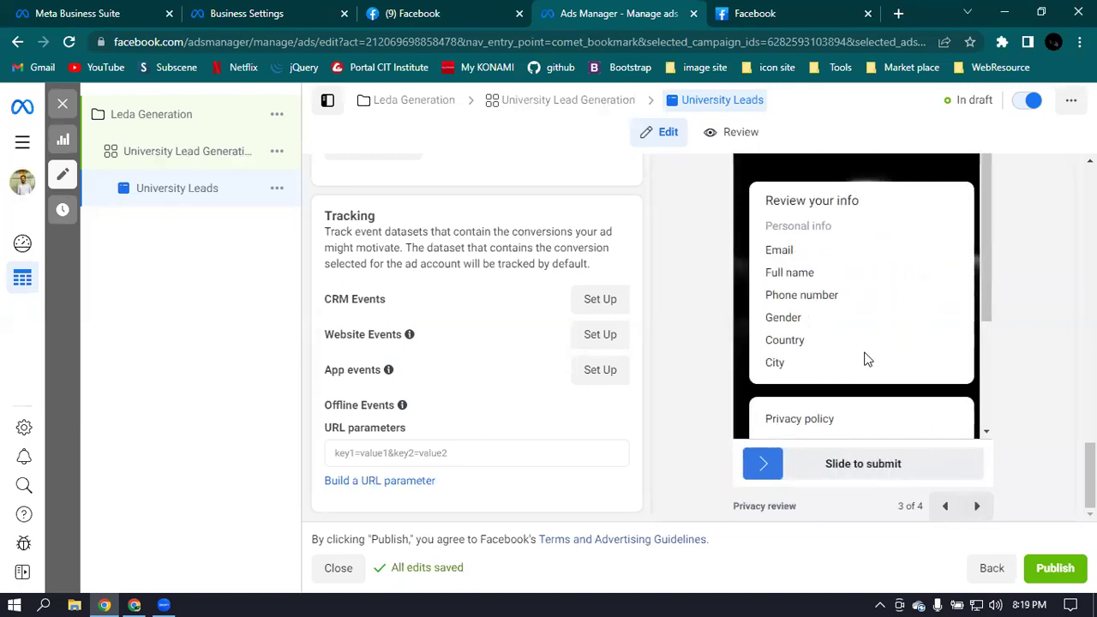
pyautogui.scroll(-2, 883, 360)
pyautogui.click(976, 506)
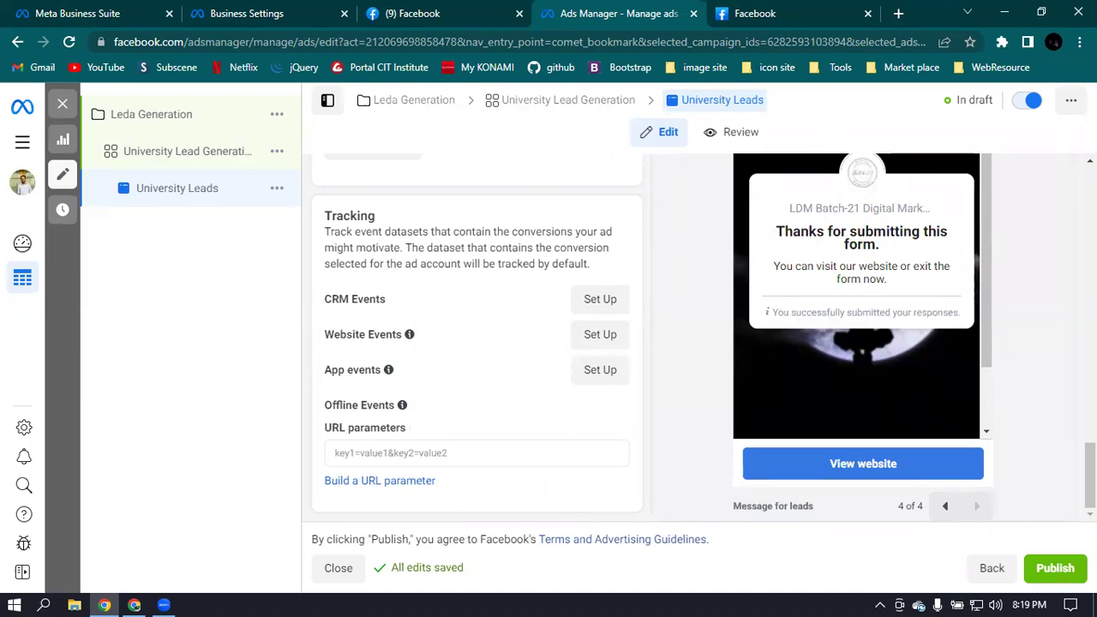
# Try to publish the University Leads ad, and continue with debit or credit card as the payment method to its card details.
pyautogui.click(1054, 571)
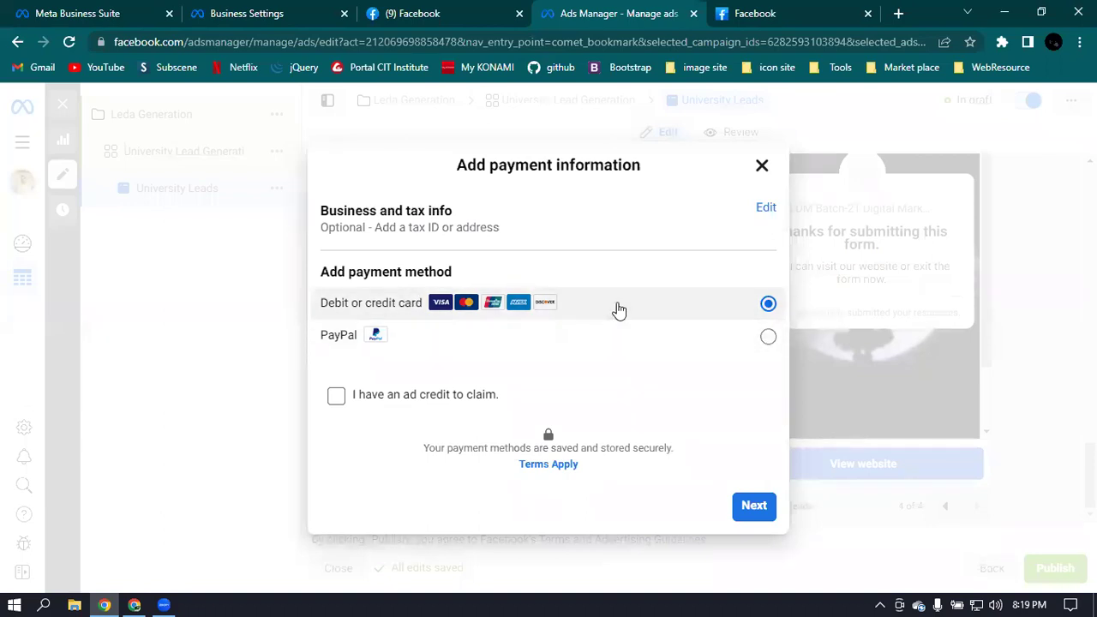
pyautogui.click(755, 506)
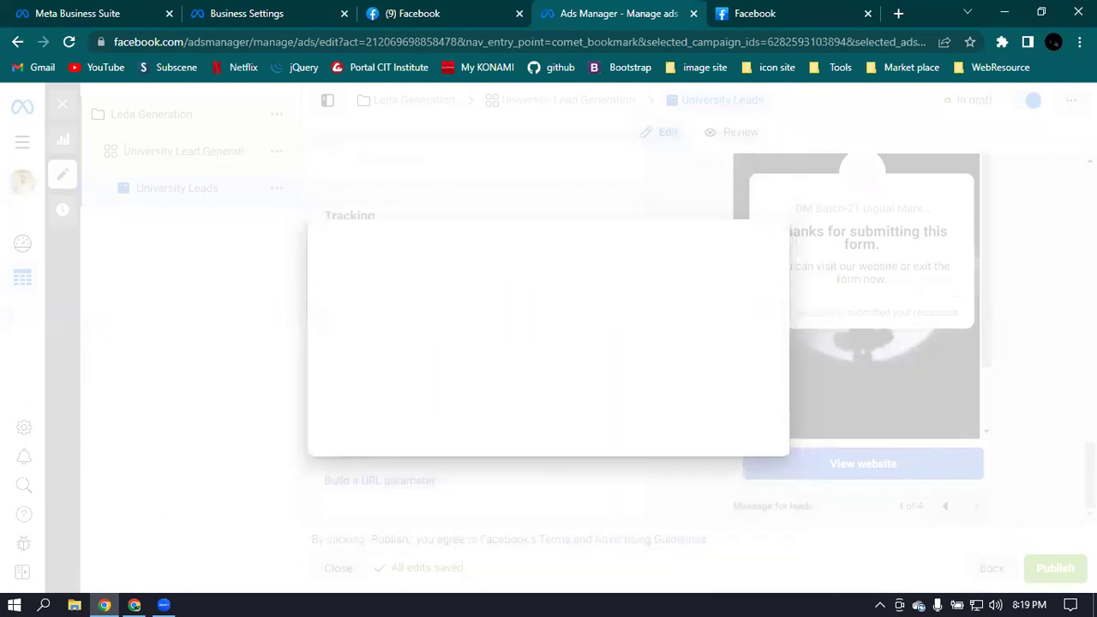
pyautogui.click(514, 267)
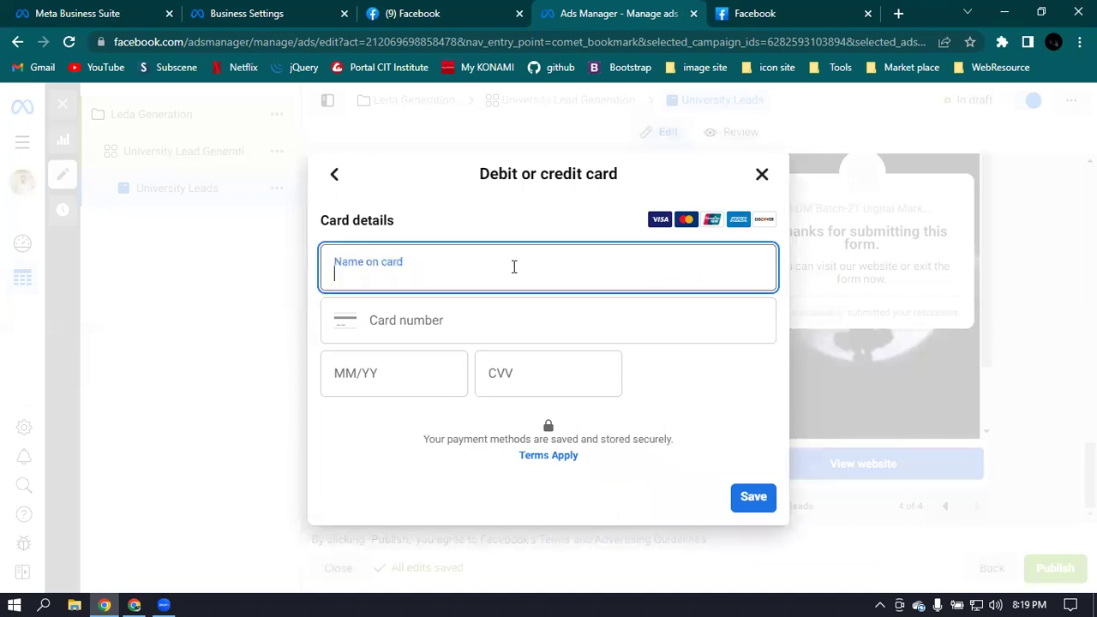
# Go through the card number and CVV fields, close the card details without saving, and return to the ad's text settings.
pyautogui.click(399, 319)
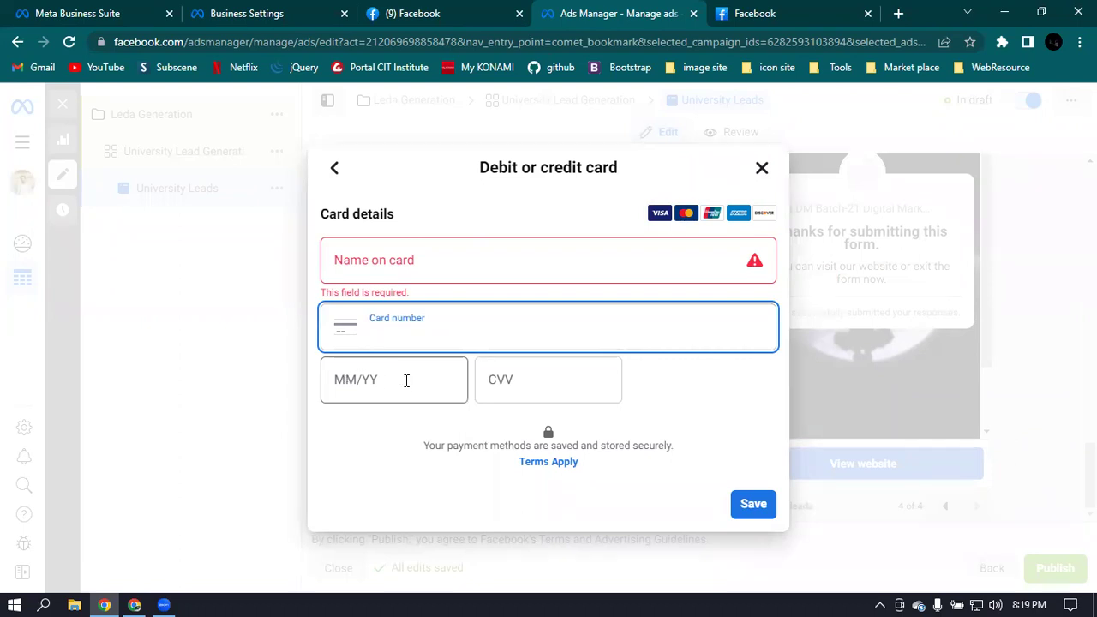
pyautogui.click(542, 381)
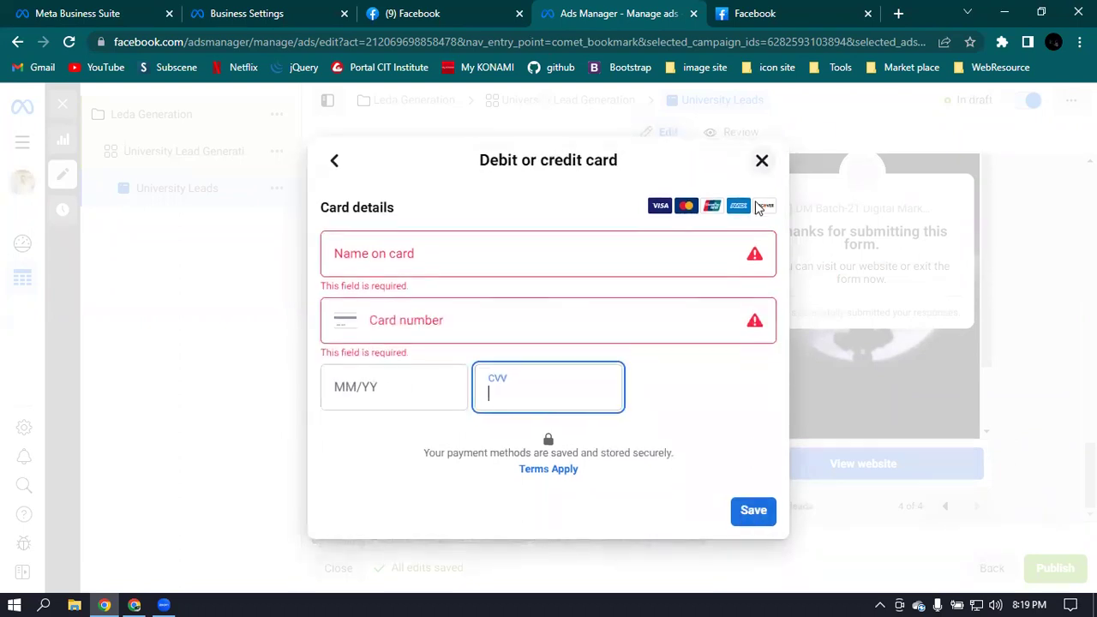
pyautogui.click(761, 163)
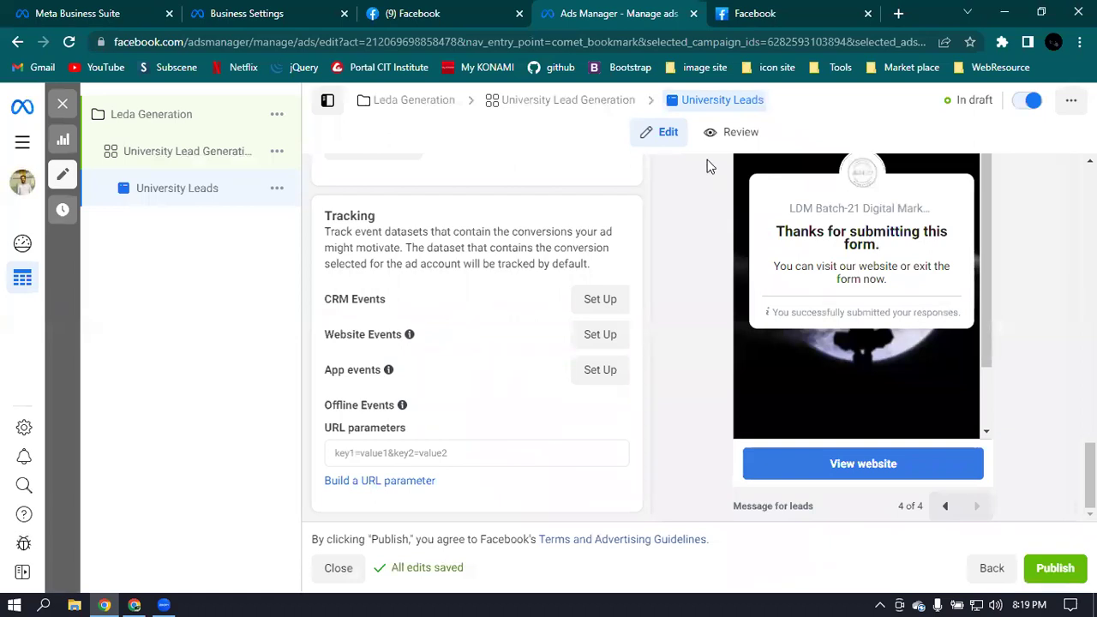
pyautogui.scroll(4, 707, 166)
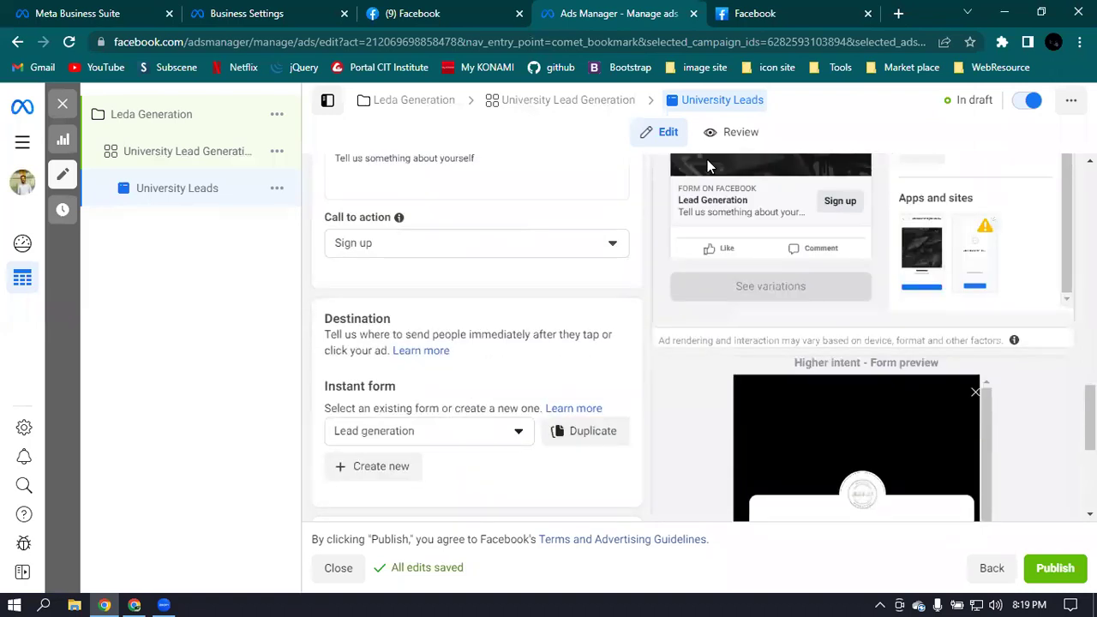
pyautogui.scroll(2, 707, 165)
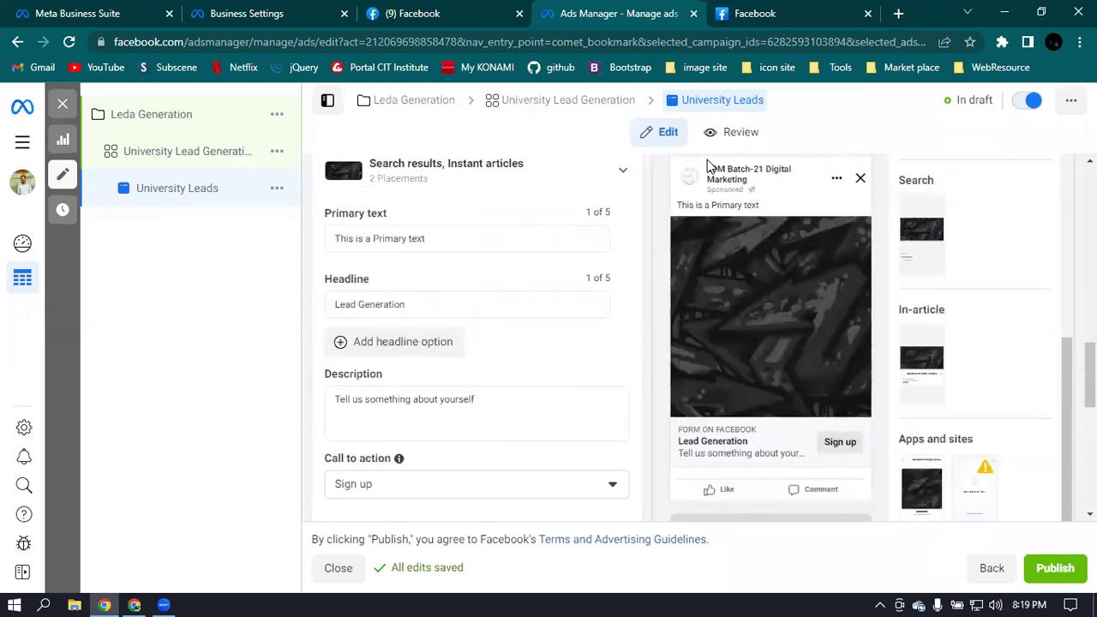
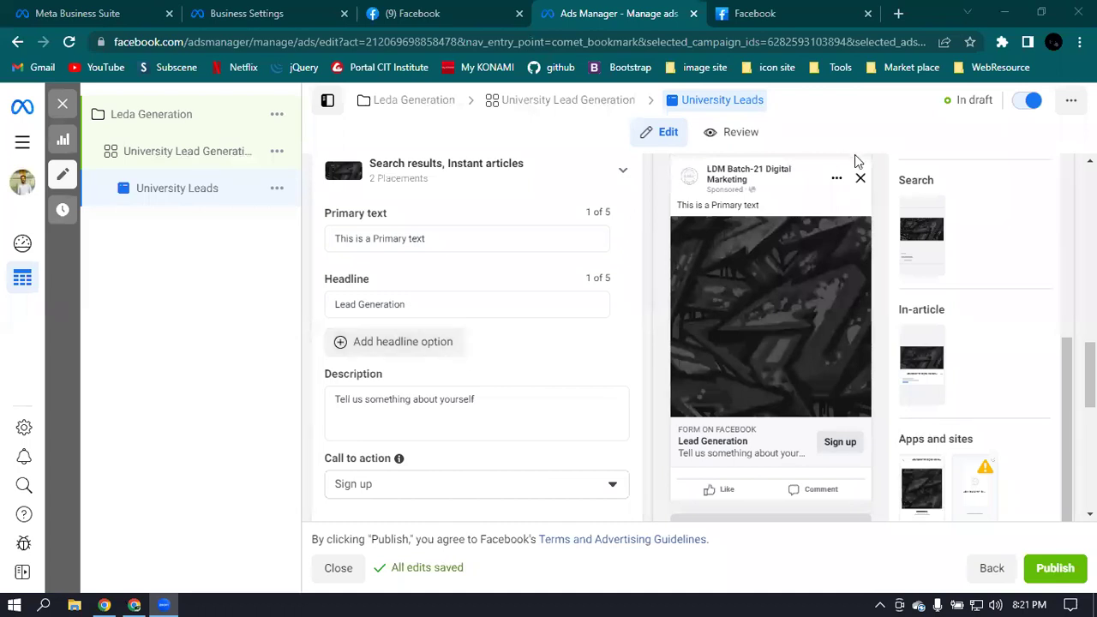
# Open Fiverr from the Market place bookmarks in a new browser tab and dismiss the Google sign-in prompt.
pyautogui.click(899, 13)
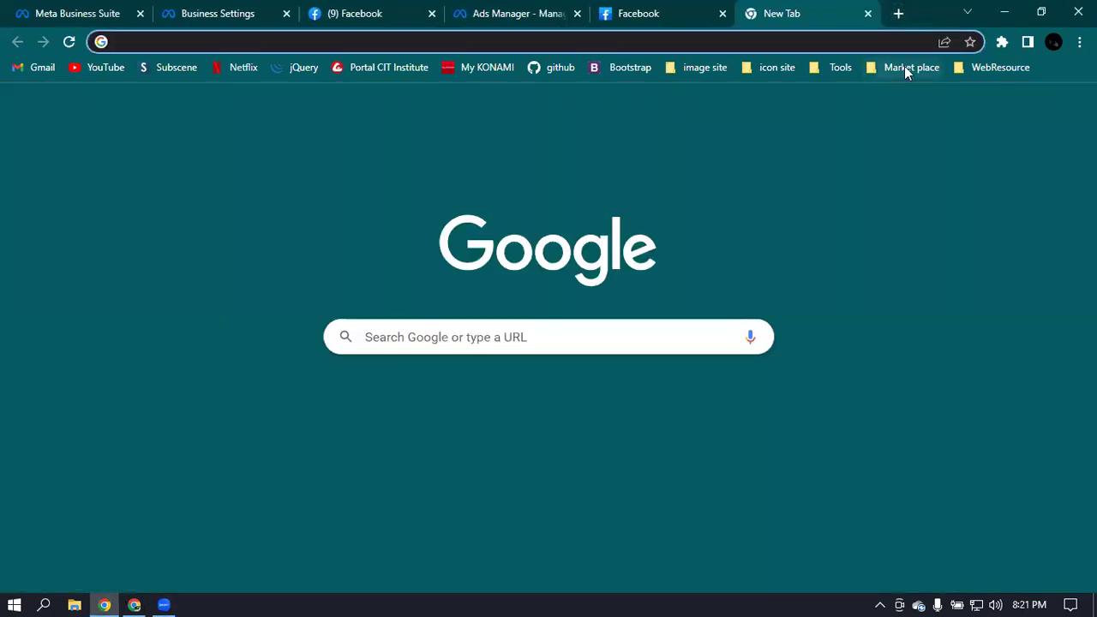
pyautogui.click(881, 69)
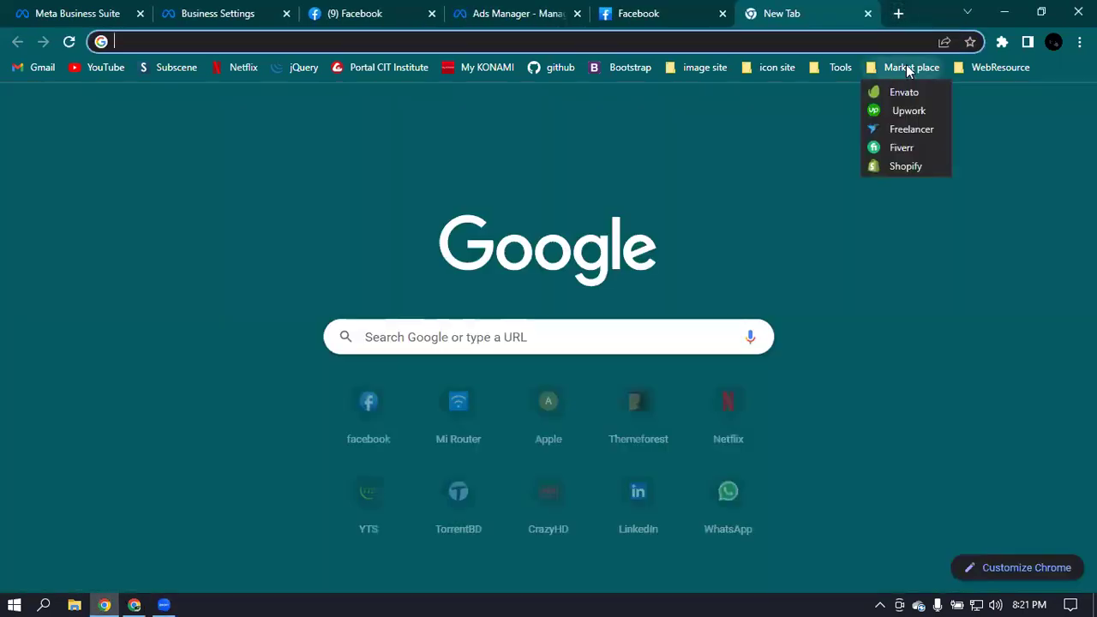
pyautogui.click(900, 147)
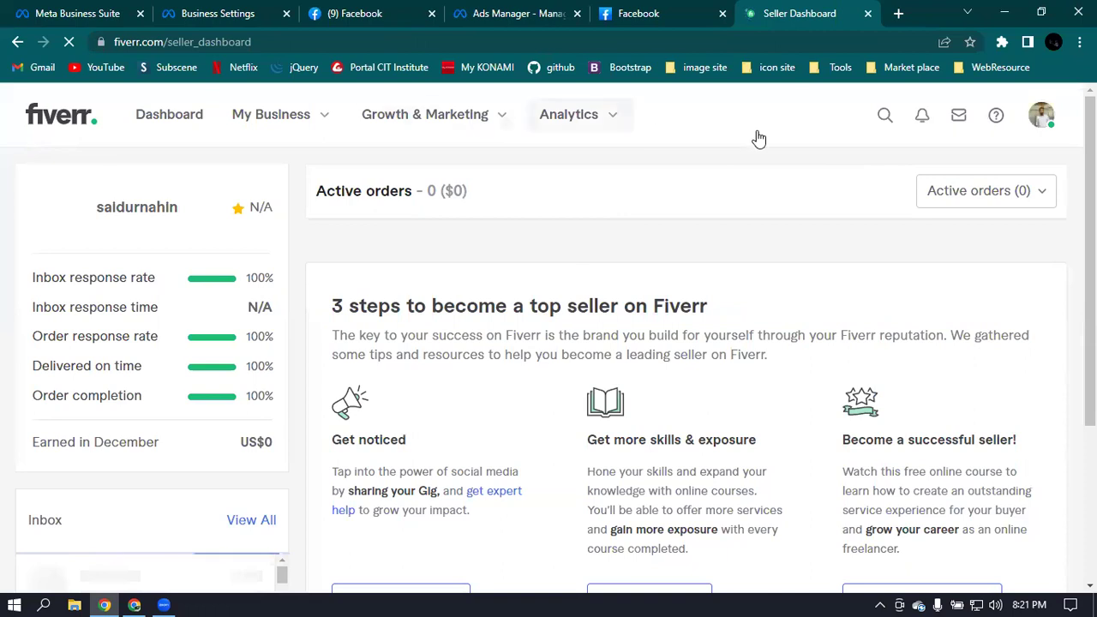
pyautogui.click(1042, 115)
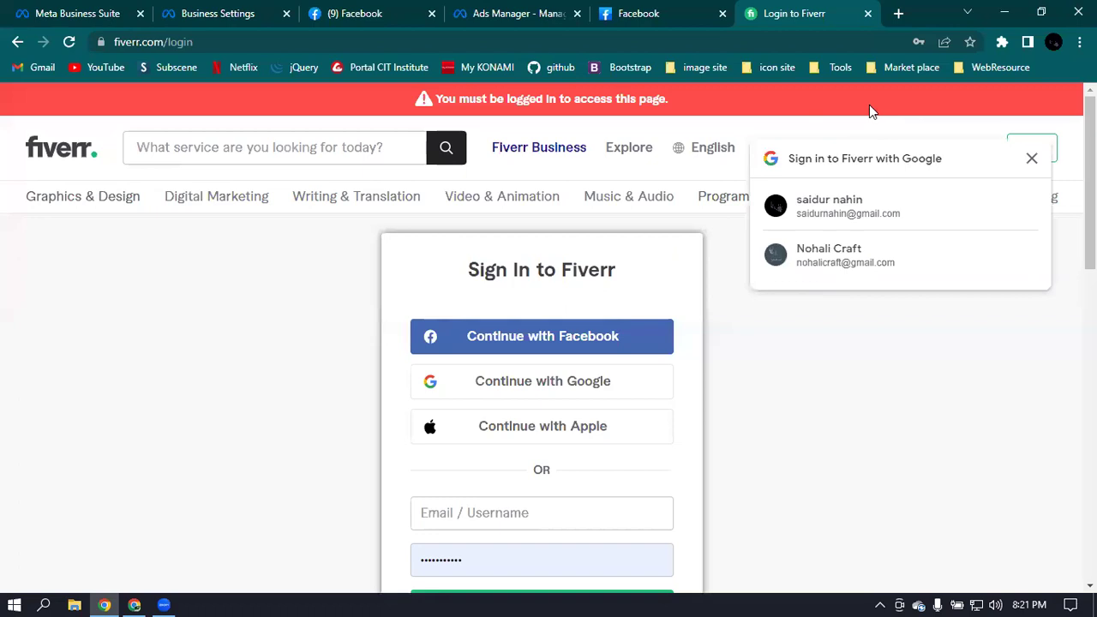
pyautogui.click(1029, 157)
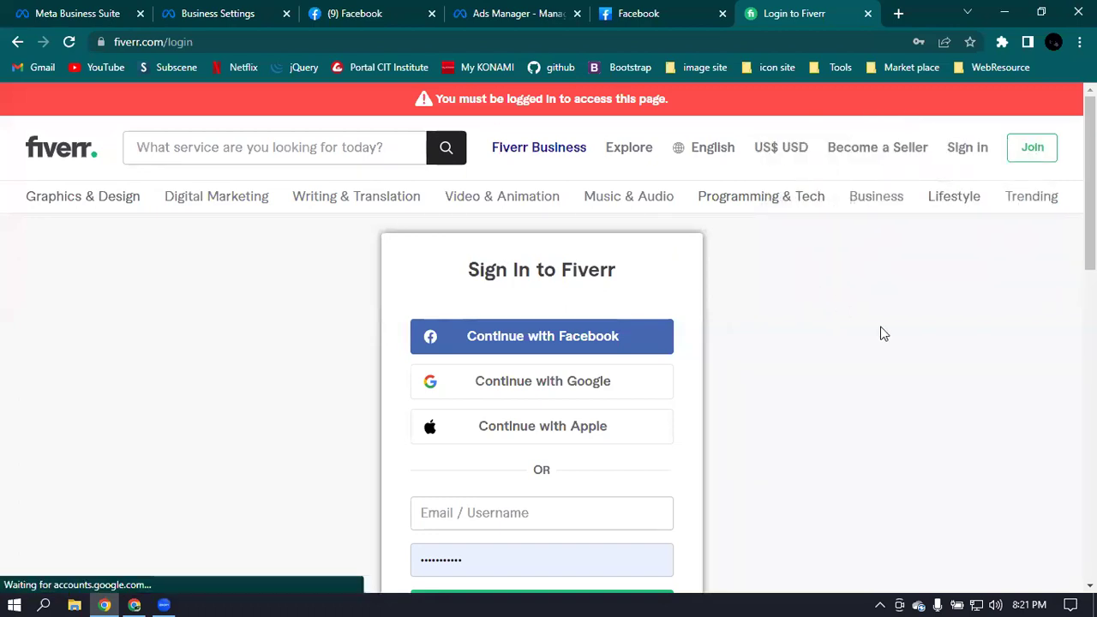
# Search Fiverr for "facebook marketing".
pyautogui.click(294, 147)
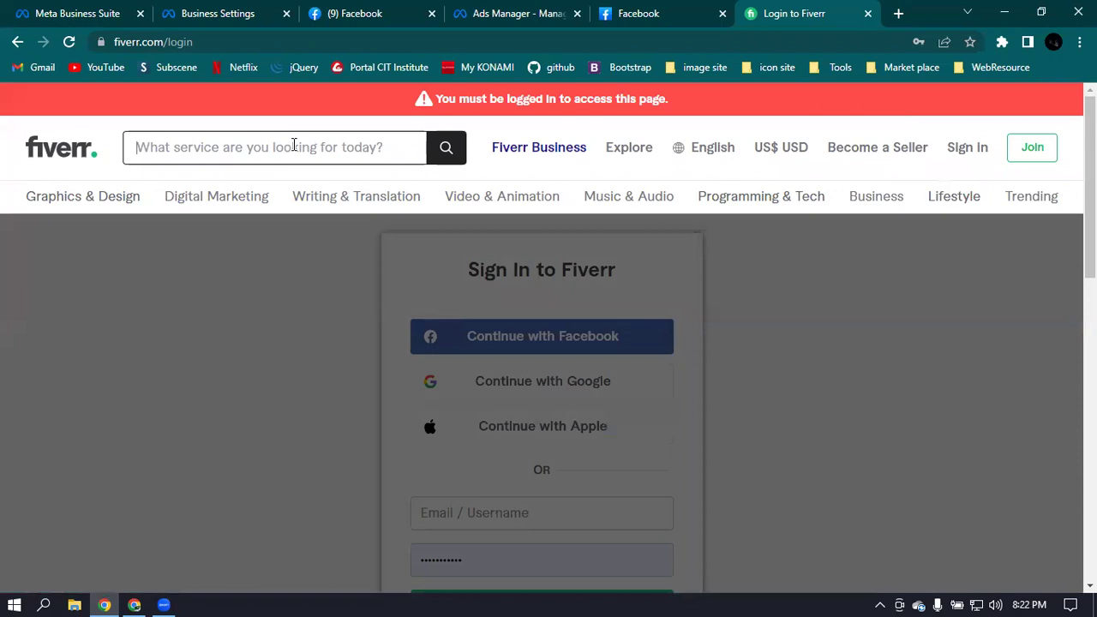
pyautogui.write('fe')
pyautogui.press('BackSpace')
pyautogui.write('a')
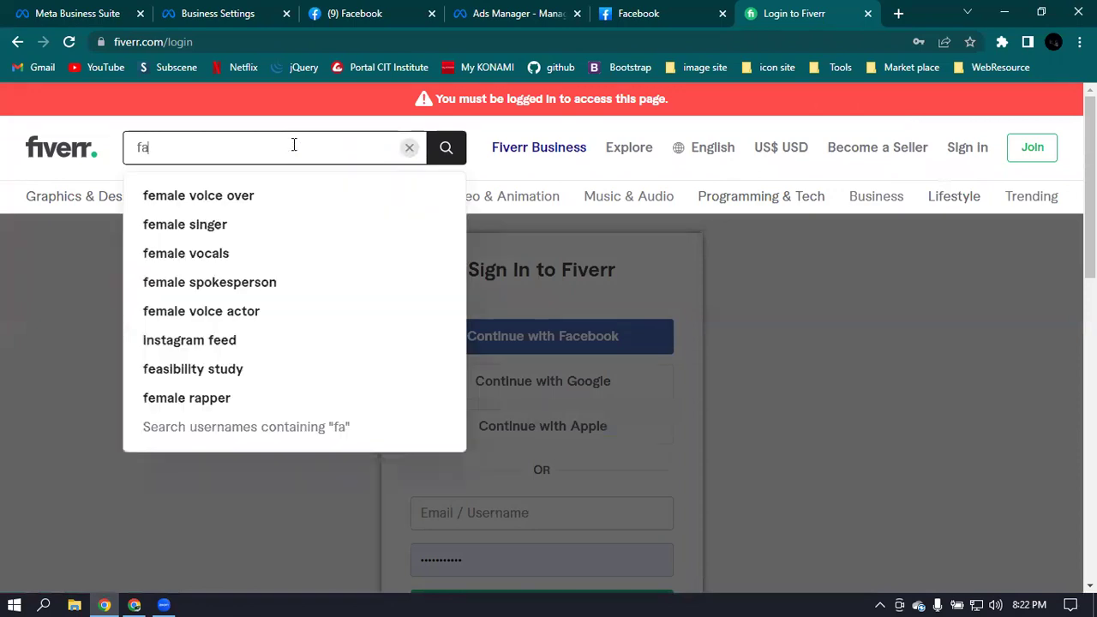
pyautogui.write('ce')
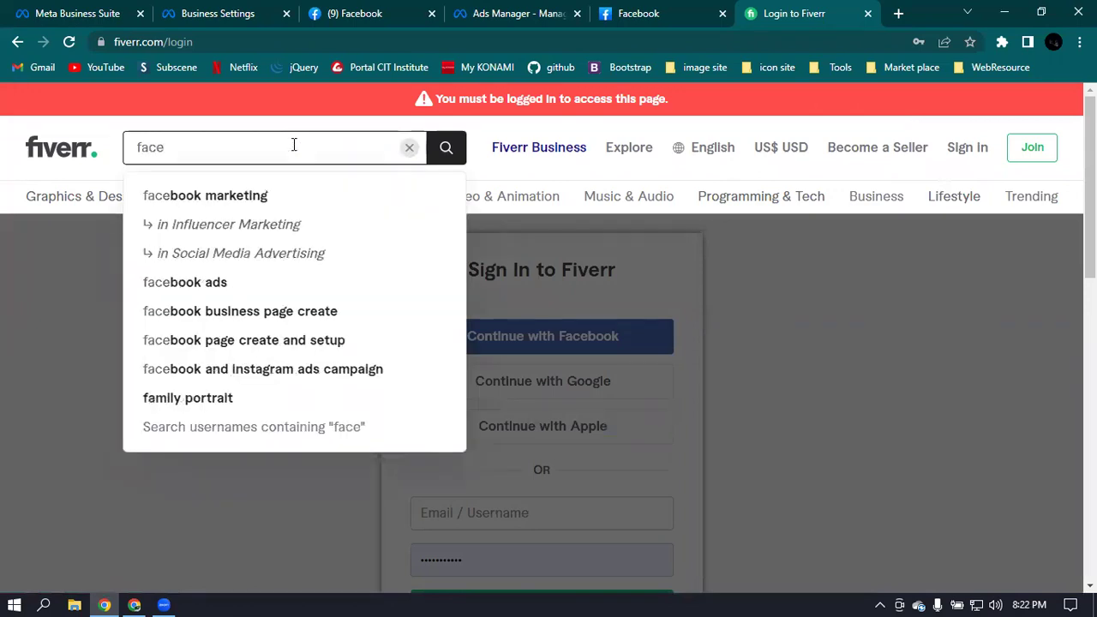
pyautogui.write('book m')
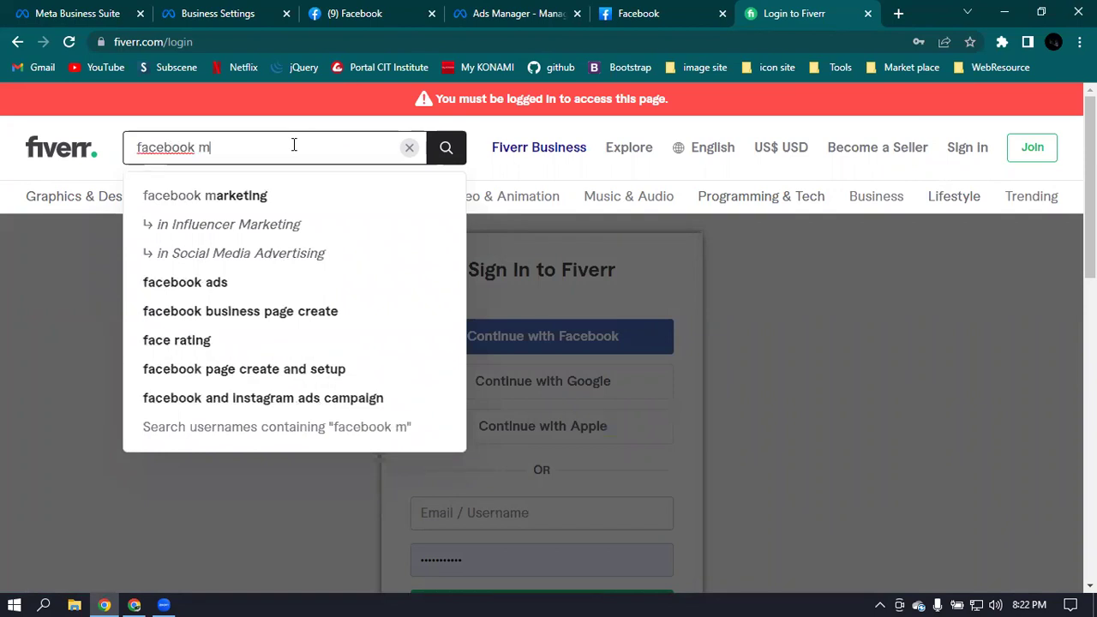
pyautogui.write('arketing')
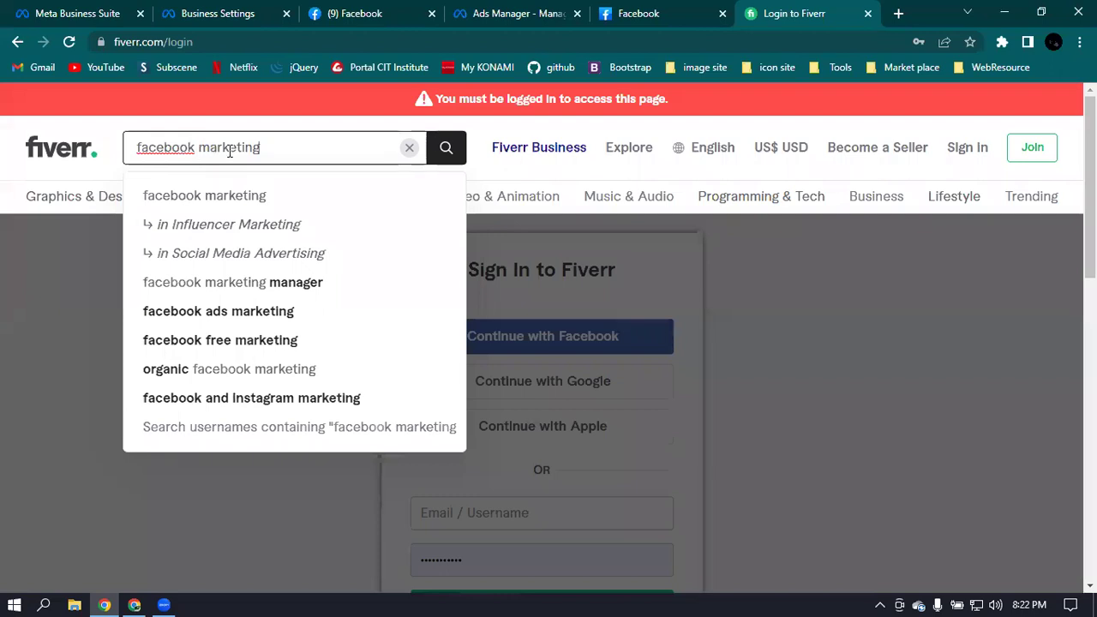
pyautogui.click(444, 148)
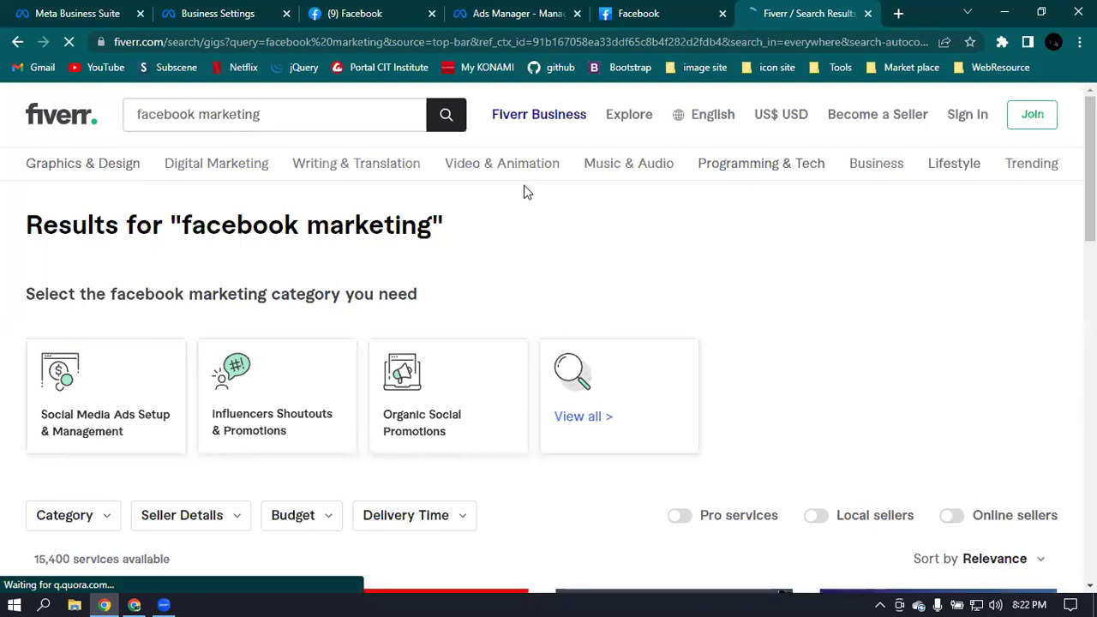
# Open the organic Facebook page promotion gig and the US$15 Facebook advertising and Instagram marketing gig in separate tabs, returning to the results.
pyautogui.scroll(-4, 701, 257)
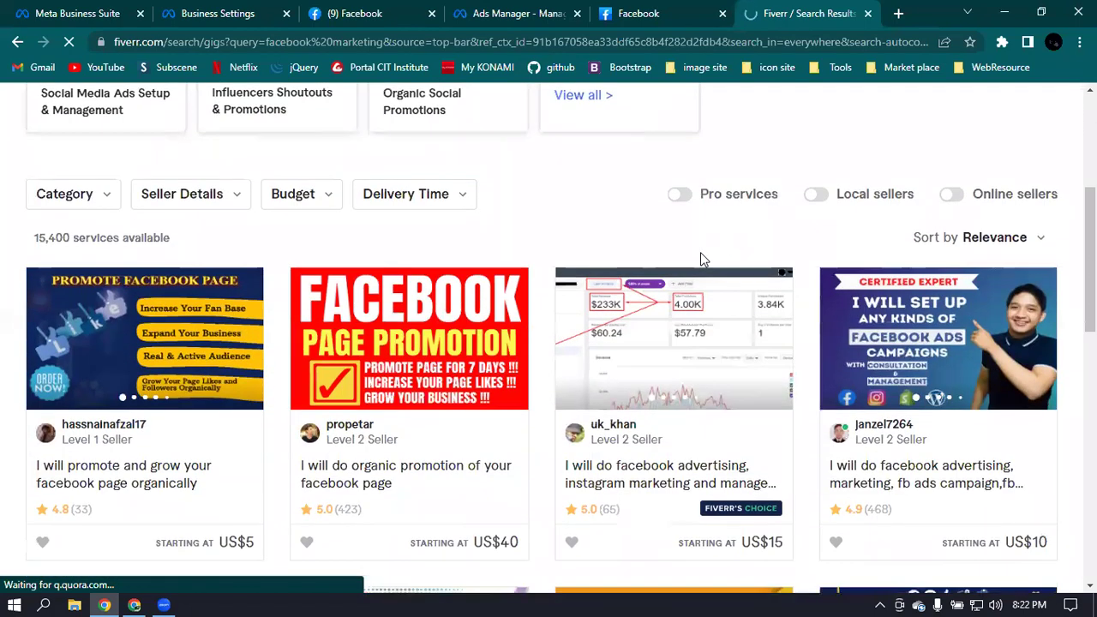
pyautogui.scroll(-2, 701, 258)
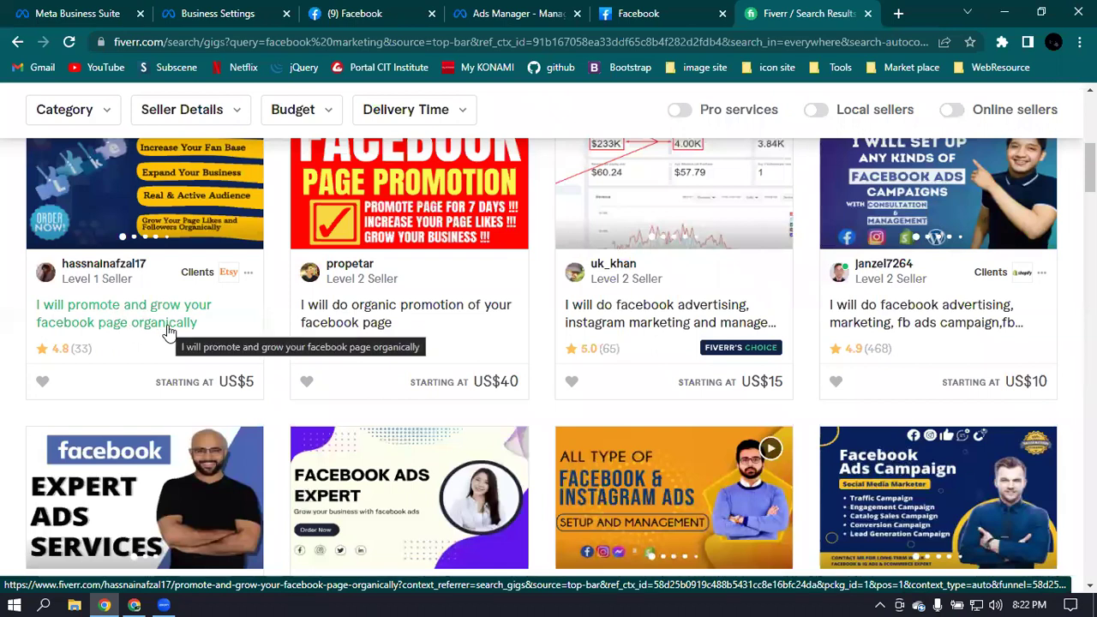
pyautogui.click(416, 322)
pyautogui.click(669, 13)
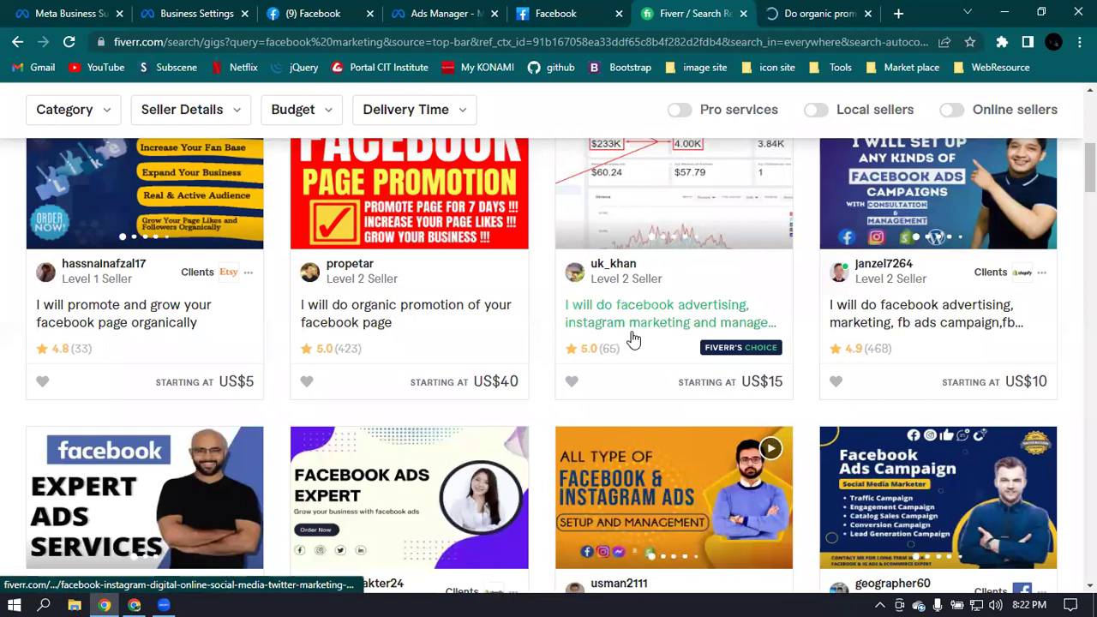
pyautogui.click(716, 336)
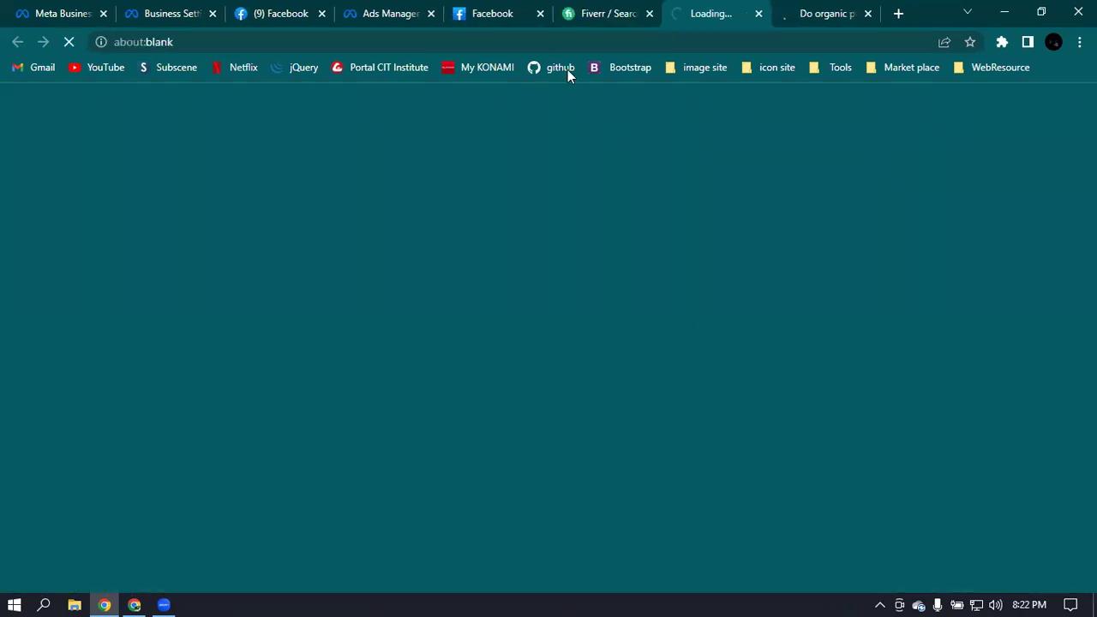
pyautogui.click(605, 11)
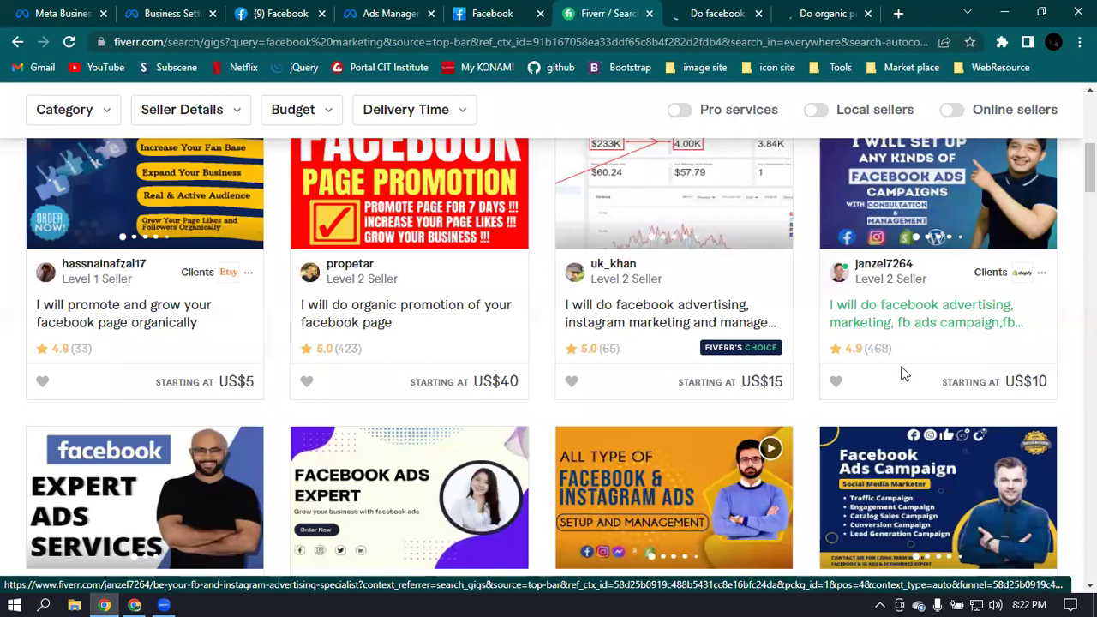
# Open the US$10 Facebook advertising gig, the Shopify ads manager gig and the US$30 Facebook marketing gig in separate tabs.
pyautogui.click(956, 324)
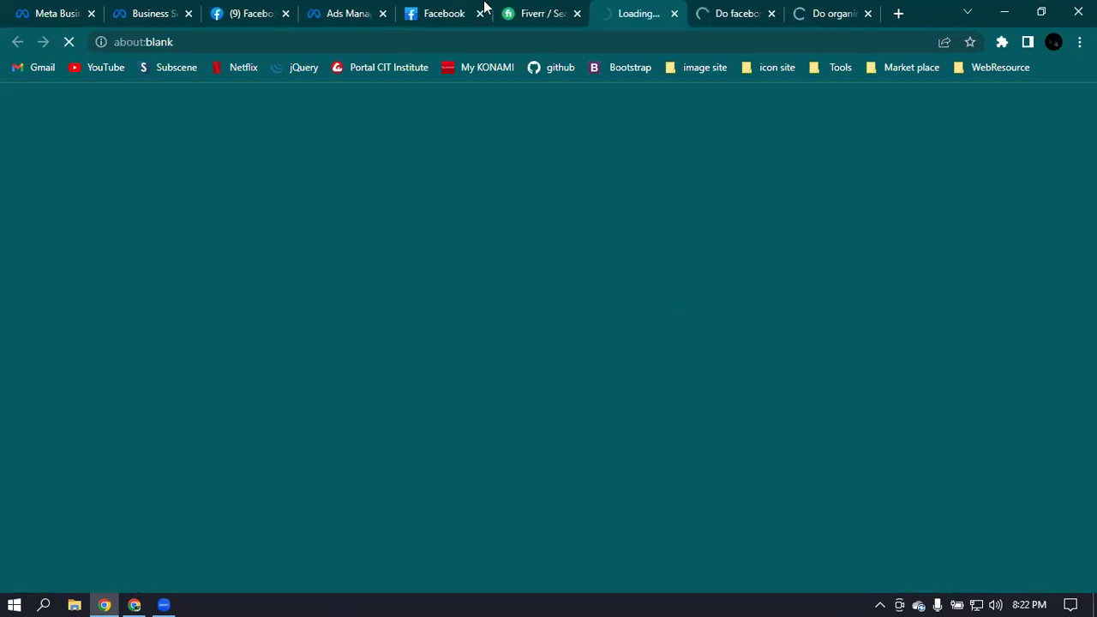
pyautogui.click(549, 10)
pyautogui.scroll(-3, 646, 430)
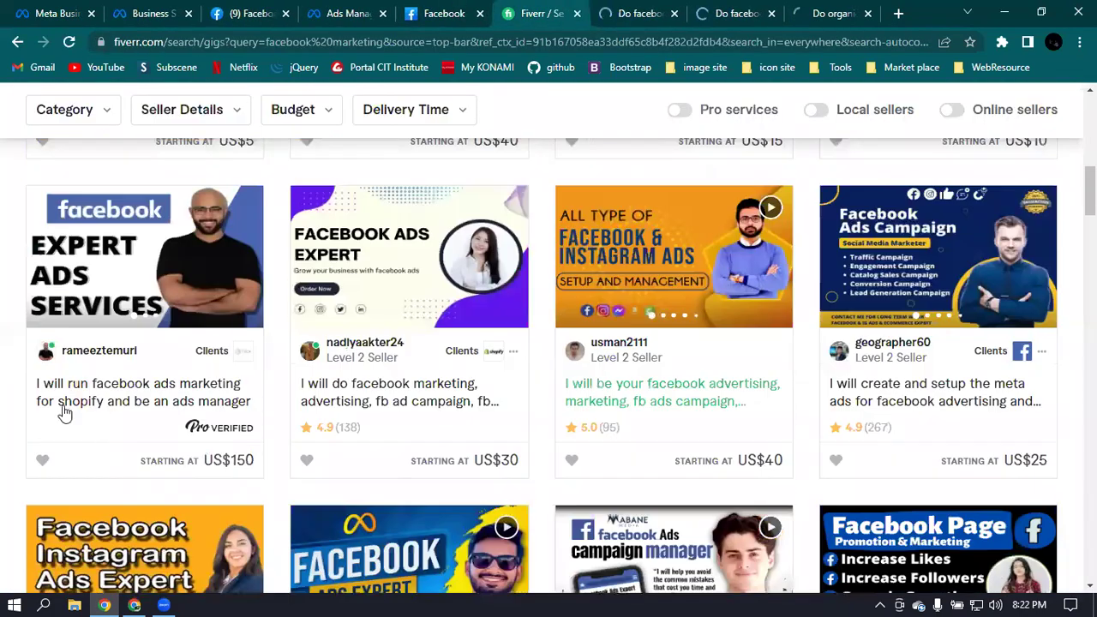
pyautogui.click(140, 400)
pyautogui.click(512, 10)
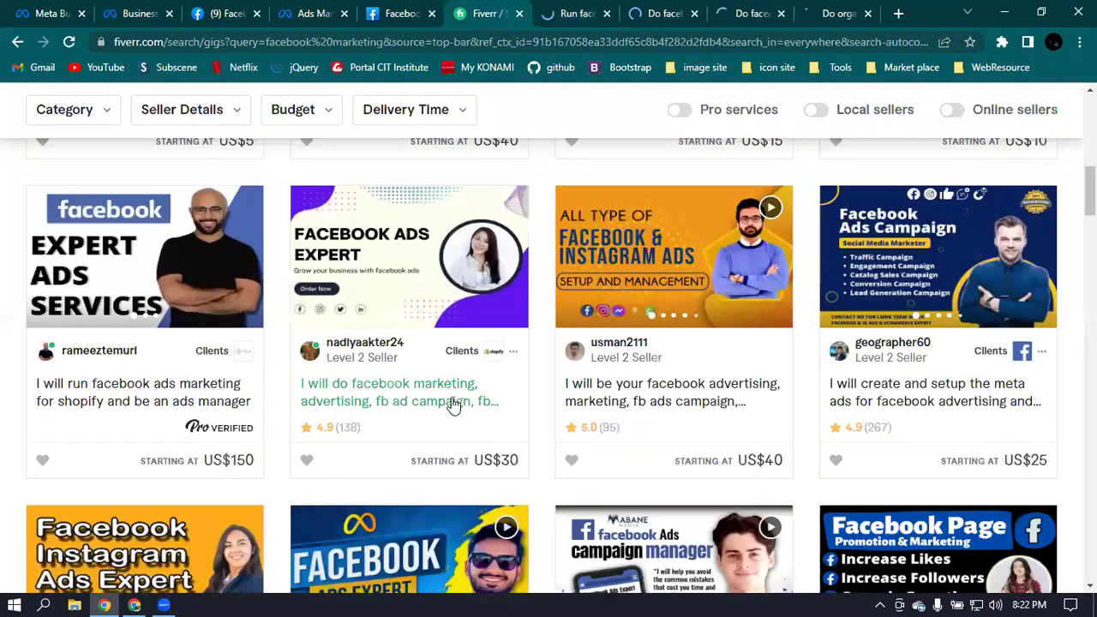
pyautogui.click(405, 409)
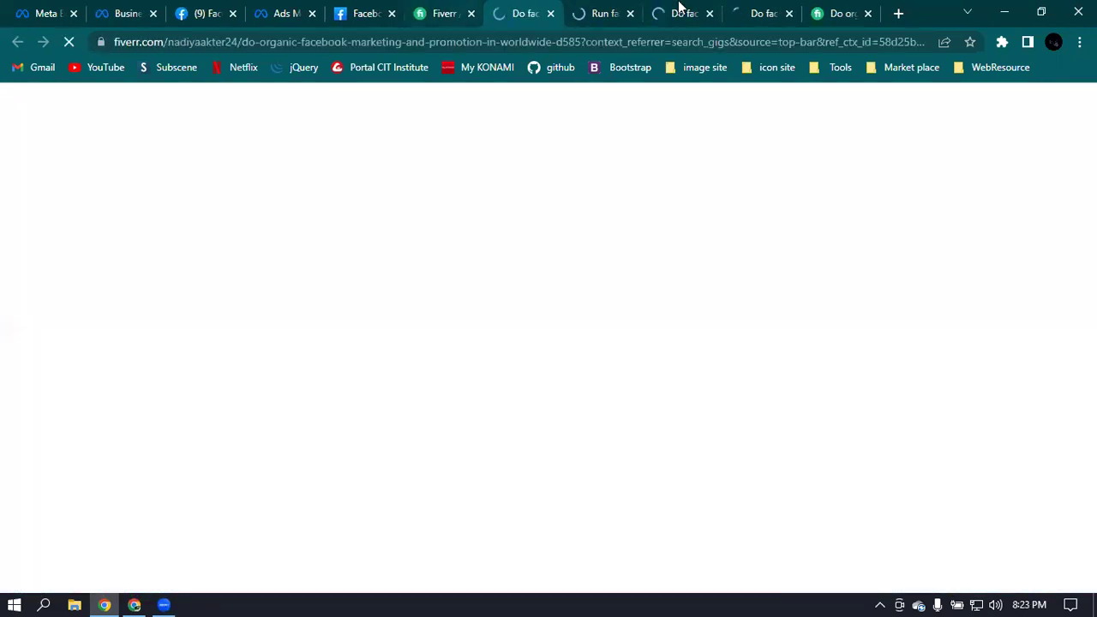
# Examine the organic Facebook page promotion gig's pricing, images and reviews, and close its tab.
pyautogui.click(845, 12)
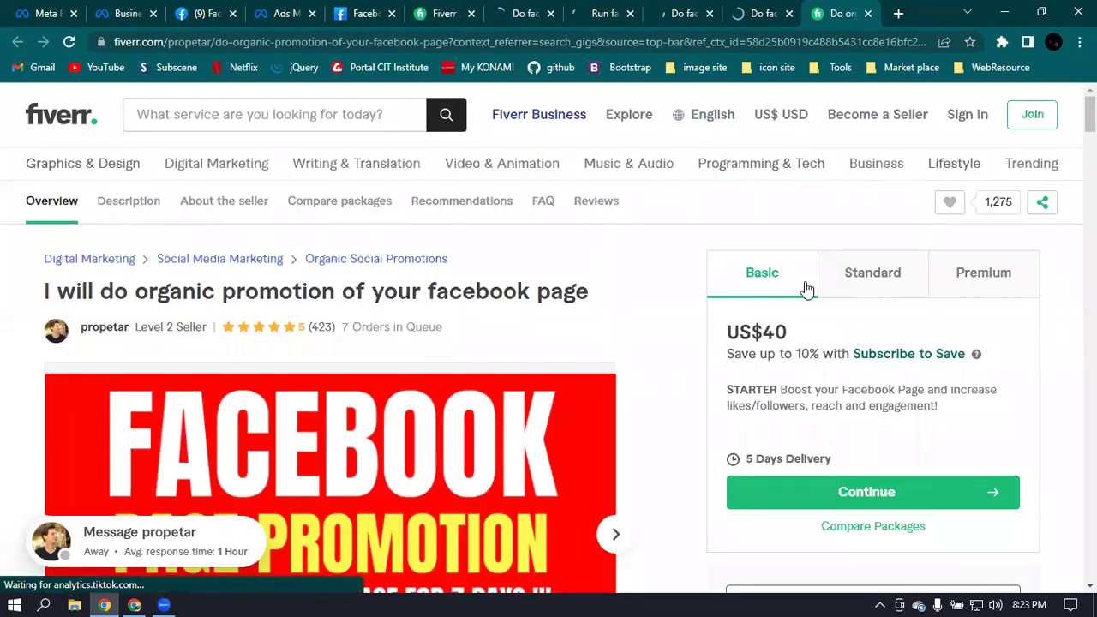
pyautogui.scroll(-3, 653, 351)
pyautogui.scroll(1, 691, 351)
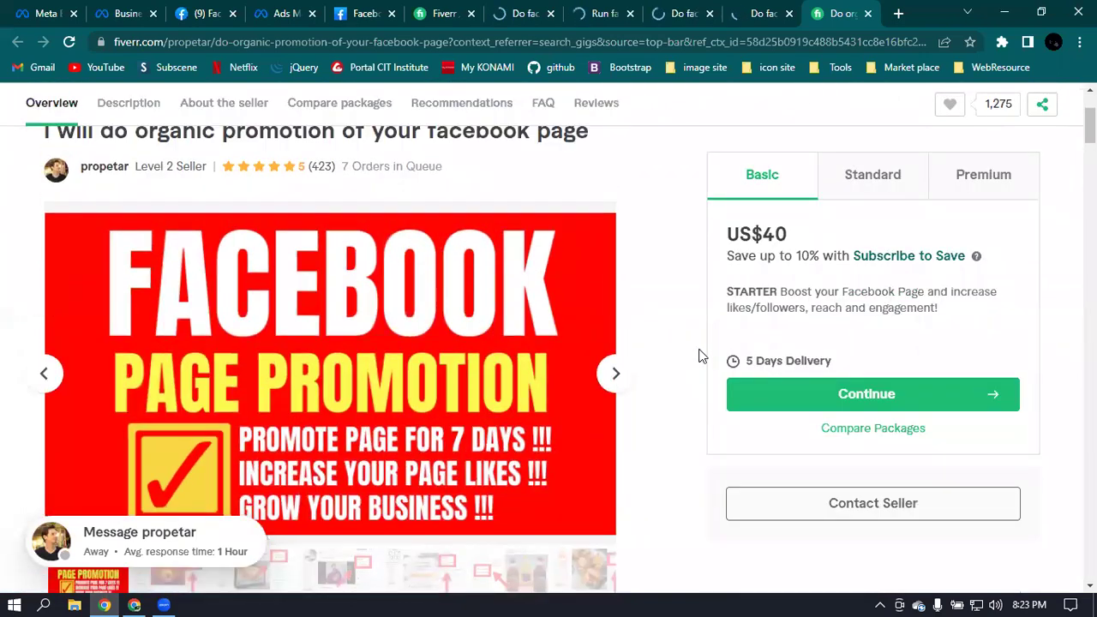
pyautogui.scroll(-2, 309, 353)
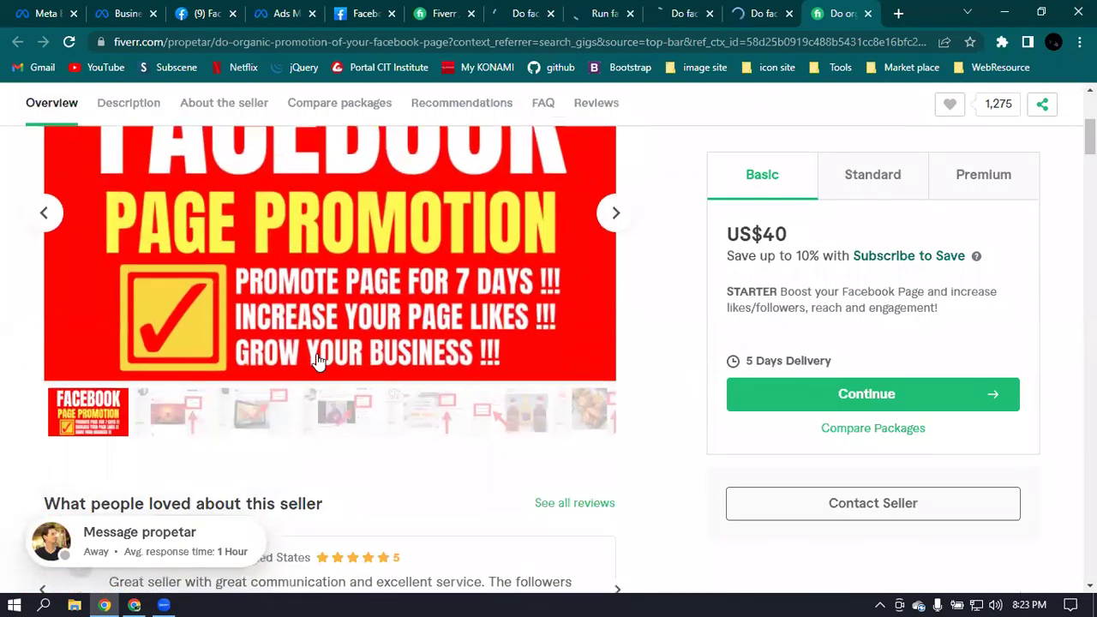
pyautogui.scroll(-2, 493, 367)
pyautogui.scroll(5, 519, 368)
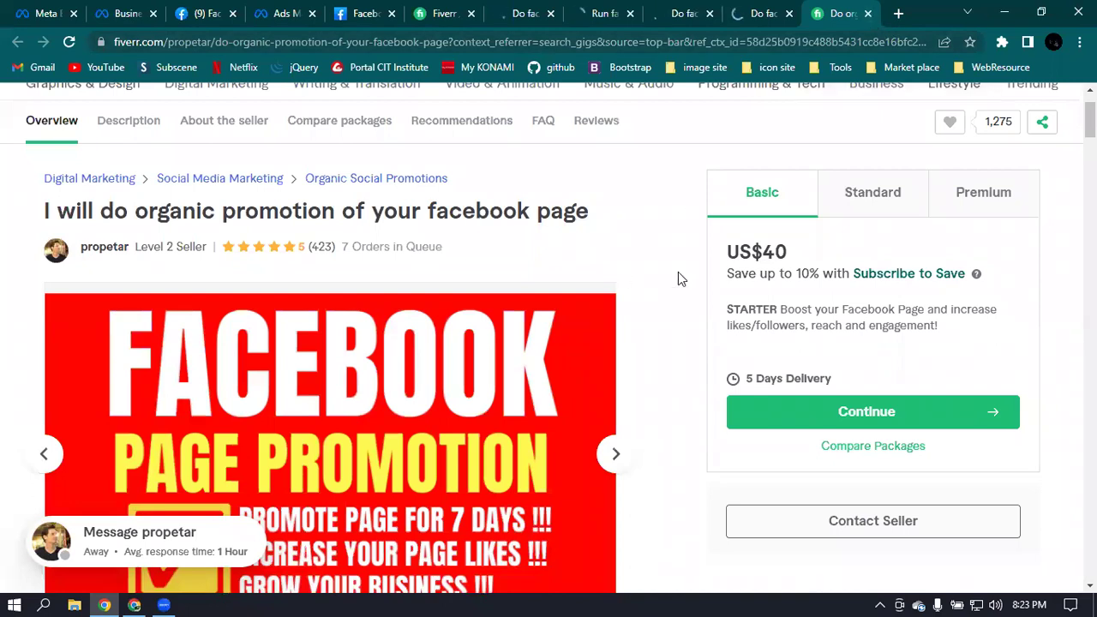
pyautogui.click(868, 13)
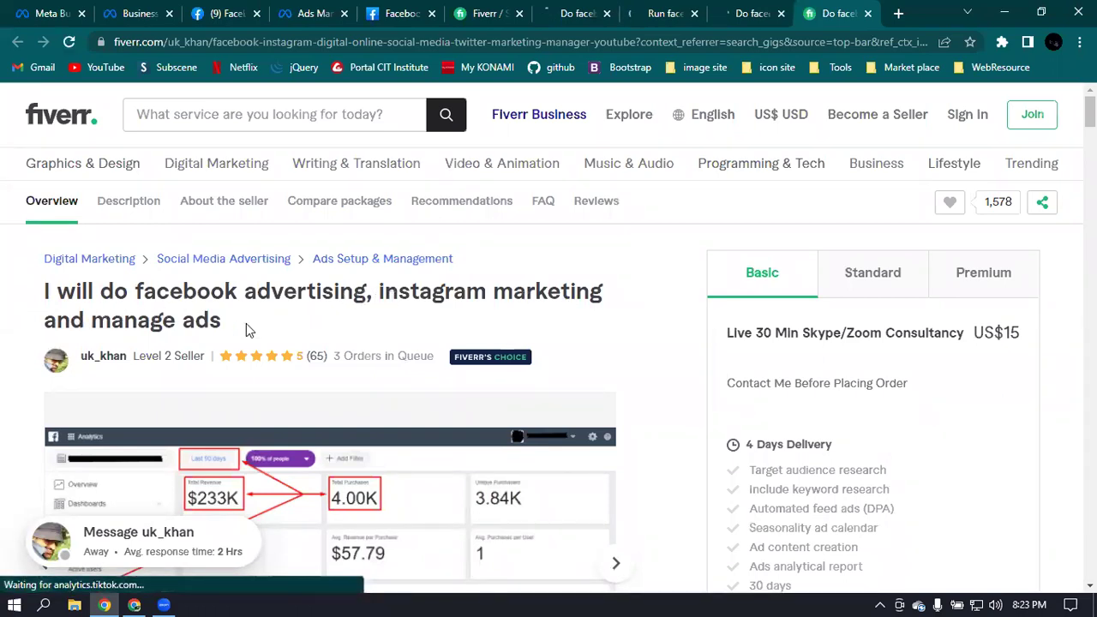
# Examine the Facebook advertising and Instagram marketing gig's Basic package, and compare it with the Standard and Premium packages.
pyautogui.scroll(-3, 487, 296)
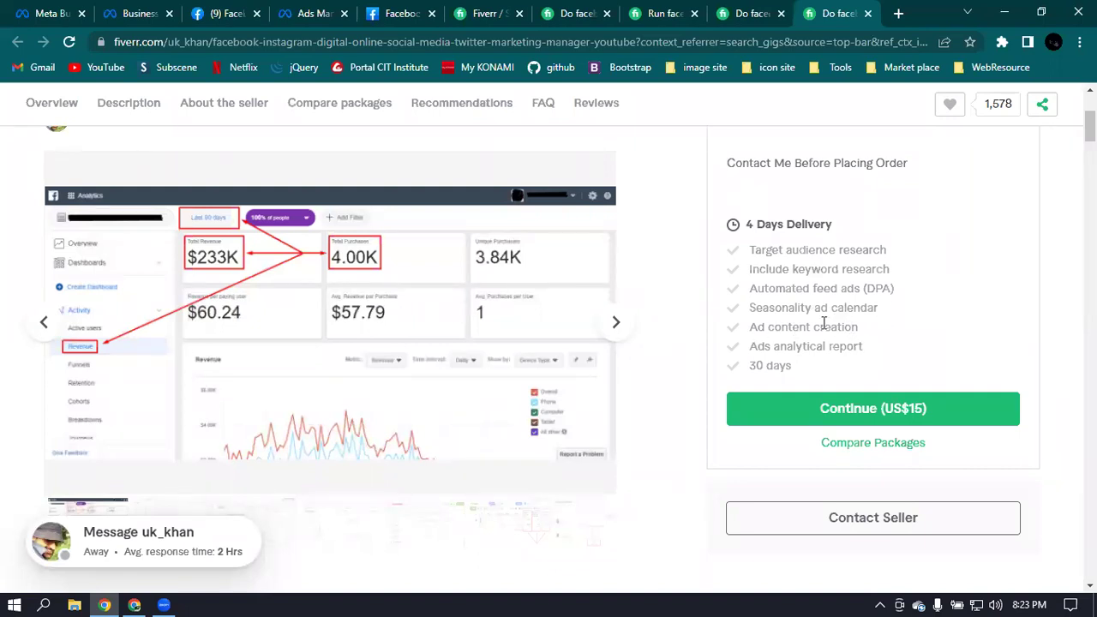
pyautogui.scroll(1, 825, 330)
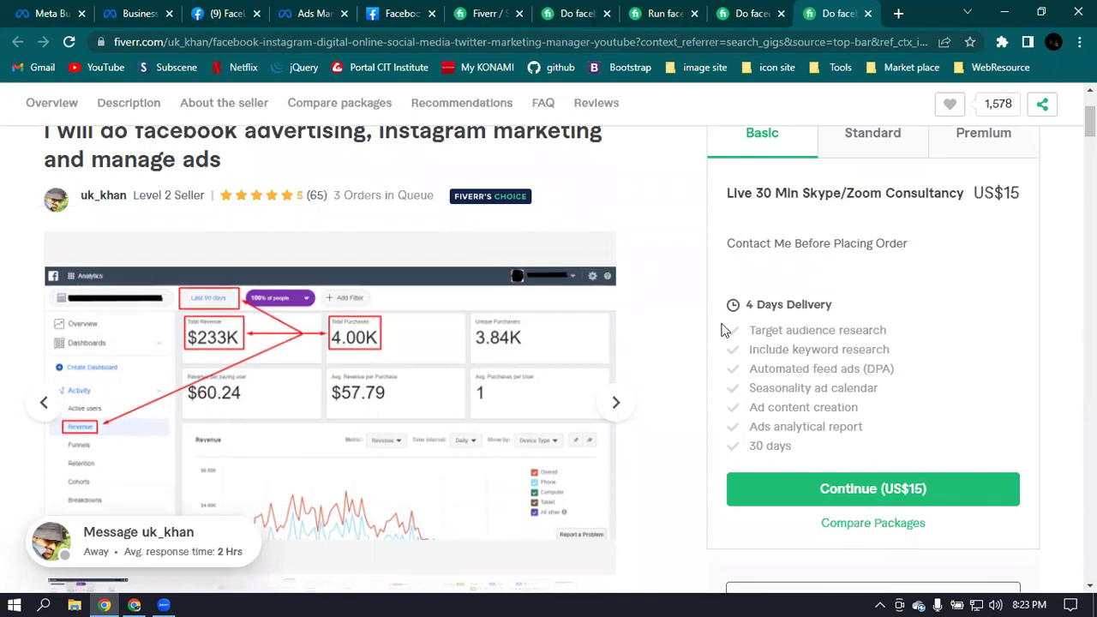
pyautogui.scroll(1, 1024, 268)
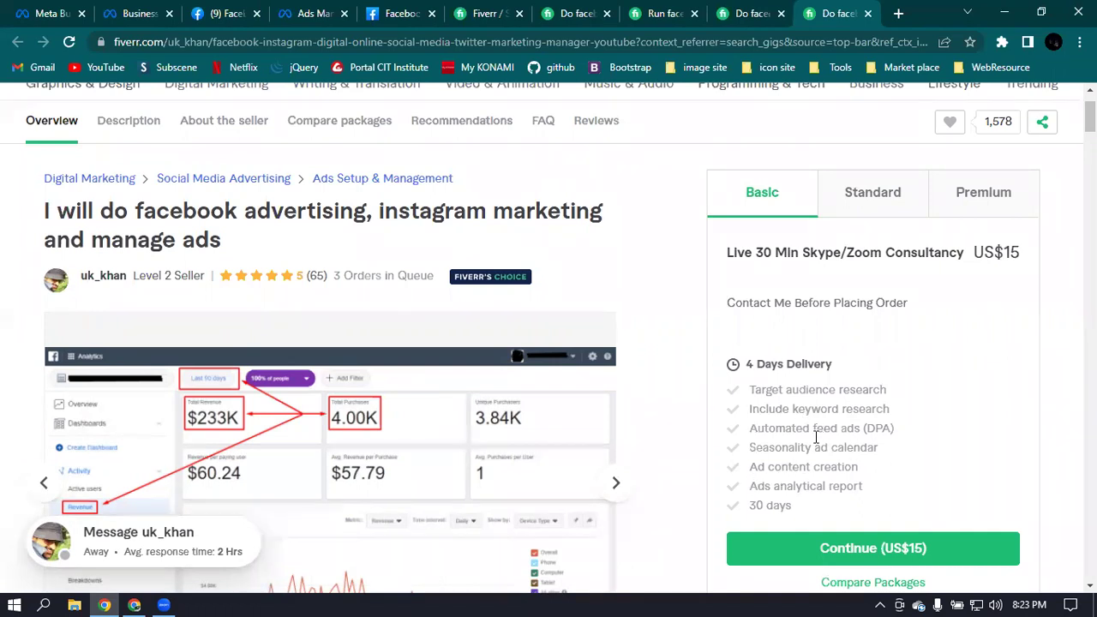
pyautogui.click(864, 197)
pyautogui.click(998, 198)
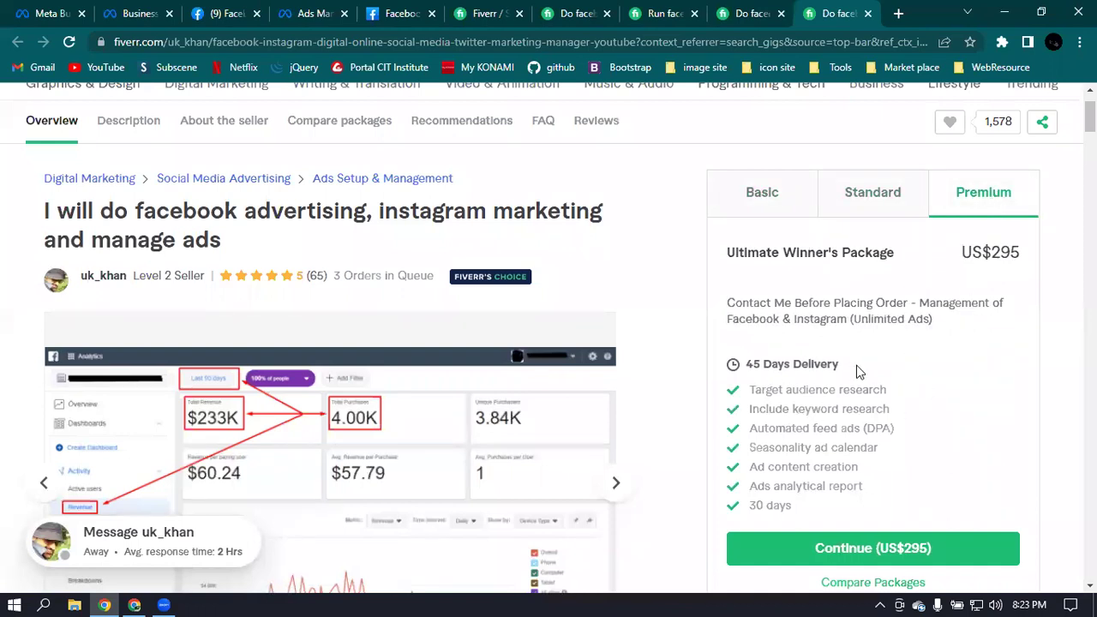
# Examine the Facebook advertising and Instagram marketing gig's Premium package, including its price, description, delivery time and included services.
pyautogui.moveTo(991, 252); pyautogui.dragTo(1028, 257)
pyautogui.click(996, 307)
pyautogui.doubleClick(776, 364)
pyautogui.scroll(-1, 854, 296)
pyautogui.click(853, 318)
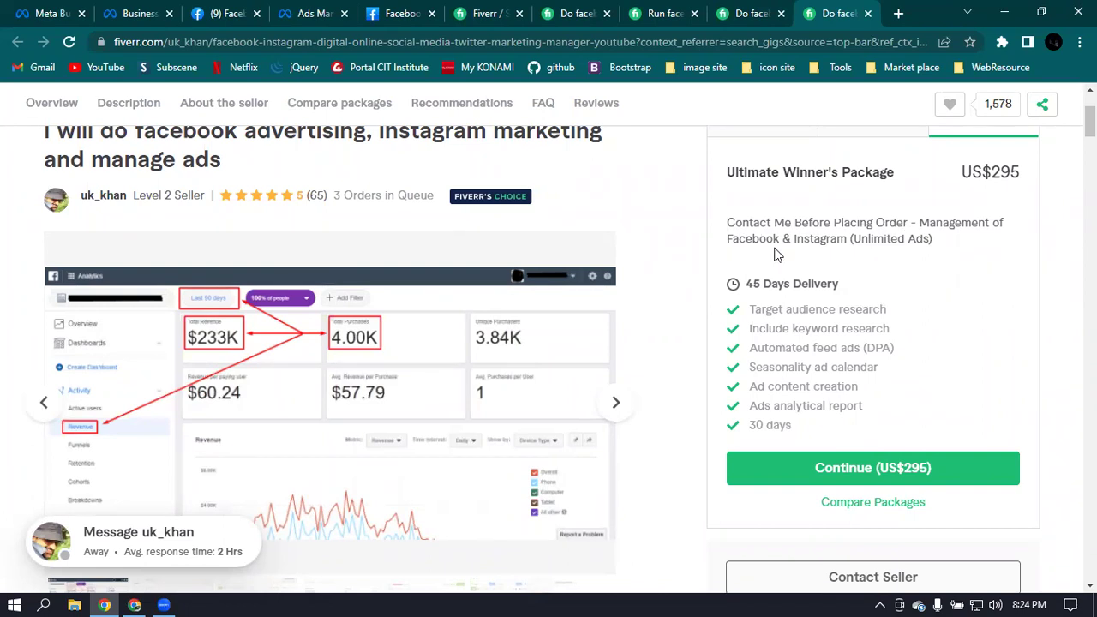
pyautogui.scroll(-1, 823, 240)
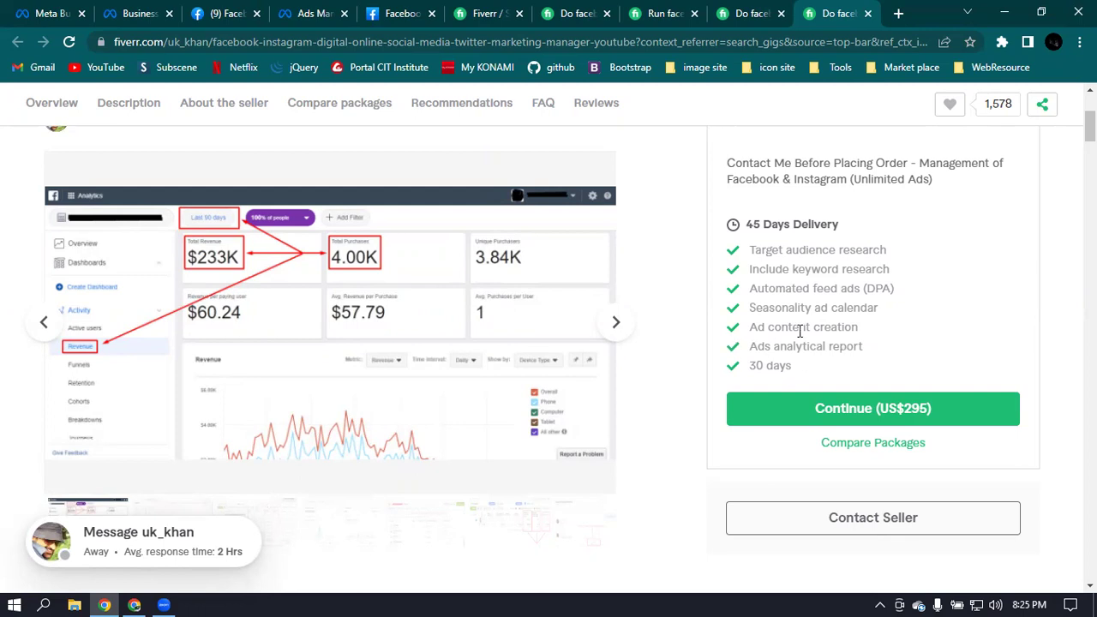
# Switch to the US$10 Facebook advertising gig and examine its Basic package's price, campaign, ad sets and audience targeting.
pyautogui.click(746, 13)
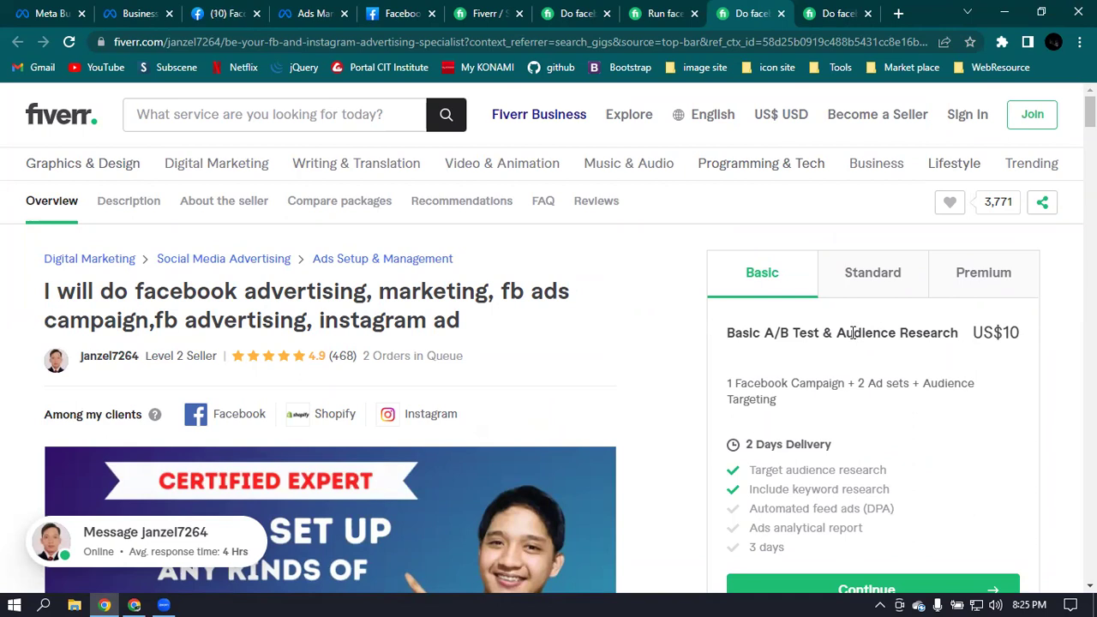
pyautogui.scroll(-1, 974, 419)
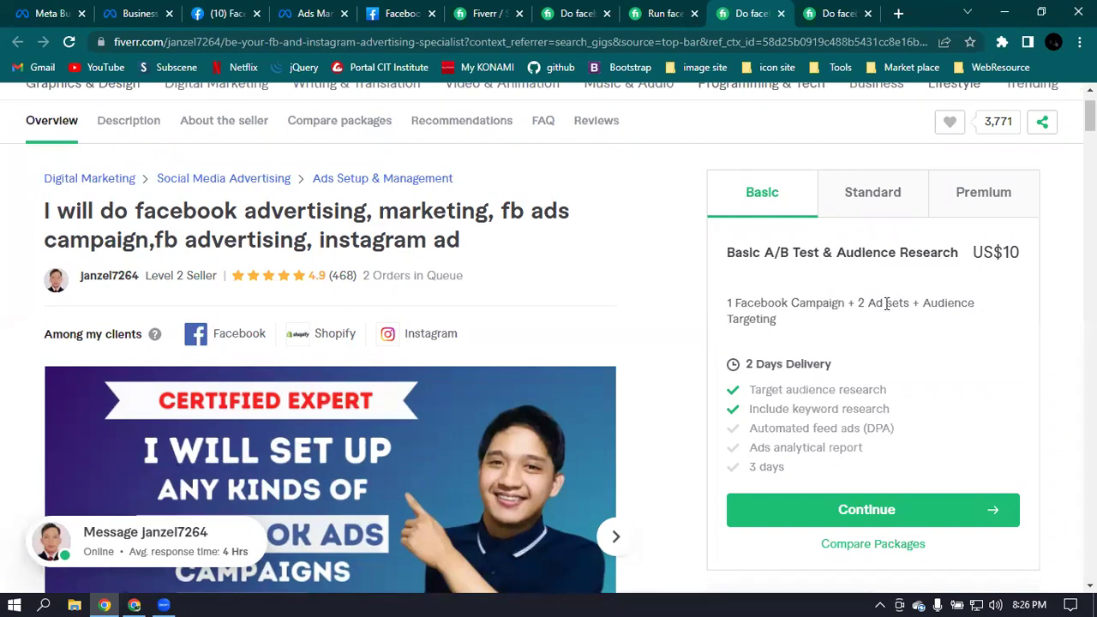
pyautogui.moveTo(907, 304); pyautogui.dragTo(841, 304)
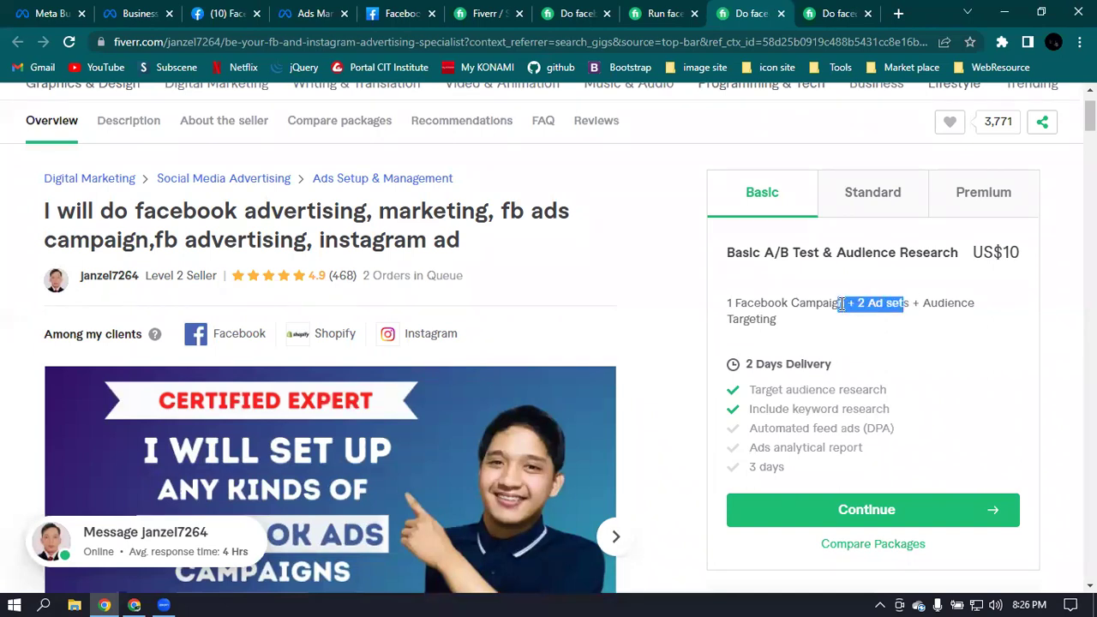
pyautogui.moveTo(937, 304); pyautogui.dragTo(1016, 308)
pyautogui.click(840, 322)
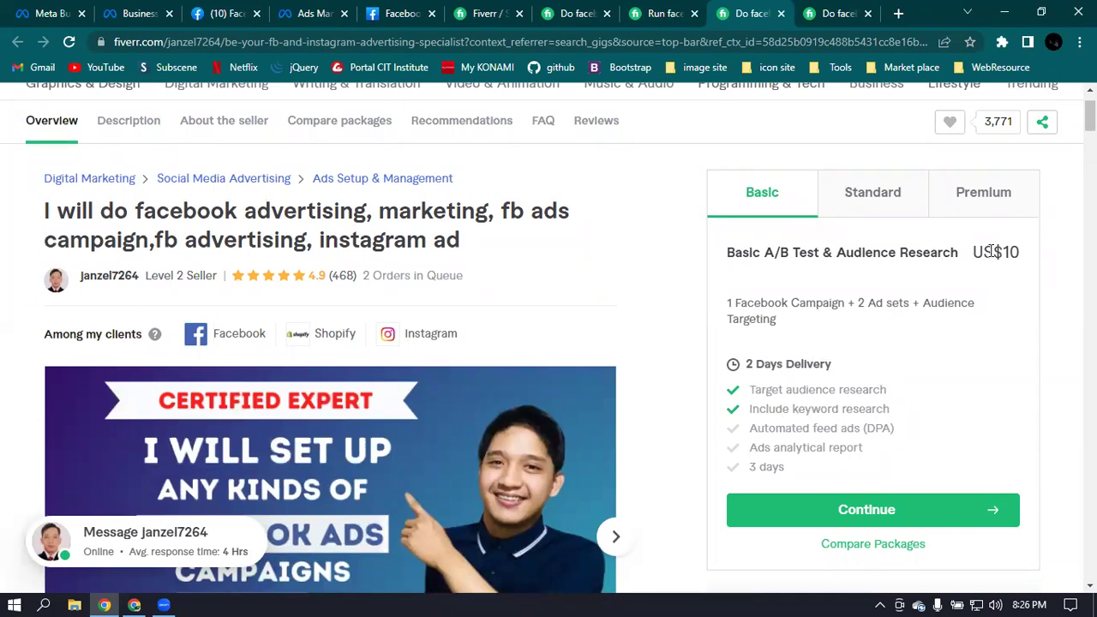
# Compare the Standard and Premium packages of the US$10 Facebook advertising gig, including the audience and keyword research services.
pyautogui.click(880, 195)
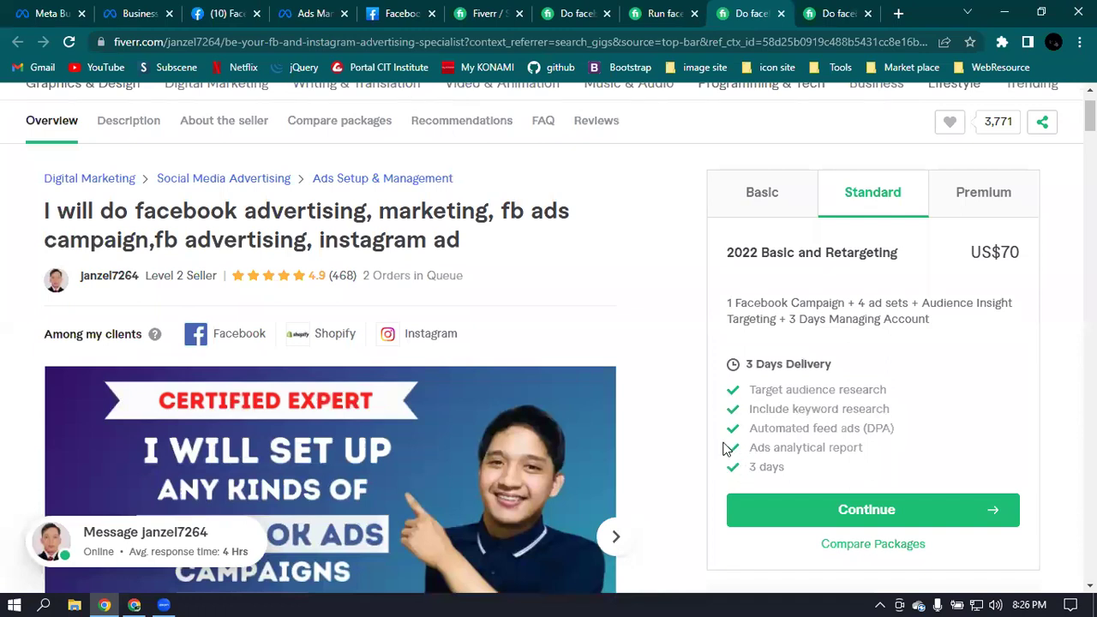
pyautogui.click(986, 195)
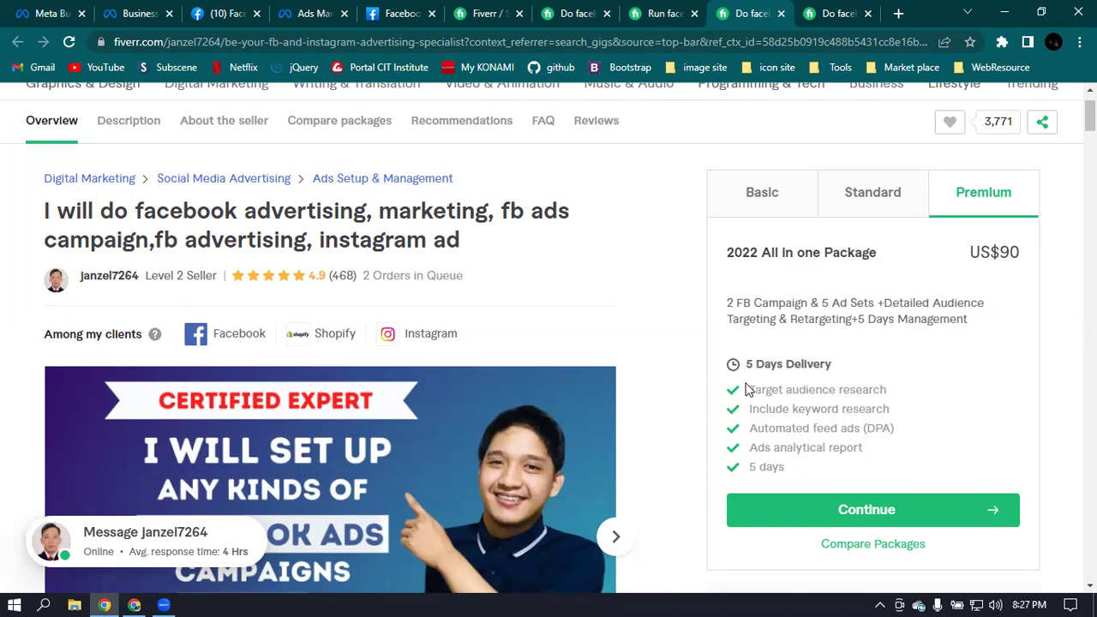
pyautogui.moveTo(757, 391); pyautogui.dragTo(776, 410)
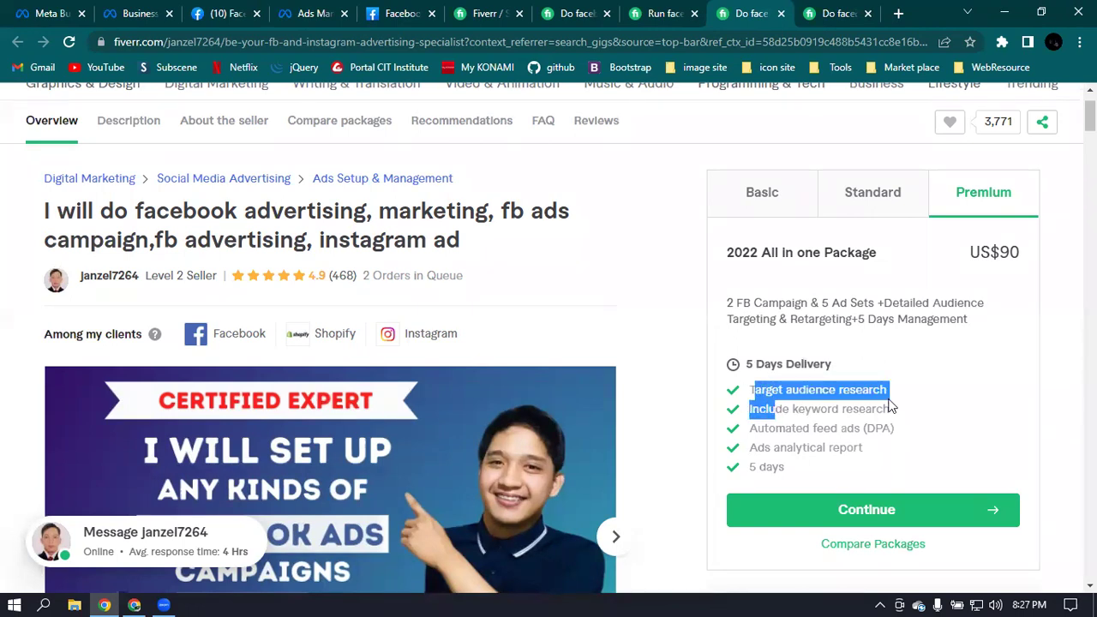
pyautogui.click(943, 405)
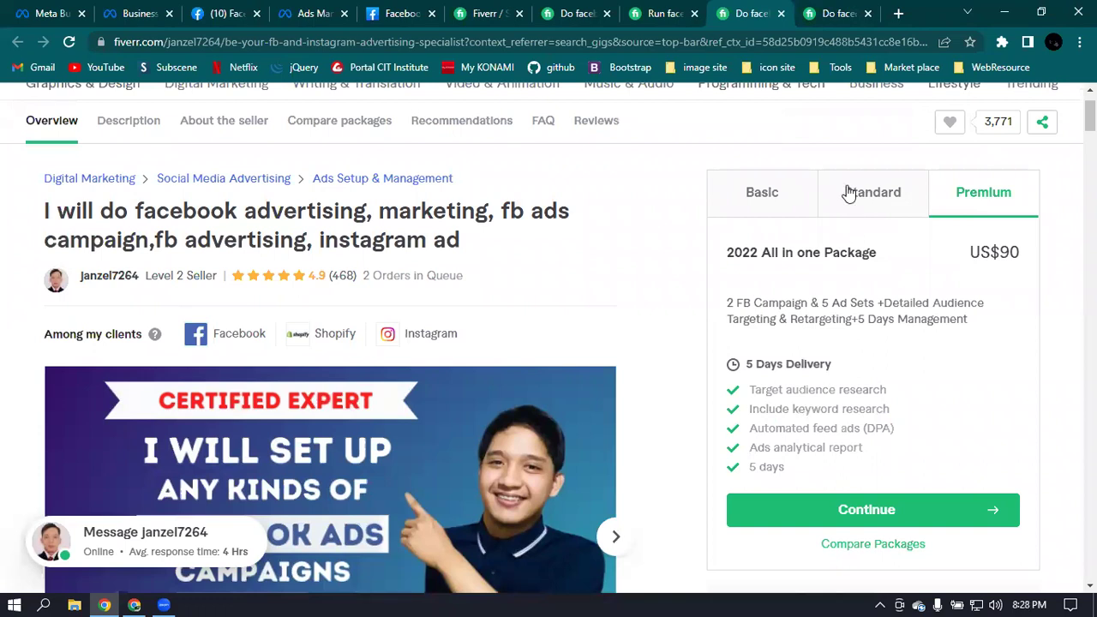
# Compare the US$10 Facebook advertising gig with the Facebook and Instagram marketing gig and the Shopify ads manager gig.
pyautogui.click(845, 11)
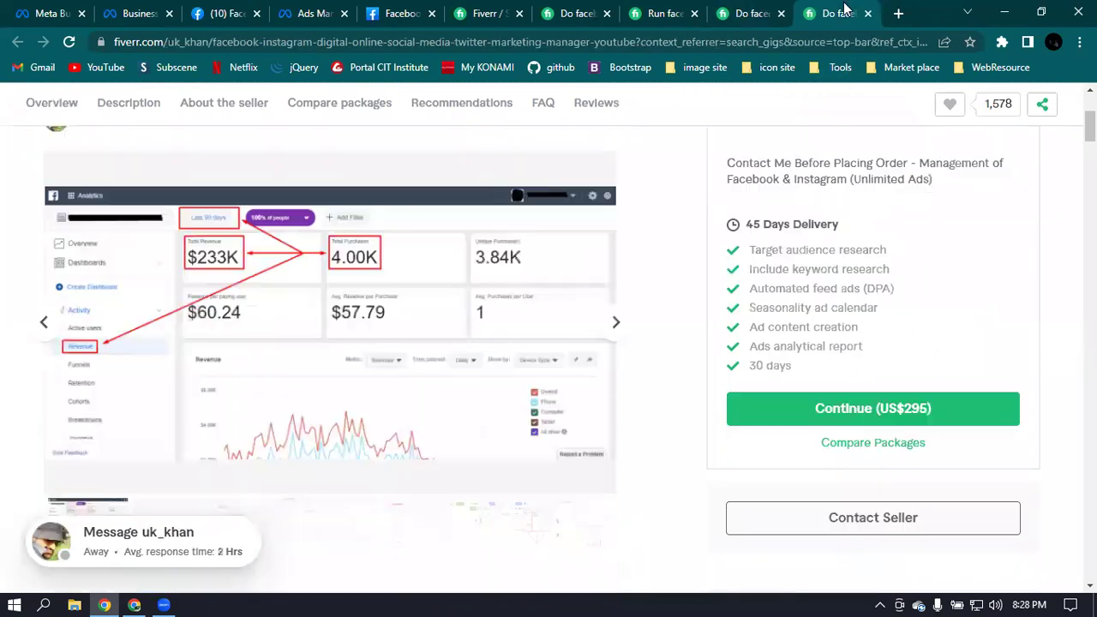
pyautogui.click(752, 13)
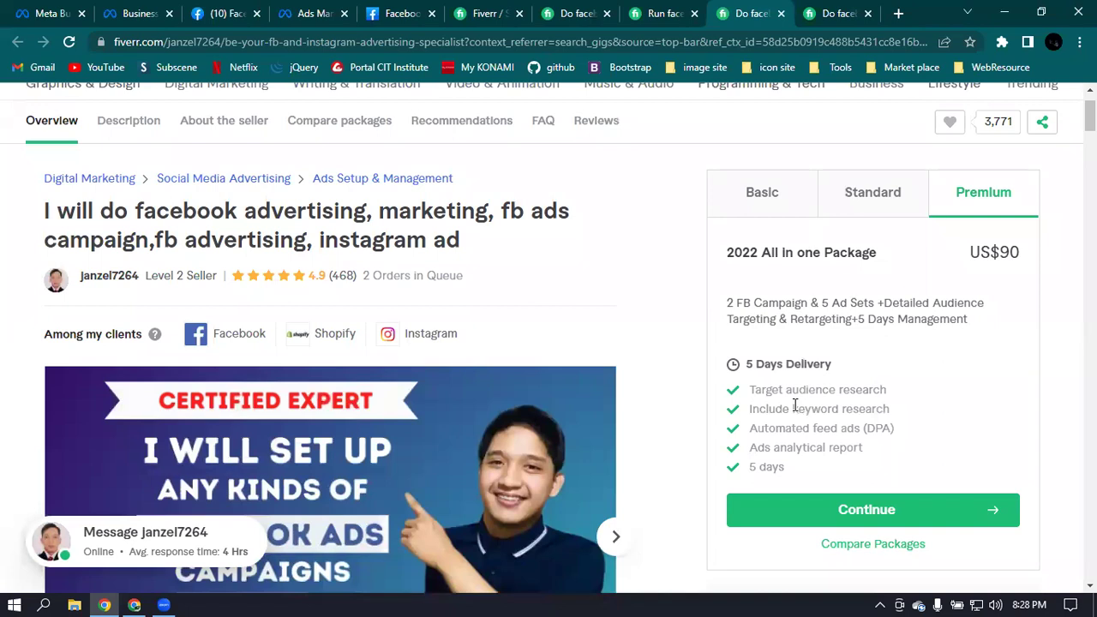
pyautogui.click(673, 10)
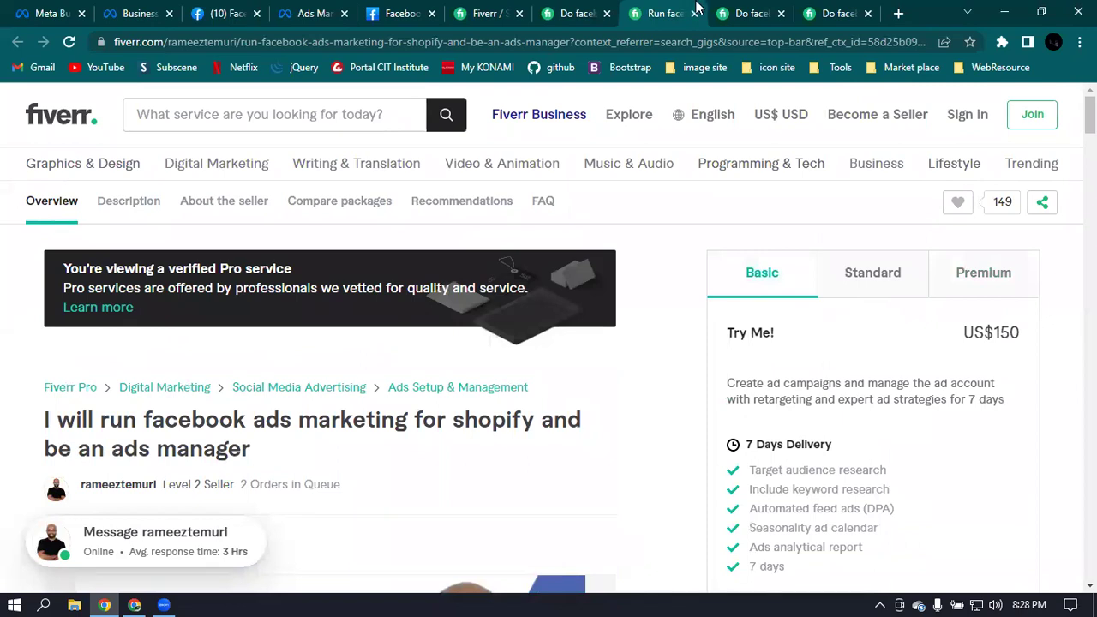
pyautogui.click(752, 11)
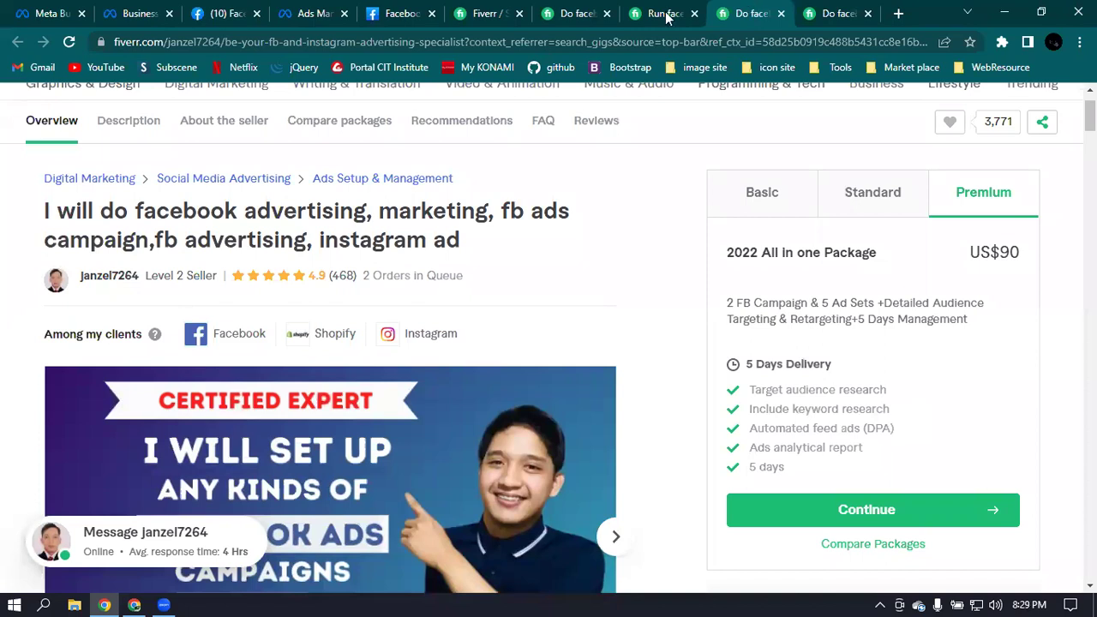
# Return to Ads Manager and view the University Leads ad's charts, trying to publish the draft items and dismissing the payment form.
pyautogui.click(319, 10)
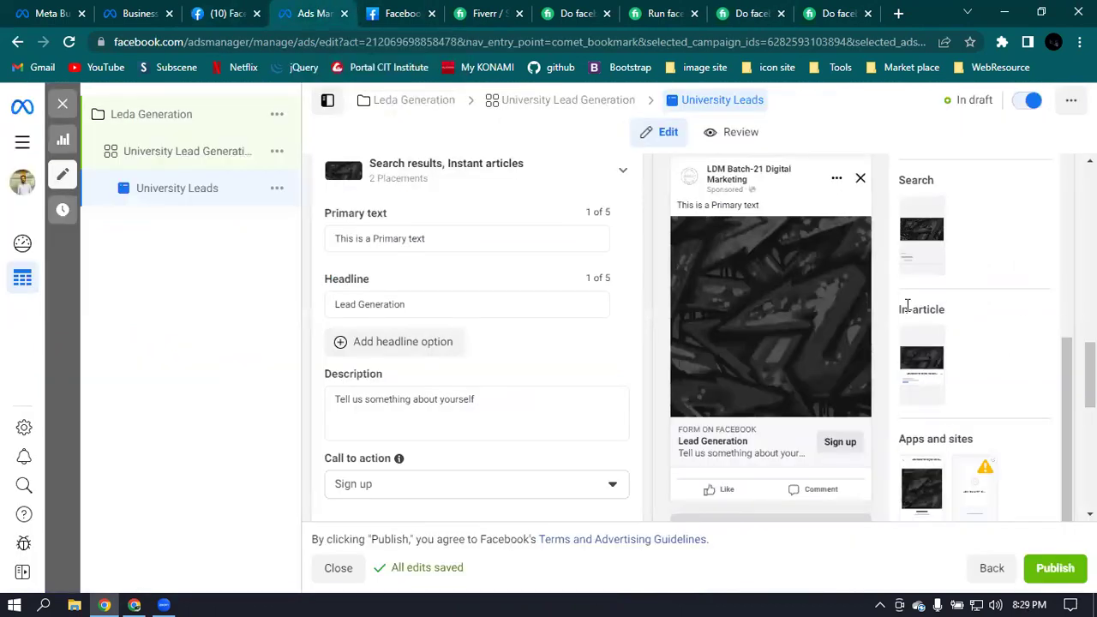
pyautogui.click(60, 147)
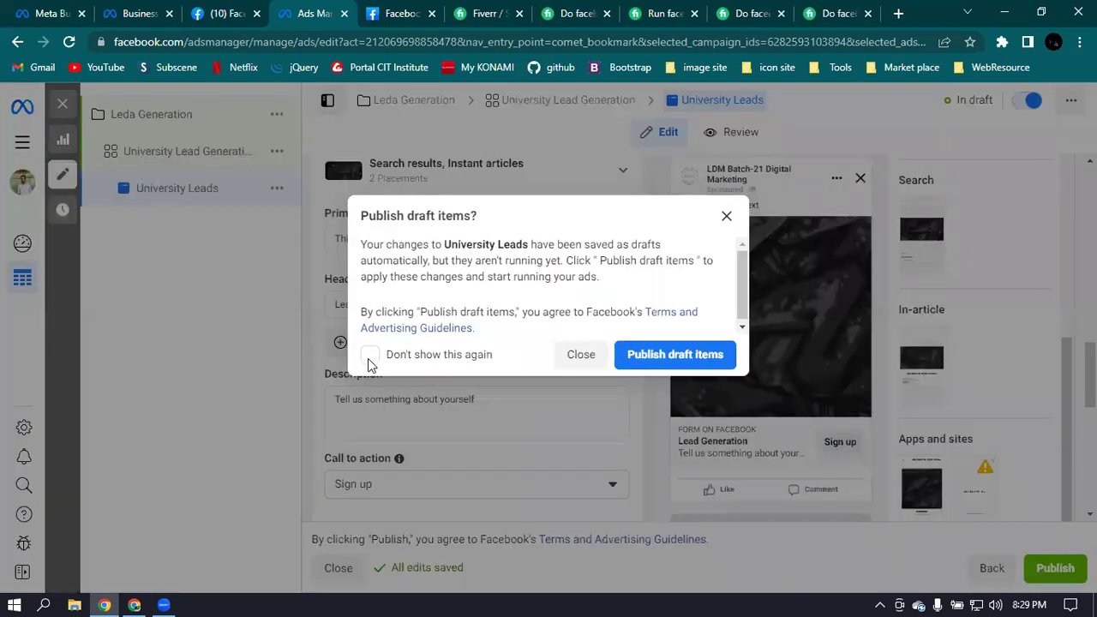
pyautogui.click(370, 357)
pyautogui.click(665, 359)
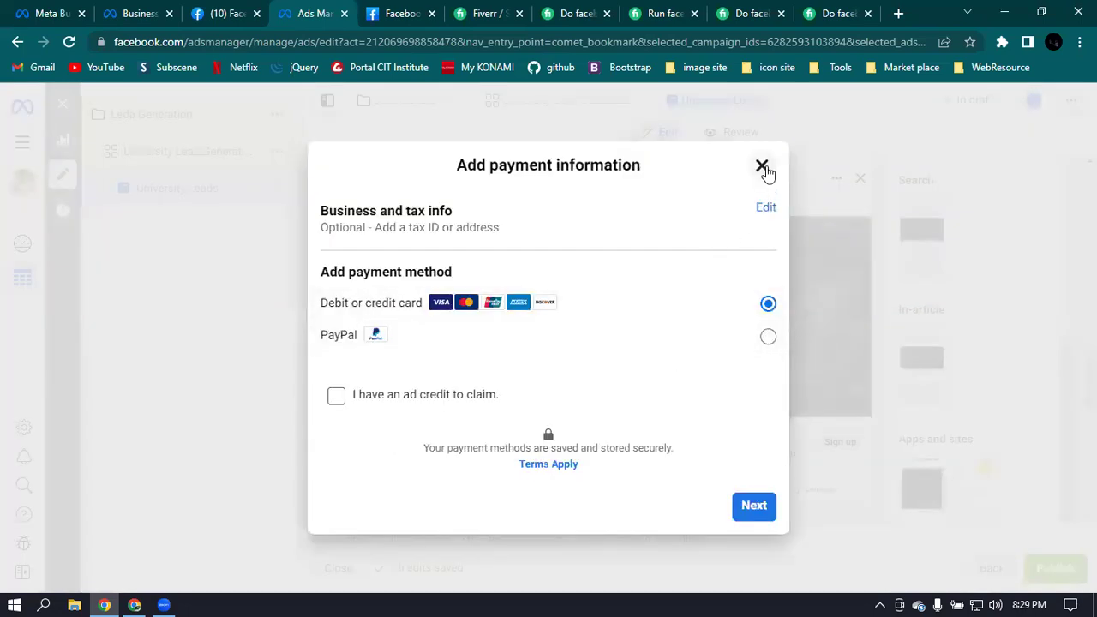
pyautogui.click(763, 166)
pyautogui.click(581, 355)
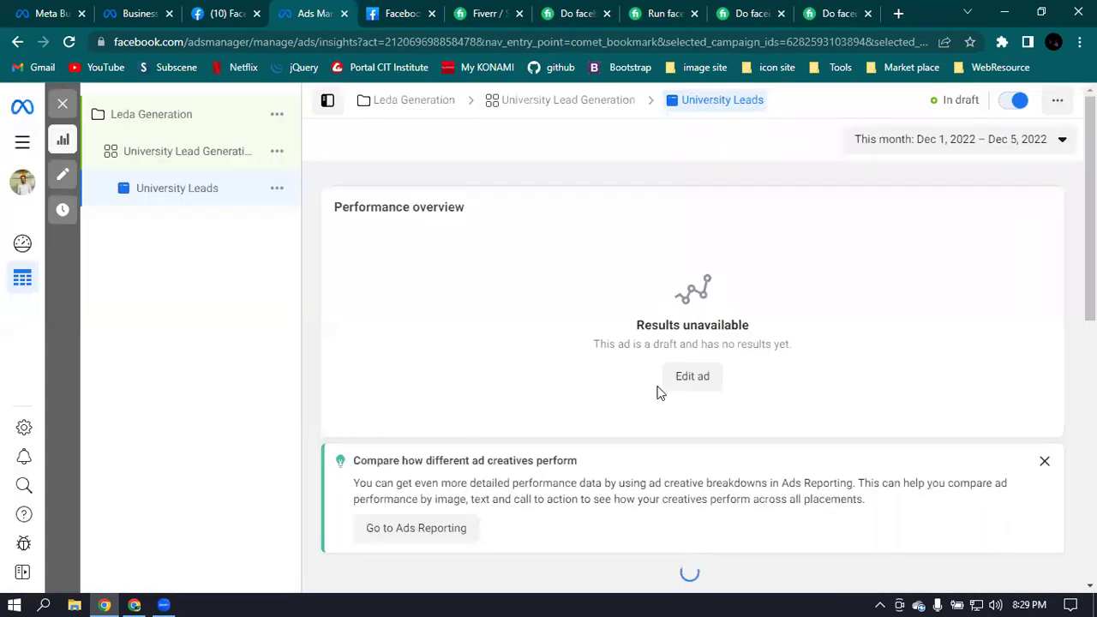
# Check the activity history of the University Leads ad and its ad set, and return to the ad sets table.
pyautogui.click(63, 211)
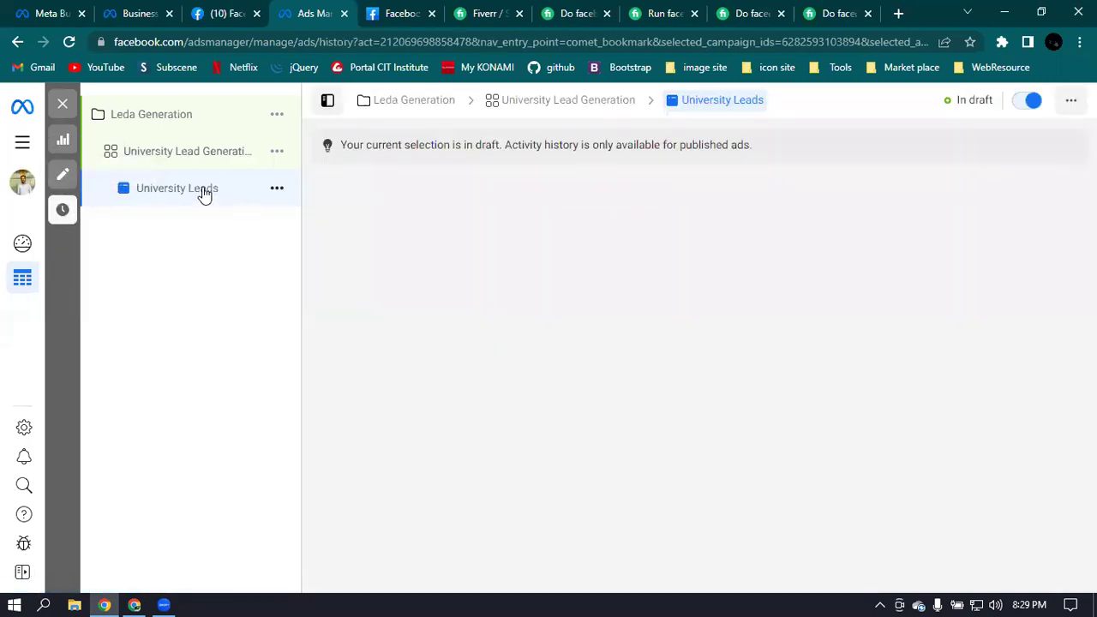
pyautogui.click(166, 152)
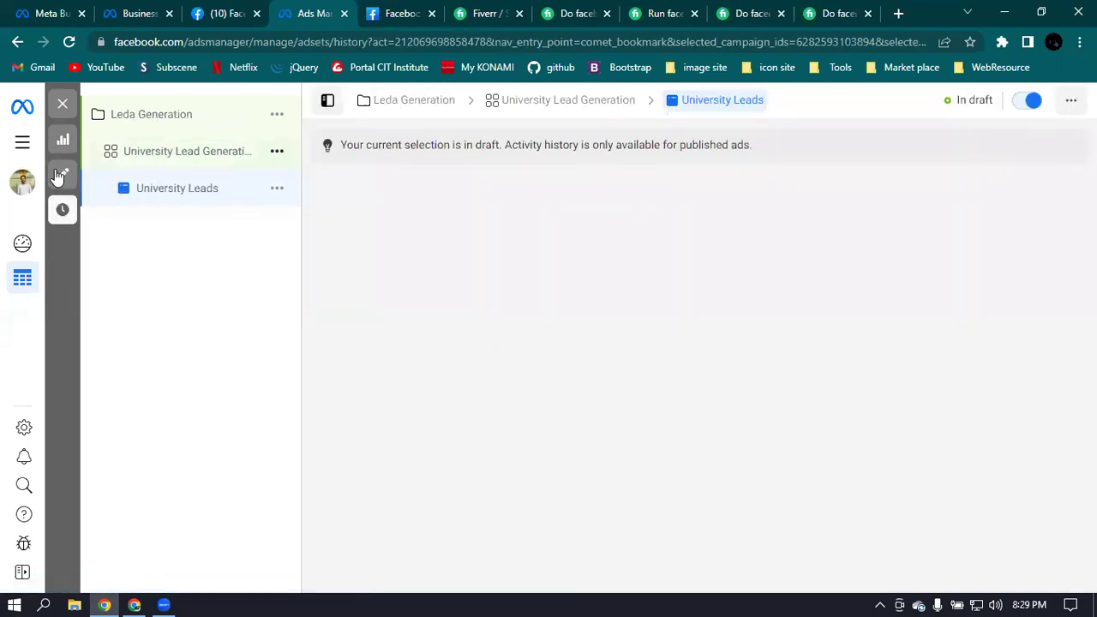
pyautogui.click(60, 176)
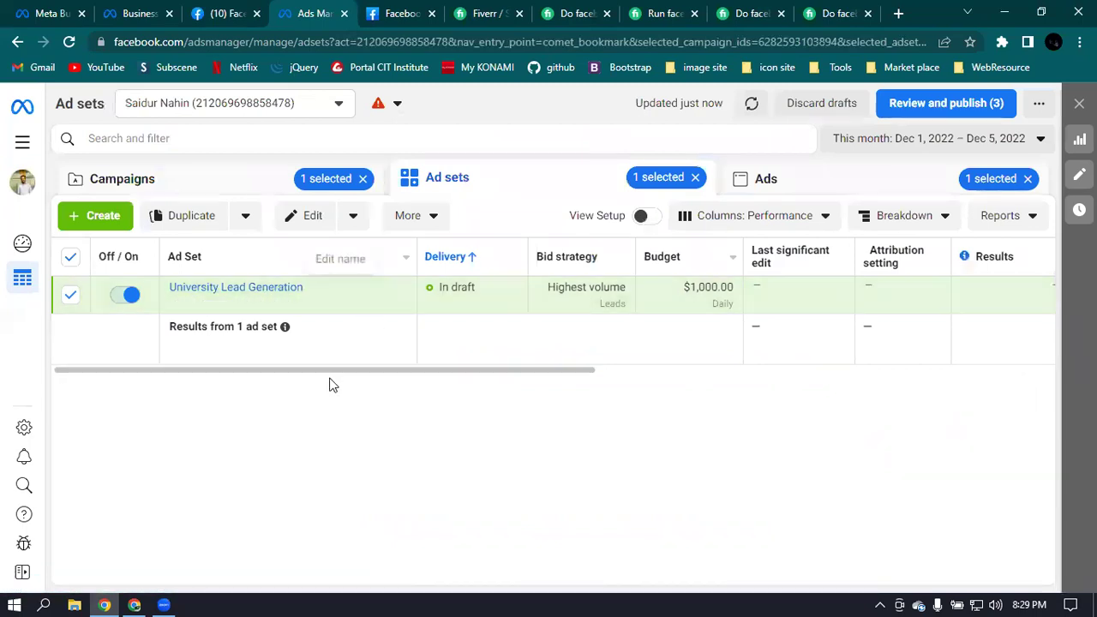
# Examine the University Lead Generation ad set's columns, from delivery and budget through results, reach, impressions and amount spent to the schedule.
pyautogui.moveTo(324, 374); pyautogui.dragTo(340, 375)
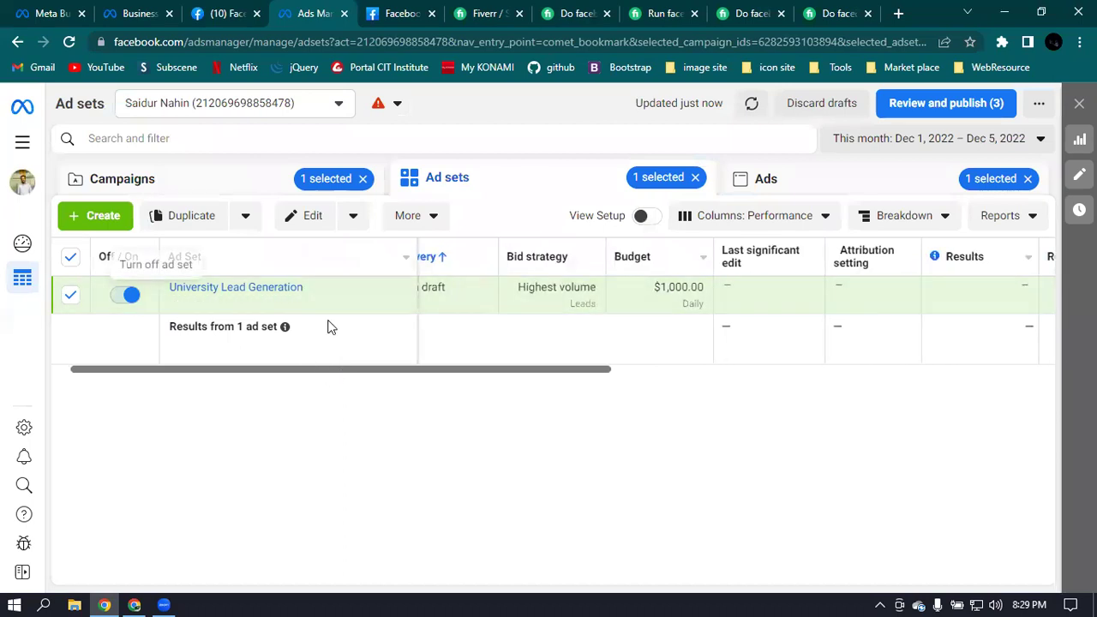
pyautogui.moveTo(294, 375)
pyautogui.mouseDown()
pyautogui.moveTo(331, 372)
pyautogui.moveTo(242, 385)
pyautogui.moveTo(280, 387)
pyautogui.mouseUp()
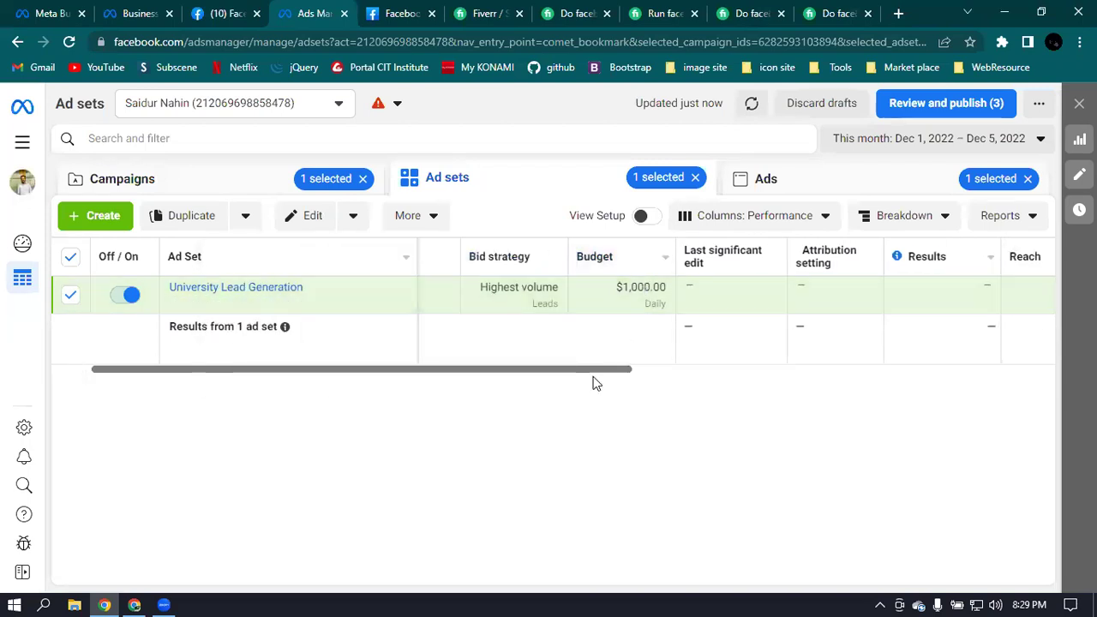
pyautogui.moveTo(575, 375); pyautogui.dragTo(711, 372)
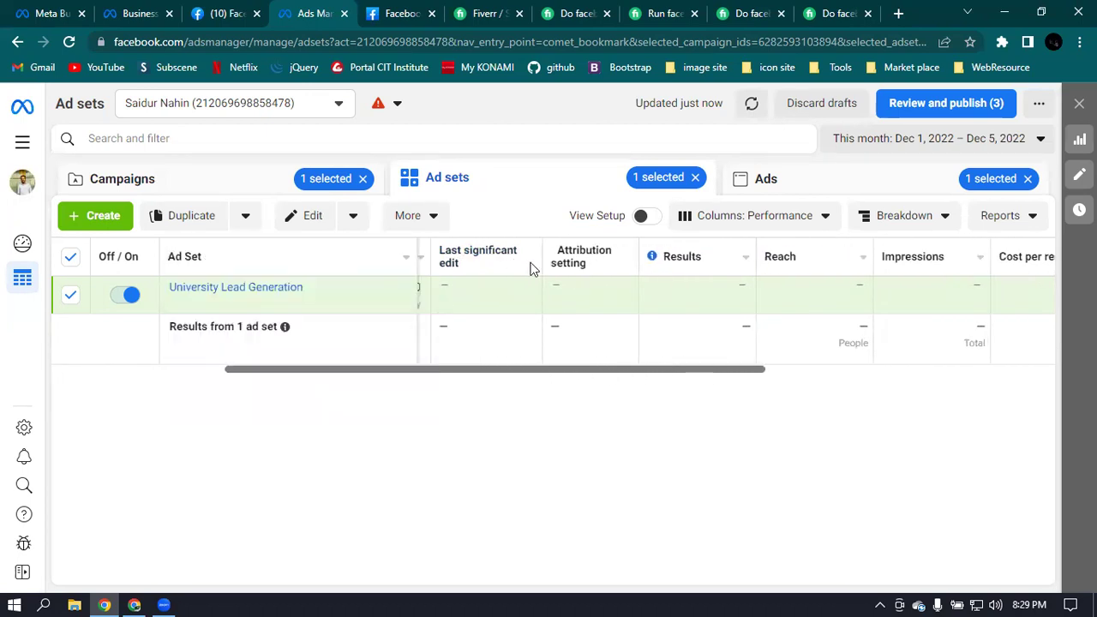
pyautogui.moveTo(472, 268)
pyautogui.moveTo(683, 309)
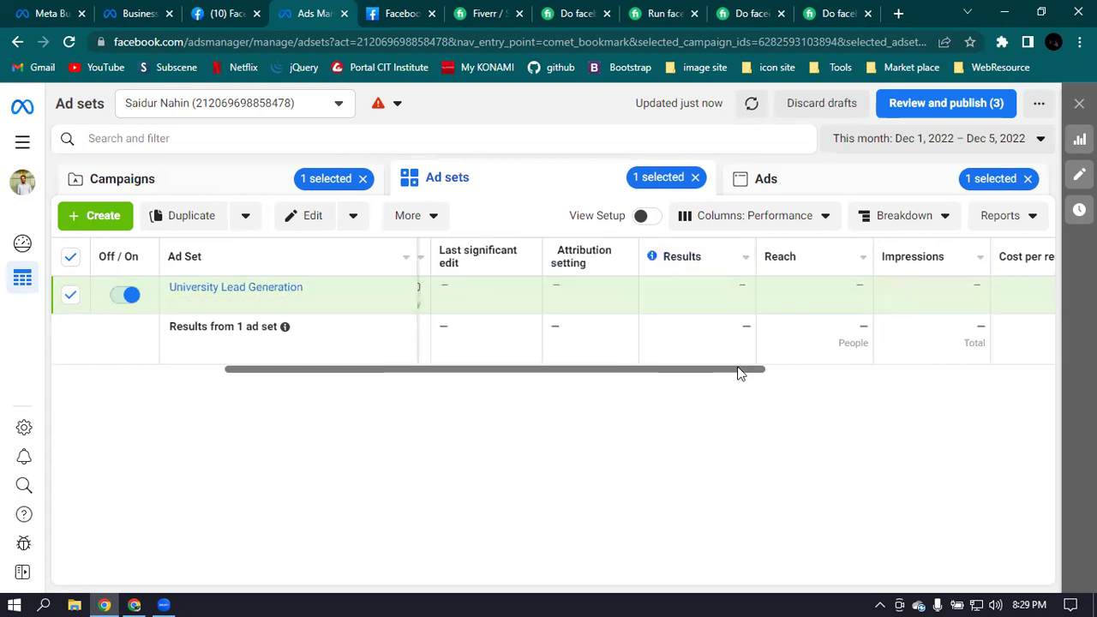
pyautogui.hscroll(3, 697, 361)
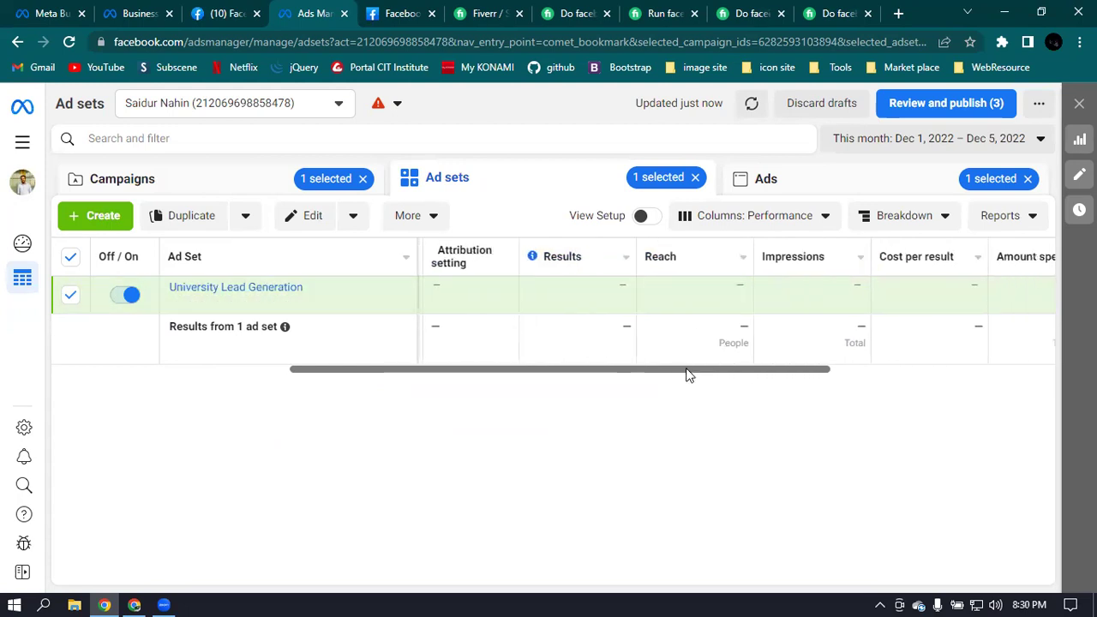
pyautogui.hscroll(3, 690, 360)
pyautogui.moveTo(632, 312)
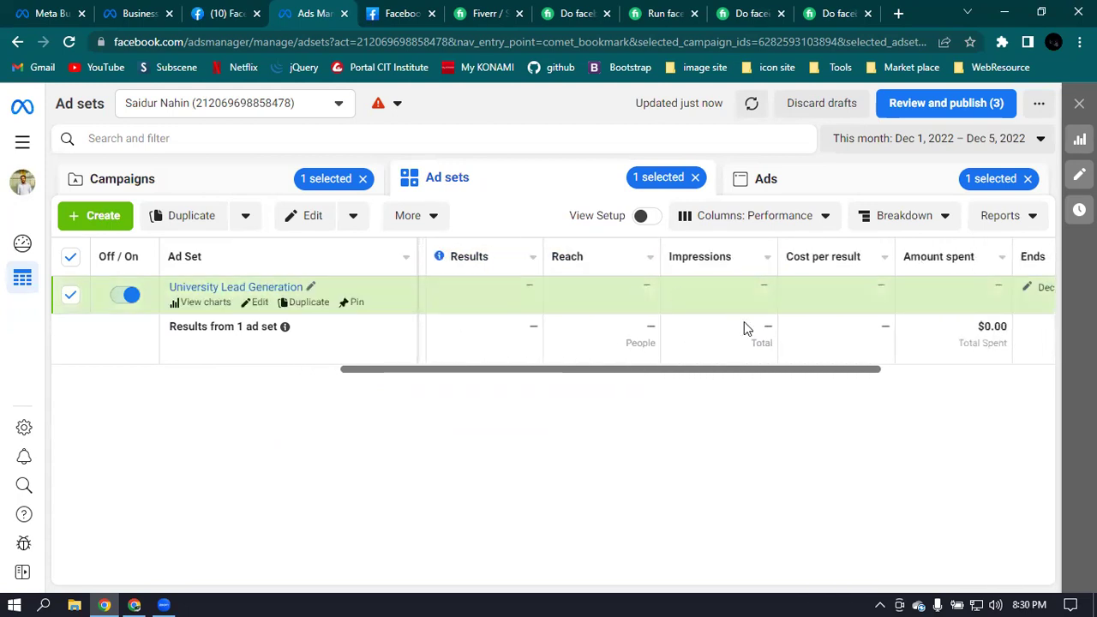
pyautogui.hscroll(3, 735, 369)
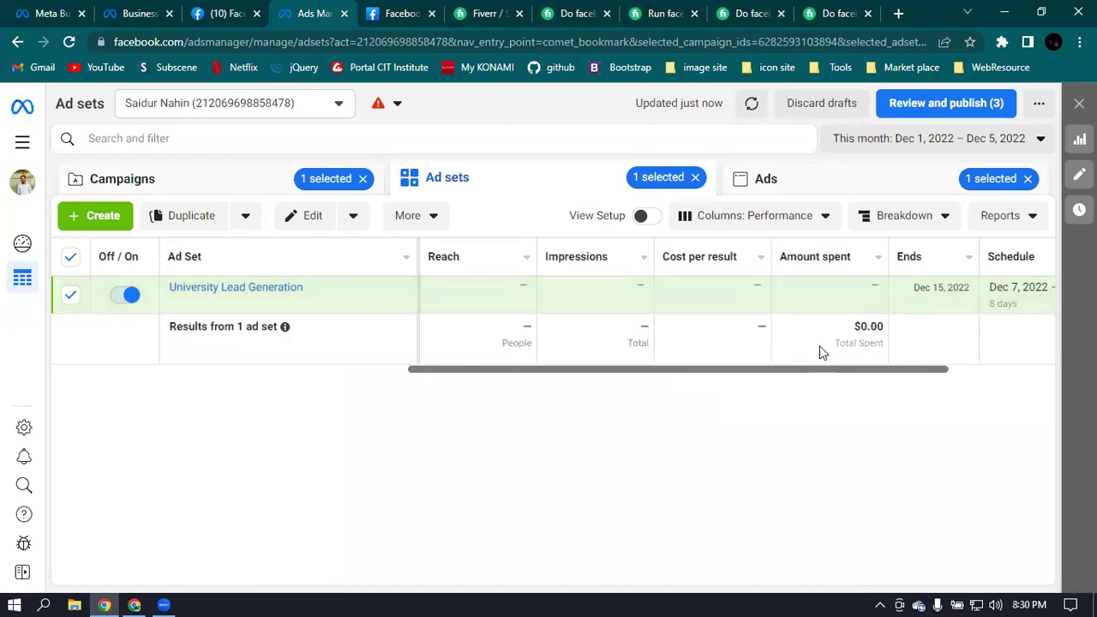
pyautogui.hscroll(2, 820, 371)
pyautogui.hscroll(1, 837, 375)
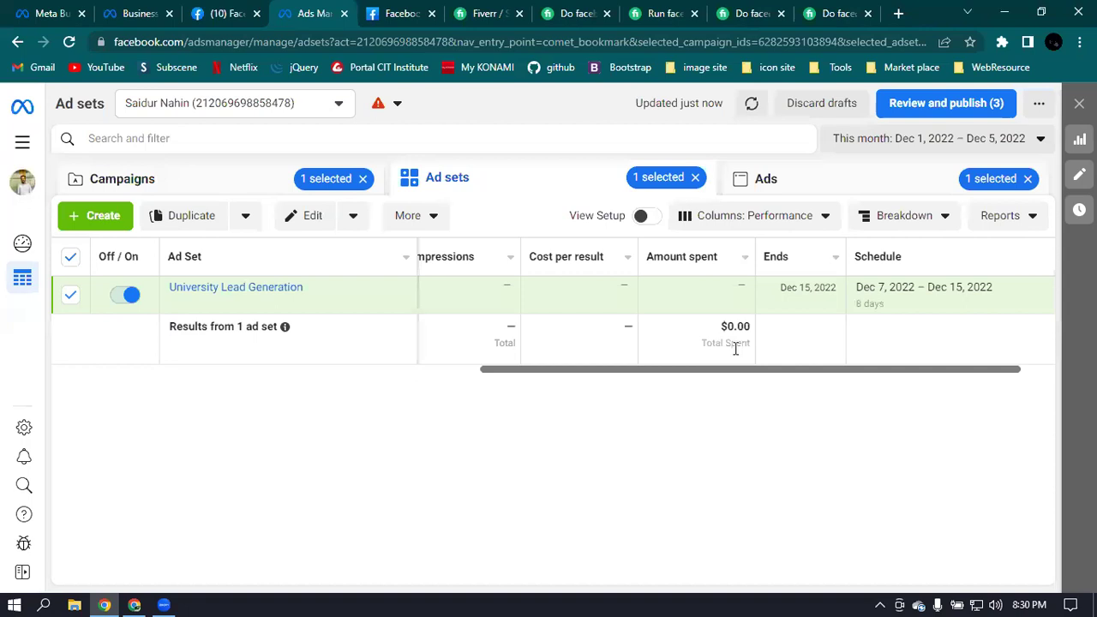
pyautogui.moveTo(727, 374); pyautogui.dragTo(816, 363)
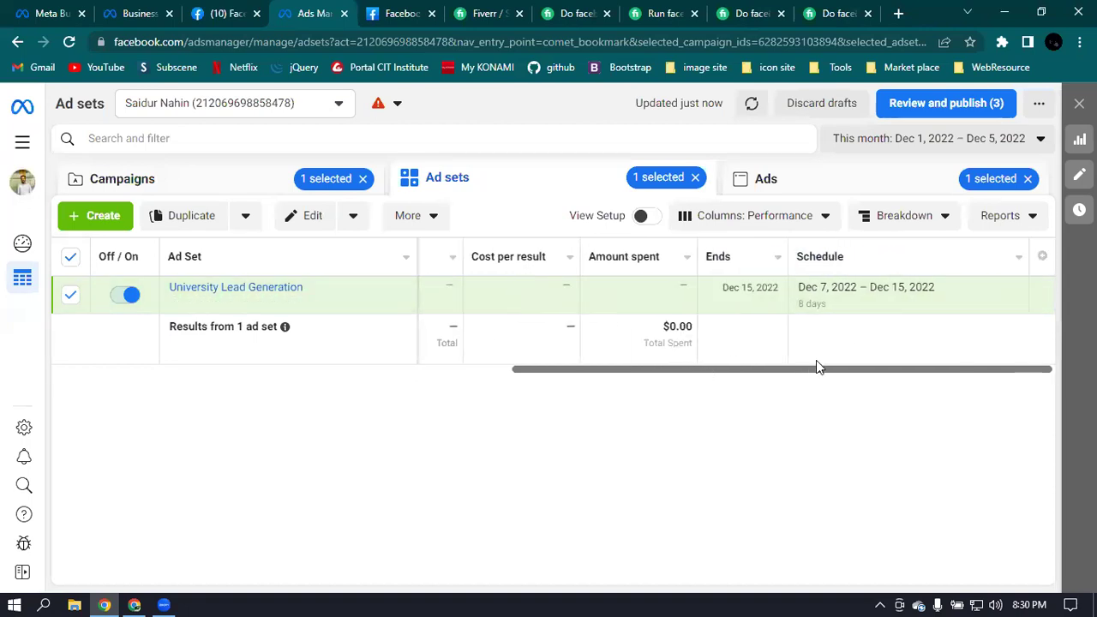
pyautogui.moveTo(951, 367); pyautogui.dragTo(240, 351)
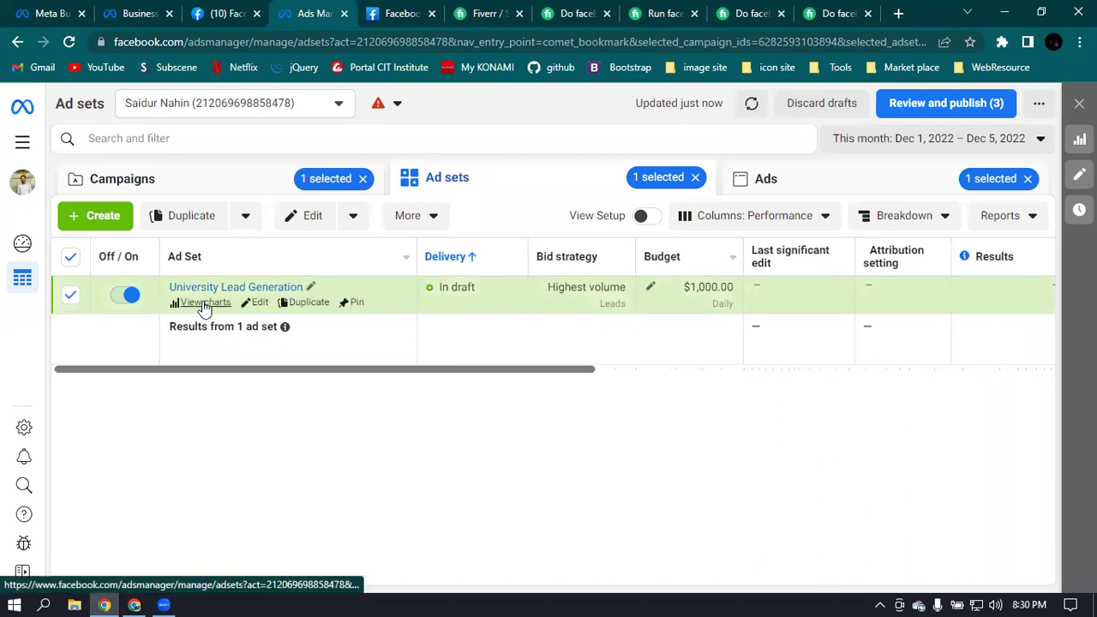
# View the University Lead Generation ad set's charts, dismiss the creative comparison tip, and return to the table to check its on/off switch.
pyautogui.click(210, 303)
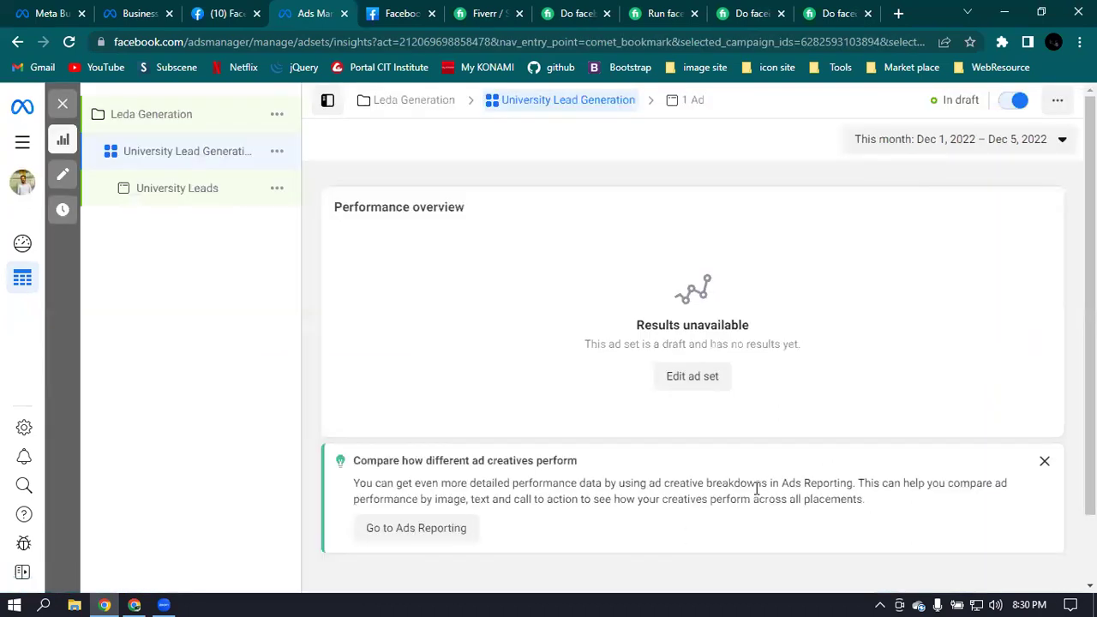
pyautogui.scroll(-2, 816, 325)
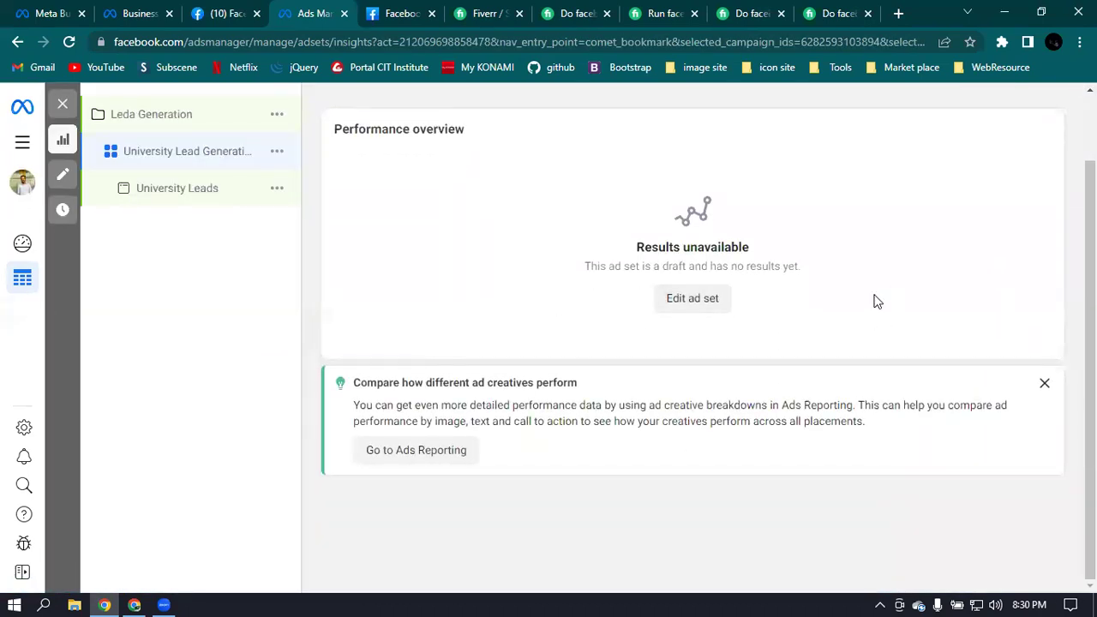
pyautogui.click(1046, 383)
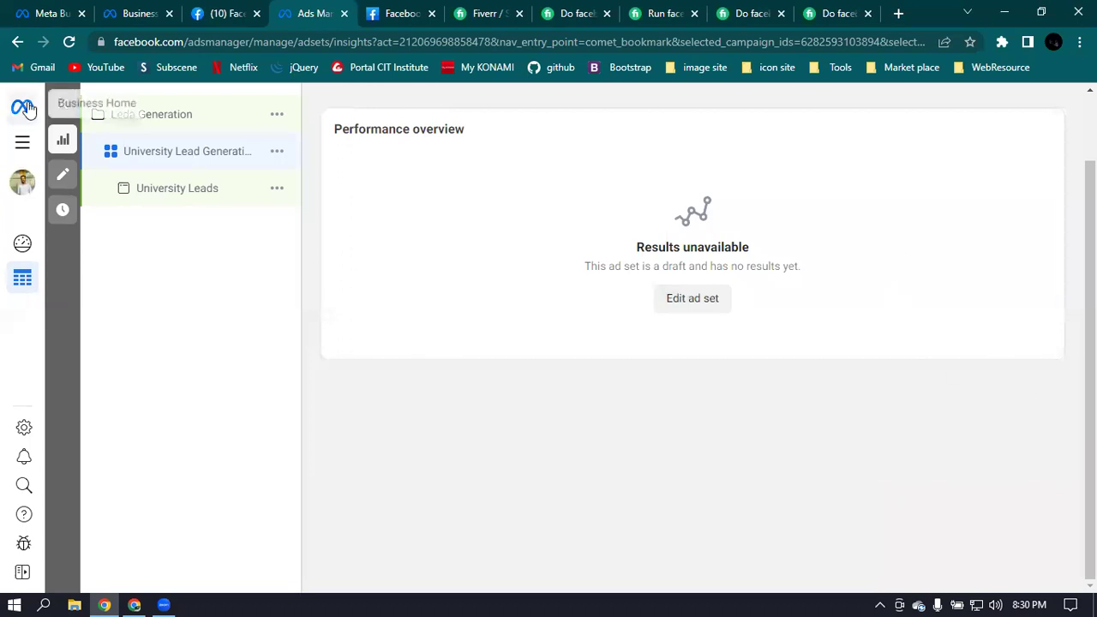
pyautogui.click(17, 43)
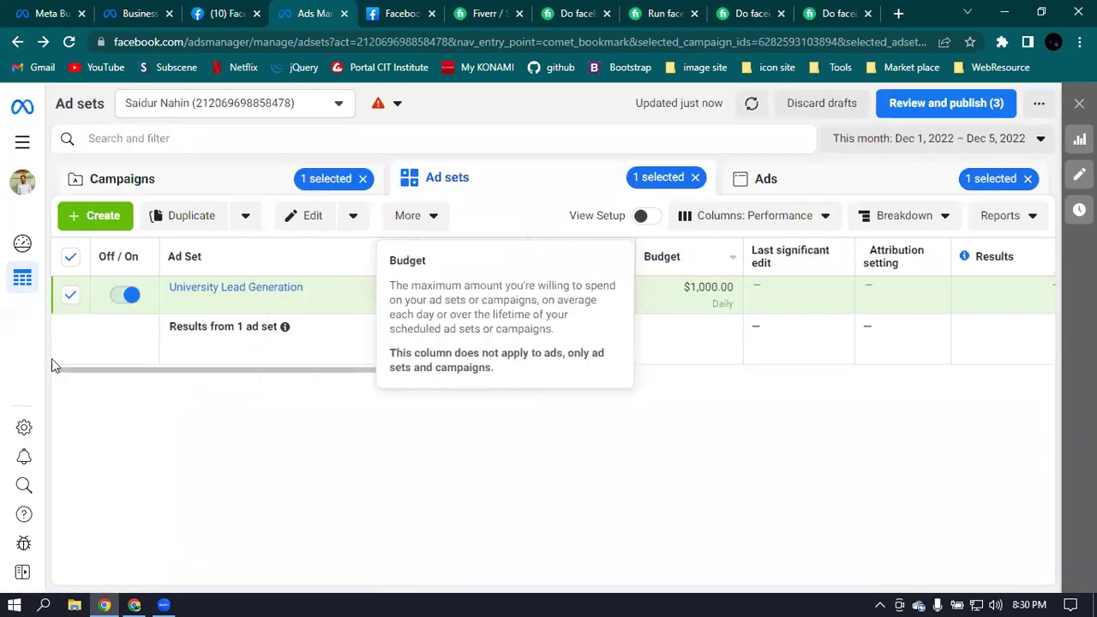
pyautogui.moveTo(365, 308)
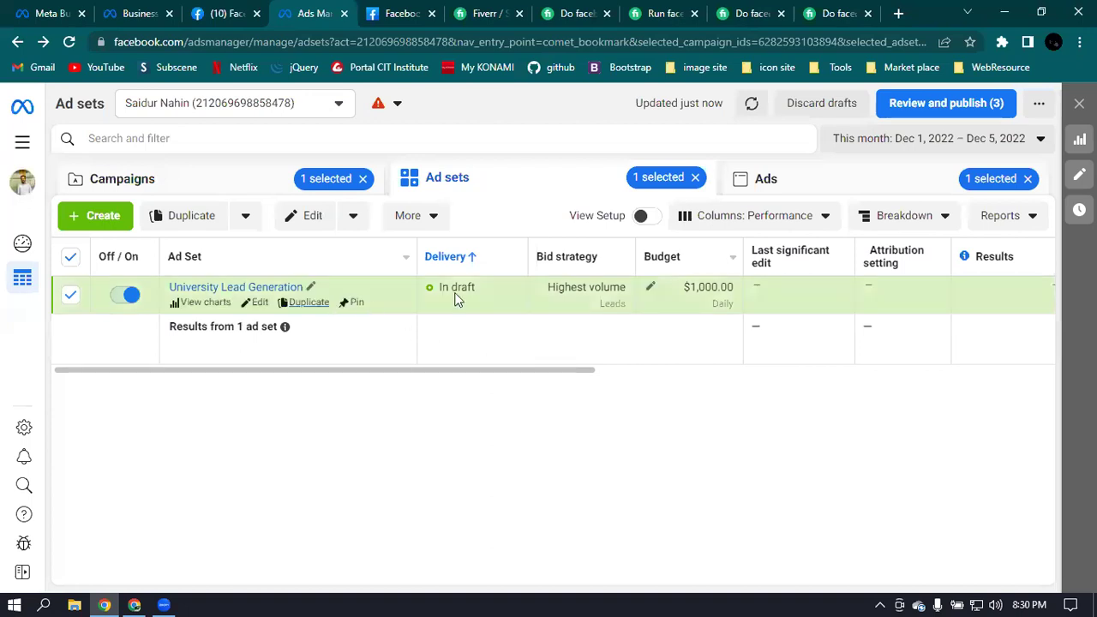
pyautogui.click(130, 296)
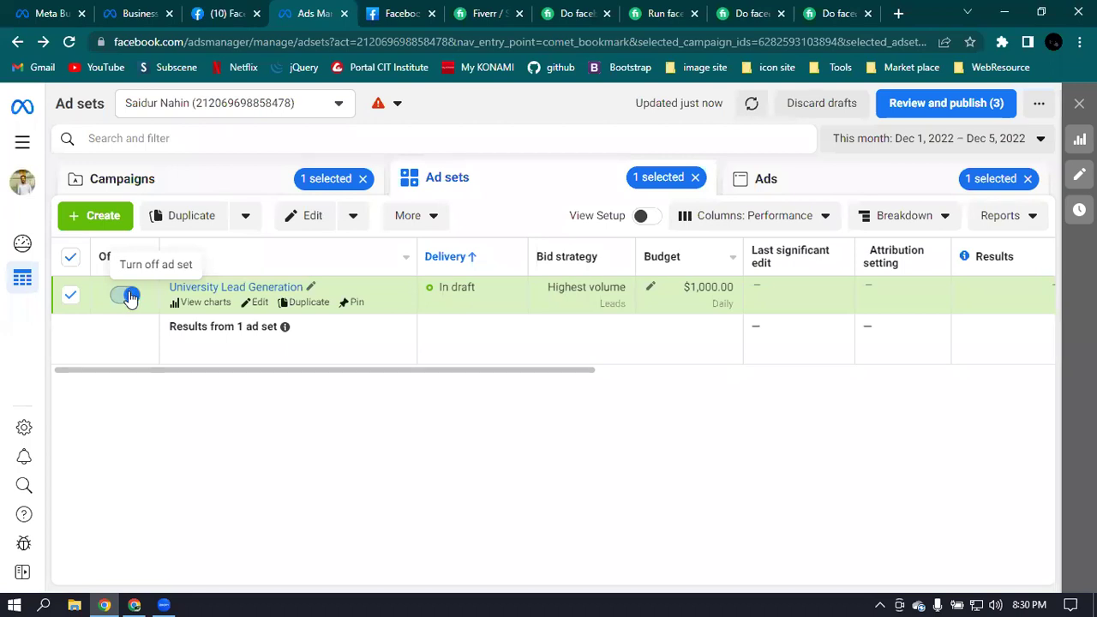